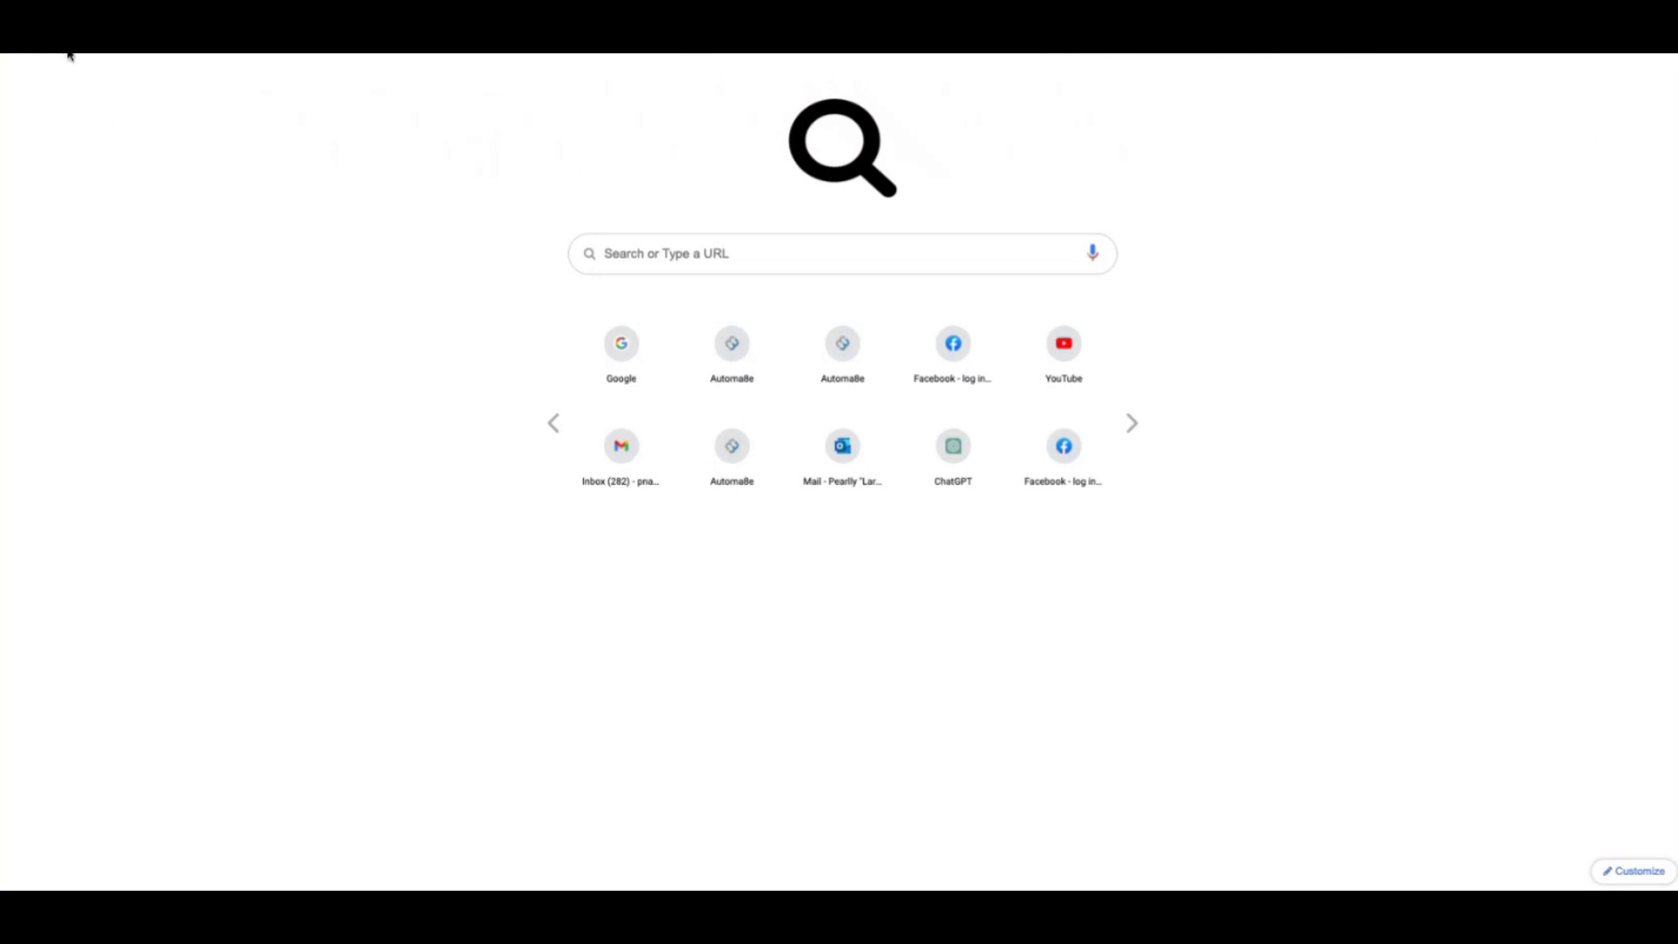
Load the Automa8e site from the '8.' address-bar suggestion
type("8.")
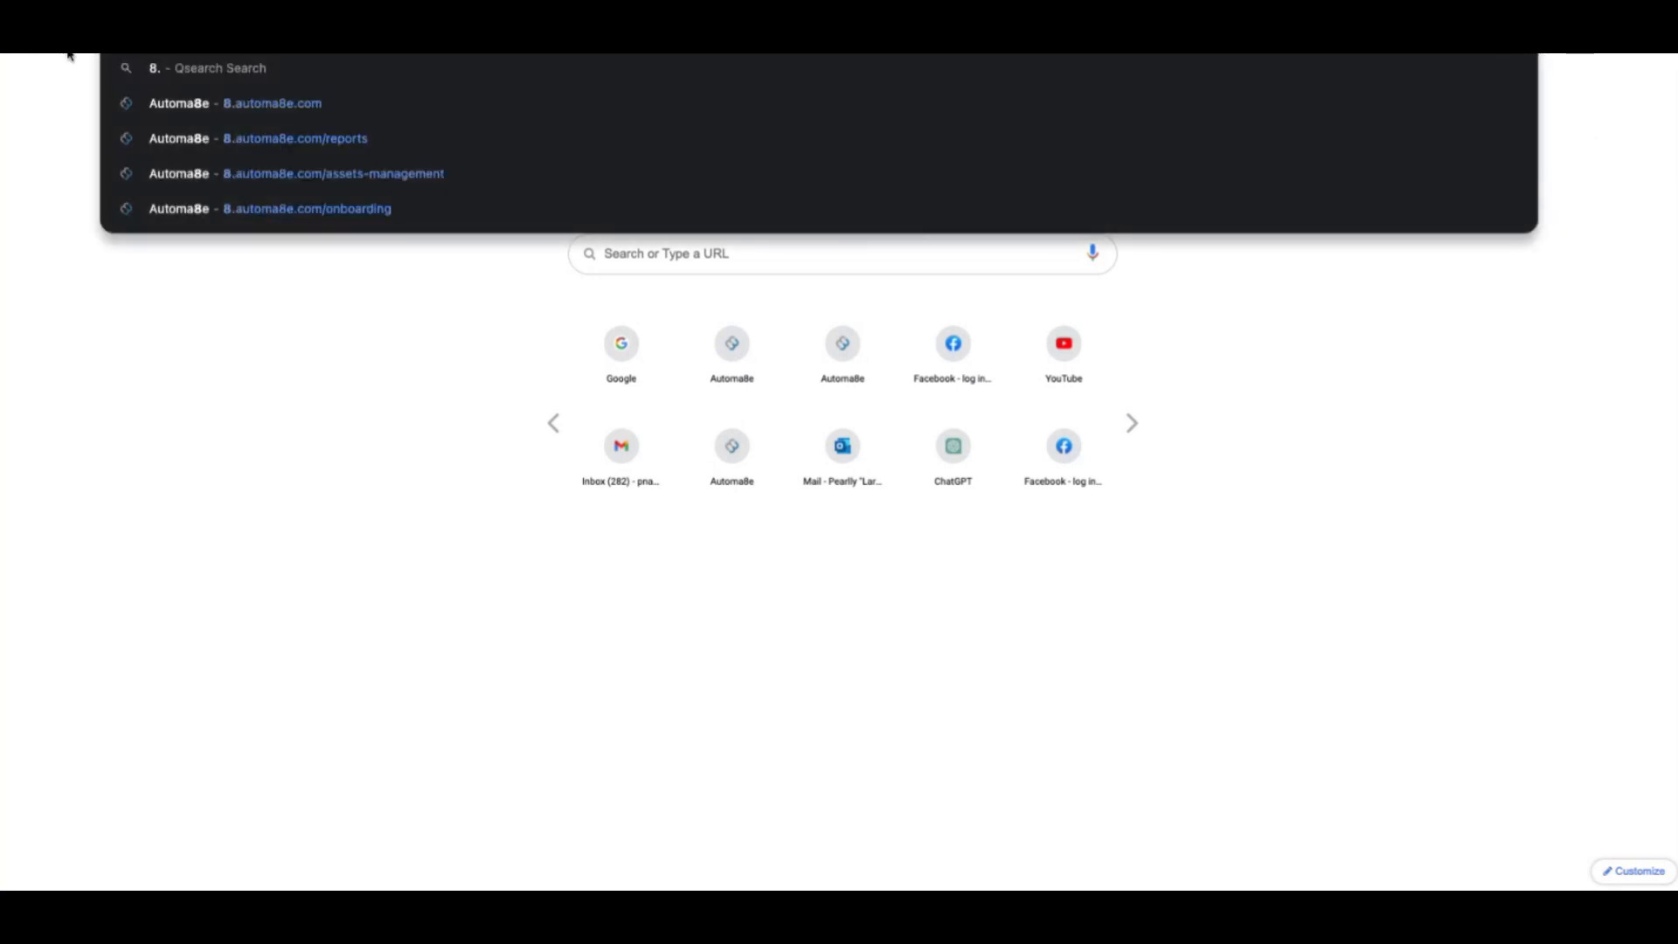
key("Return")
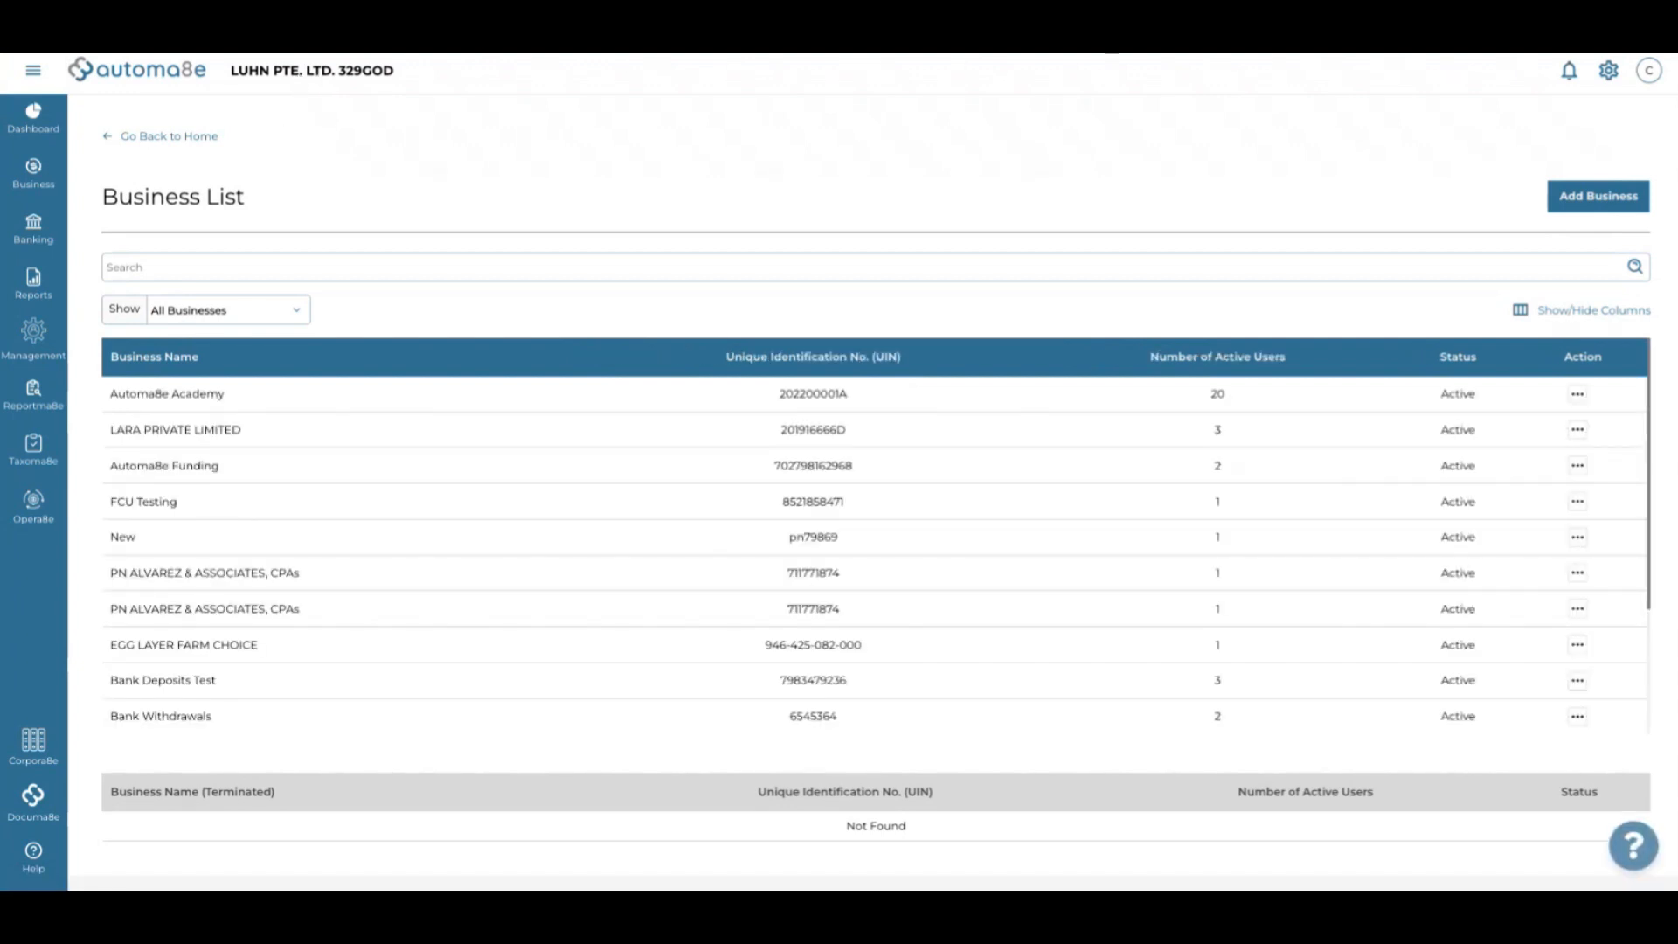
Log out of the current Automa8e account and confirm the logout
left_click(1647, 73)
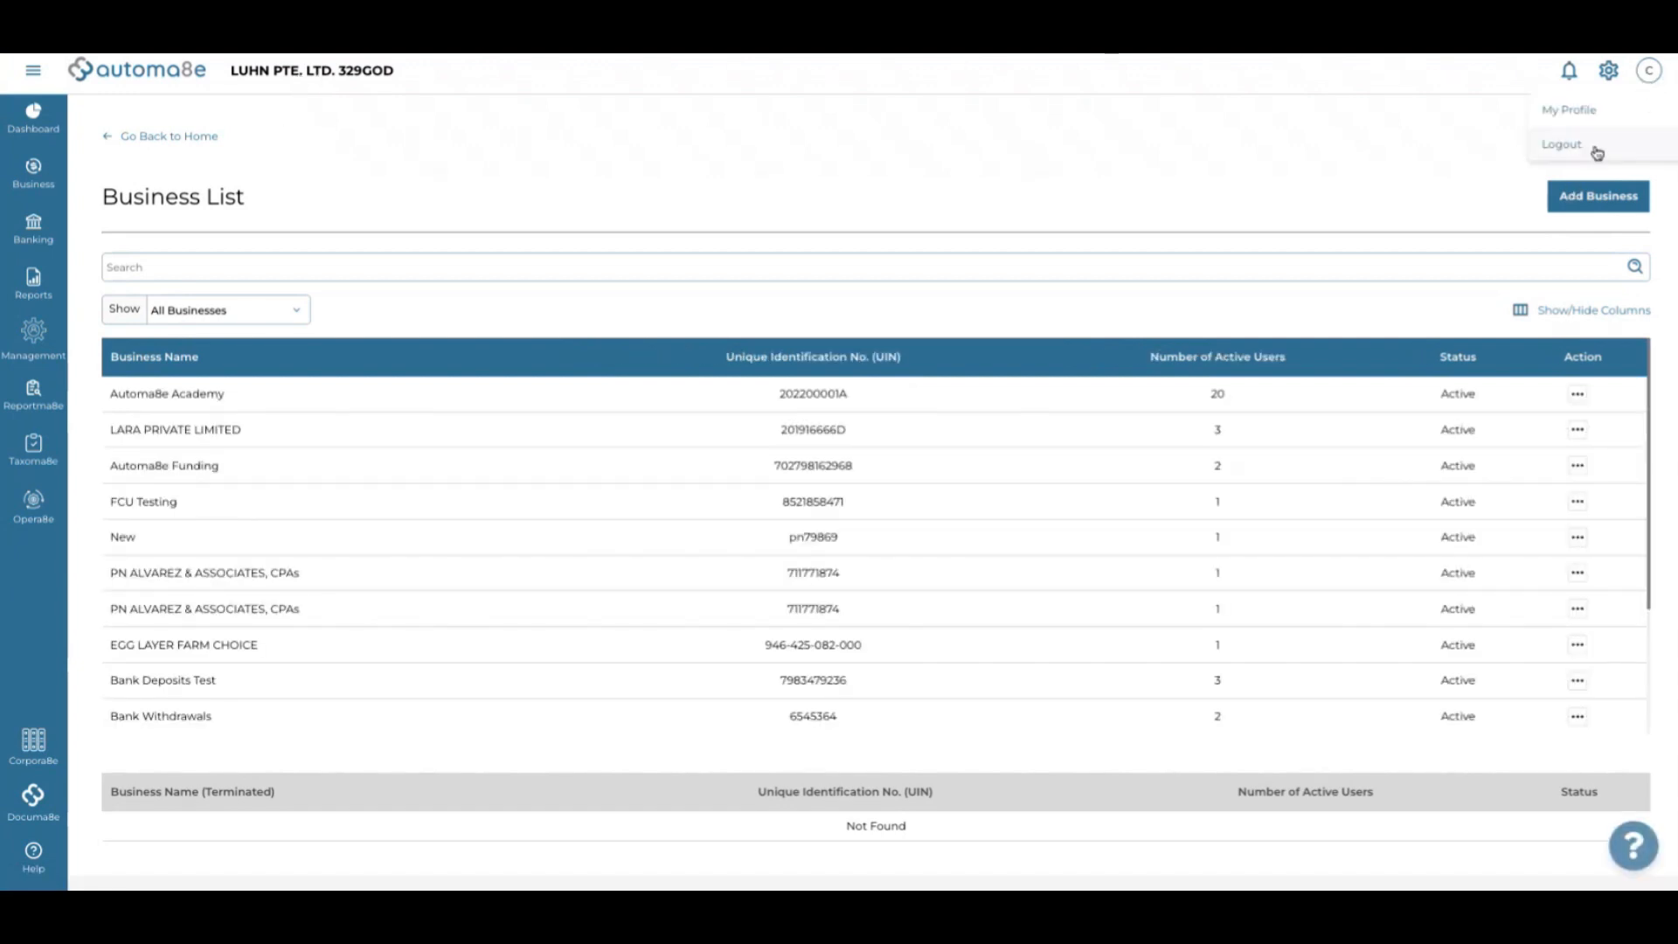
left_click(1596, 151)
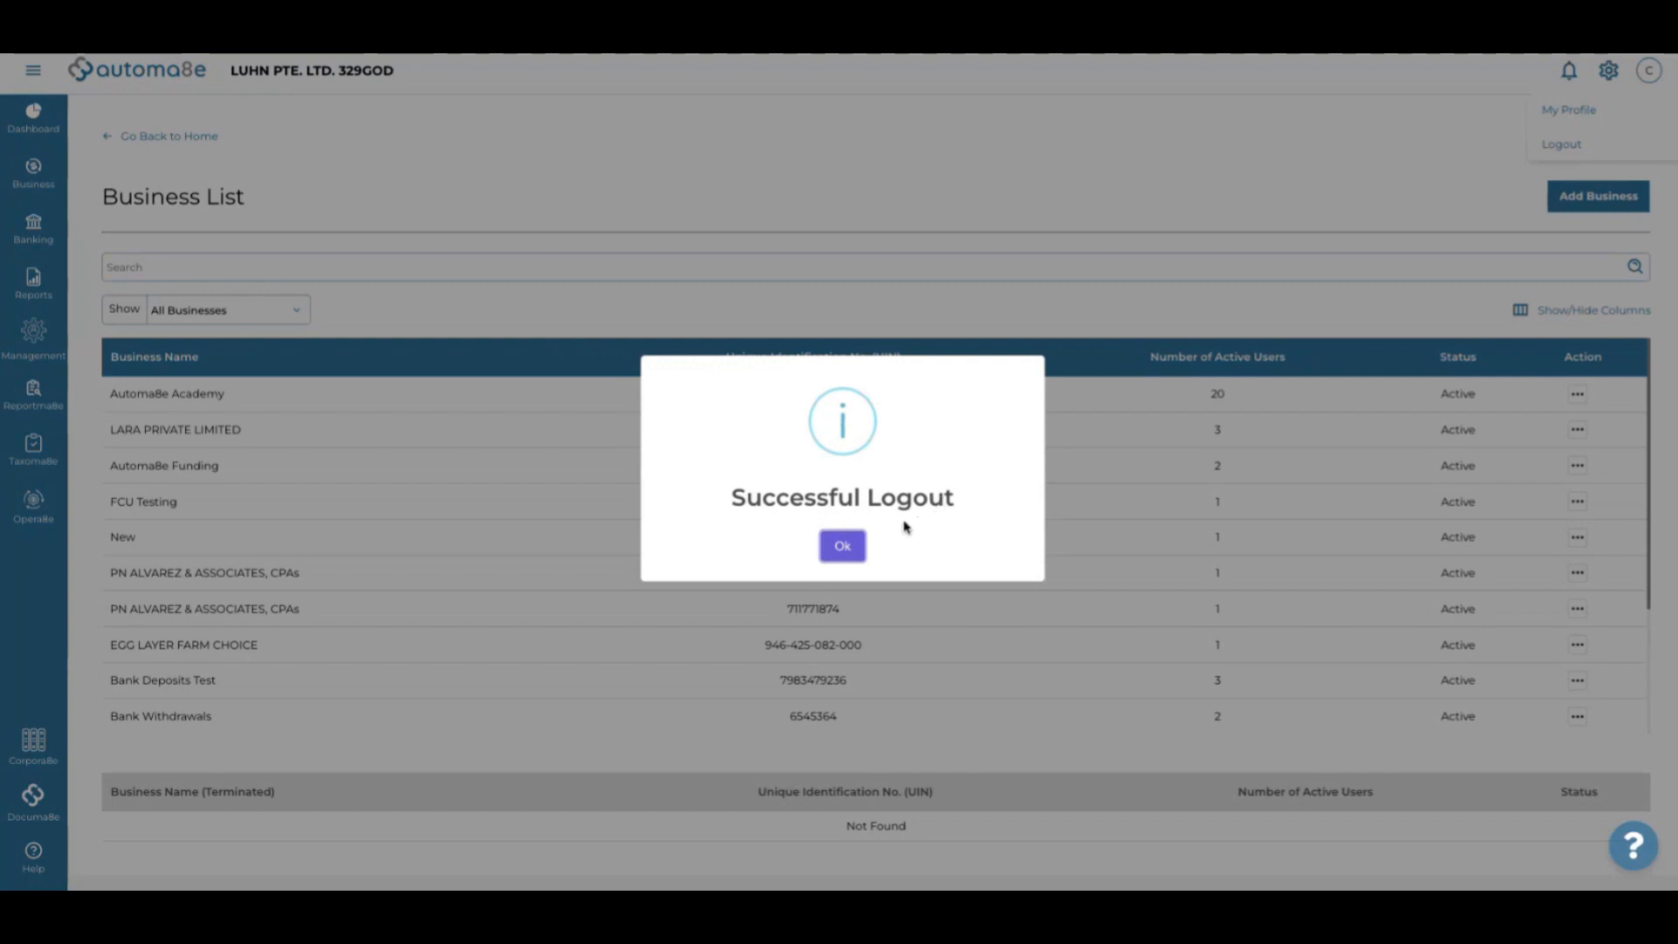
left_click(843, 546)
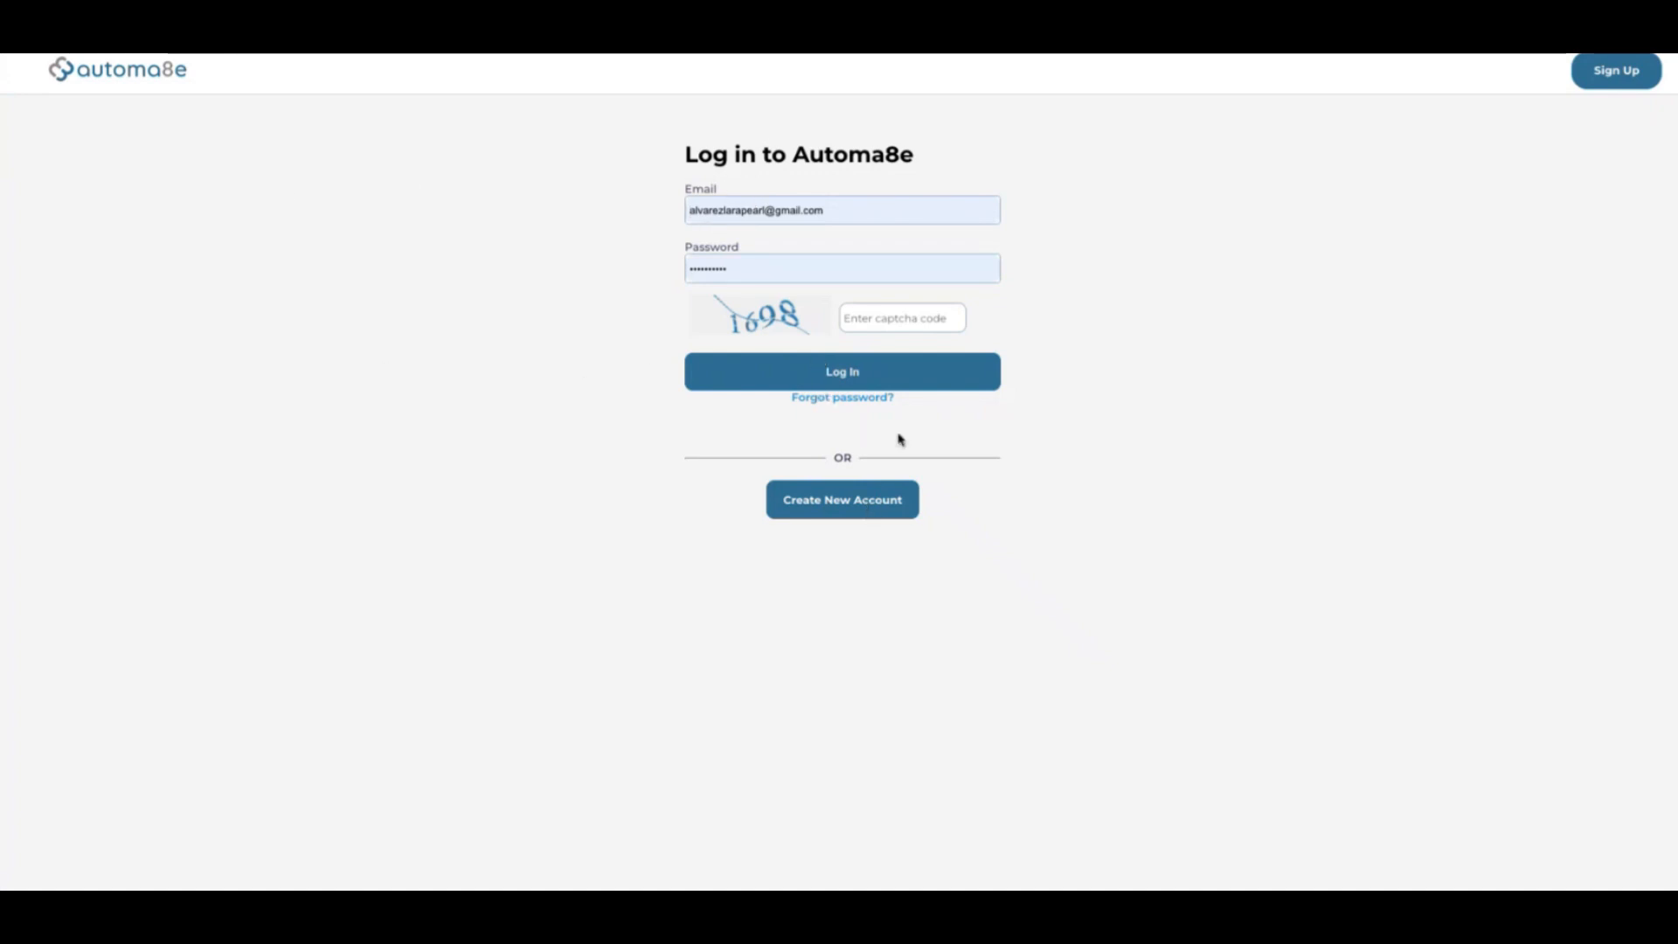
Fill the sign-up email and password, agreeing to the terms and opting into the newsletter
left_click(859, 504)
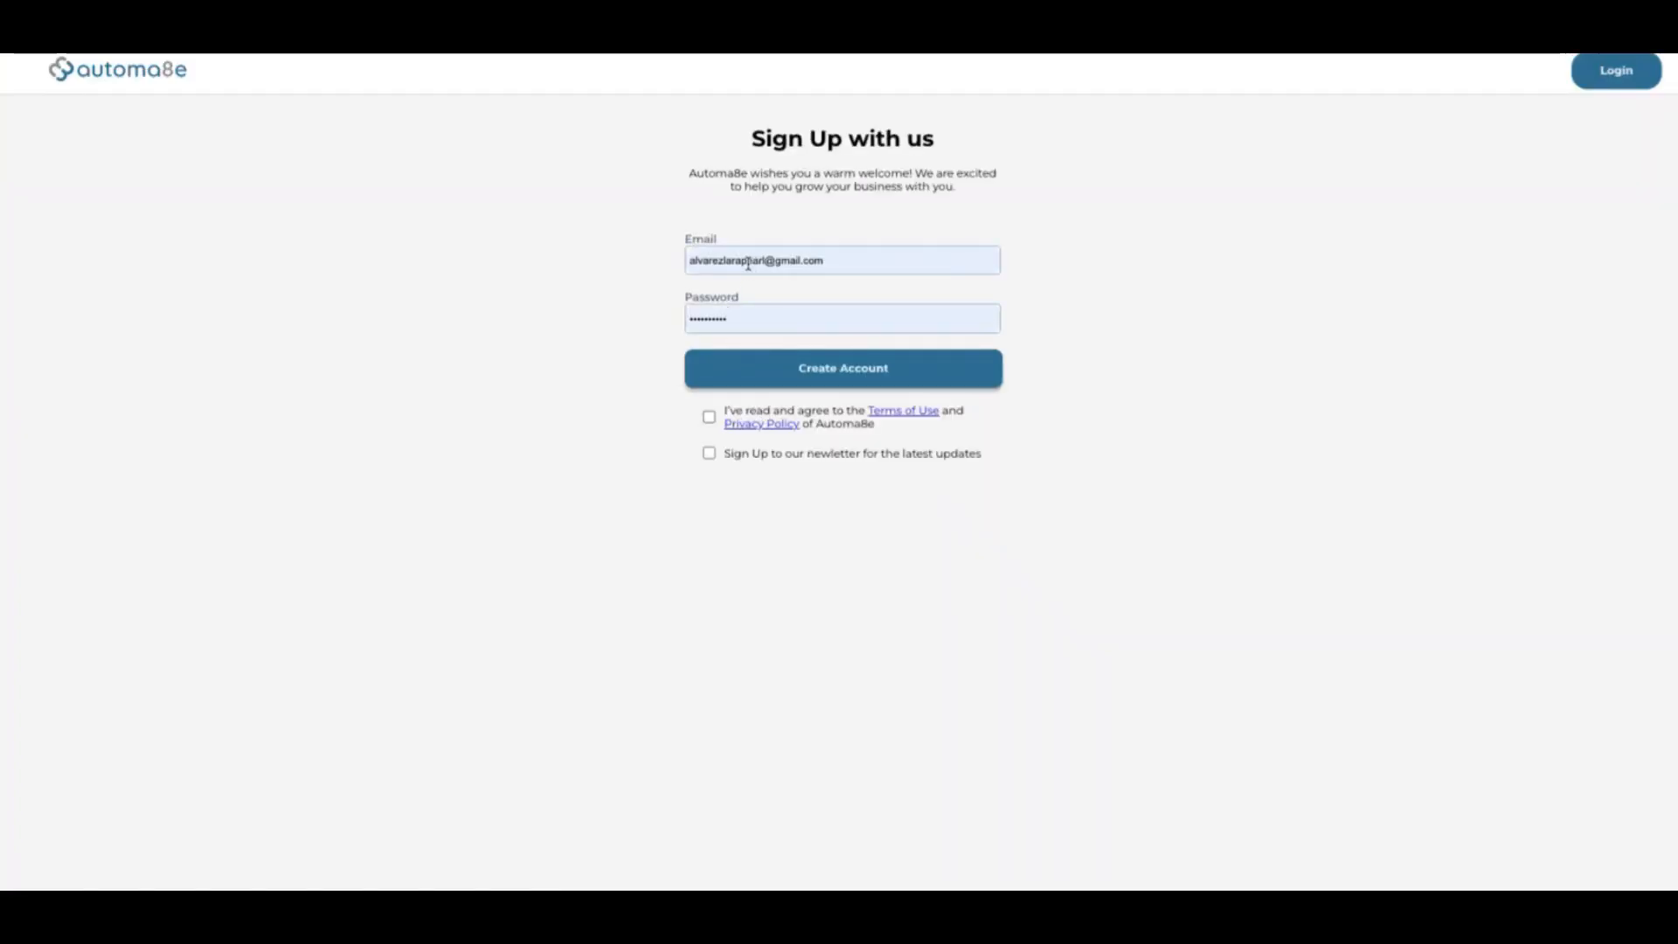
left_click(729, 263)
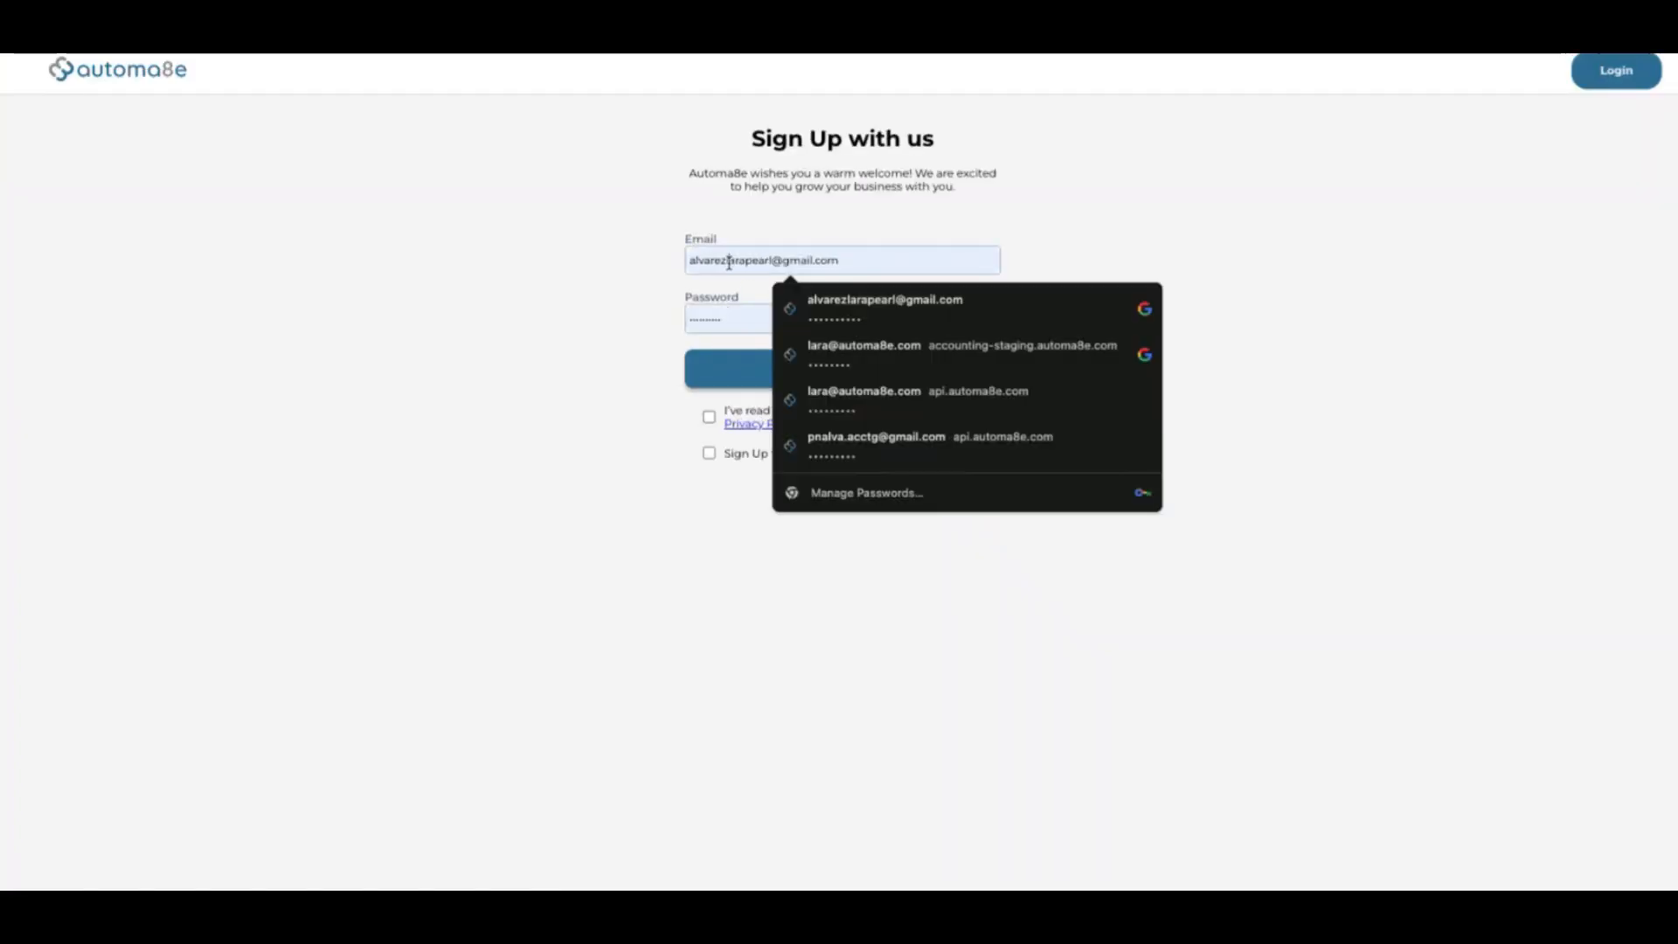
left_click(740, 323)
left_click(567, 459)
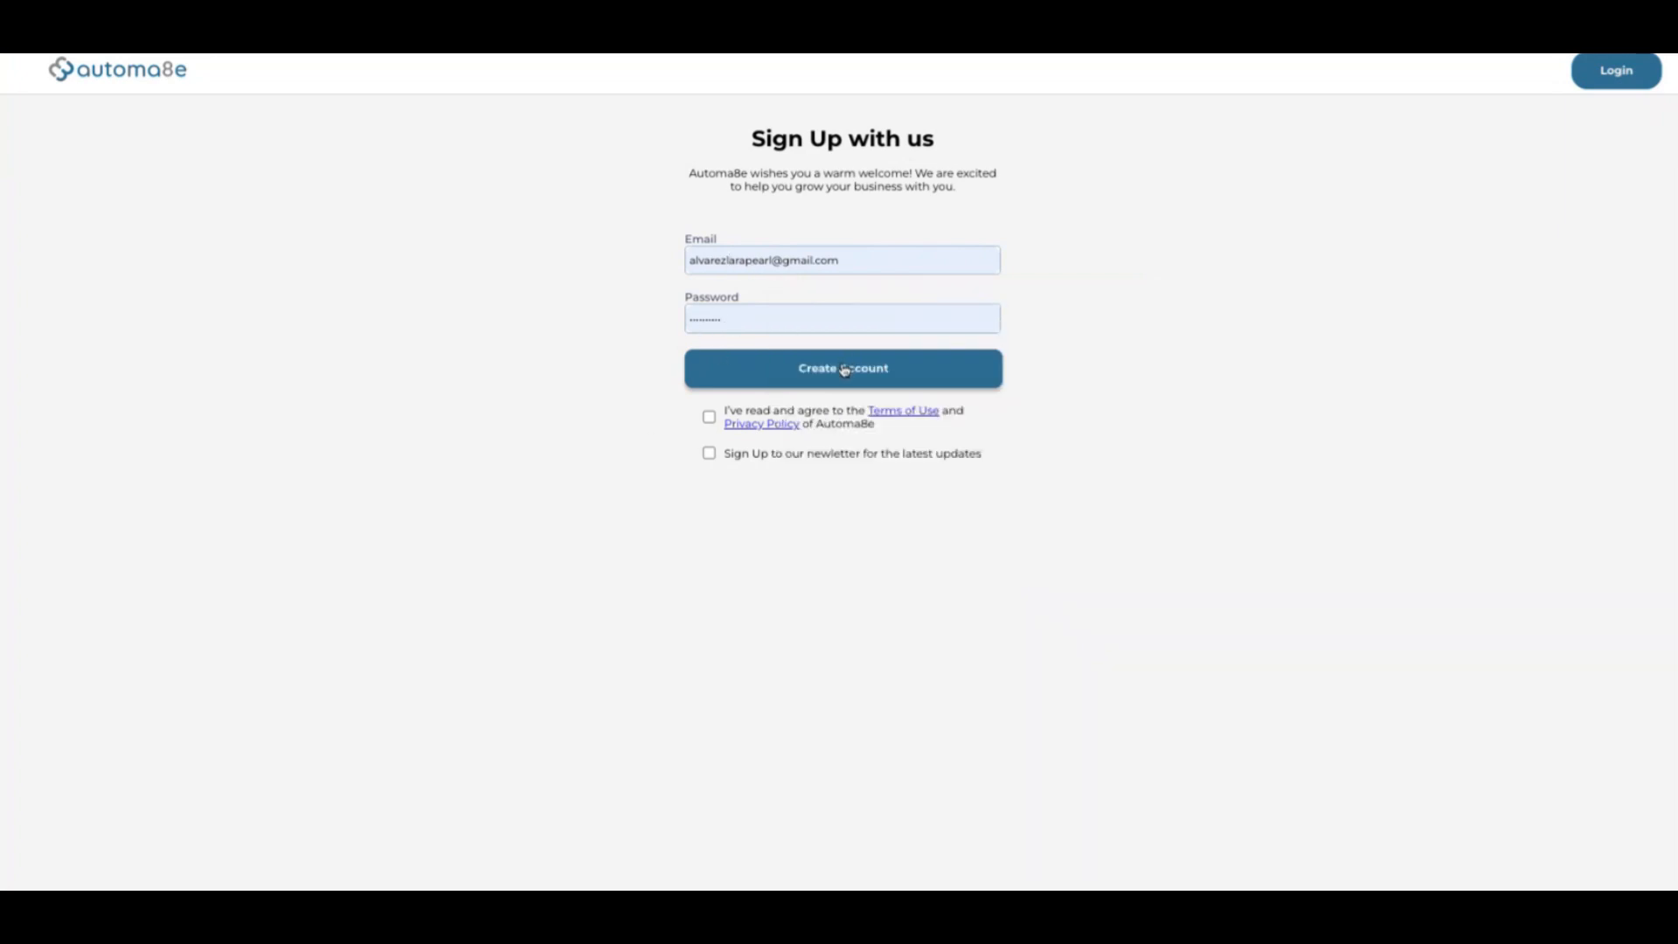
left_click(709, 417)
left_click(709, 452)
Submit the sign-up, then bring up the Select Business chooser from the header company name
left_click(816, 368)
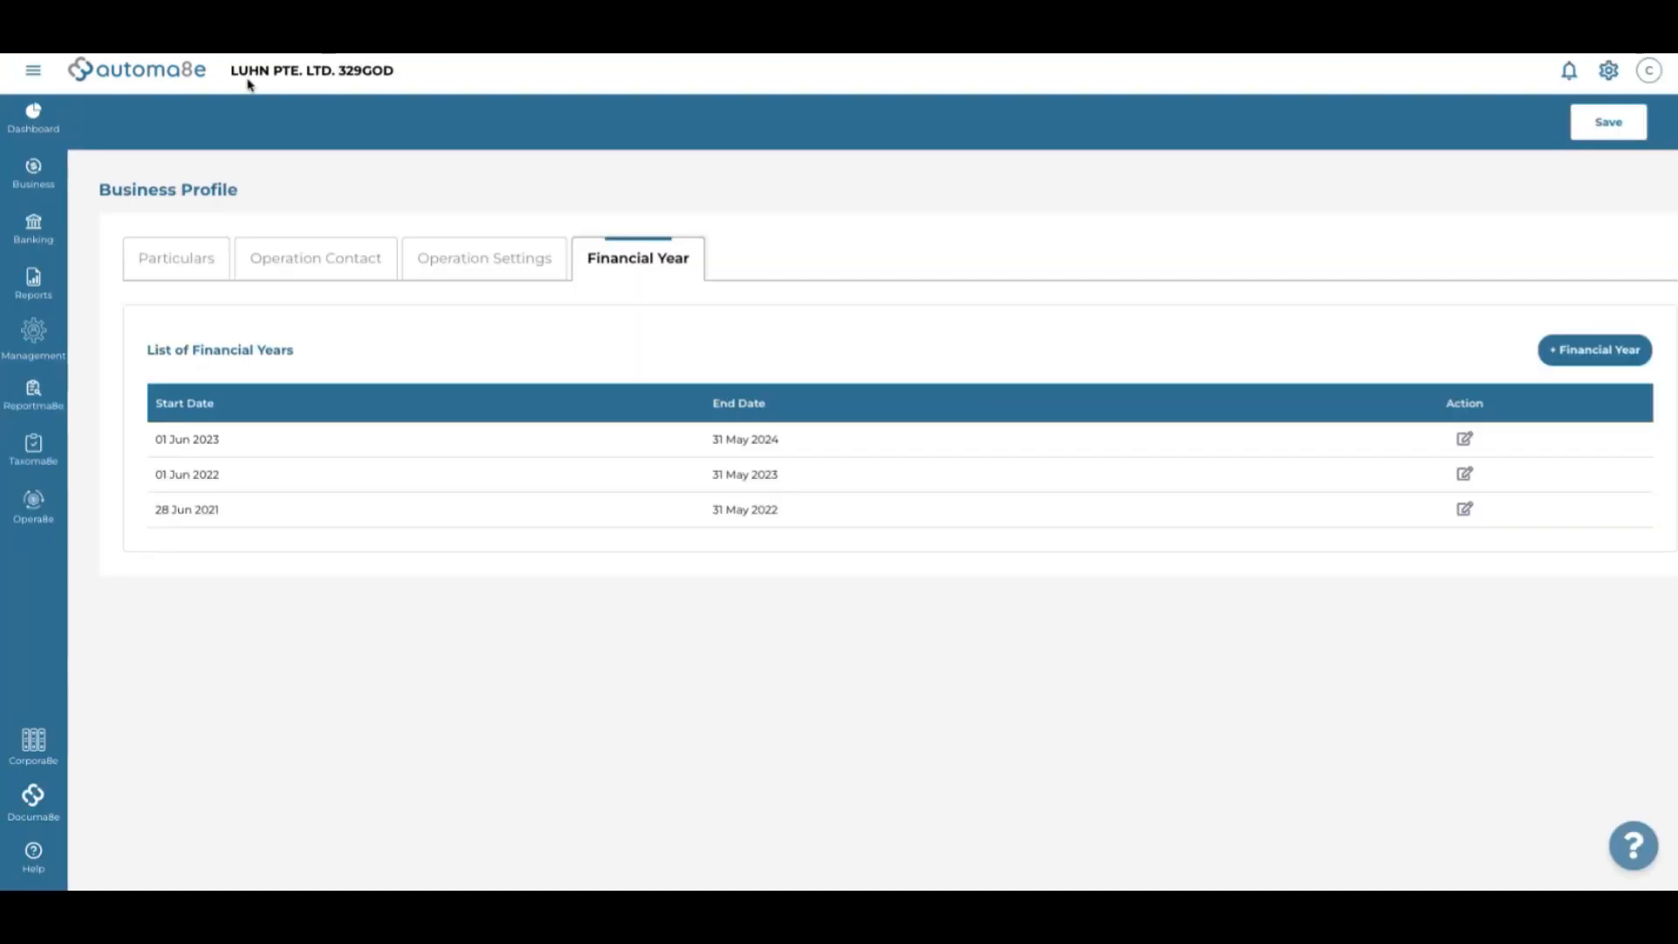
left_click(266, 72)
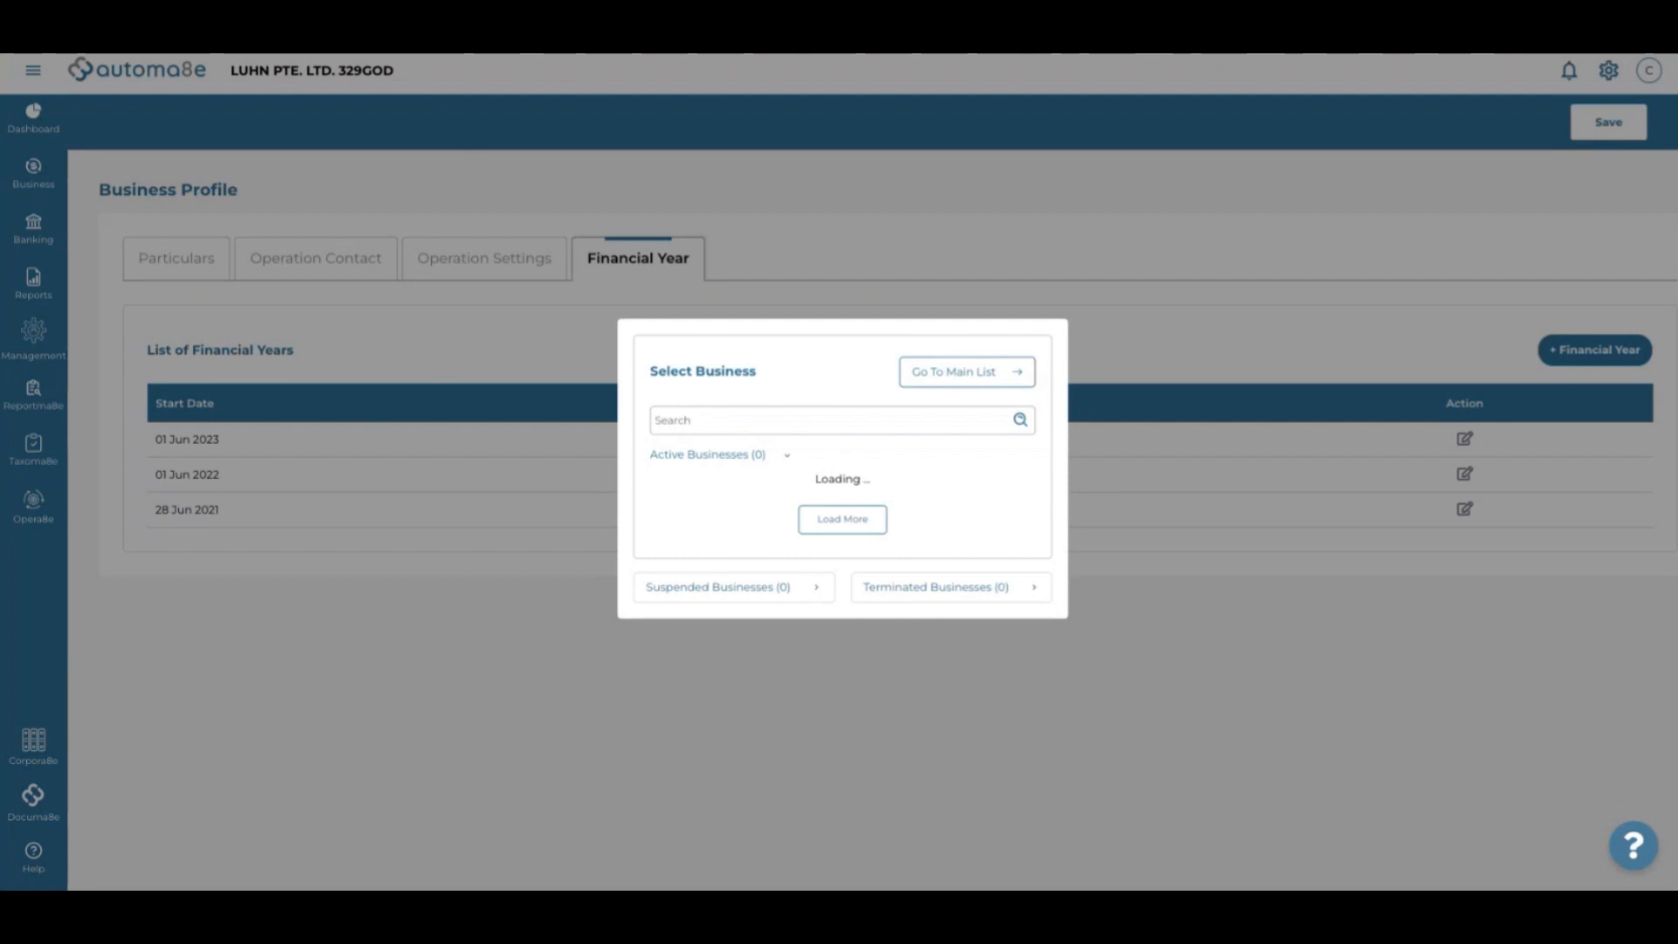
left_click(306, 44)
left_click(380, 310)
Log back in with the captcha code and open the full Business List via Go To Main List
left_click(966, 383)
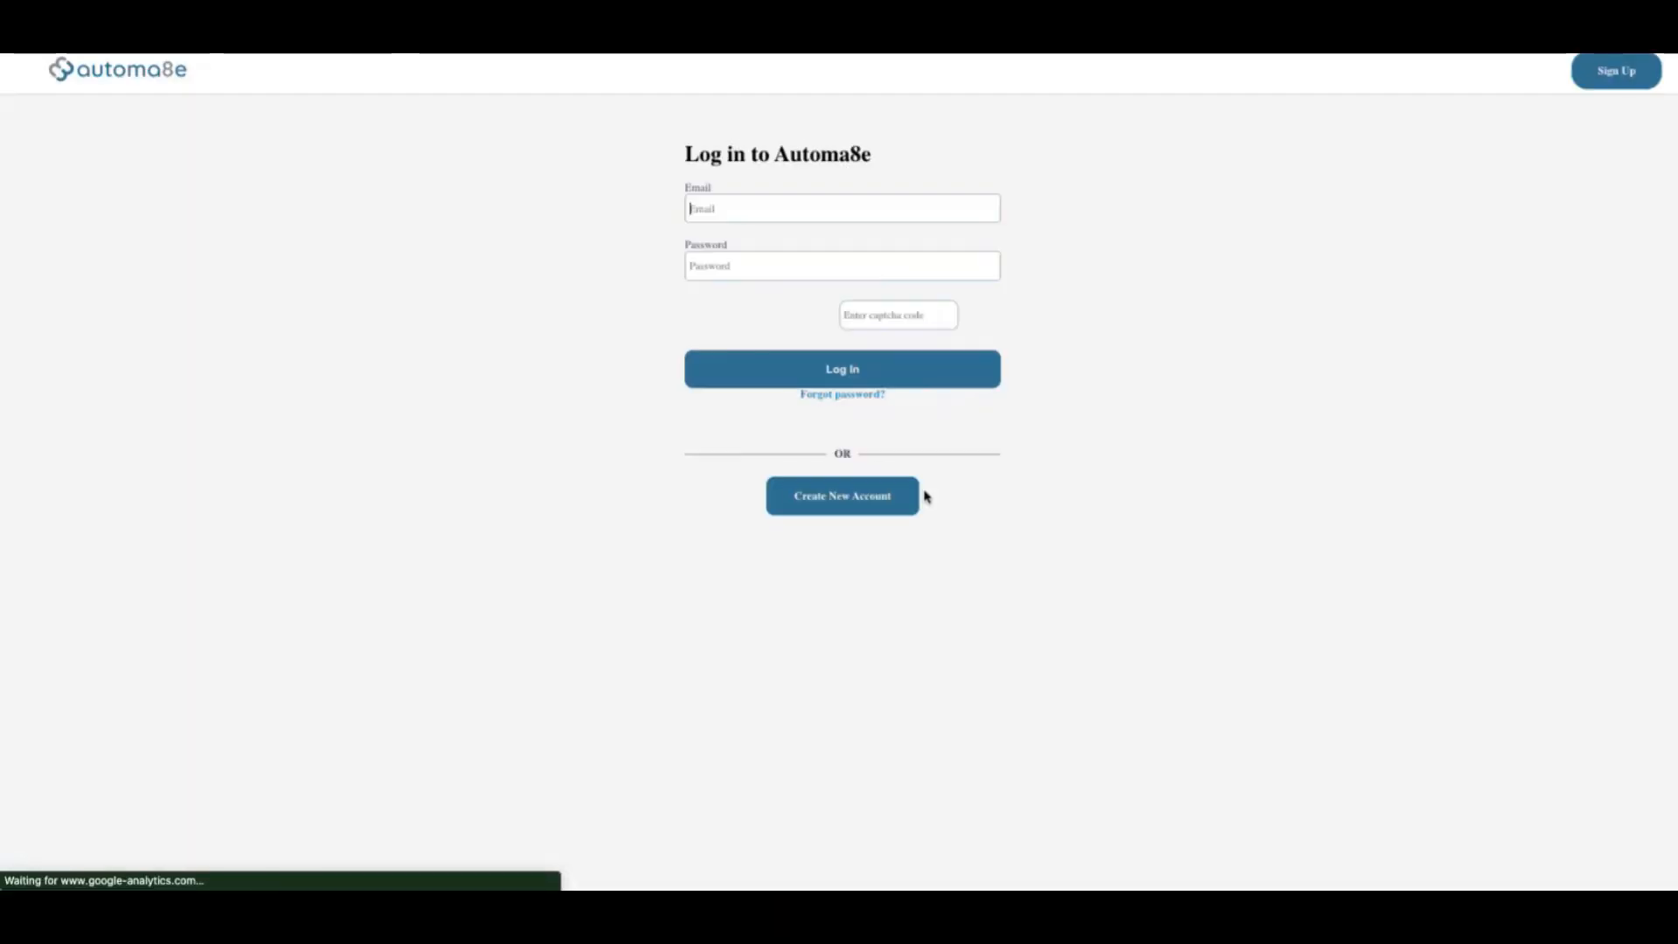
left_click(866, 320)
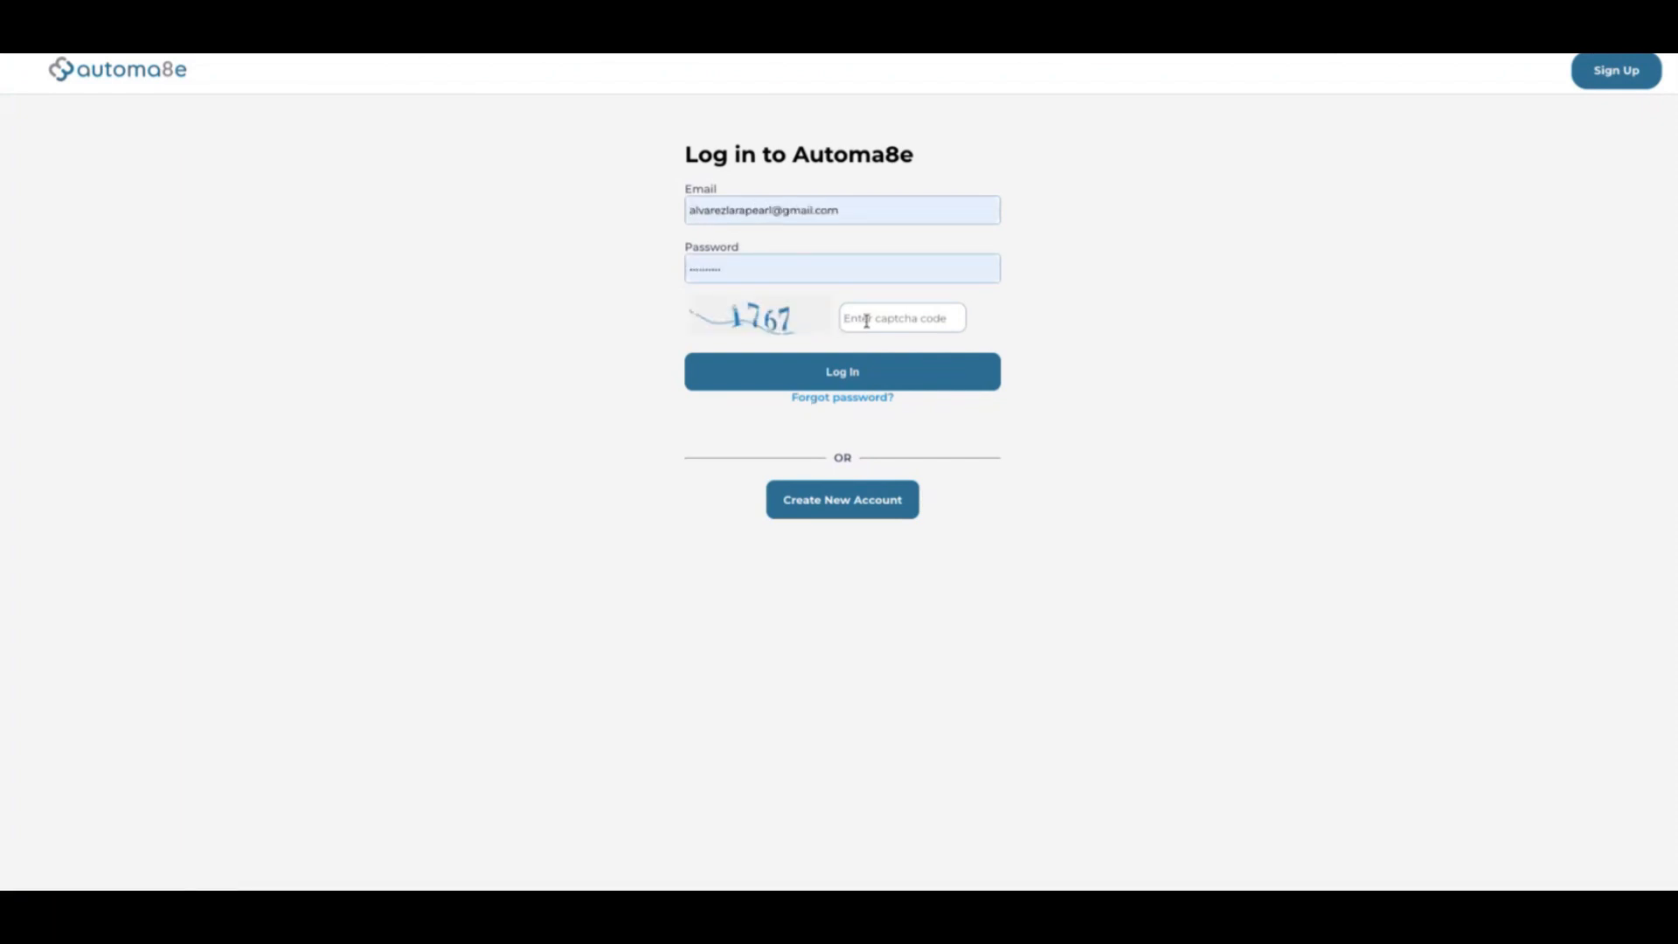
type("17")
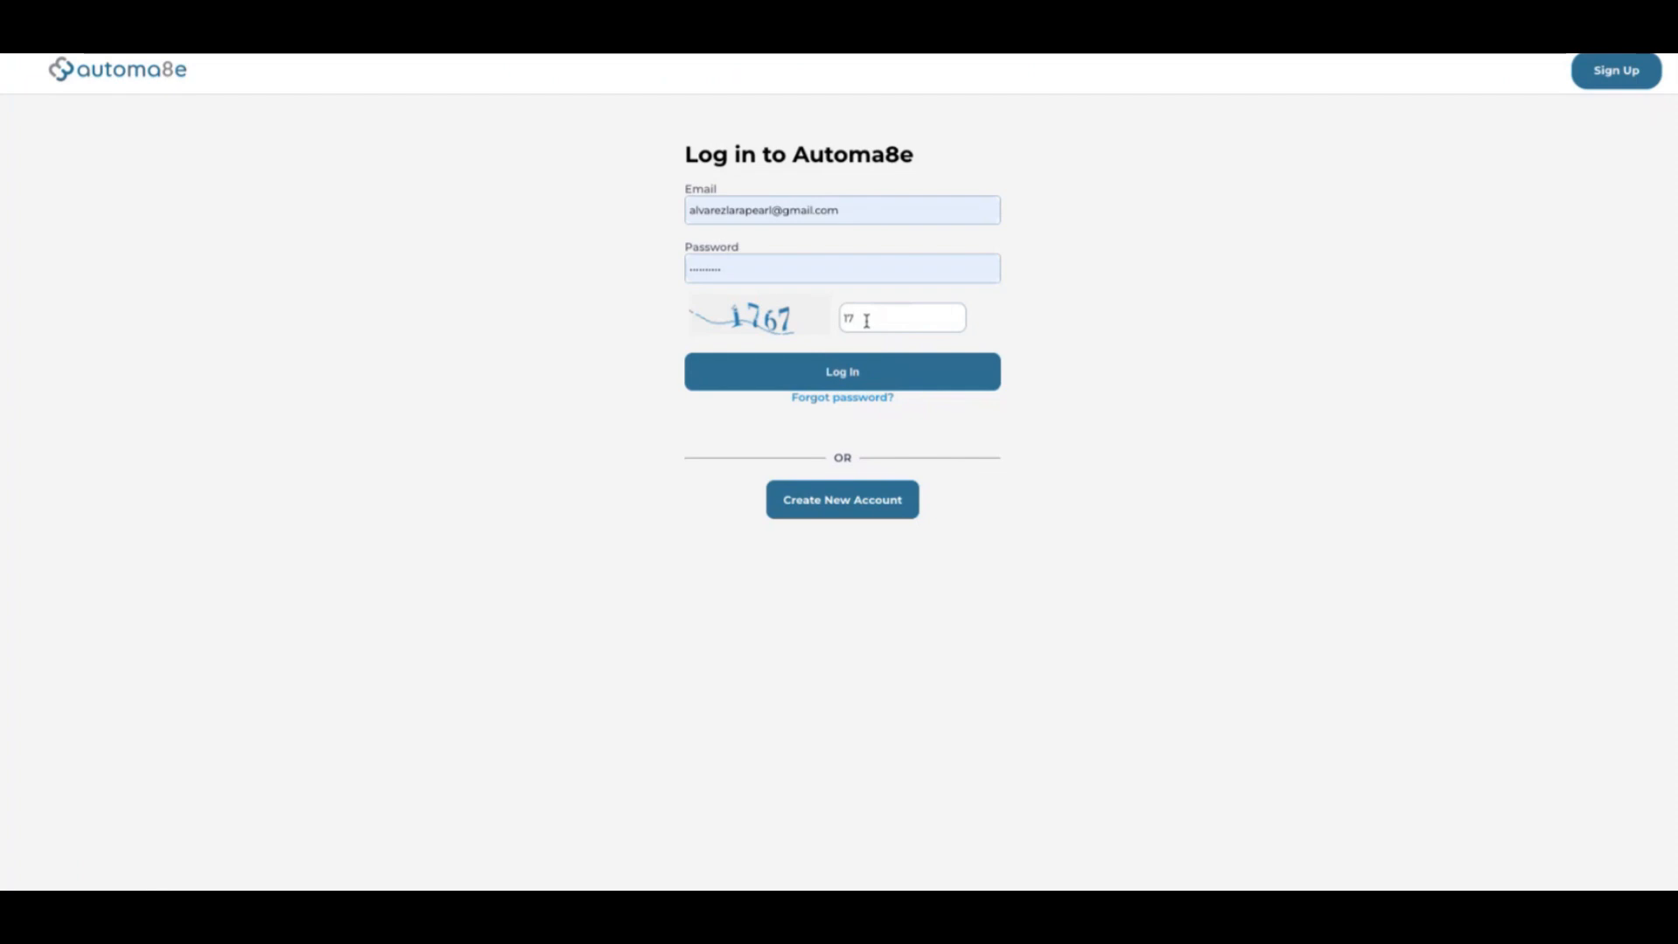
type("67")
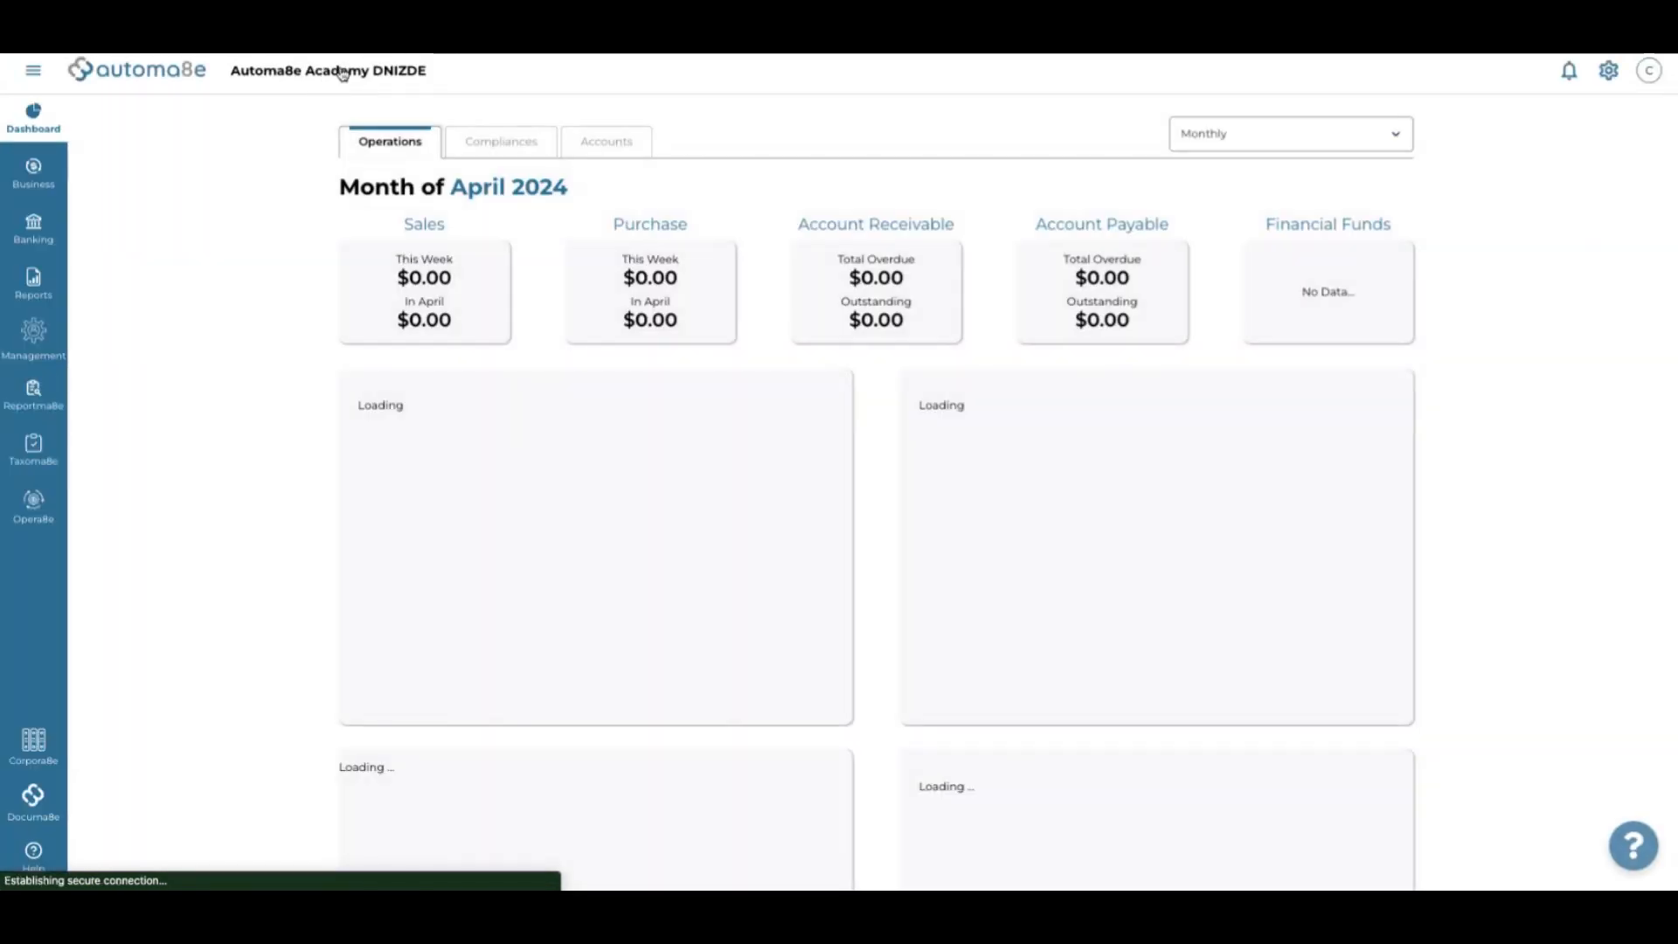
left_click(341, 73)
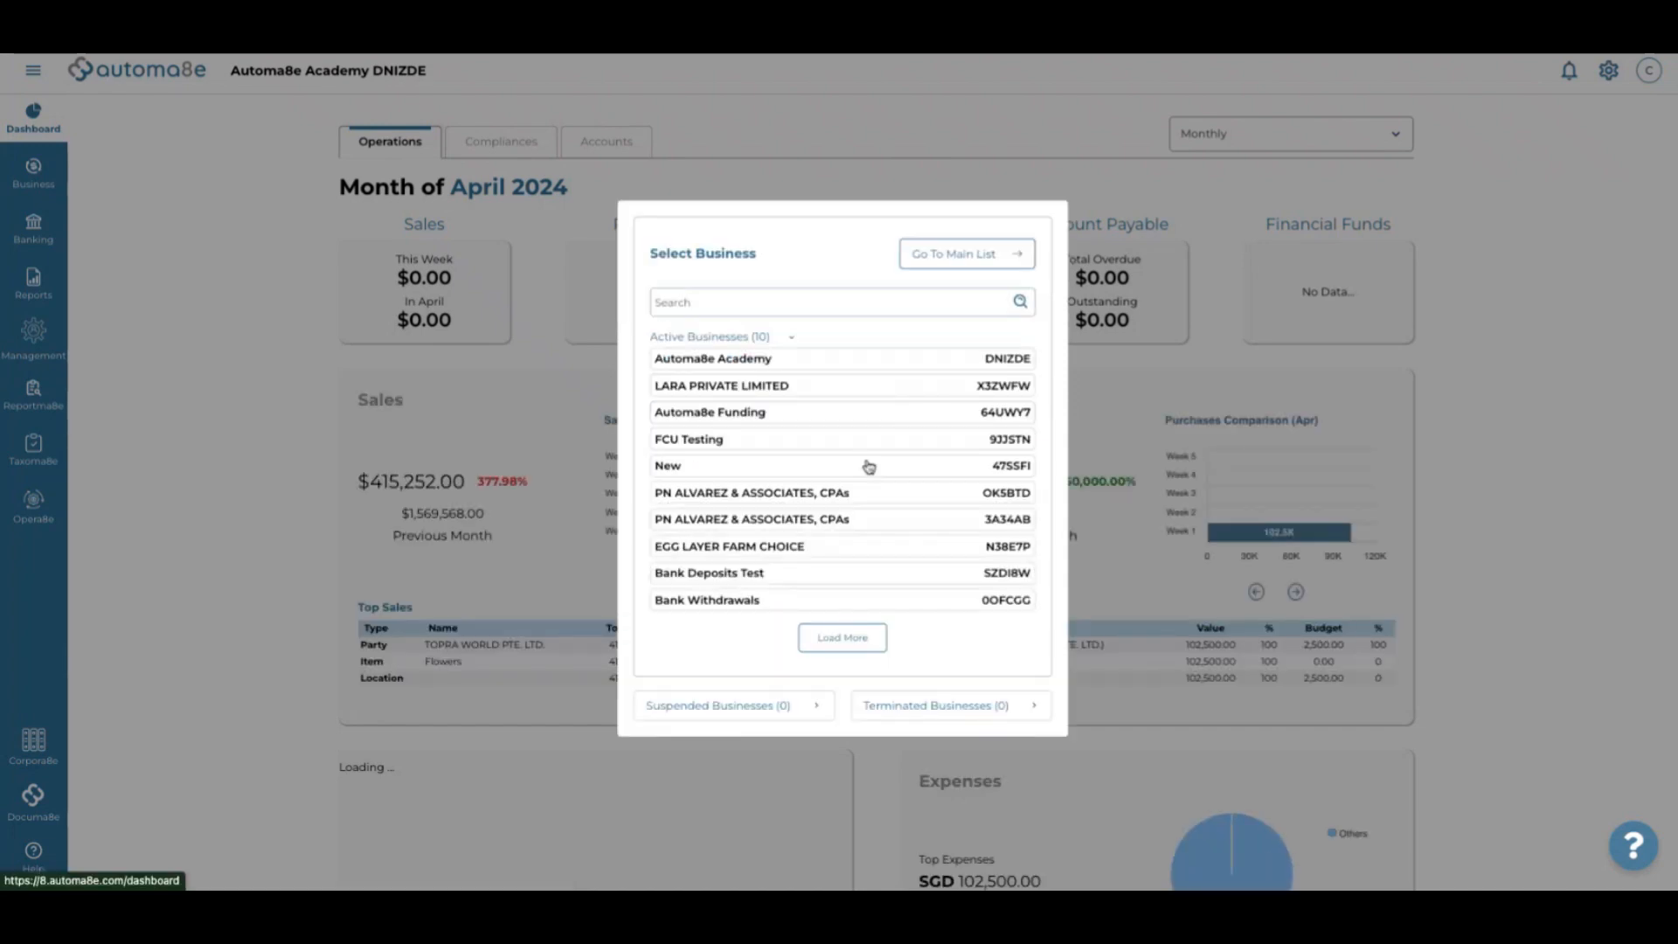
left_click(951, 254)
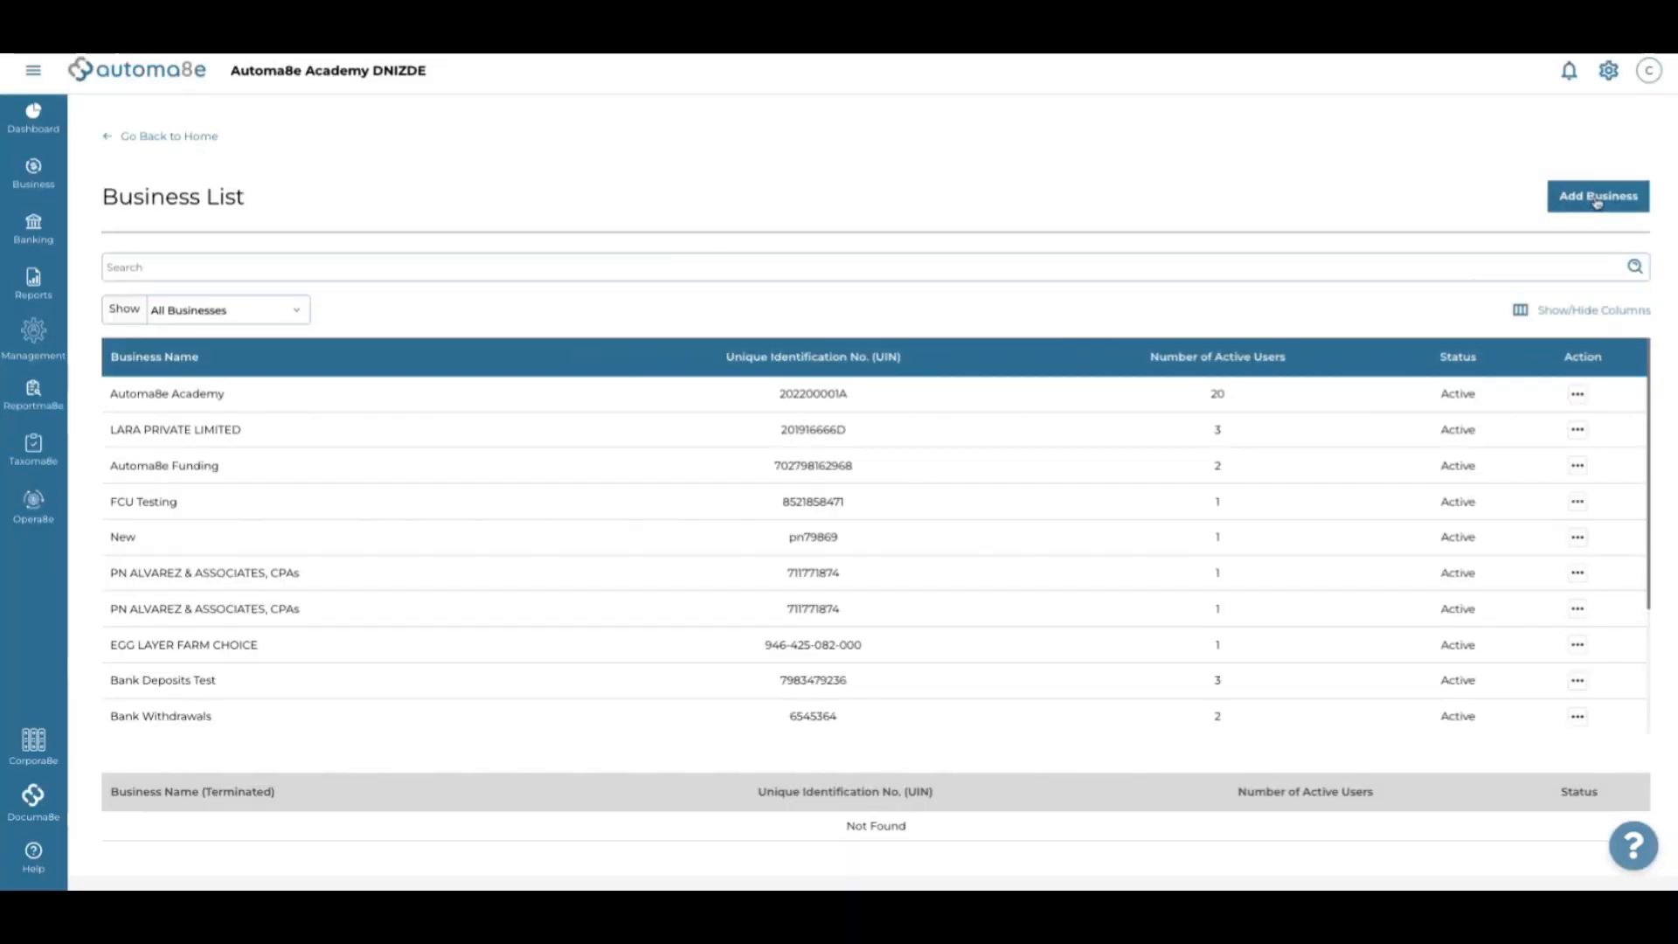
Start a new business and name it 'Automa8e Testning 4.2024'
left_click(1598, 200)
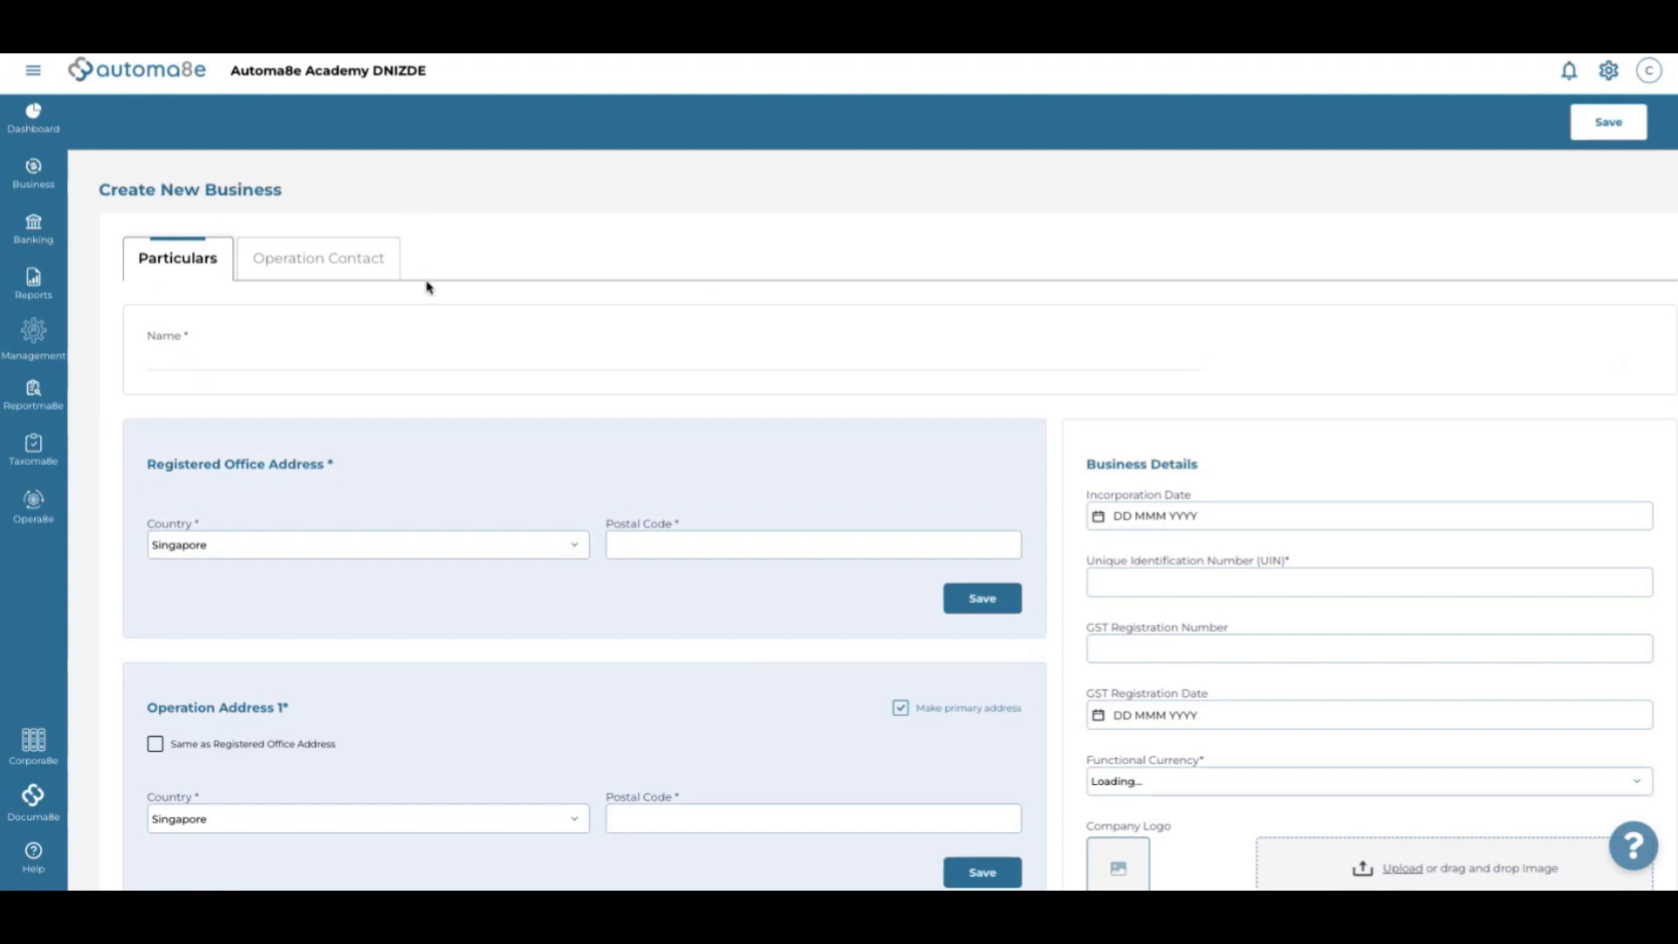
left_click(387, 353)
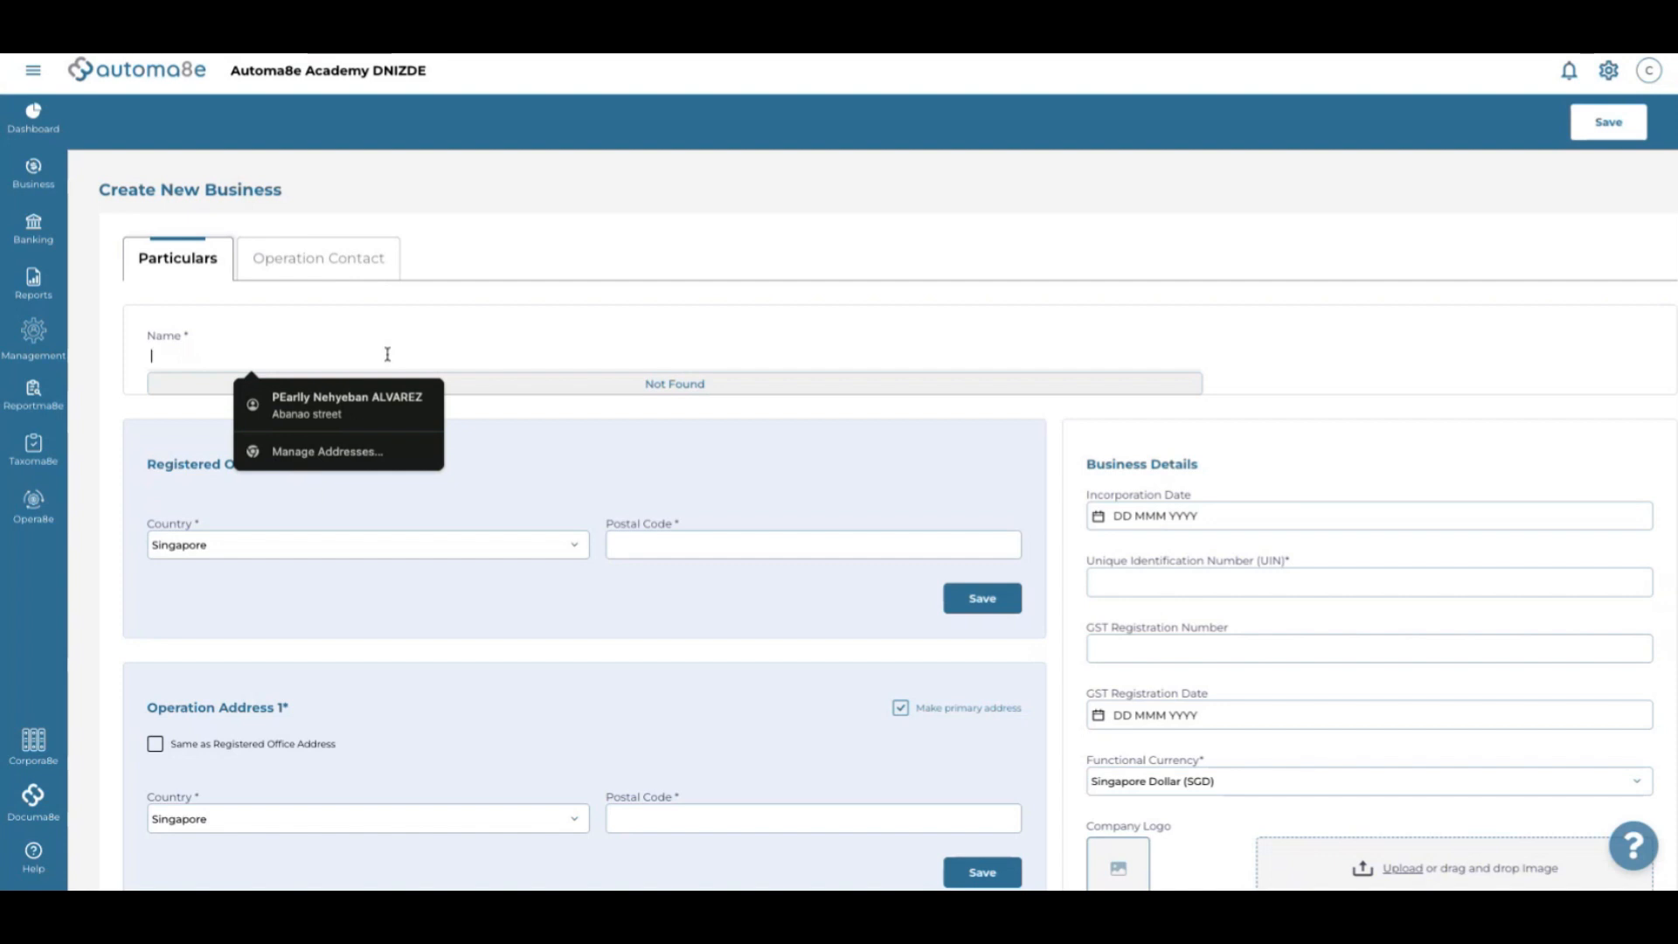
type("Automa8")
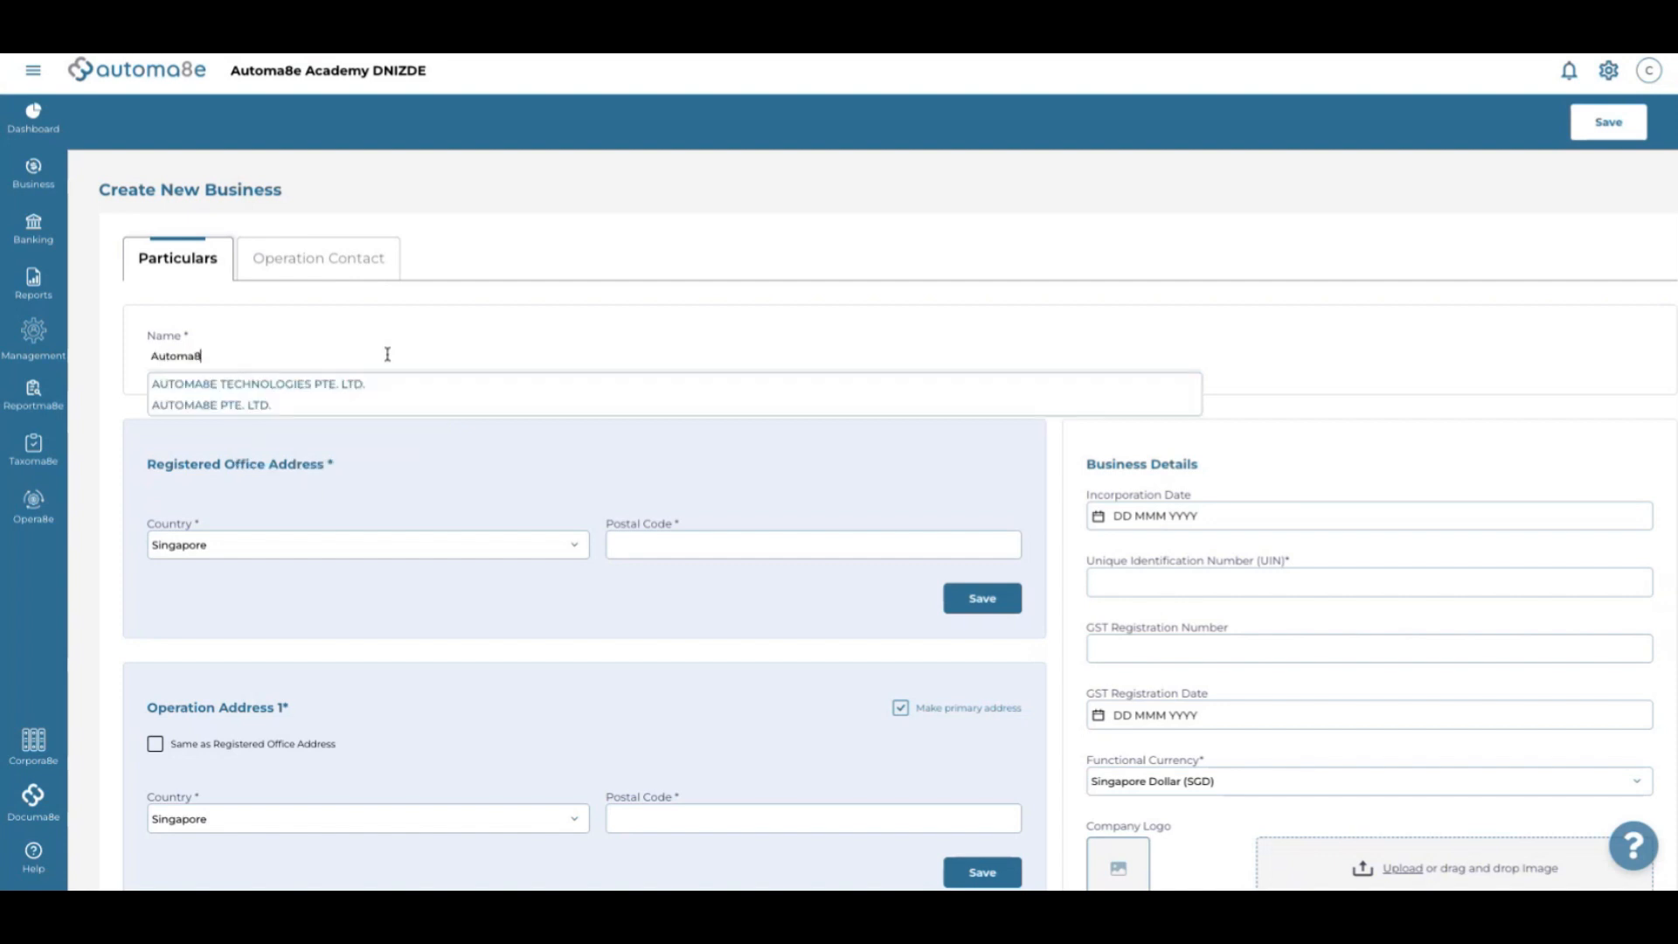
type("e Tes")
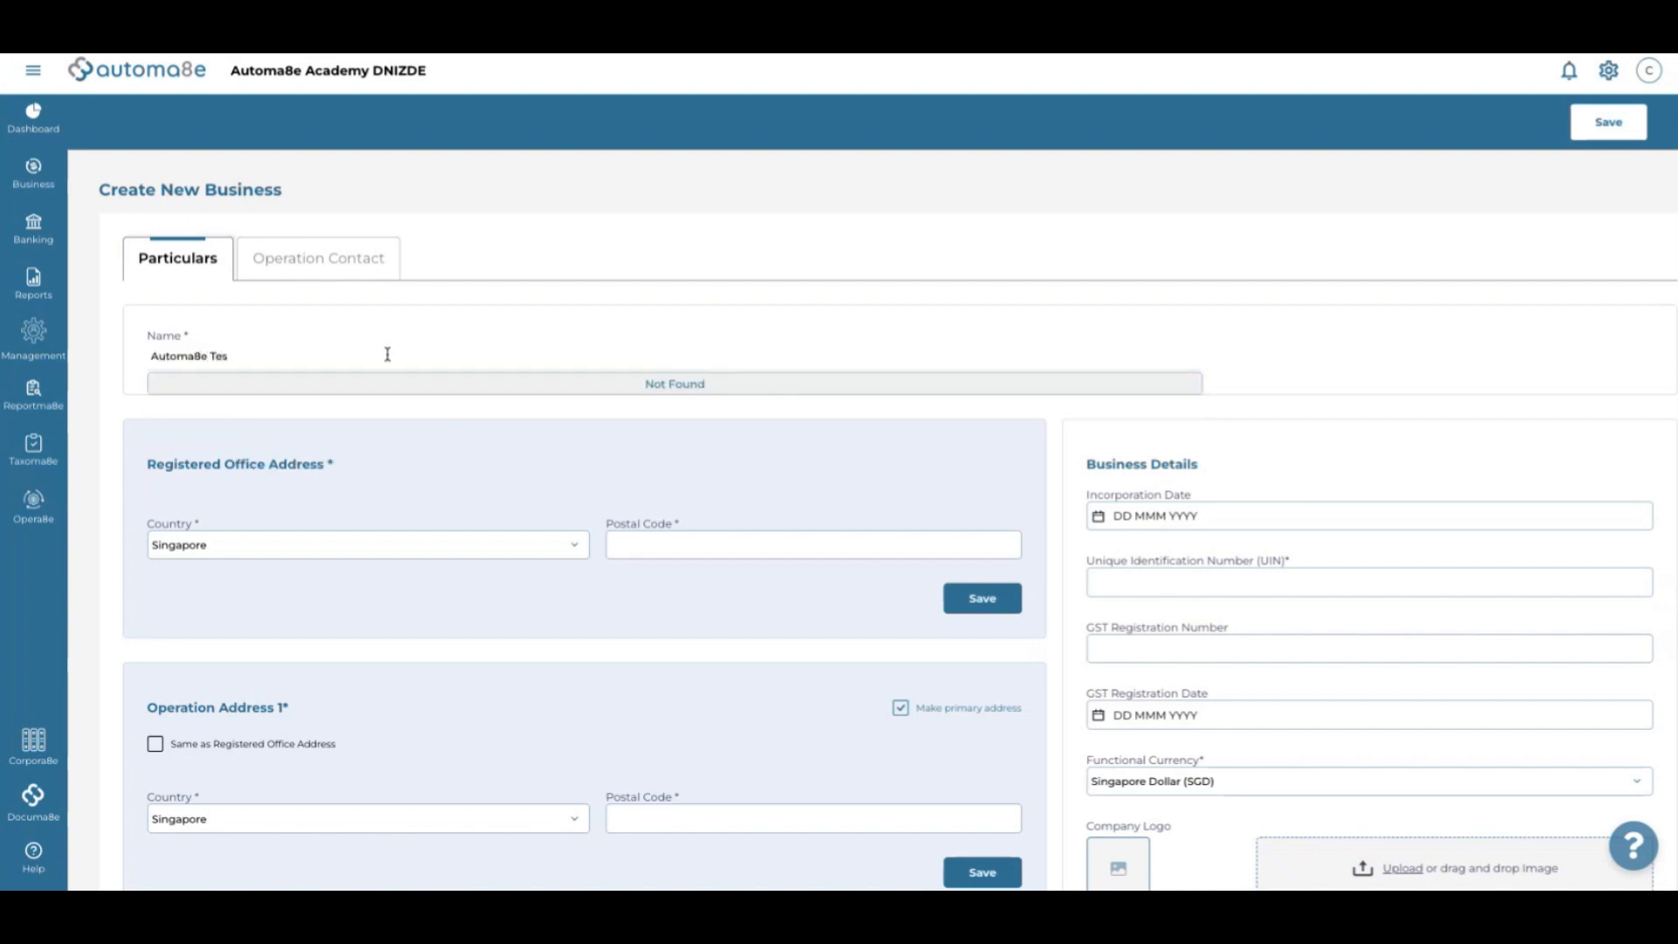
type("tn")
type("ing")
type(" 4")
type(".2024")
Fill the registered office address by choosing the 900001 postal-code suggestion
left_click(664, 543)
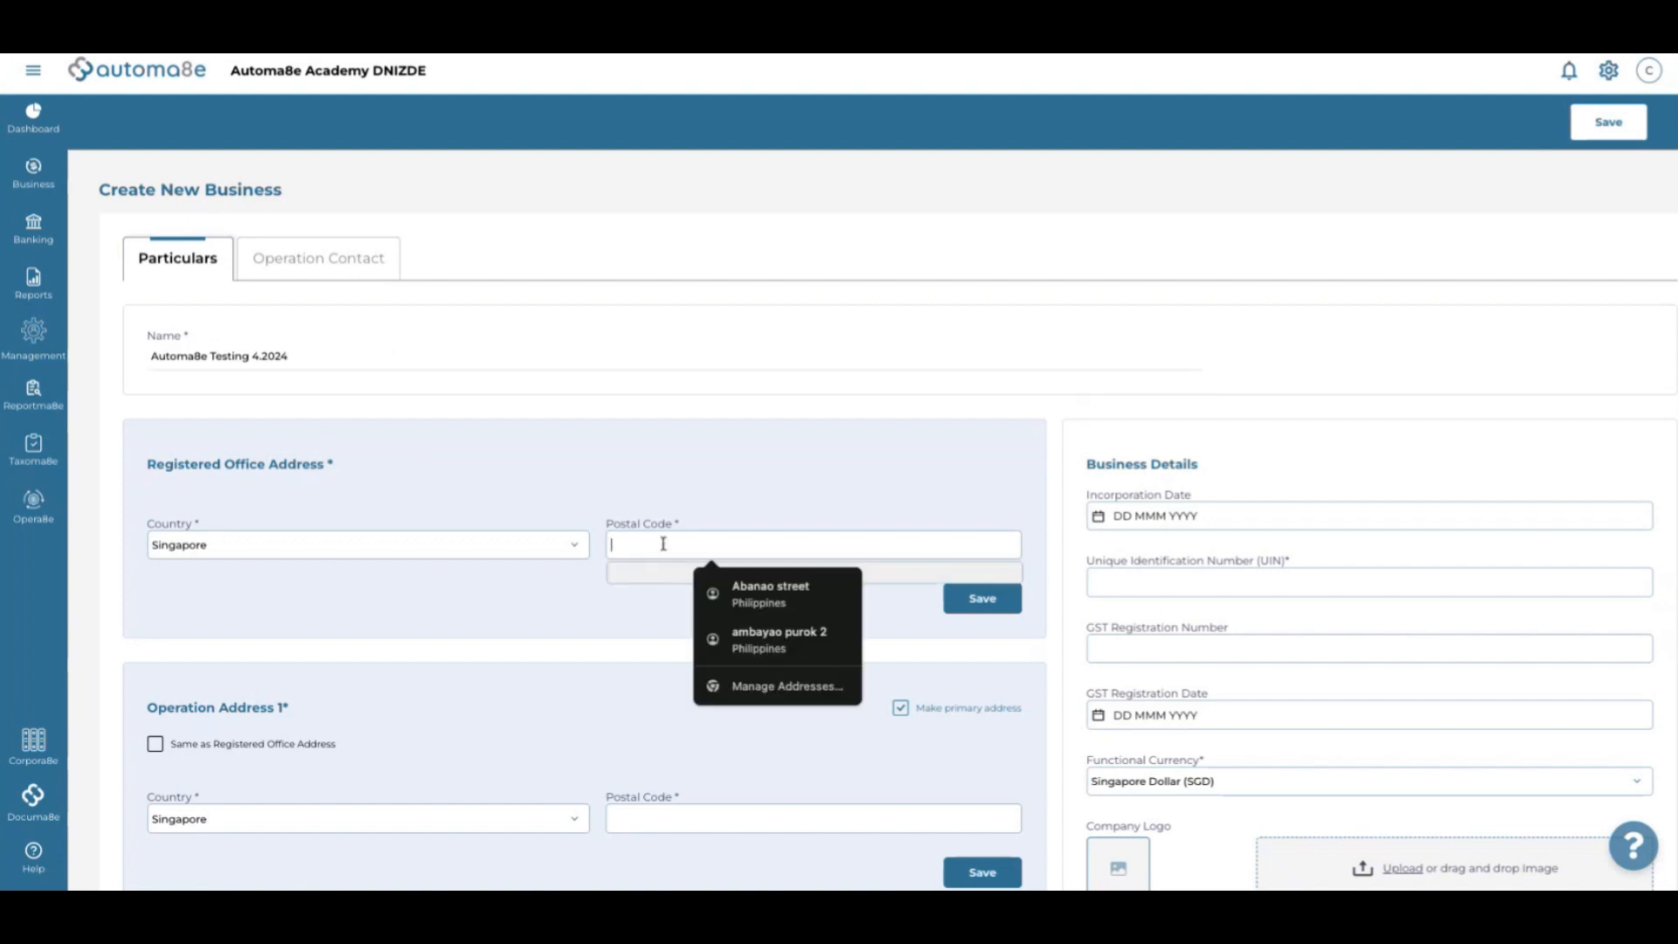
type("9")
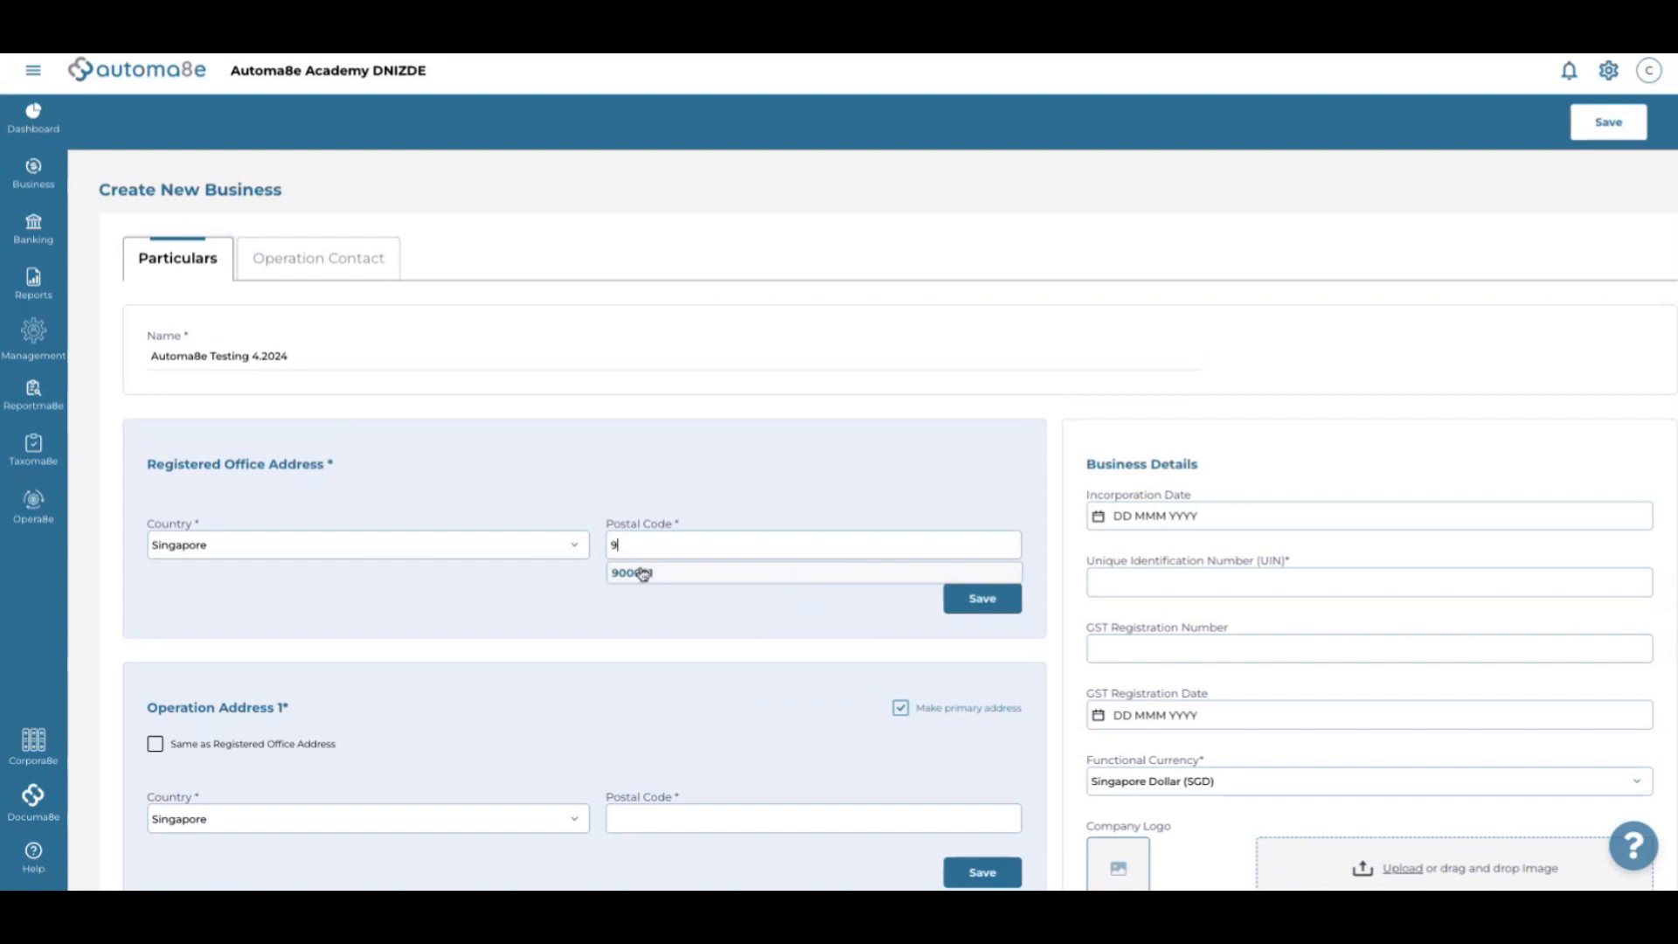
left_click(643, 573)
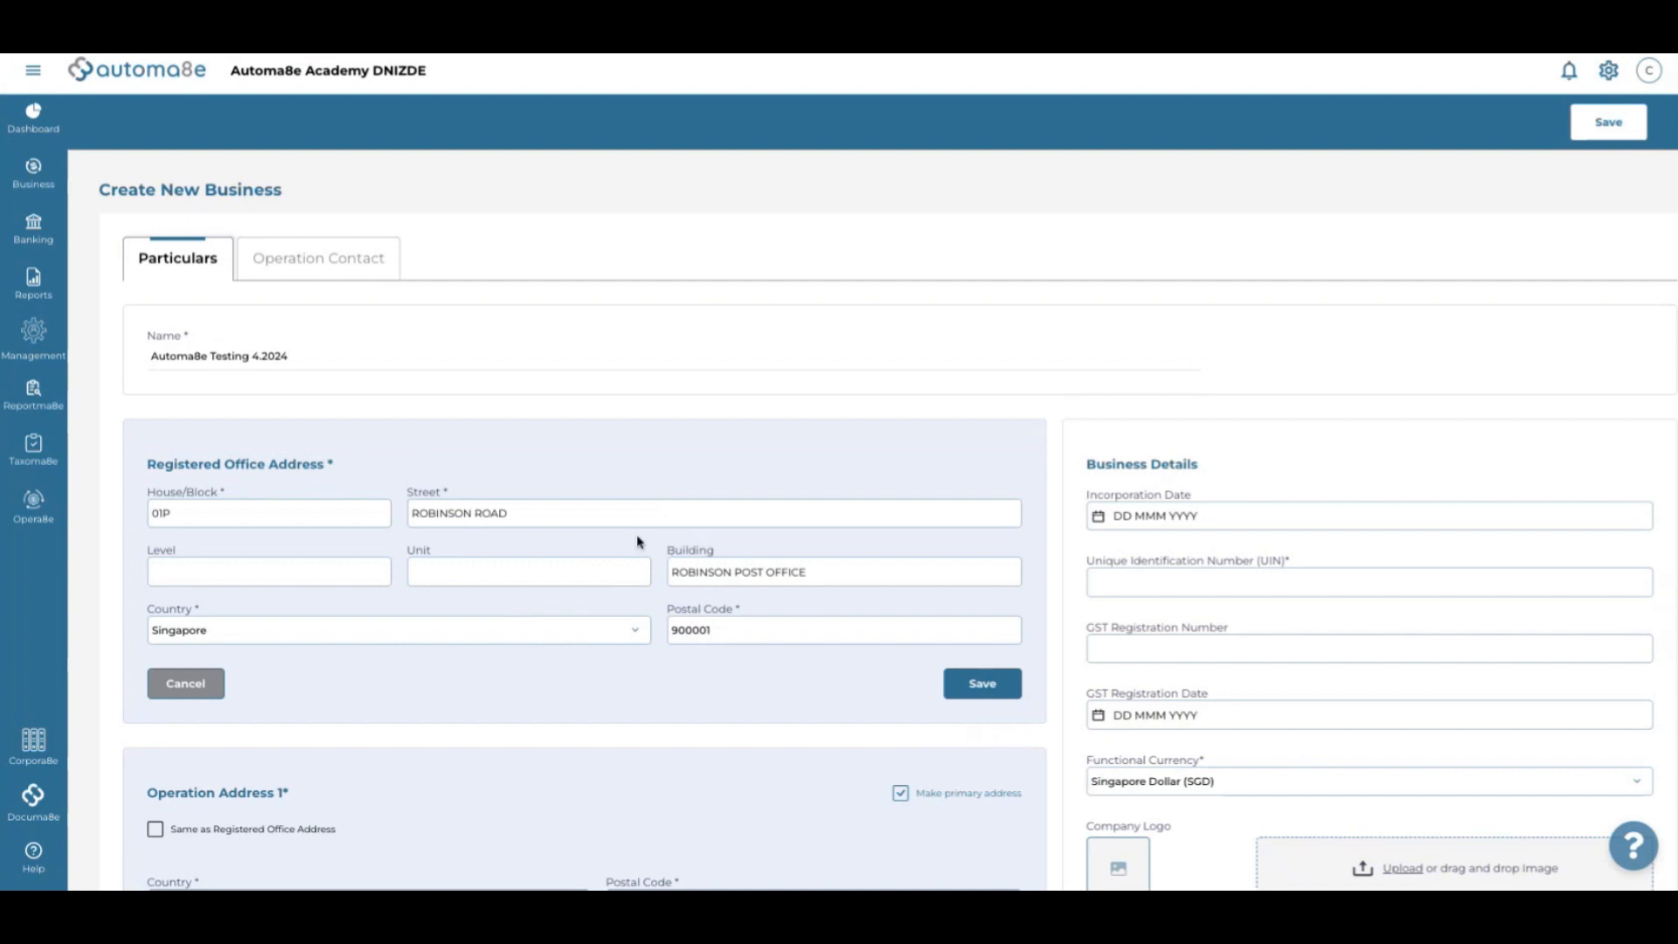
Replace the name with a 'luau' lookup, filling the form from LUCKY LUCKY CATERING & RESTAURANT
scroll(638, 542, "down", 3)
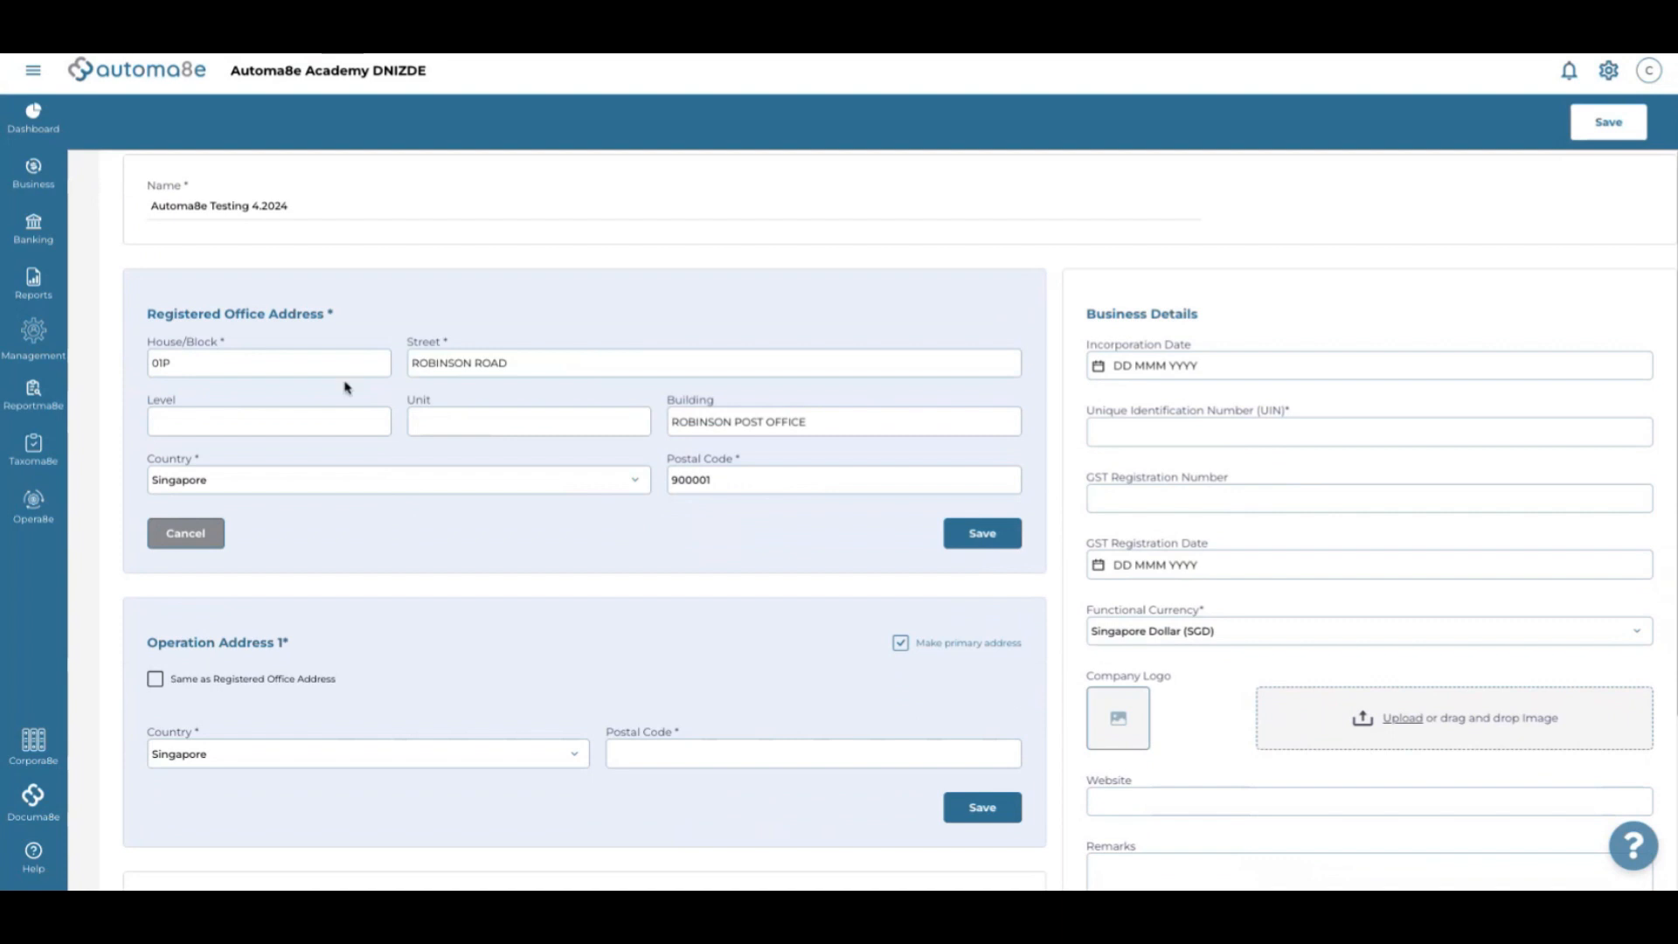
scroll(345, 387, "up", 2)
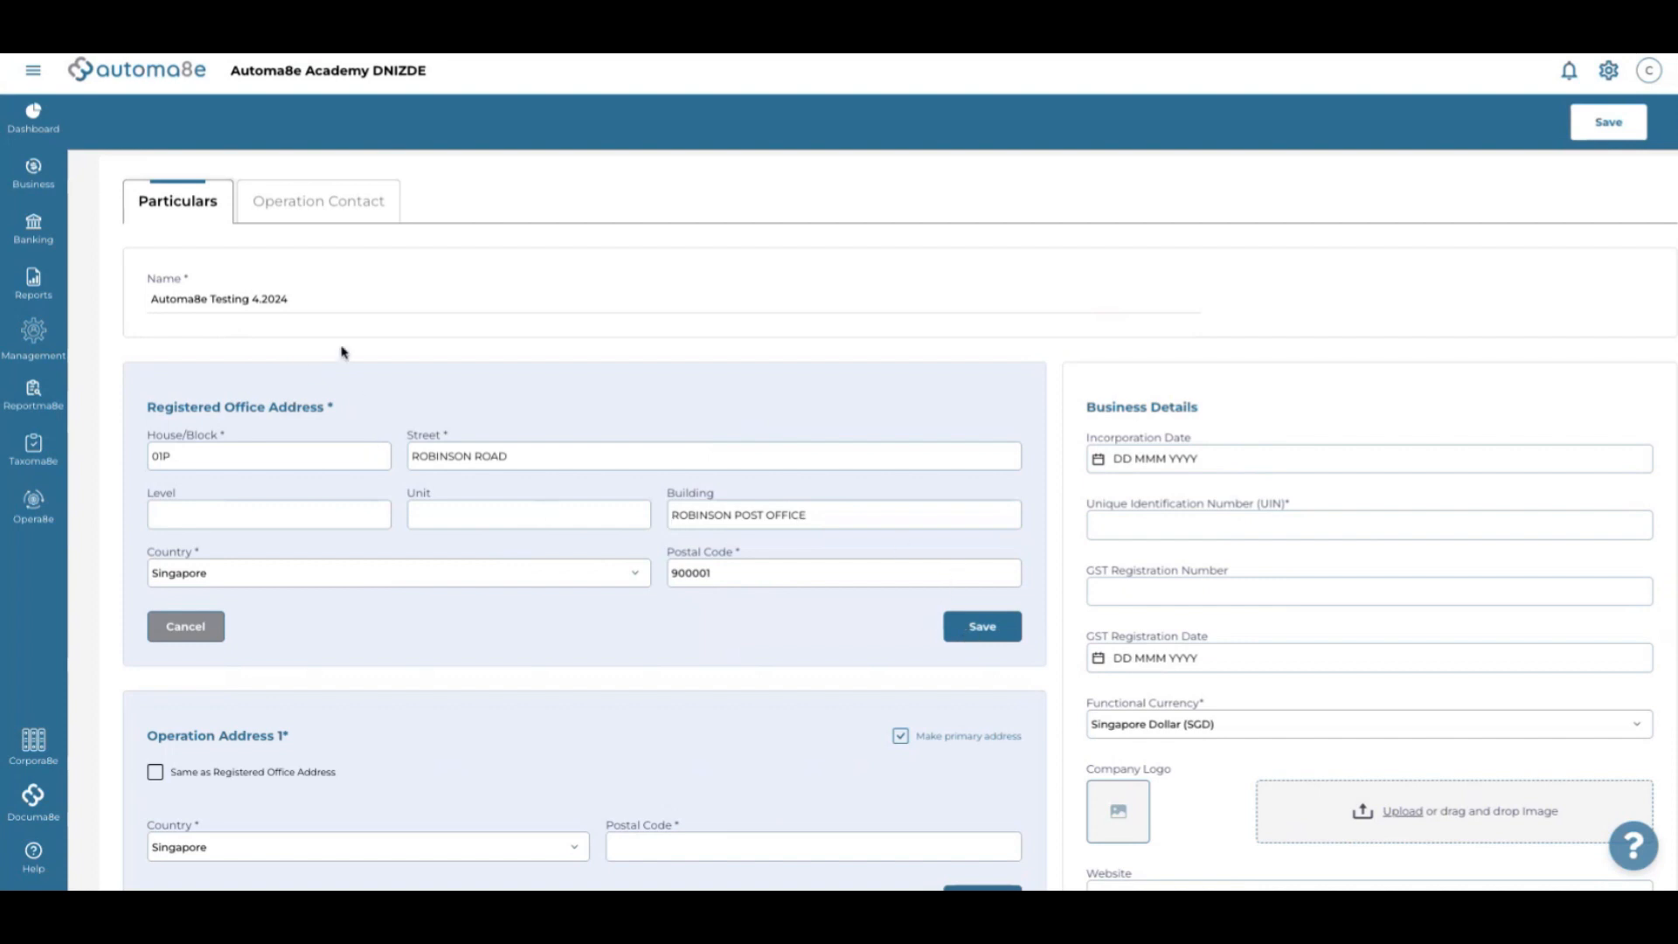
triple_click(325, 299)
key("ctrl+c")
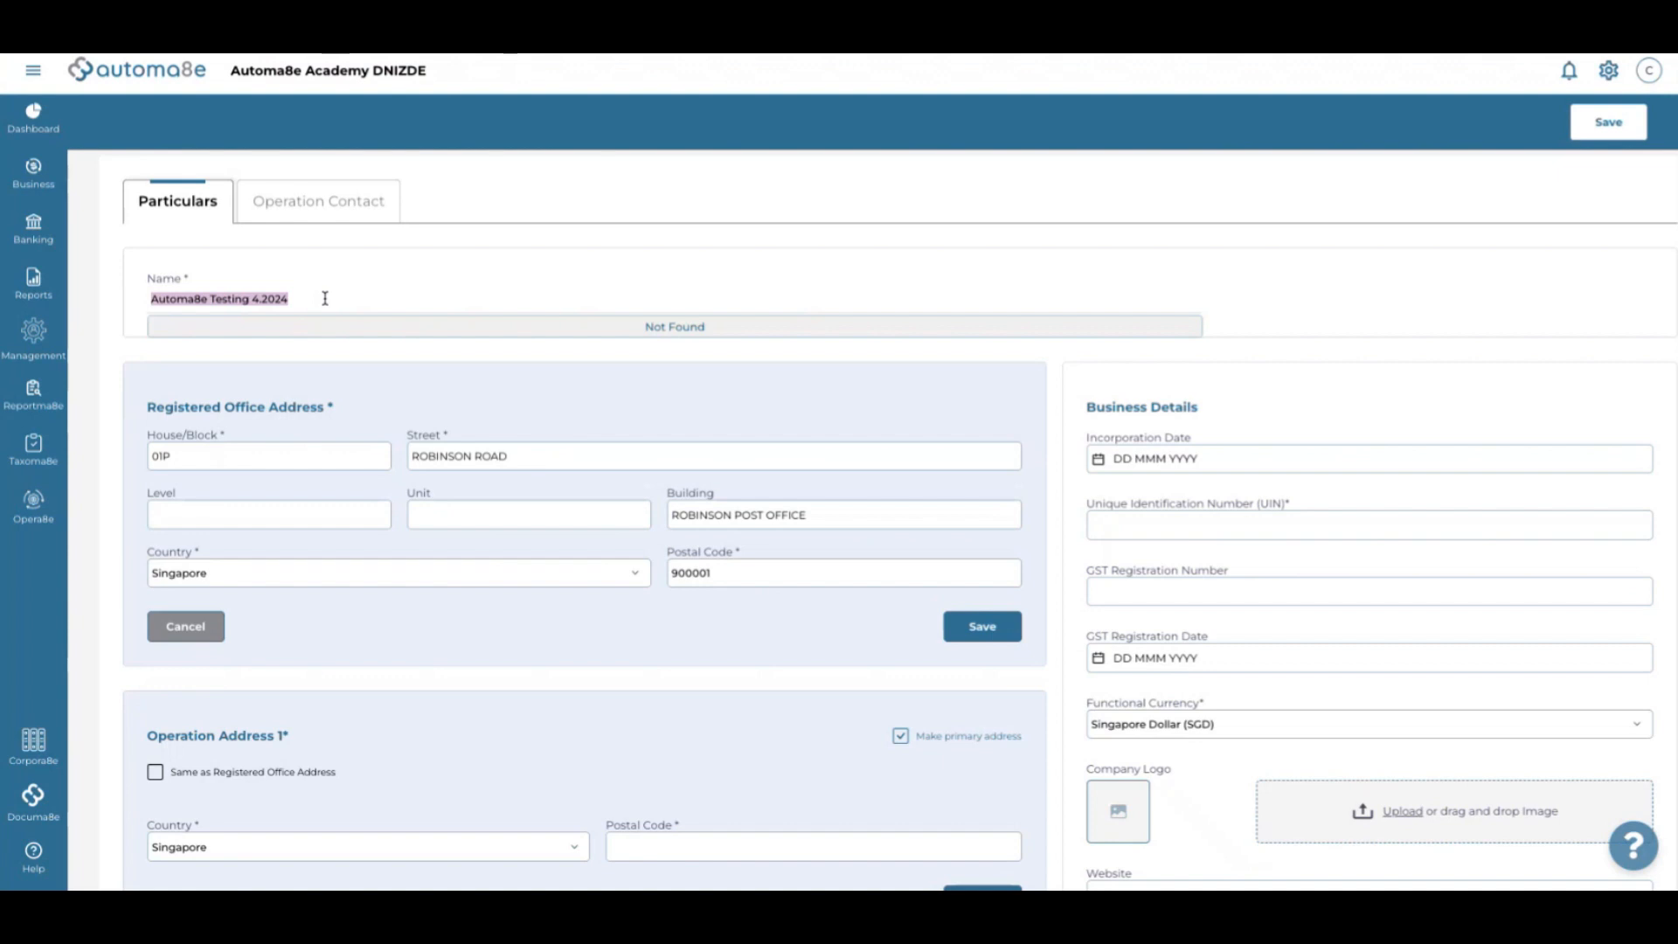
key("BackSpace")
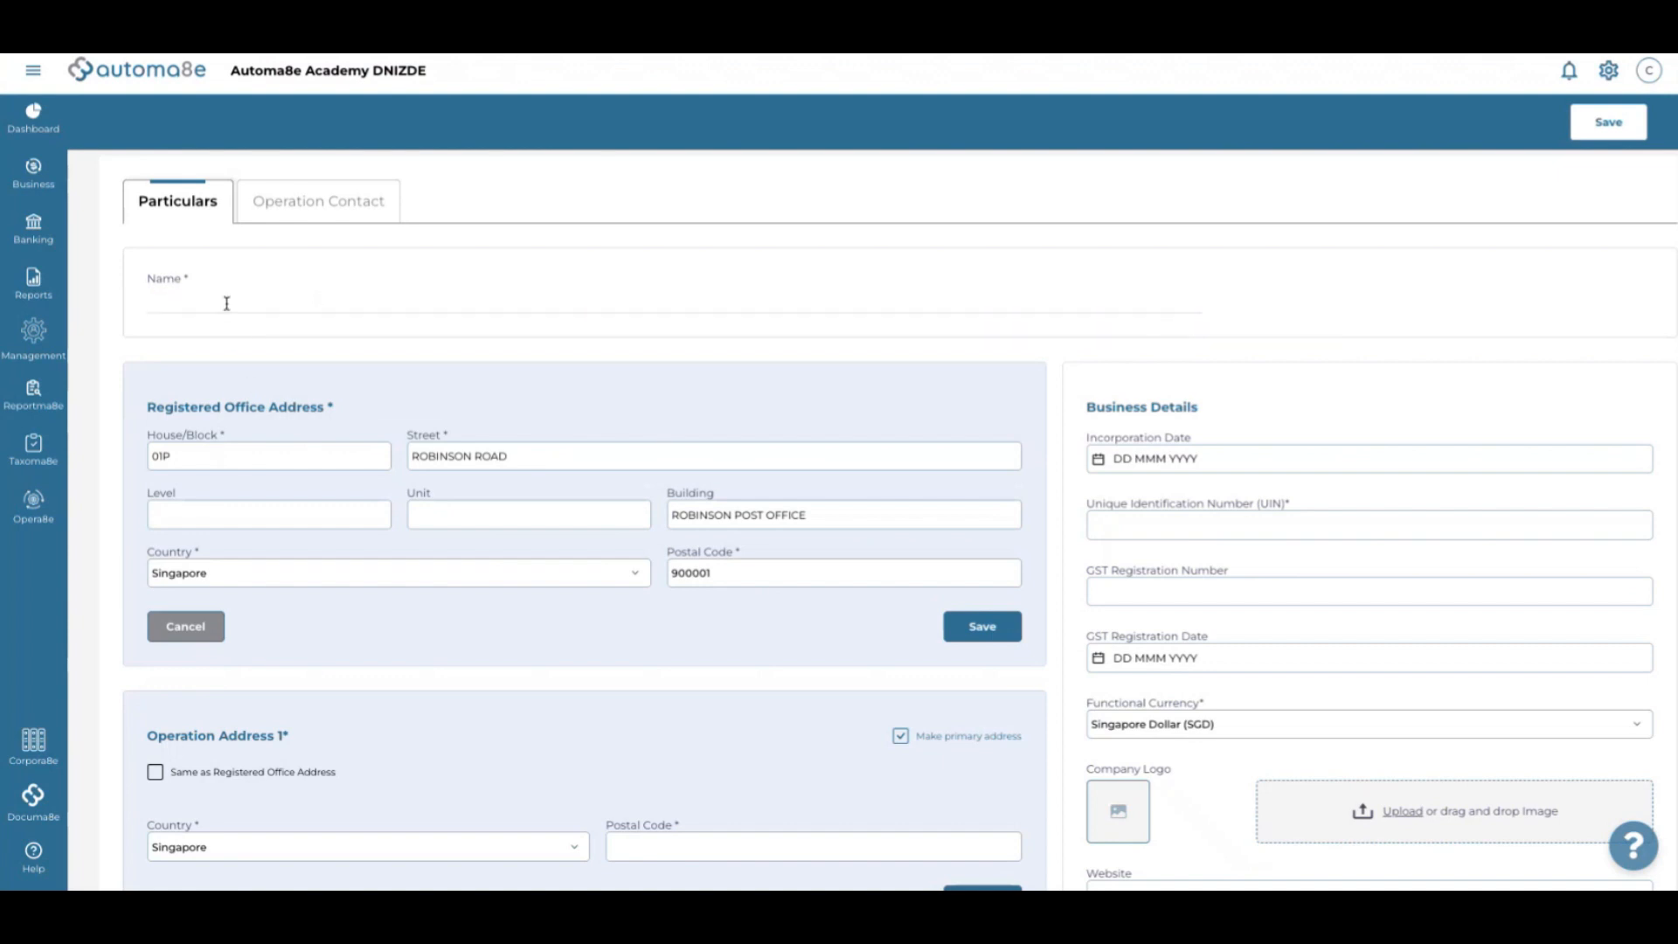
left_click(223, 303)
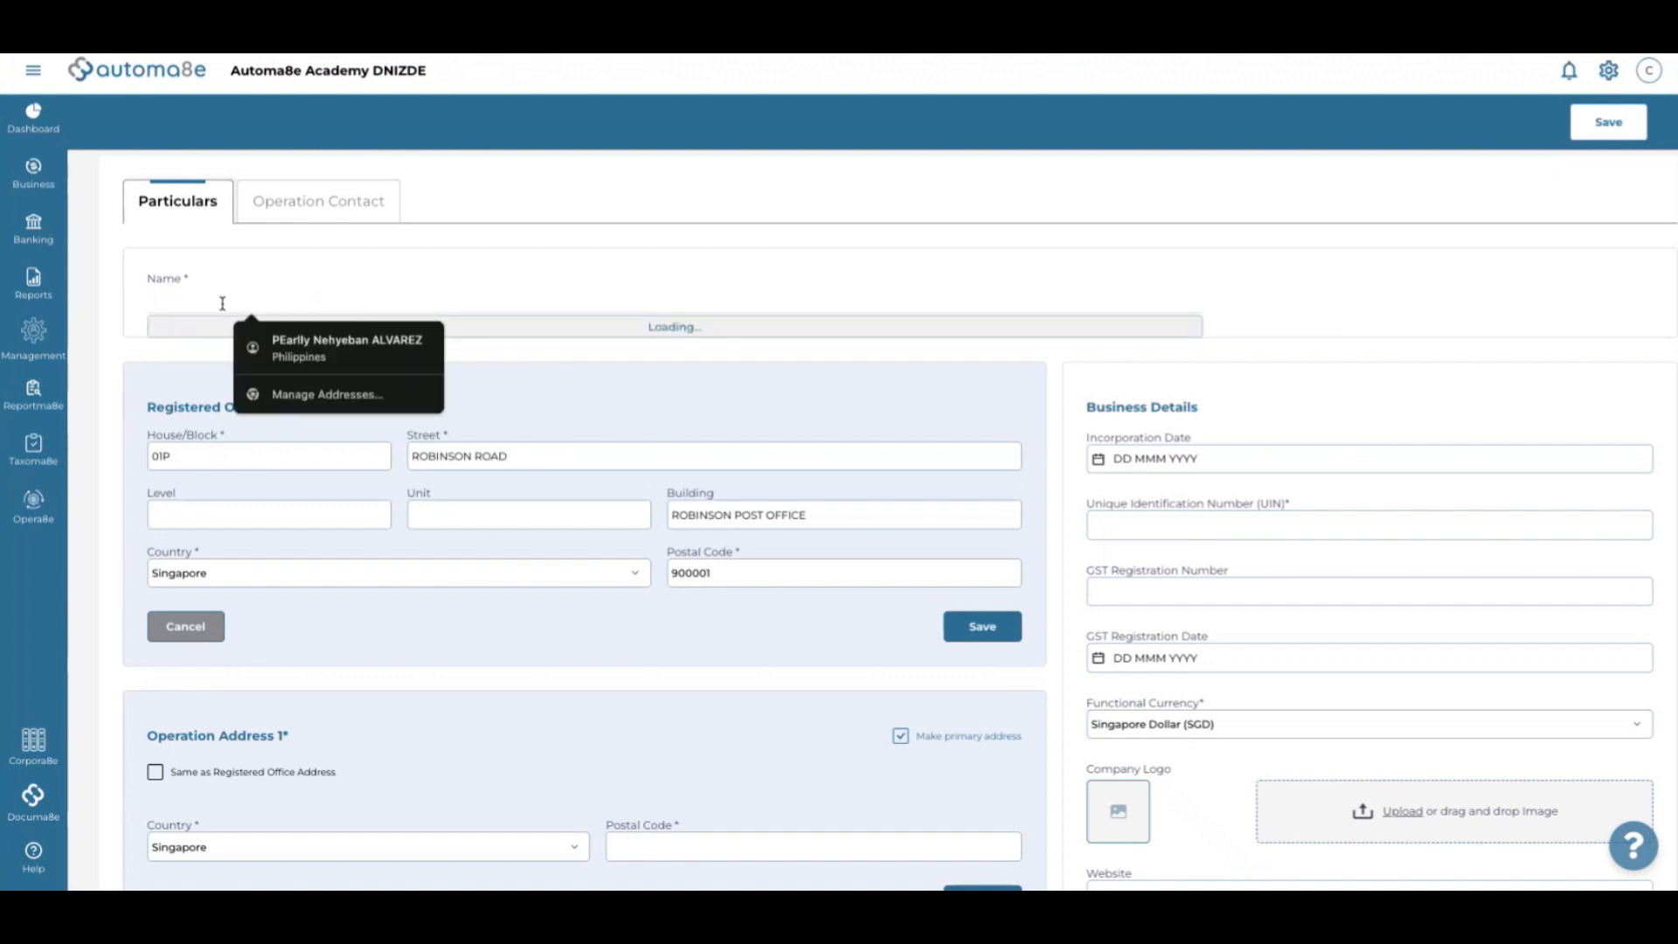
type("lu")
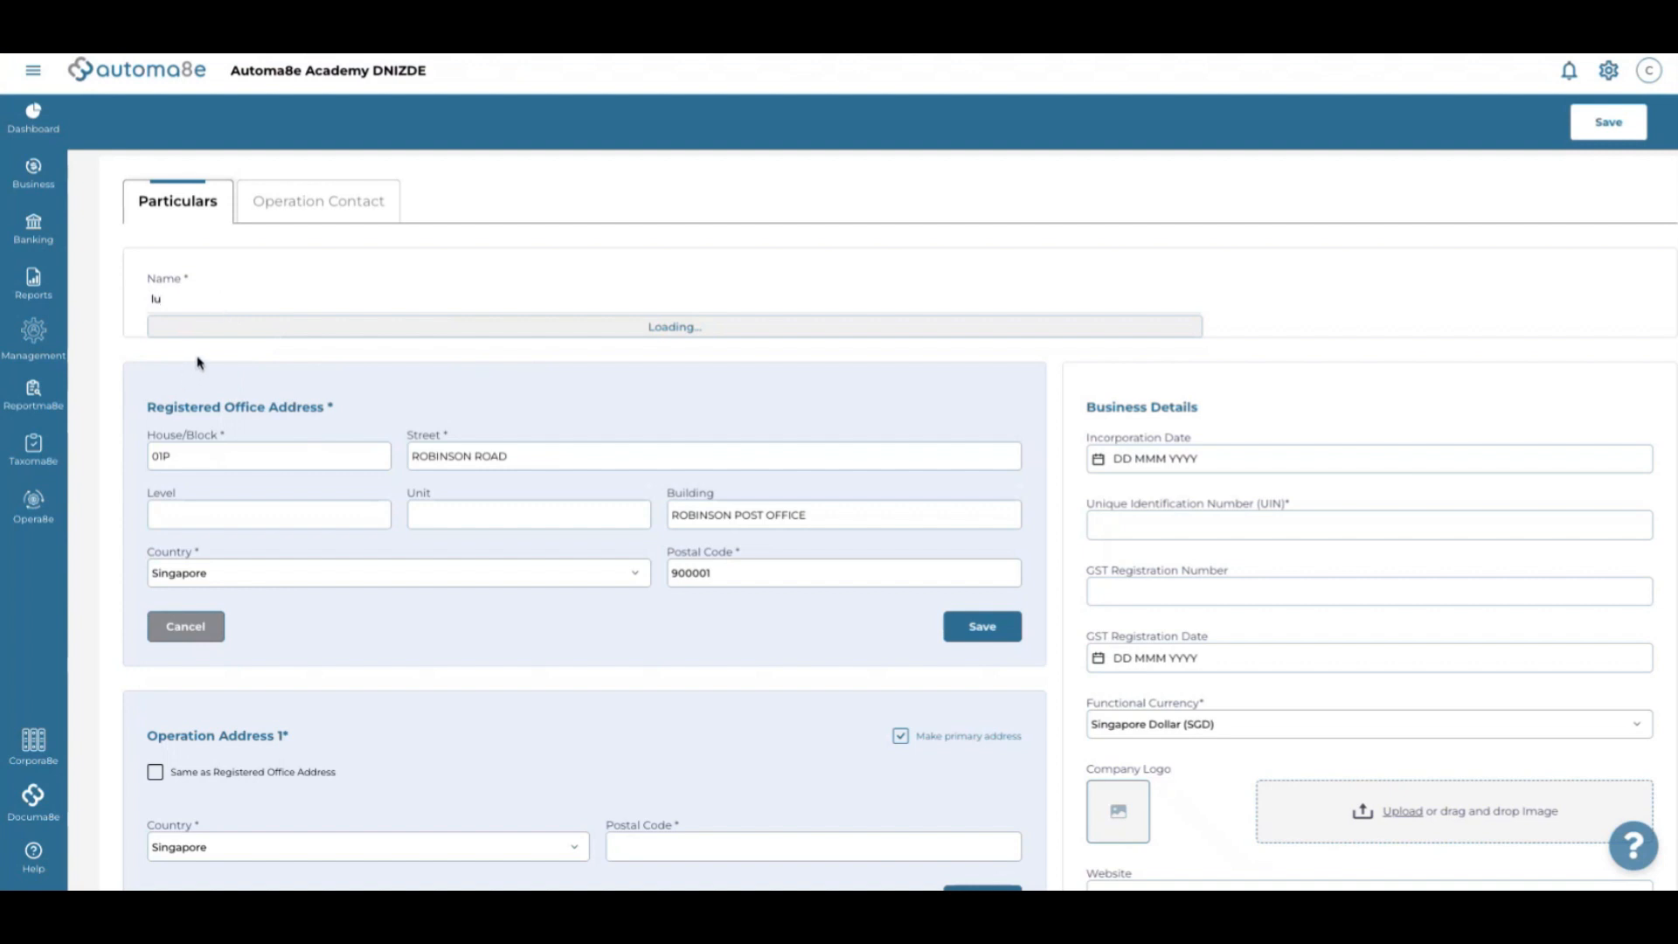
type("au")
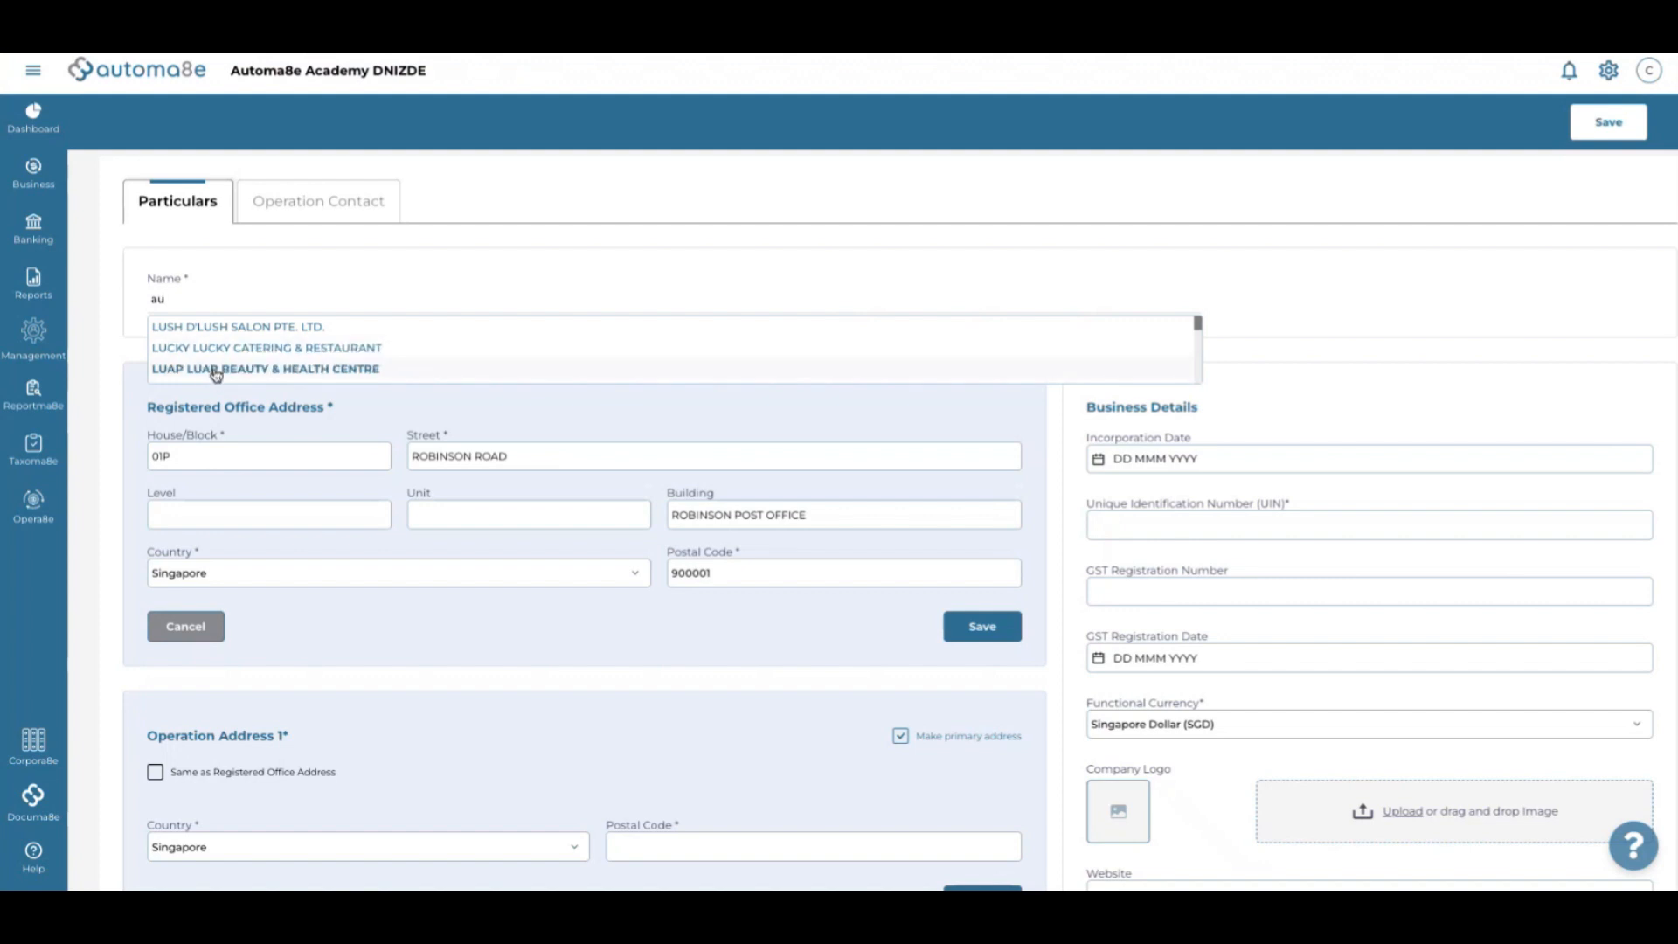
left_click(219, 348)
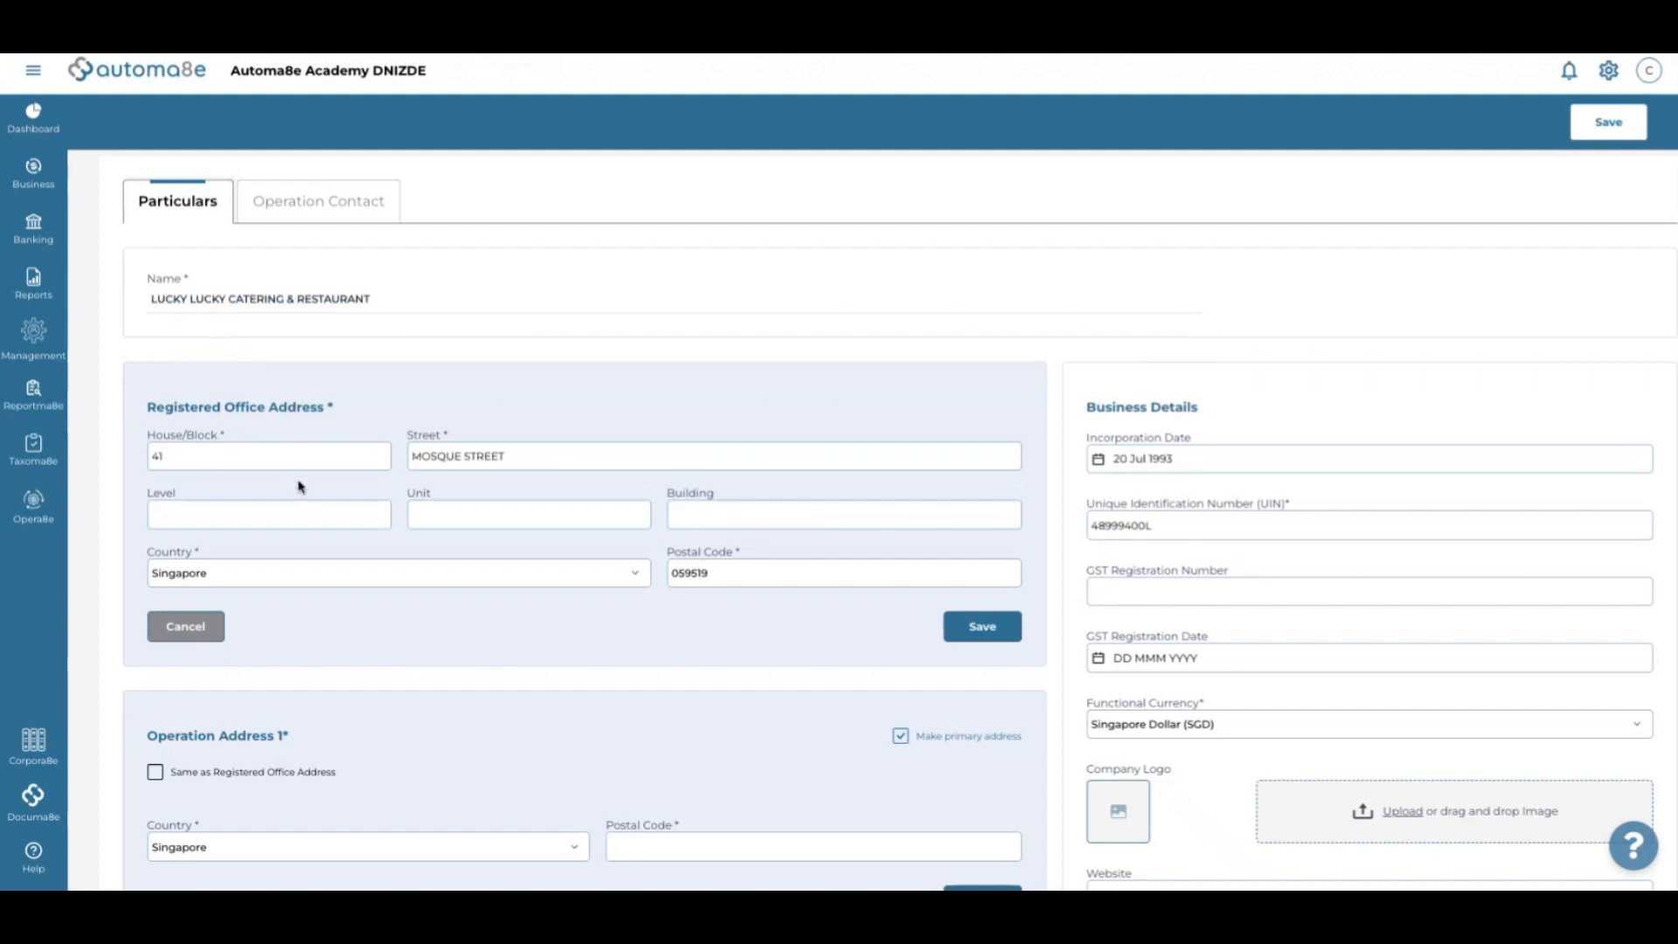
Overwrite the looked-up company name by pasting Automa8e Testing 4.2024
scroll(298, 487, "down", 1)
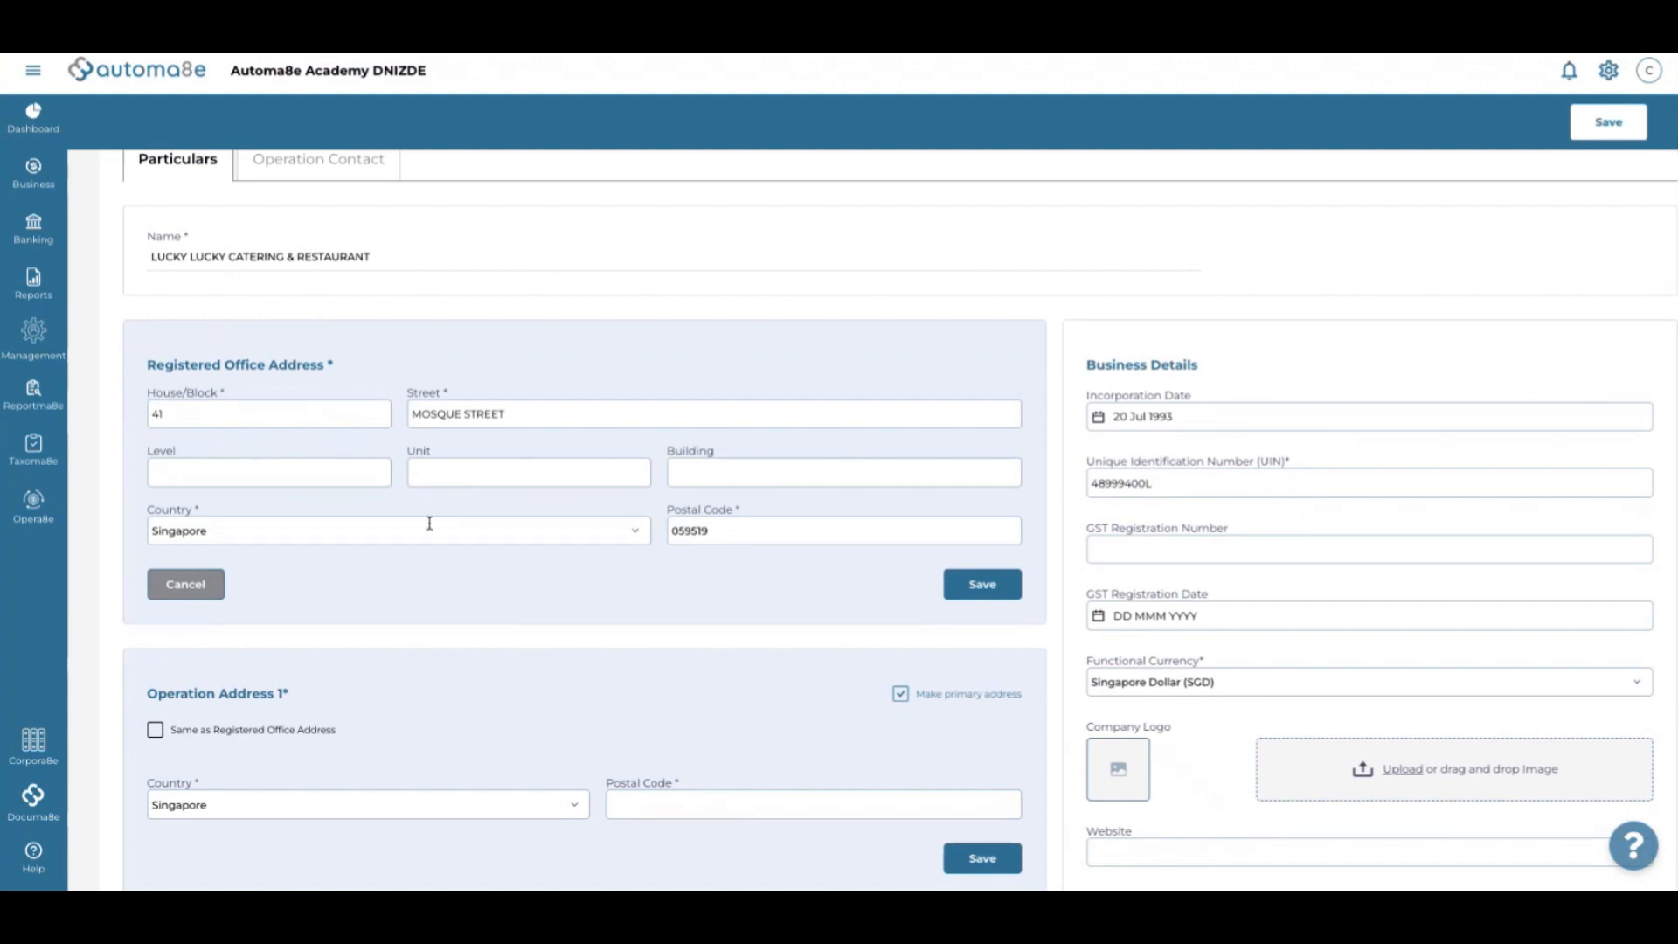
triple_click(381, 254)
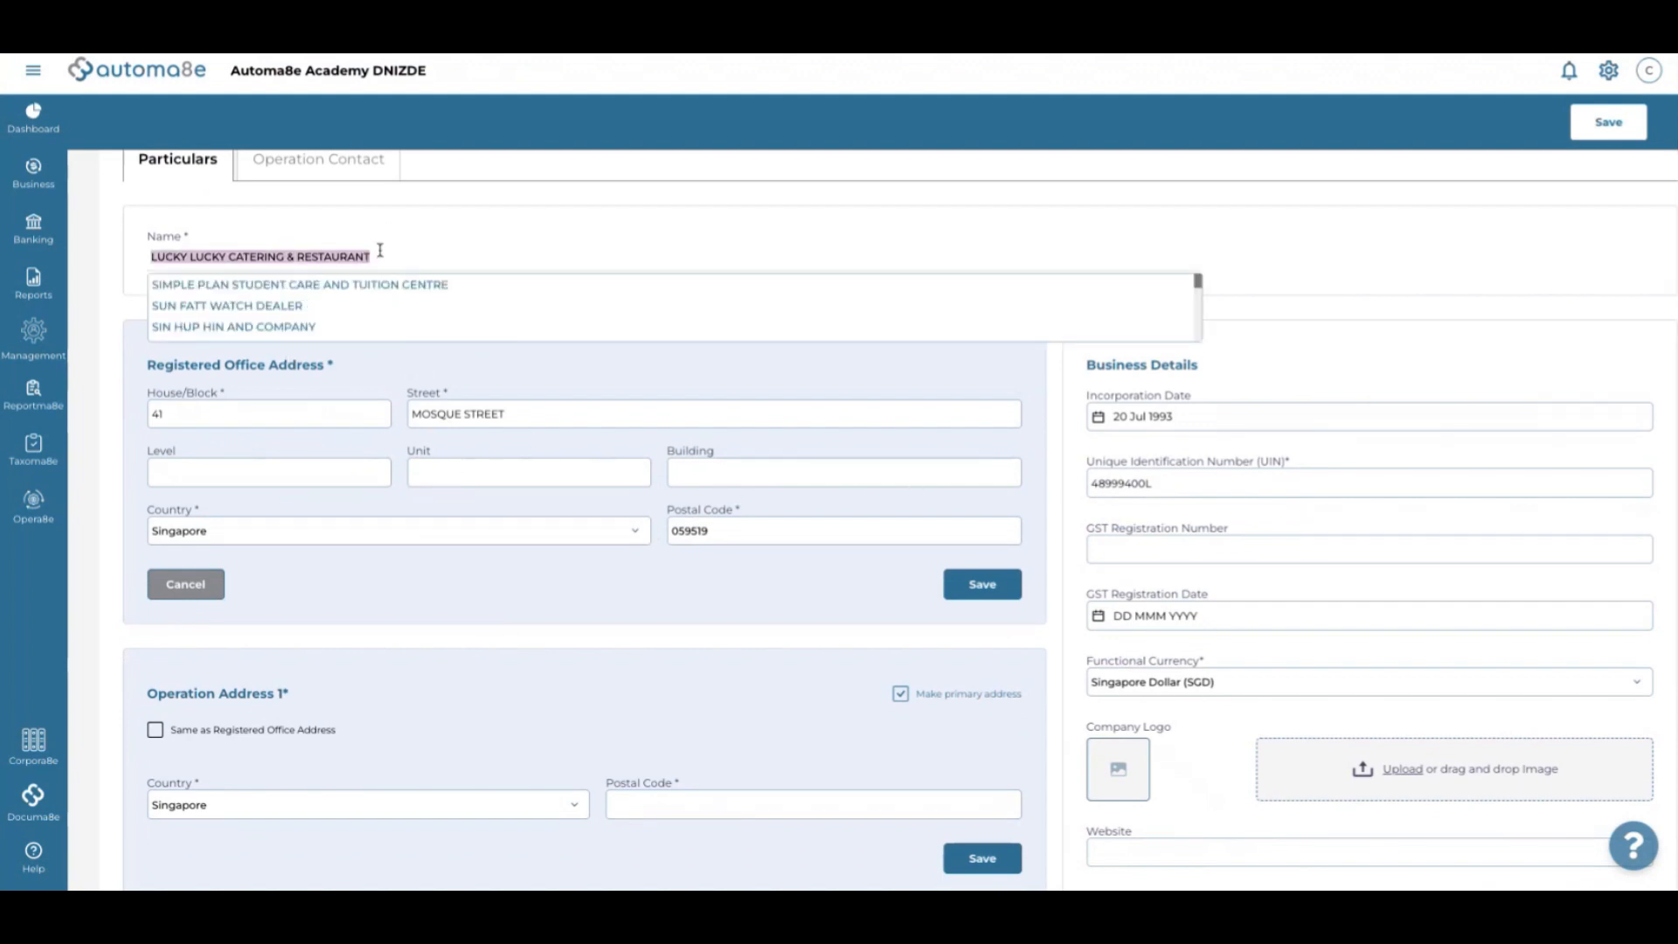
key("BackSpace")
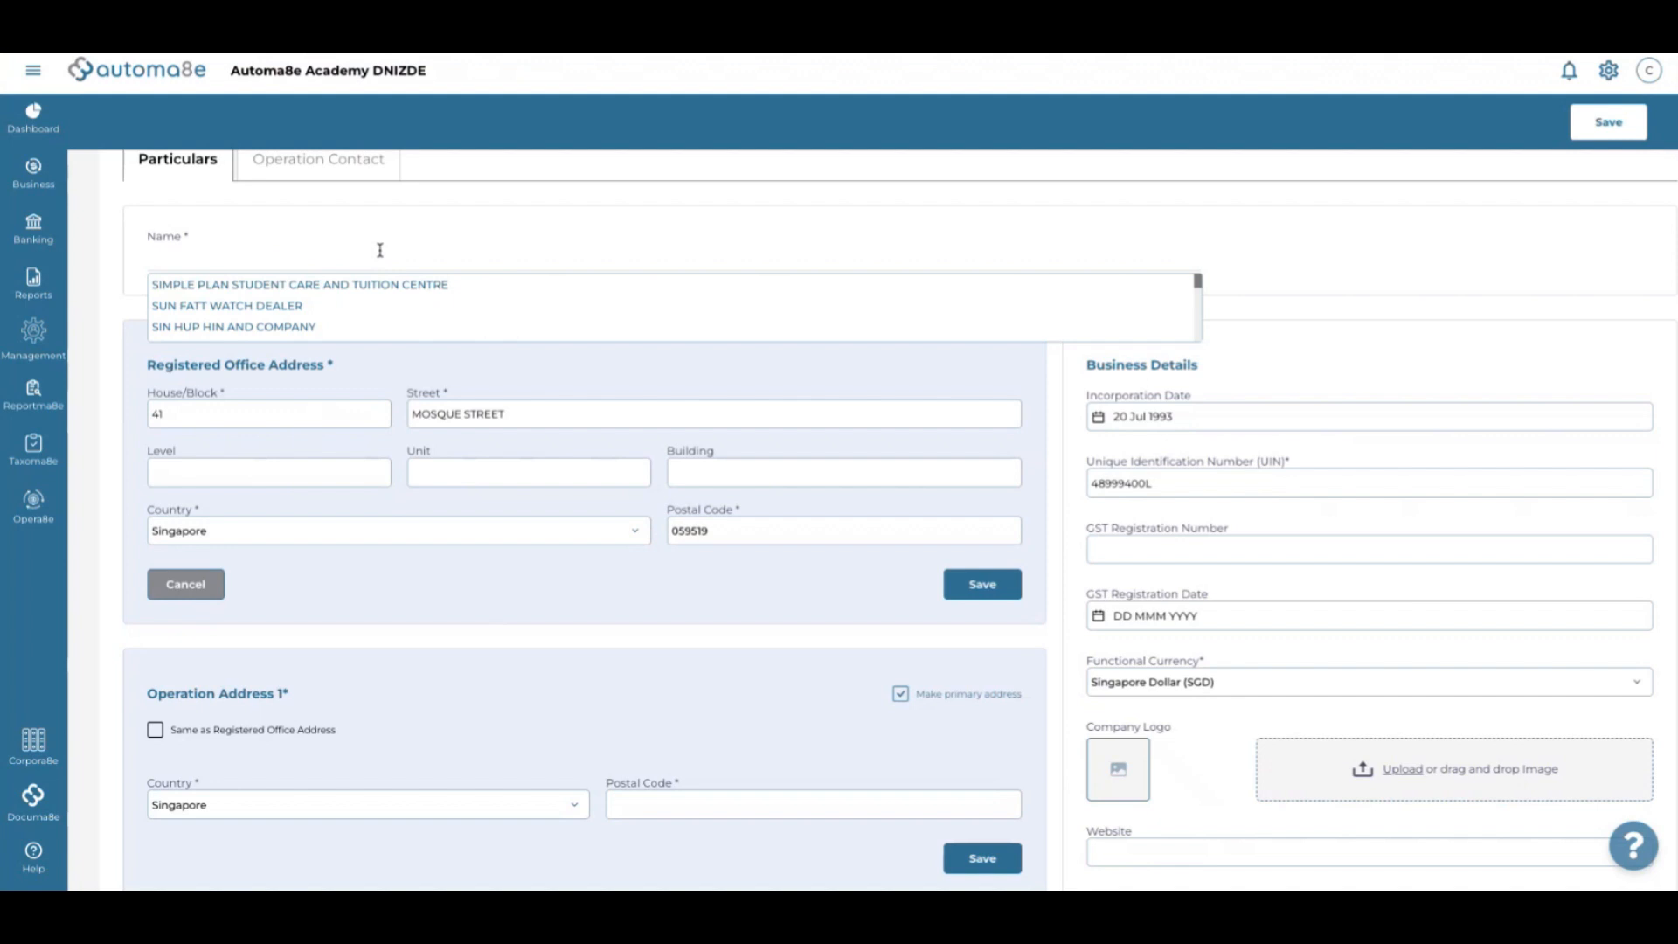
key("ctrl+v")
Save the registered office address and reuse it as the primary operation address
left_click(994, 587)
scroll(655, 550, "down", 2)
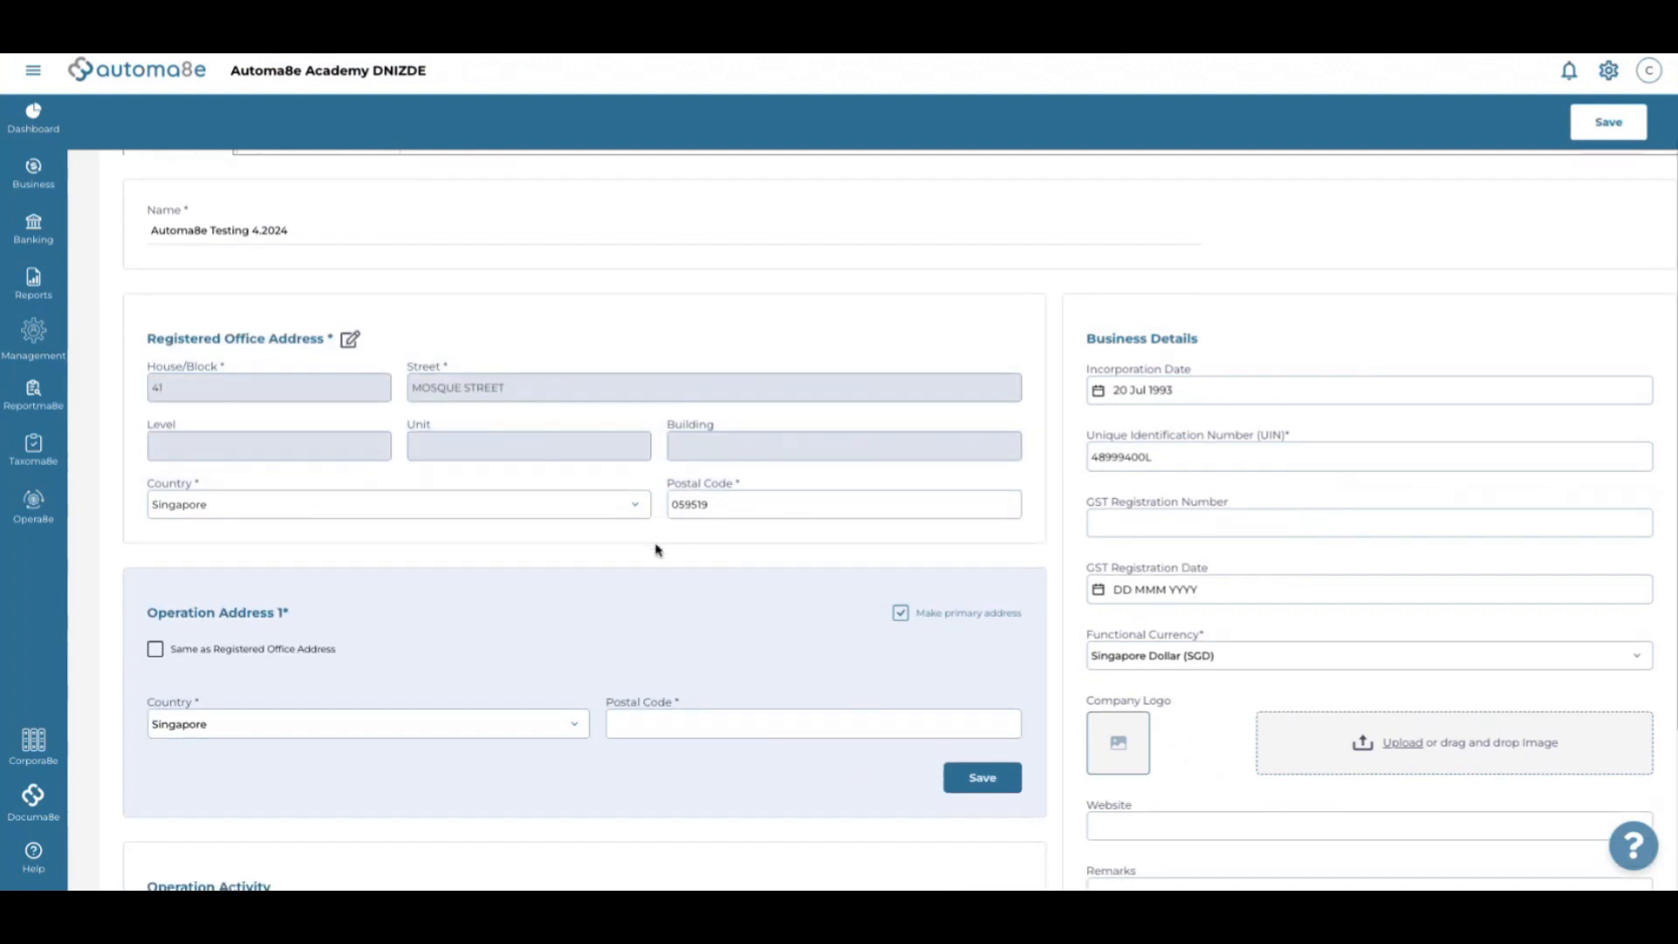
scroll(263, 498, "down", 2)
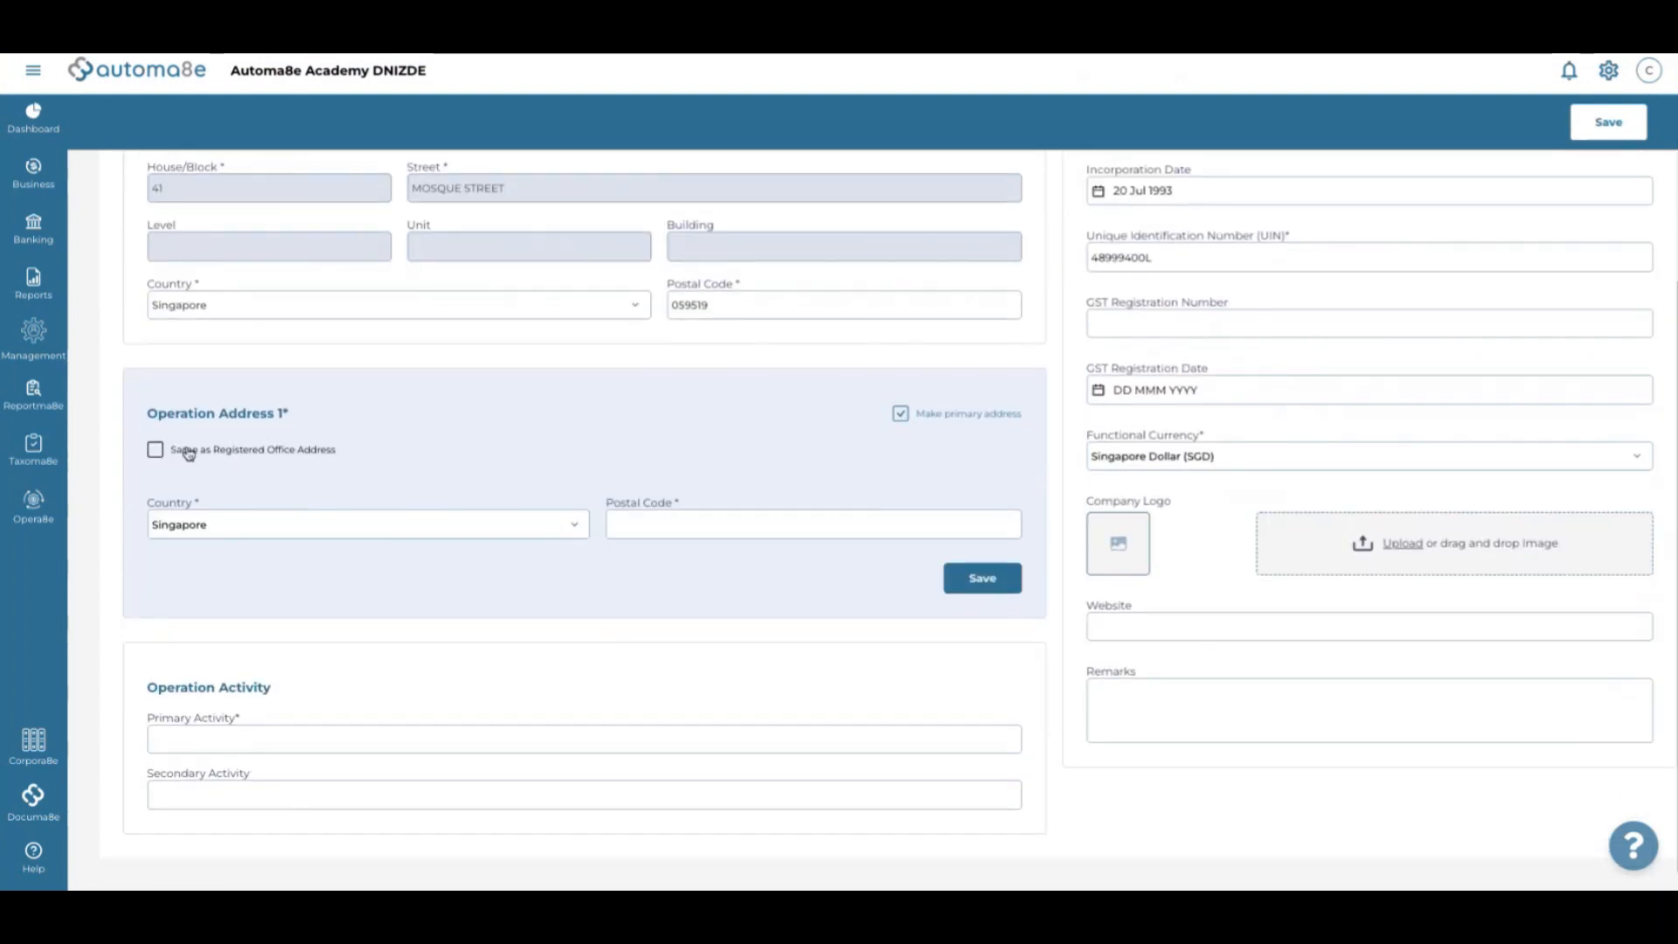
left_click(155, 451)
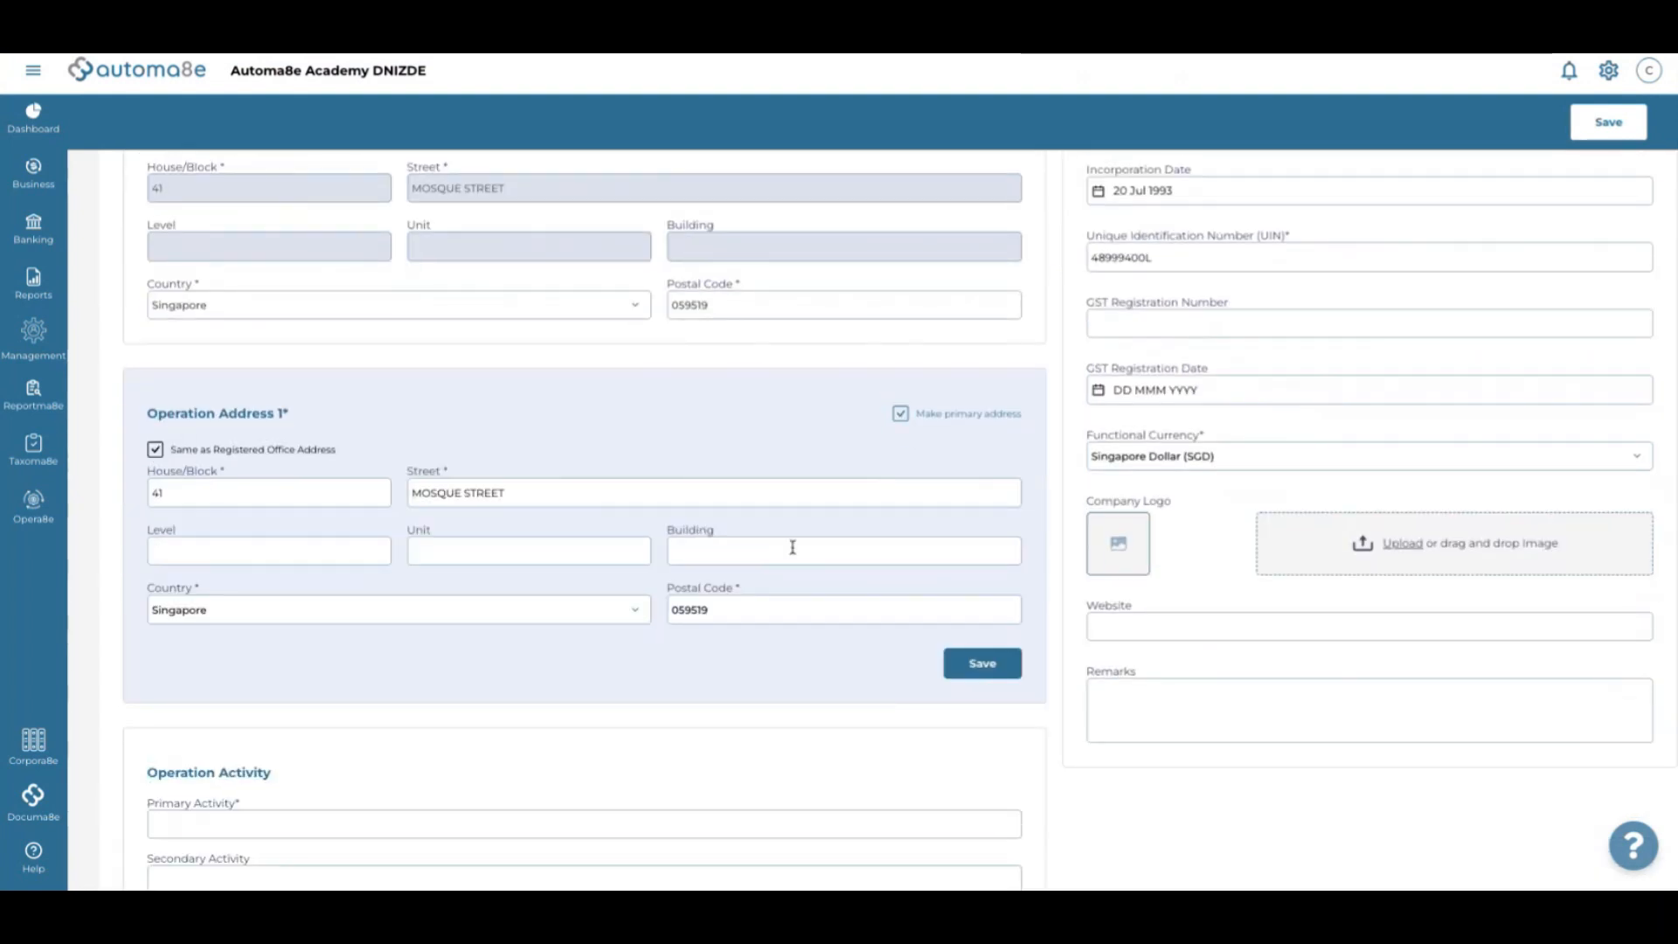
scroll(874, 551, "down", 2)
left_click(1008, 580)
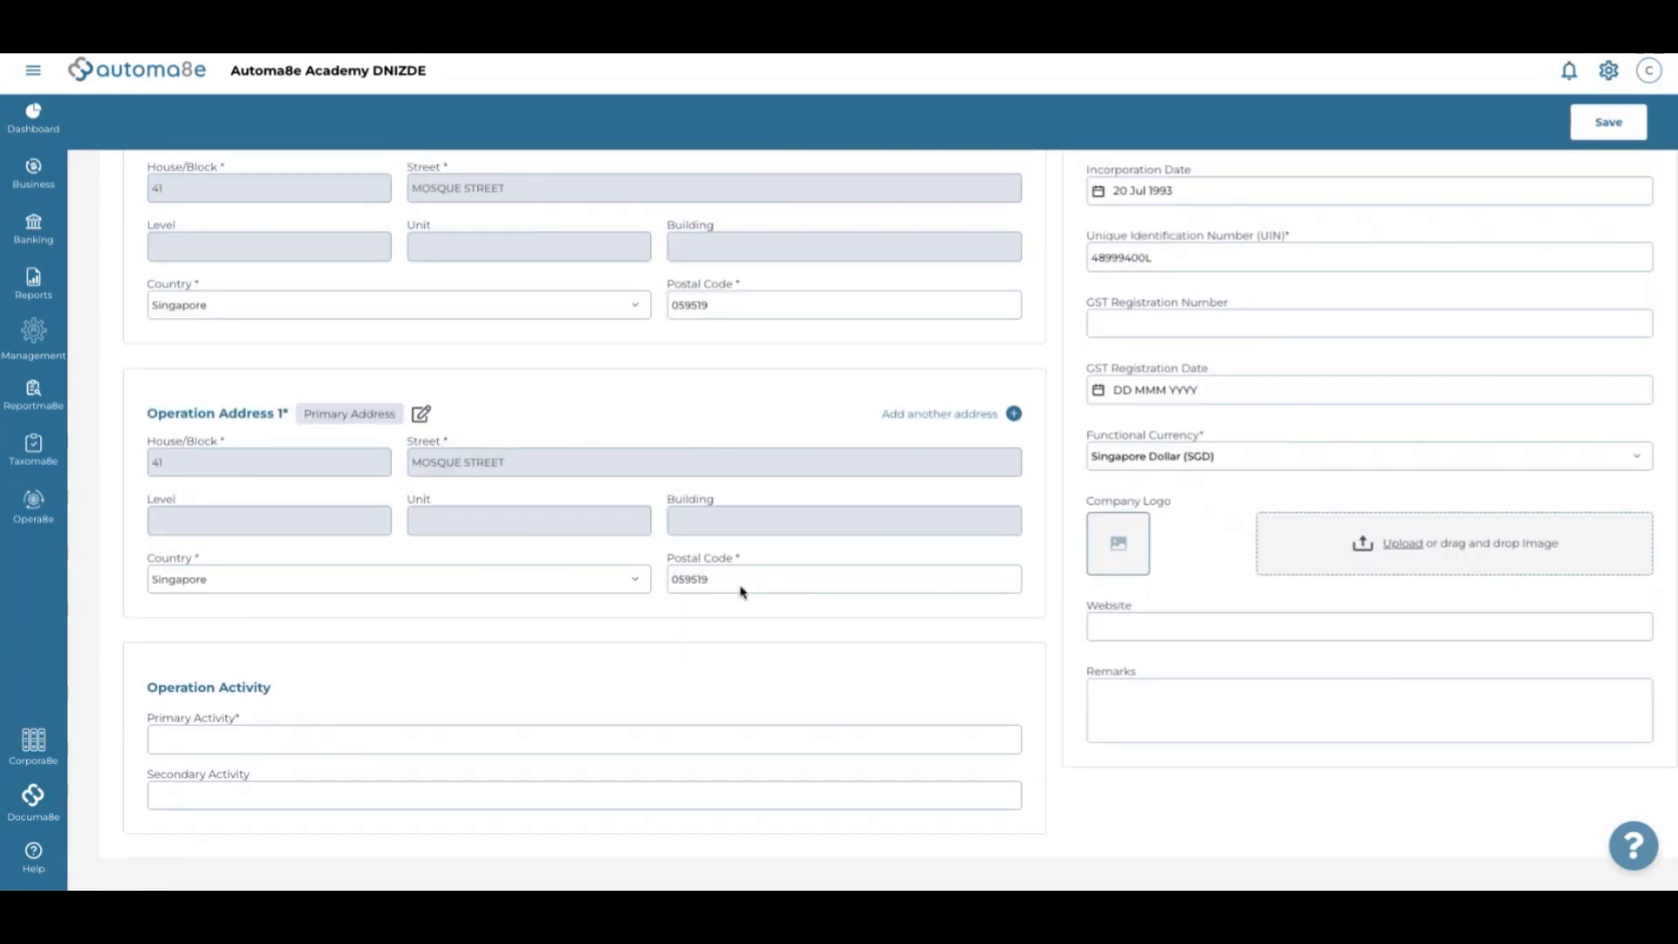
Set primary activity to 'Examination and accreditation agencies for education services'
left_click(259, 736)
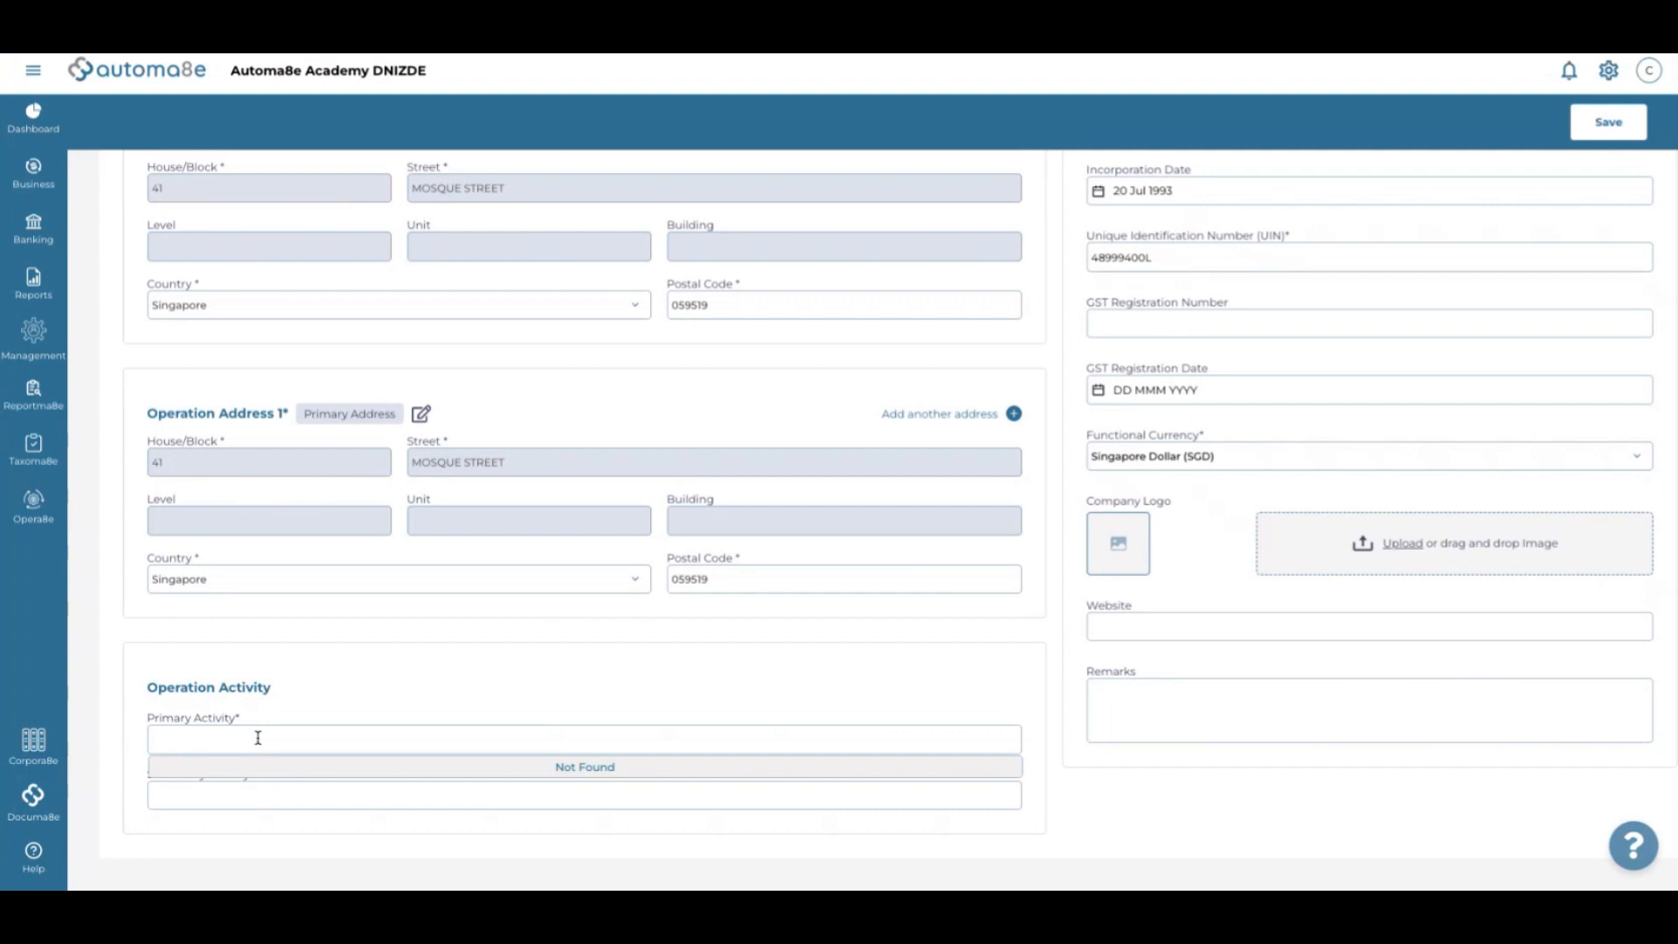
type("bank")
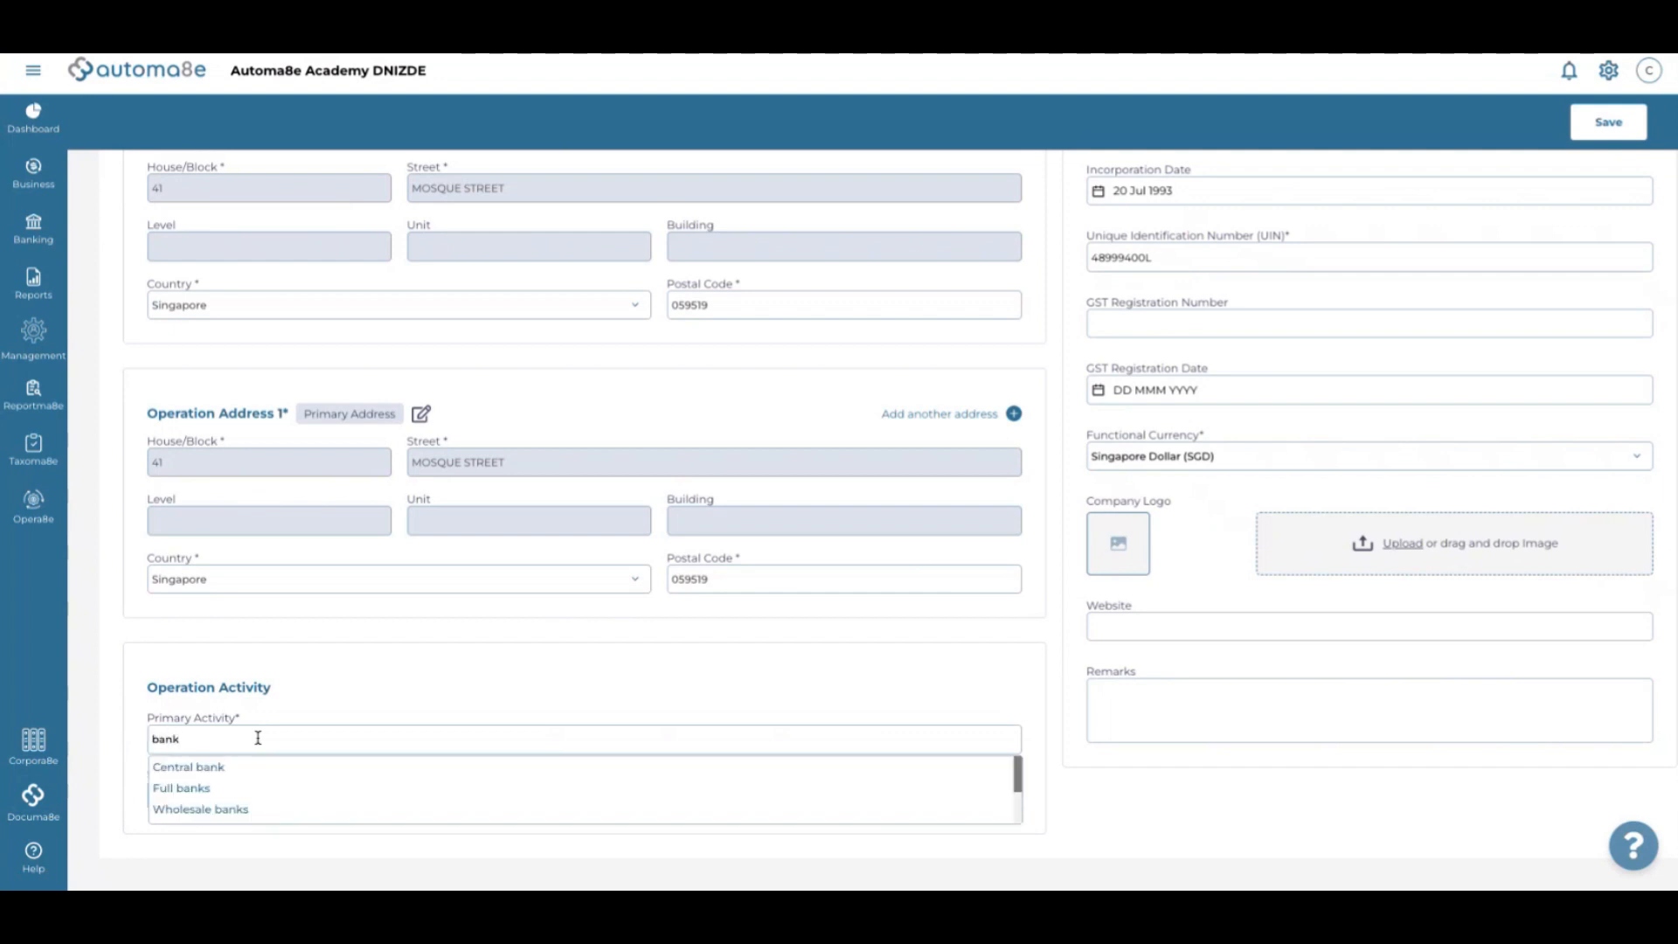
scroll(214, 800, "down", 2)
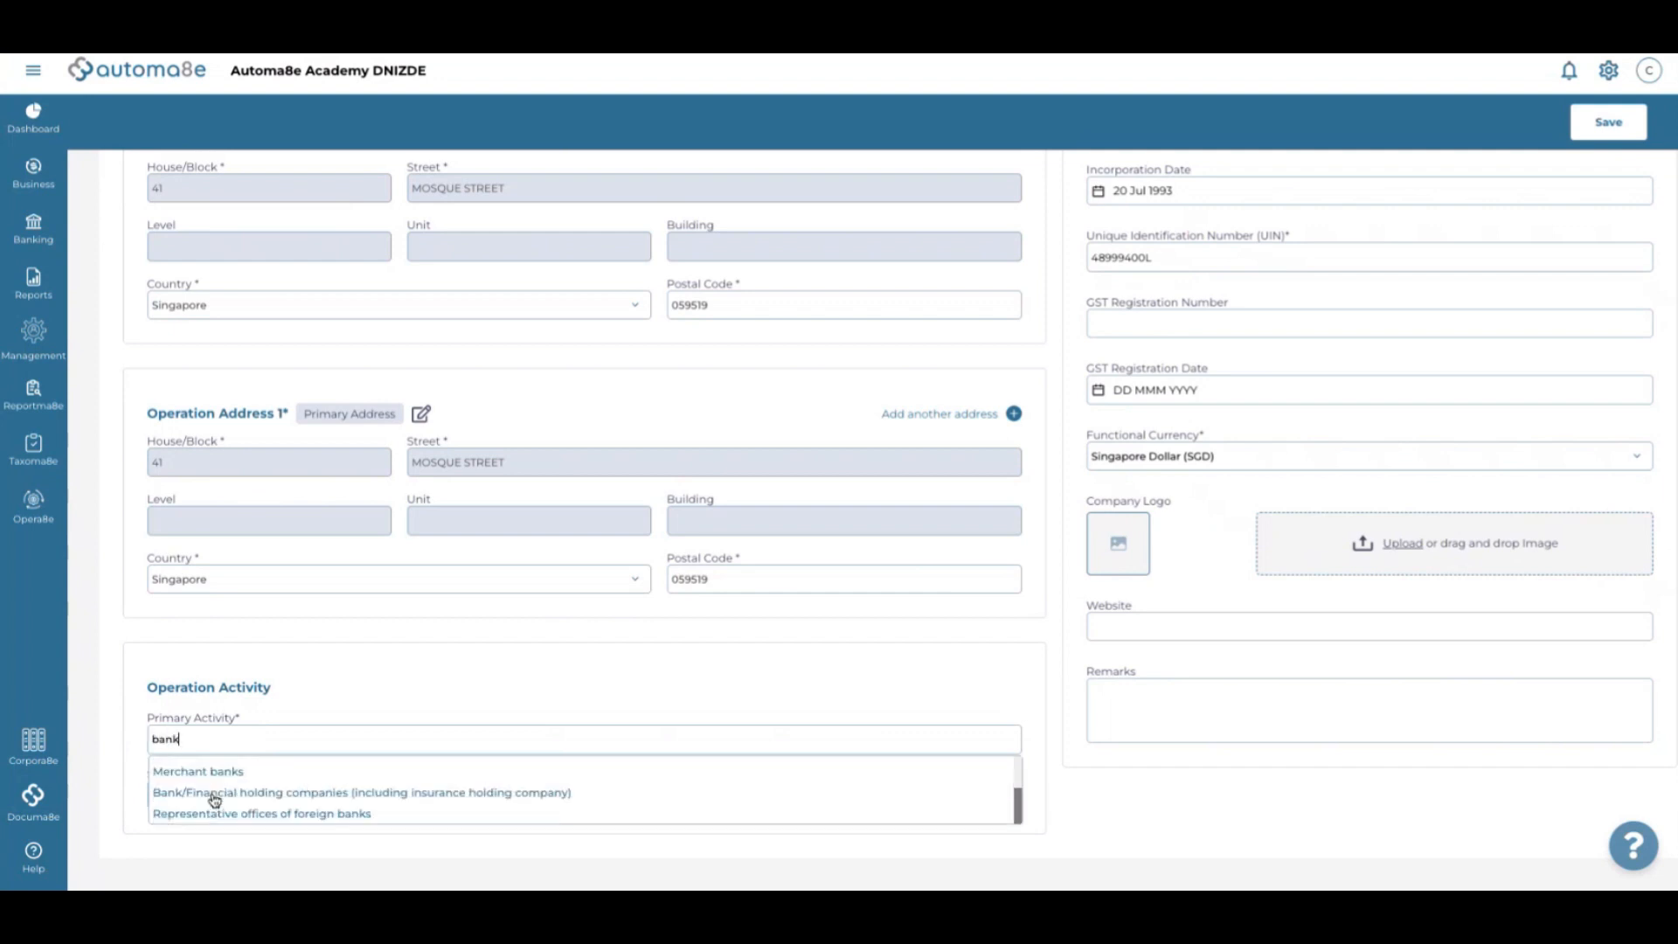
key("BackSpace")
key("BackSpace")
key("BackSpace")
key("BackSpace")
type("credit")
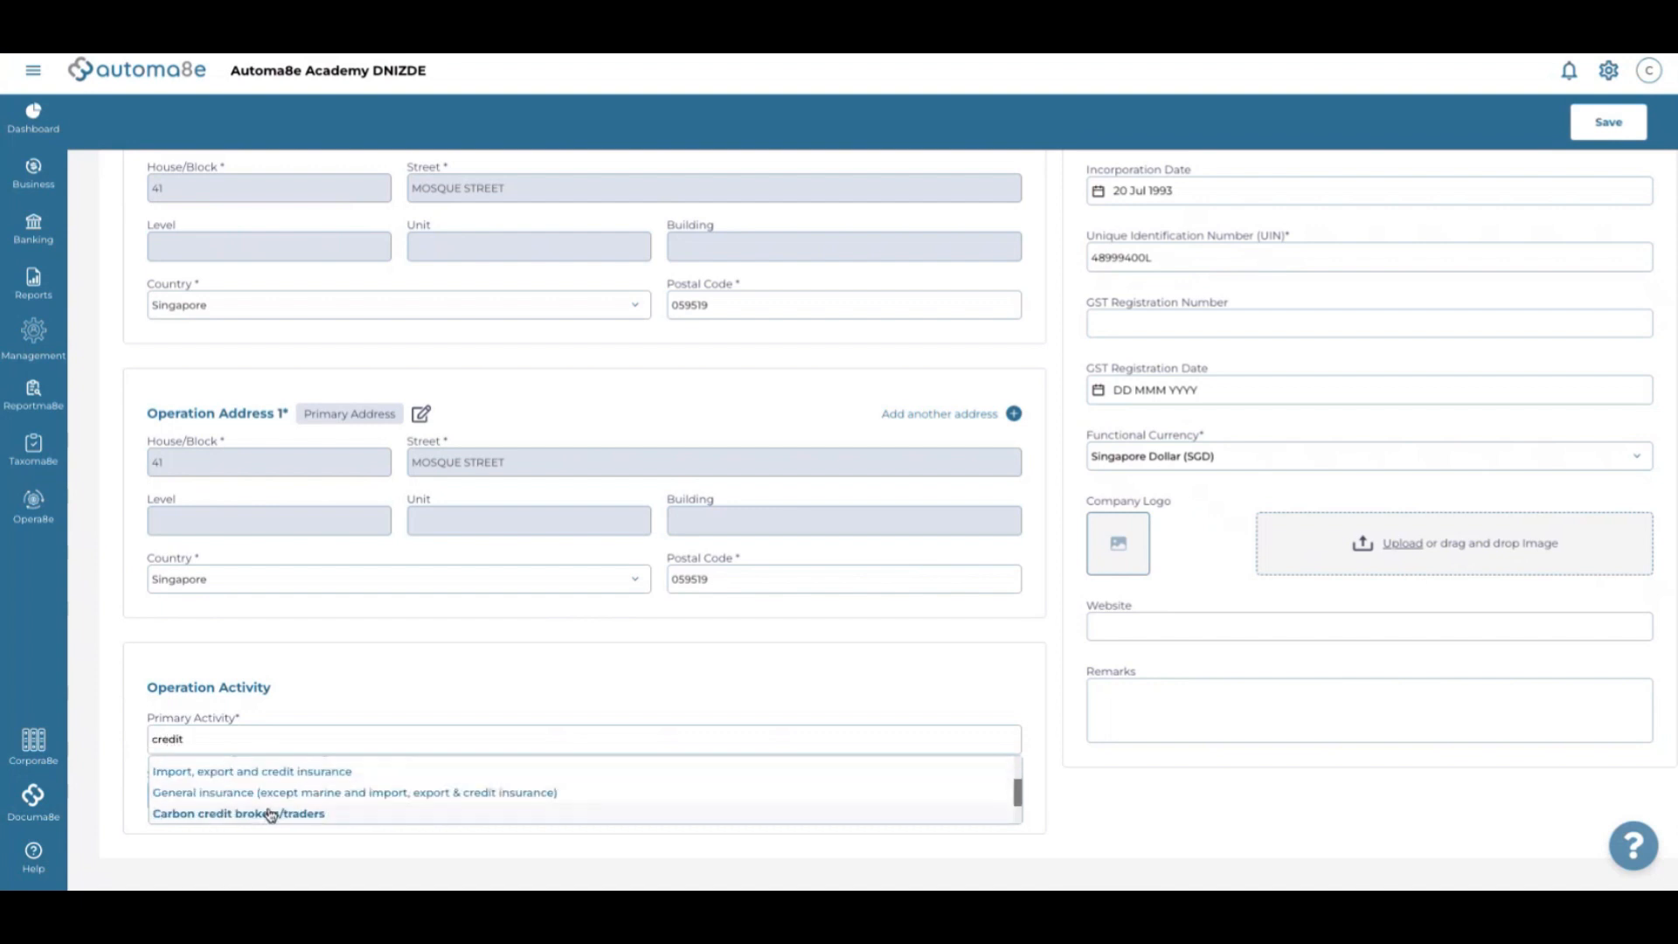
scroll(269, 811, "down", 2)
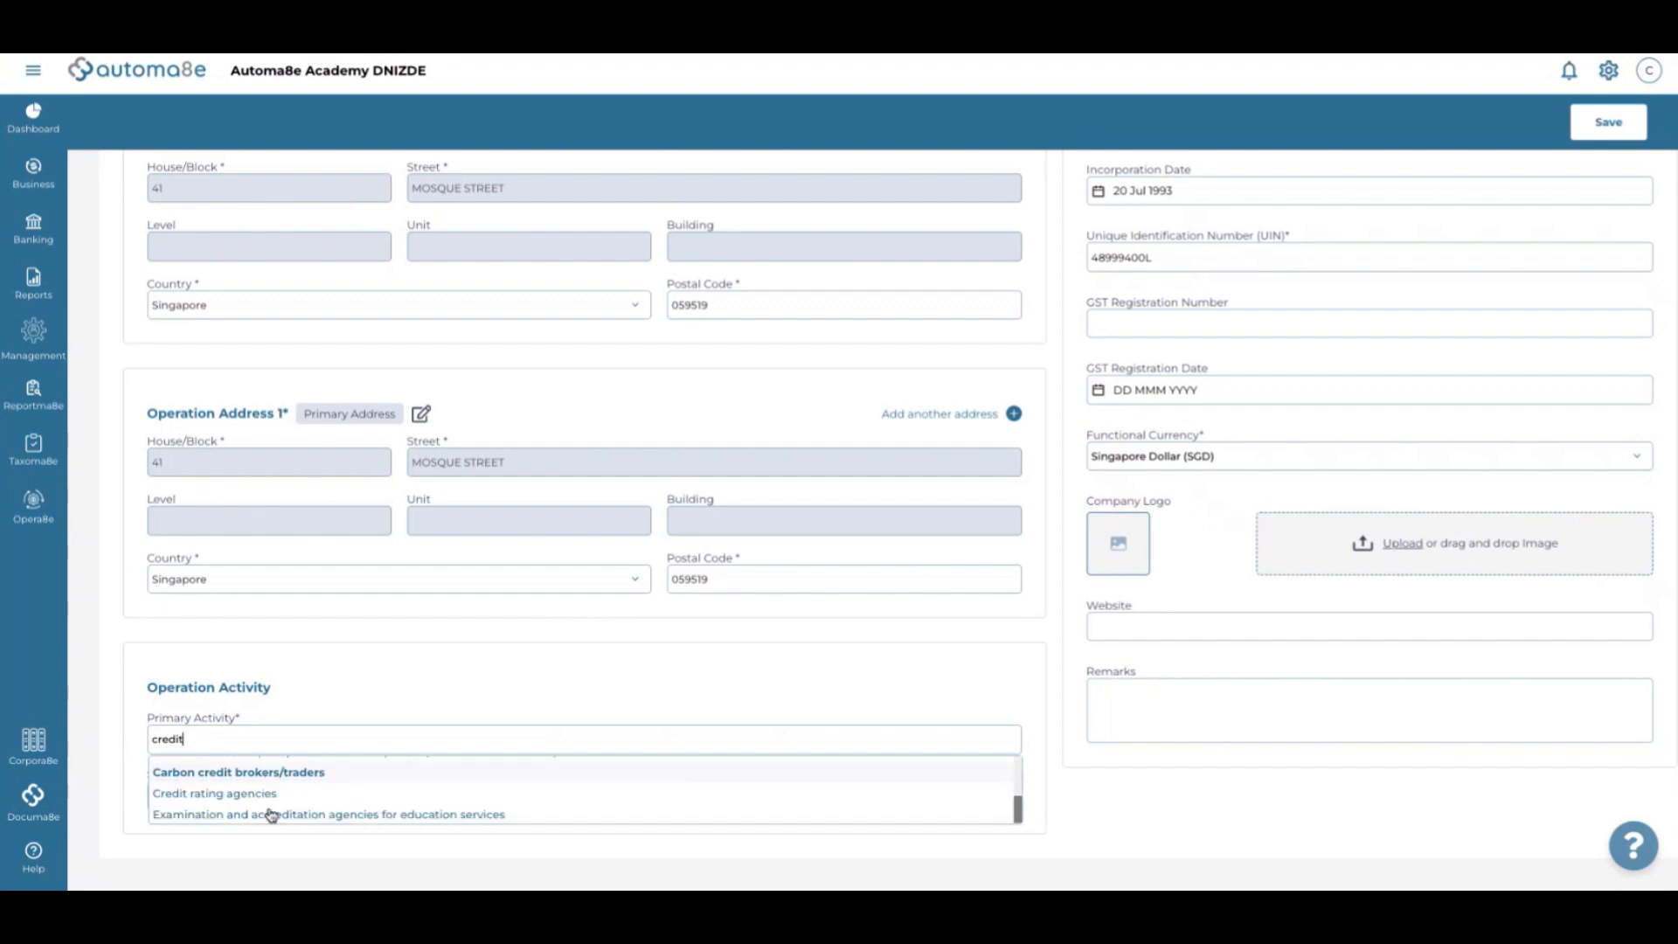
left_click(216, 816)
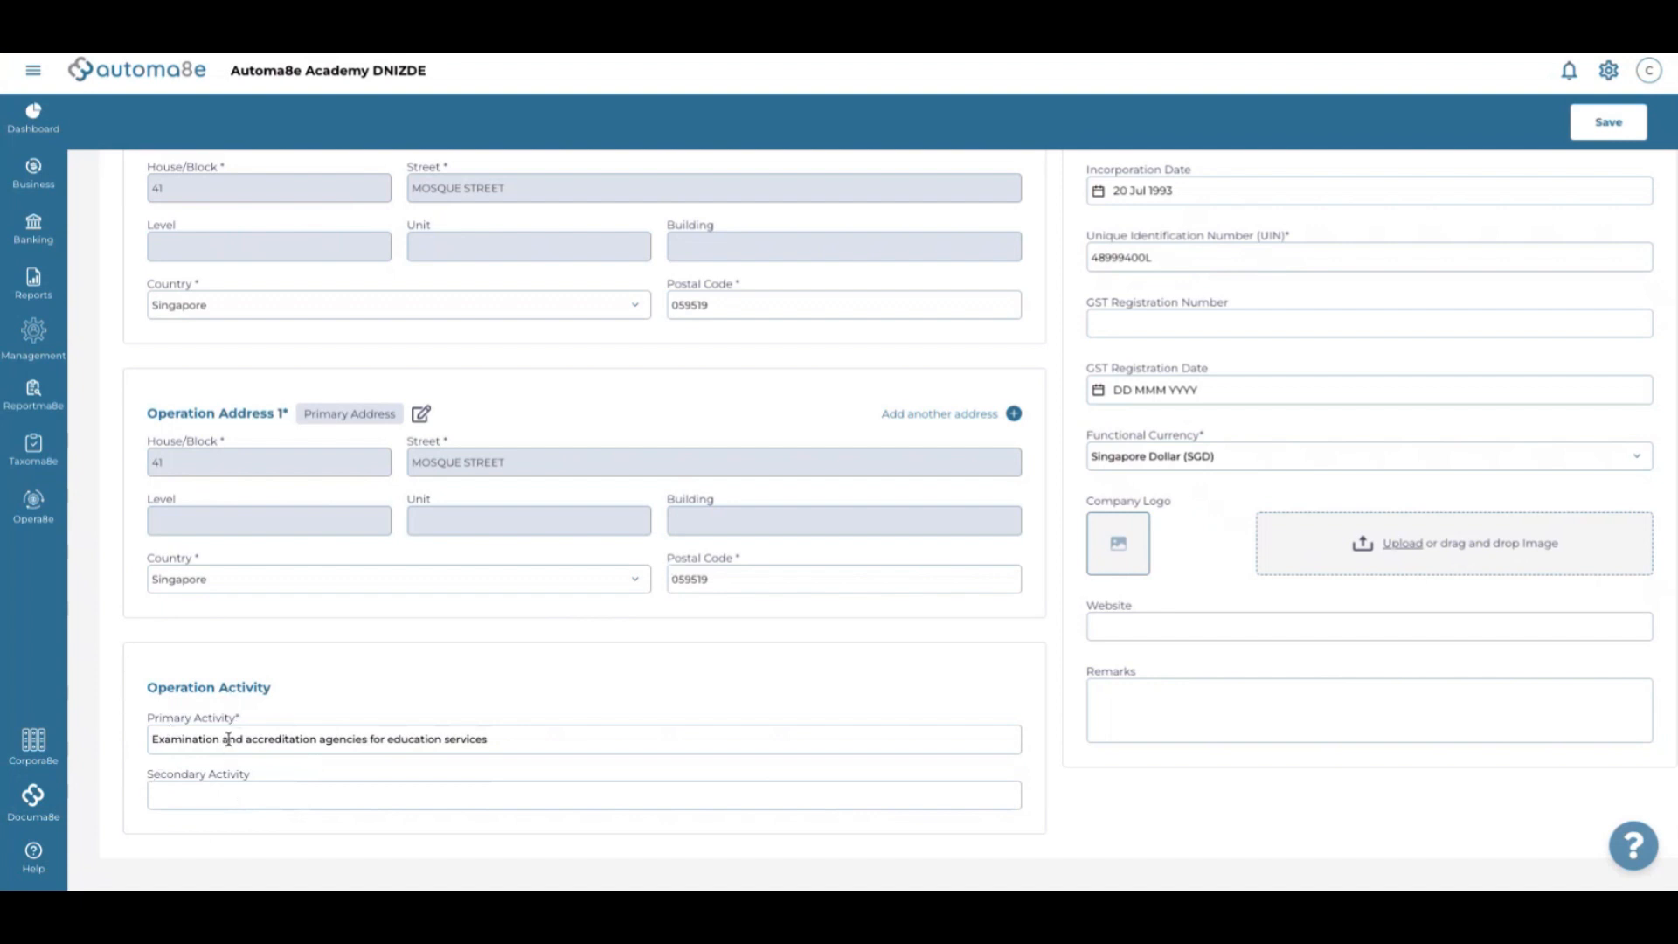
Set the incorporation date to 22 Jun 2021 in the calendar
scroll(826, 409, "up", 1)
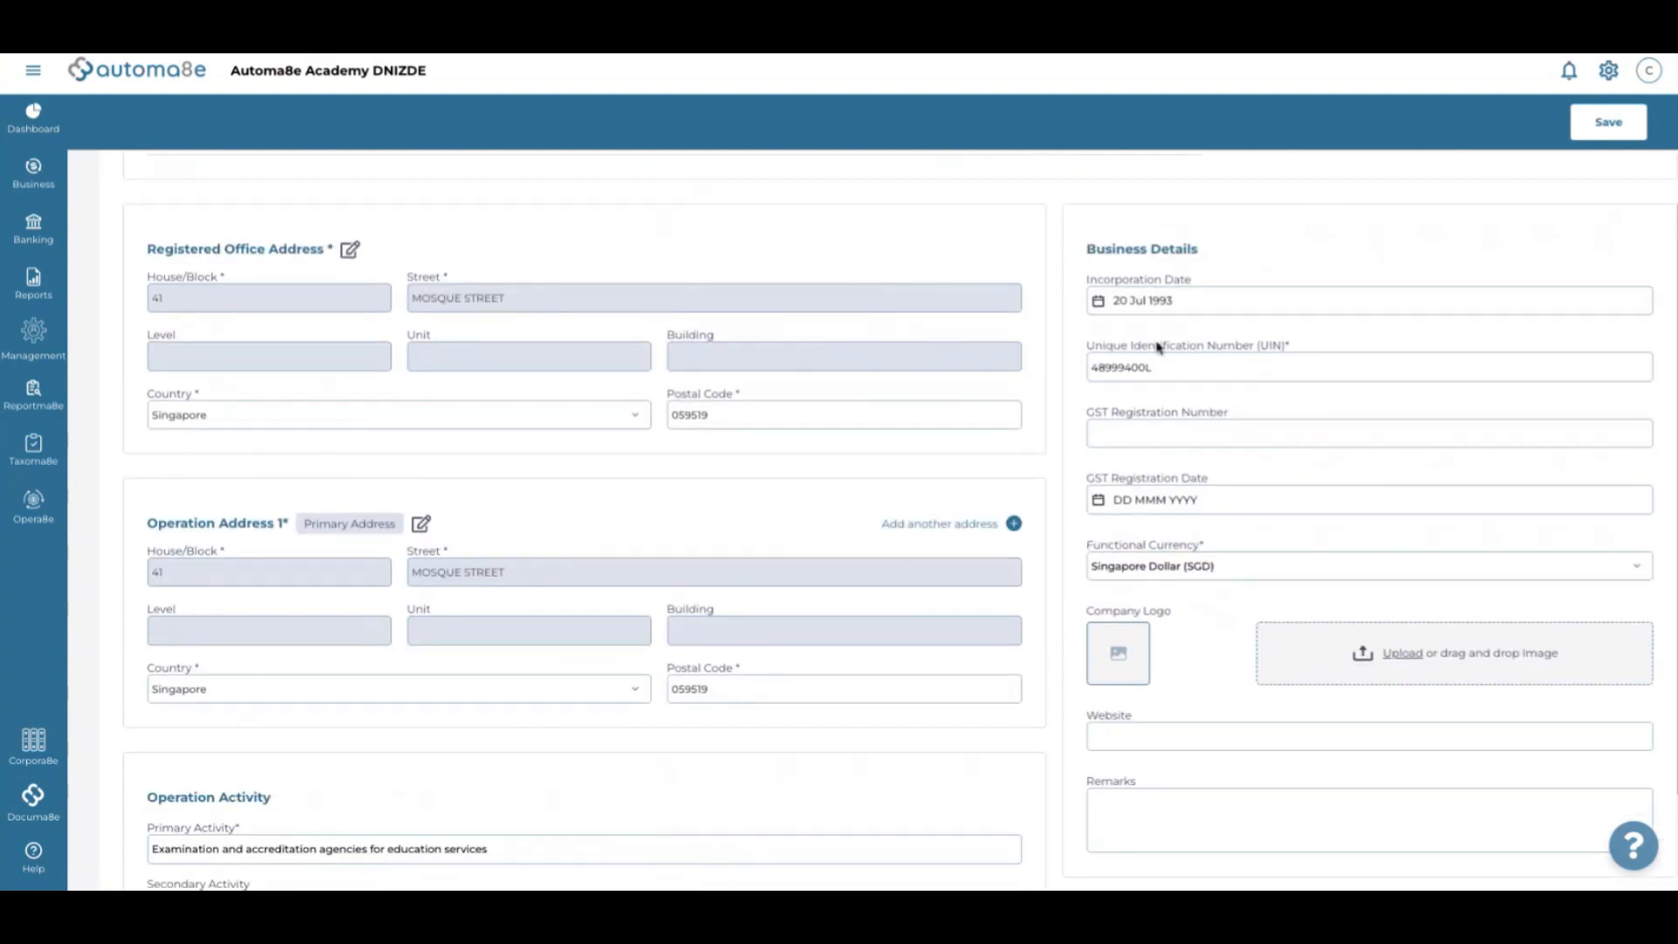
left_click(1152, 299)
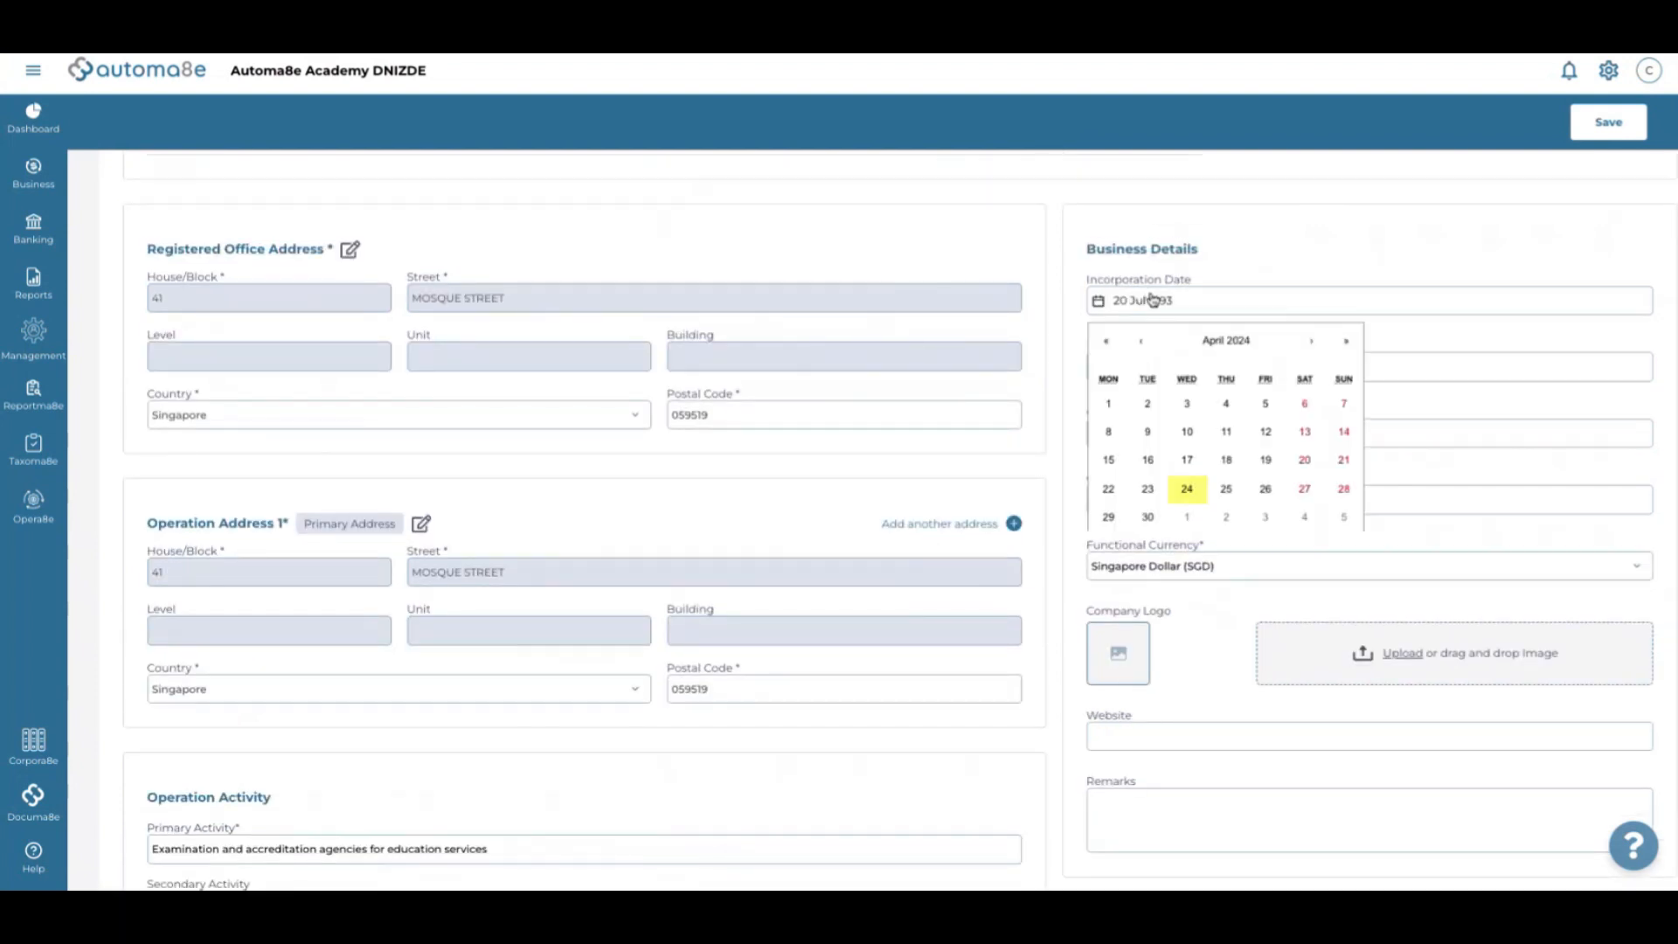
left_click(1107, 348)
left_click(1107, 348)
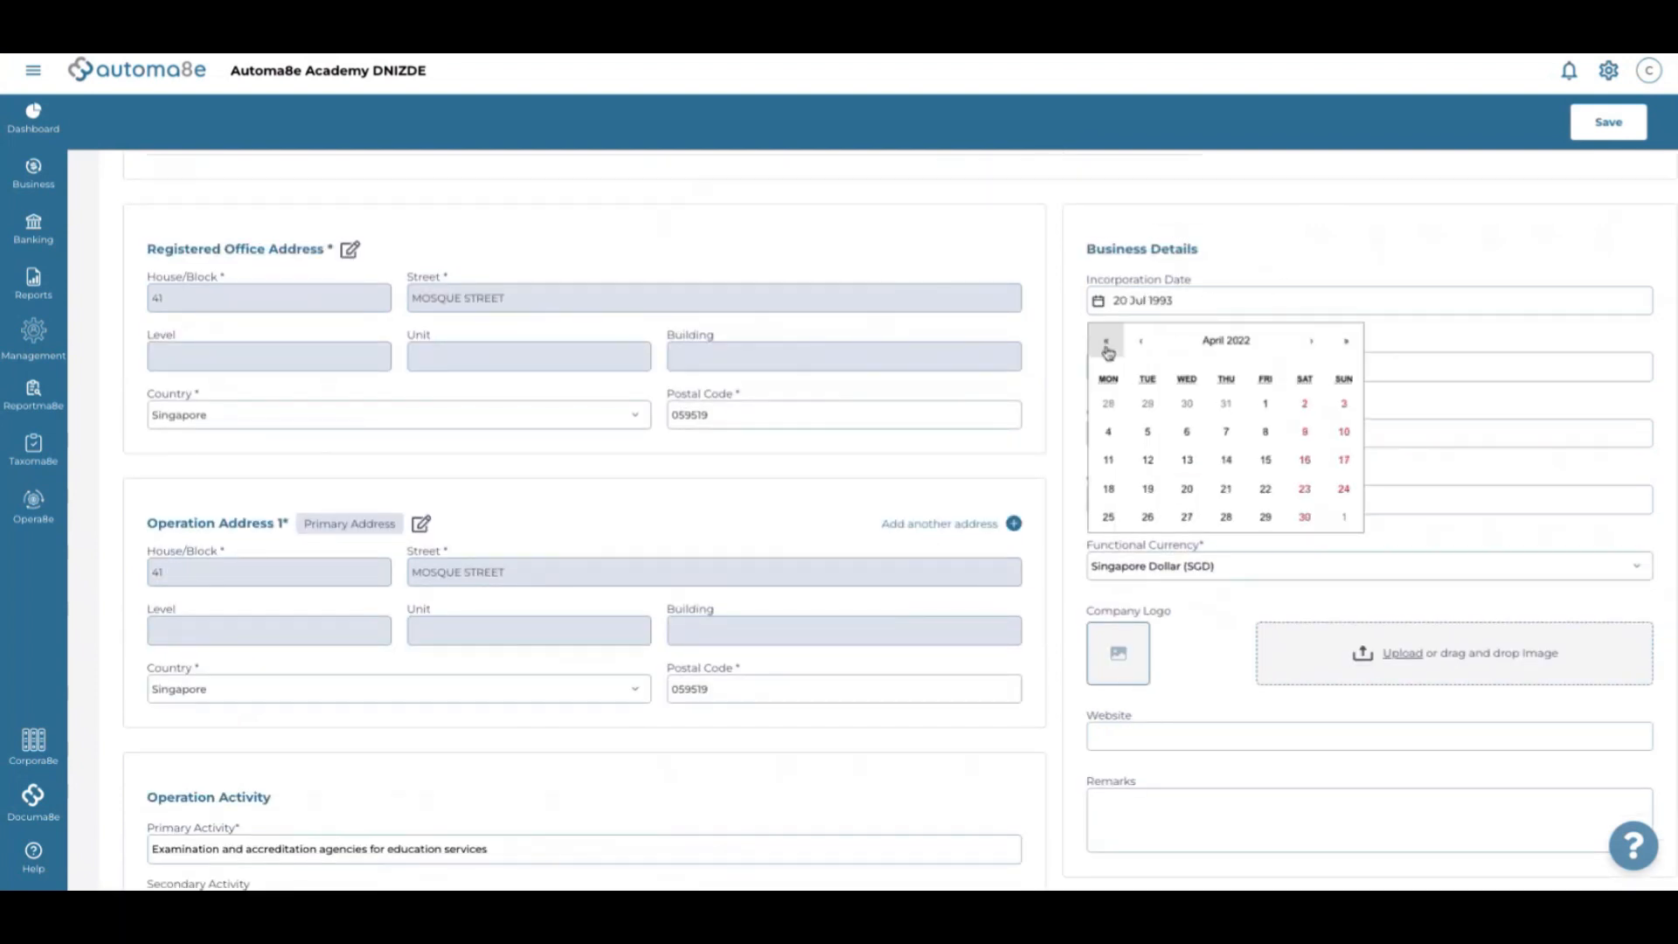
left_click(1107, 347)
left_click(1106, 348)
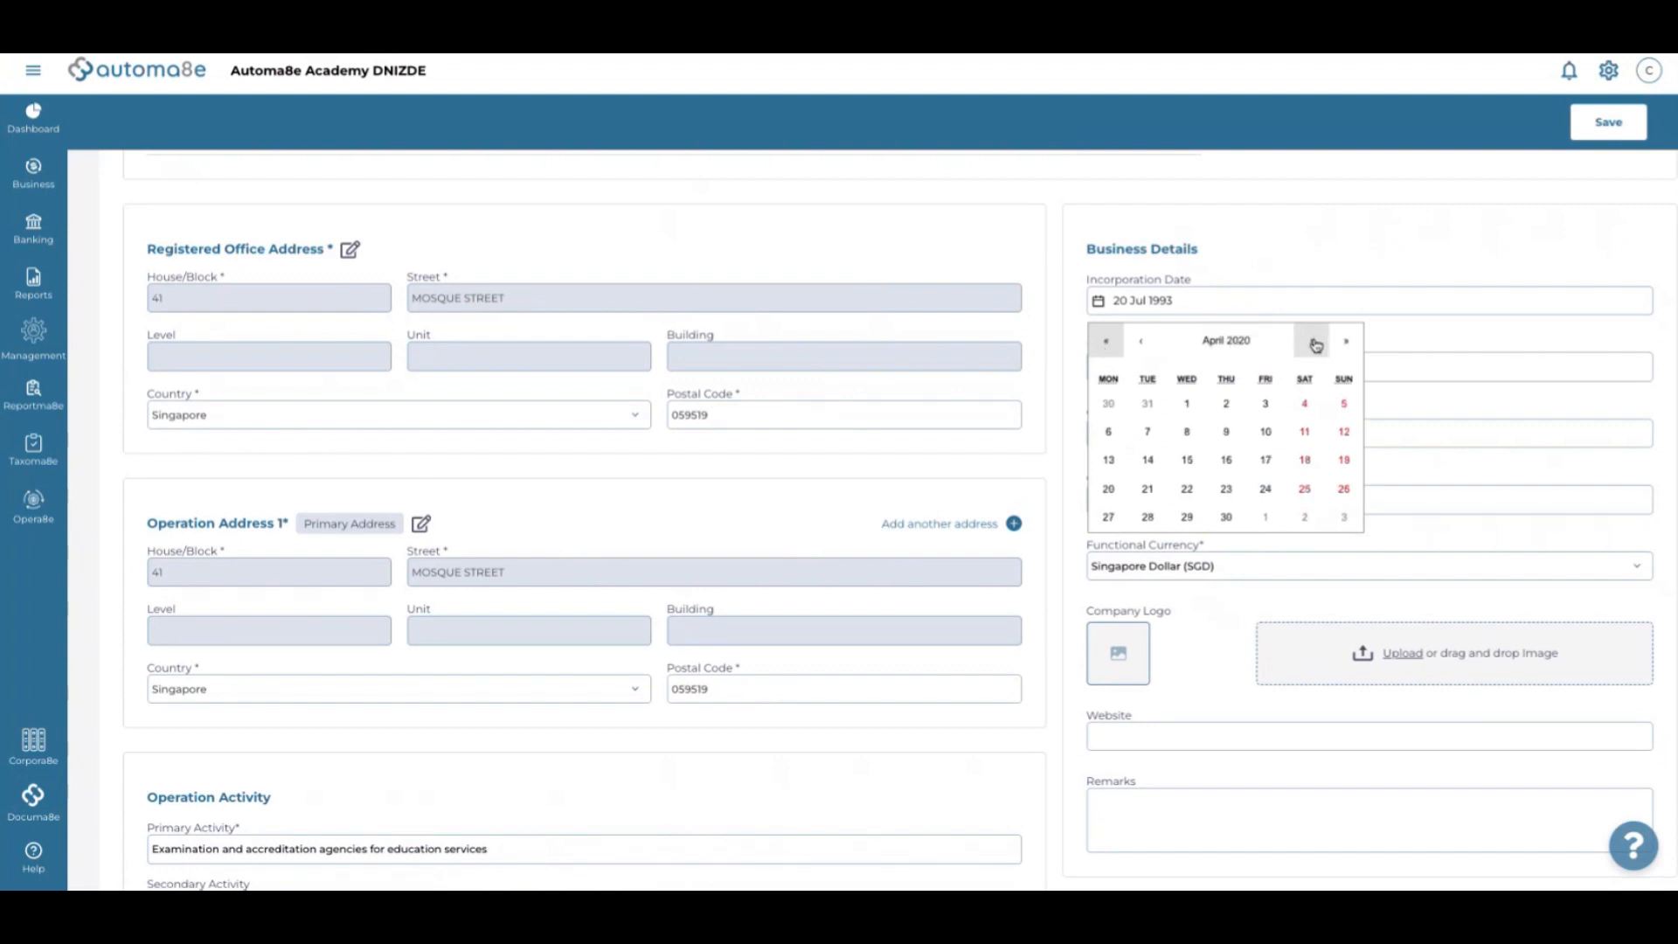
left_click(1344, 342)
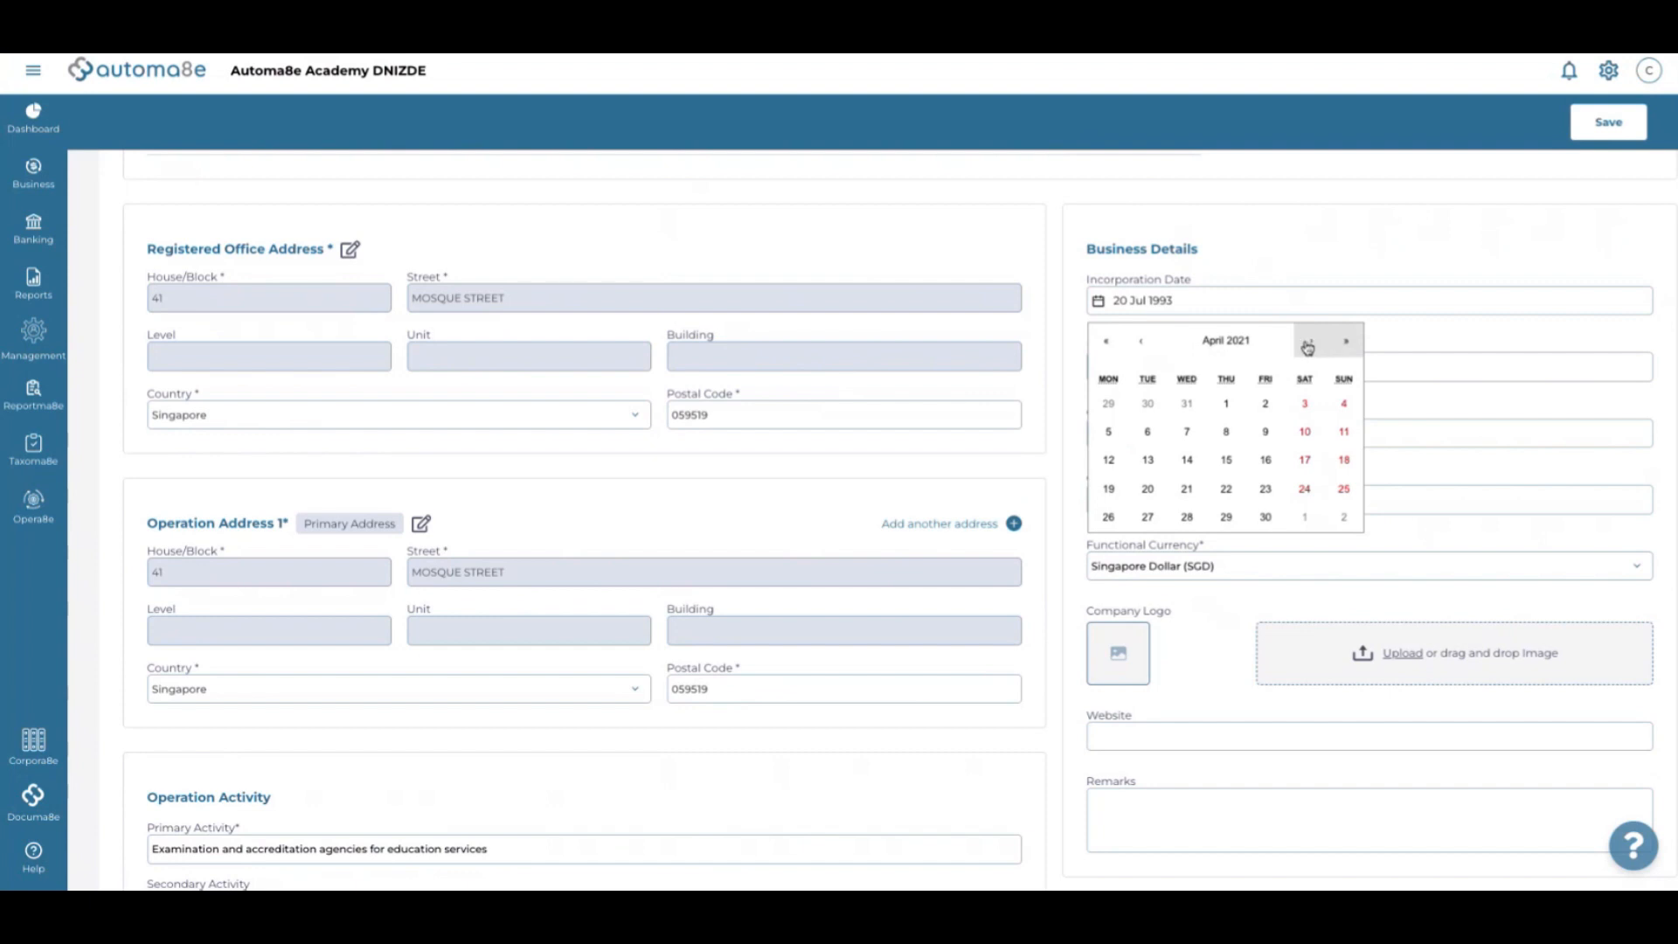
left_click(1307, 347)
left_click(1307, 348)
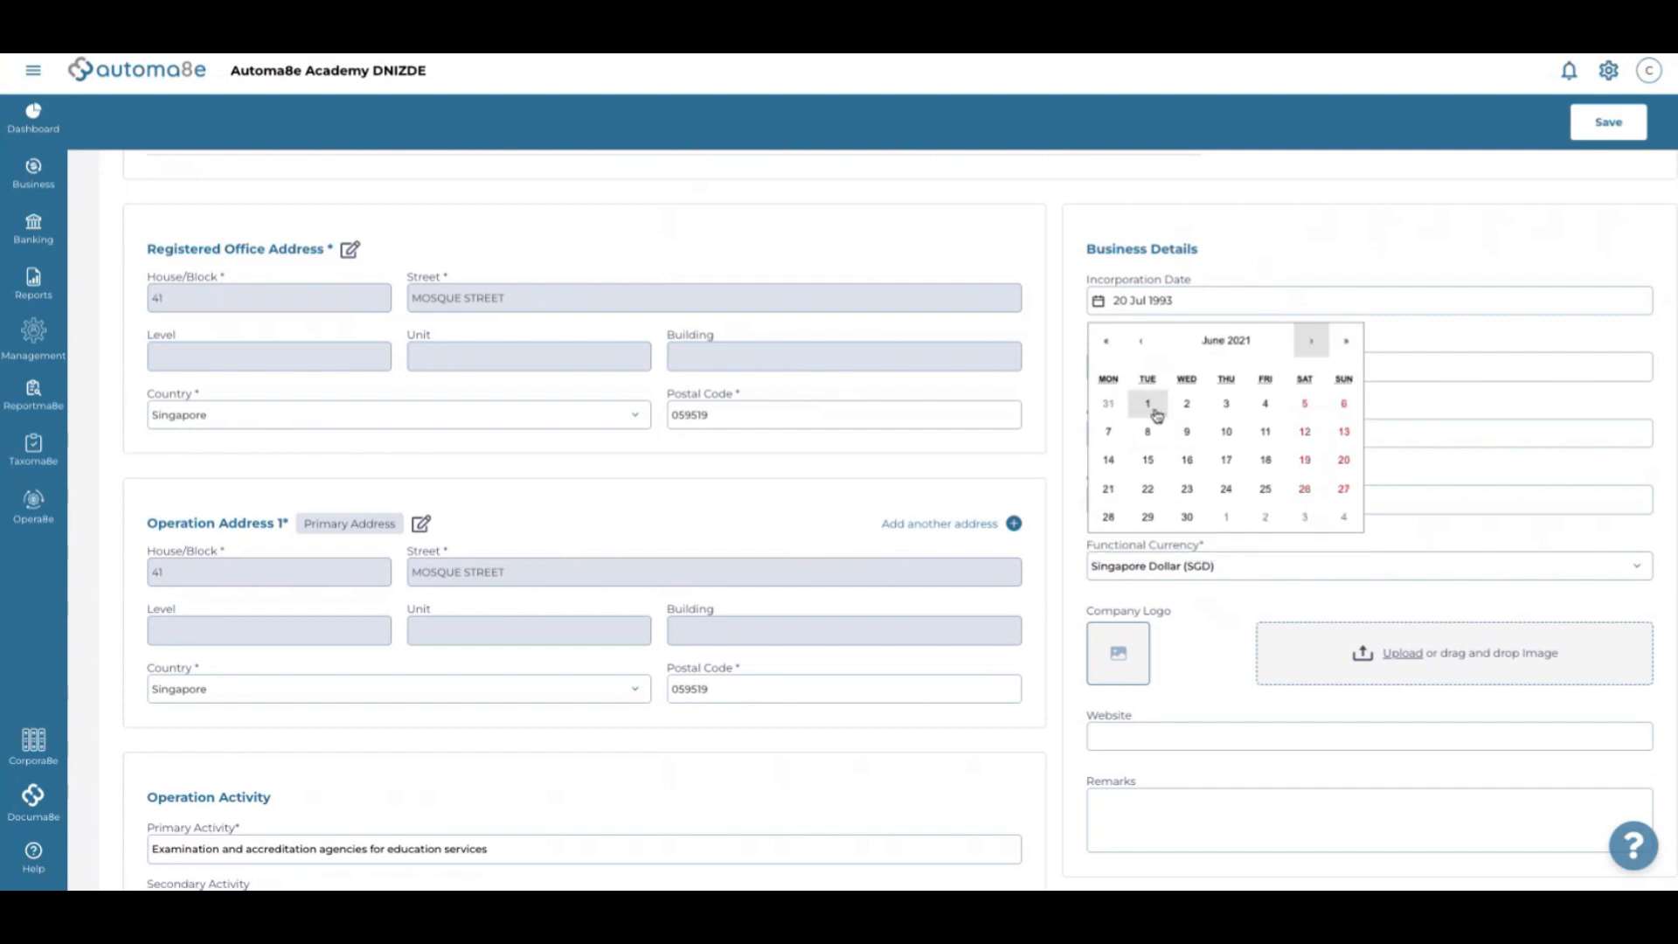
left_click(1147, 488)
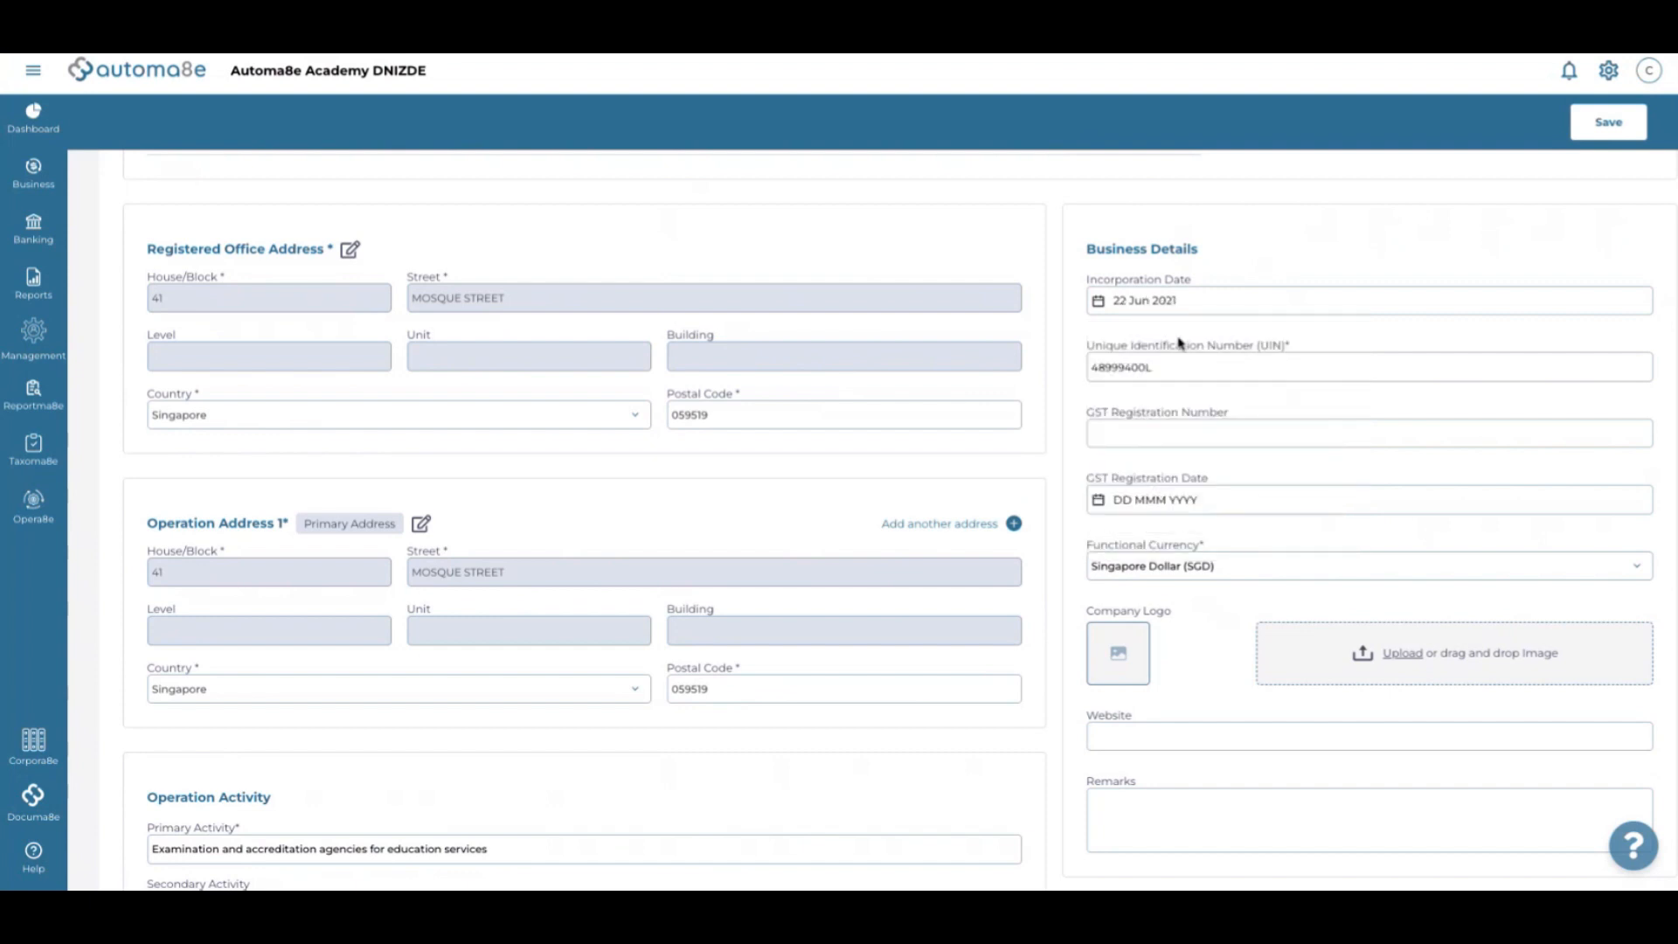
Replace the unique identification number with the new UIN
double_click(1148, 366)
left_click(1187, 429)
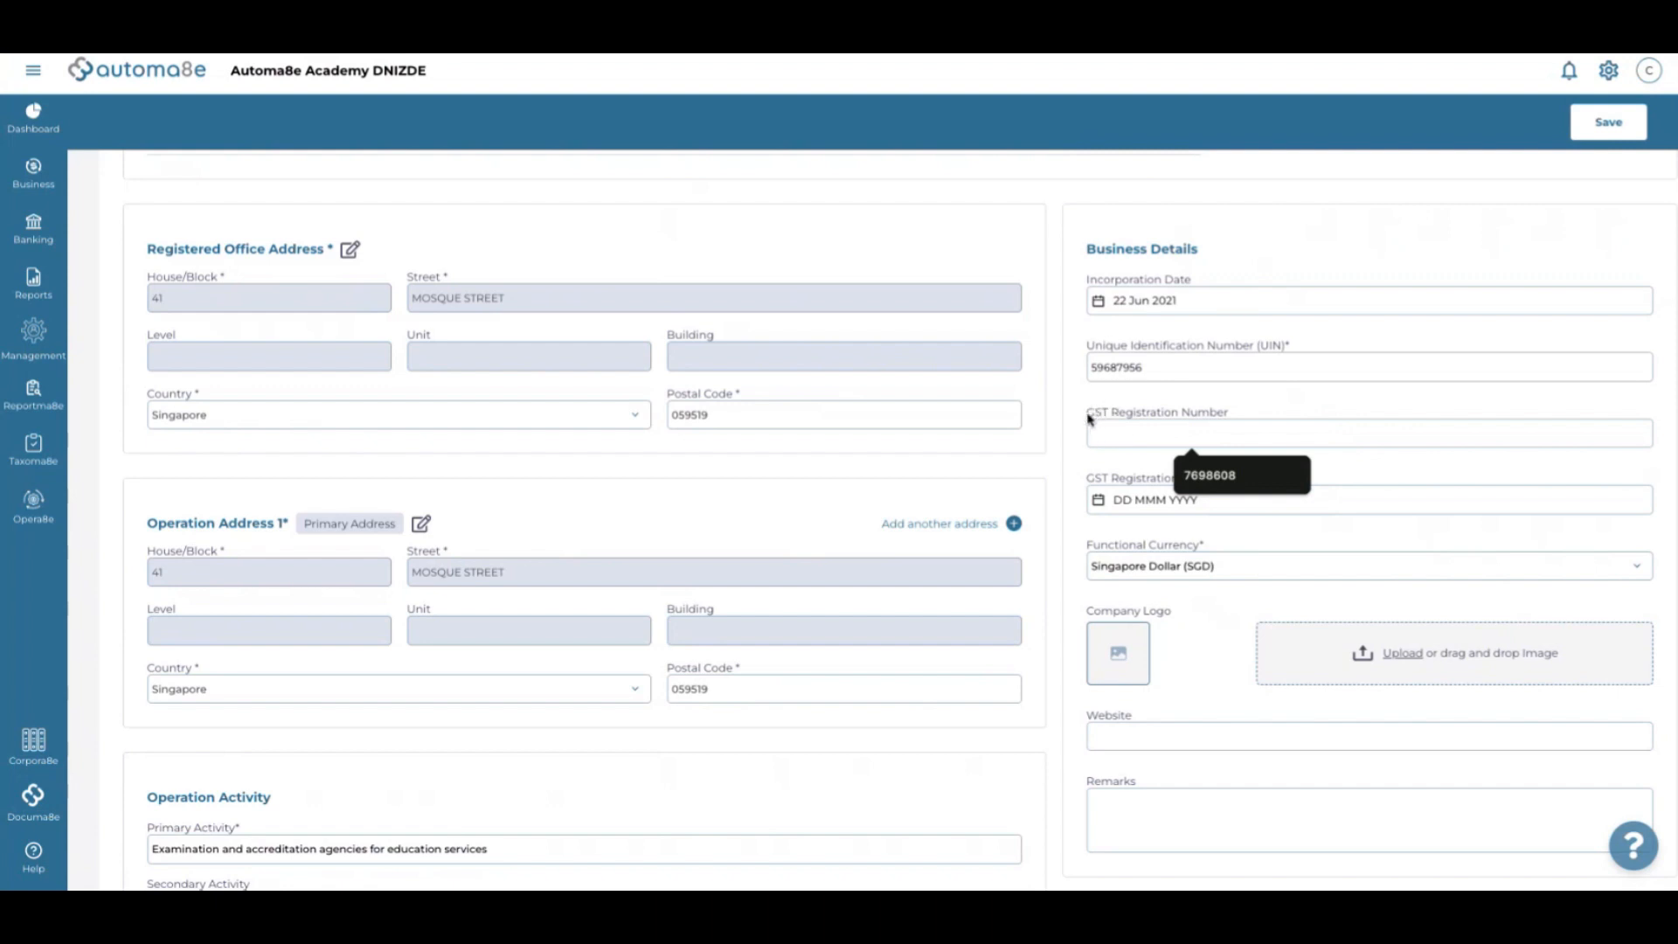
left_click(1134, 469)
scroll(1189, 528, "down", 1)
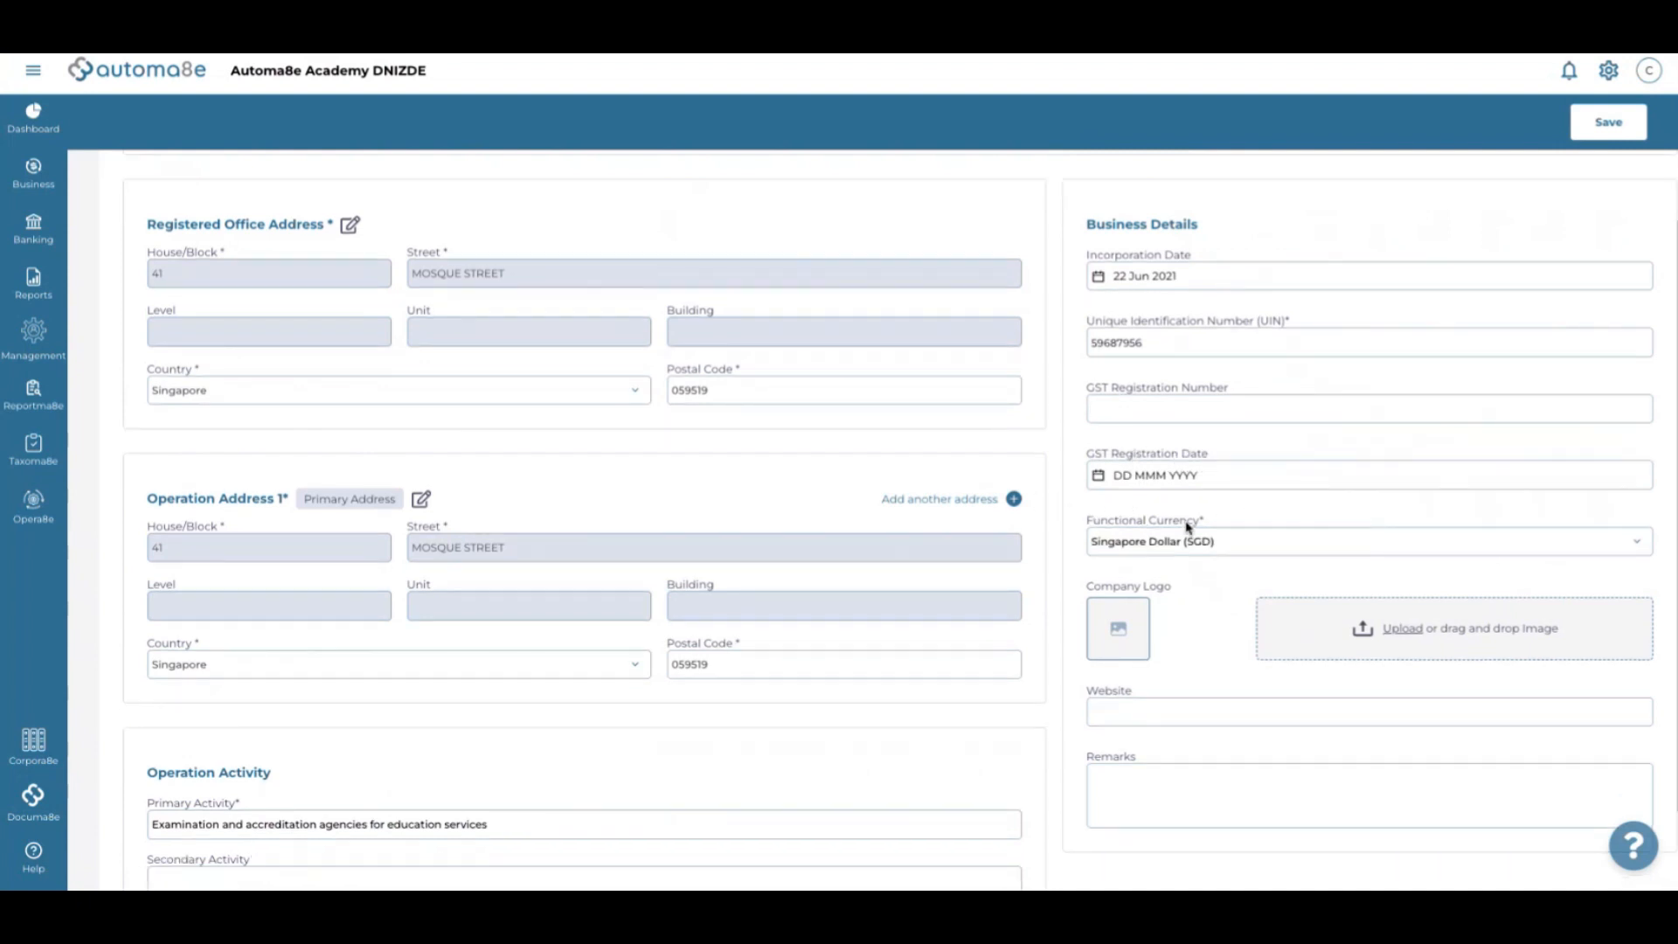
left_click(1177, 518)
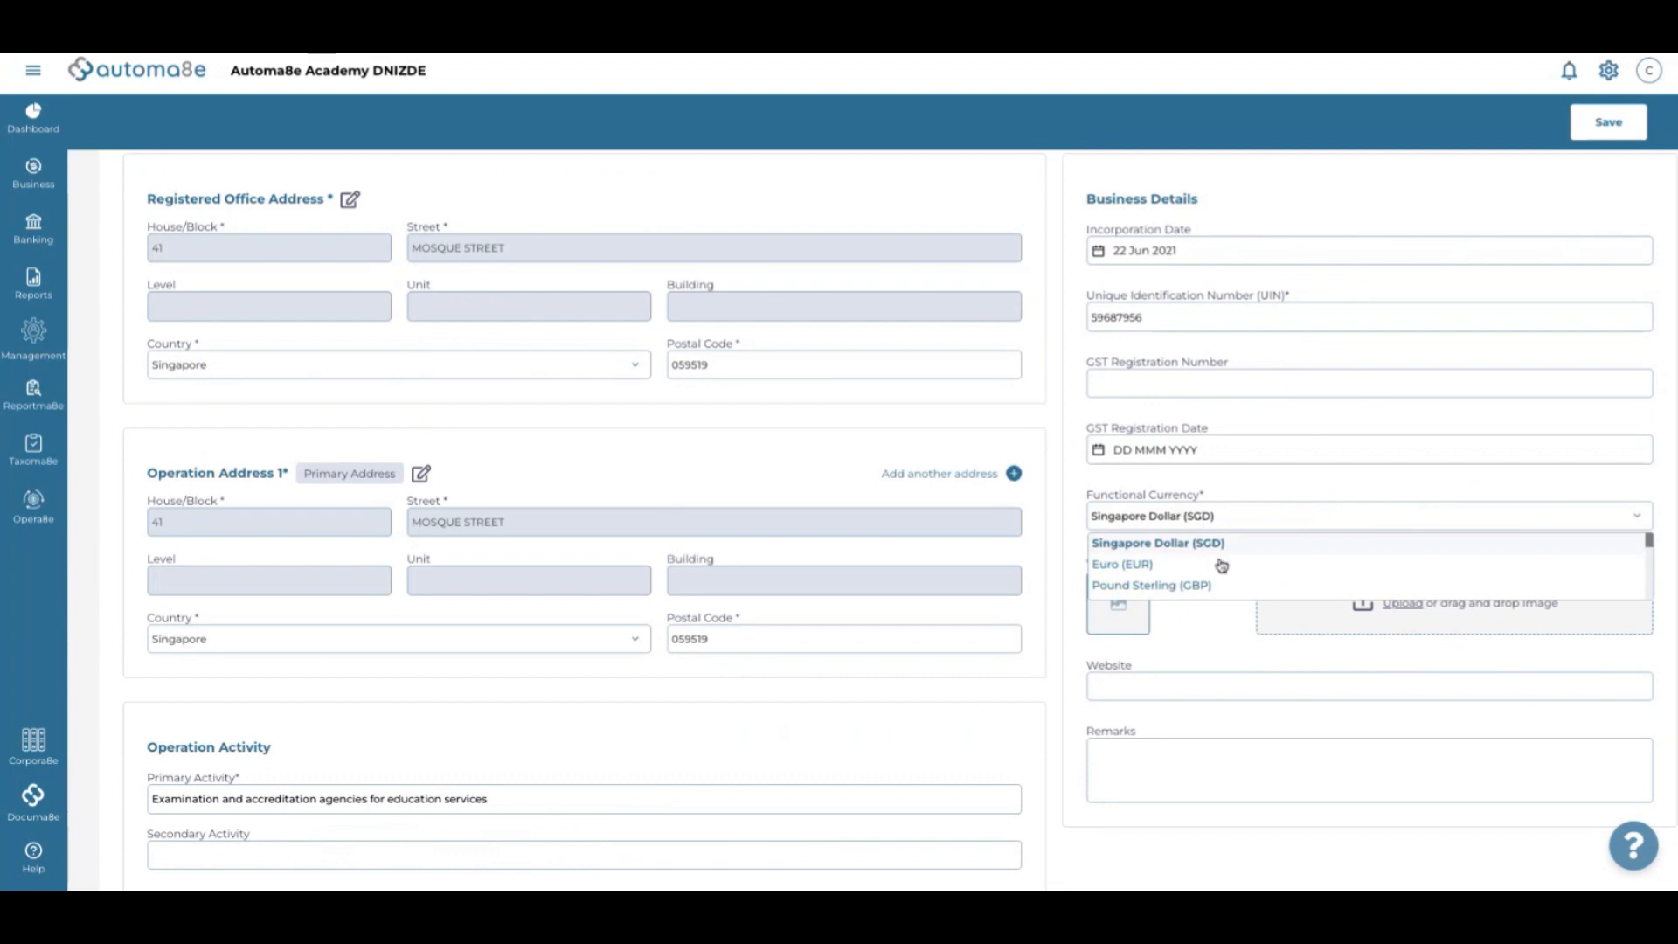
scroll(1222, 572, "down", 2)
scroll(1222, 572, "down", 5)
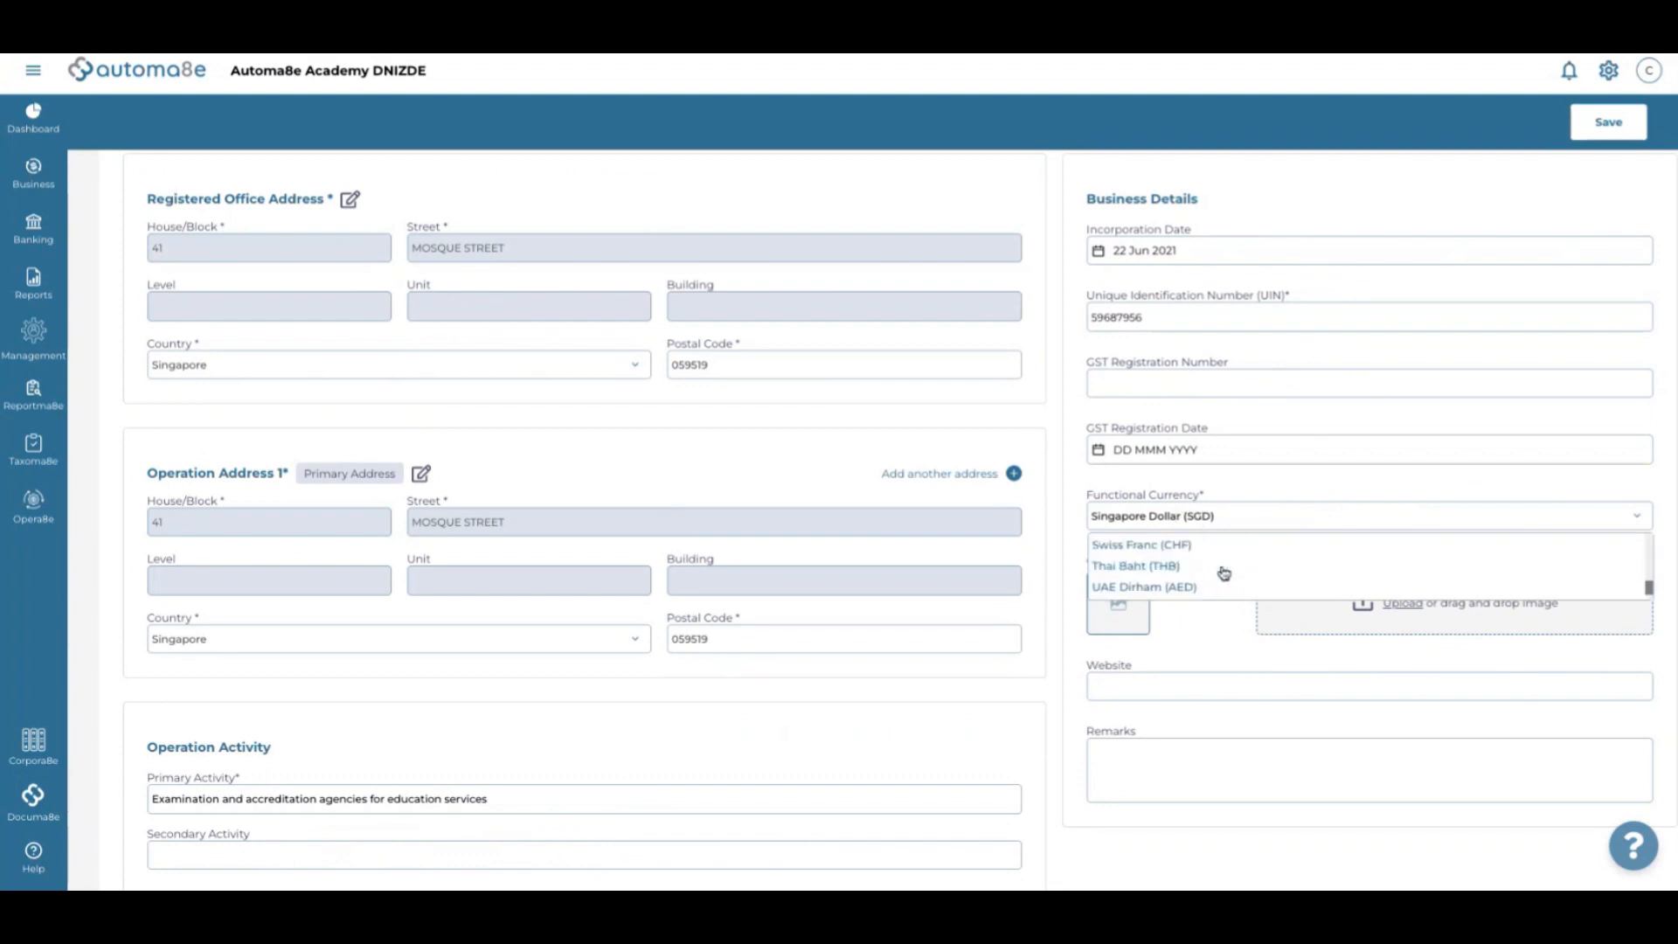
scroll(1220, 510, "up", 10)
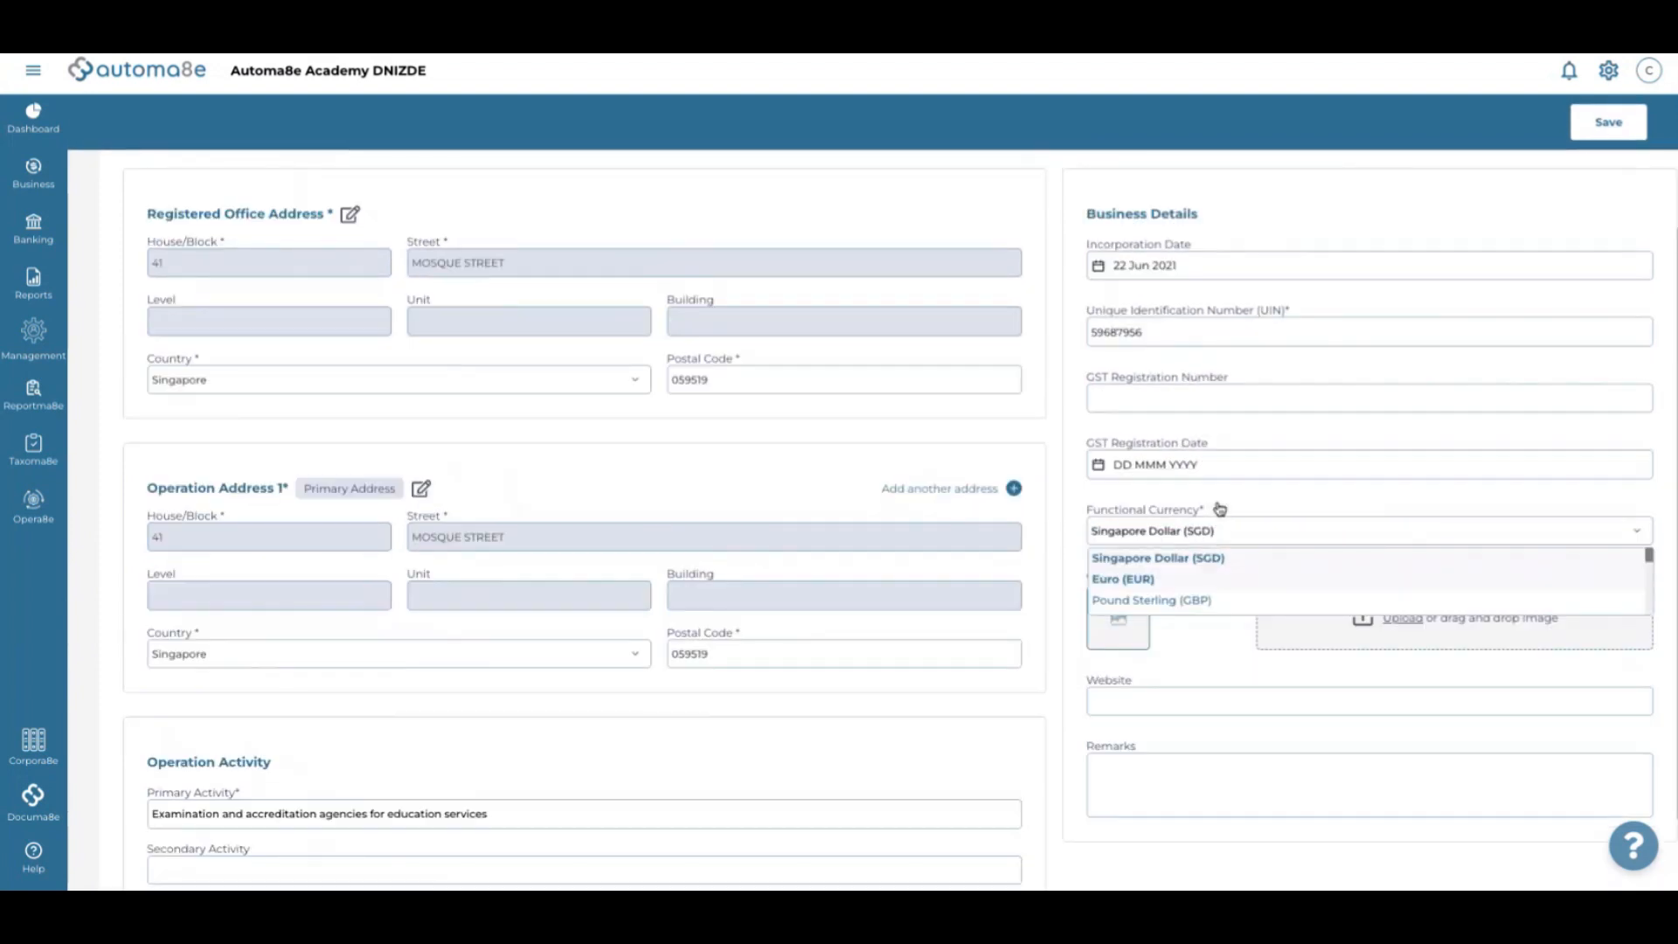
scroll(1163, 642, "down", 6)
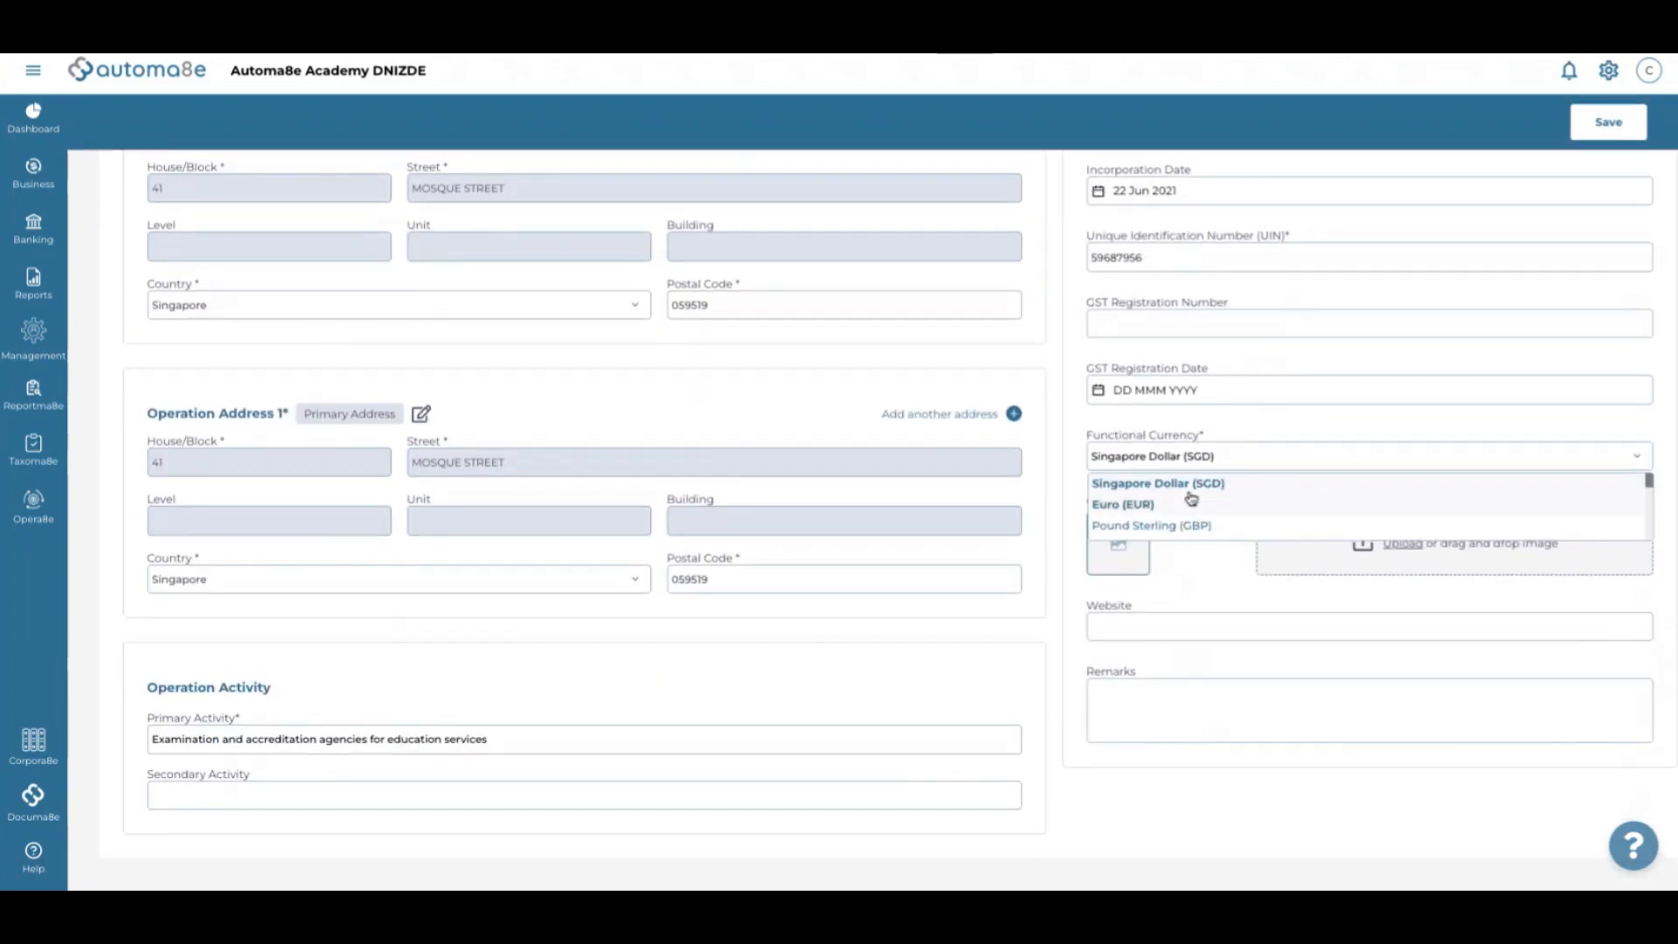
left_click(1198, 477)
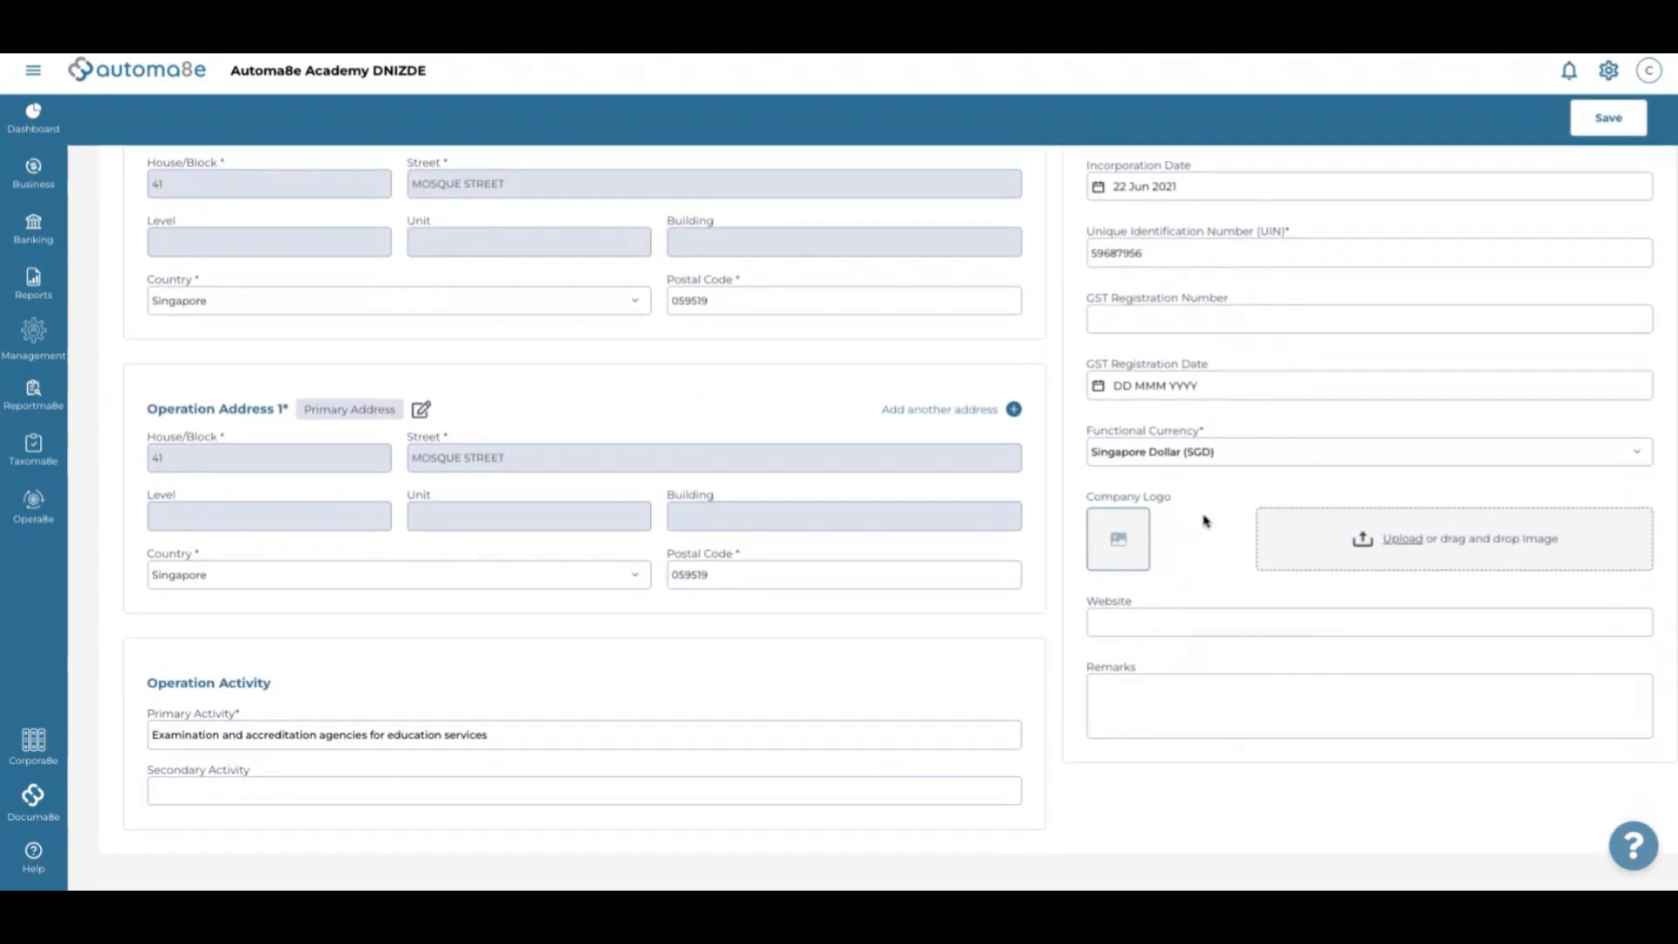
scroll(1202, 522, "up", 4)
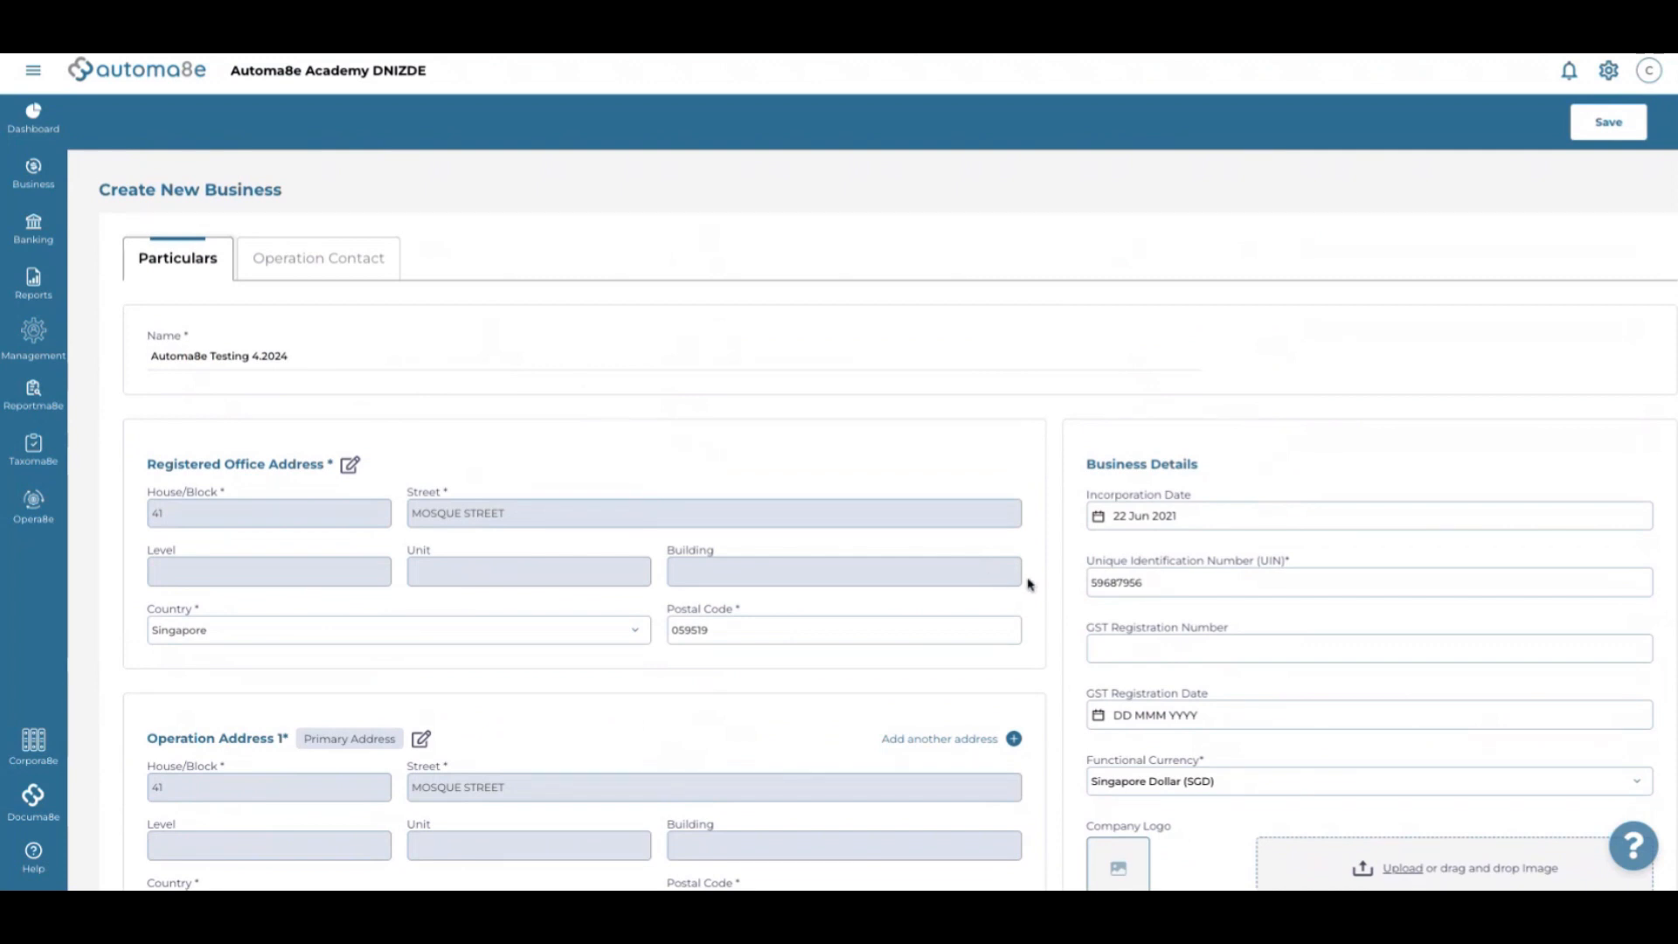
scroll(1045, 586, "down", 3)
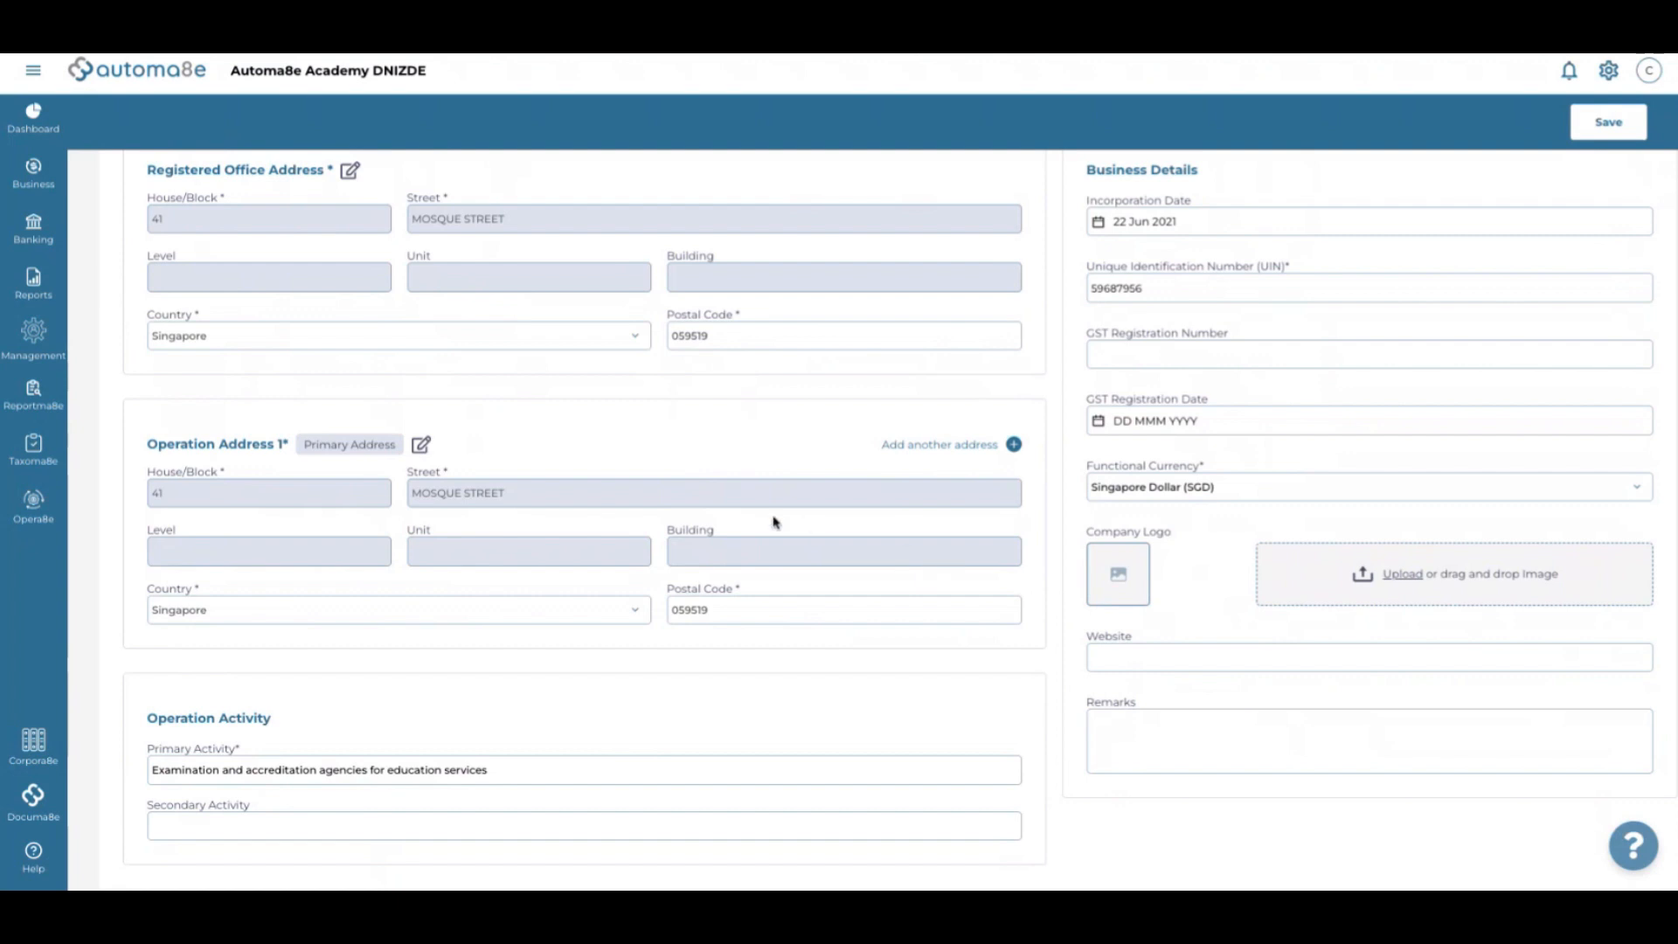
scroll(771, 521, "up", 2)
scroll(773, 522, "down", 1)
scroll(774, 522, "up", 3)
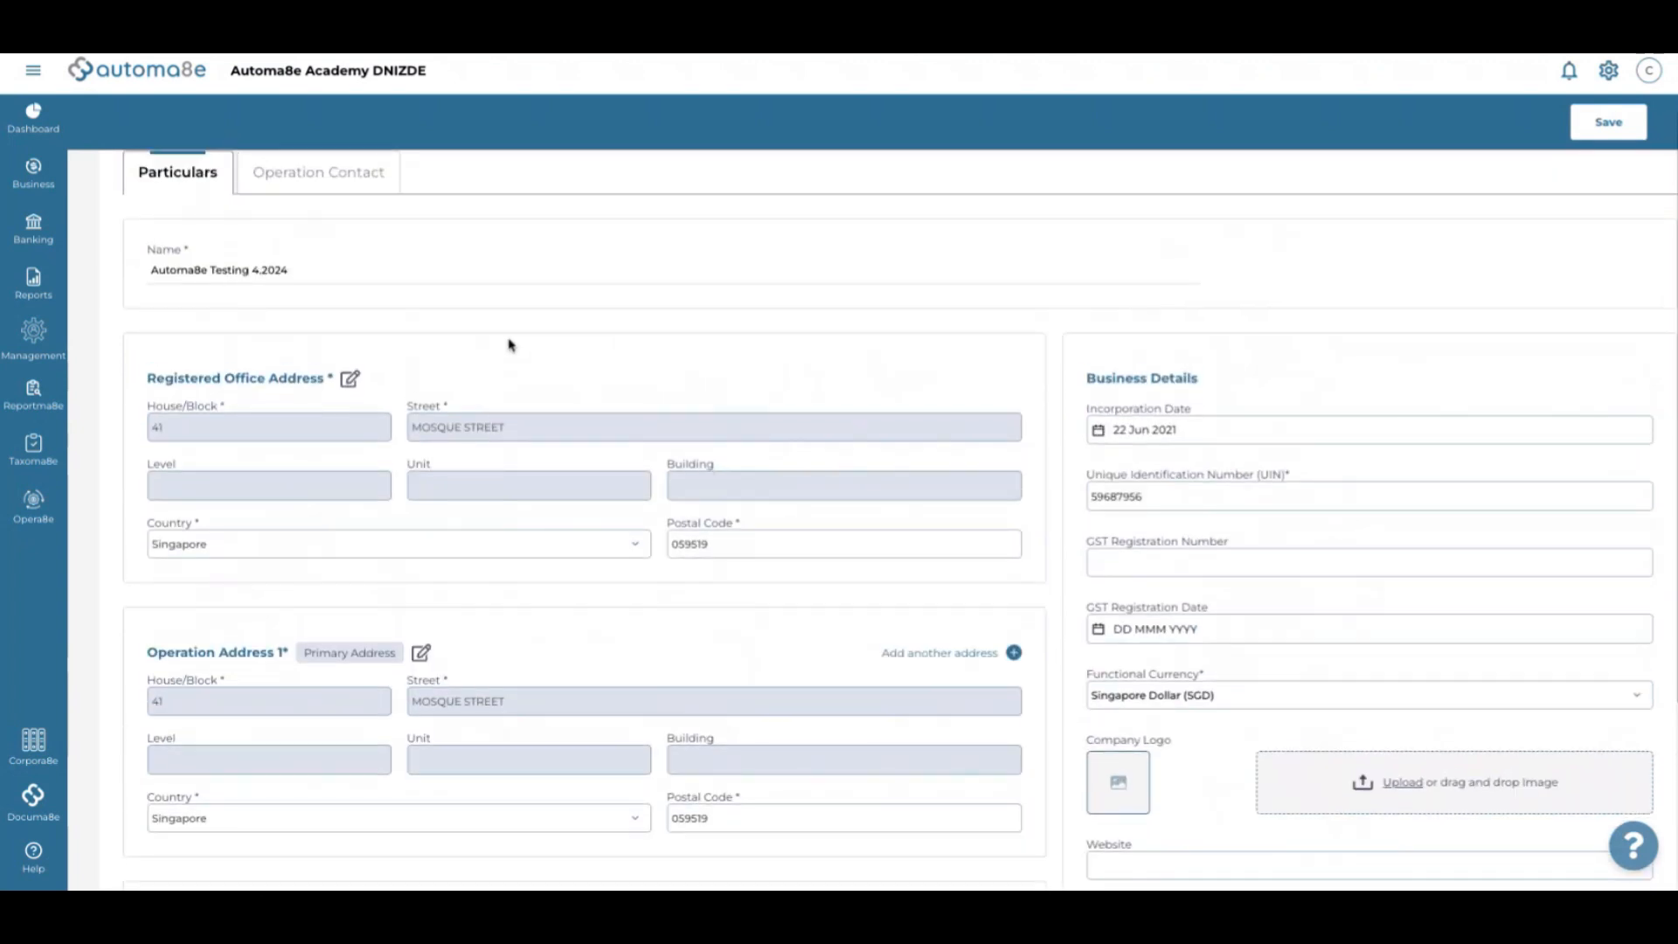
Enter the operation contact's name, e-mail and mobile number under country code +63
left_click(360, 259)
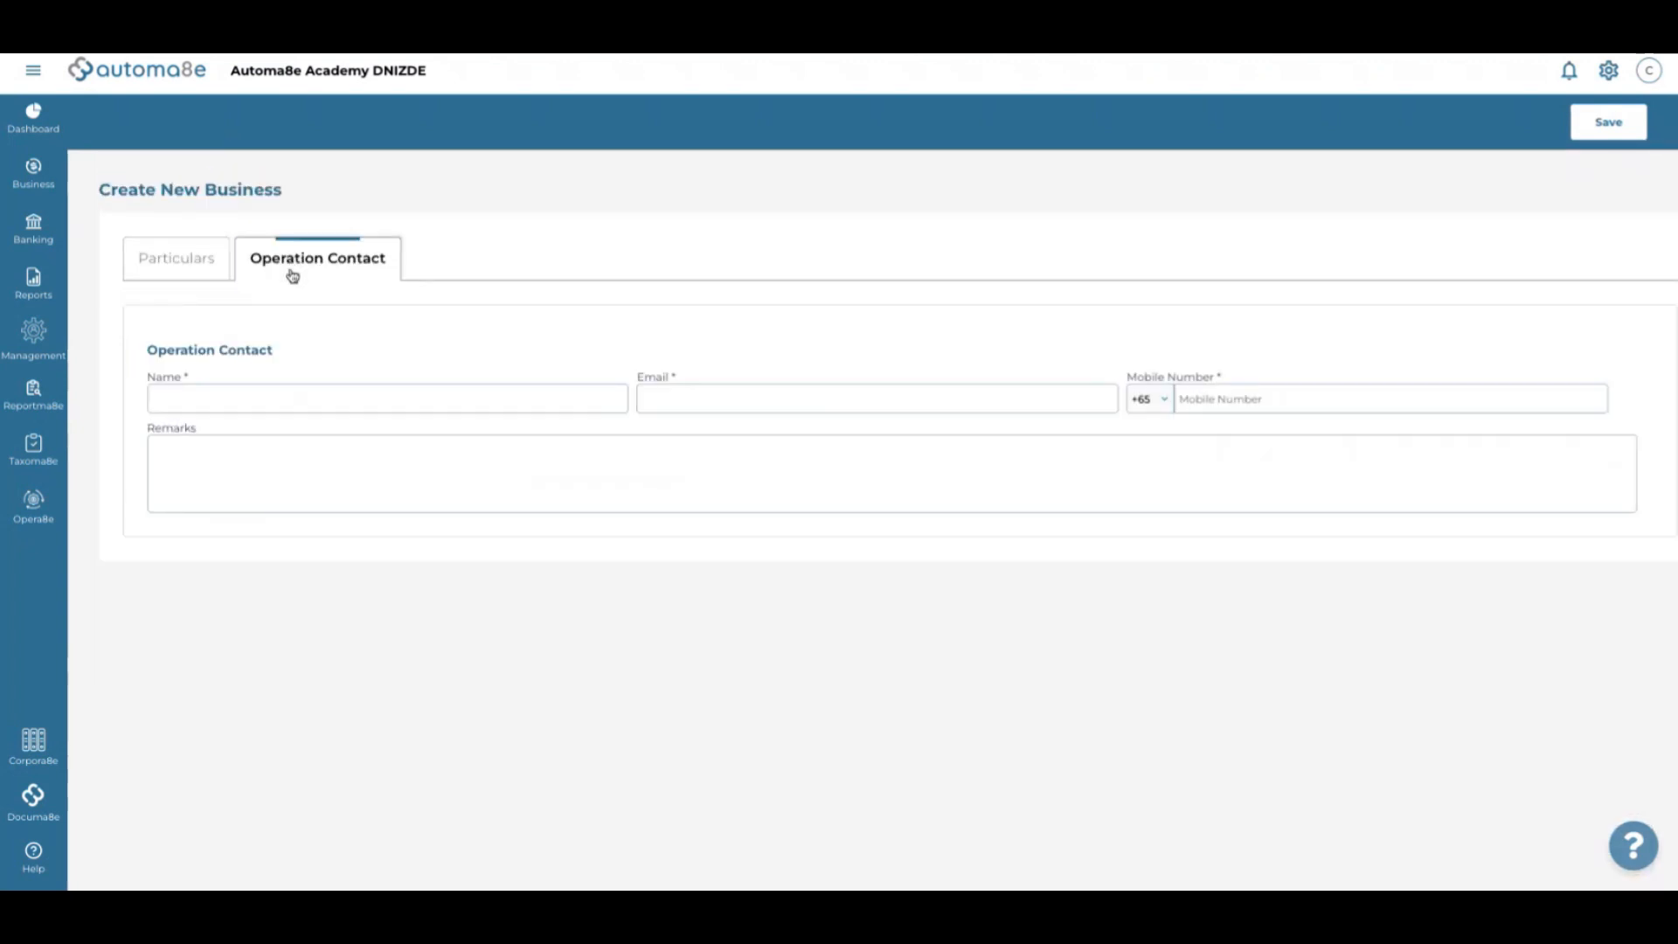
left_click(224, 391)
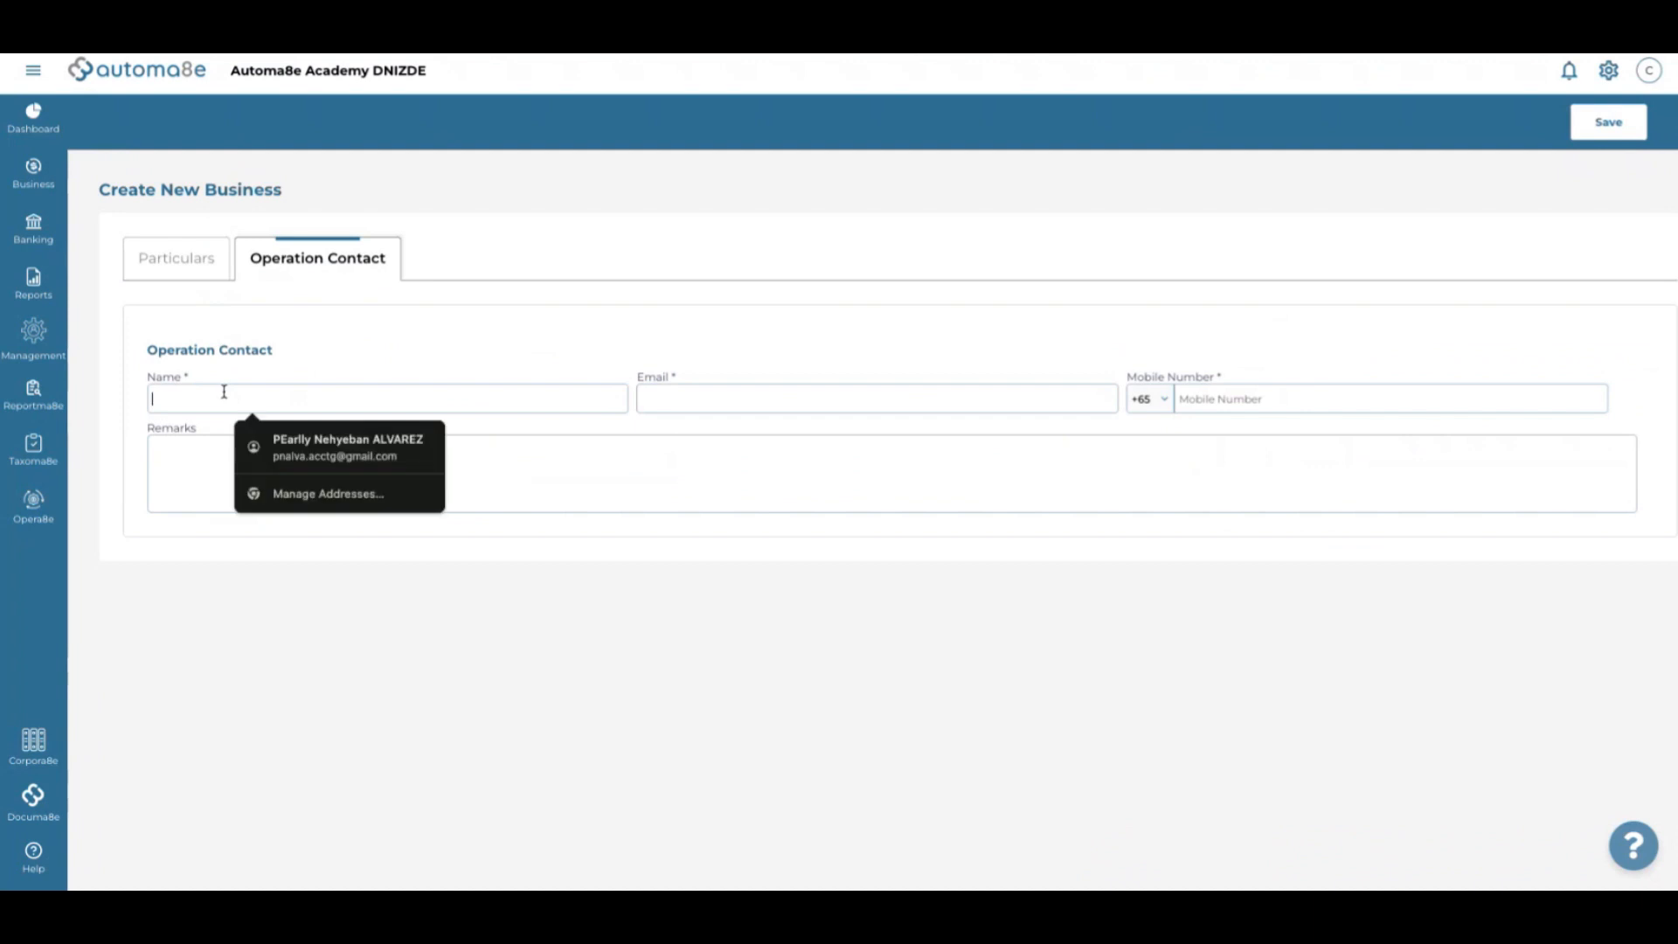
type("lasanda")
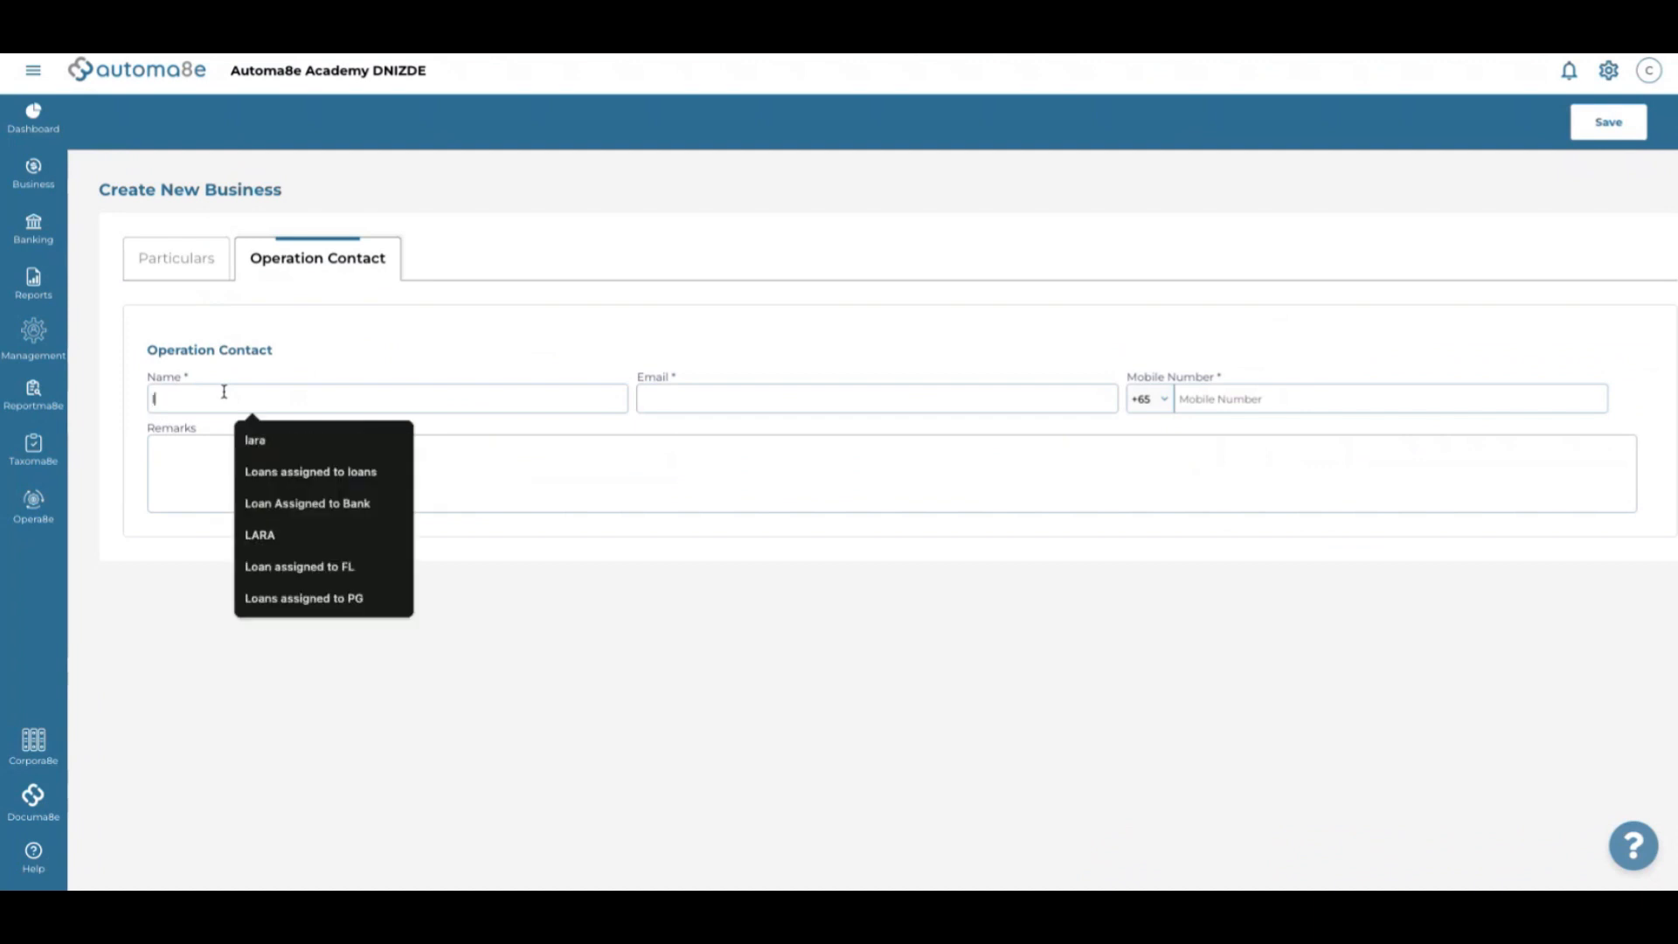
left_click(662, 400)
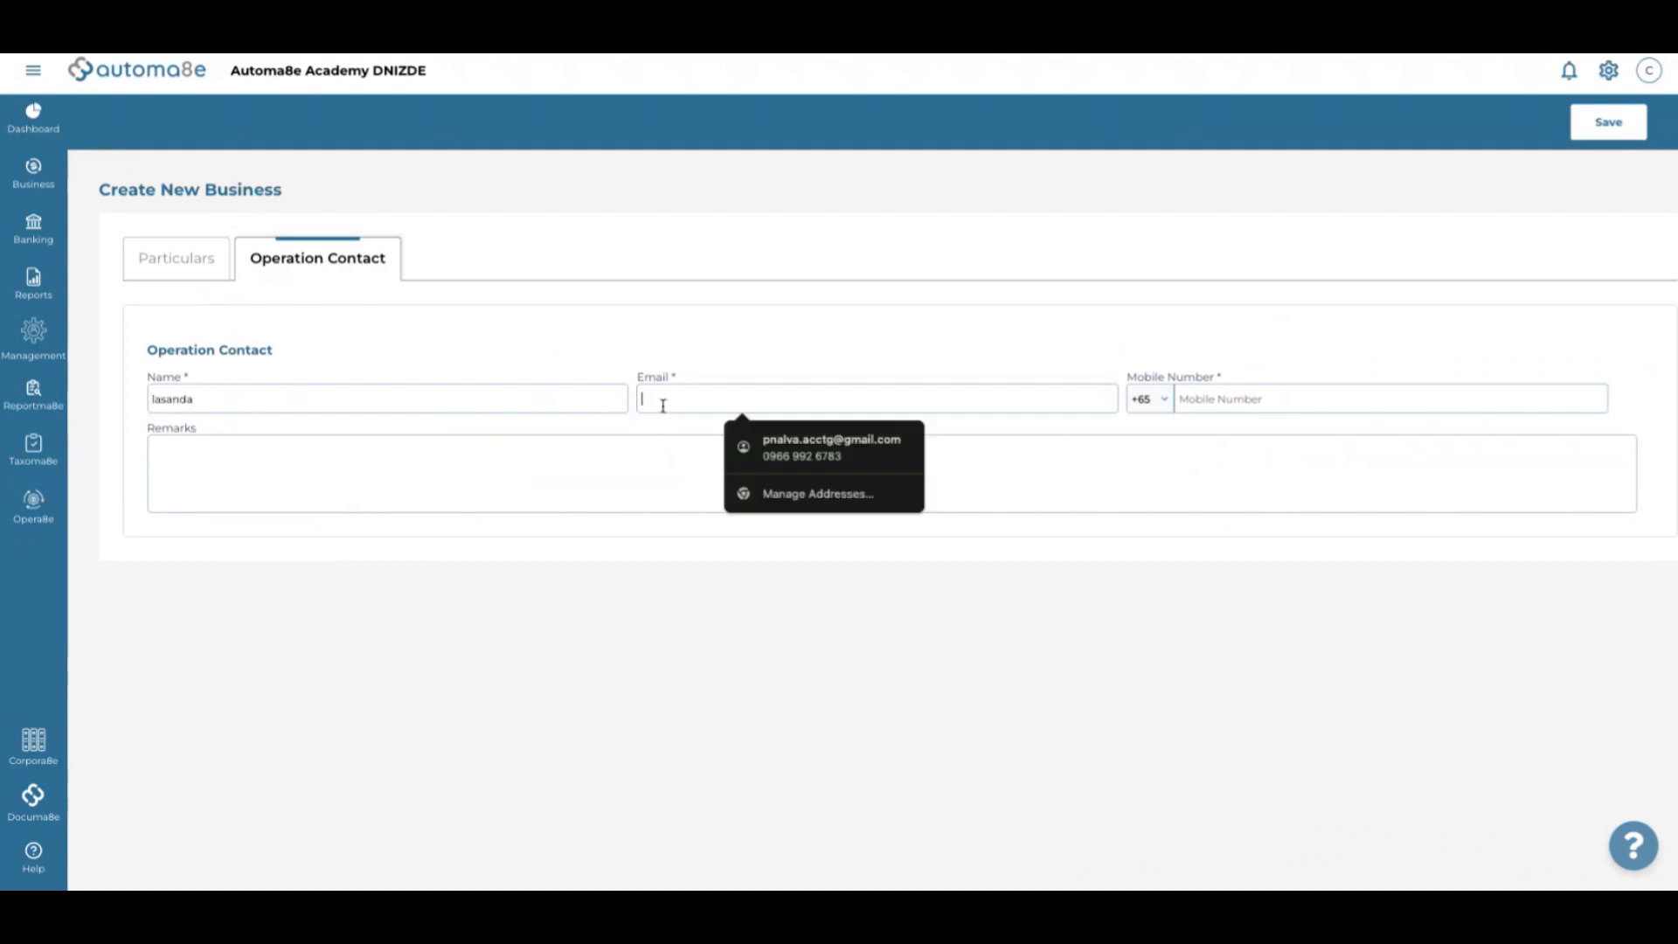
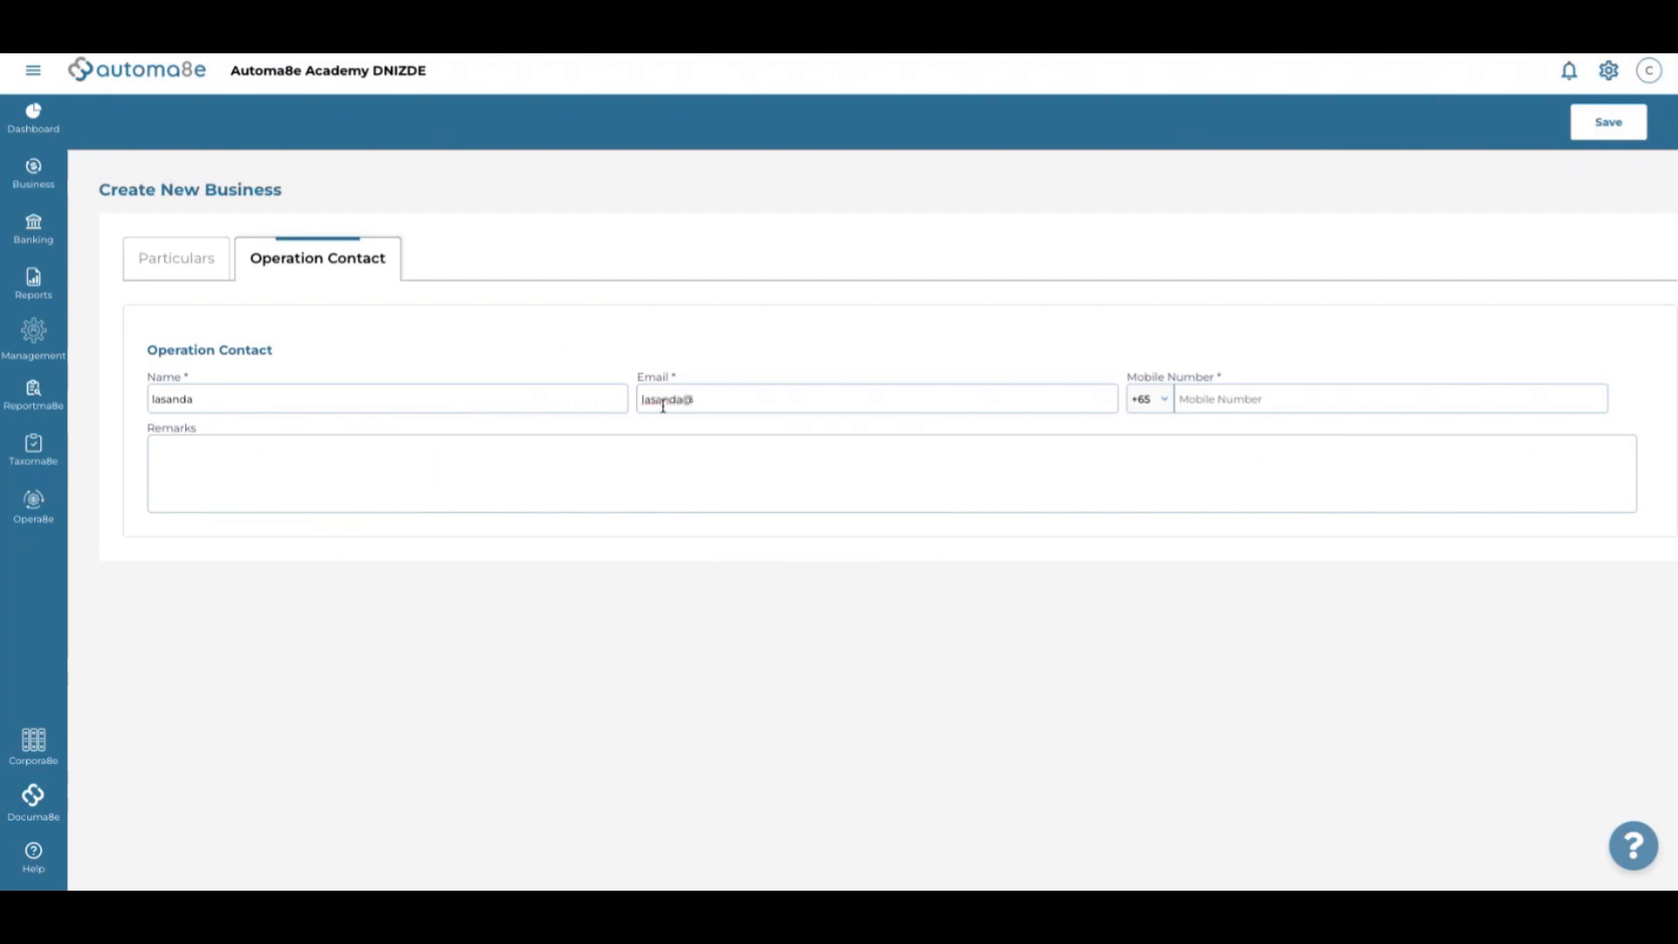
left_click(1150, 401)
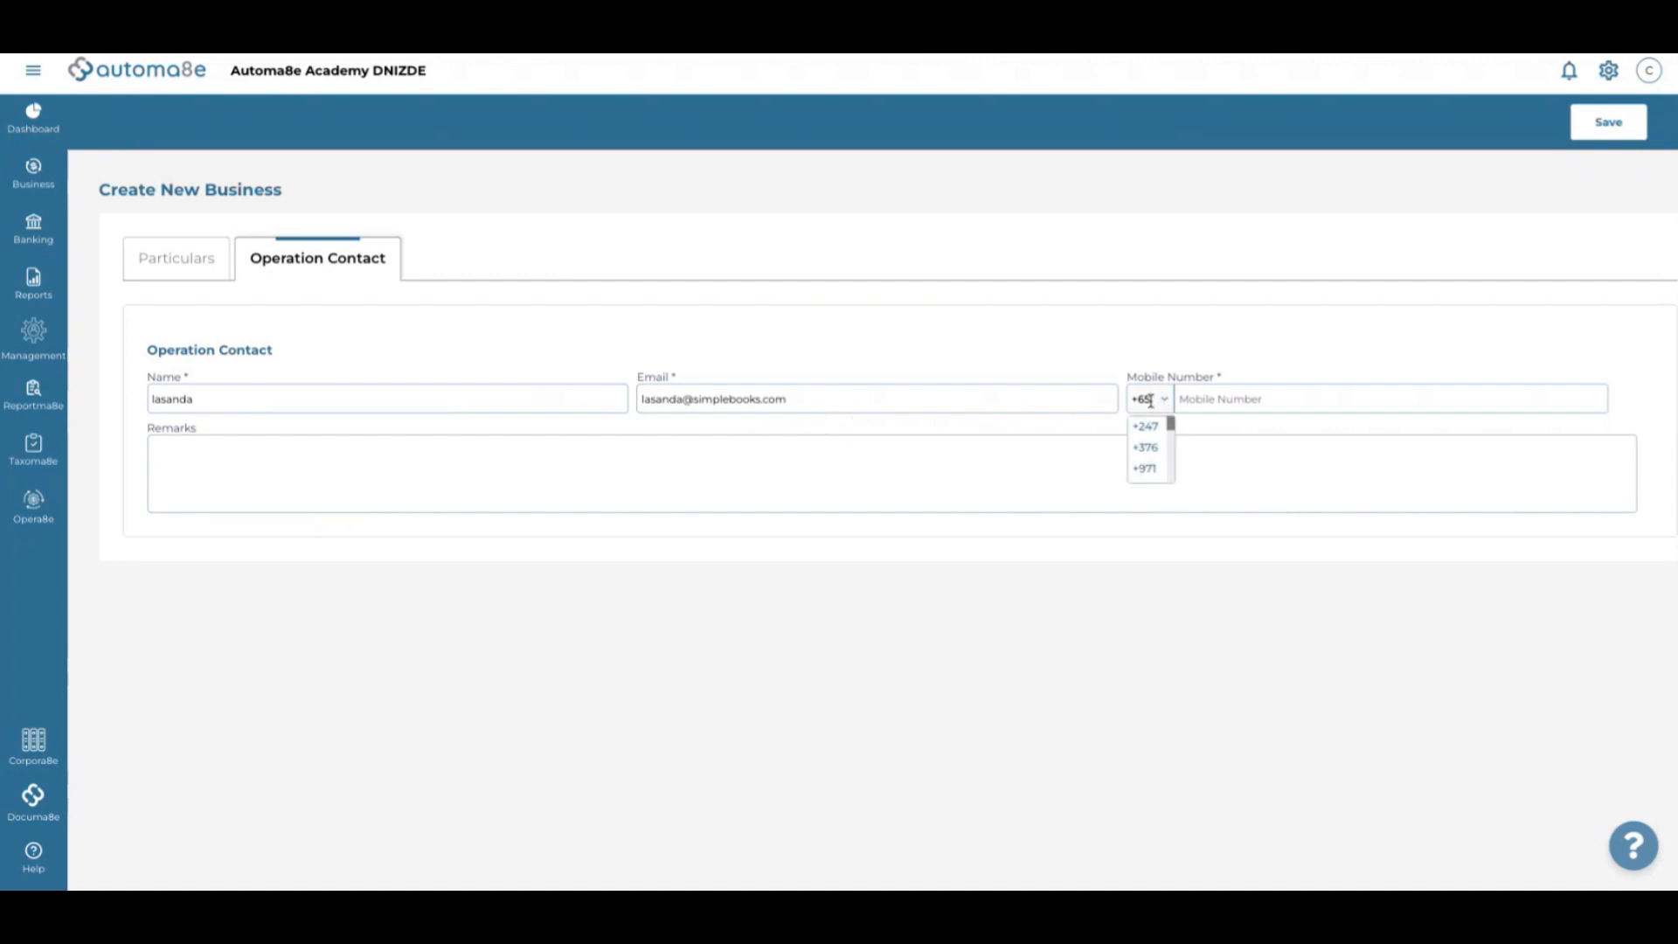
key("BackSpace")
type("3")
left_click(1258, 395)
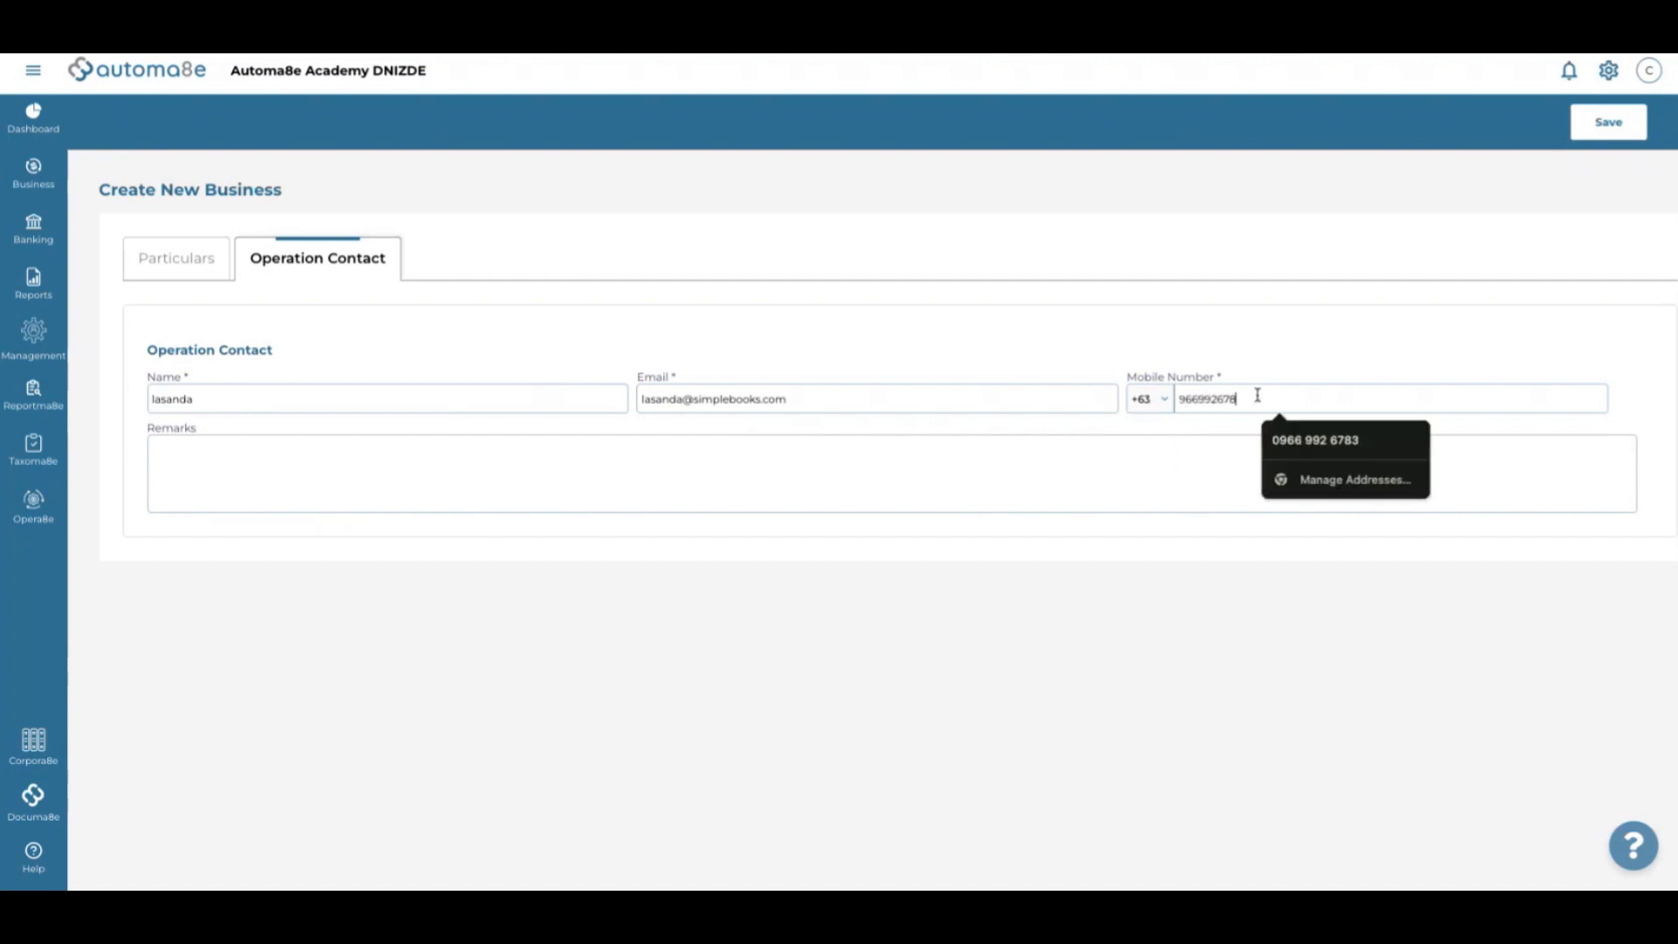
left_click(1116, 231)
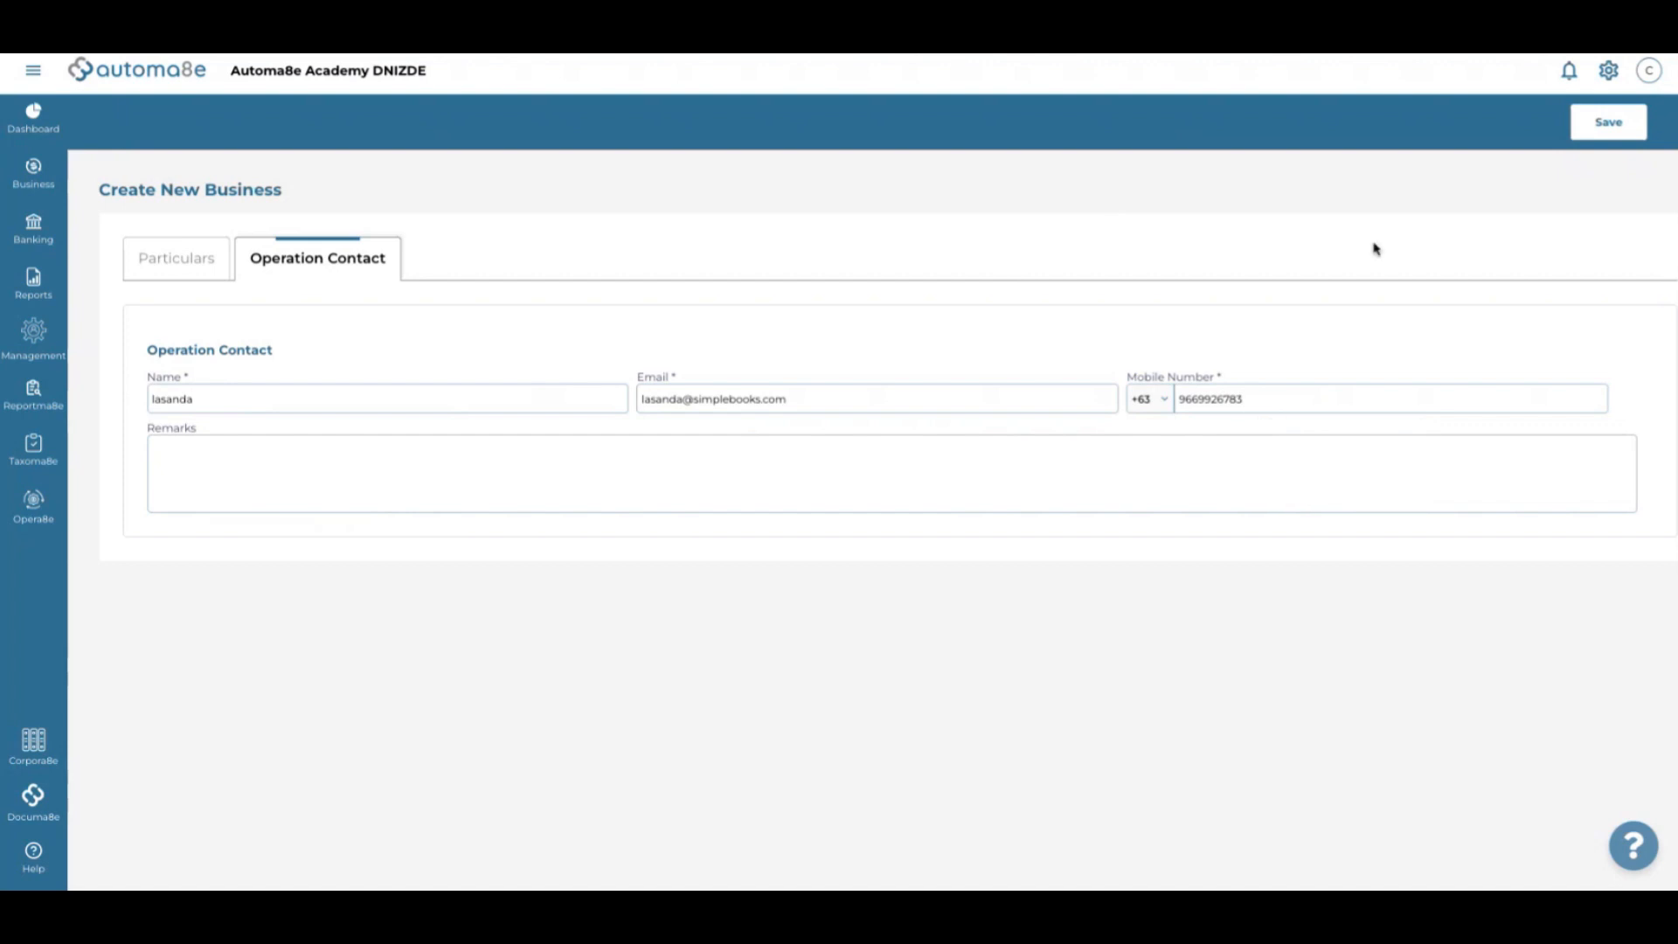
Save the new business and acknowledge the 'Company successfully created' message
left_click(1606, 124)
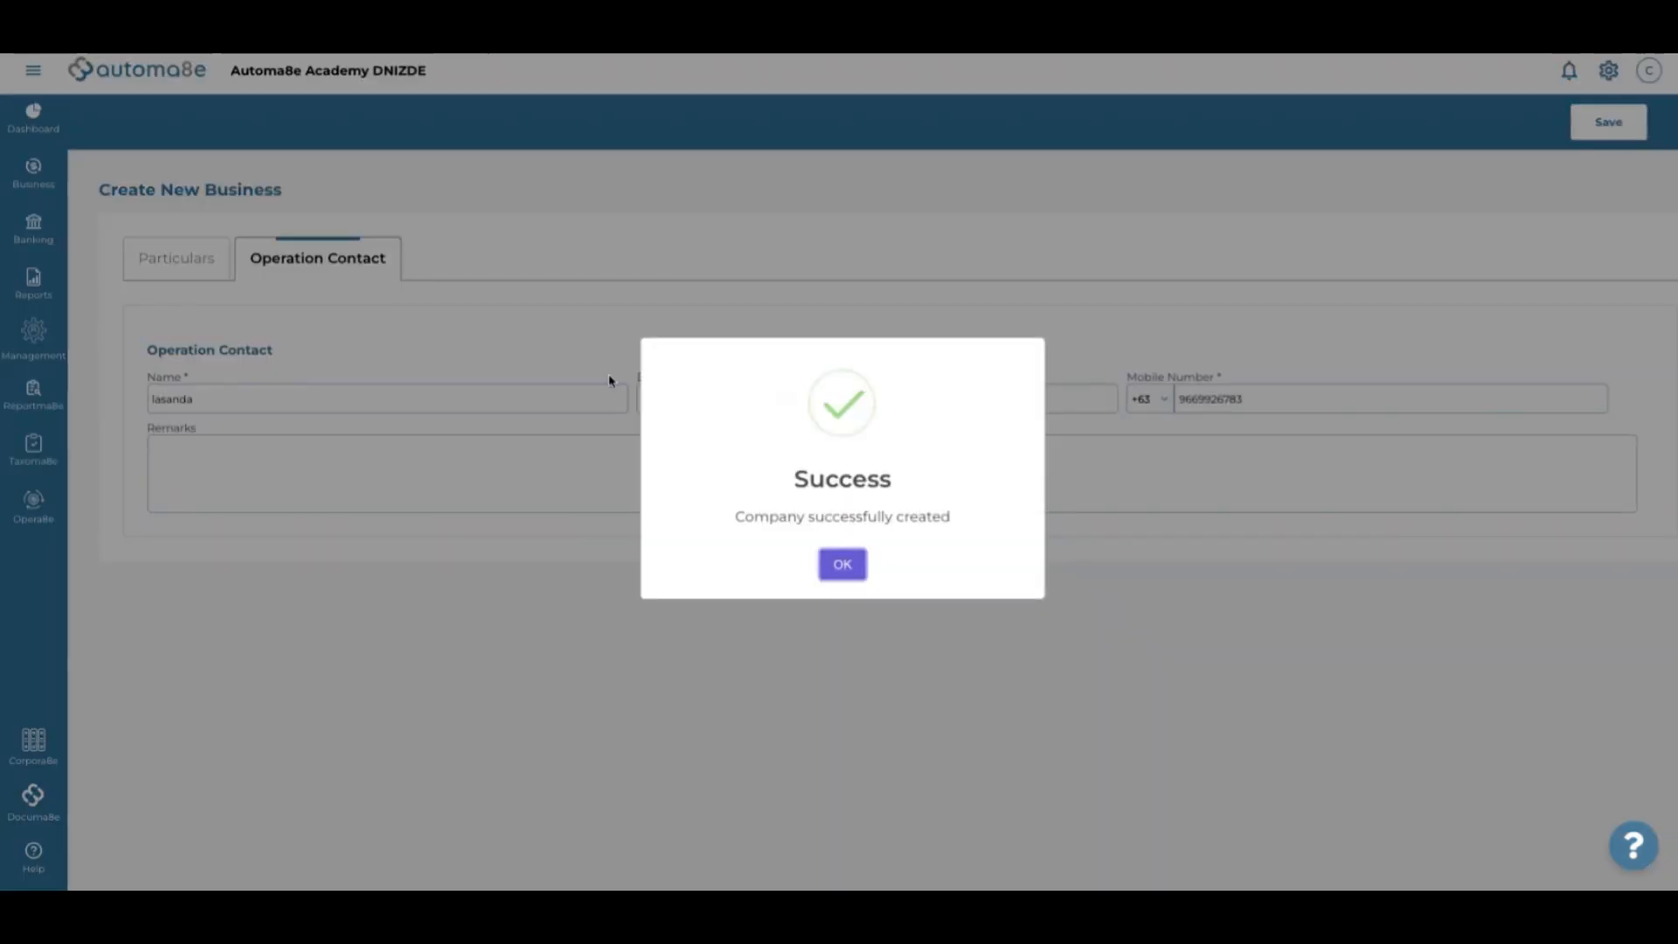
left_click(860, 566)
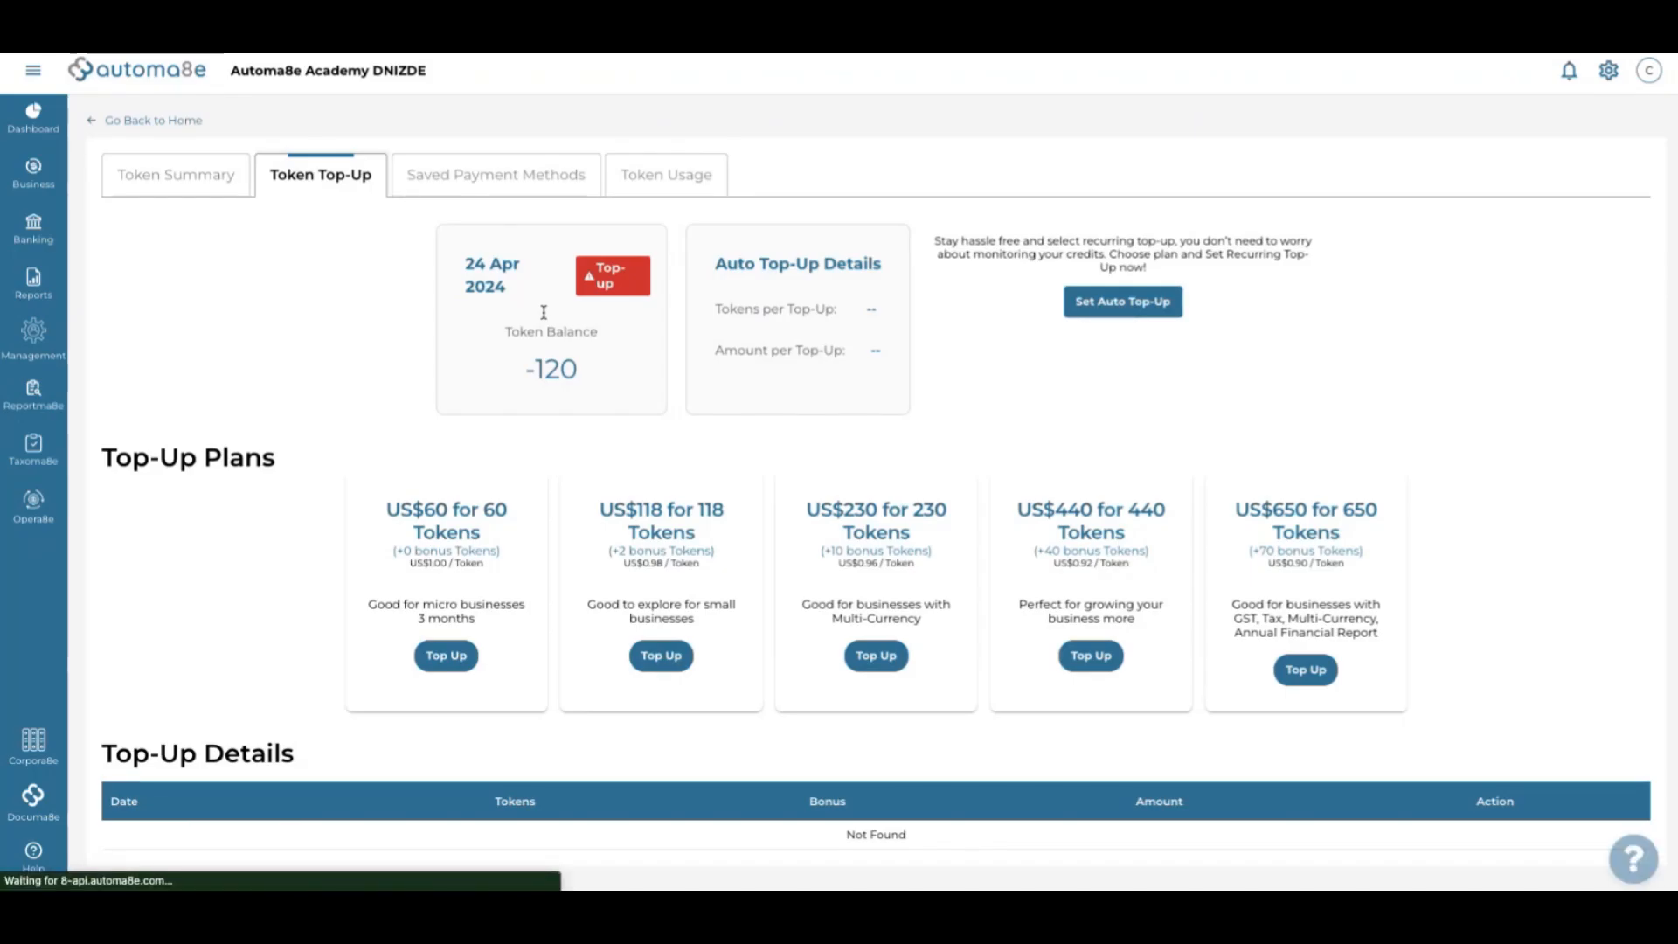
Switch to the Automa8e Testing 4.2024 business through Load More and expand its business sub-pages
left_click(375, 74)
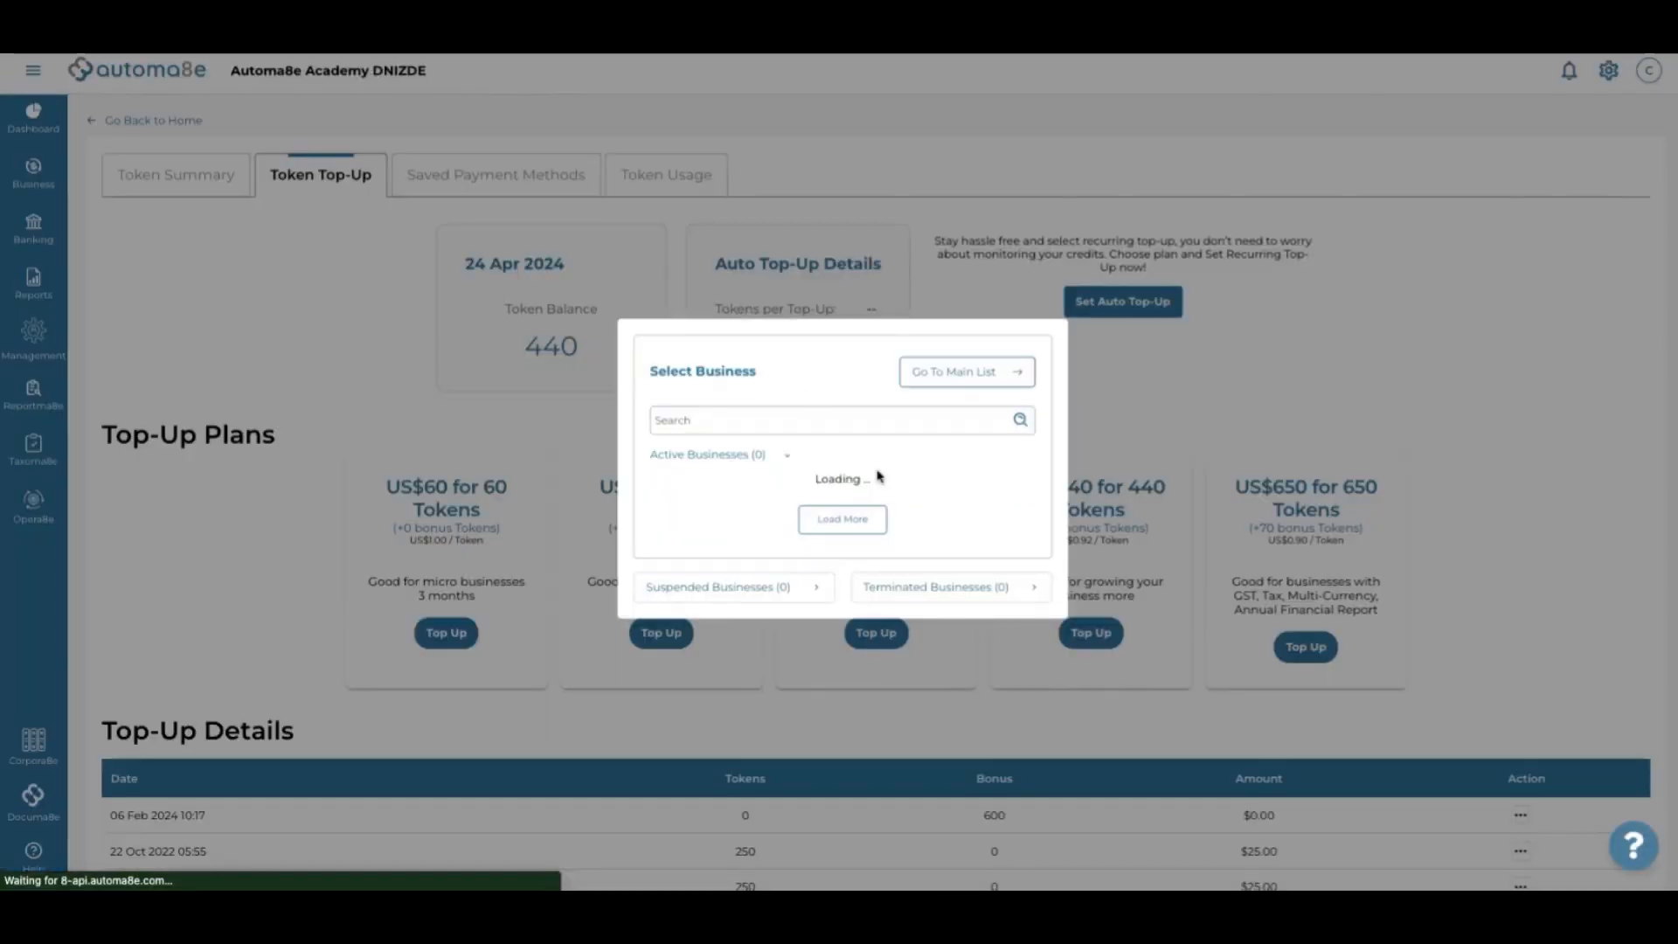
scroll(865, 483, "down", 2)
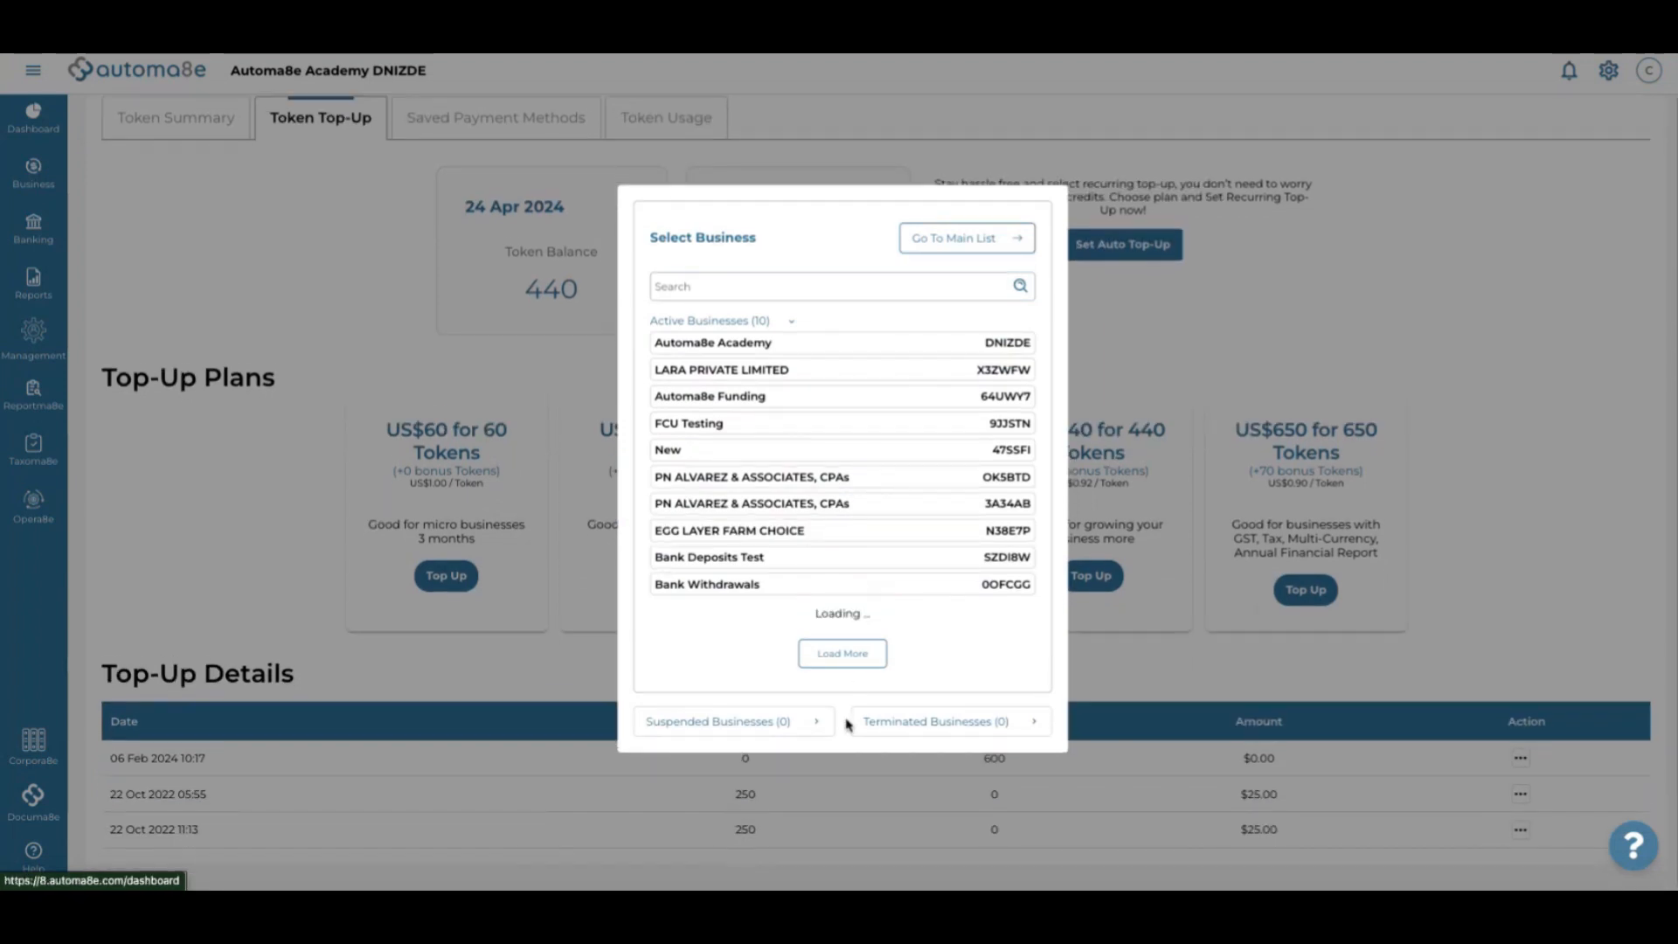
scroll(844, 571, "down", 2)
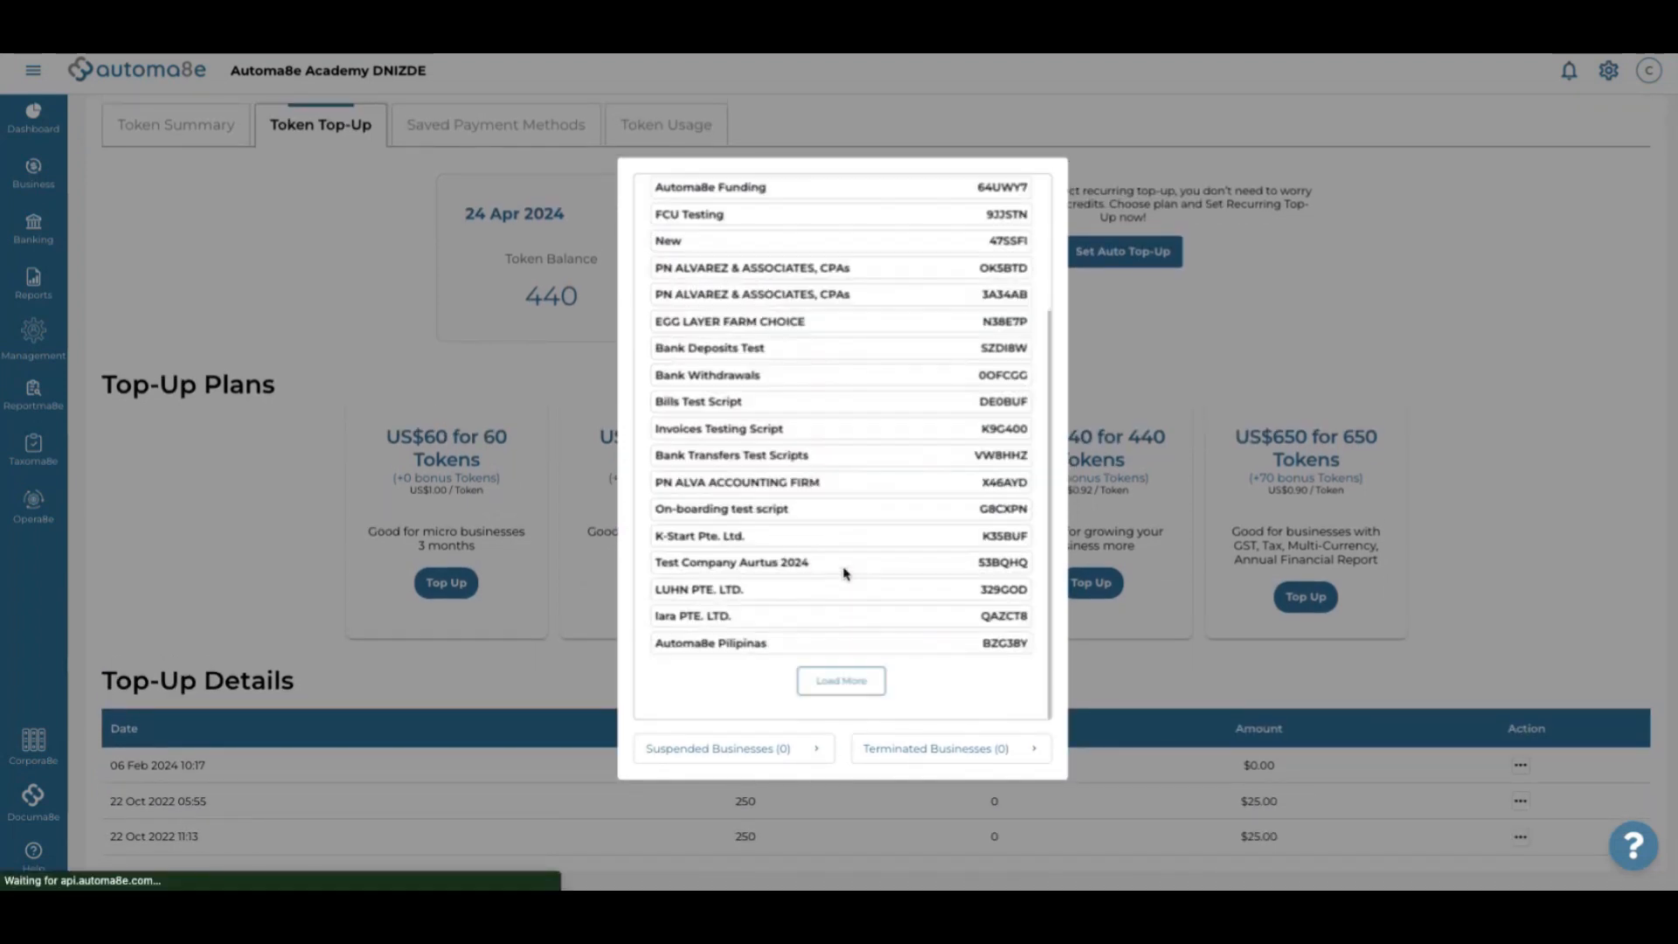
left_click(840, 681)
scroll(854, 693, "down", 1)
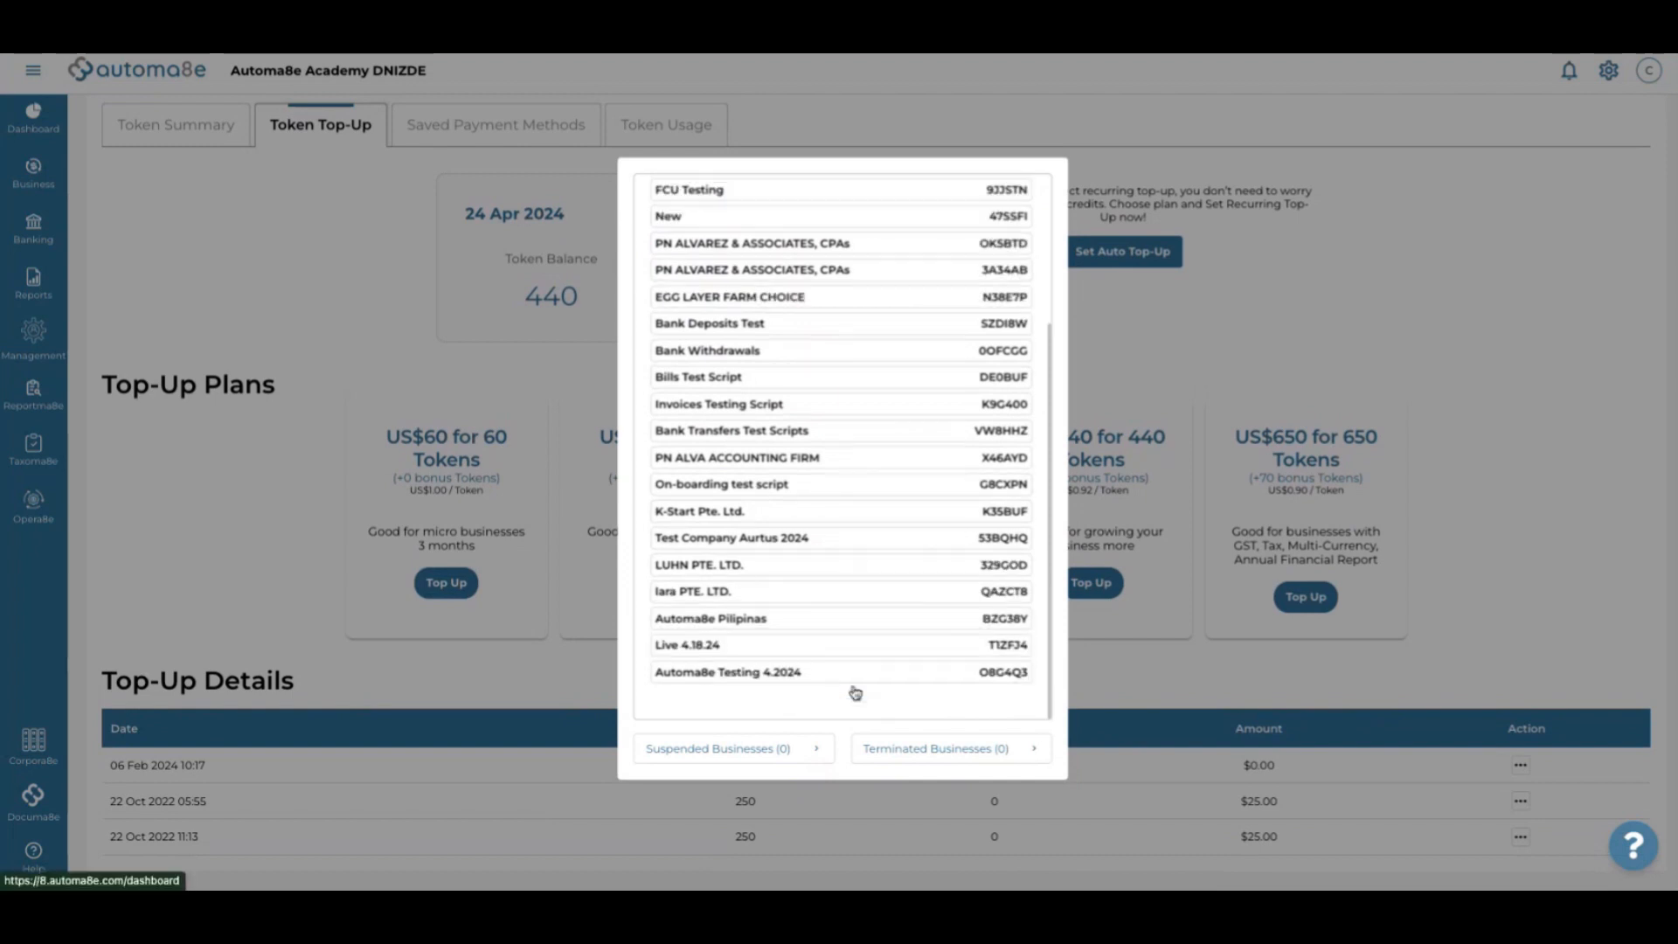
left_click(823, 675)
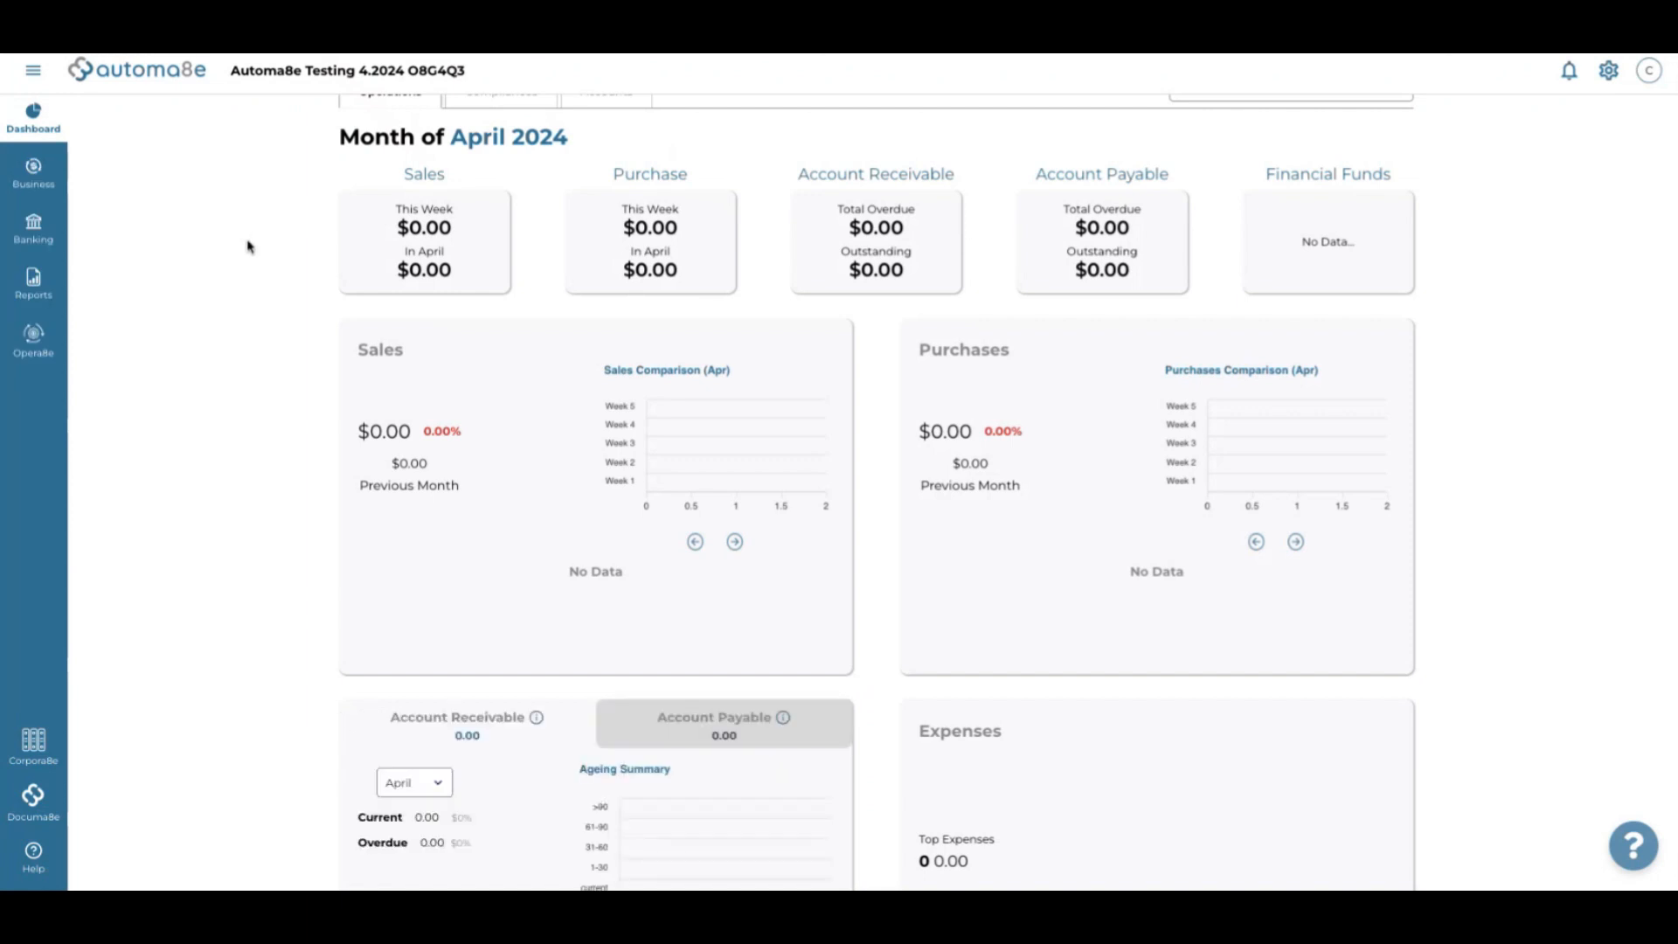
scroll(249, 247, "up", 1)
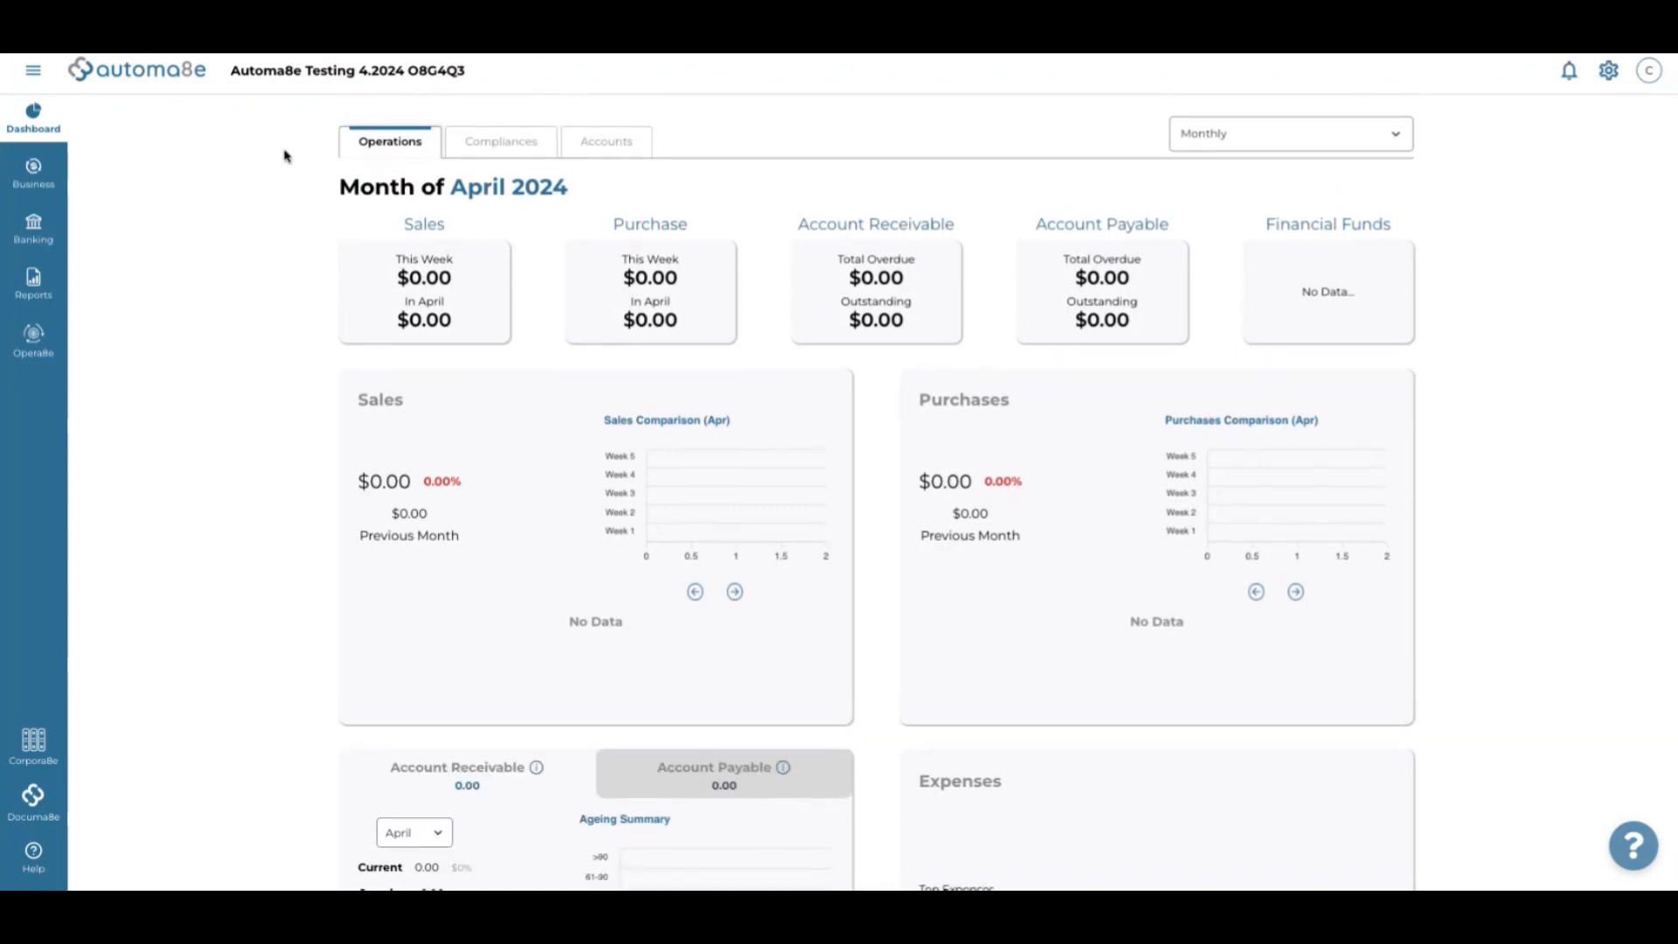
left_click(30, 182)
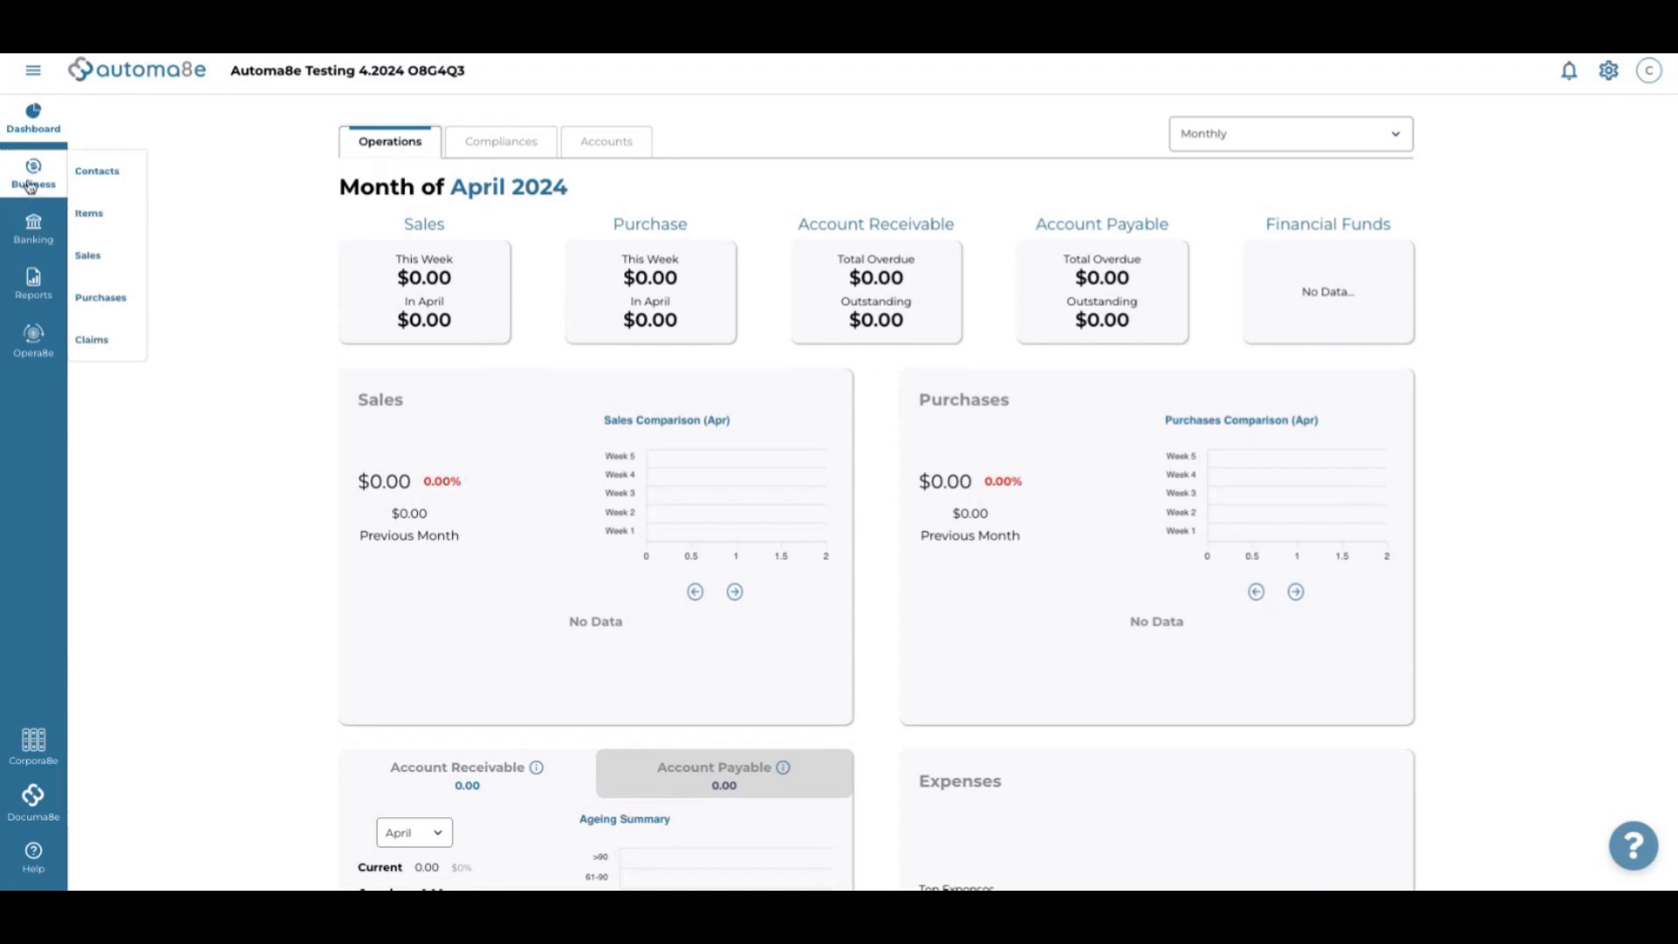
mouse_move(48, 366)
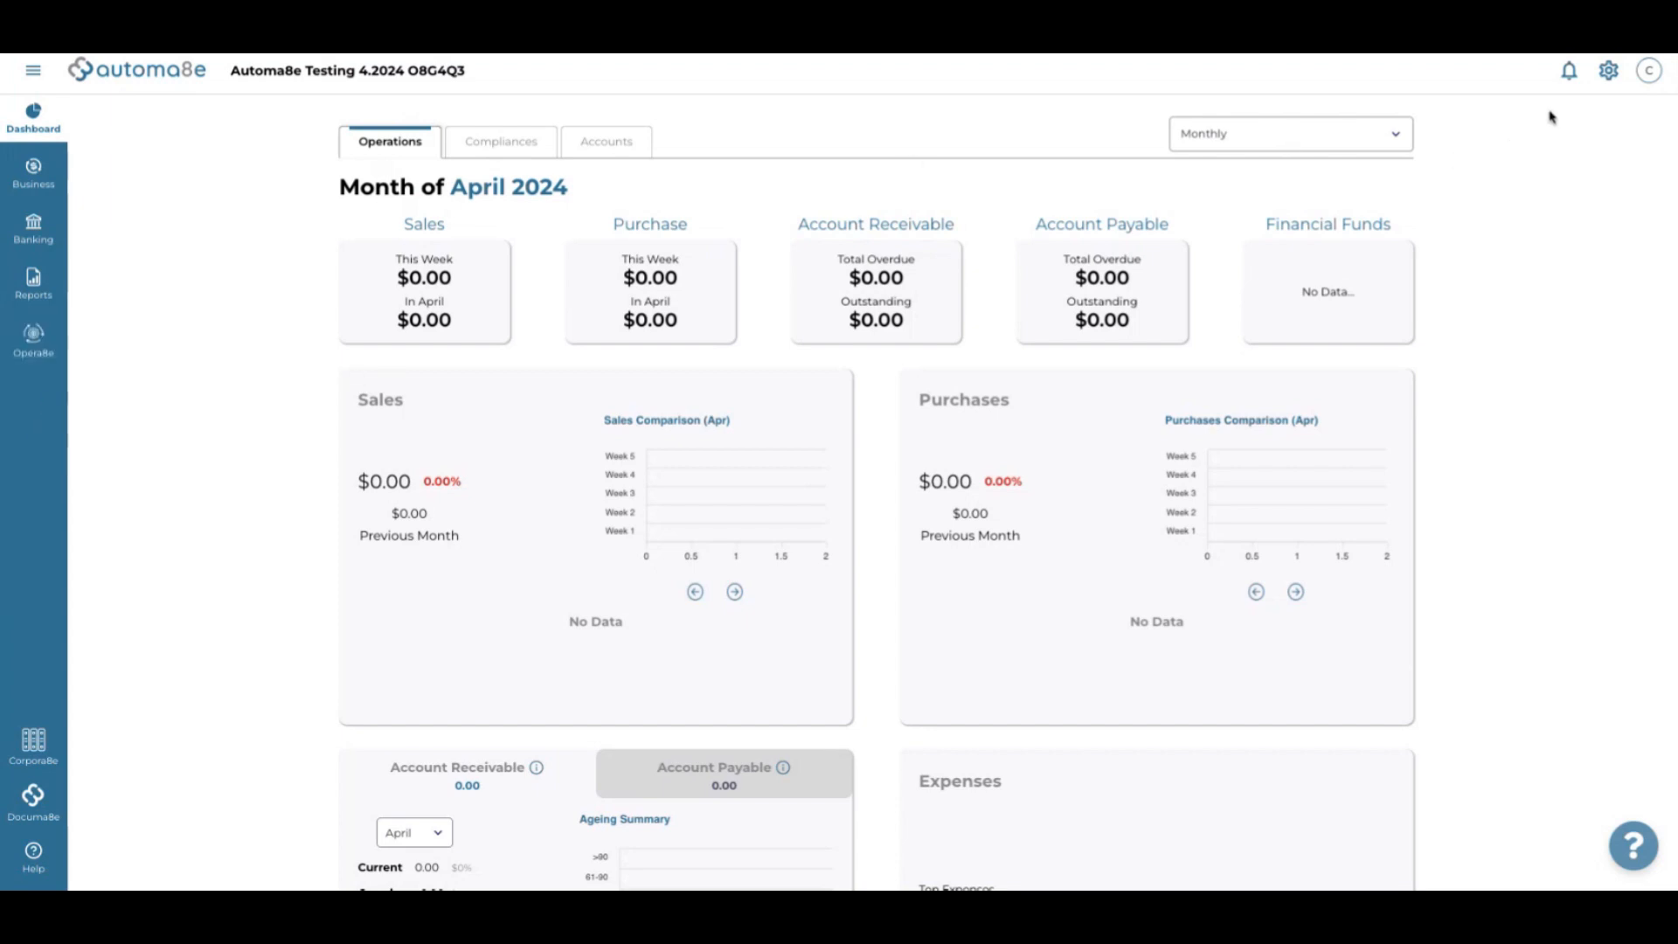
Upgrade the subscription to the Premium plan (USD60/mth, 60 tokens per month) and confirm the change
left_click(1613, 82)
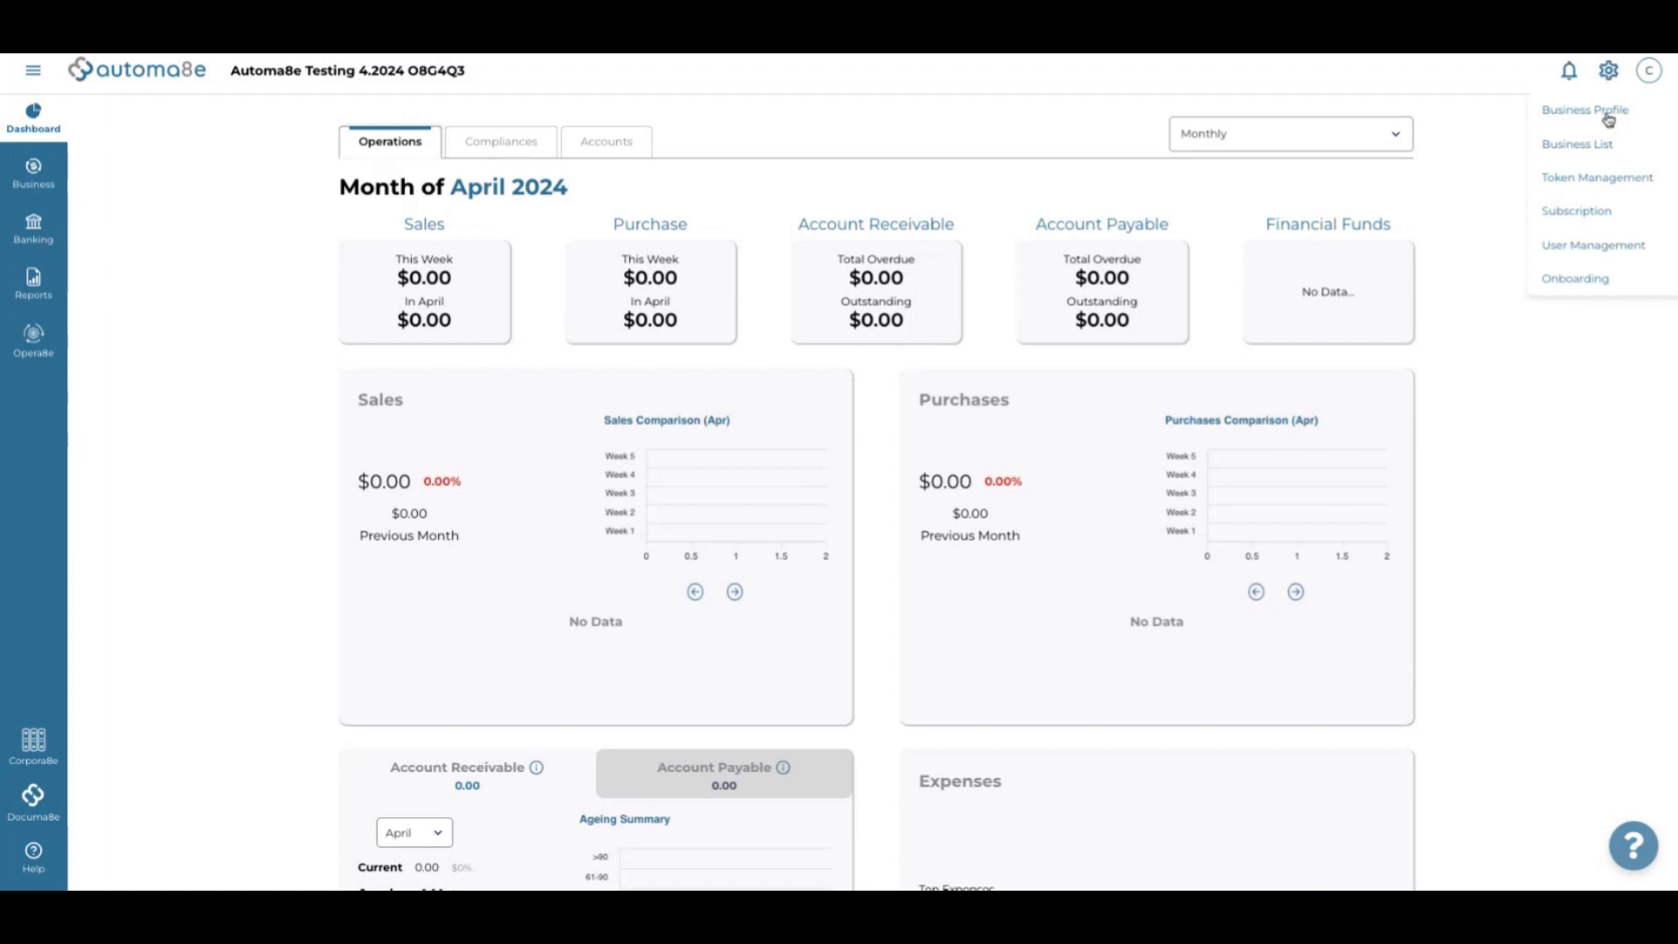
left_click(1587, 212)
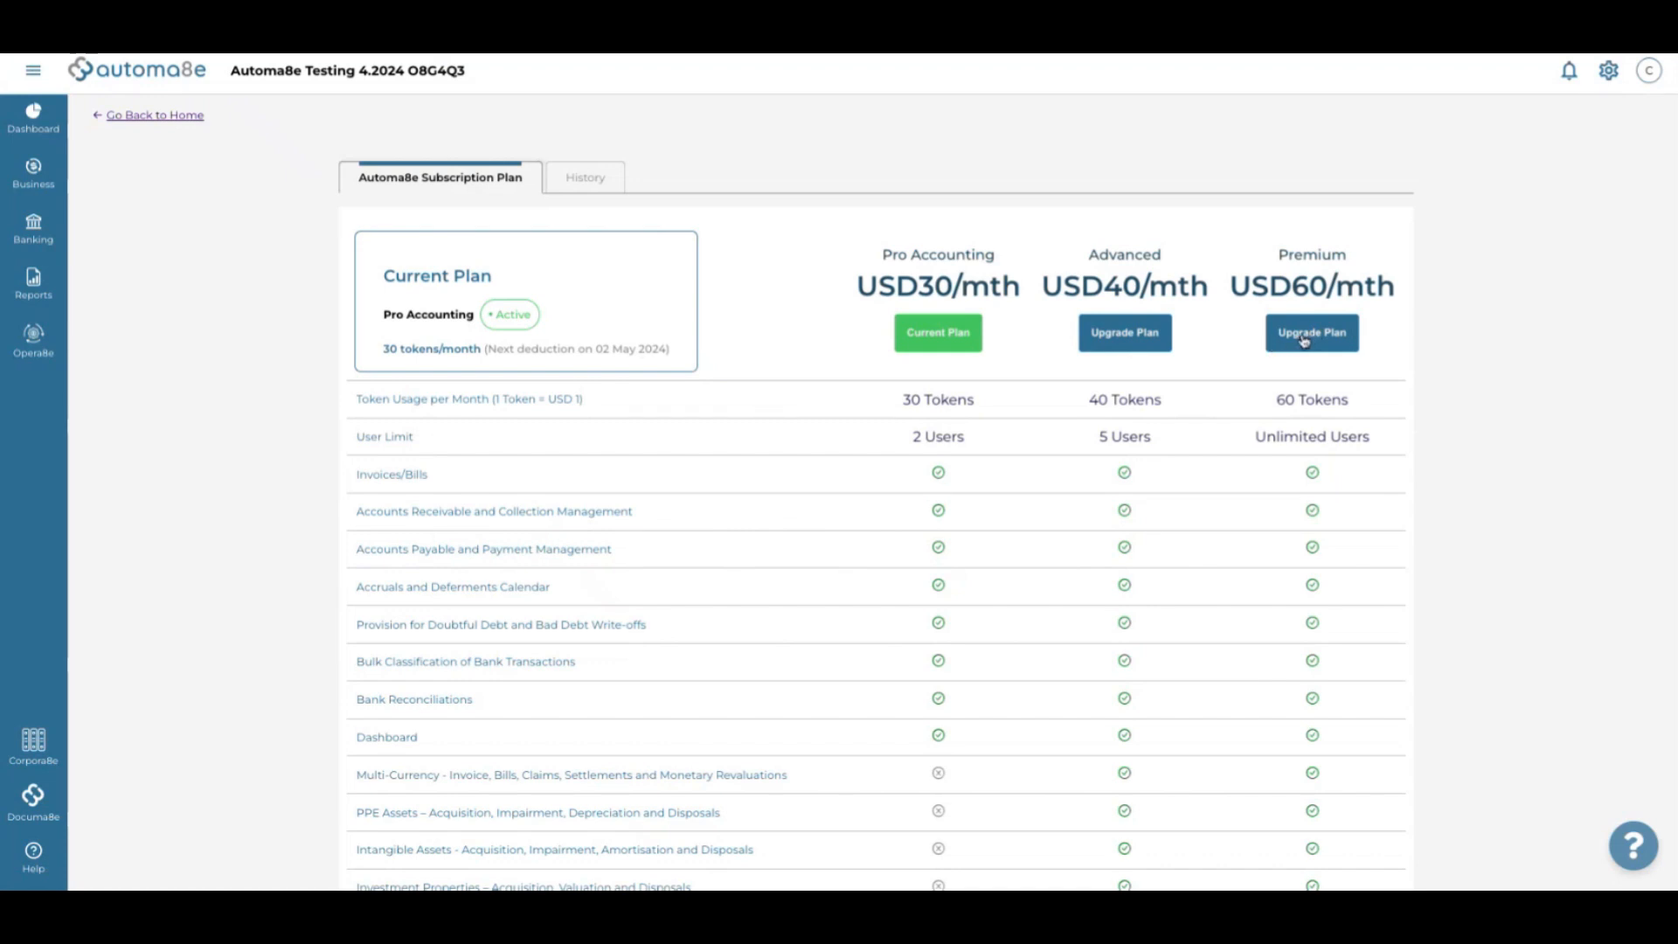
left_click(1304, 339)
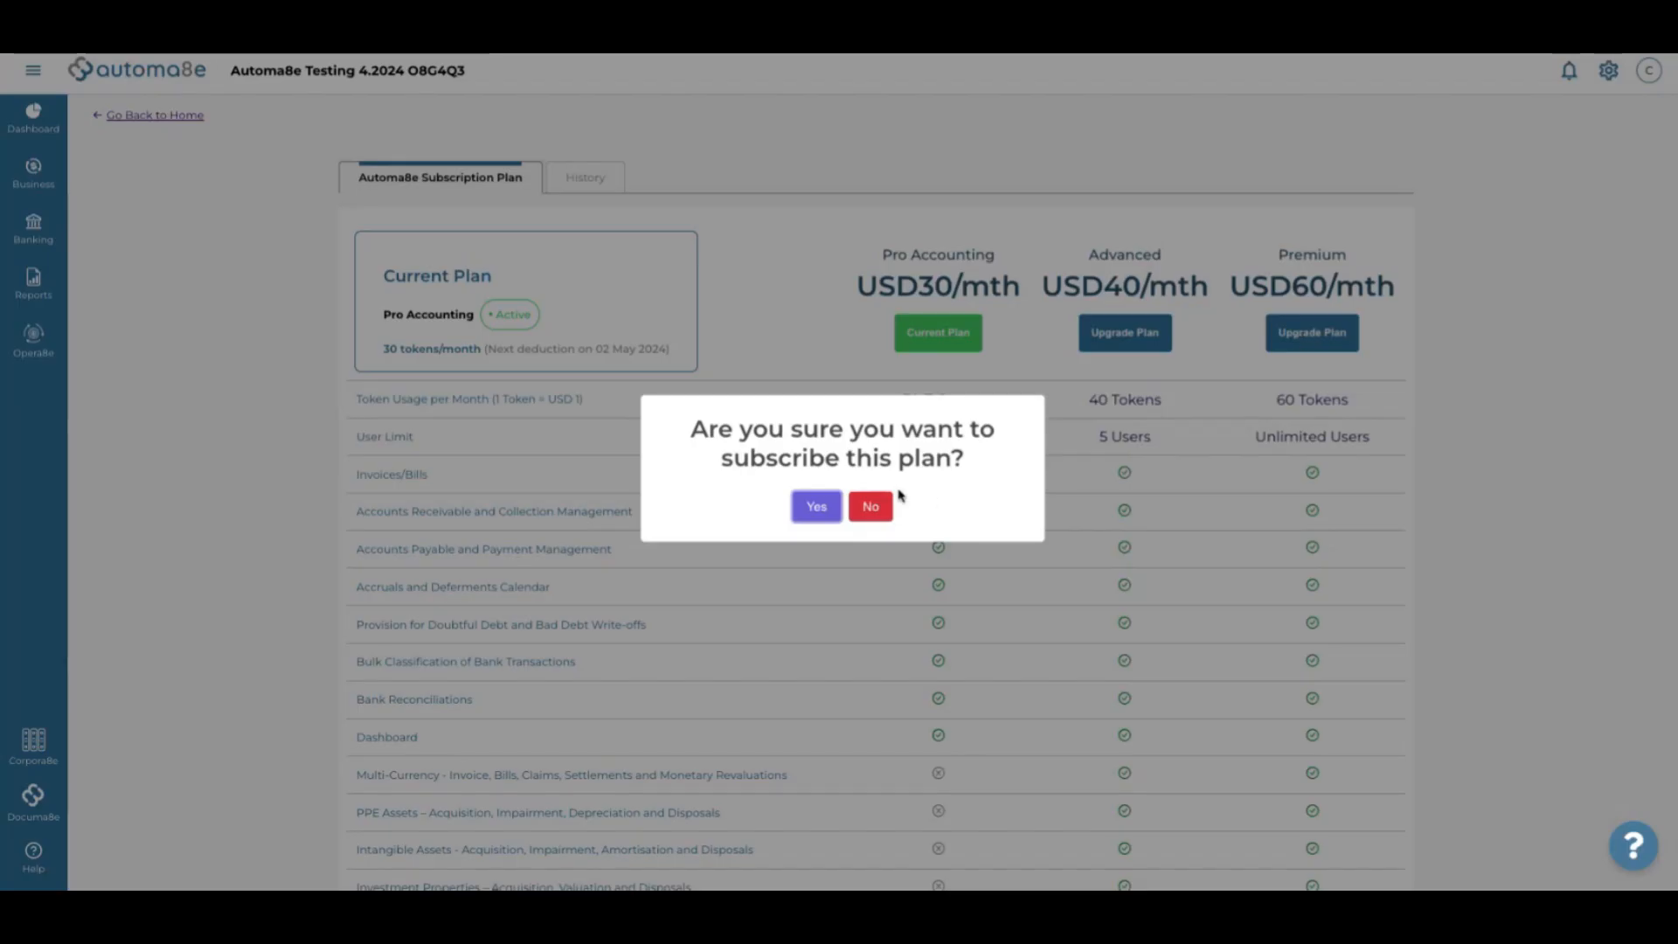
left_click(817, 506)
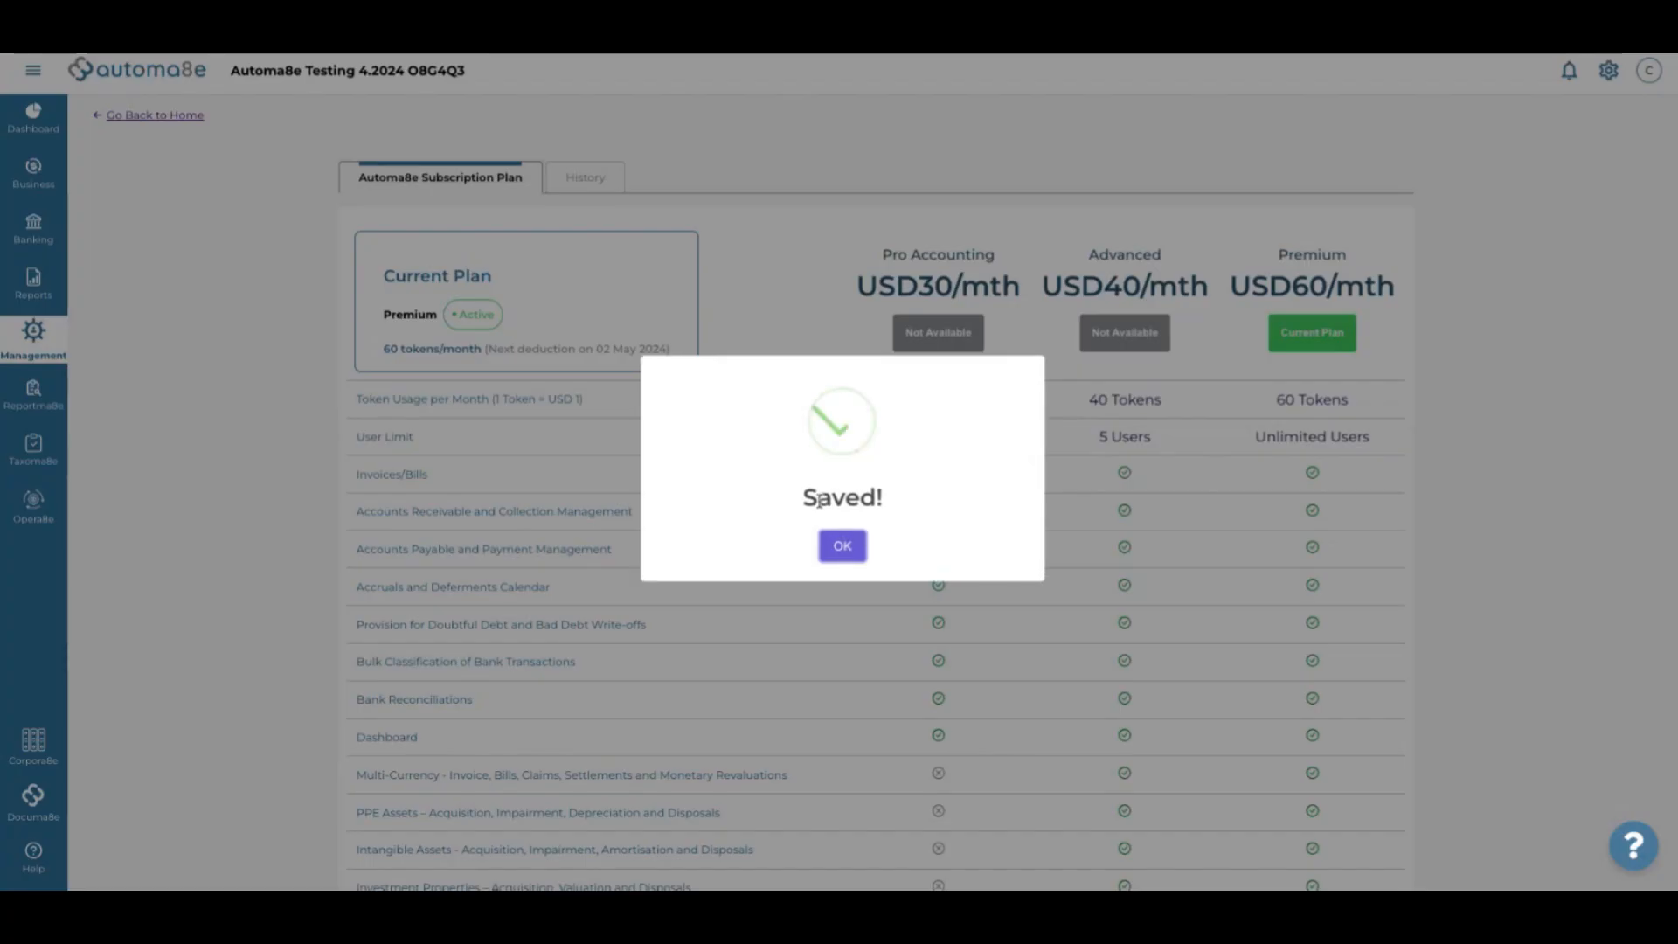
left_click(844, 550)
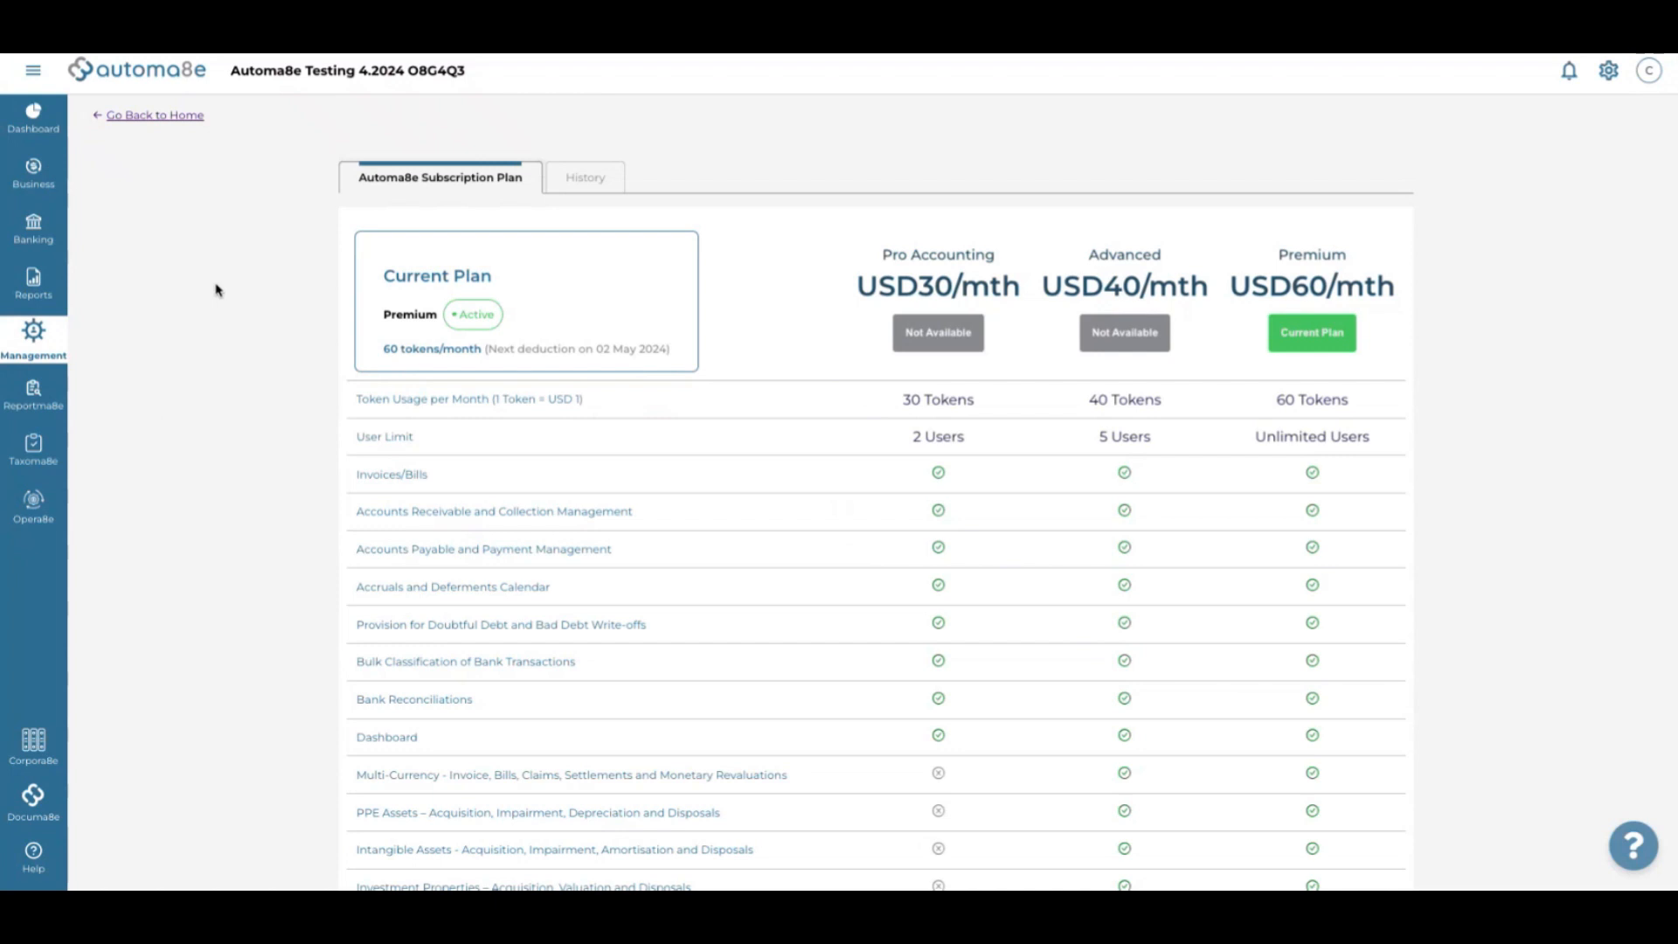
left_click(1610, 83)
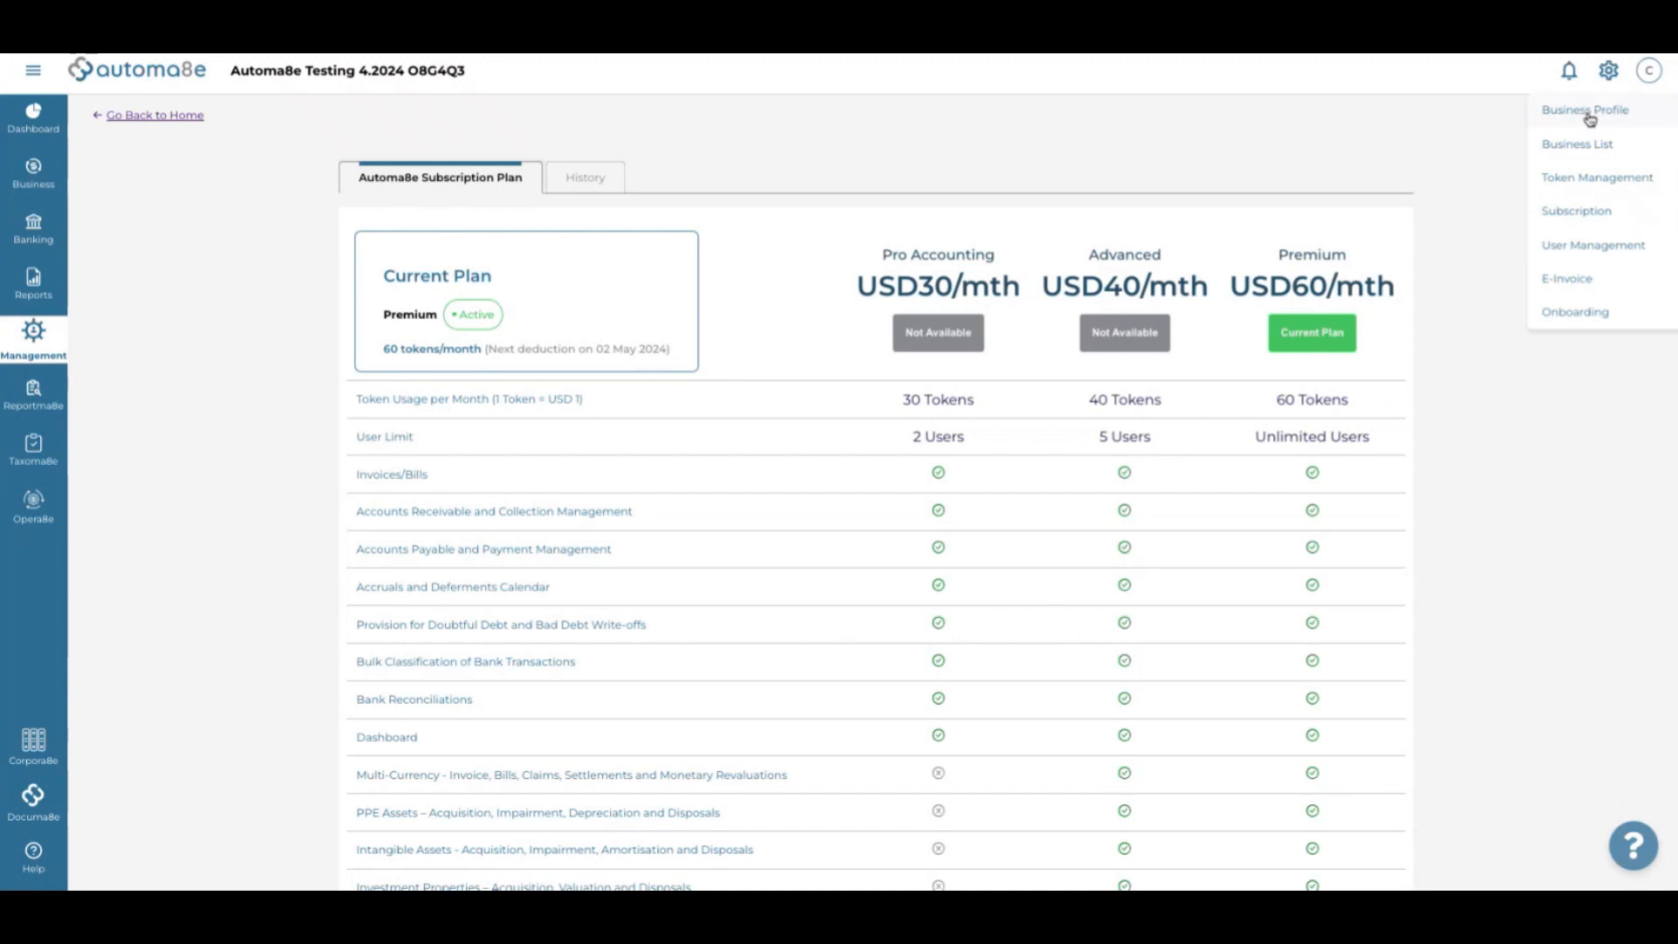
Open the Business Profile and view its Operation Contact and Operation Settings tabs
left_click(1586, 111)
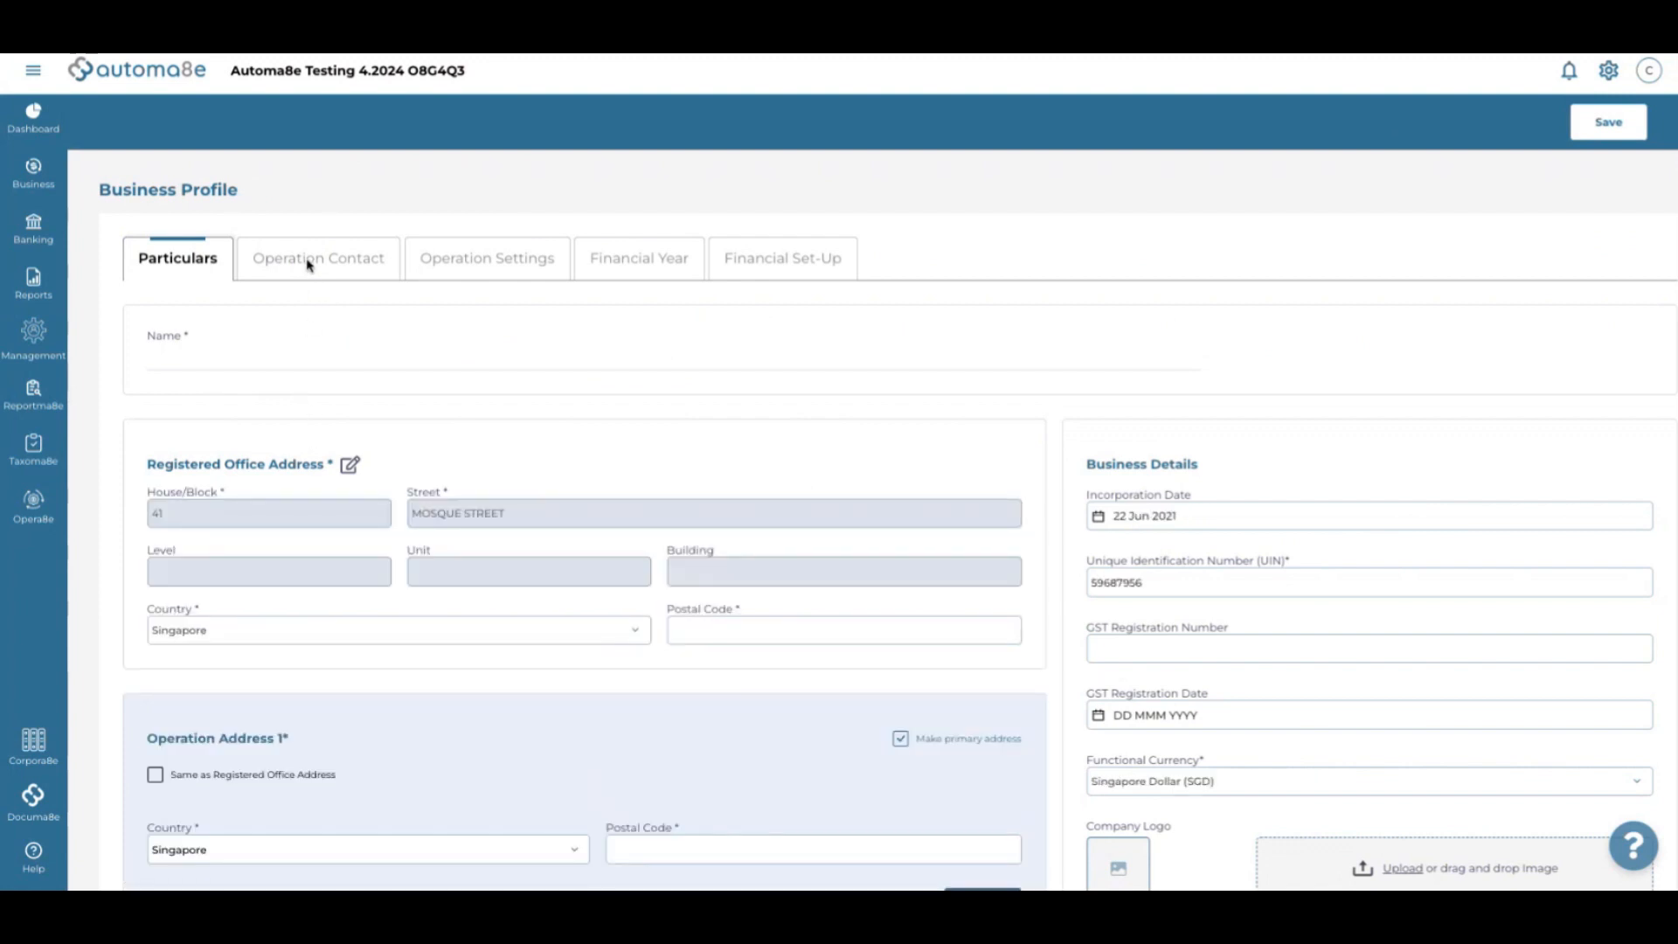
left_click(307, 264)
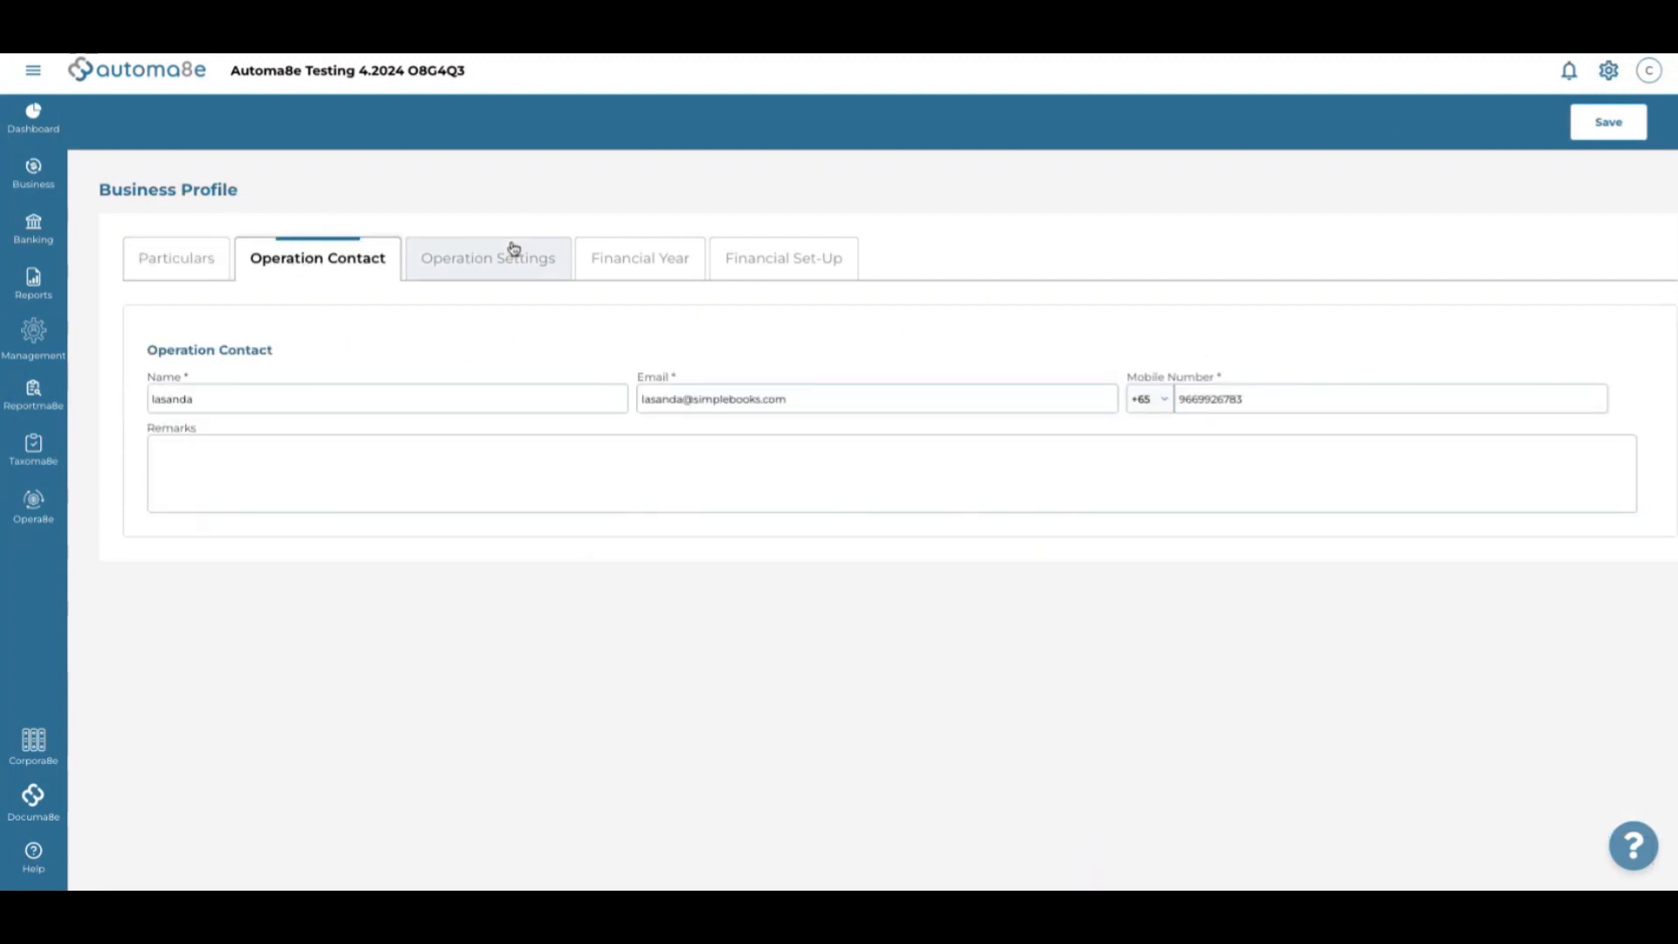
left_click(494, 266)
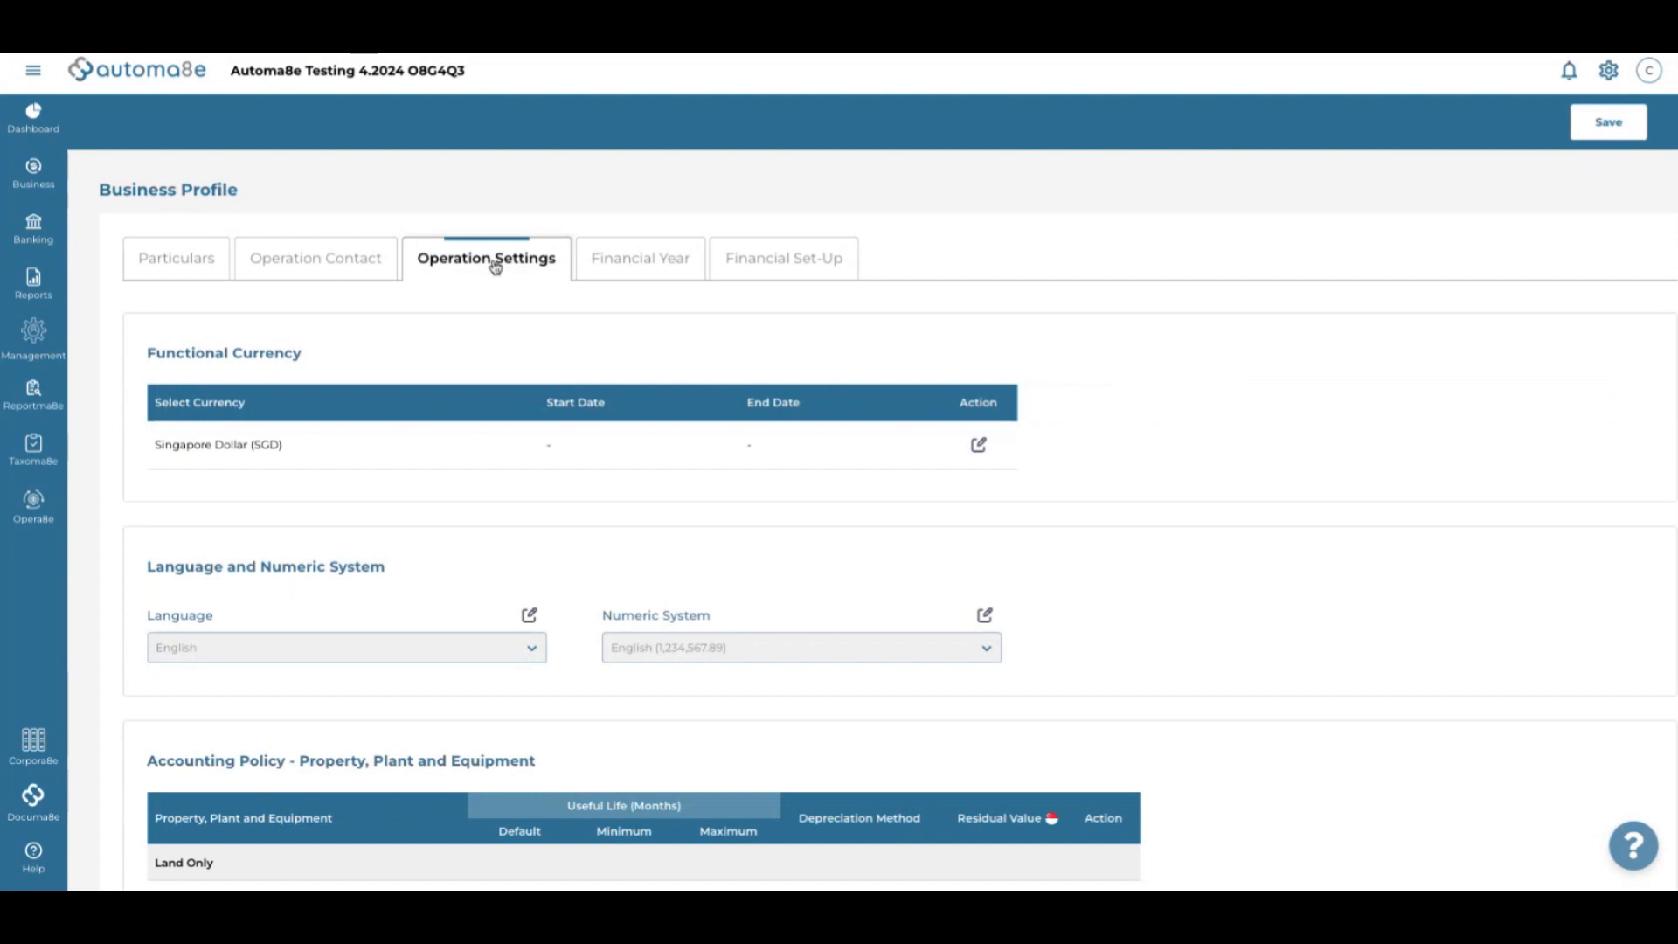
Review the default asset useful-life policy tables, then view the Financial Year settings
scroll(477, 559, "down", 3)
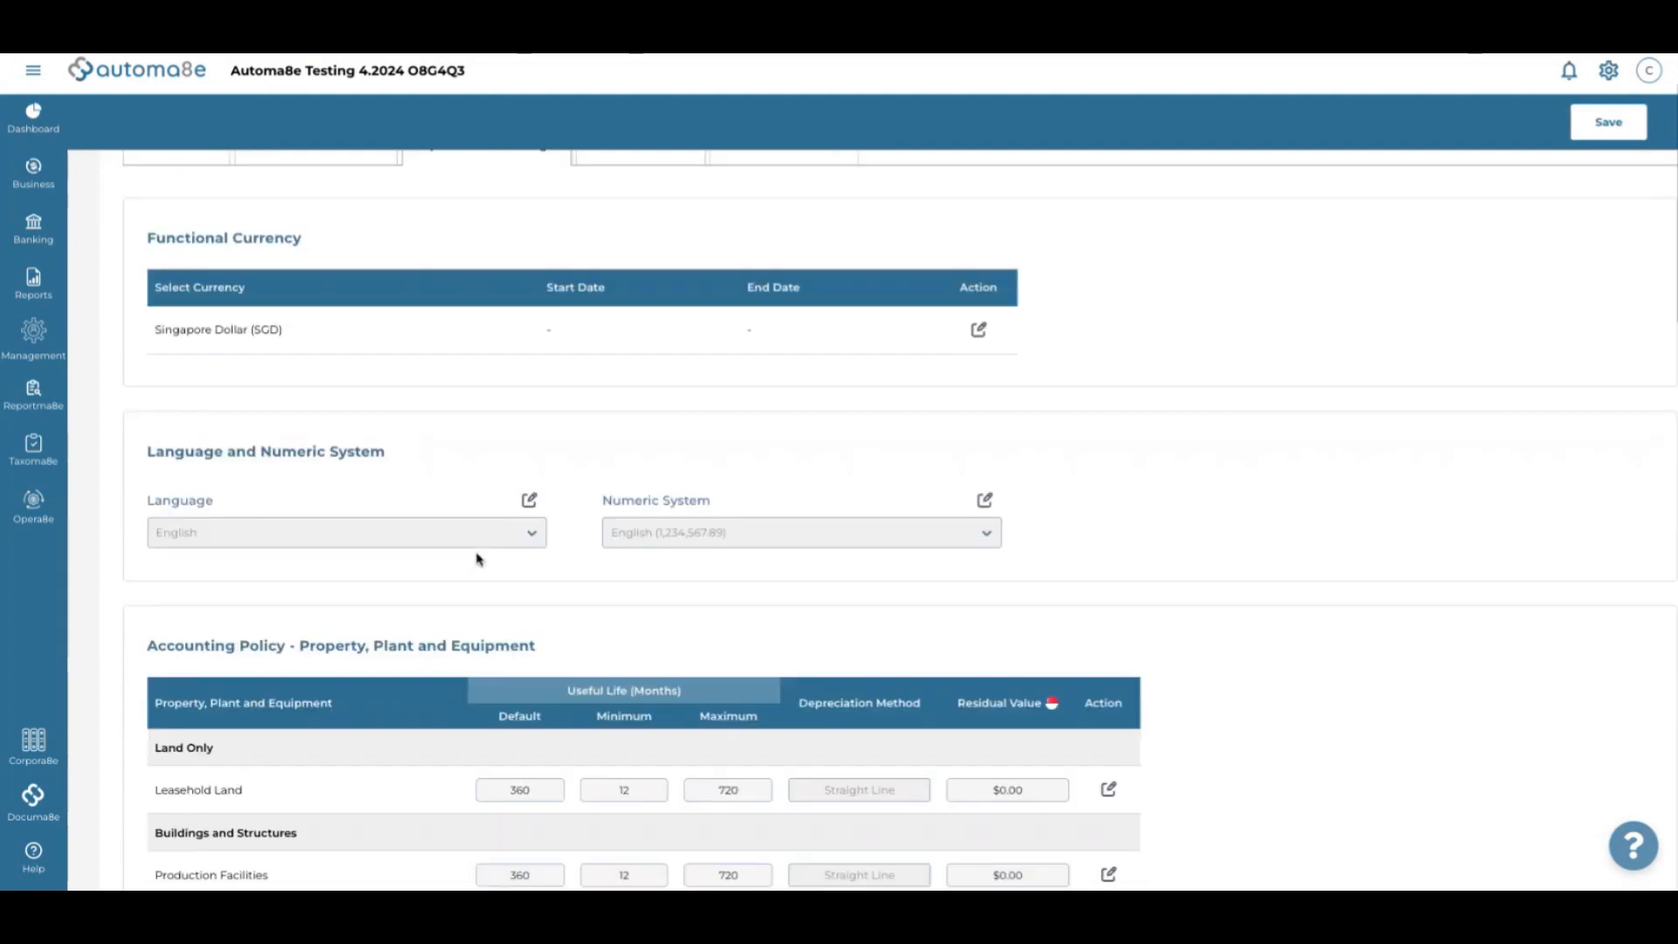
scroll(477, 559, "down", 2)
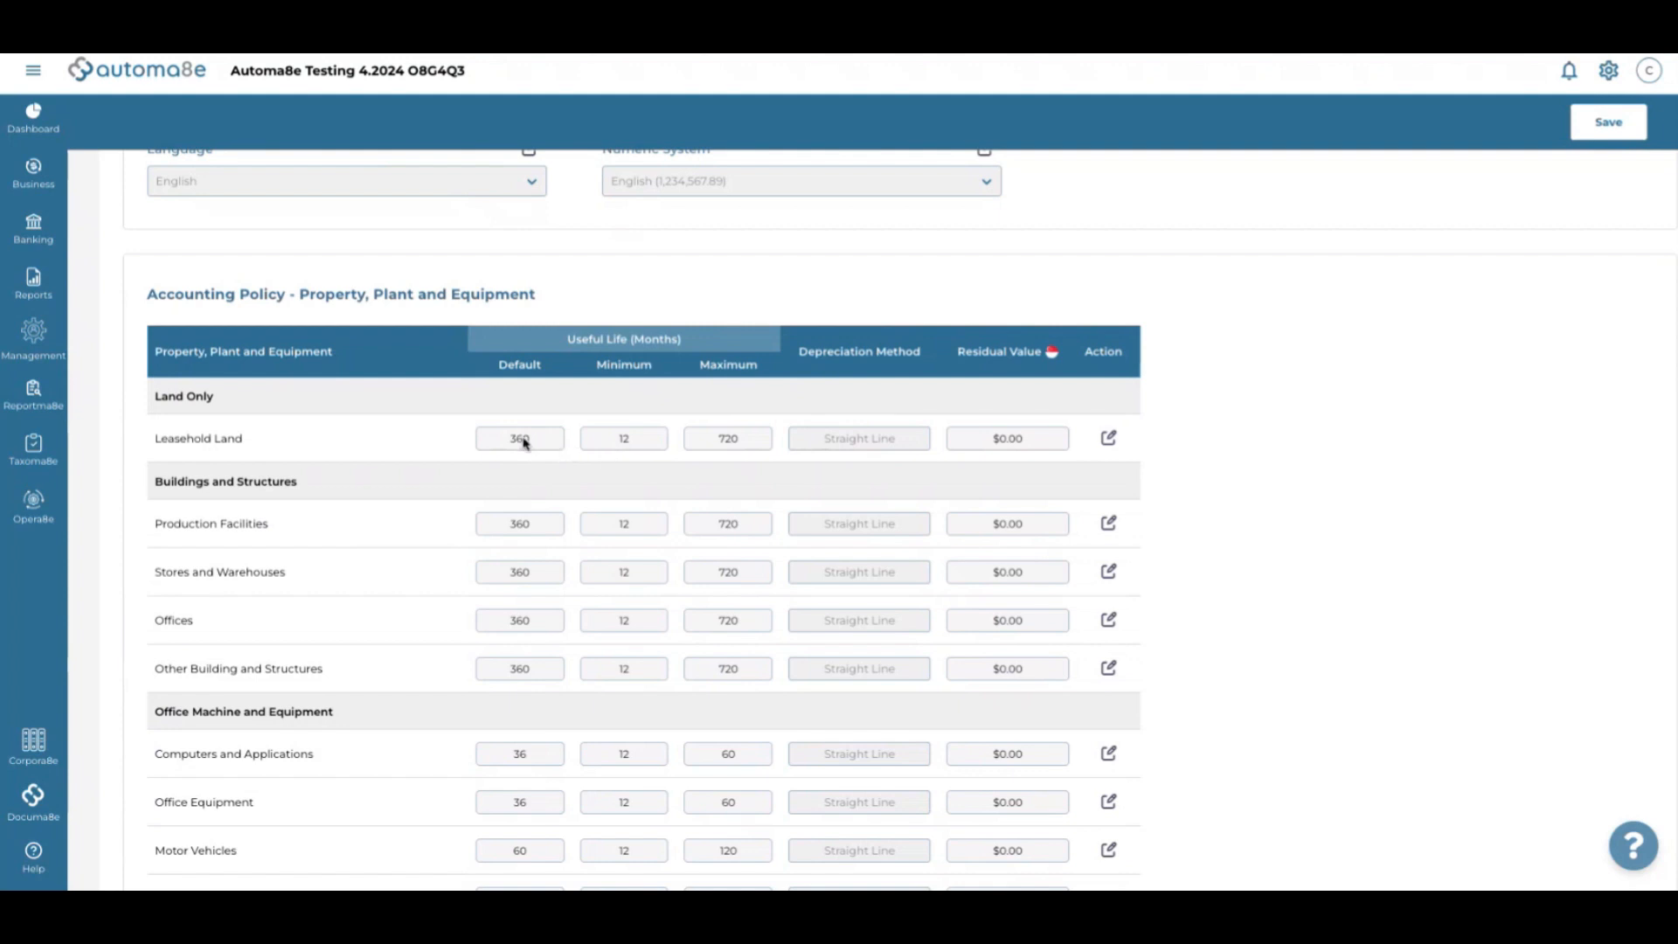
scroll(524, 443, "down", 8)
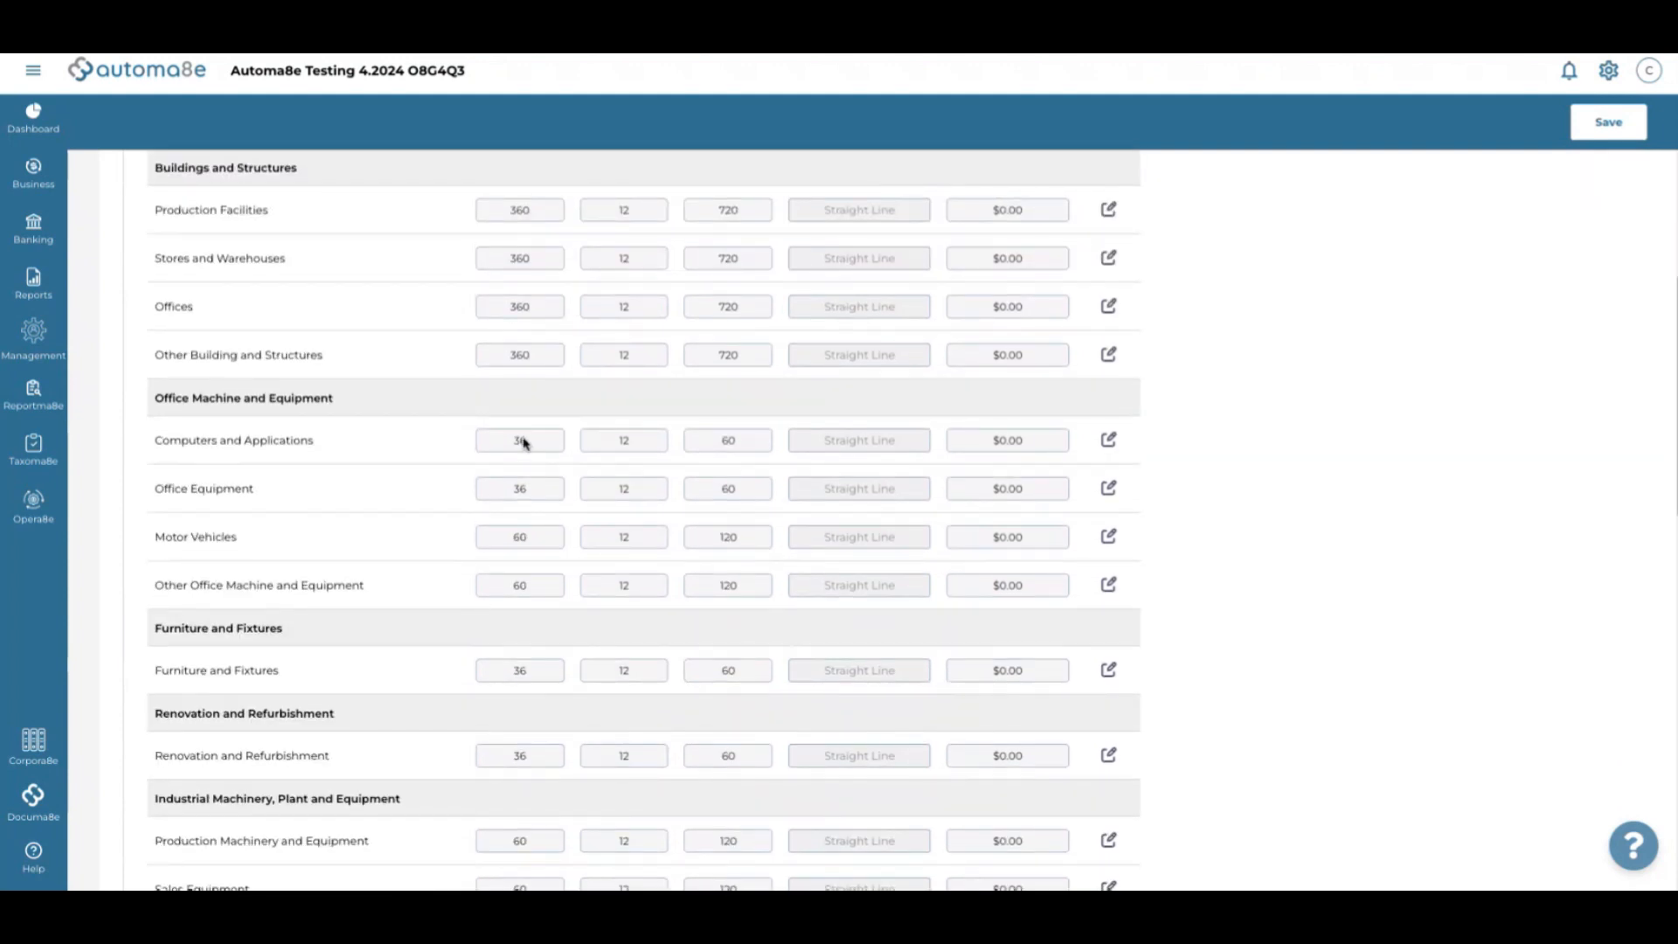
scroll(524, 443, "down", 7)
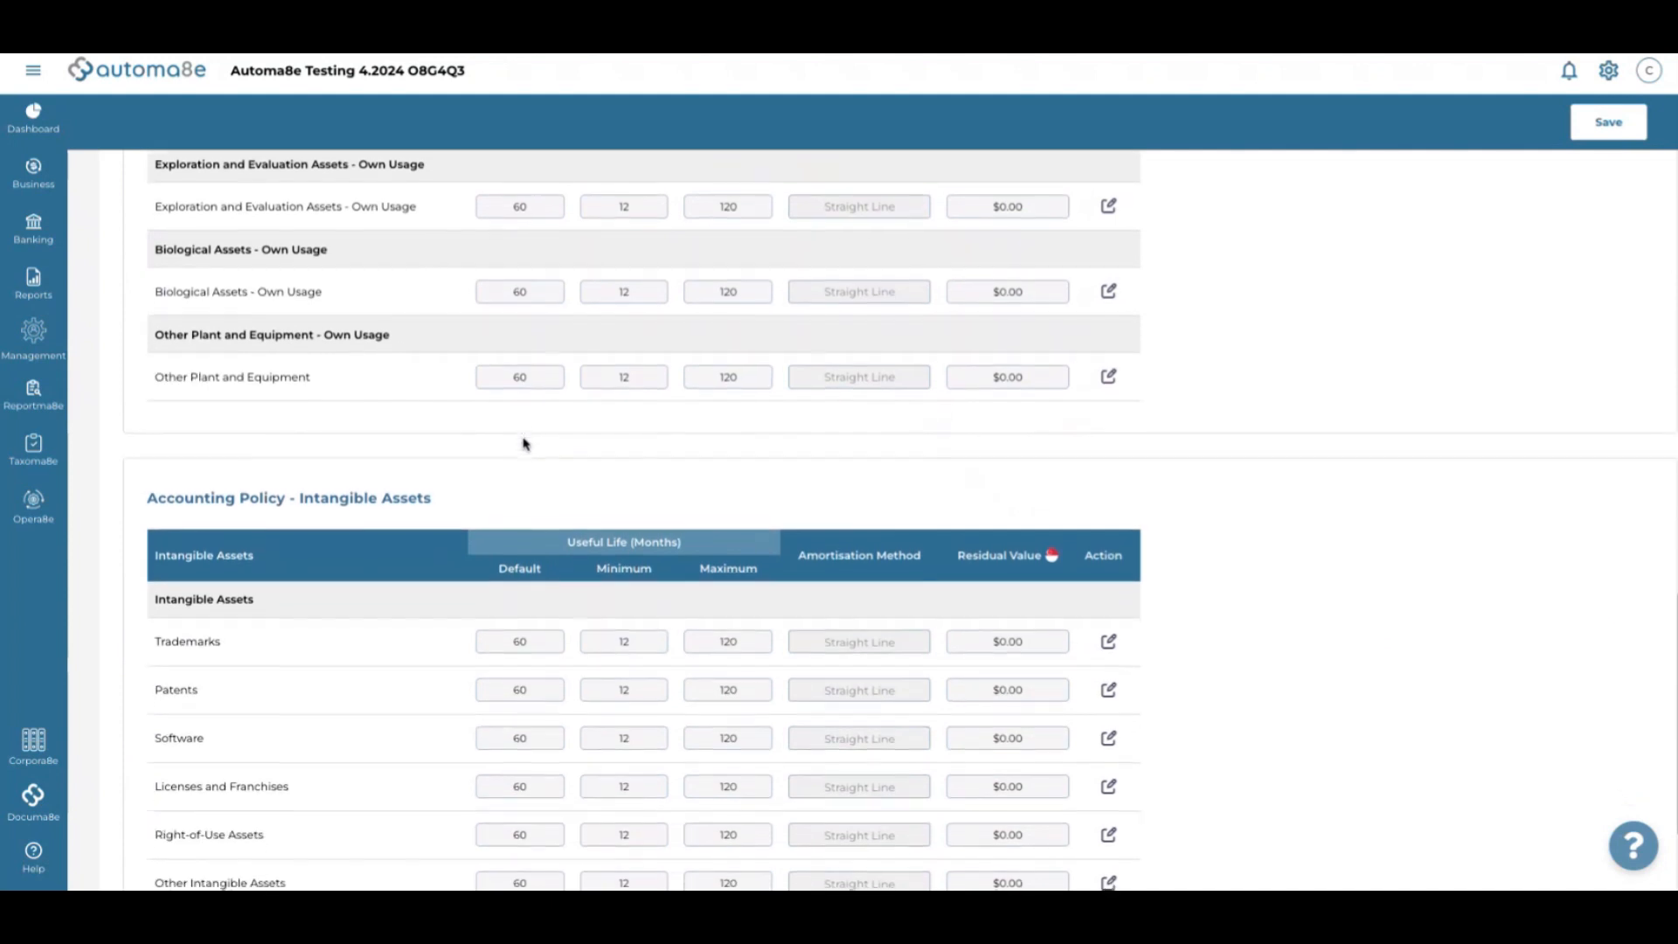
scroll(524, 443, "down", 3)
scroll(524, 444, "up", 5)
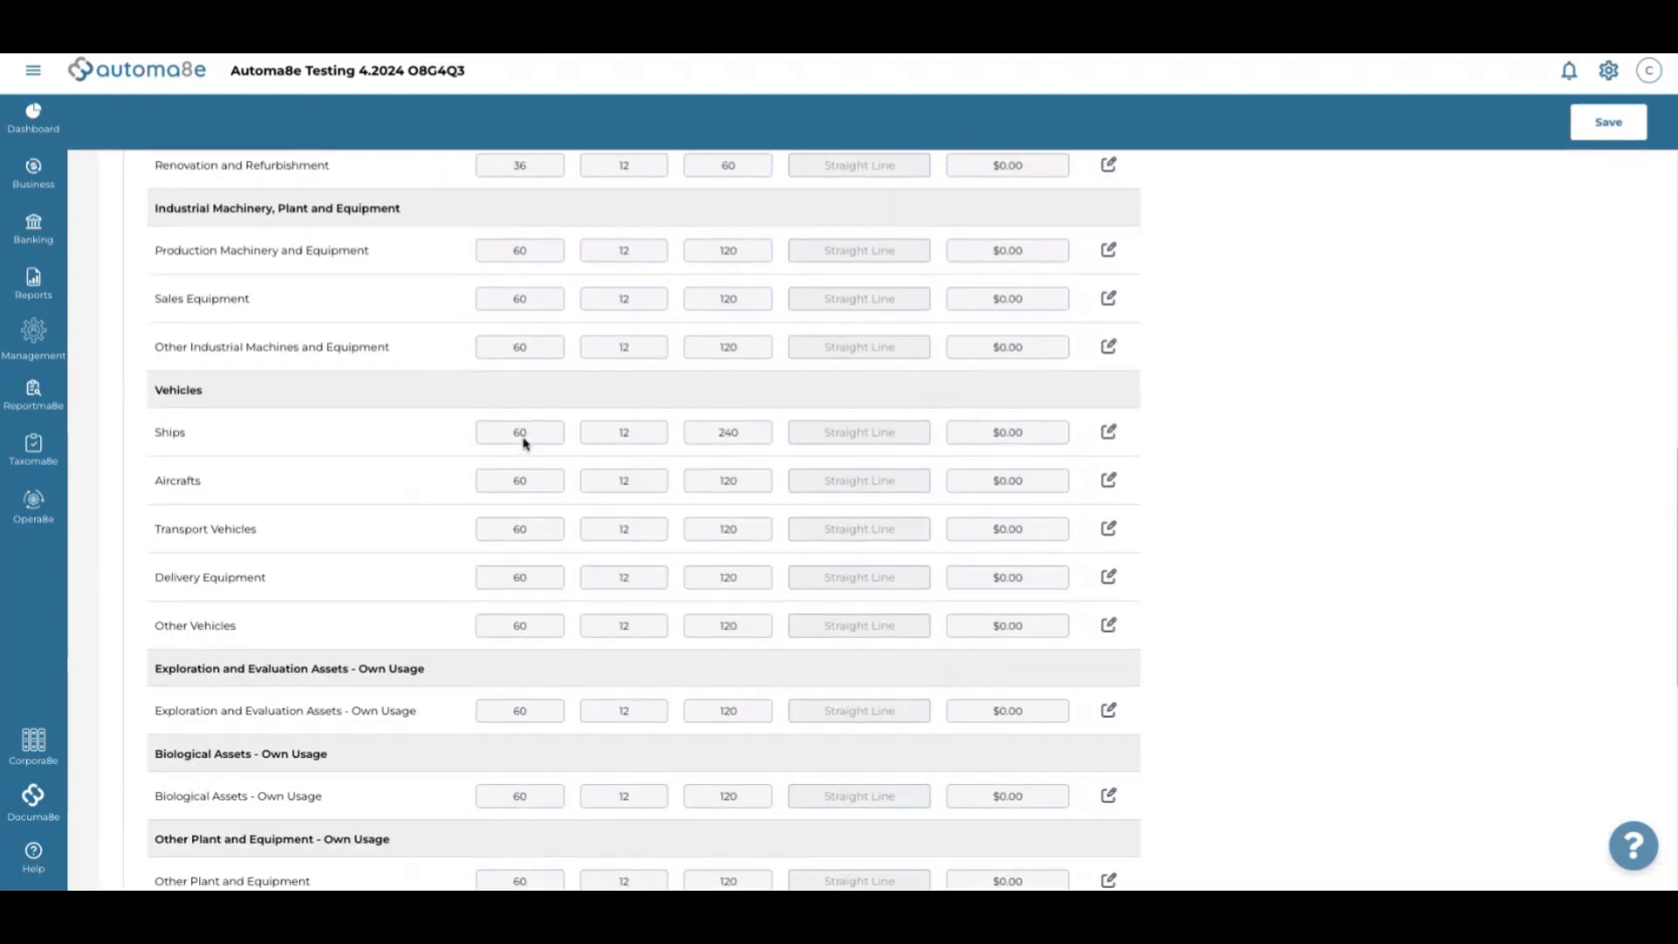
scroll(526, 444, "down", 5)
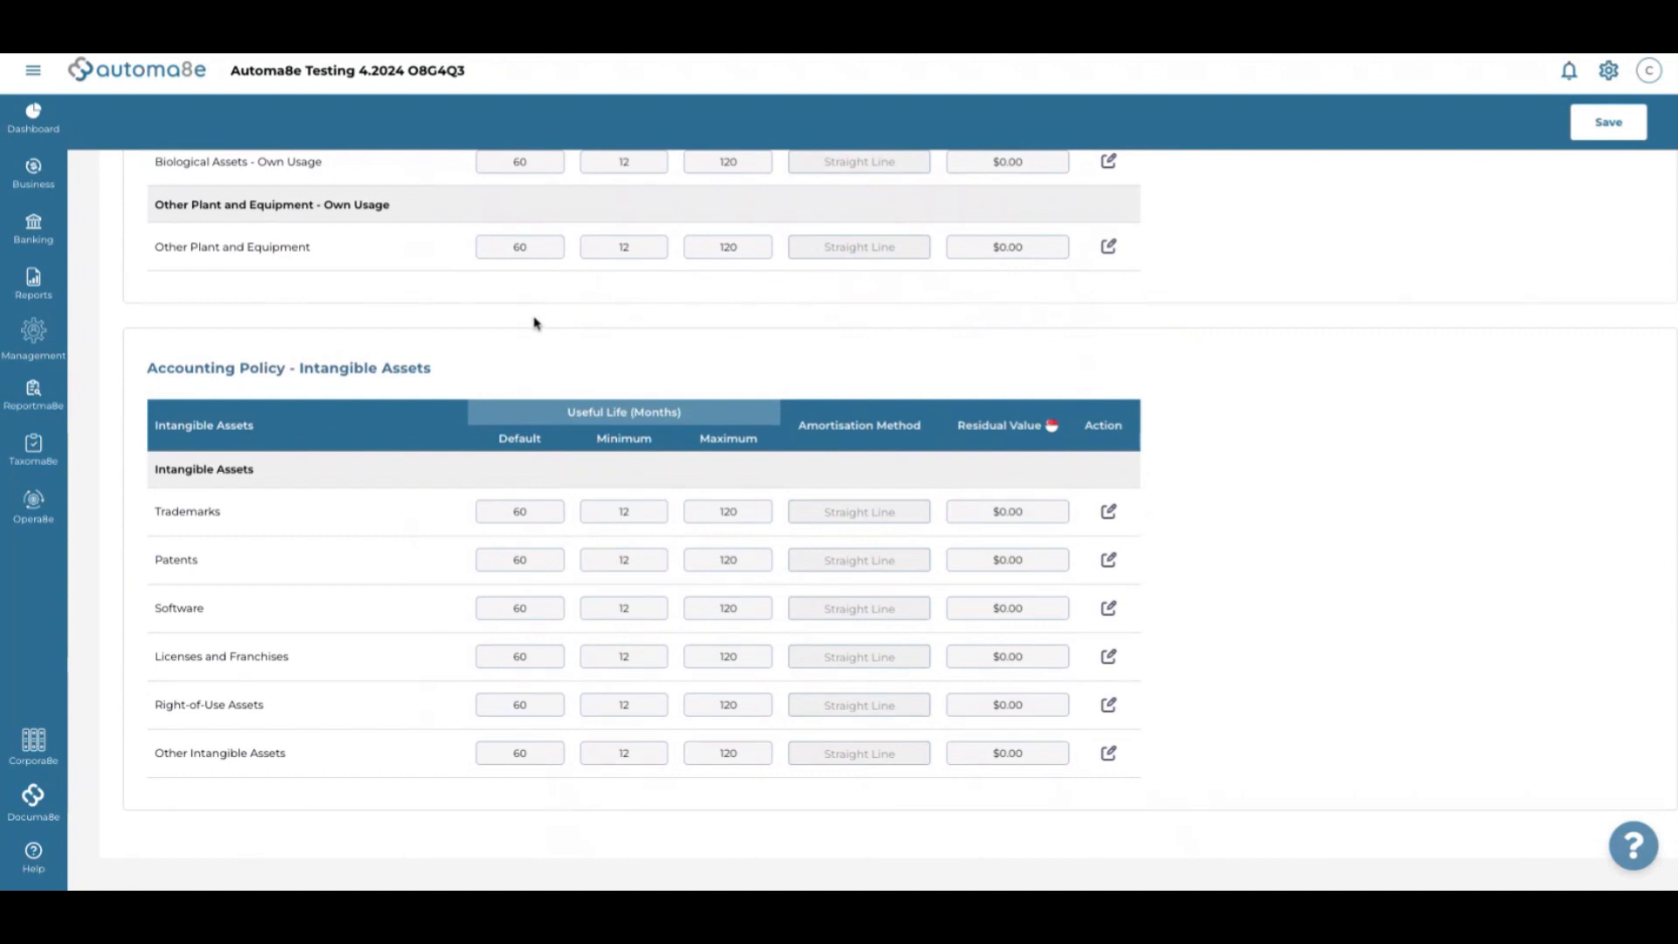
scroll(543, 666, "up", 15)
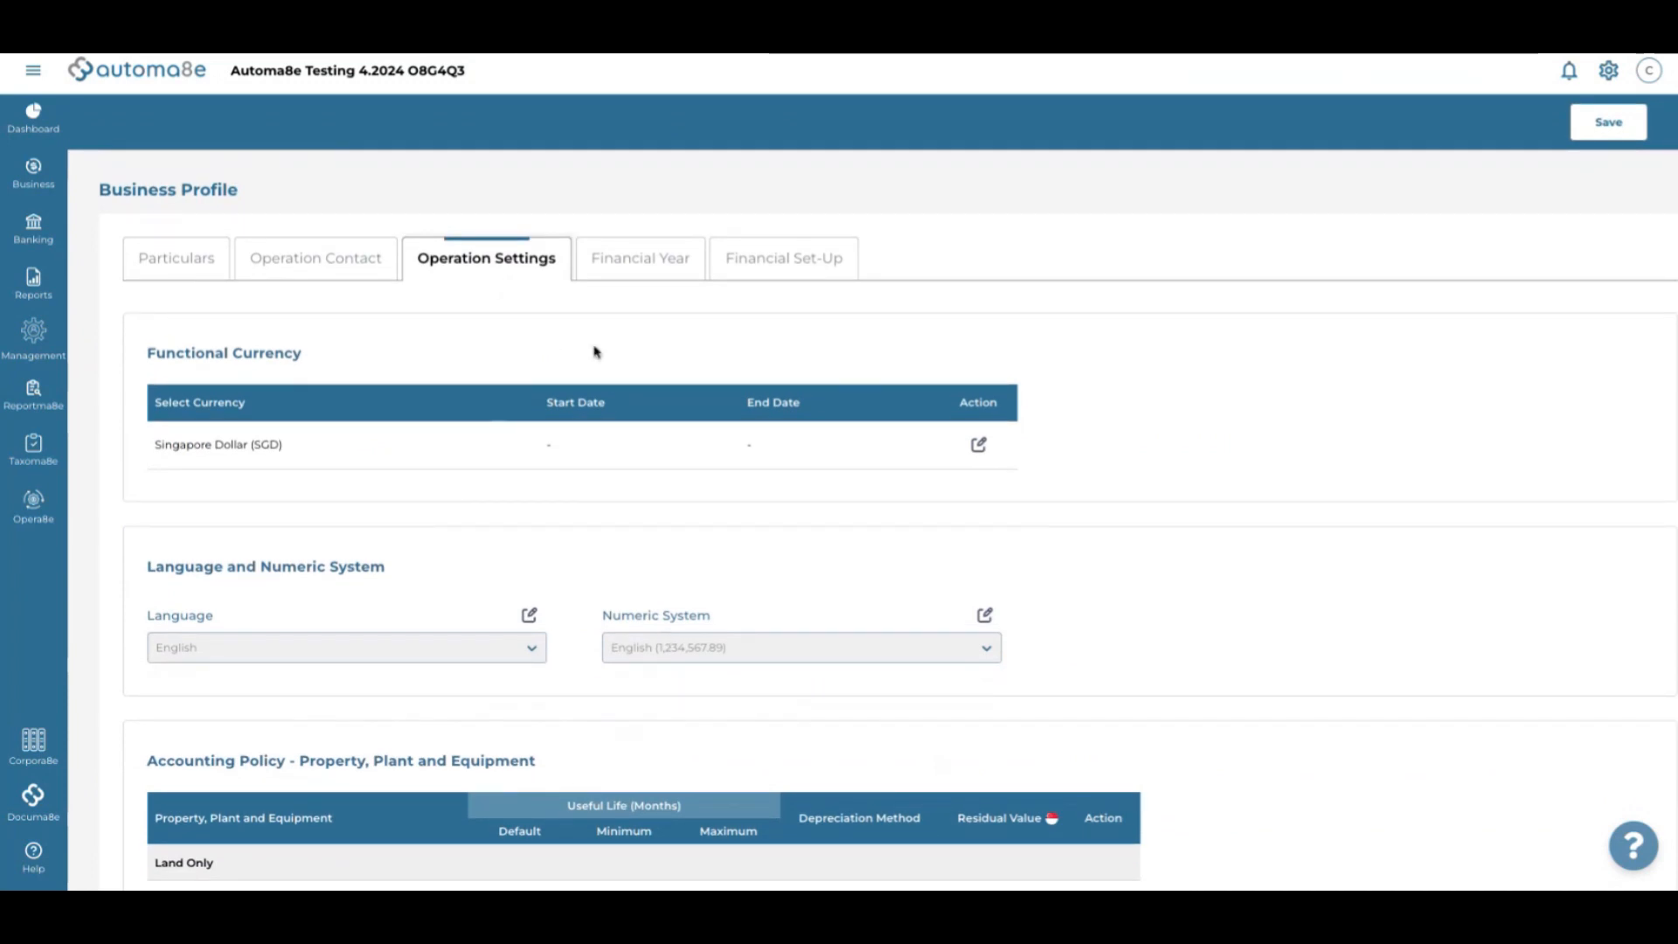
left_click(611, 267)
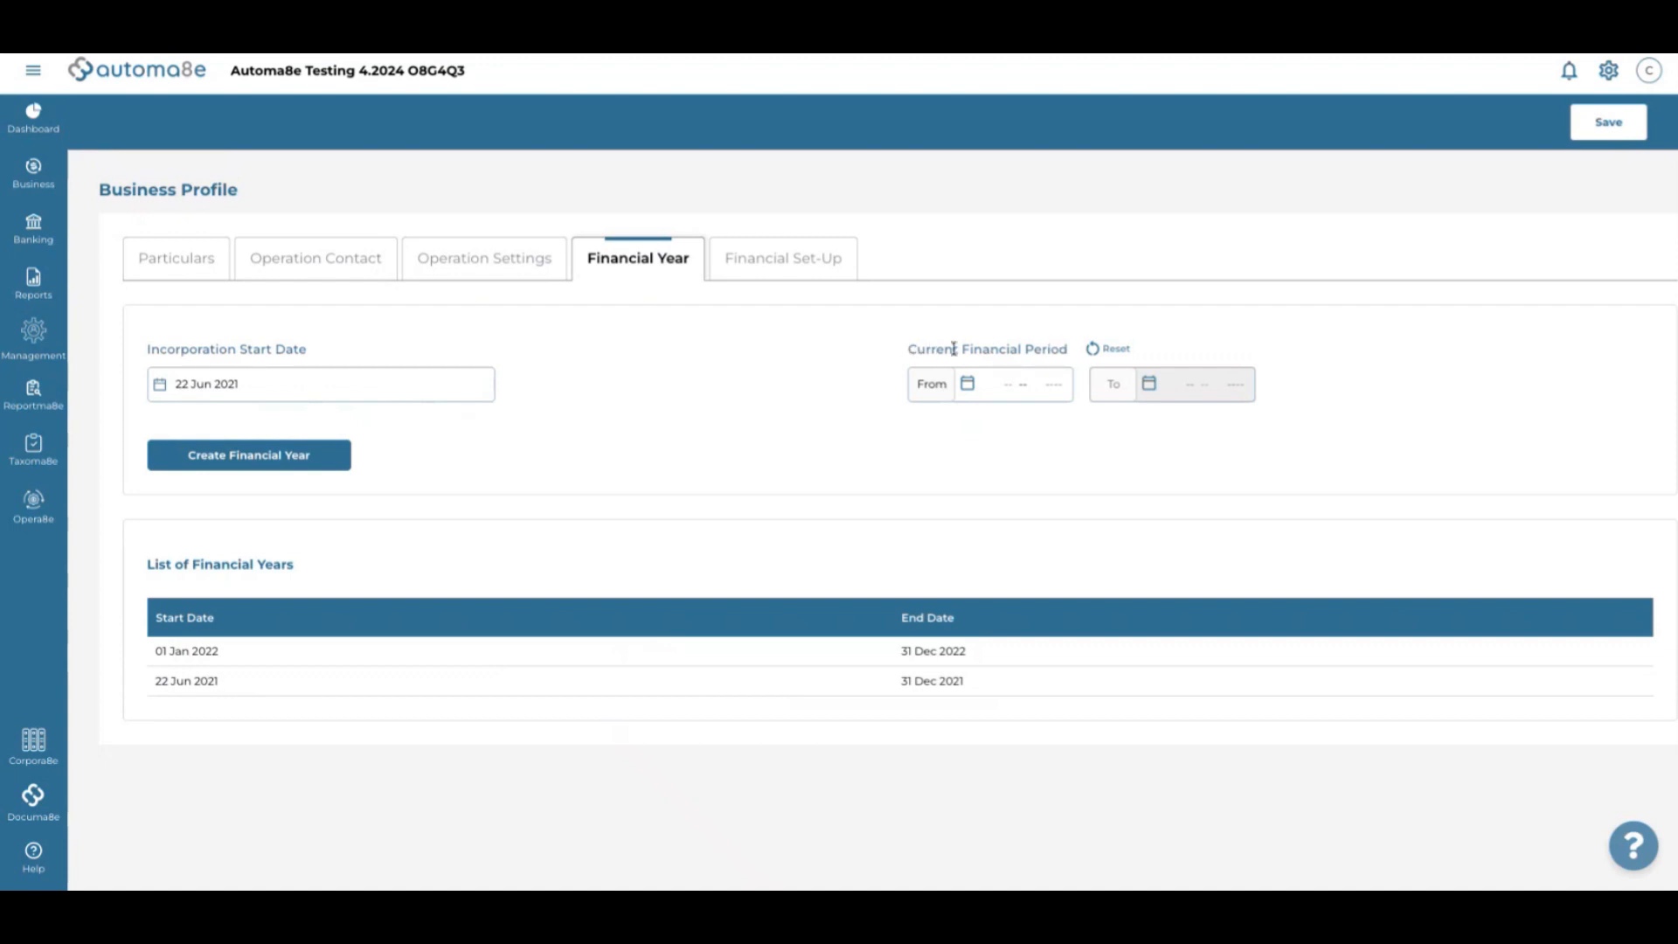
Set the Current Financial Period start date to 01 Jun 2023
left_click_drag(909, 349, 1064, 347)
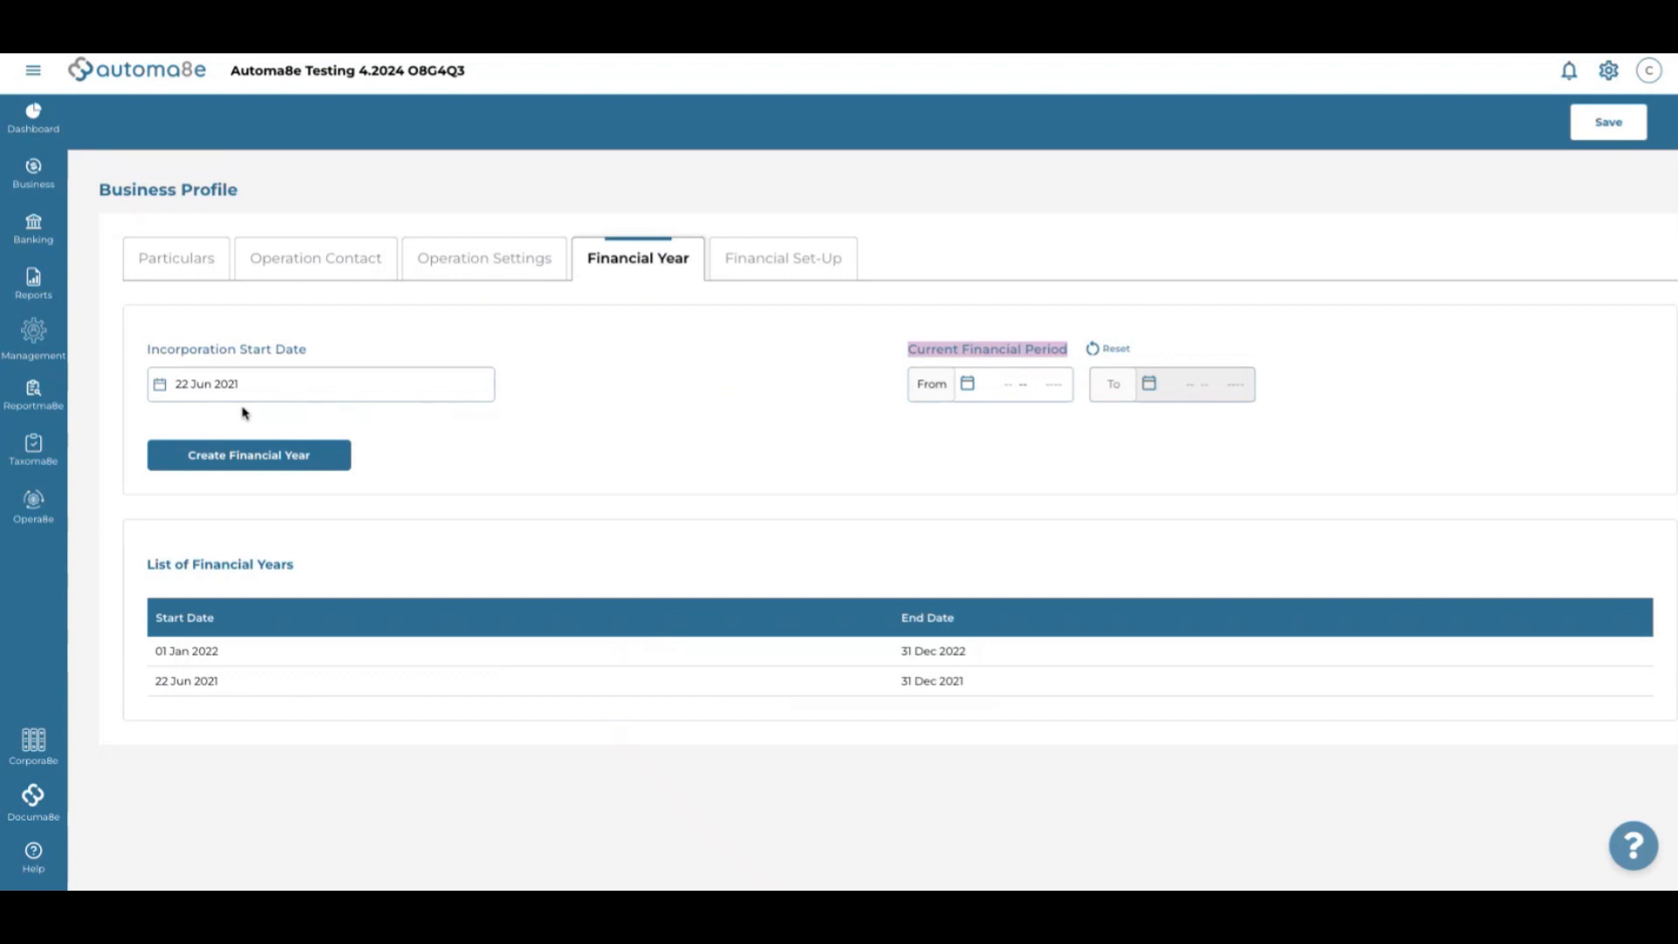
left_click(977, 385)
left_click(928, 420)
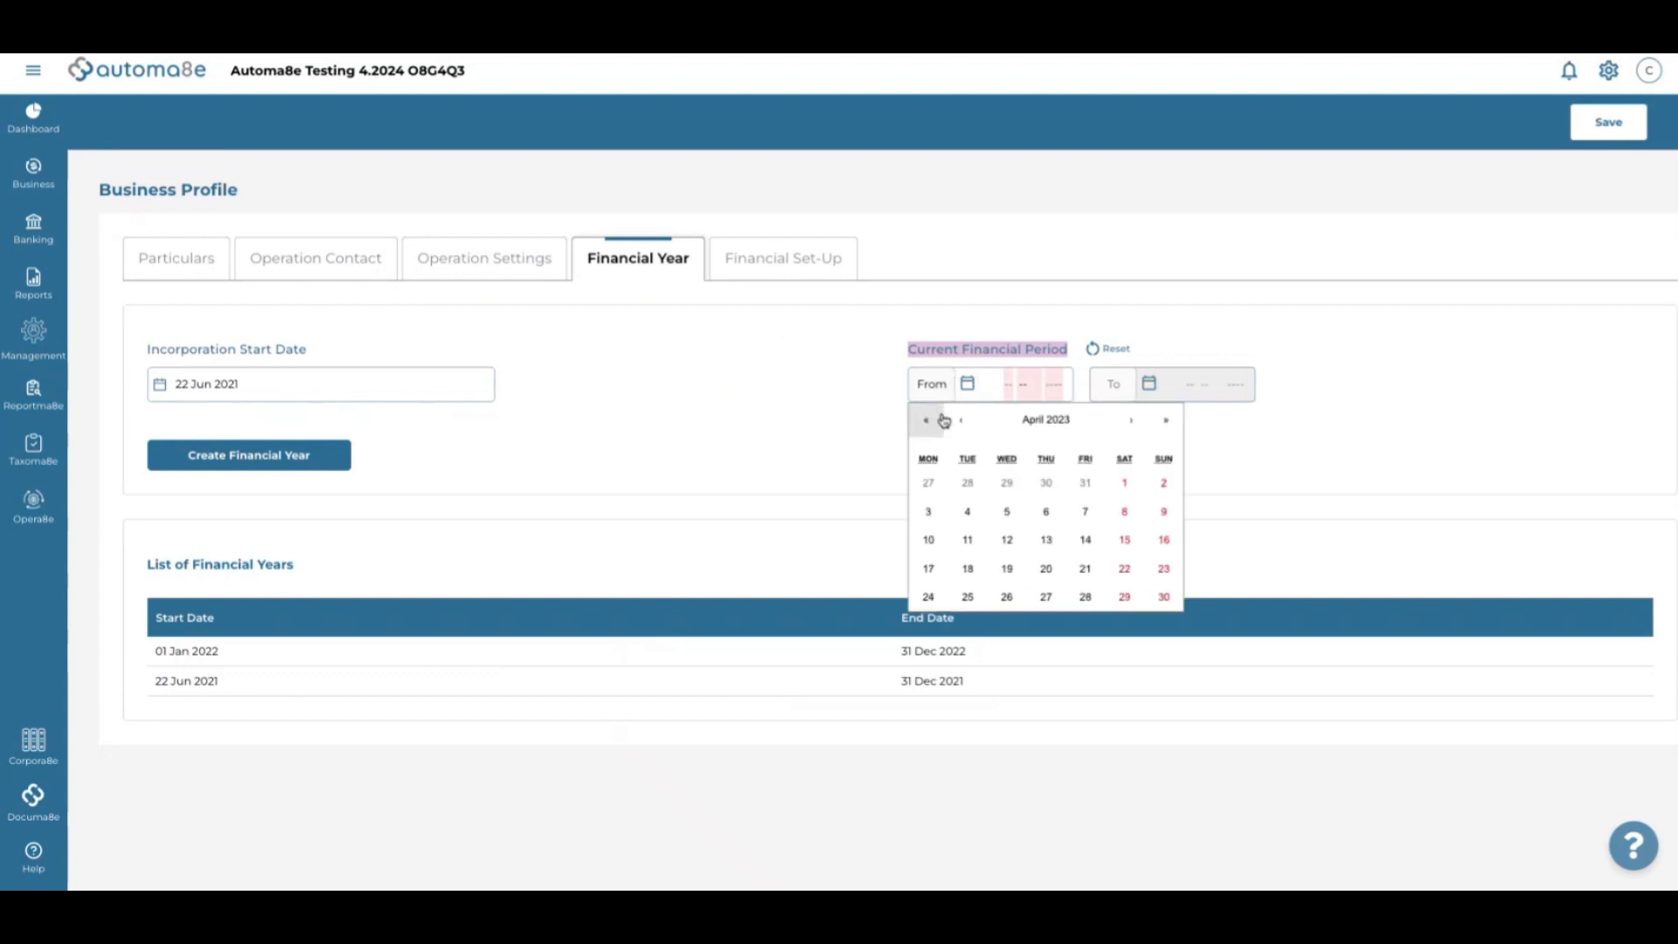
left_click(1136, 422)
left_click(1137, 422)
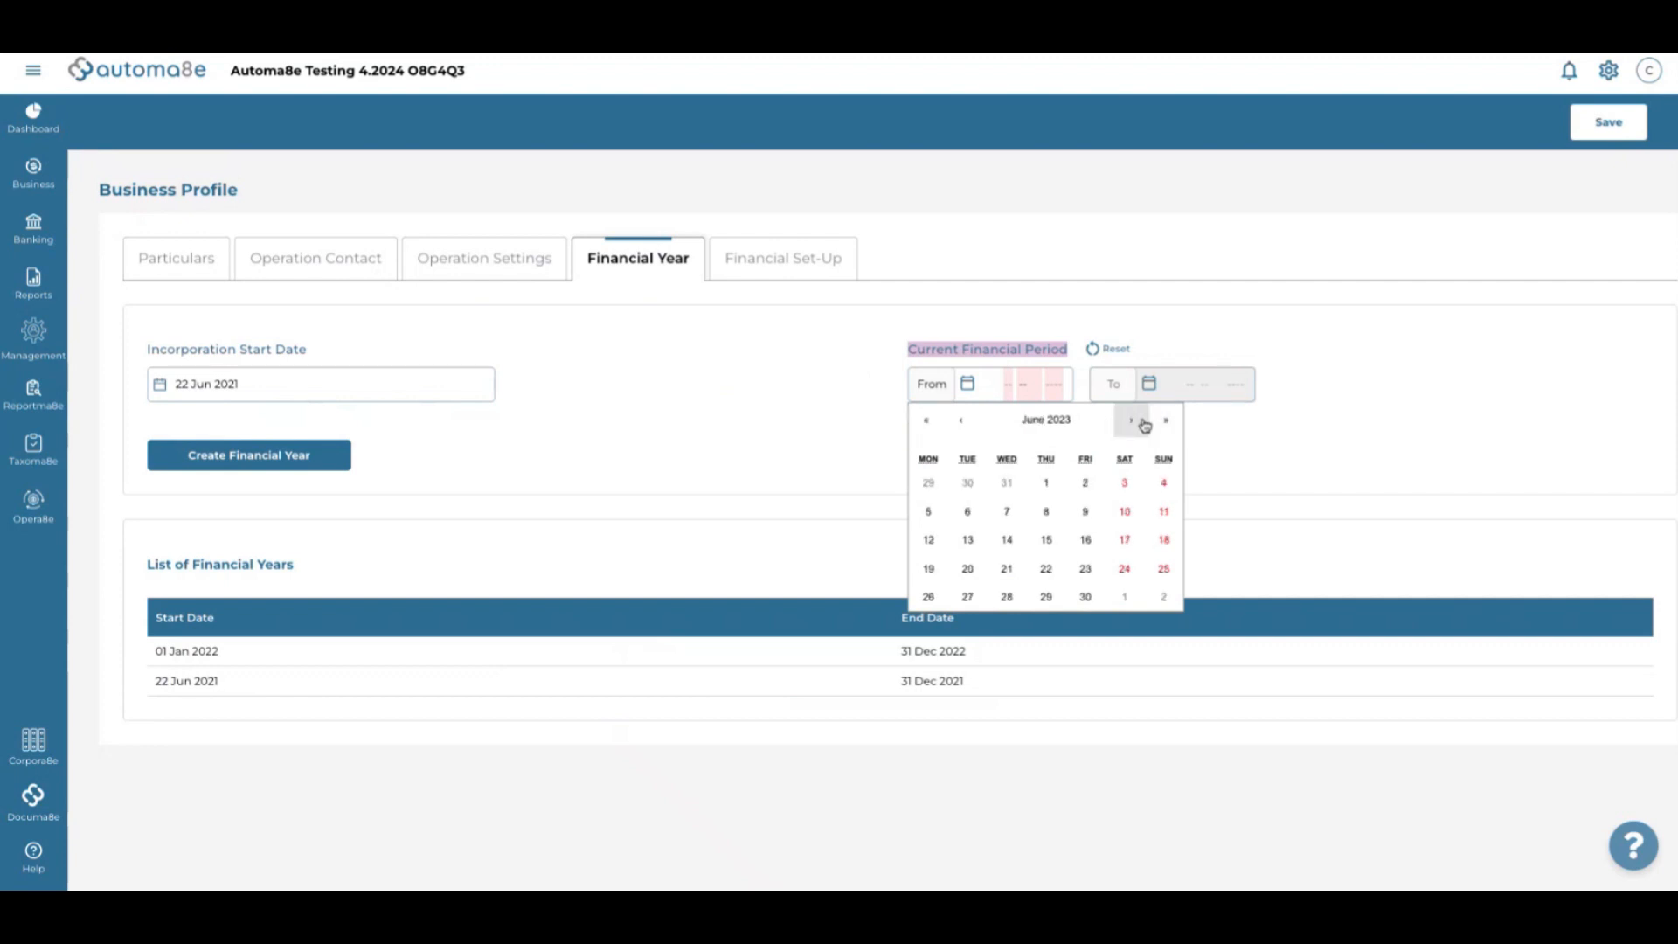
left_click(1049, 481)
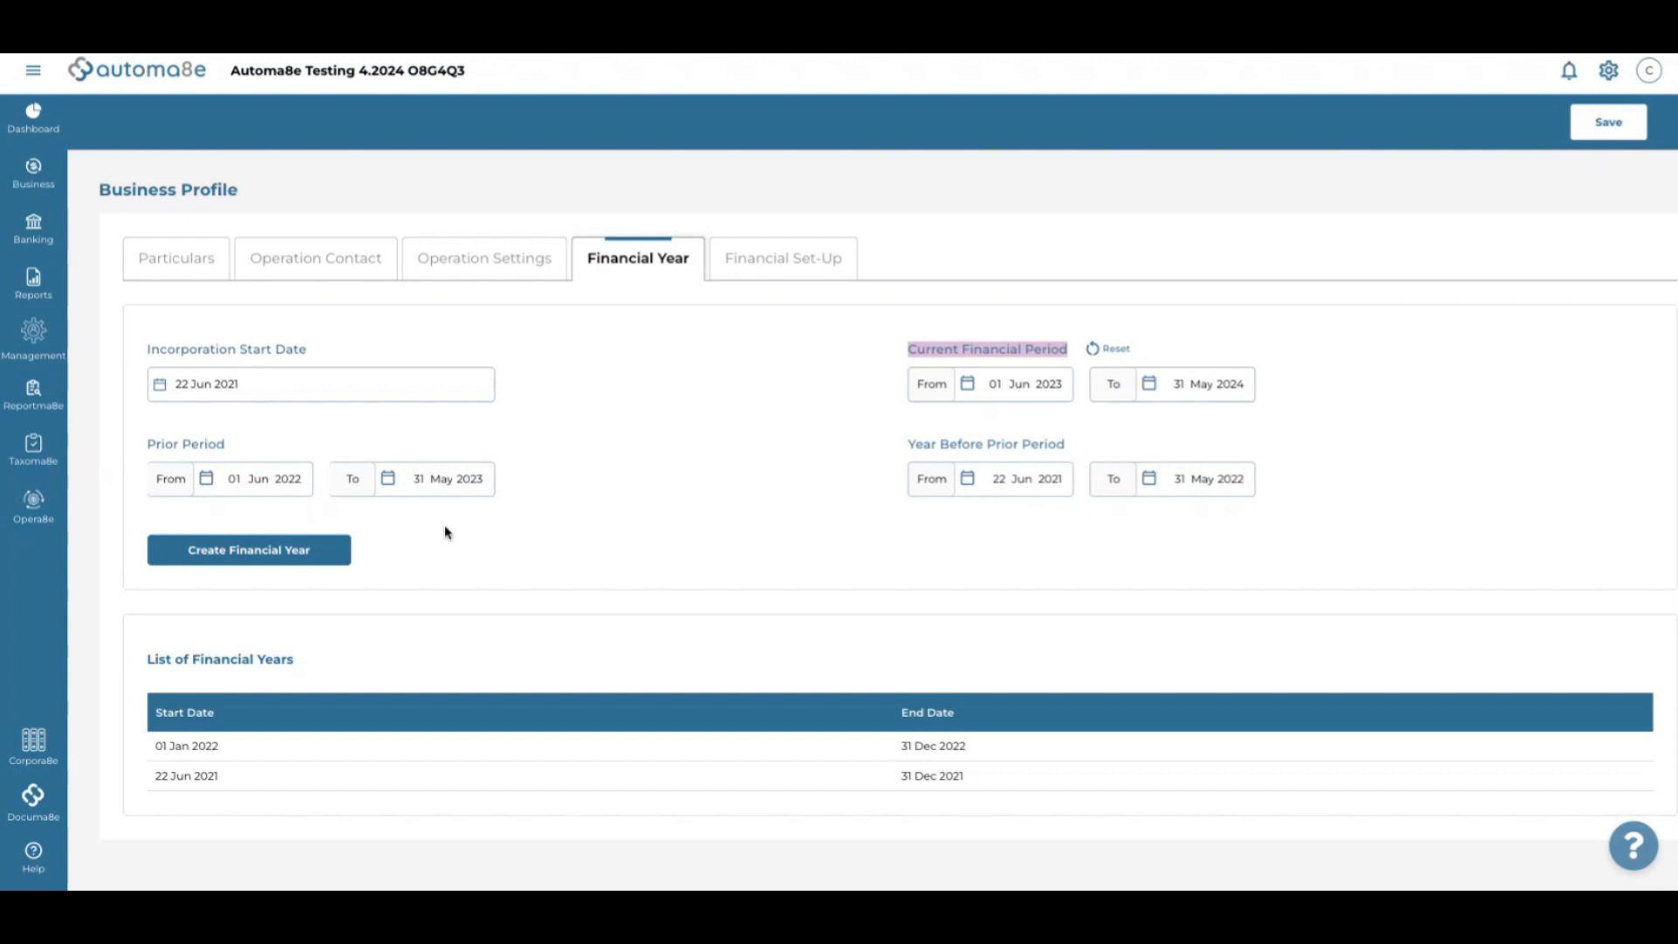
Create the 01 Jun 2023–31 May 2024 financial year and go to Financial Set-Up
left_click(317, 551)
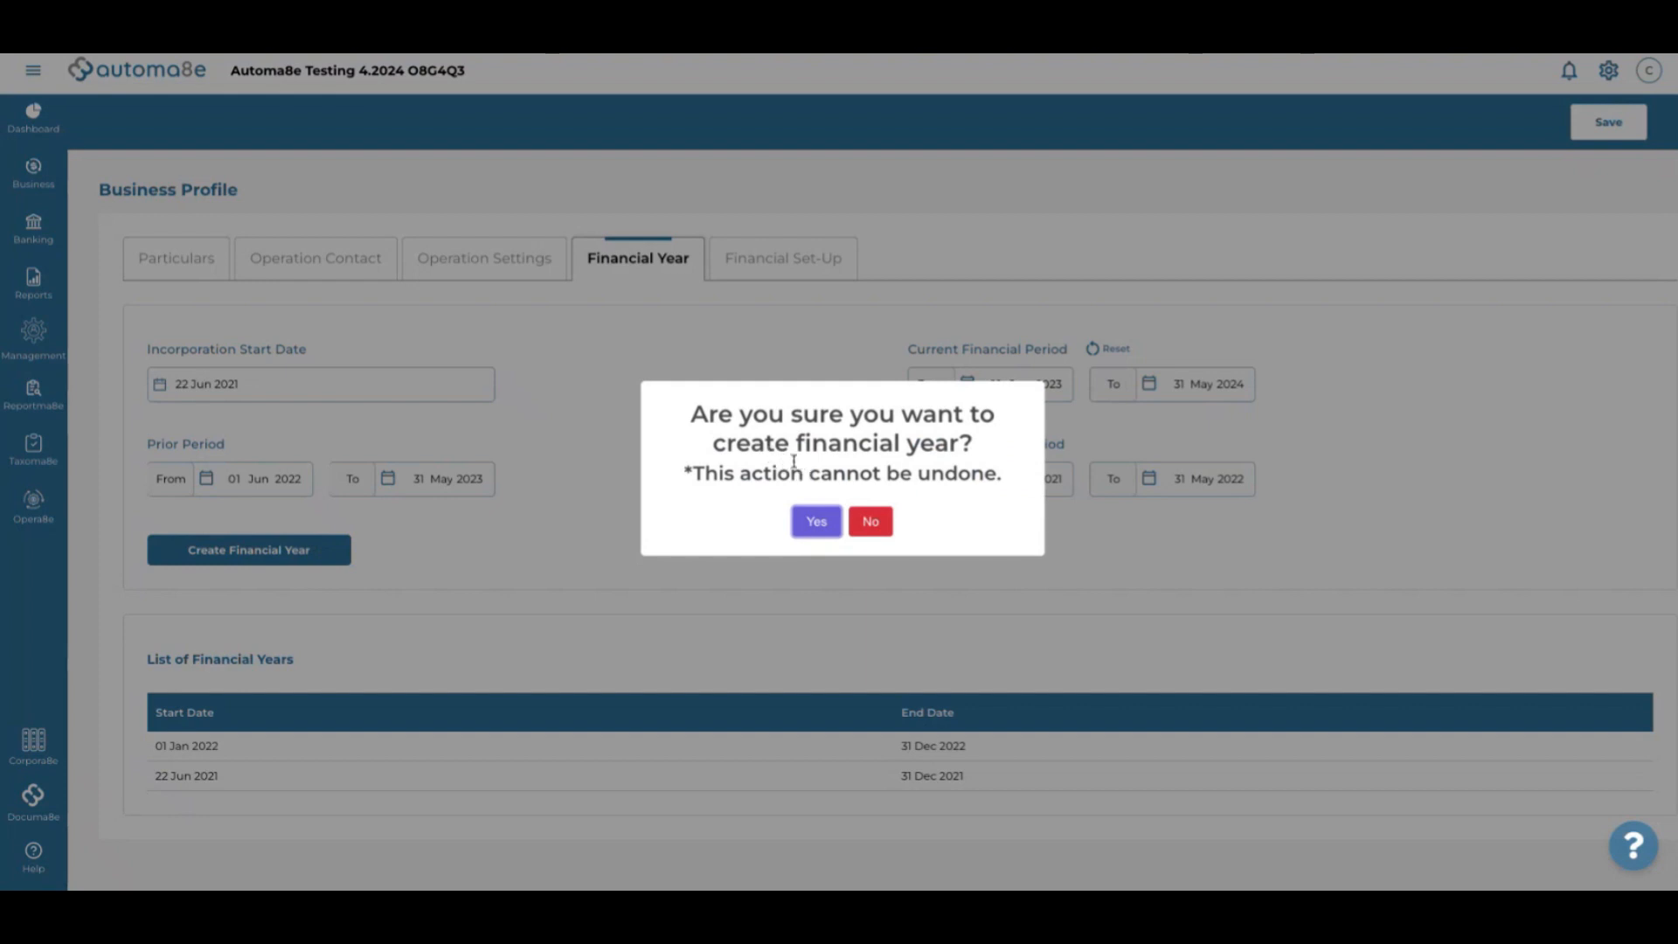
left_click(817, 523)
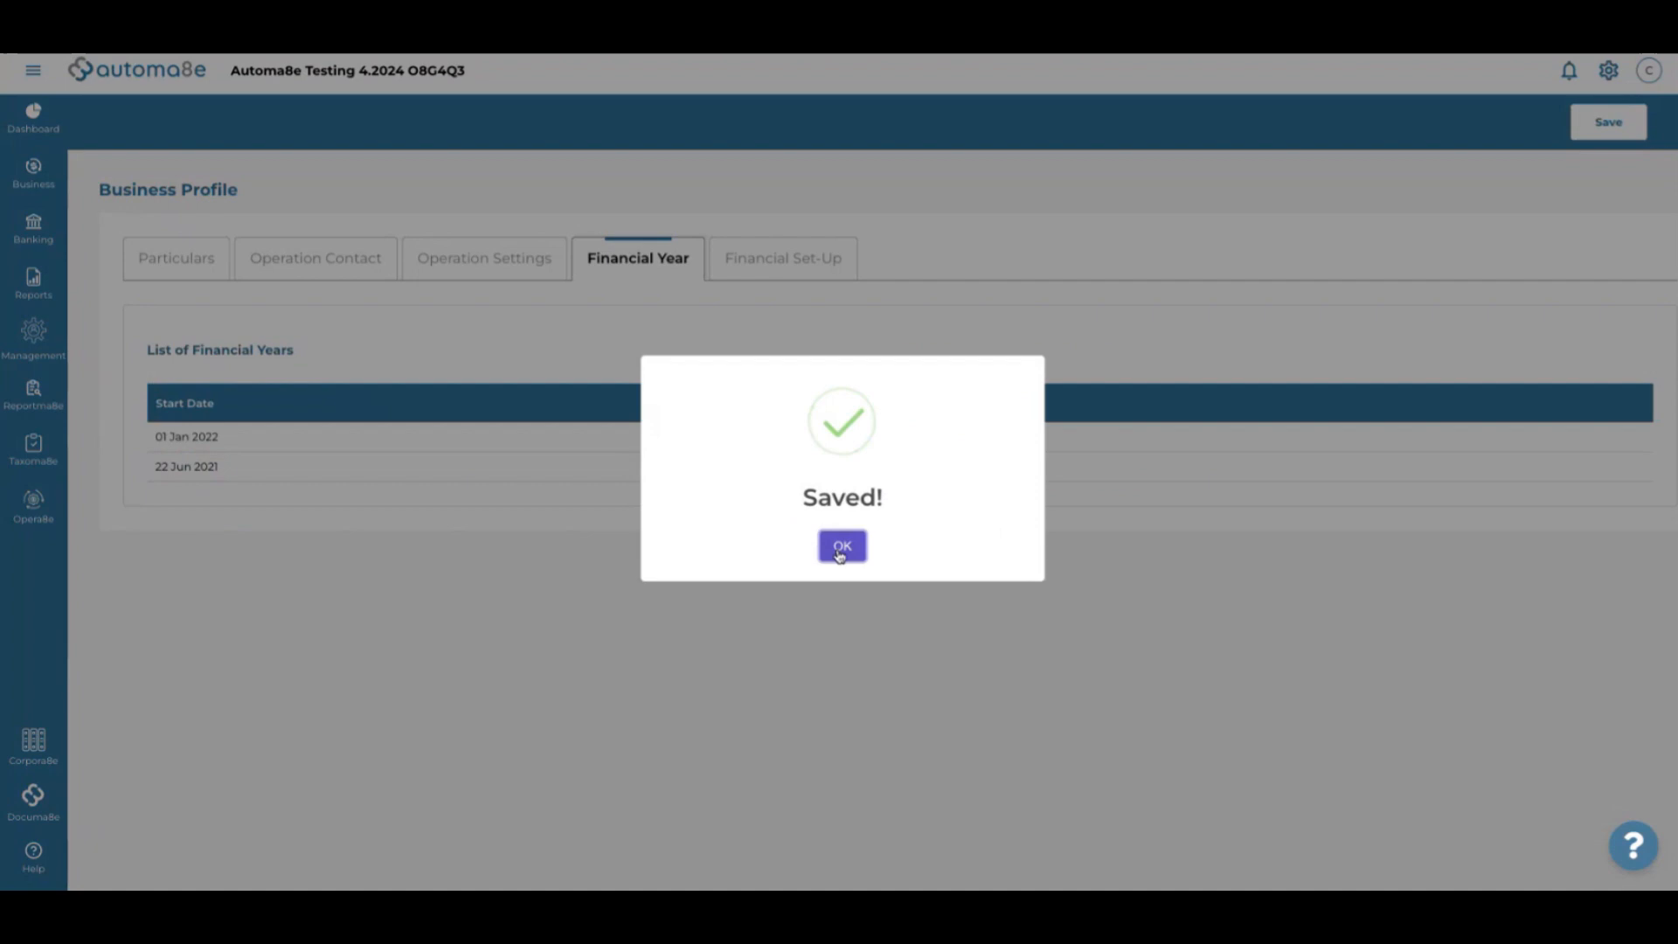
left_click(842, 548)
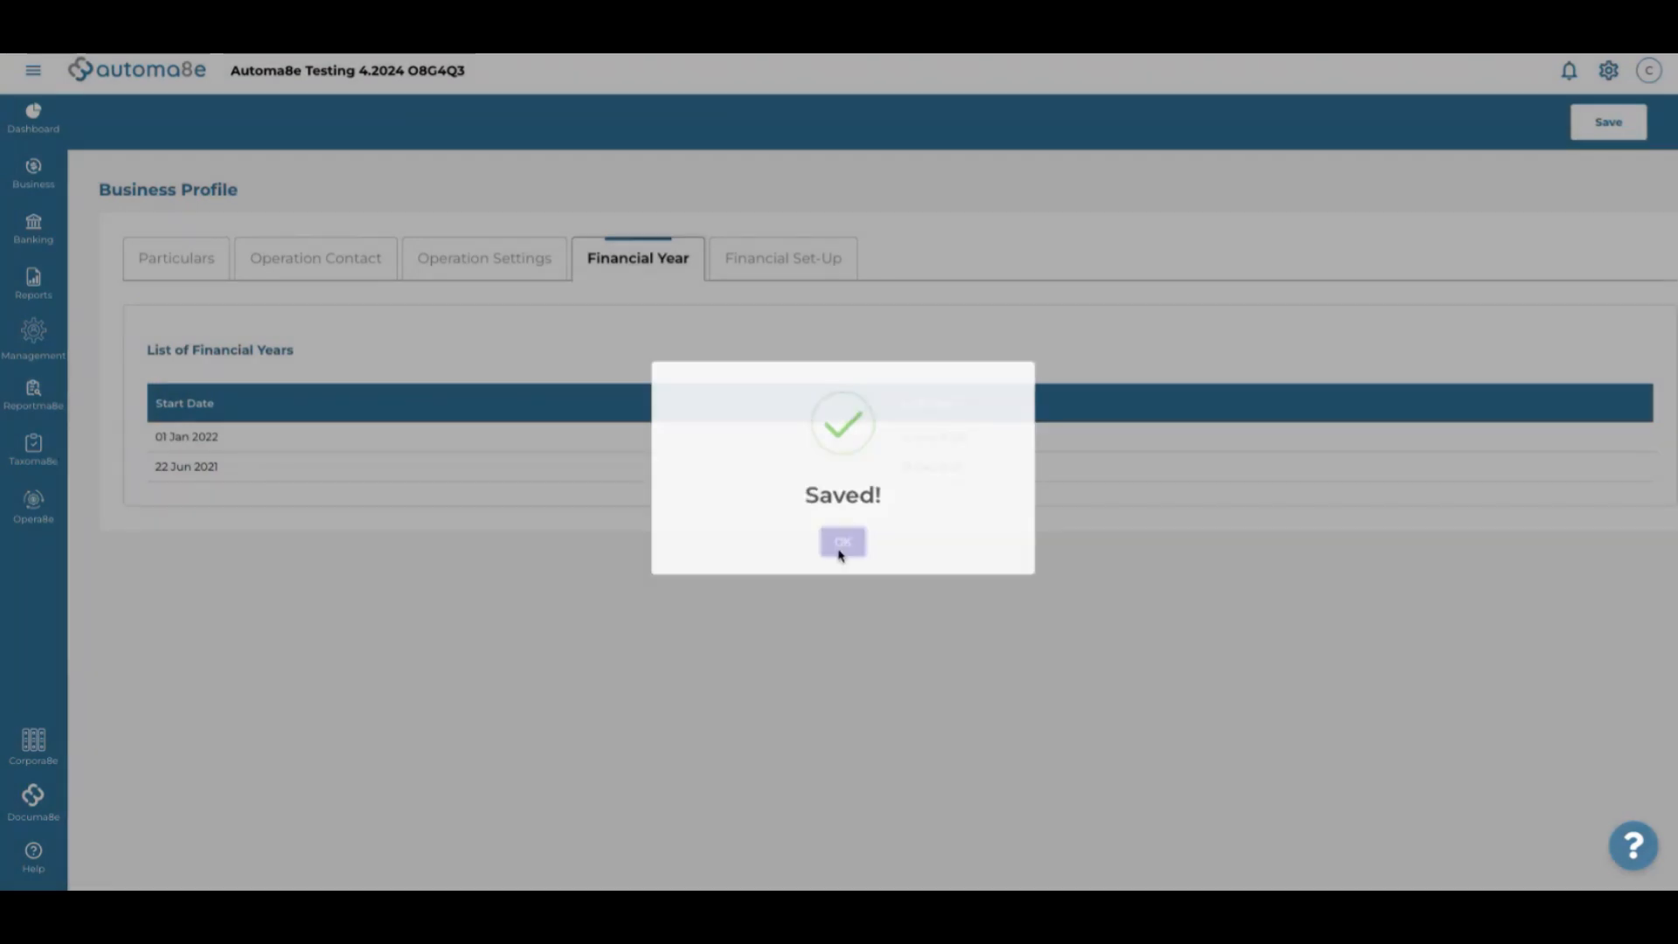
left_click(774, 264)
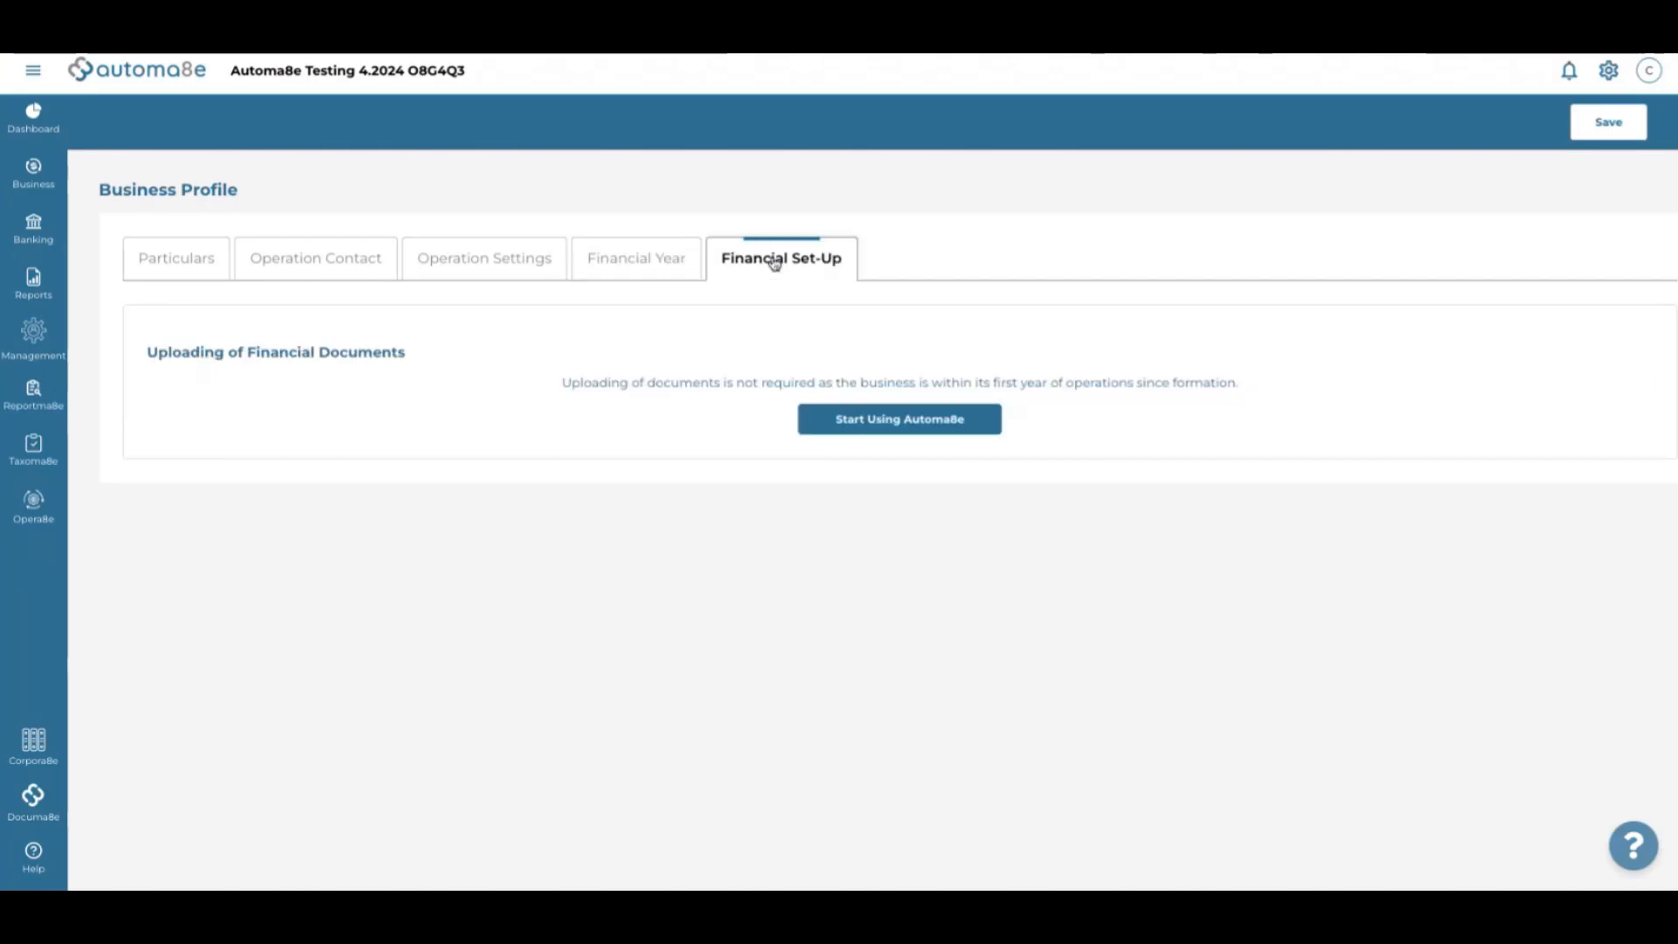
Start accounts onboarding from the Financial Set-Up page, producing a Pending onboarding summary
scroll(747, 404, "down", 2)
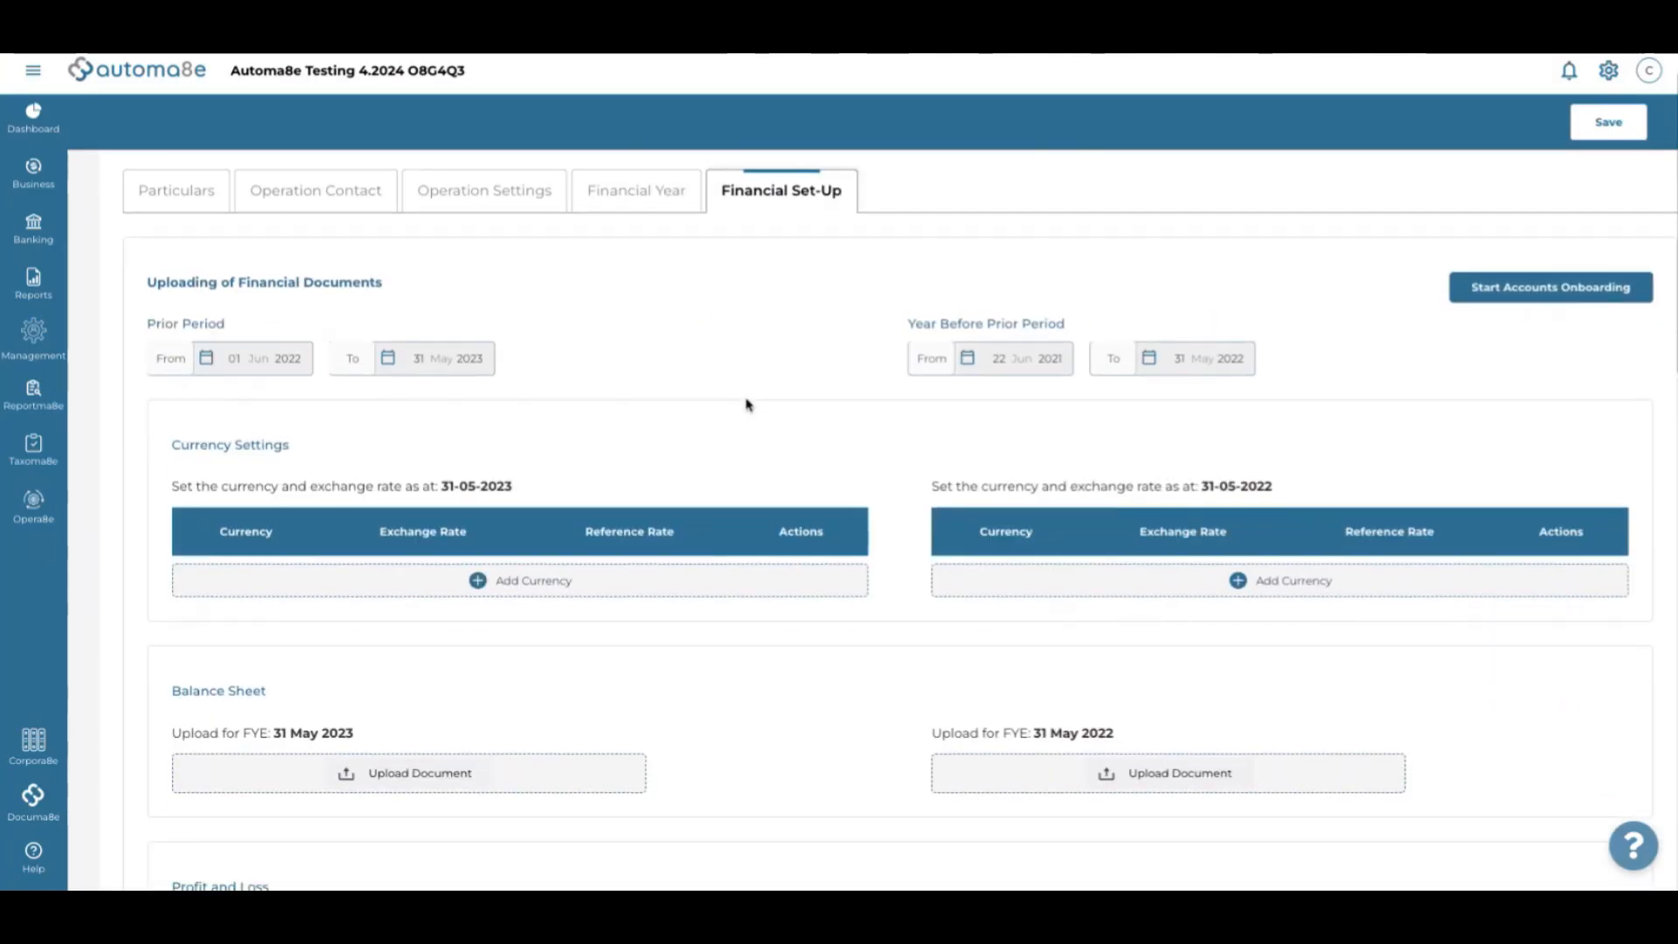
scroll(747, 403, "up", 1)
scroll(747, 404, "down", 2)
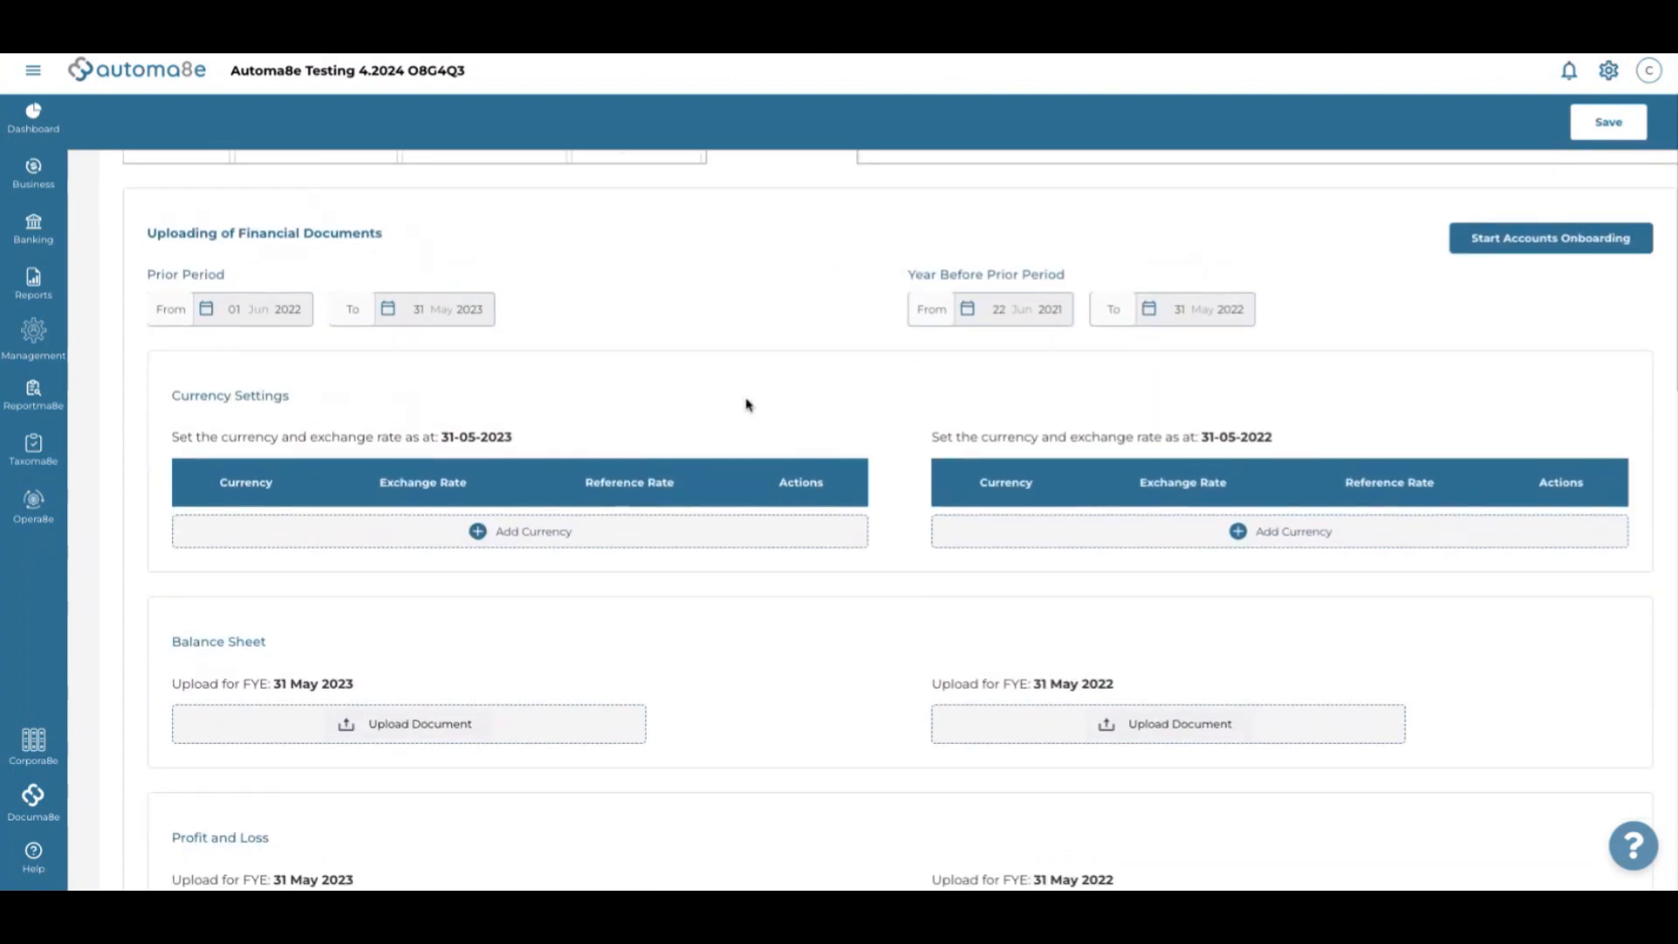
scroll(748, 403, "up", 1)
scroll(748, 403, "up", 1)
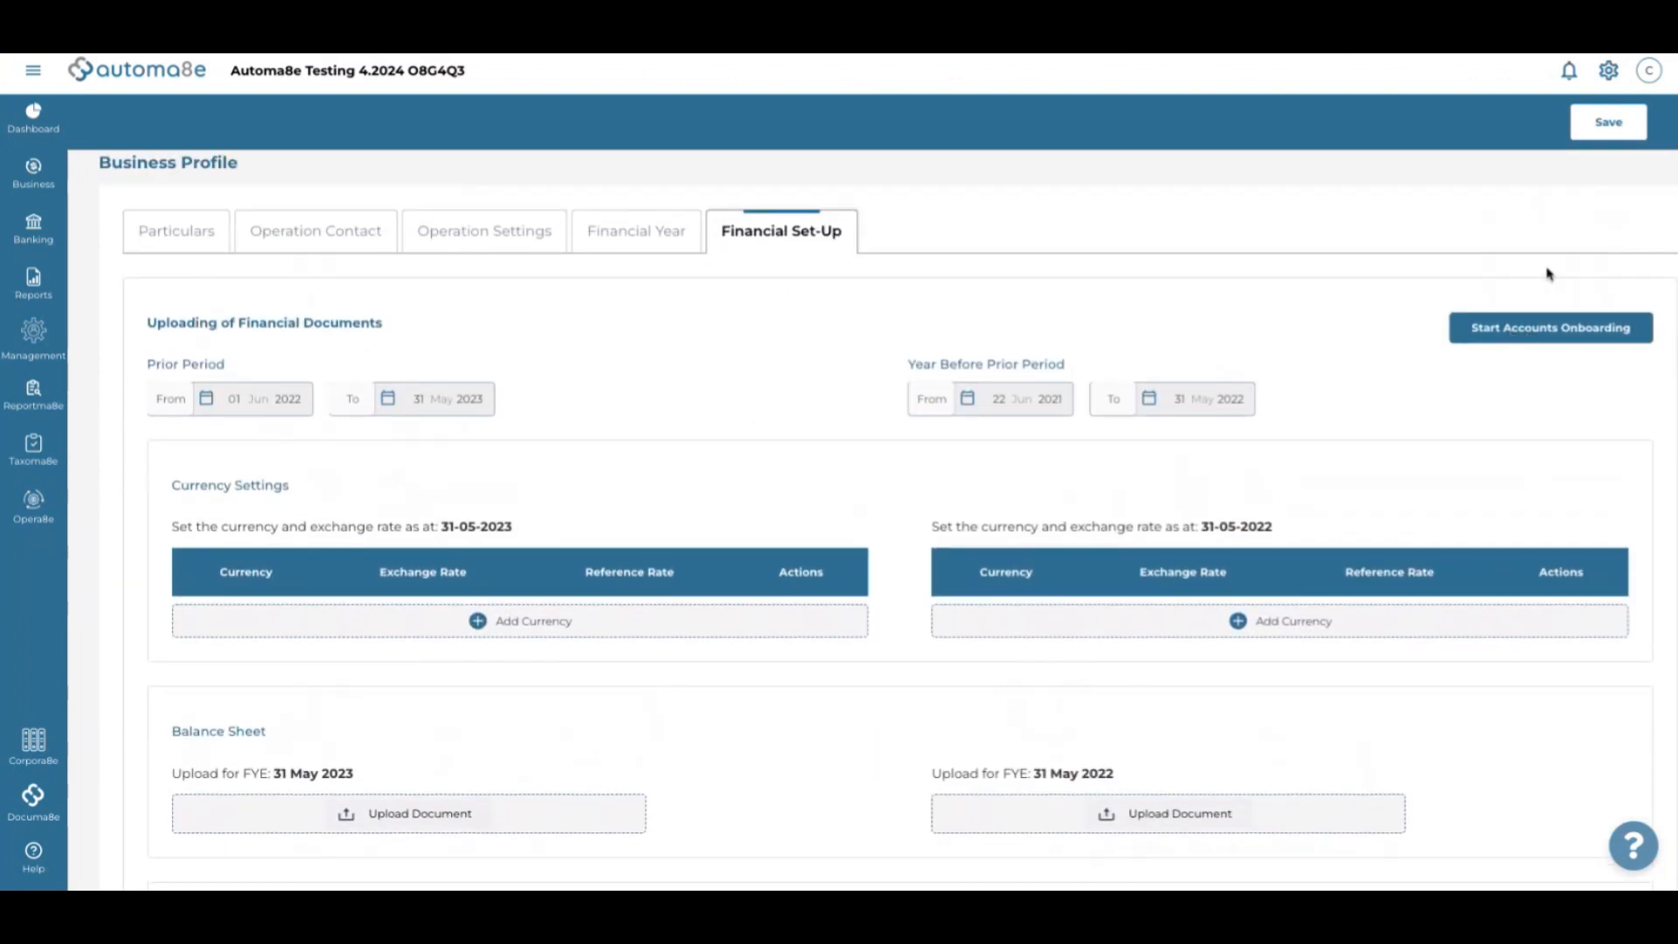
left_click(1549, 330)
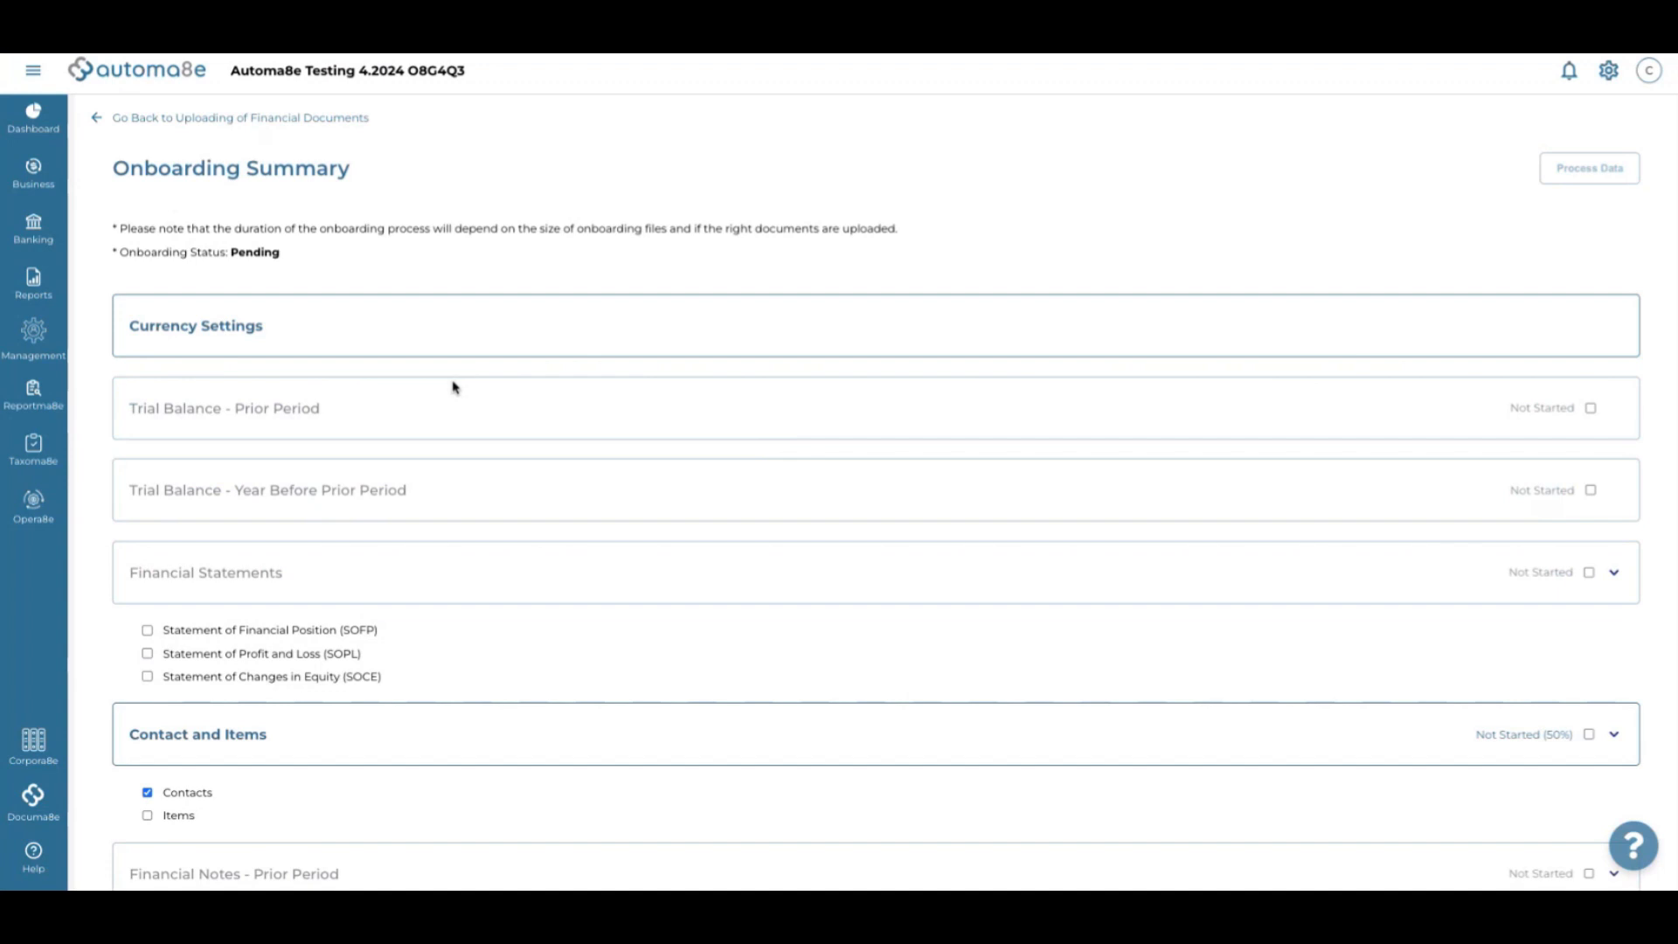
Upload Trial Balance FY2023.xlsx from Desktop > Luhn Pte Ltd as the prior-period trial balance
left_click(1591, 409)
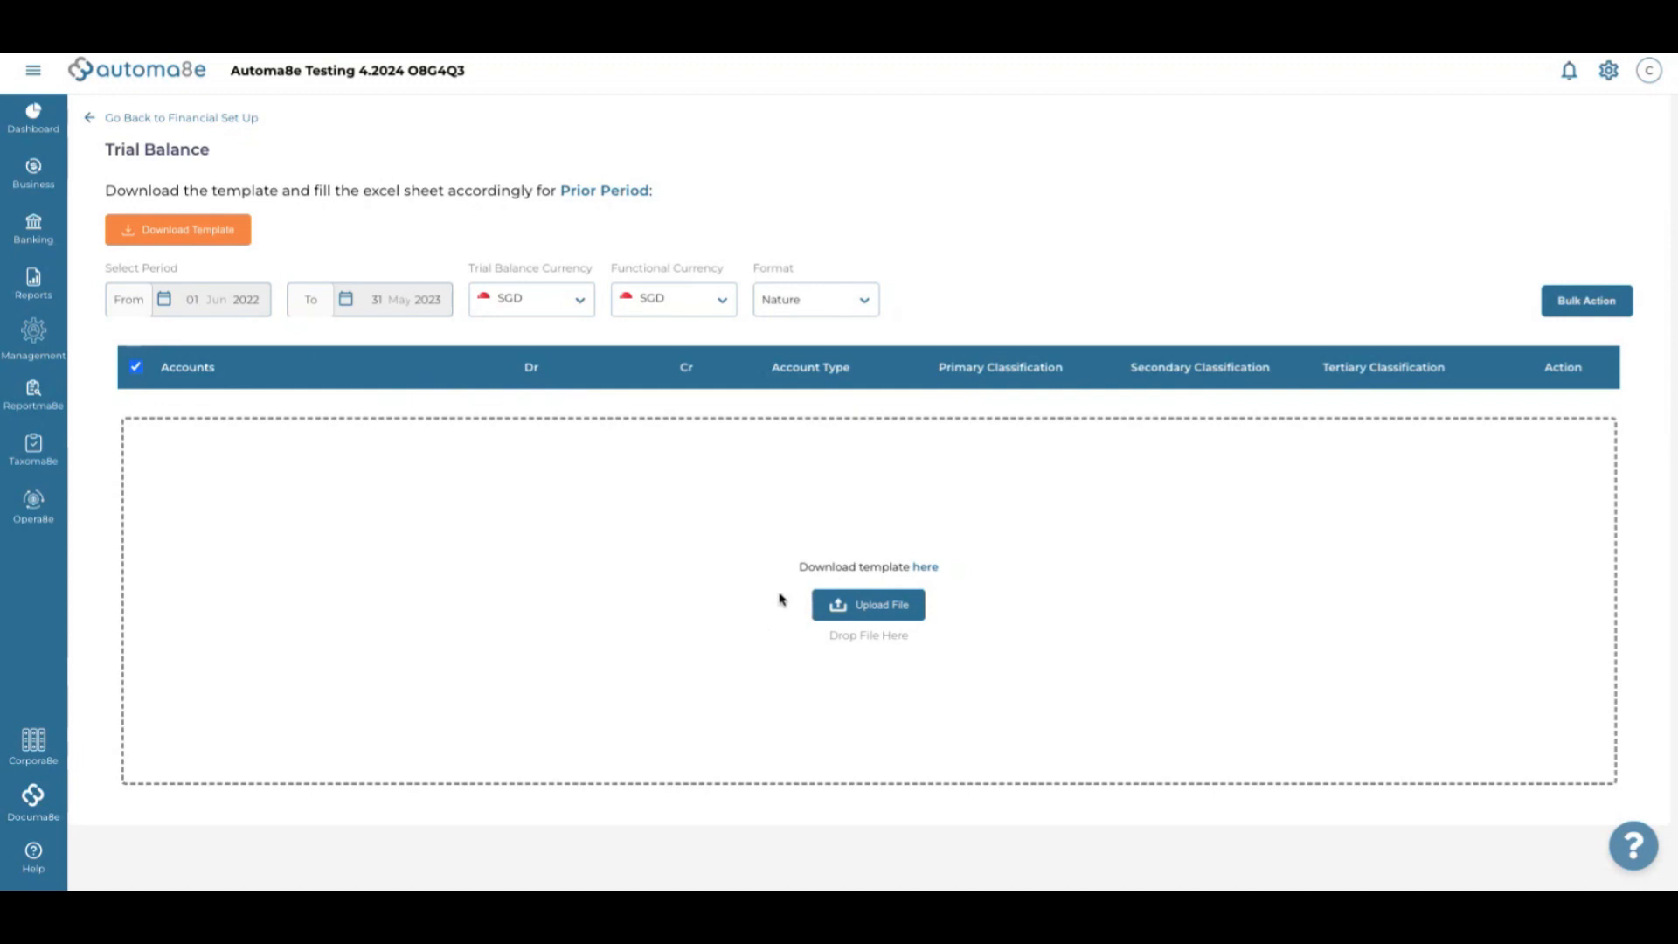
left_click(879, 607)
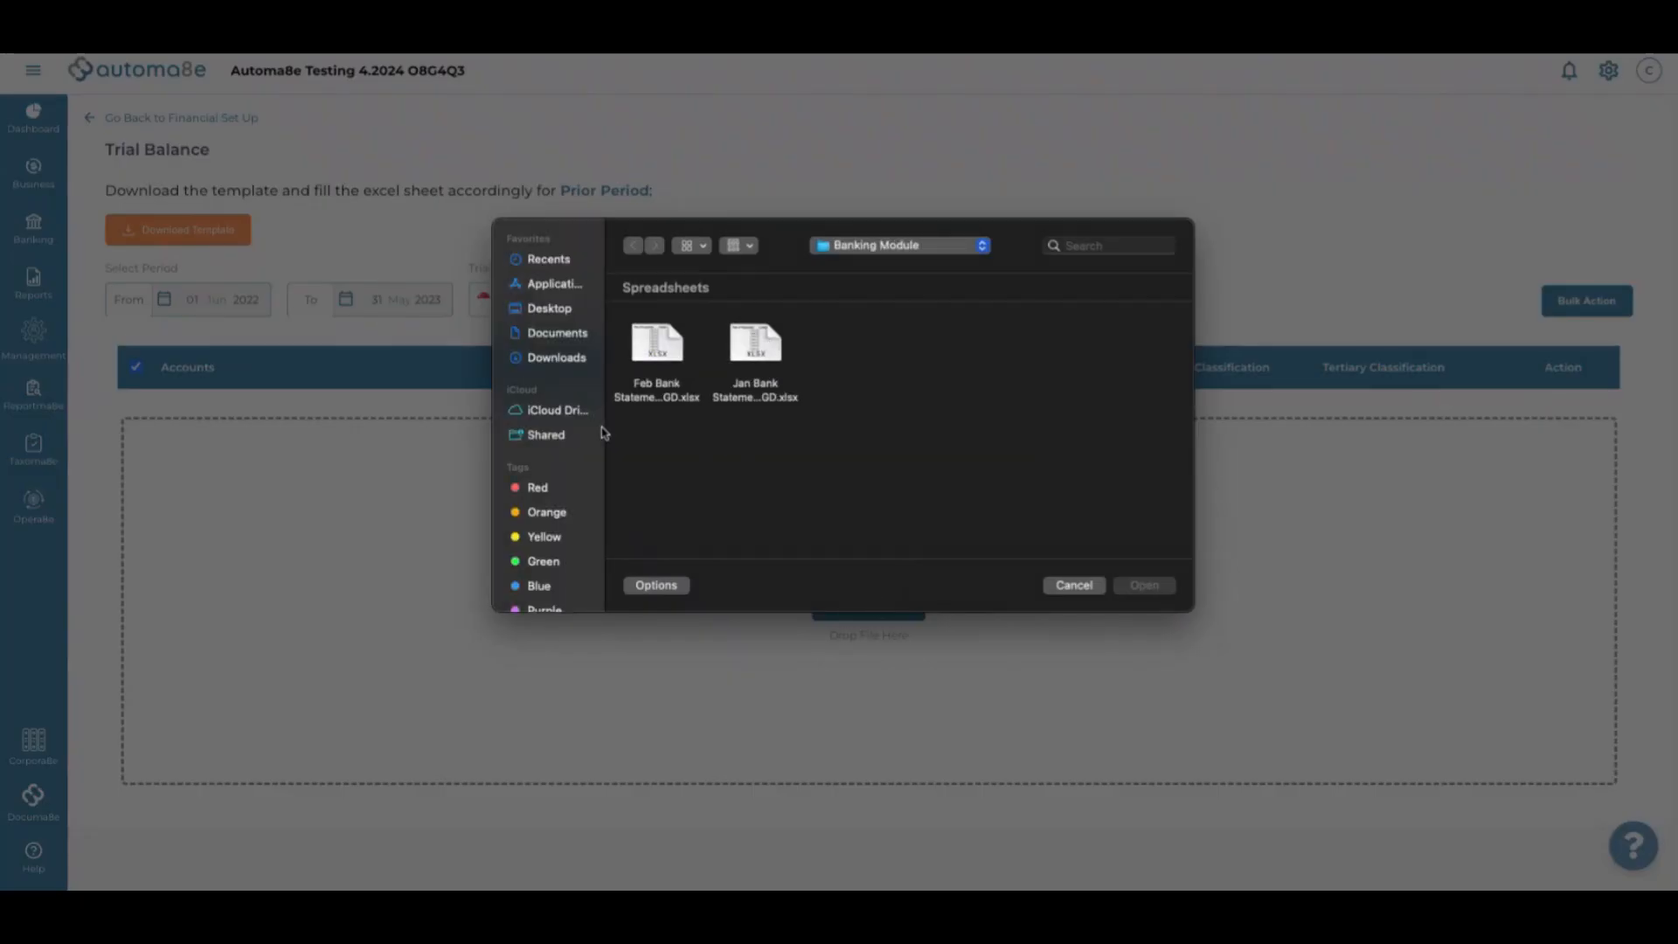
left_click(551, 309)
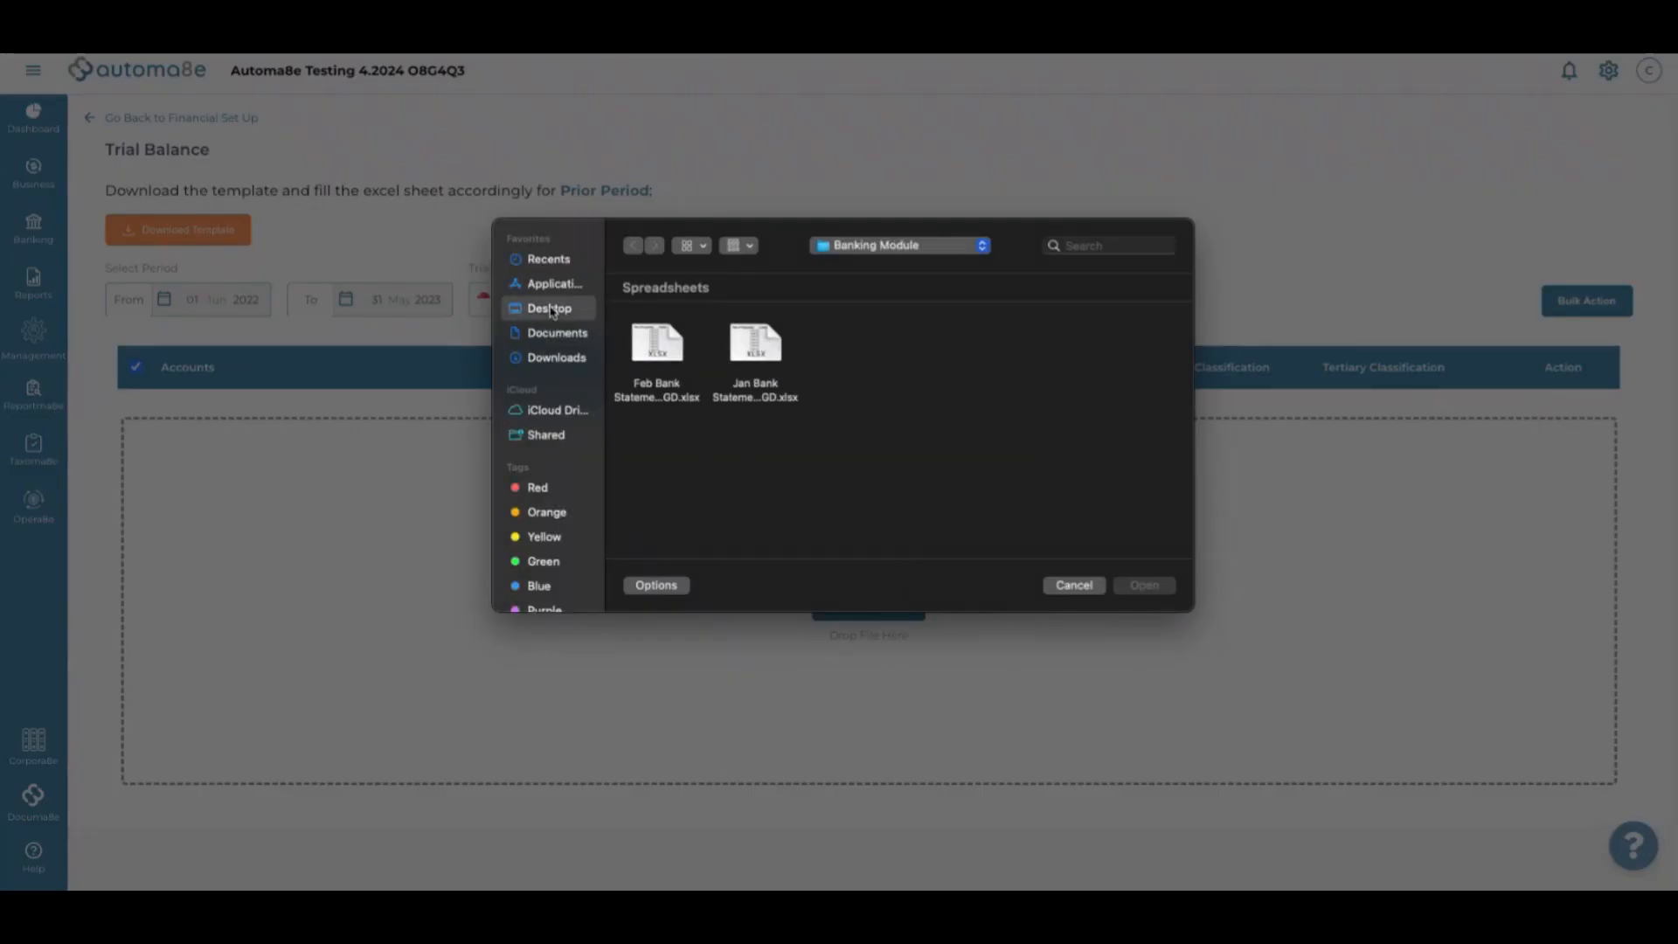
scroll(956, 352, "right", 2)
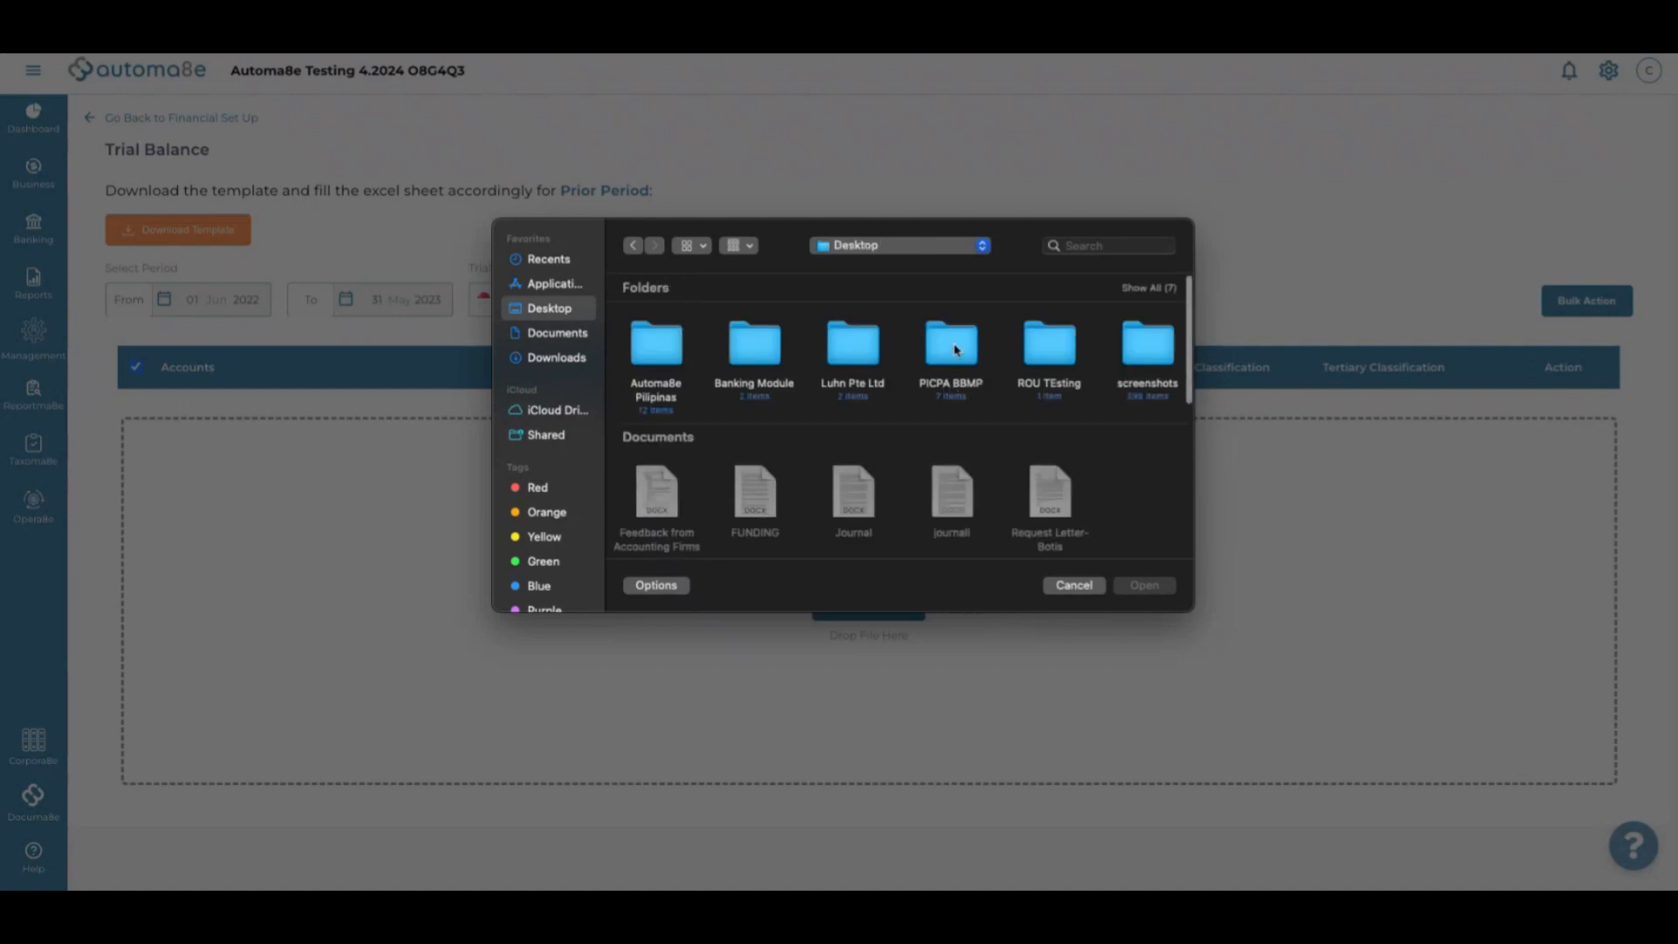
scroll(956, 350, "left", 2)
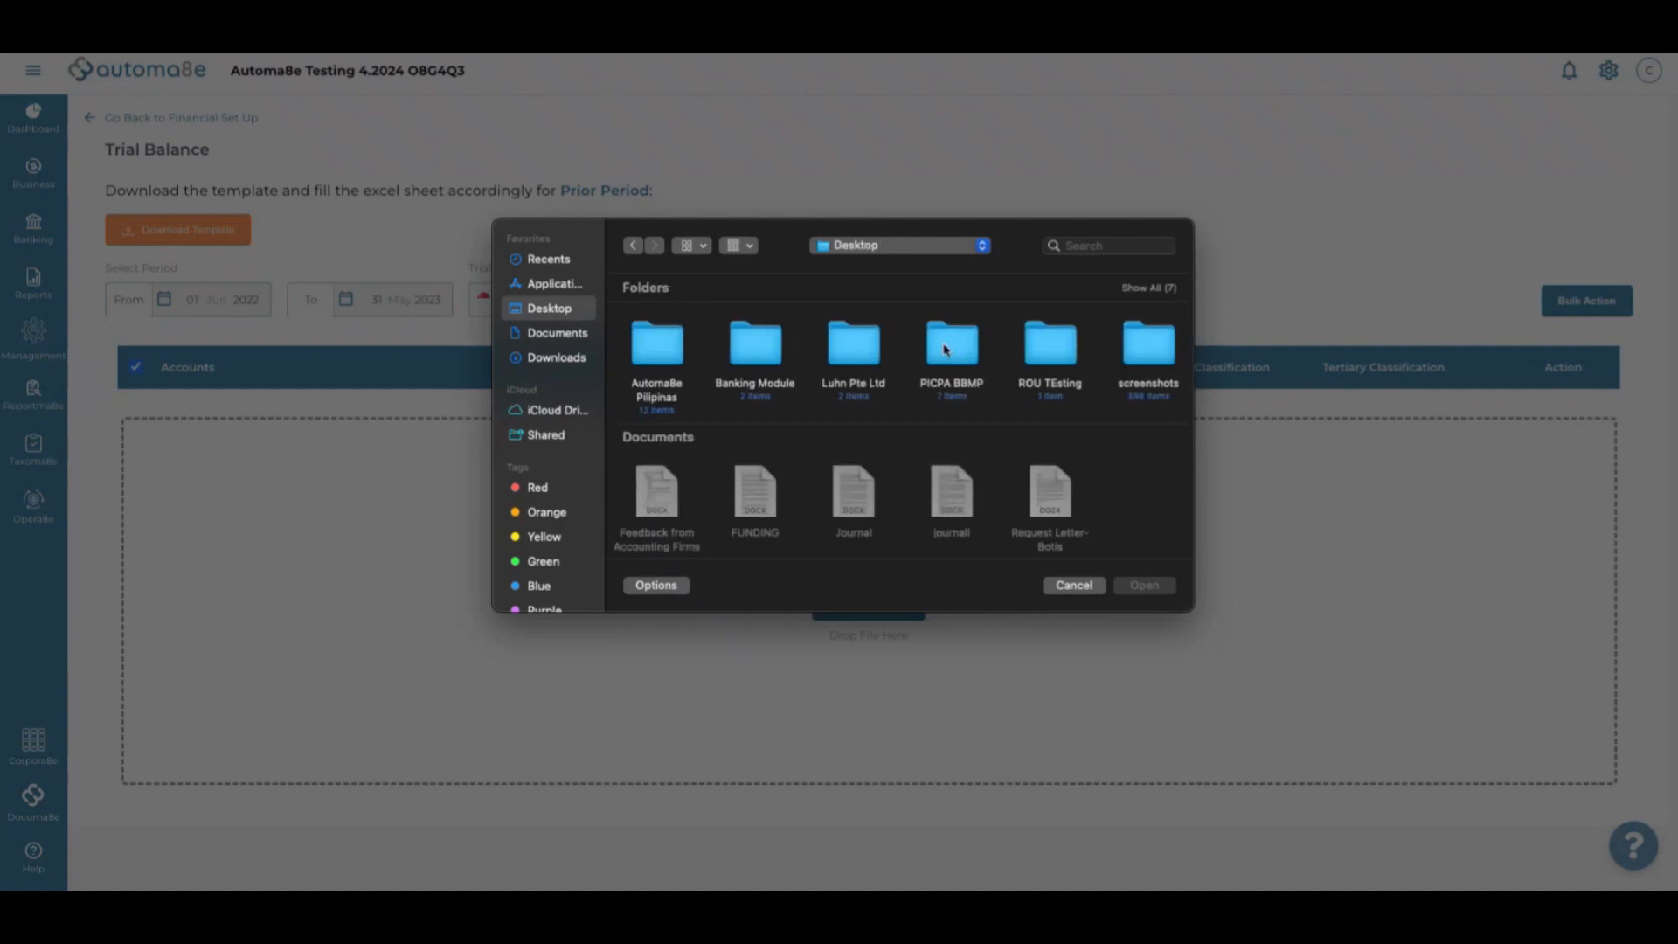
double_click(865, 344)
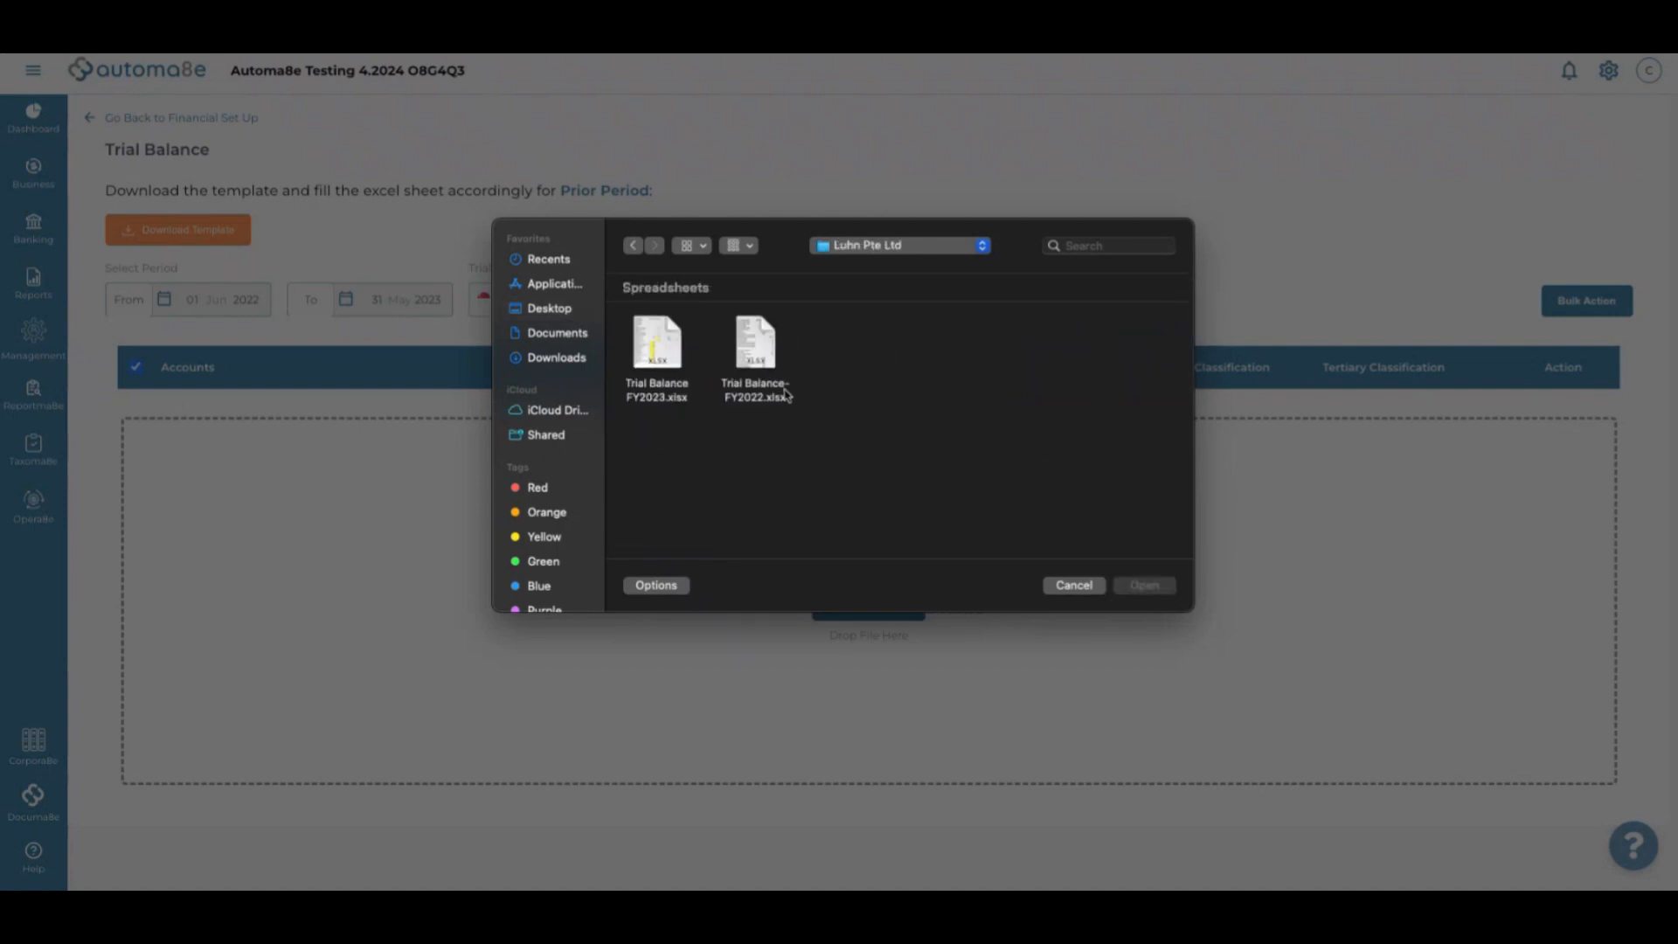
left_click(661, 350)
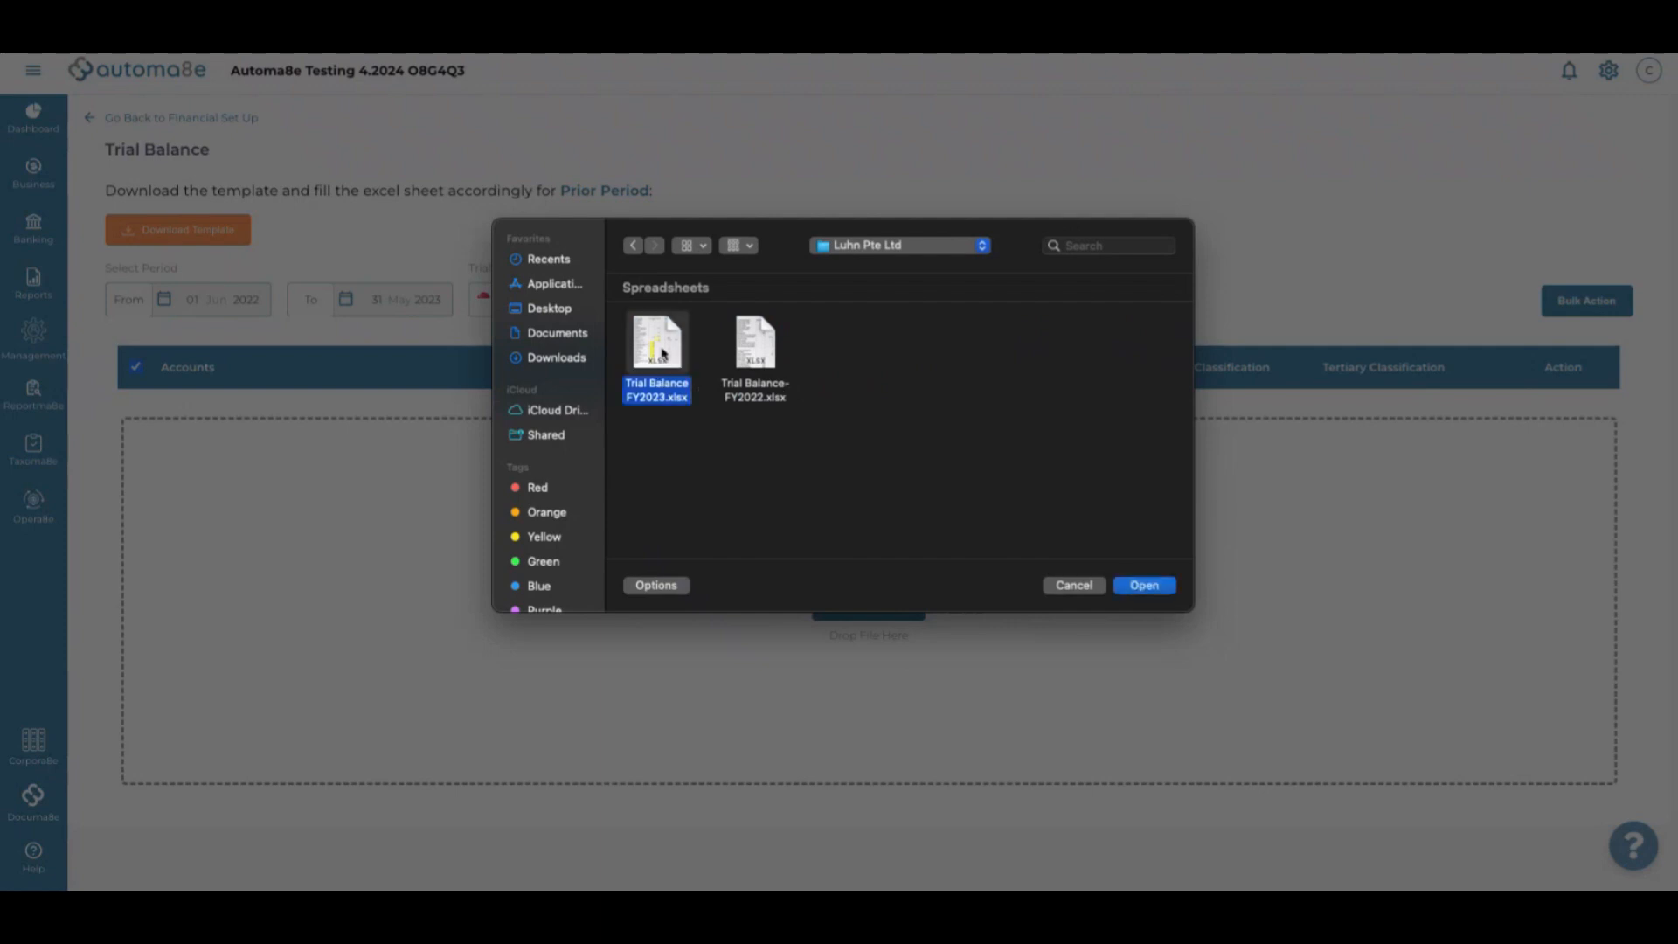
left_click(1159, 594)
left_click(965, 565)
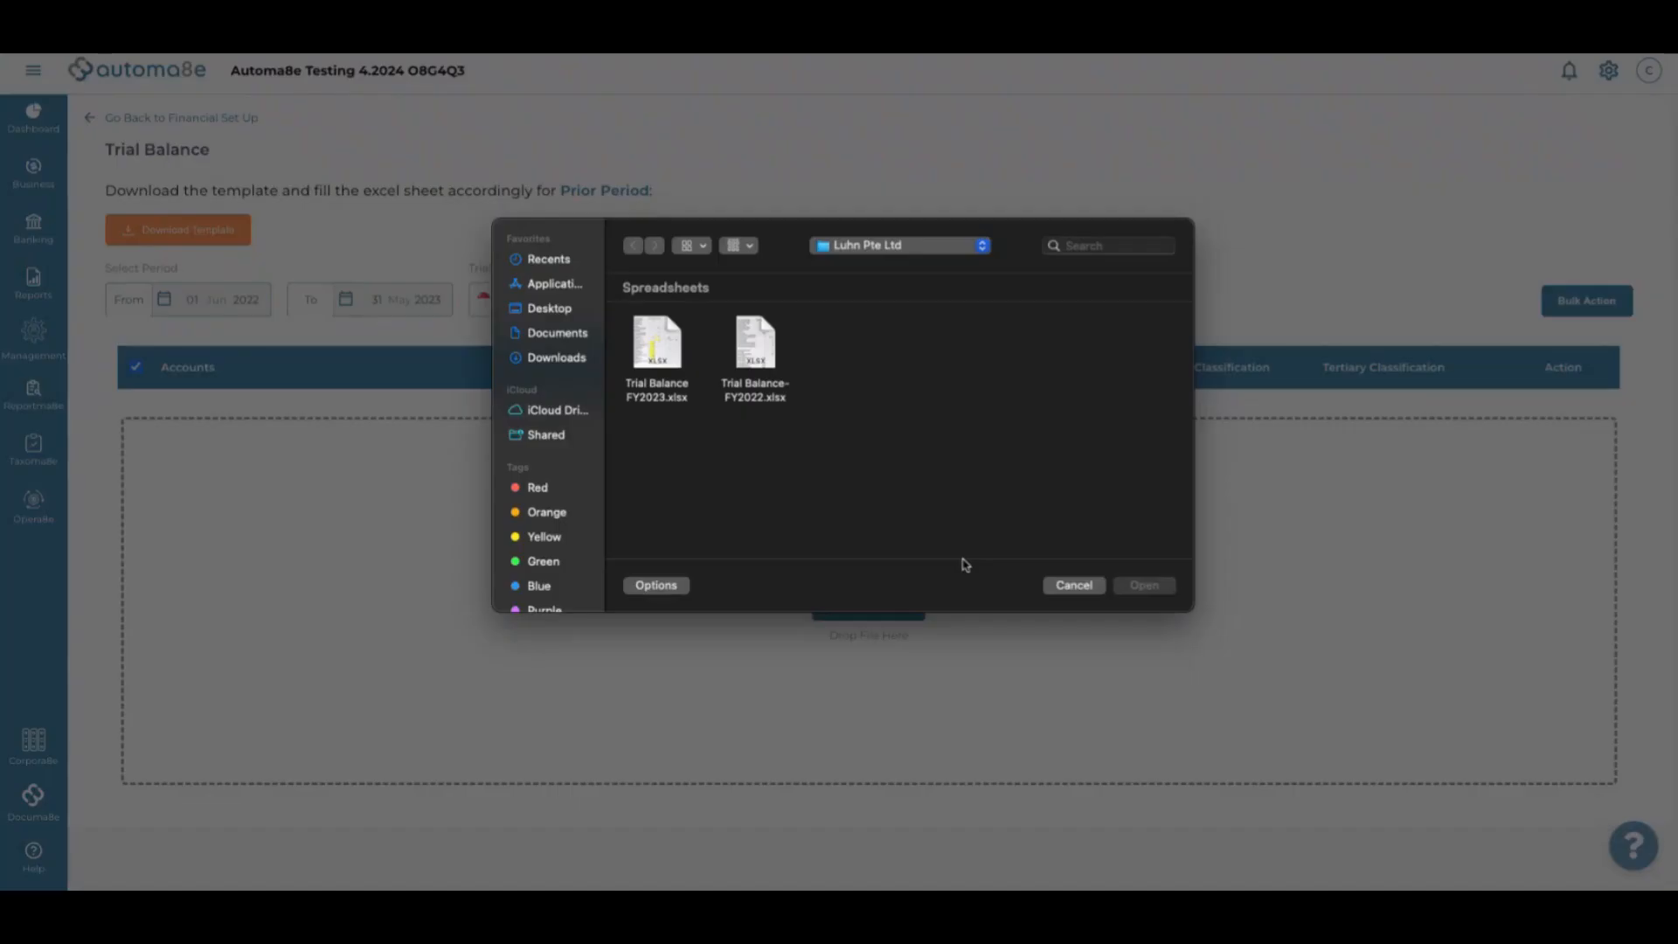
left_click(659, 359)
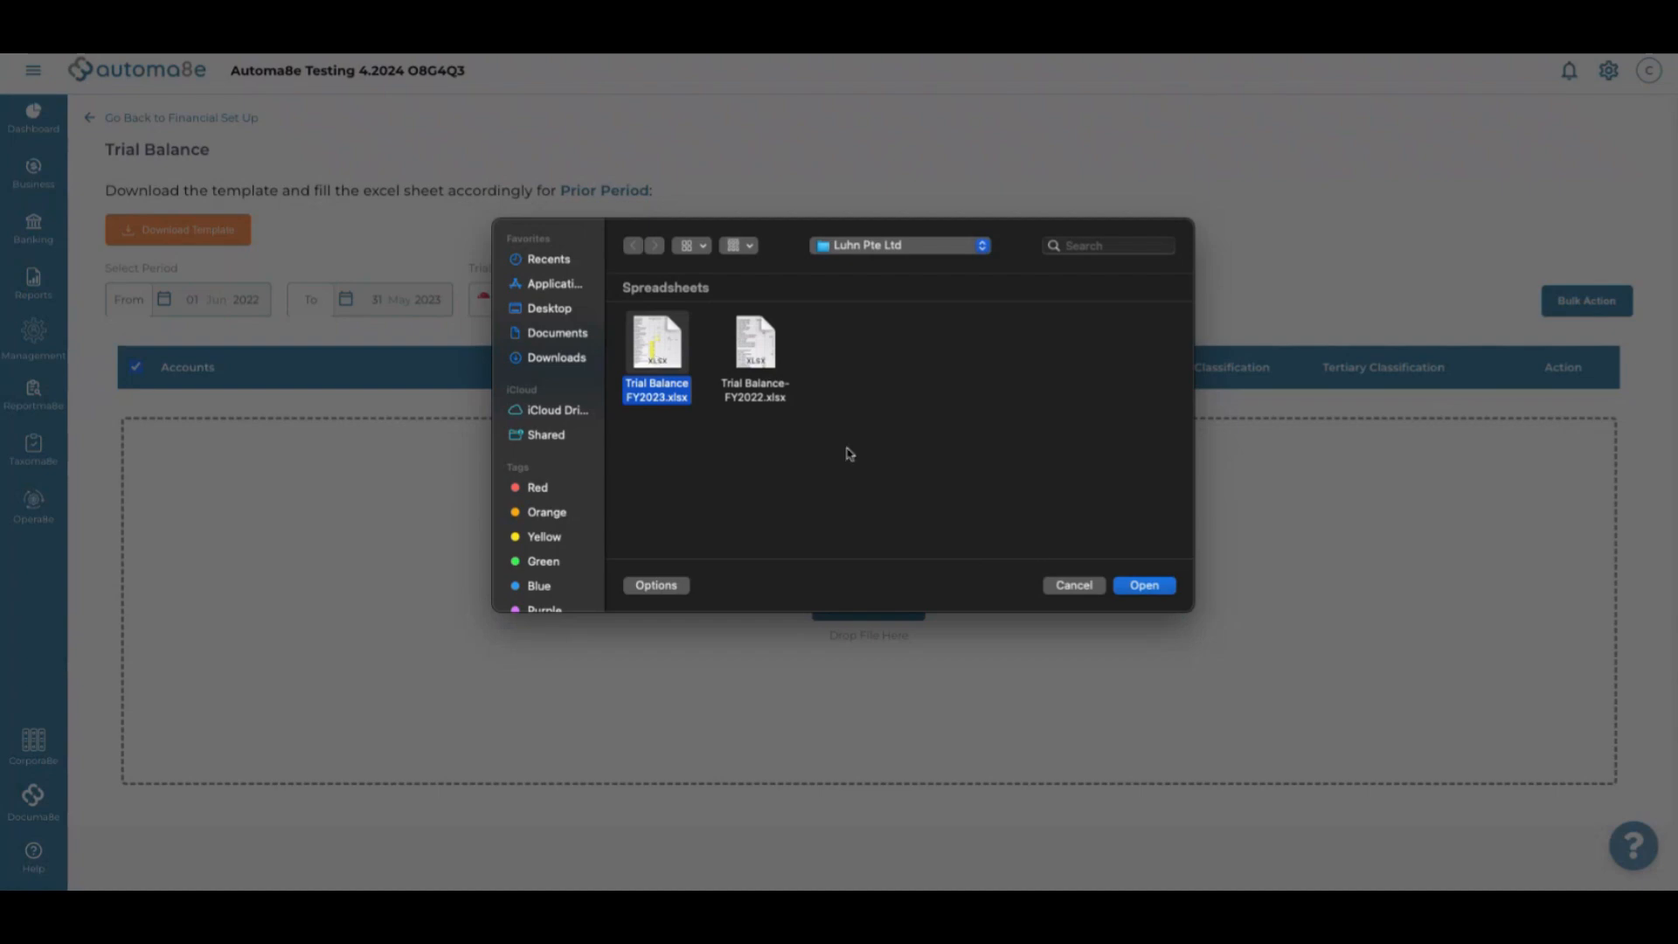
left_click(1159, 594)
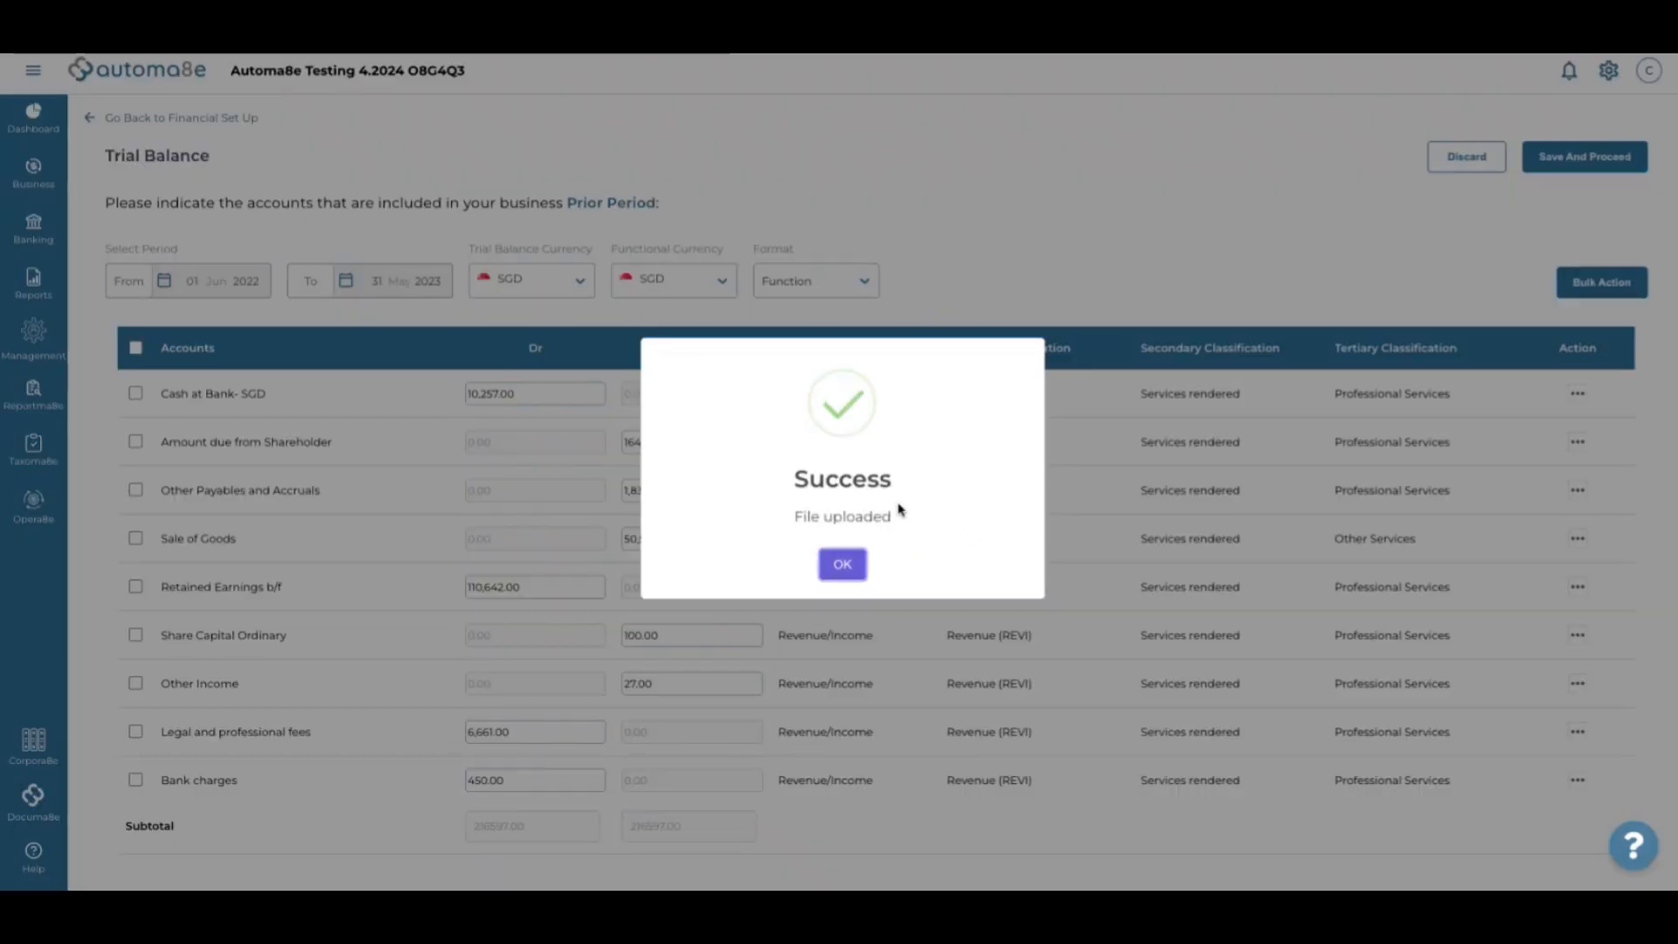
Dismiss the upload success message and move the Excel trial balance window over the browser
left_click(856, 569)
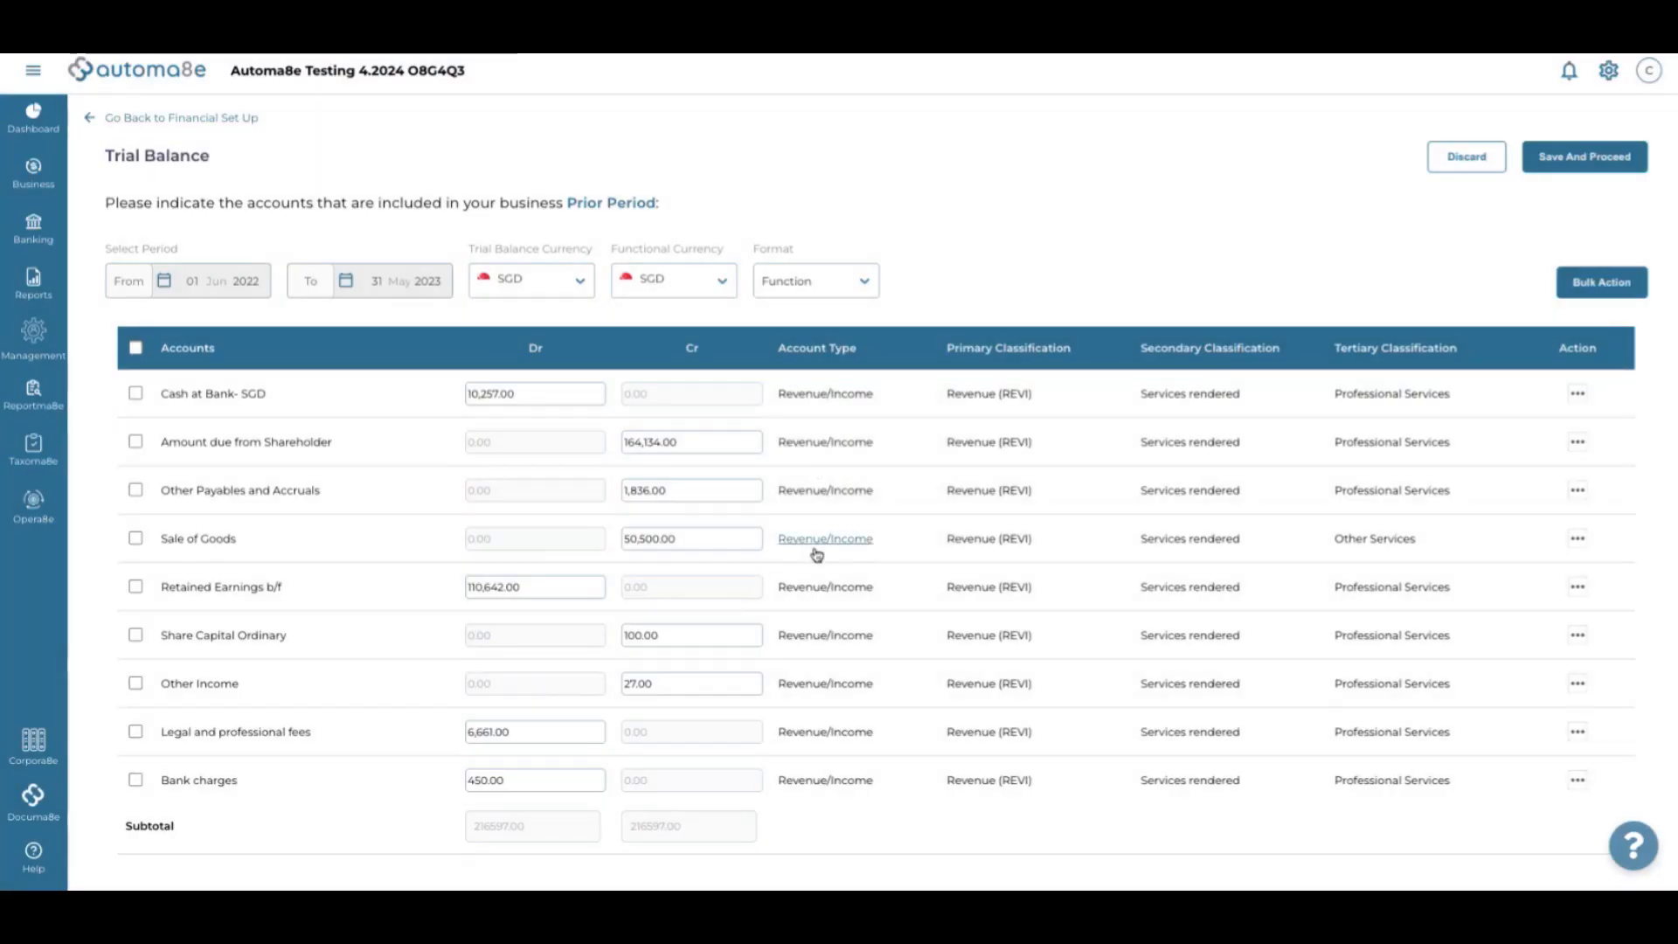
mouse_move(1034, 874)
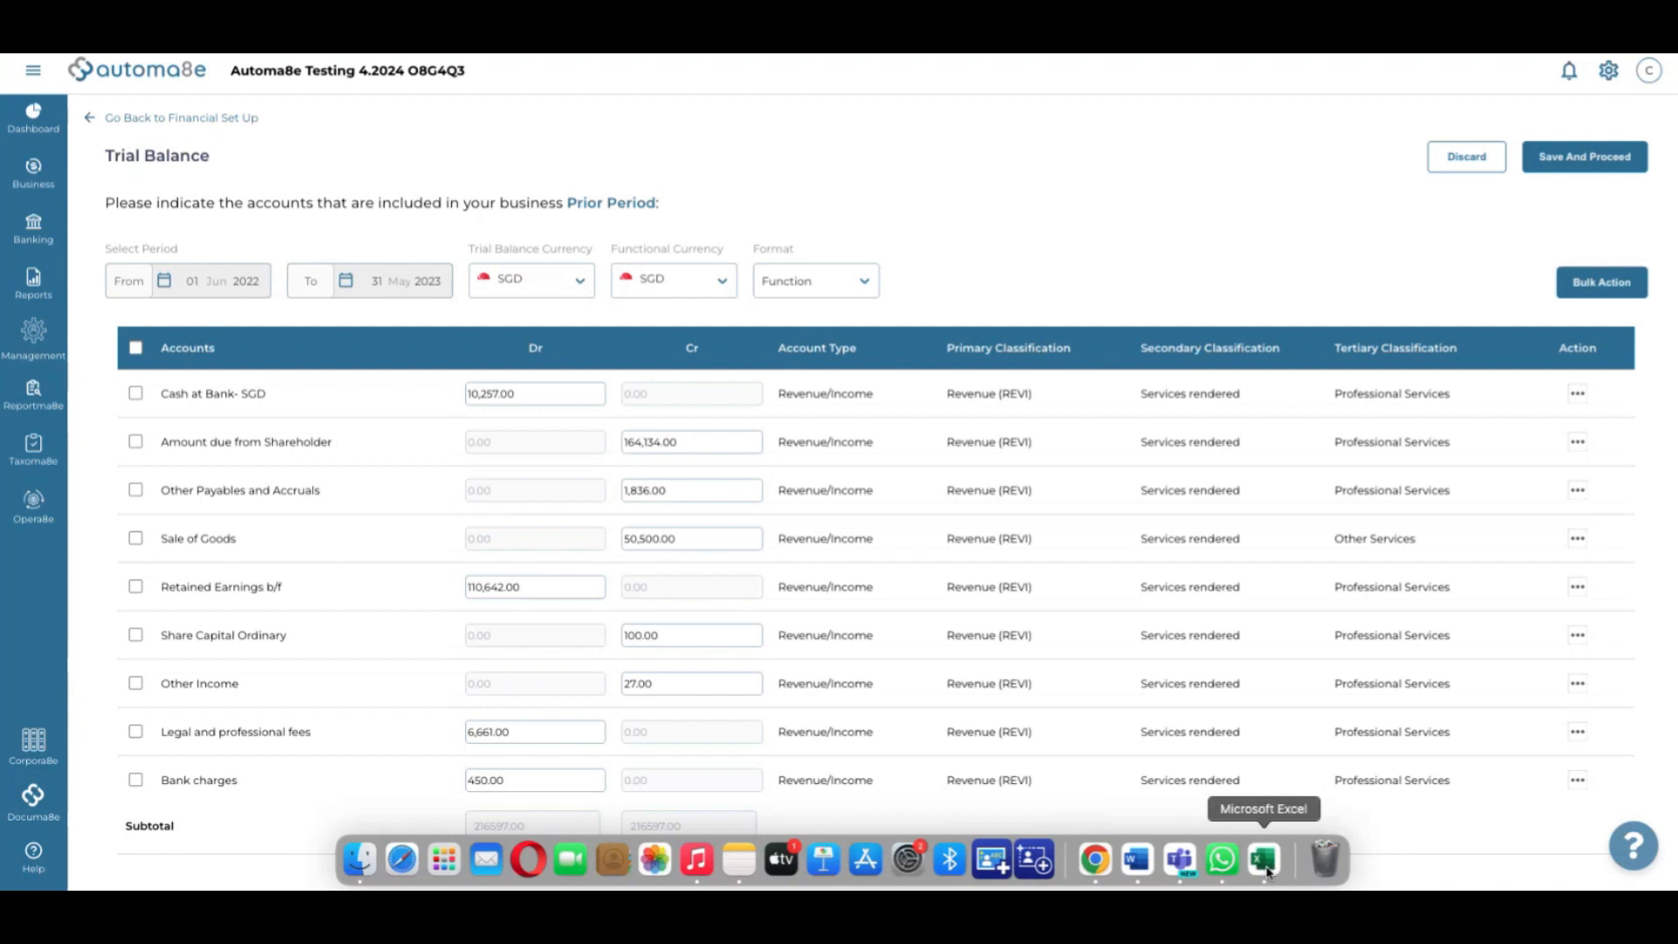
mouse_move(1263, 861)
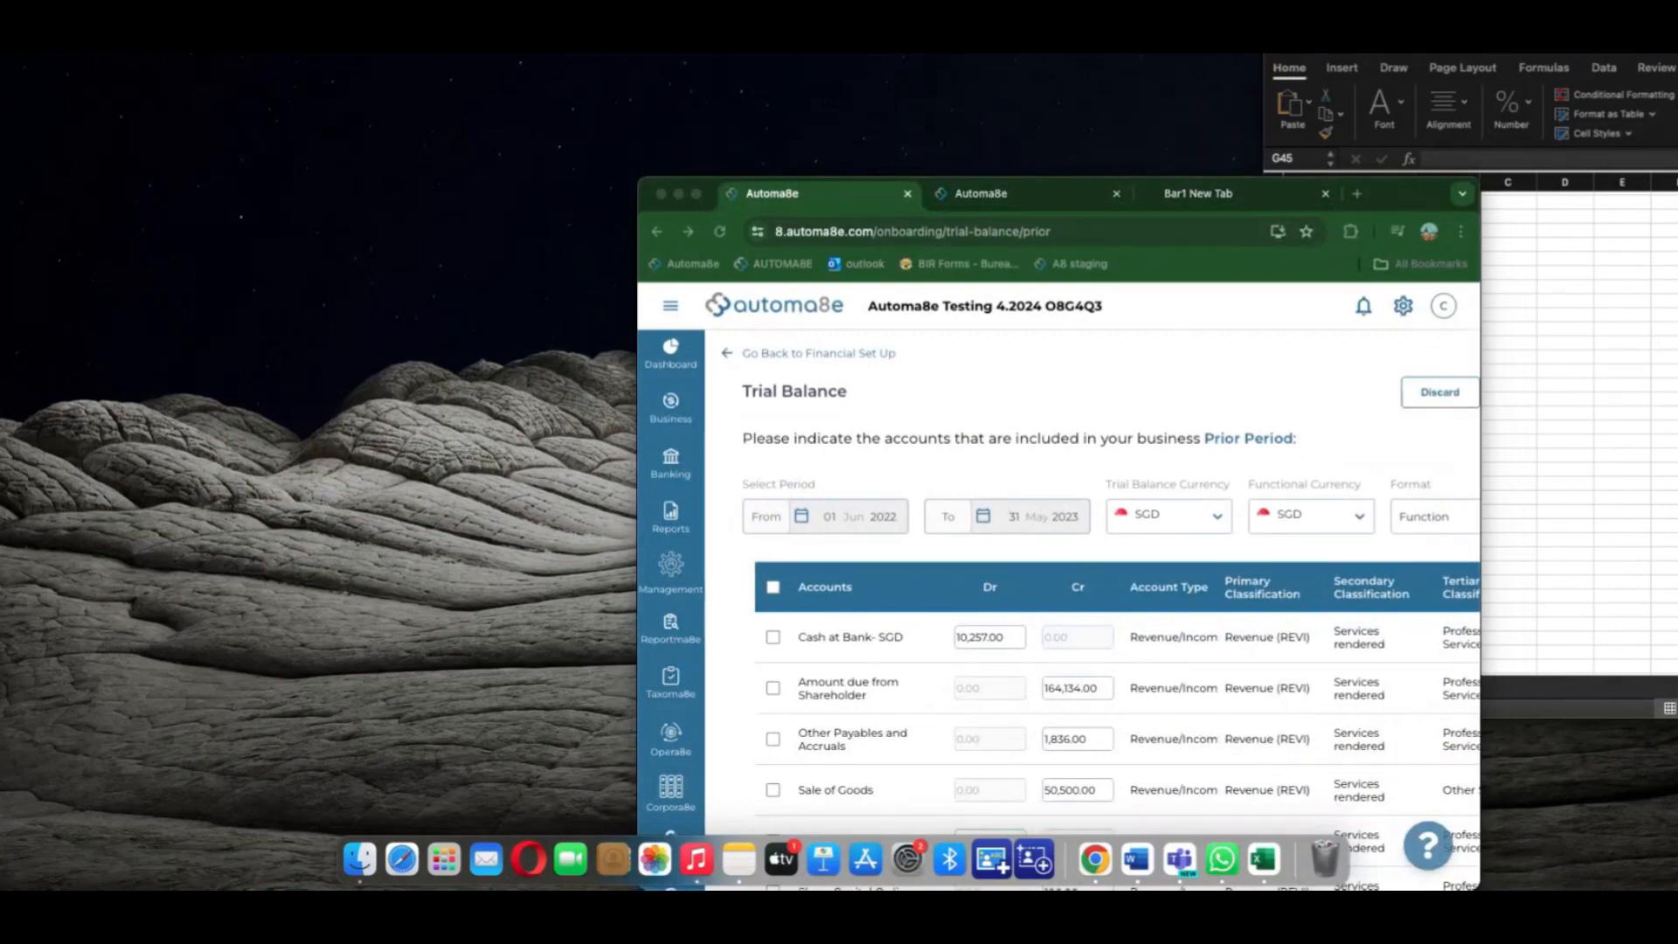
left_click_drag(1571, 54, 993, 56)
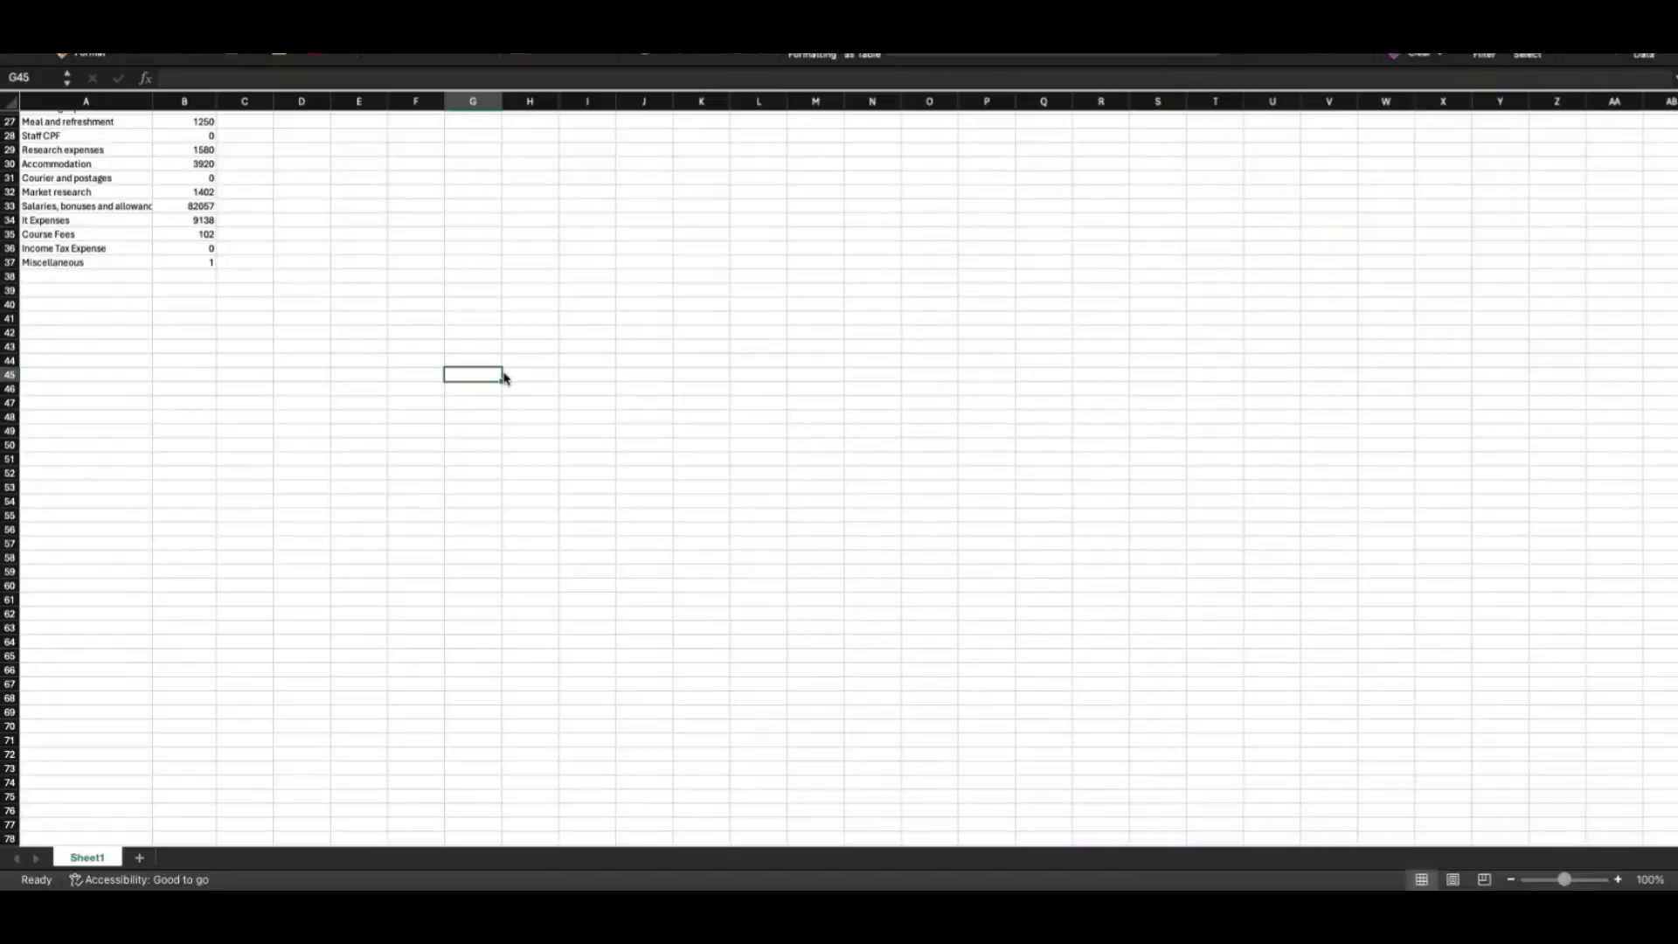
Select the account descriptions and debit amounts in Excel to check the debit total
scroll(280, 347, "up", 2)
scroll(281, 347, "up", 7)
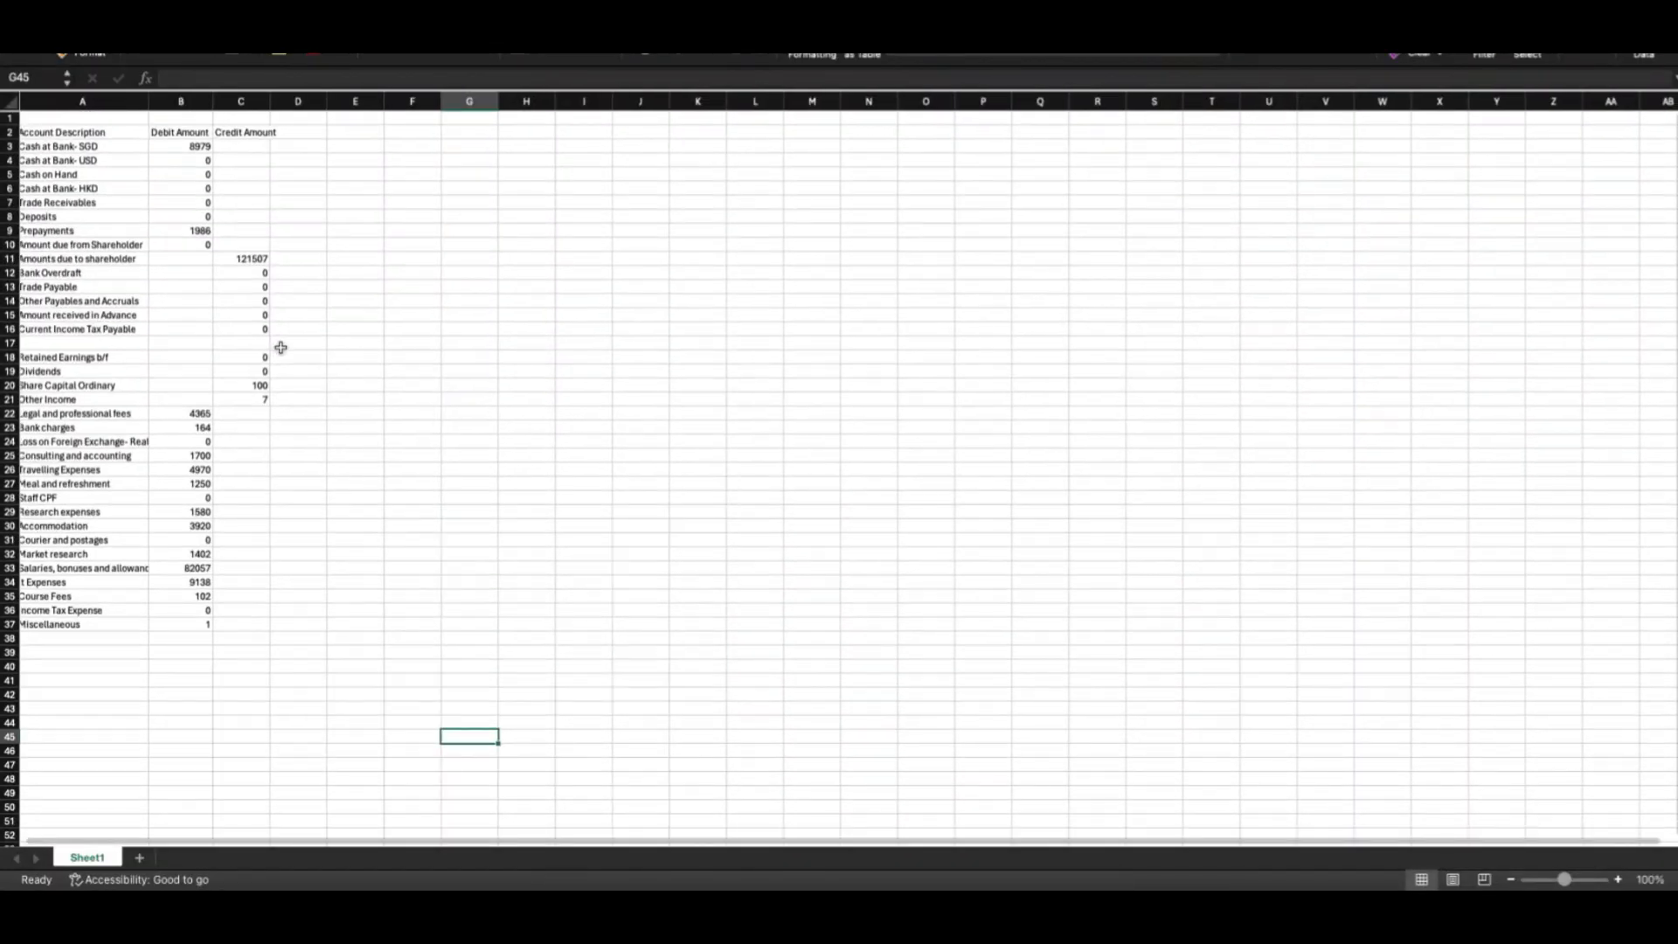
scroll(281, 347, "left", 1)
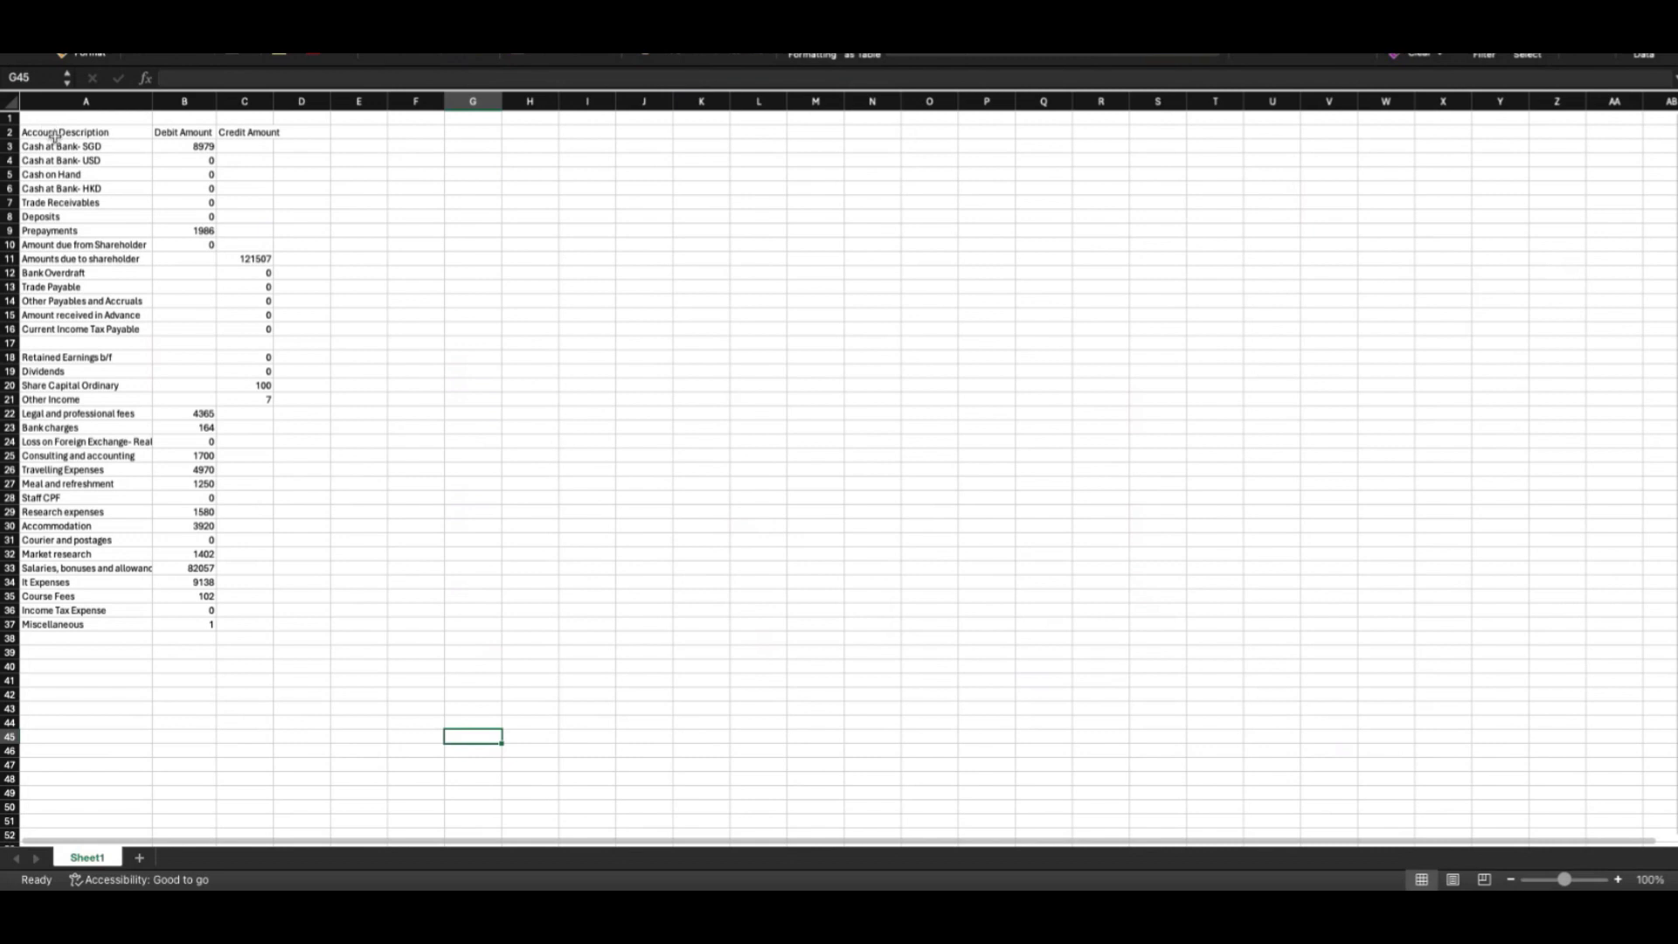
left_click_drag(48, 150, 98, 669)
left_click_drag(195, 147, 202, 628)
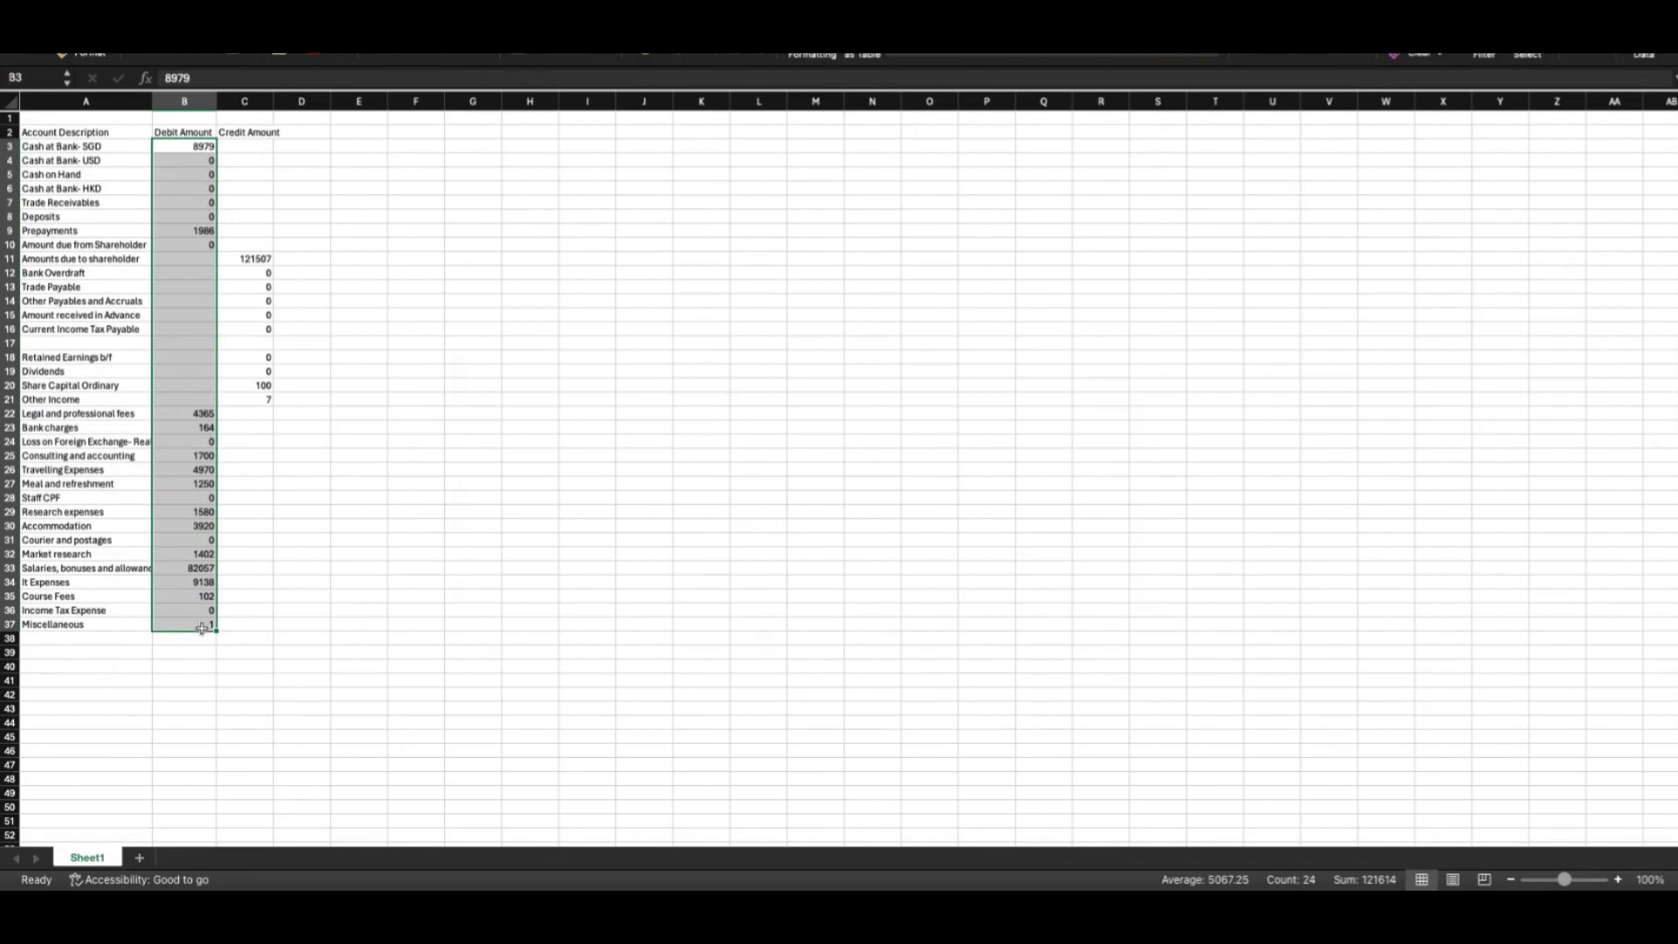
Check the credit column total, then bring the Automa8e Trial Balance page back to the front
left_click(249, 148)
left_click_drag(249, 149, 265, 627)
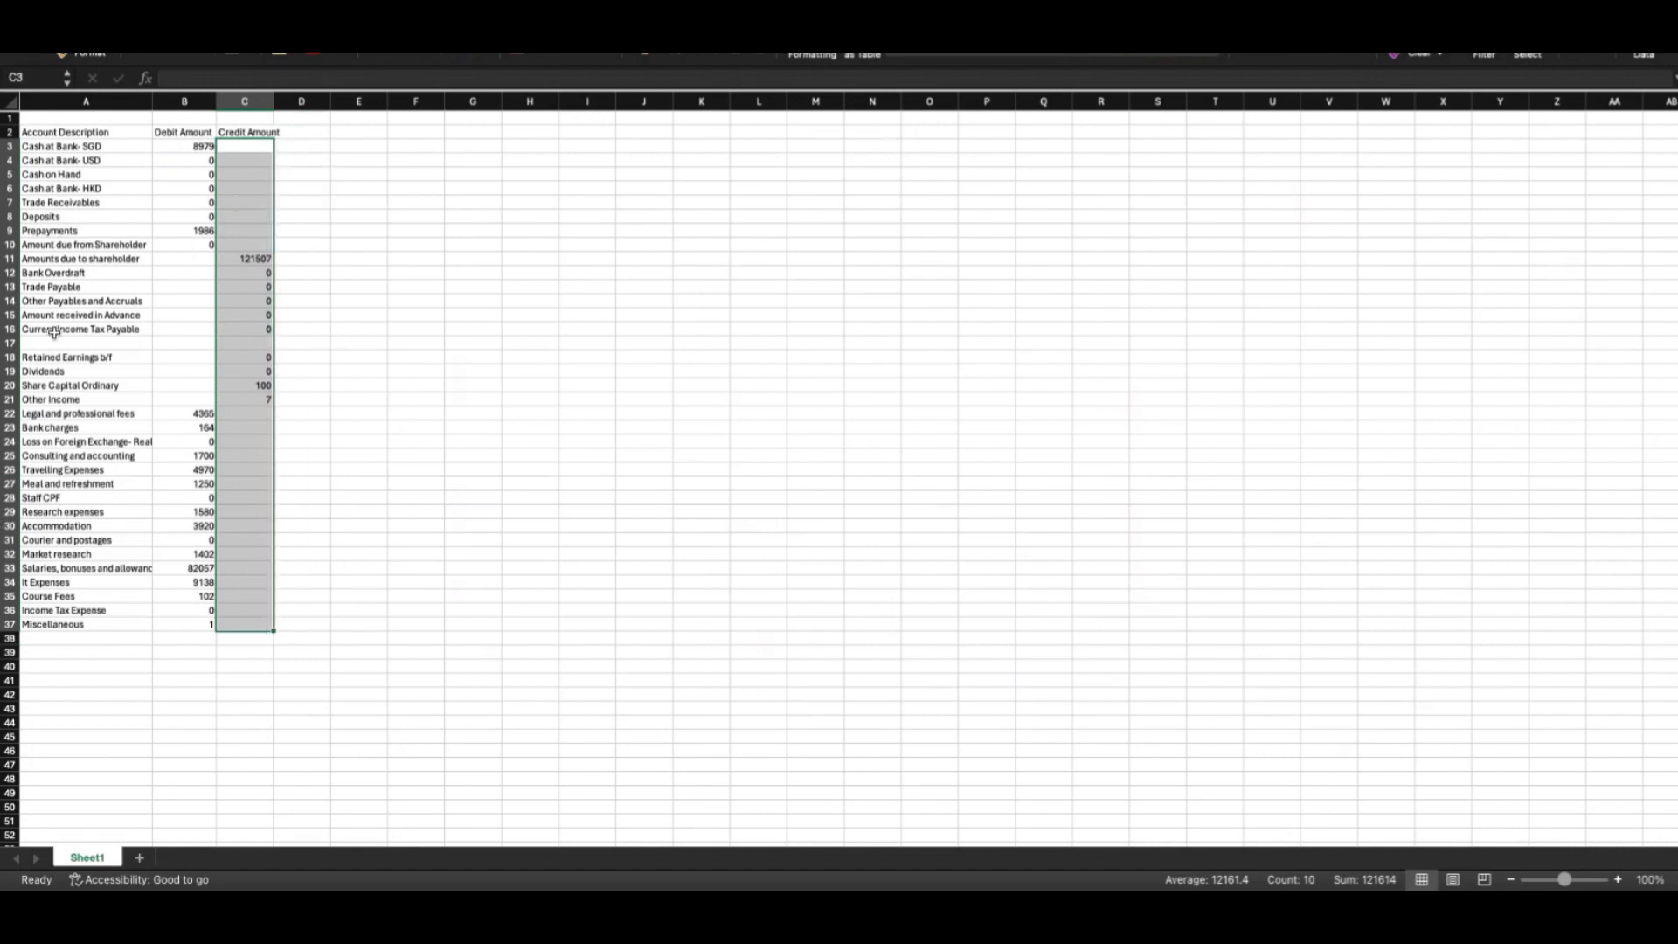
left_click(483, 314)
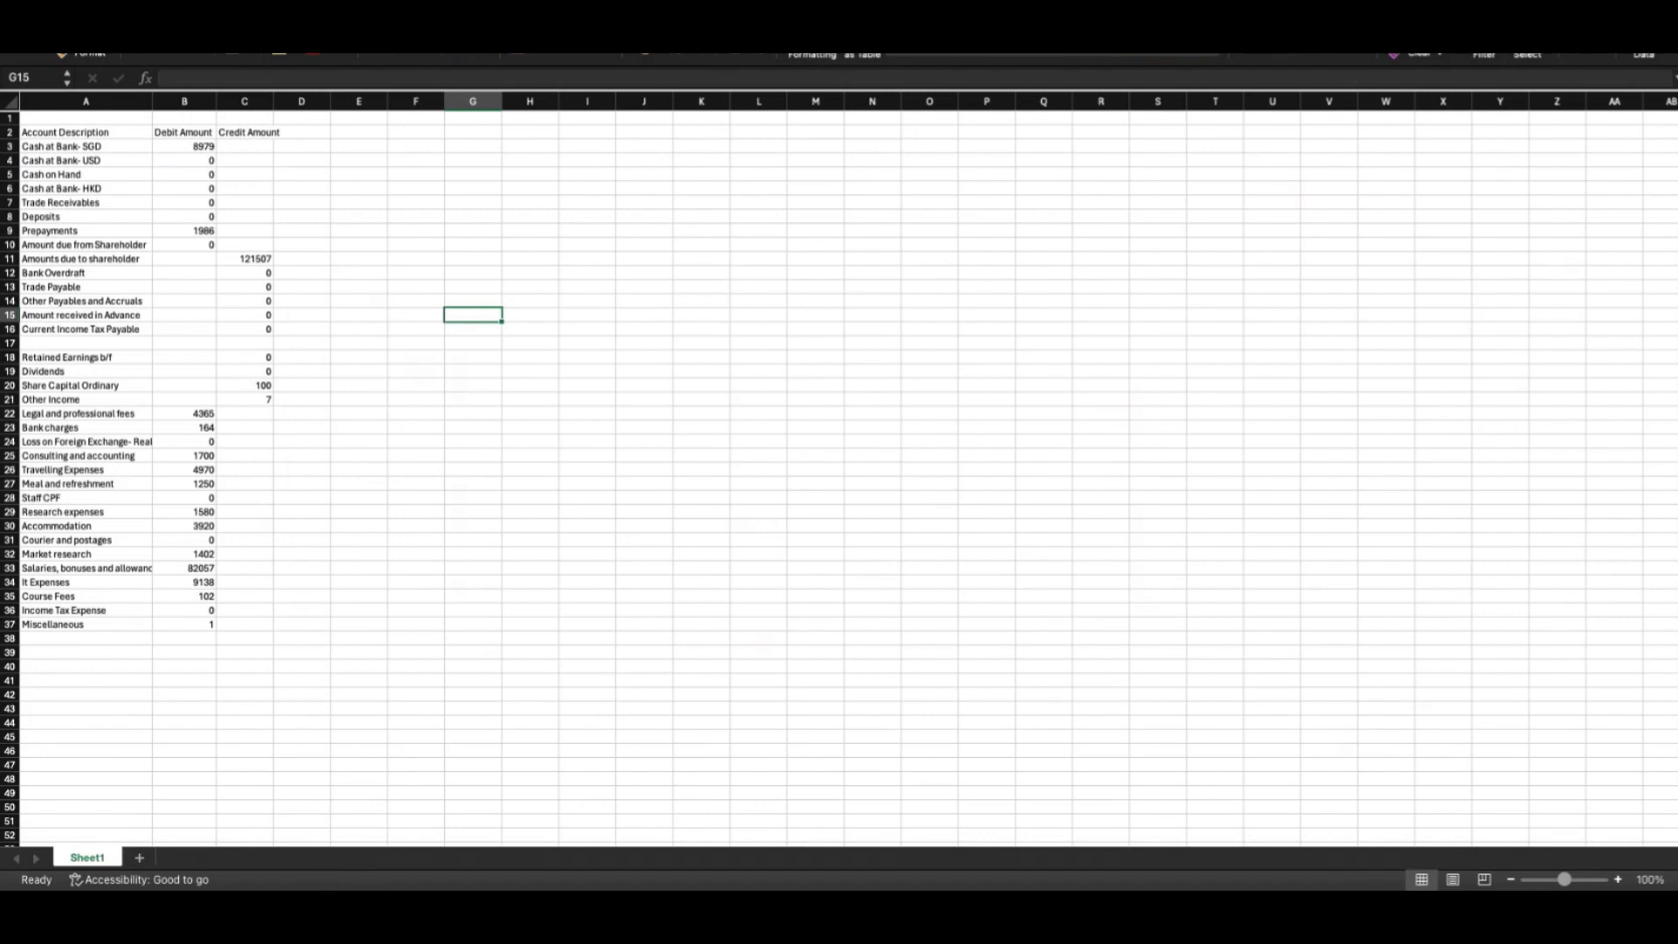
left_click(57, 2)
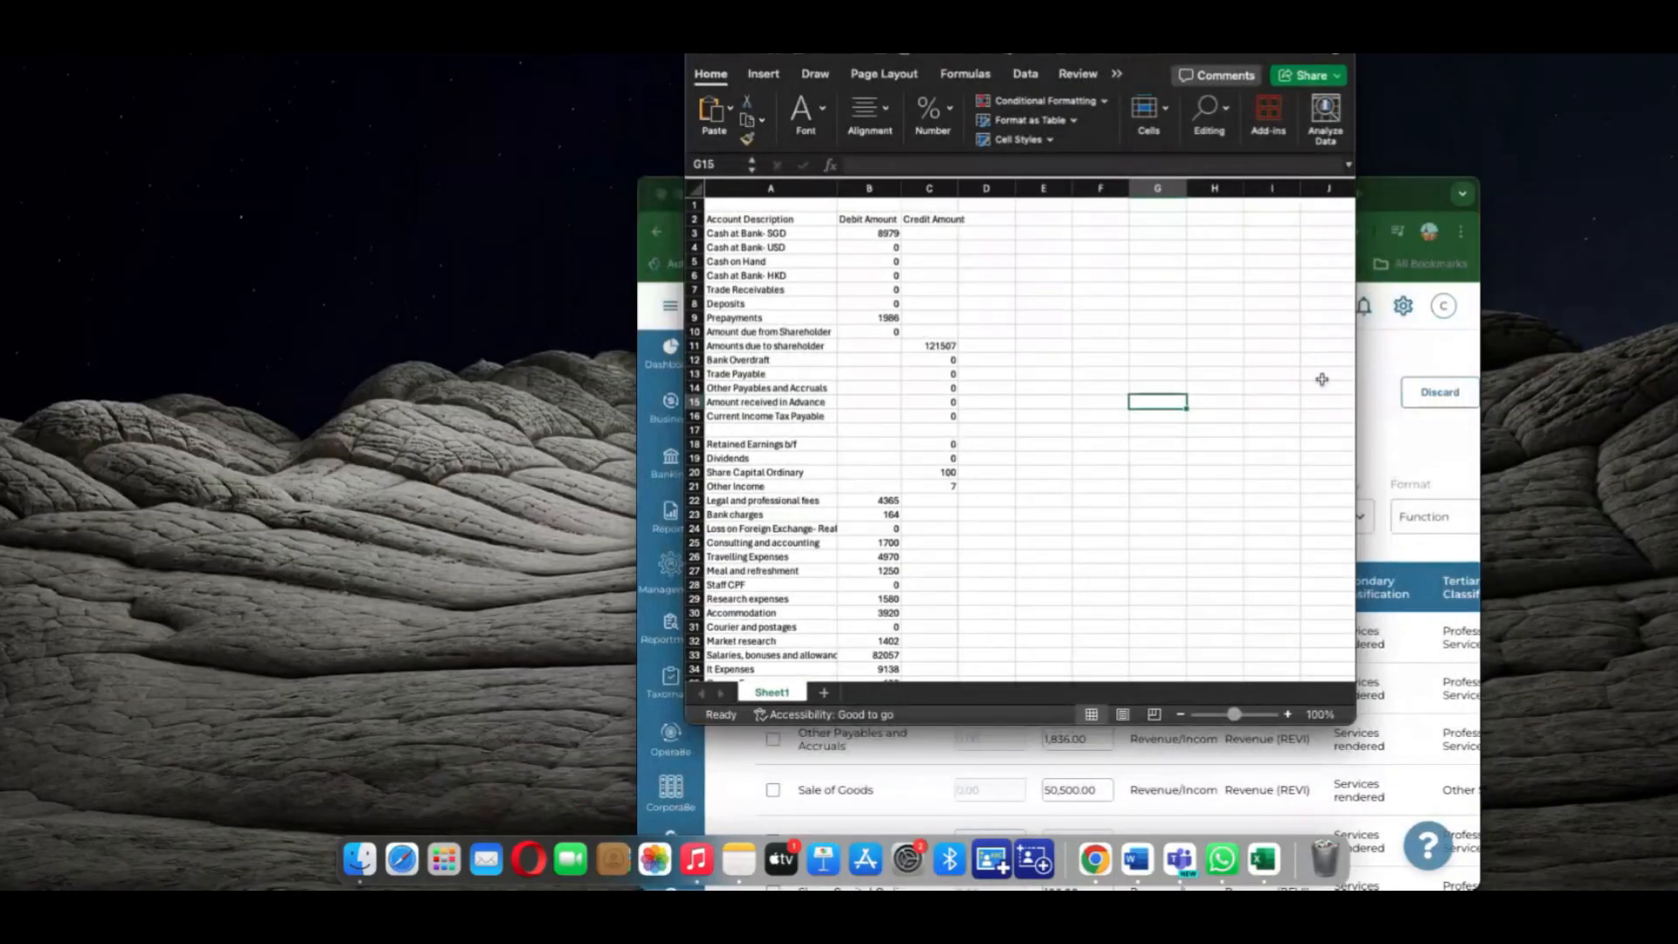
left_click(1407, 360)
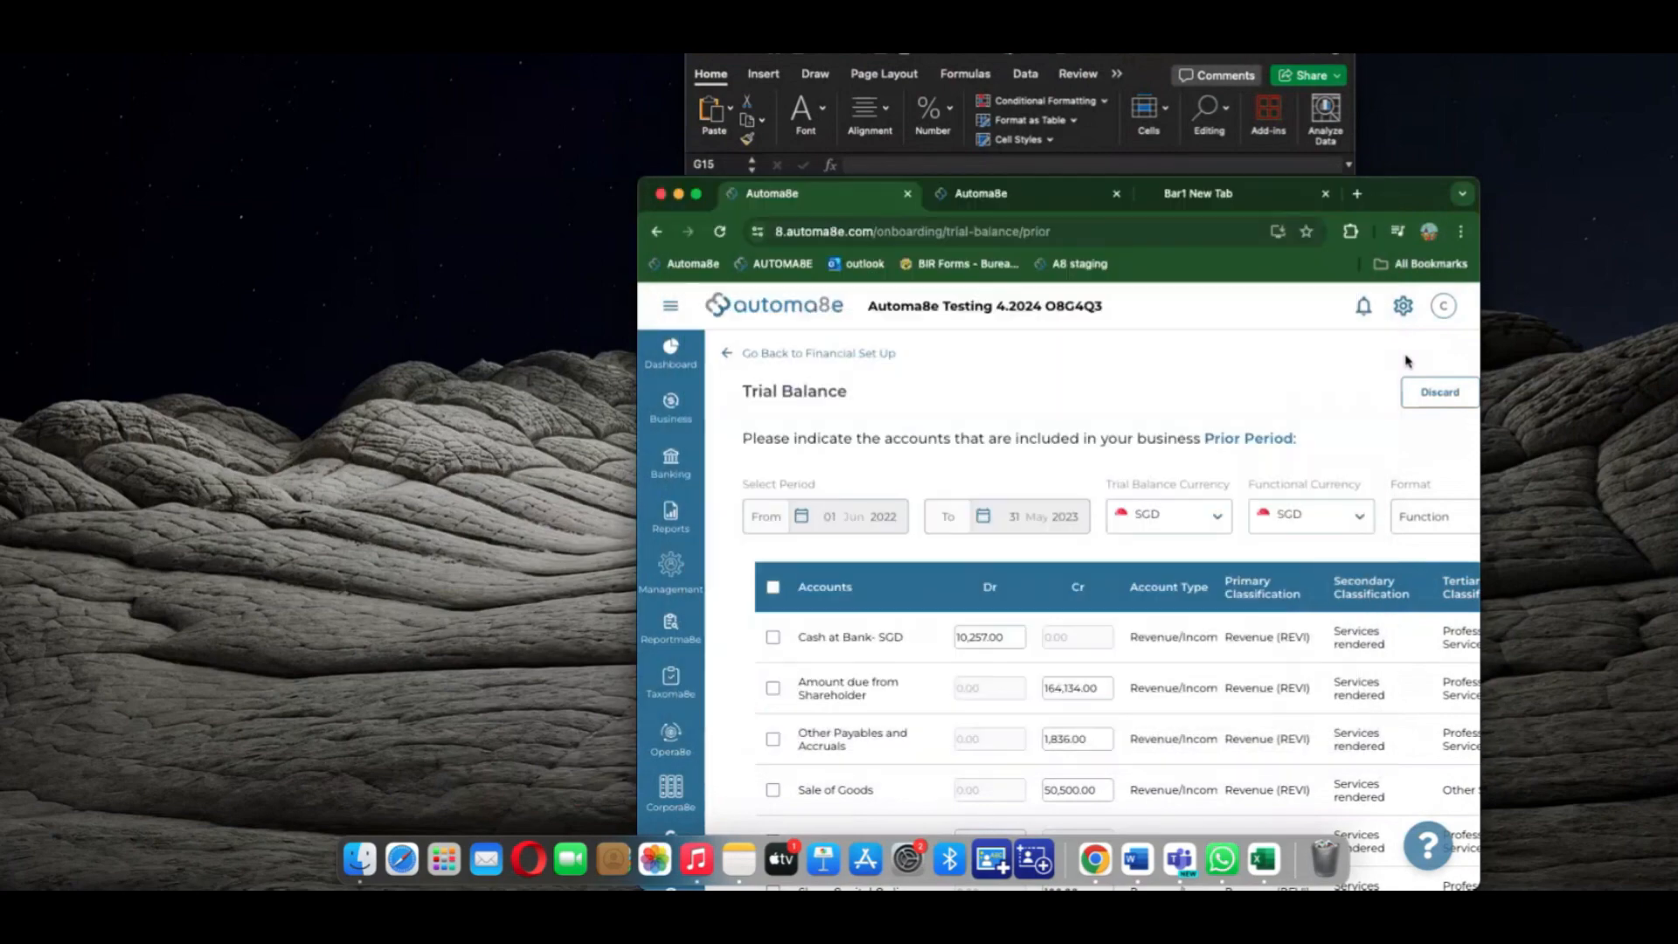
Classify Cash at Bank- SGD as Bank Balances under Cash and Cash Equivalents (Asset)
left_click(697, 194)
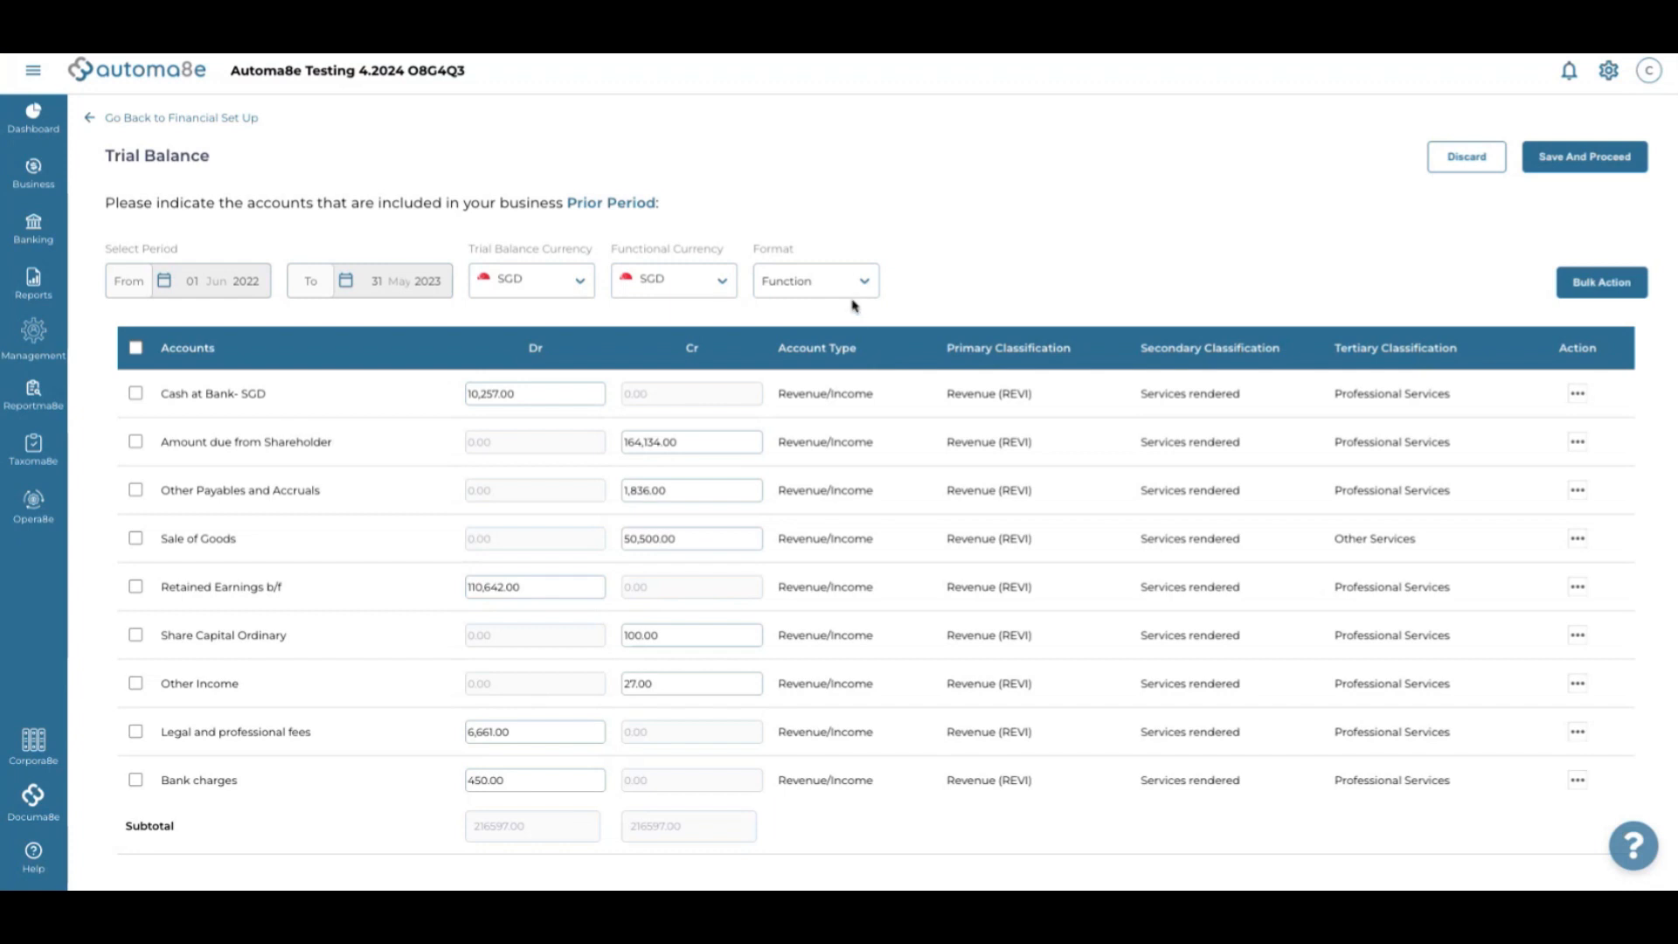
scroll(858, 307, "down", 1)
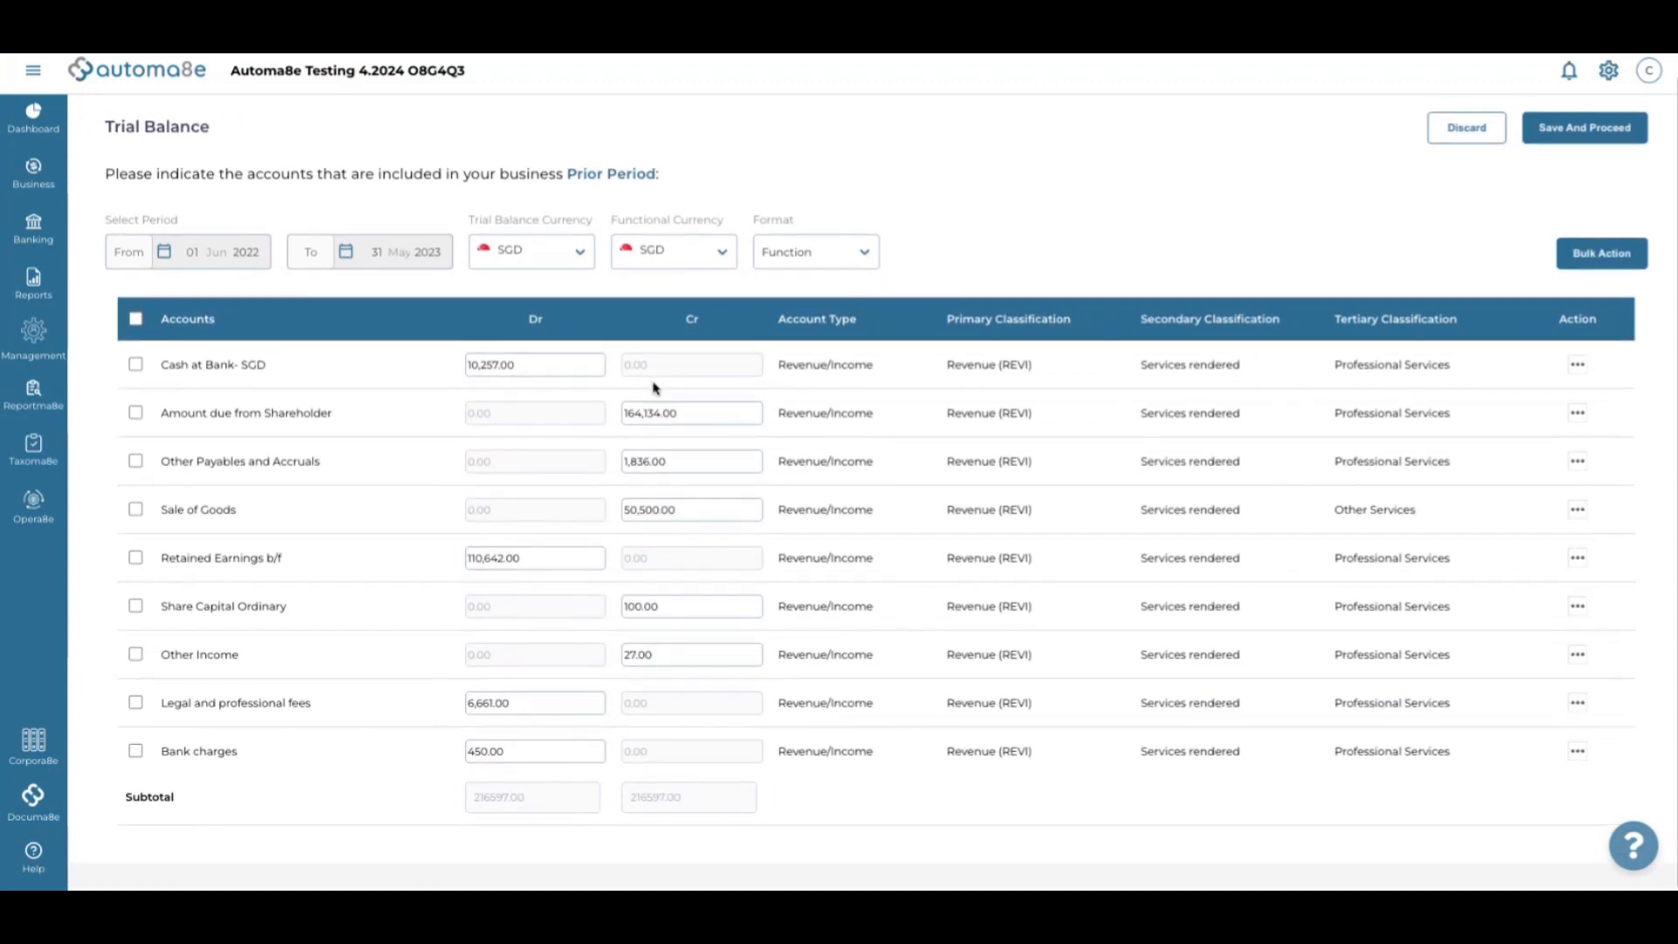
left_click(810, 370)
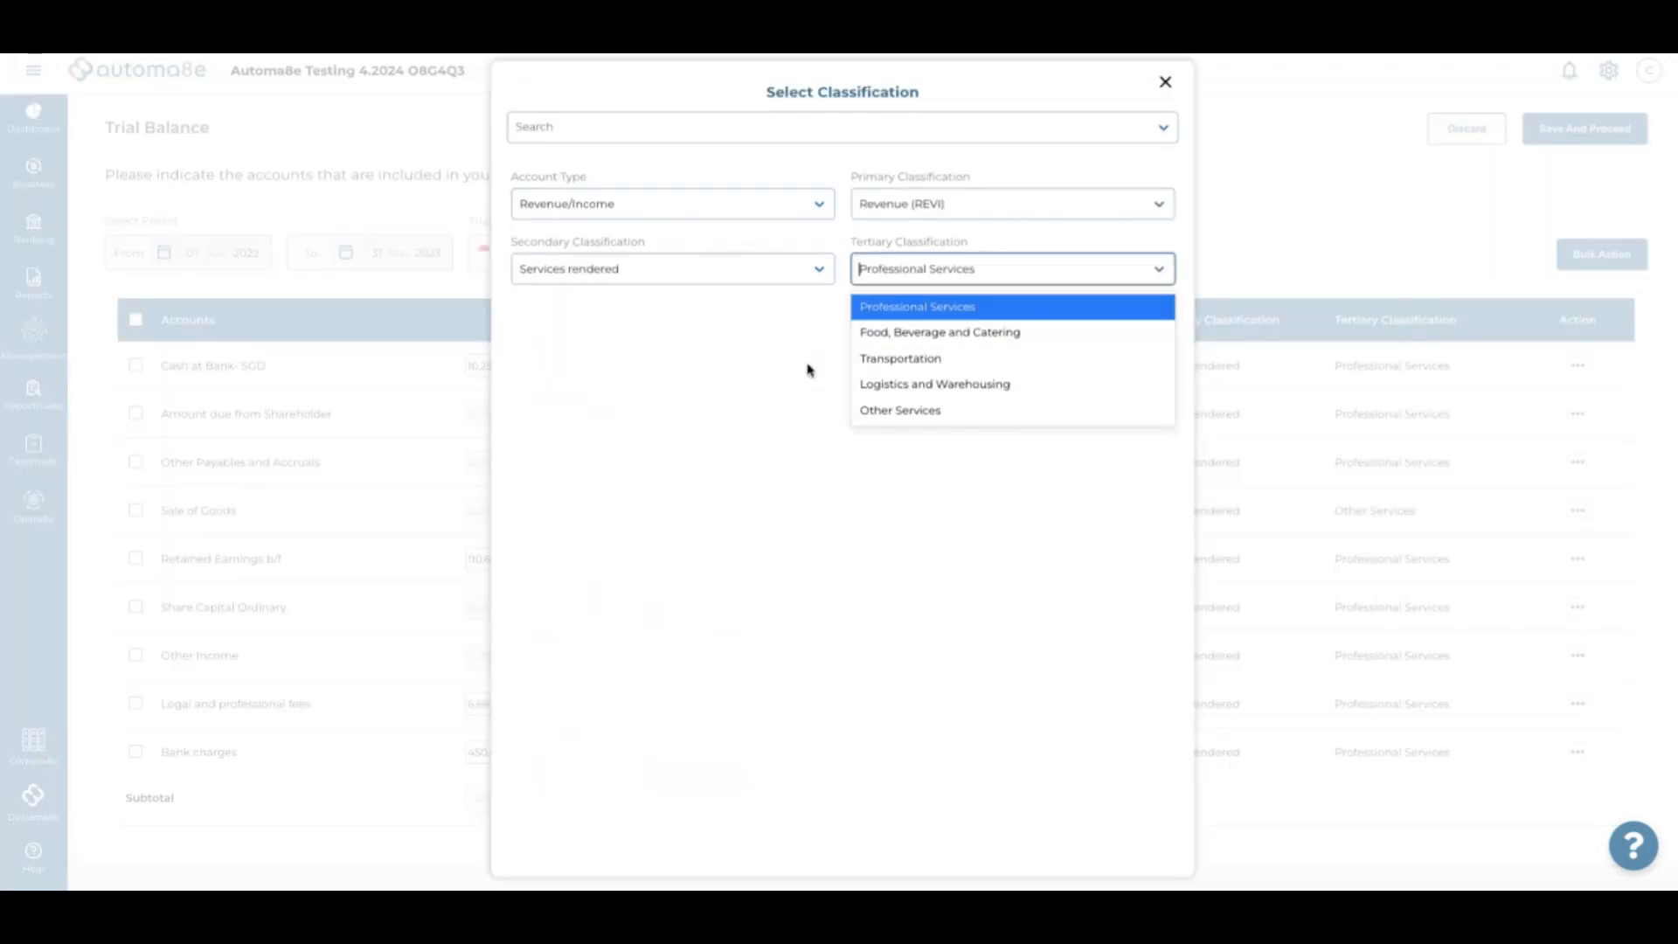
left_click(666, 138)
type("c")
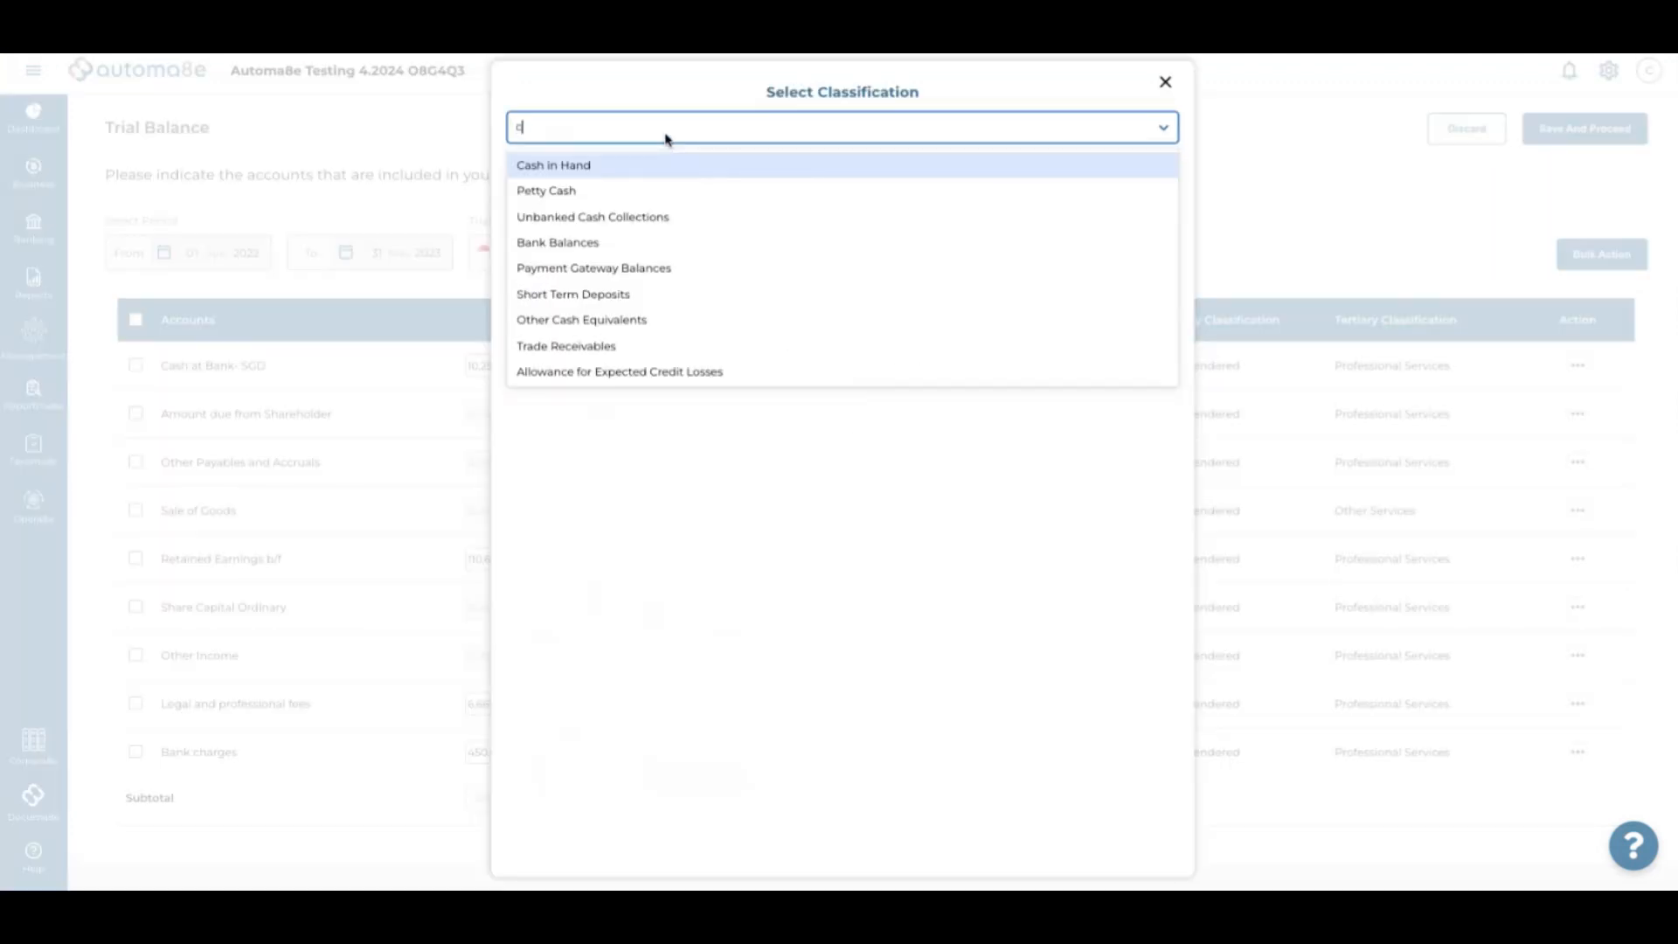
type("as")
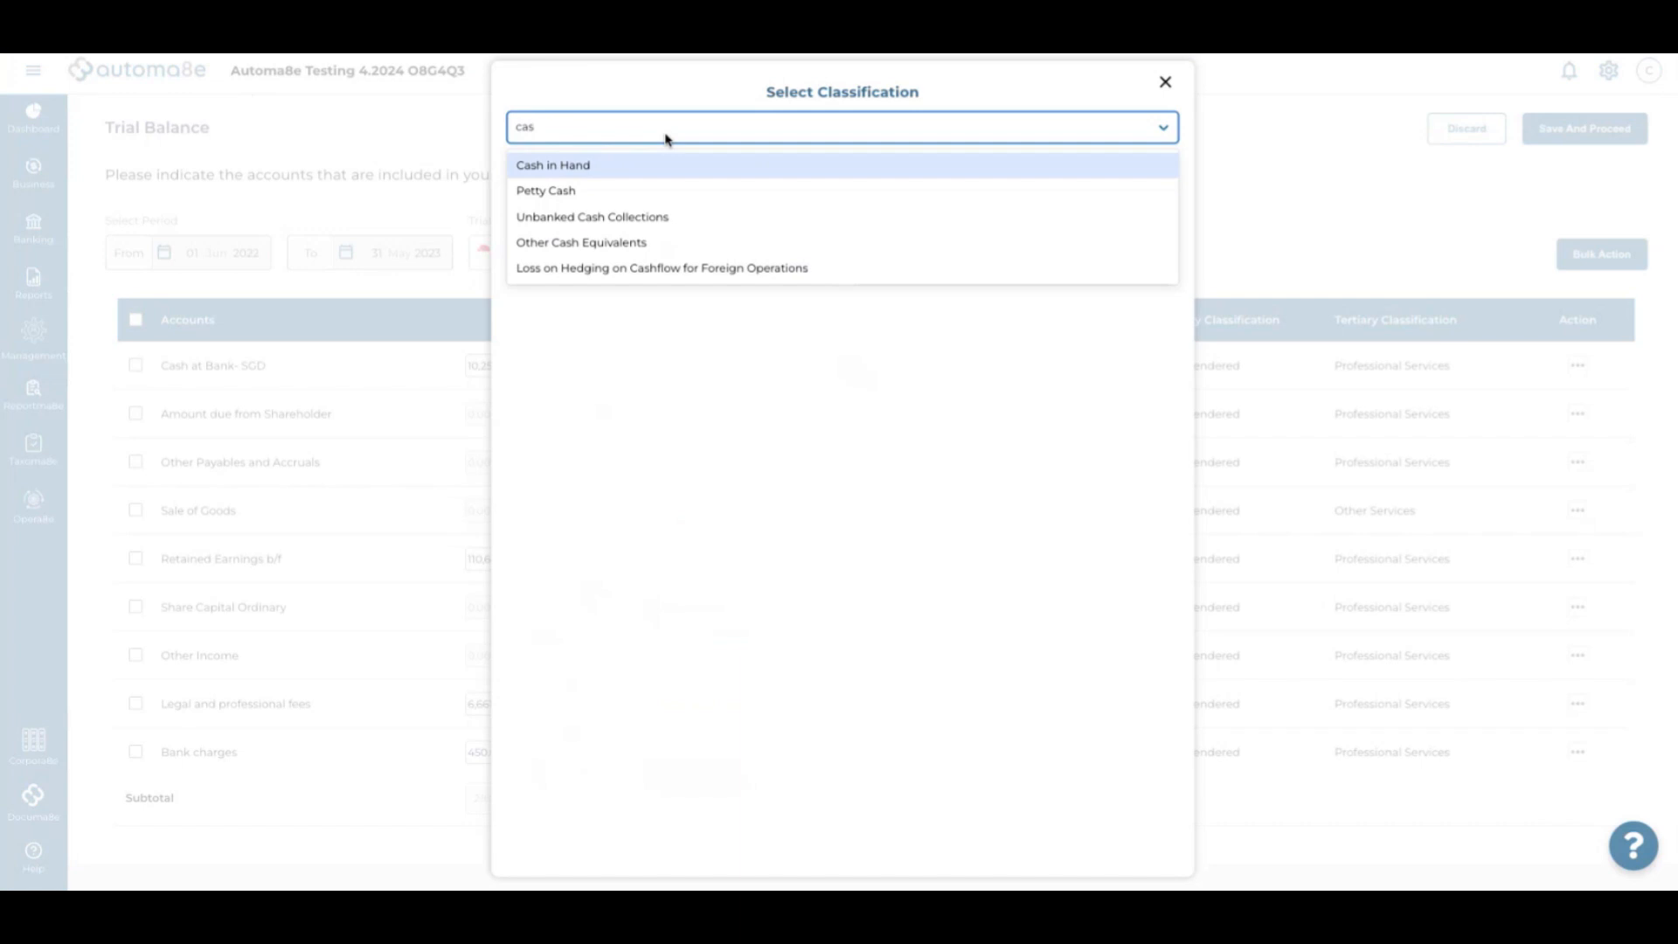
key("BackSpace")
key("BackSpace")
key("BackSpace")
type("bank")
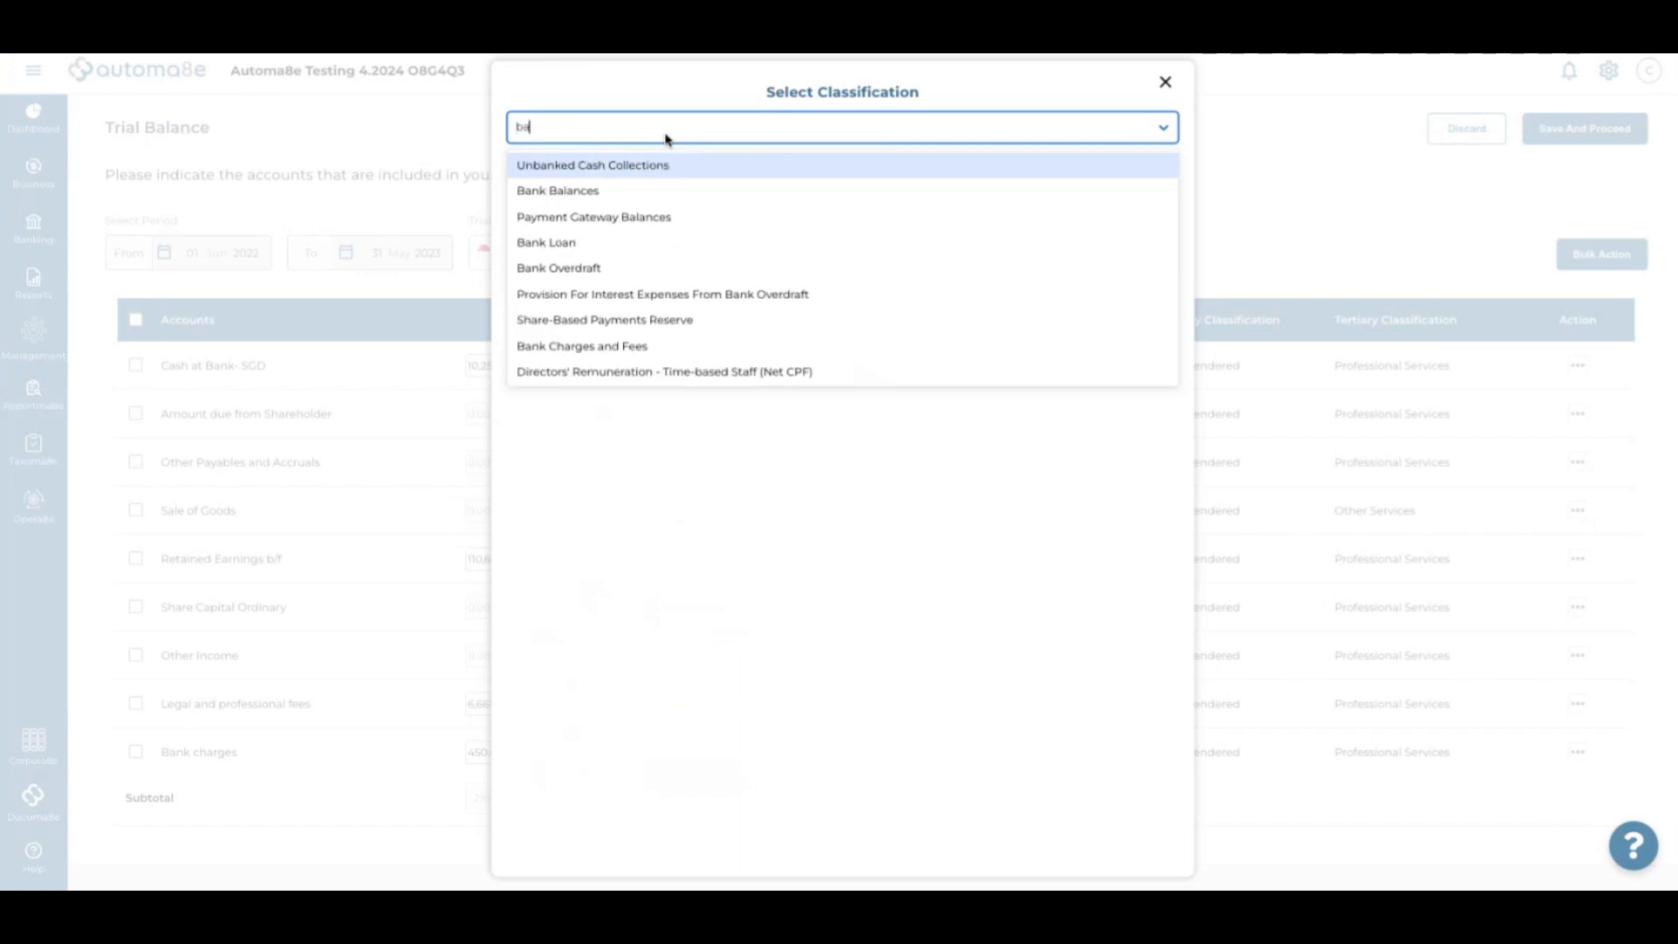
left_click(607, 194)
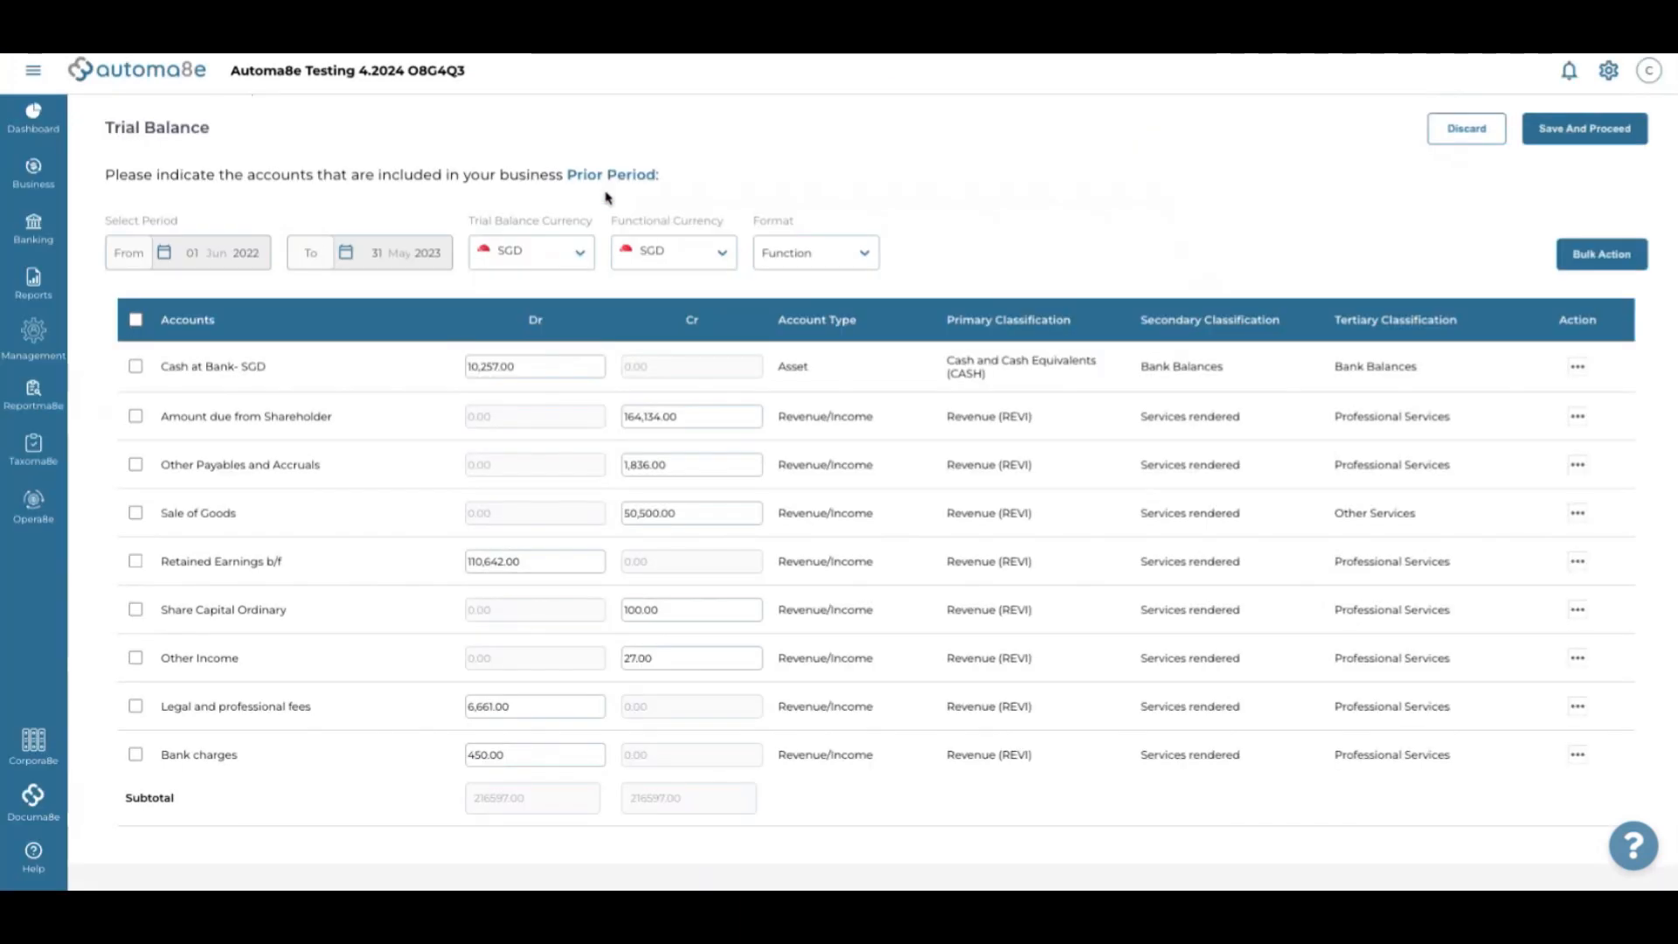
scroll(865, 367, "down", 1)
scroll(865, 367, "up", 2)
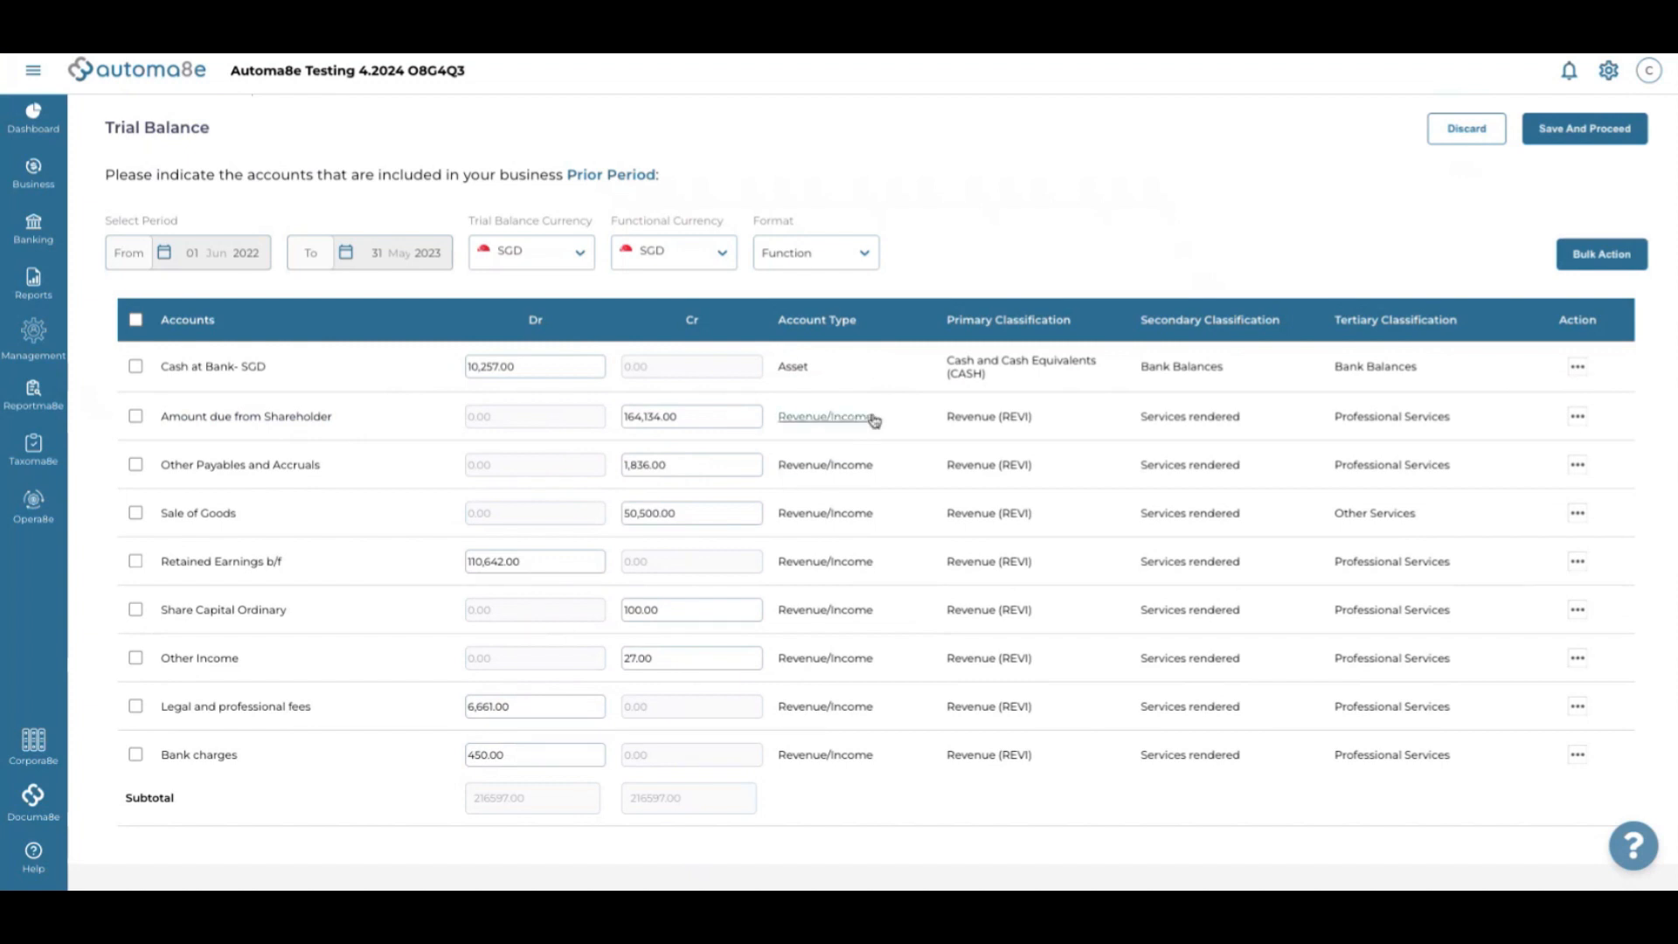
Classify Amount due from Shareholder as Dividend Payable
left_click(837, 420)
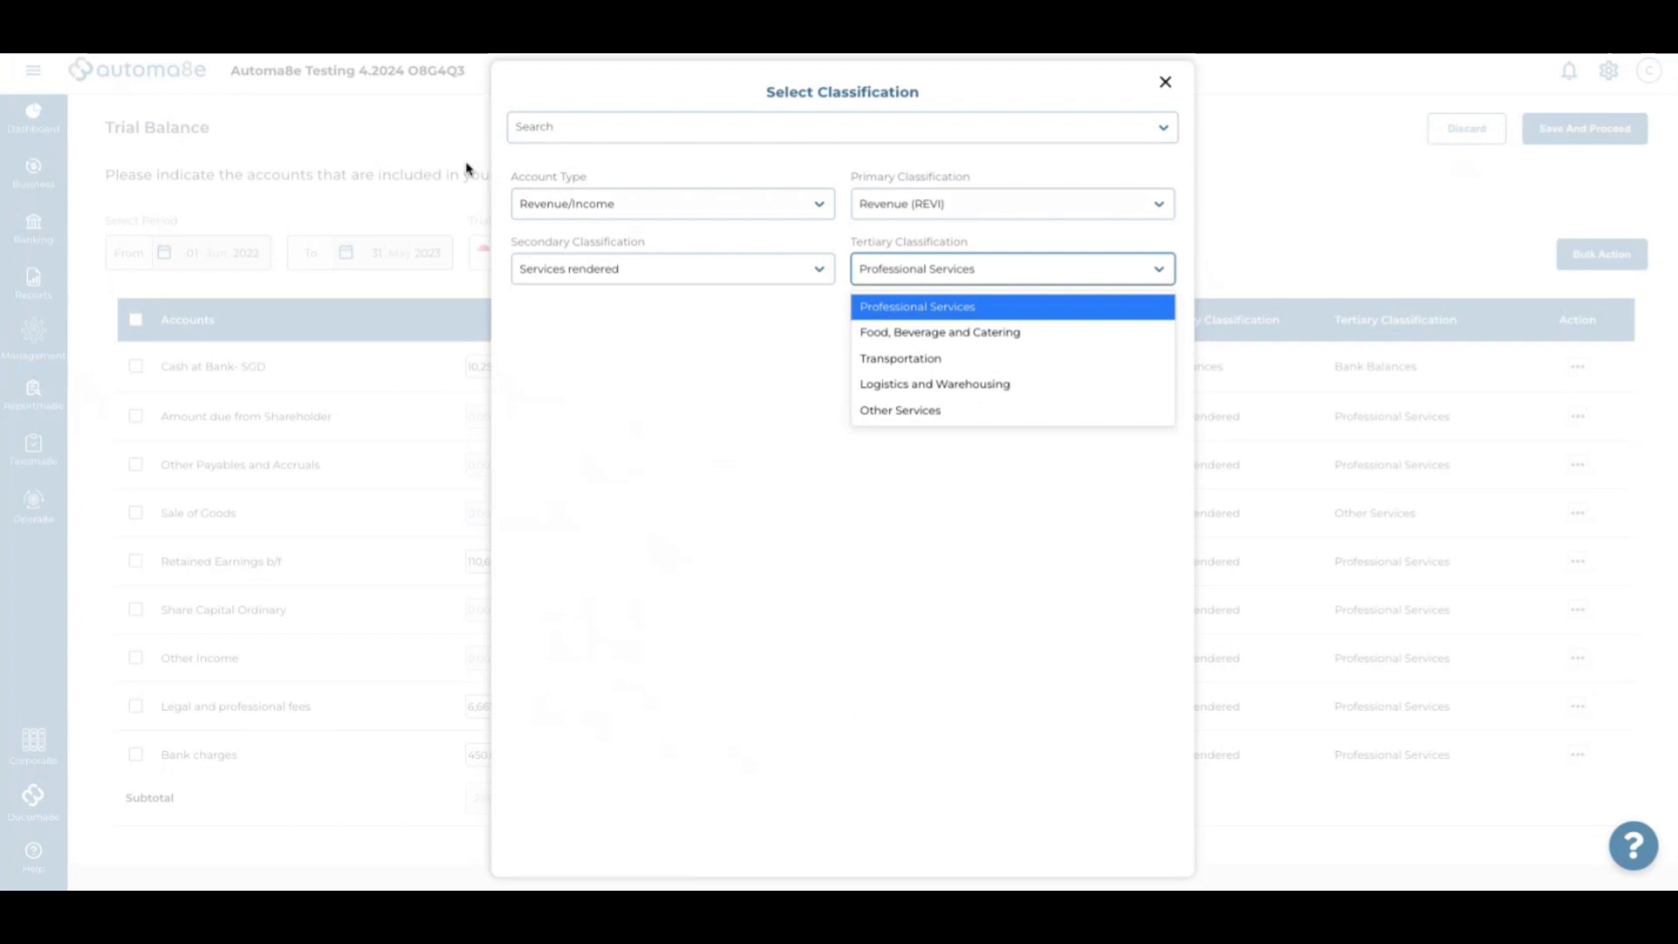
left_click(572, 131)
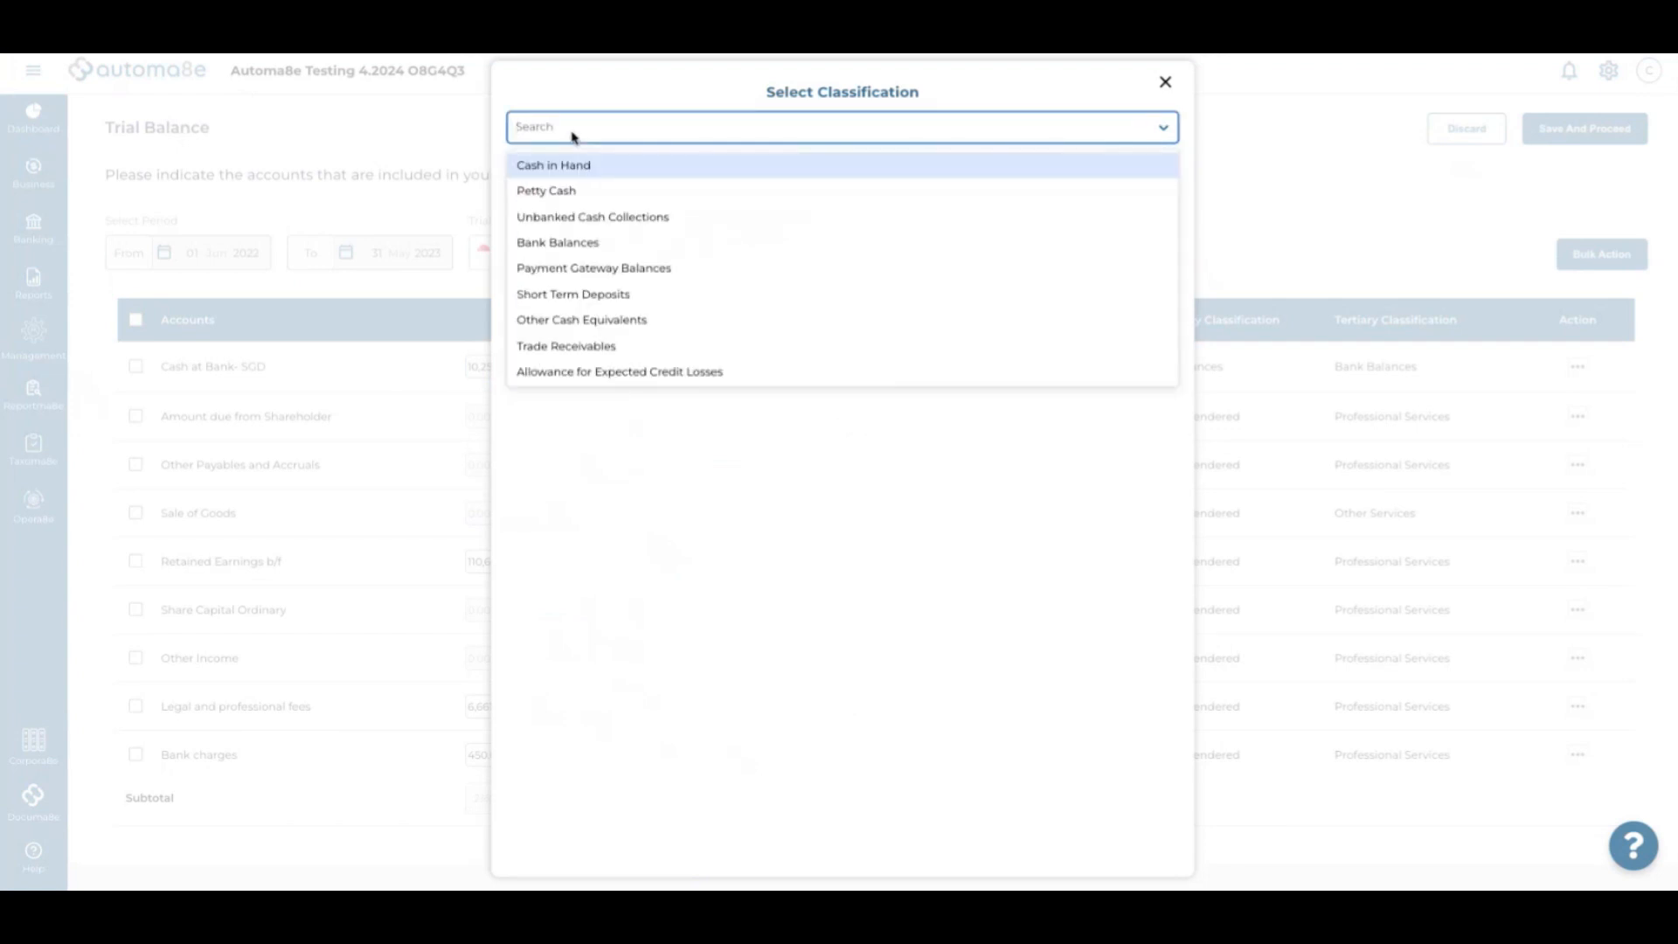
type("dividend")
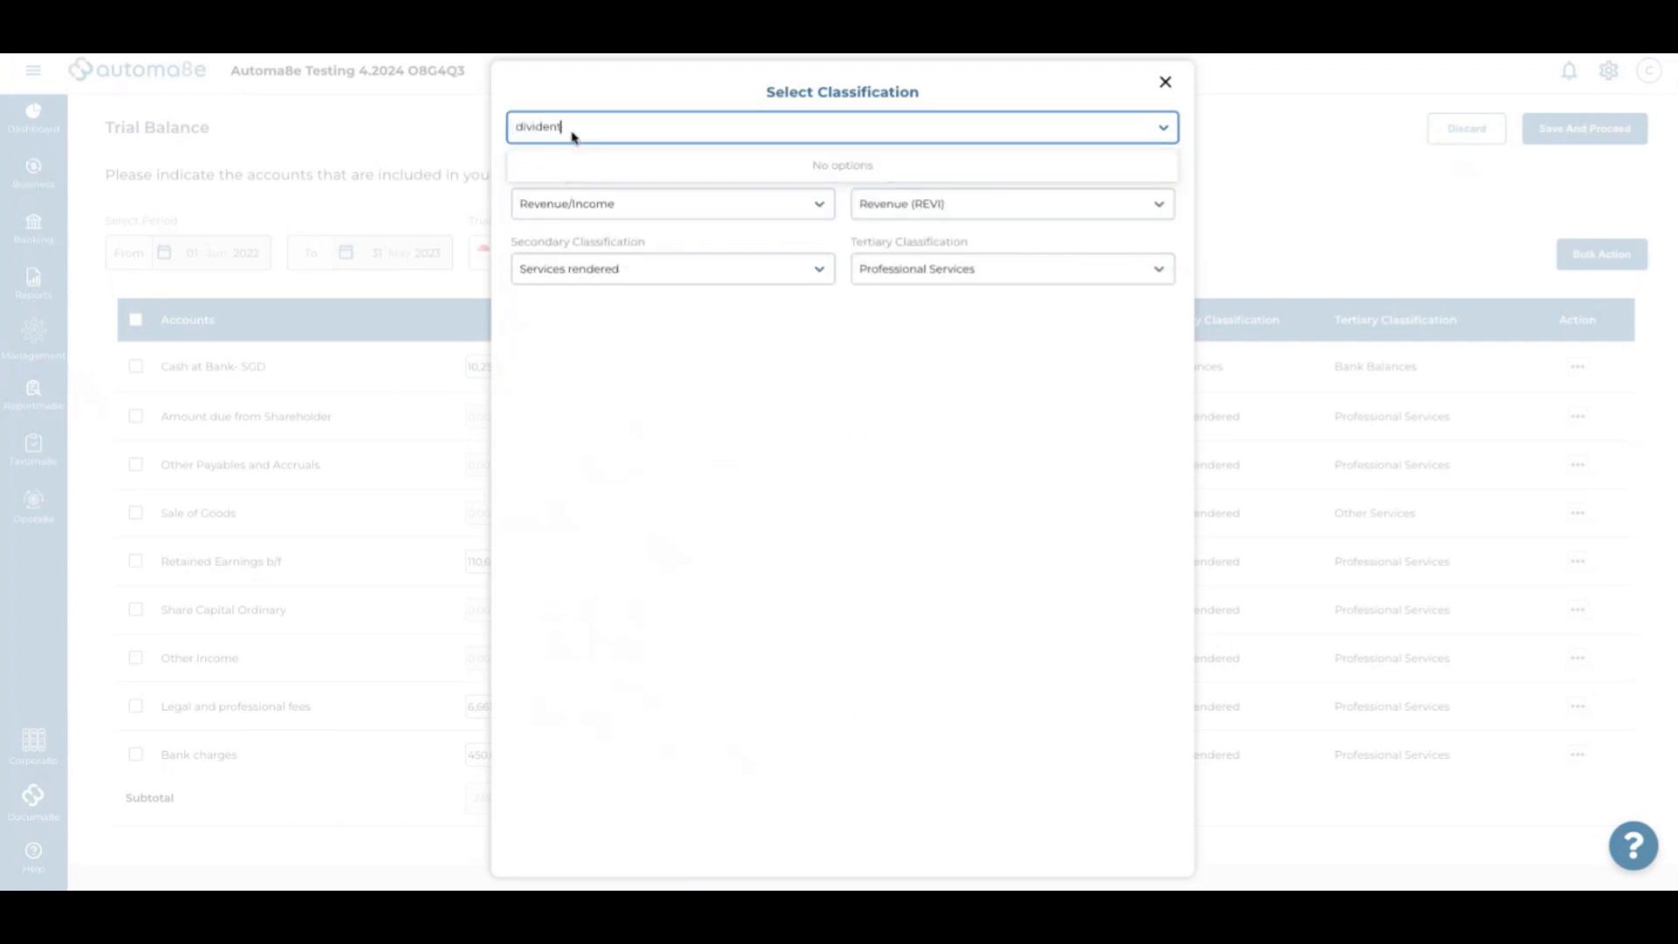
left_click(562, 165)
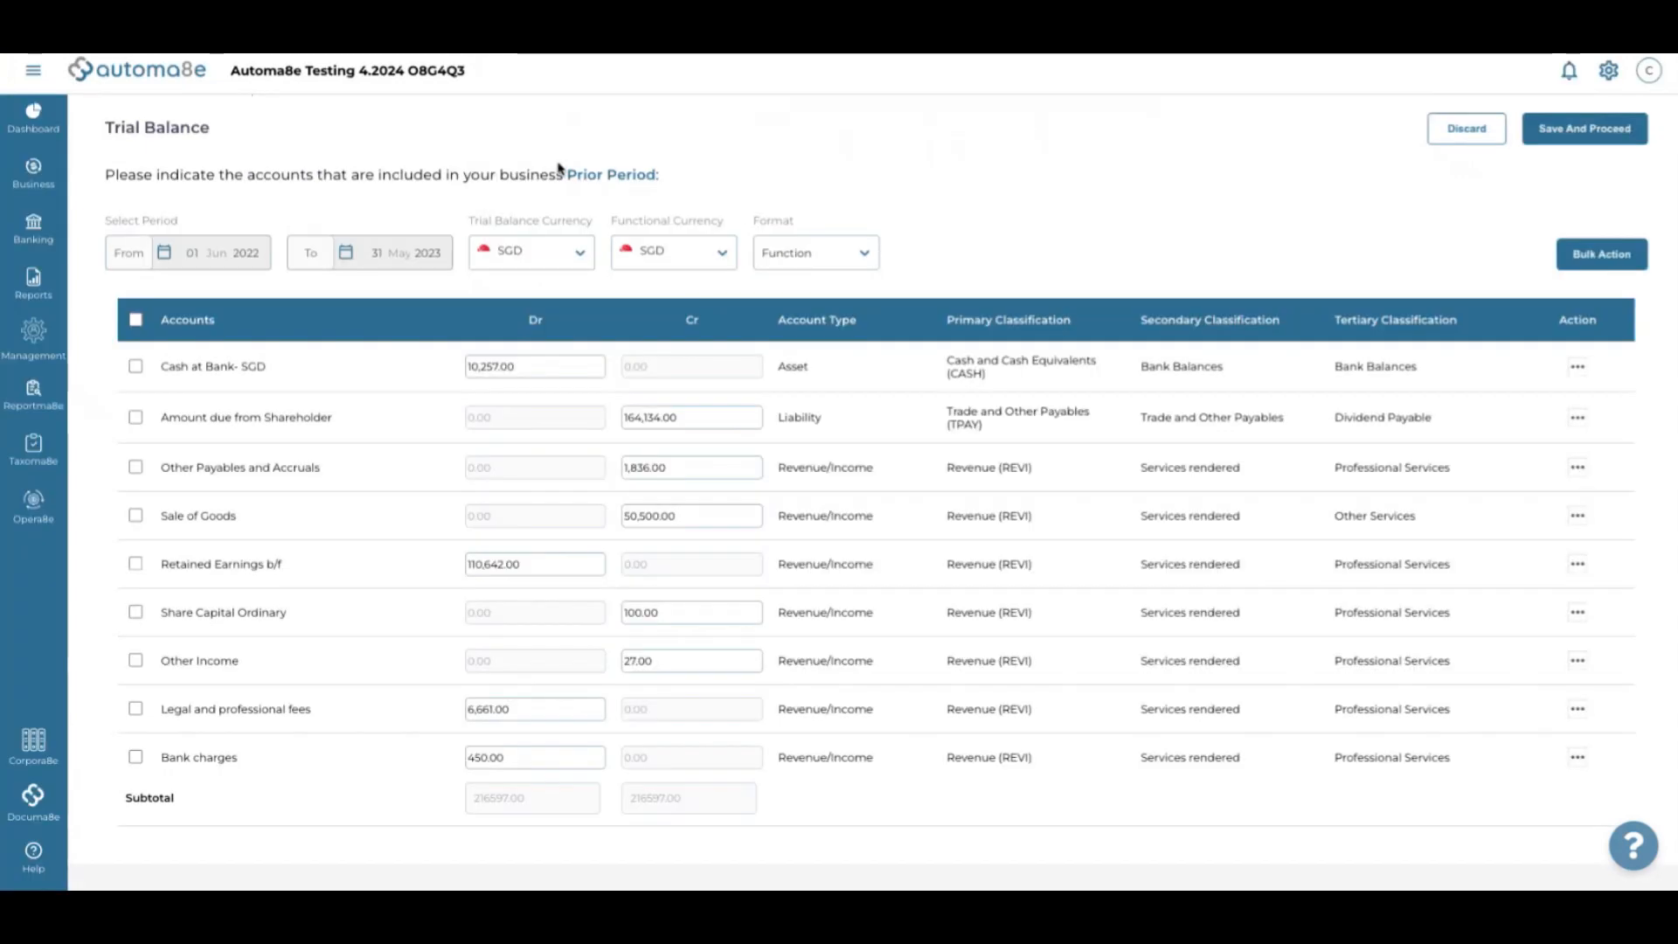
scroll(828, 524, "down", 2)
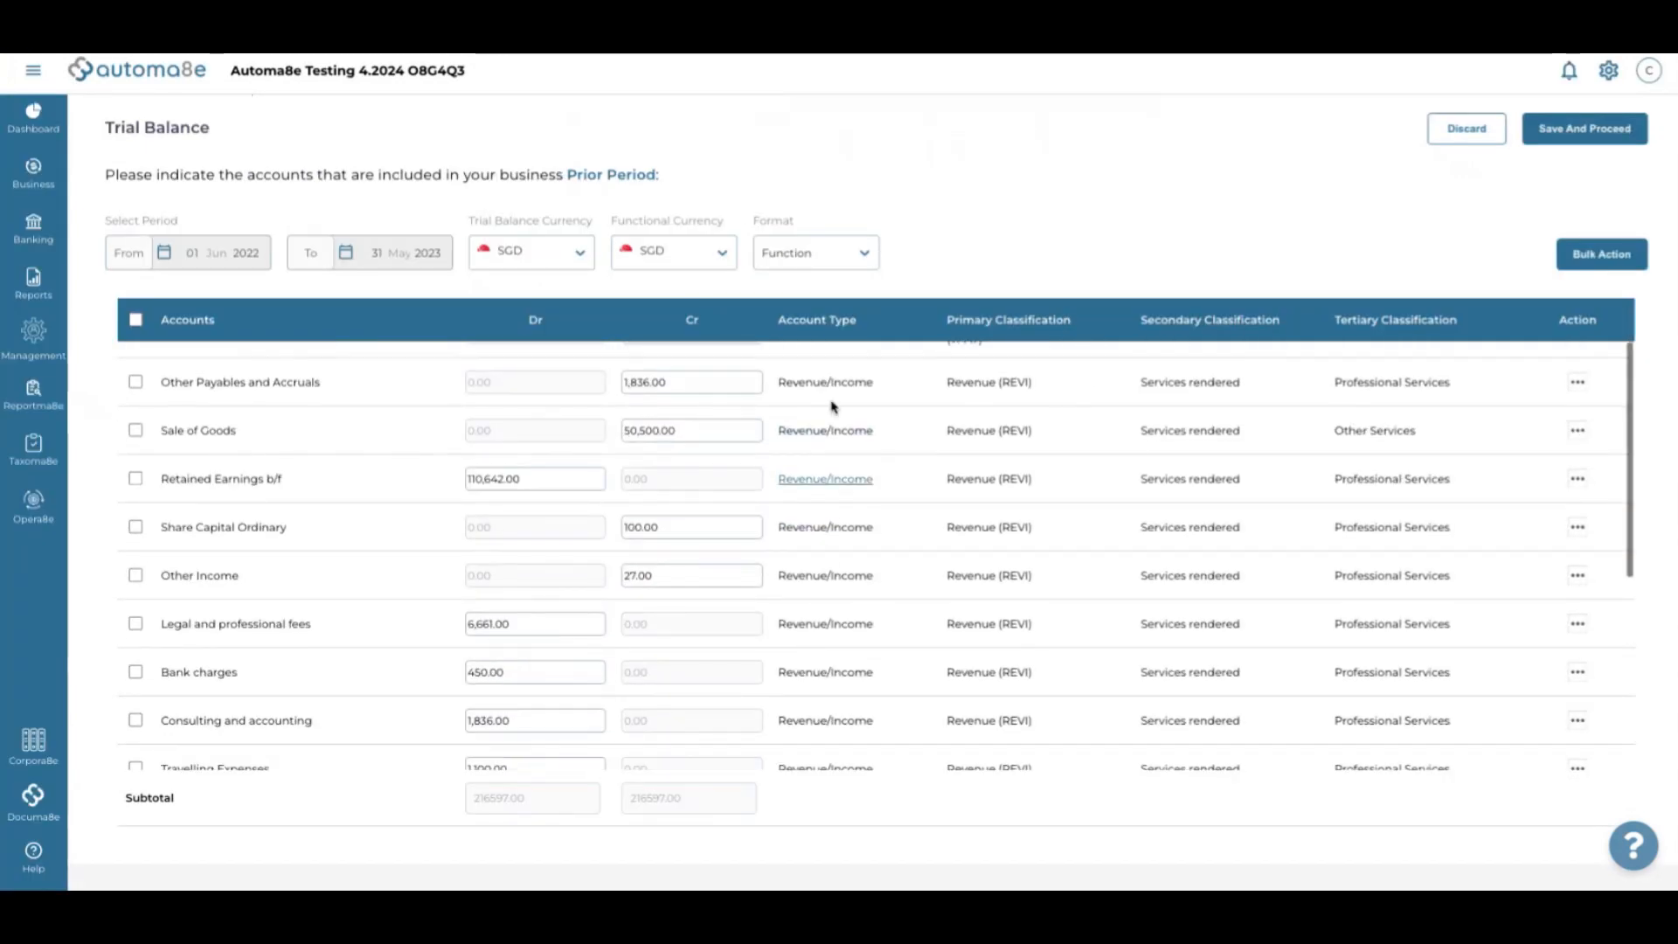
Classify Other Payables and Accruals as Other Payables under Trade and Other Payables (Liability)
left_click(834, 384)
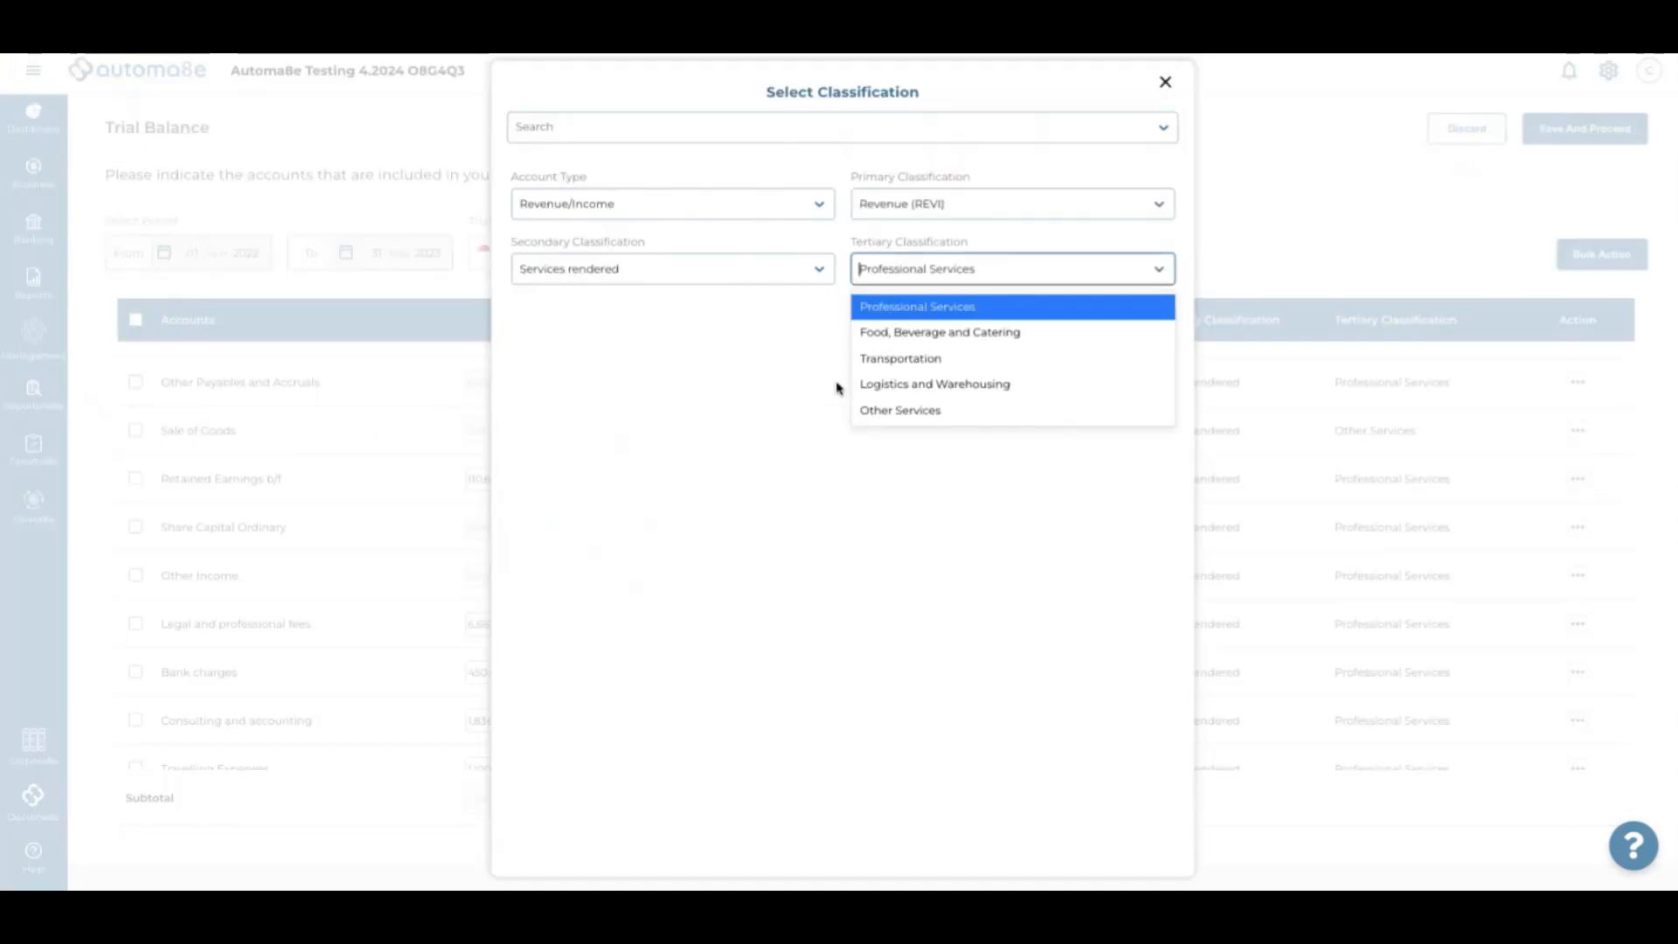
left_click(636, 135)
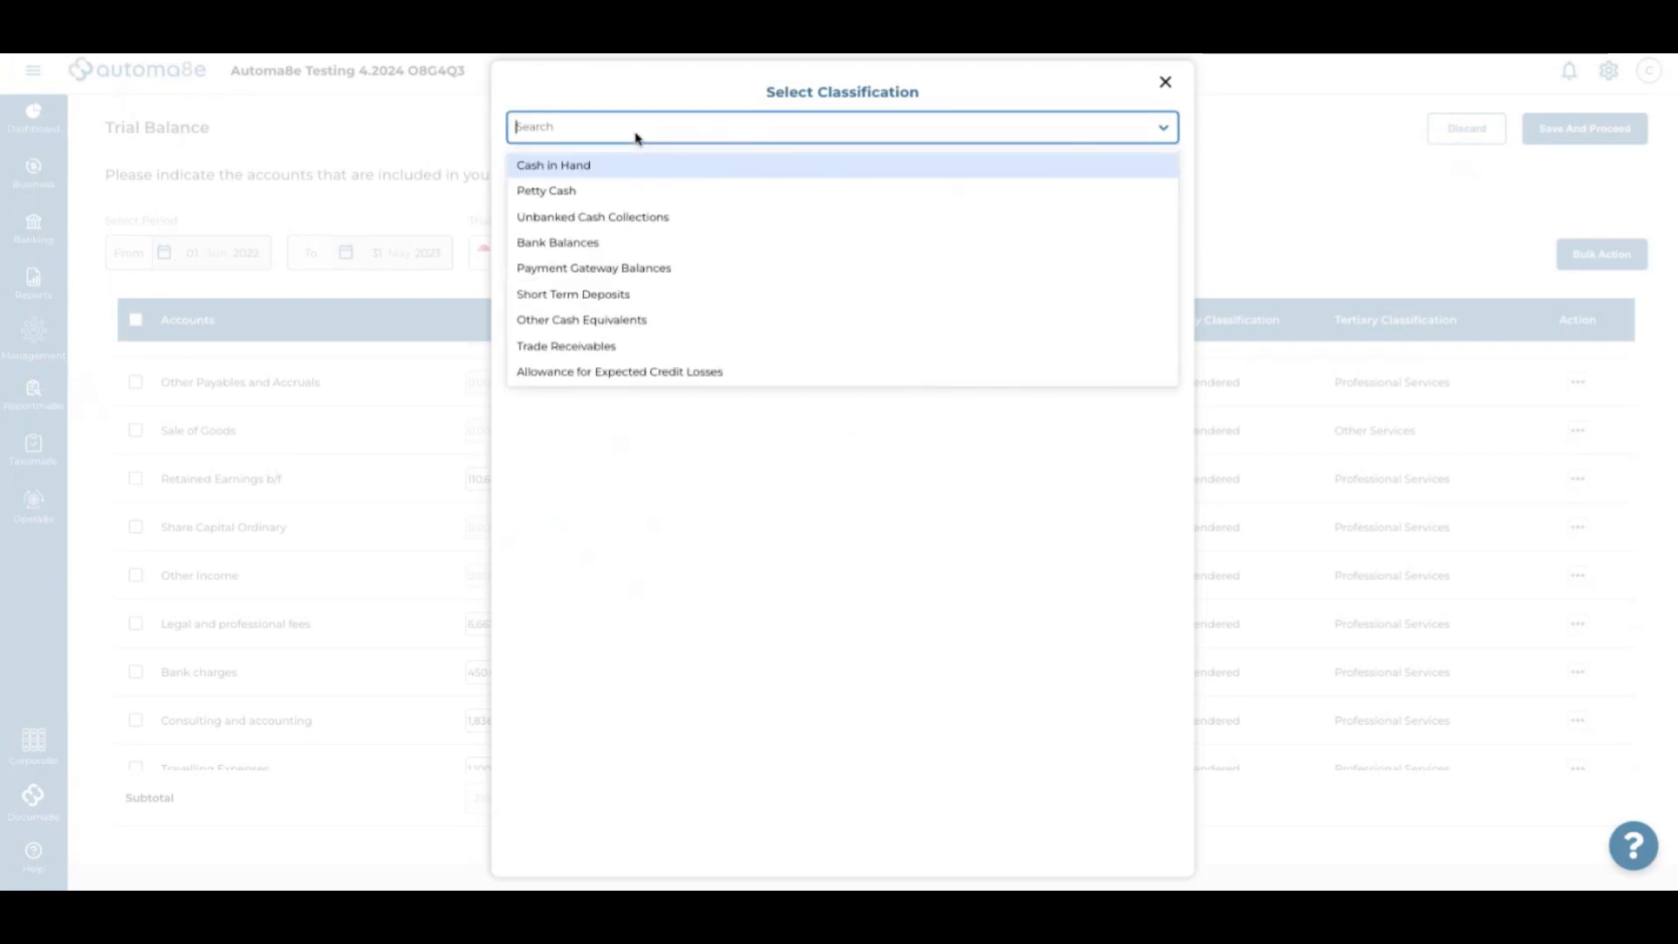
type("other")
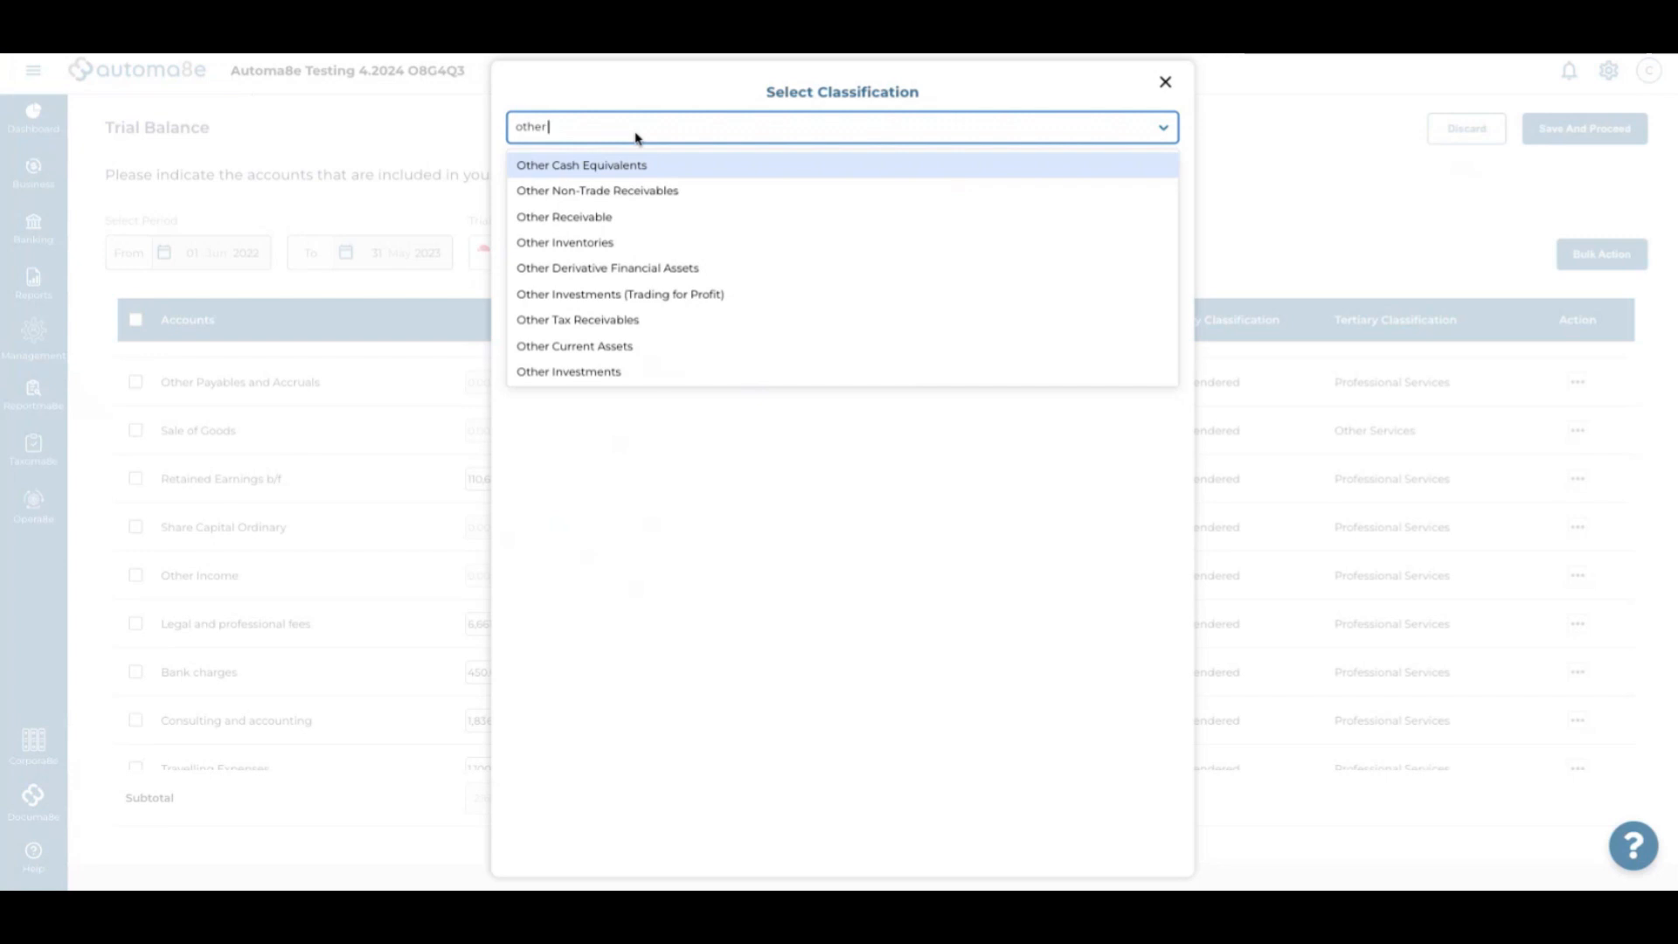
type("paya")
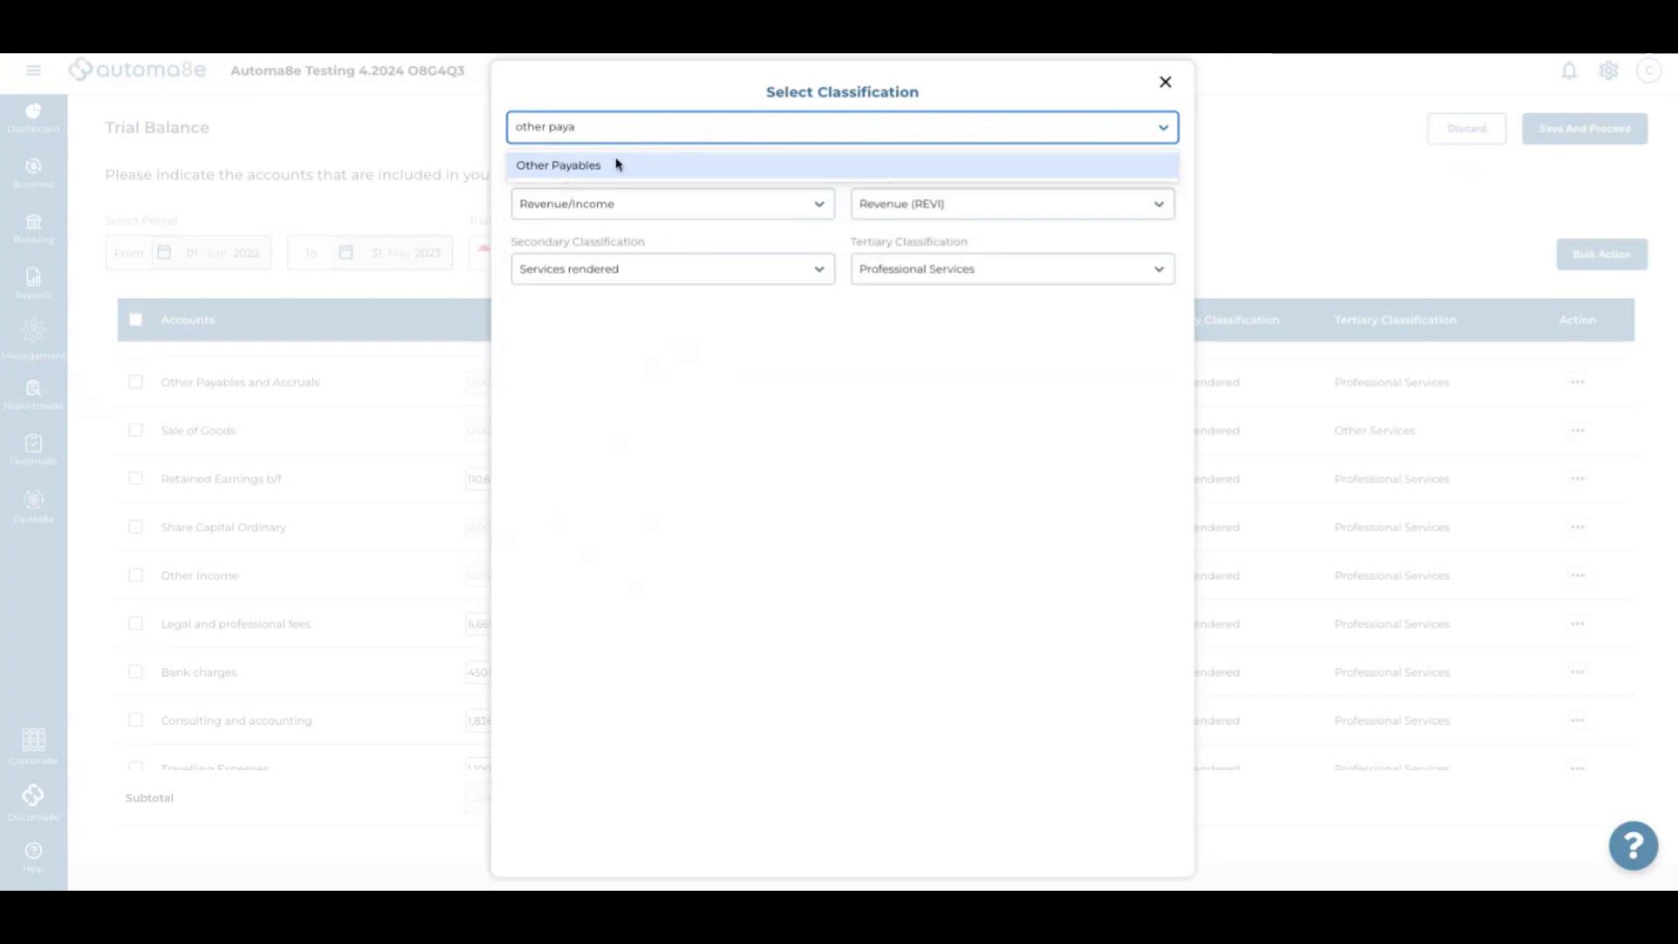
left_click(619, 171)
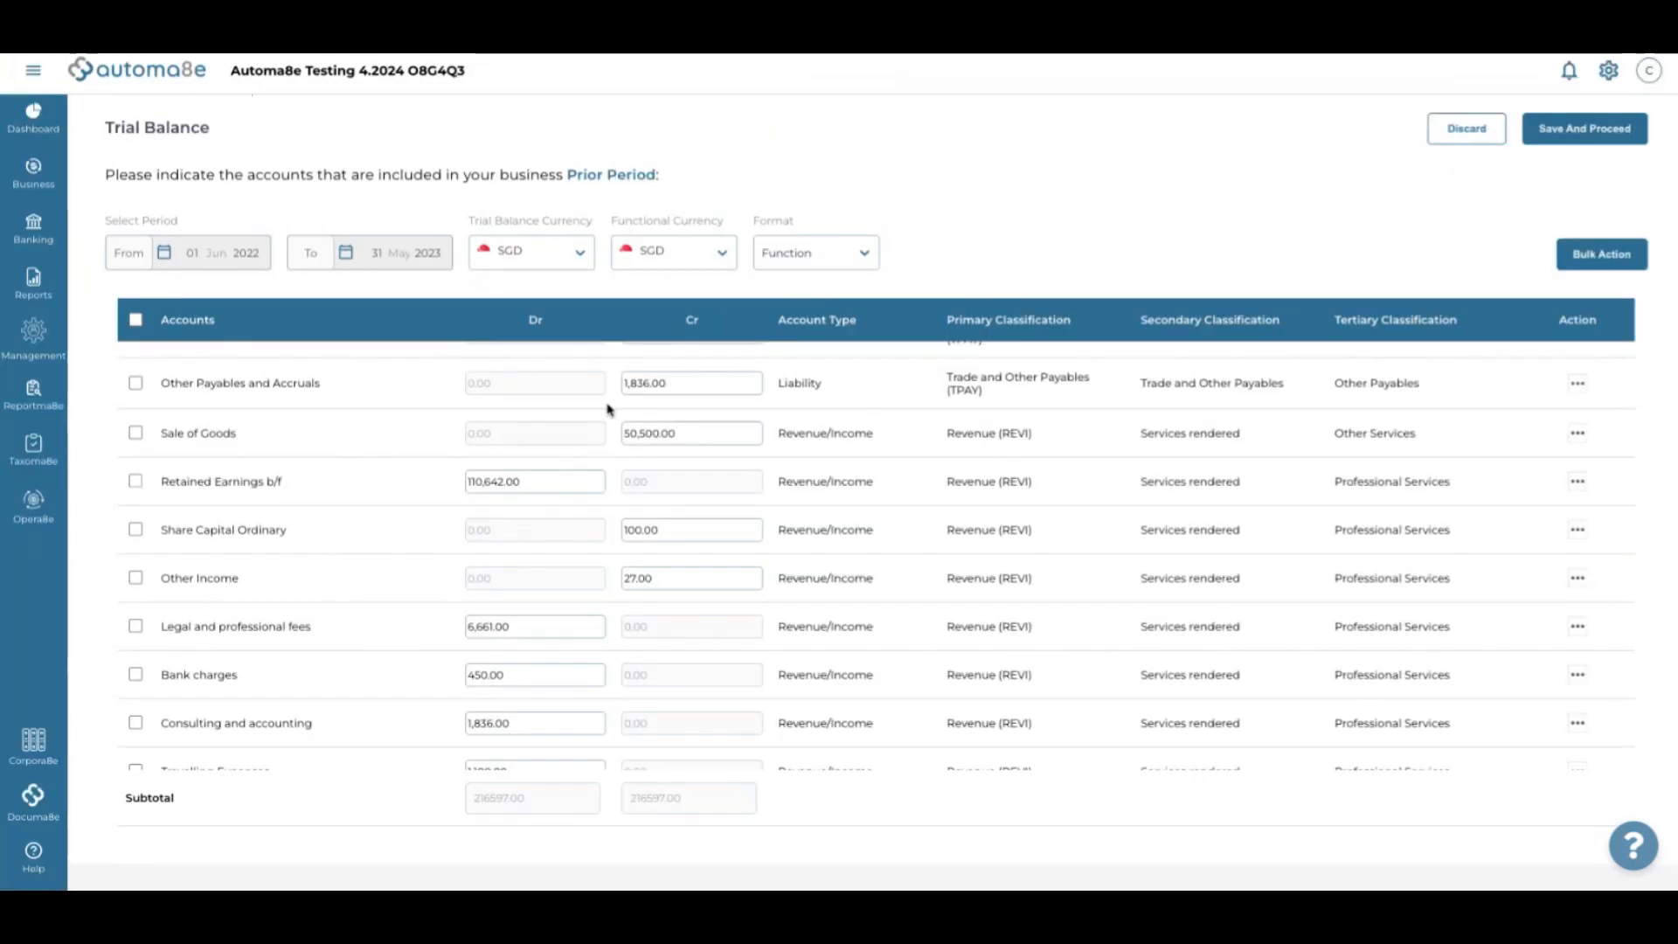
scroll(609, 409, "down", 2)
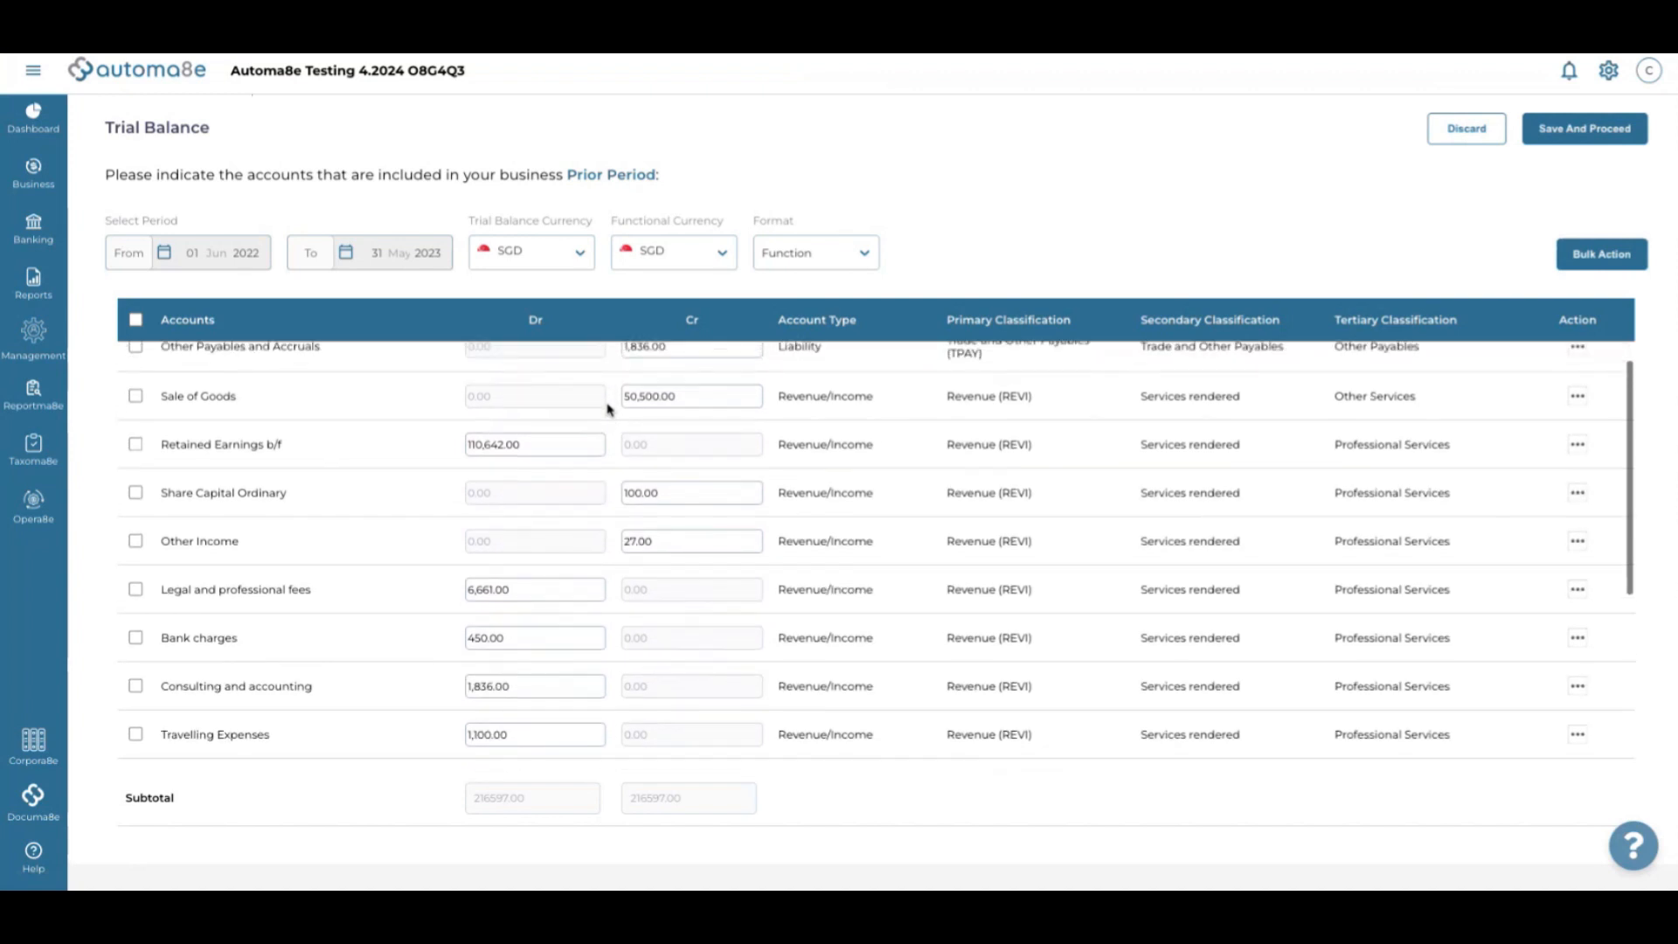
scroll(609, 409, "up", 3)
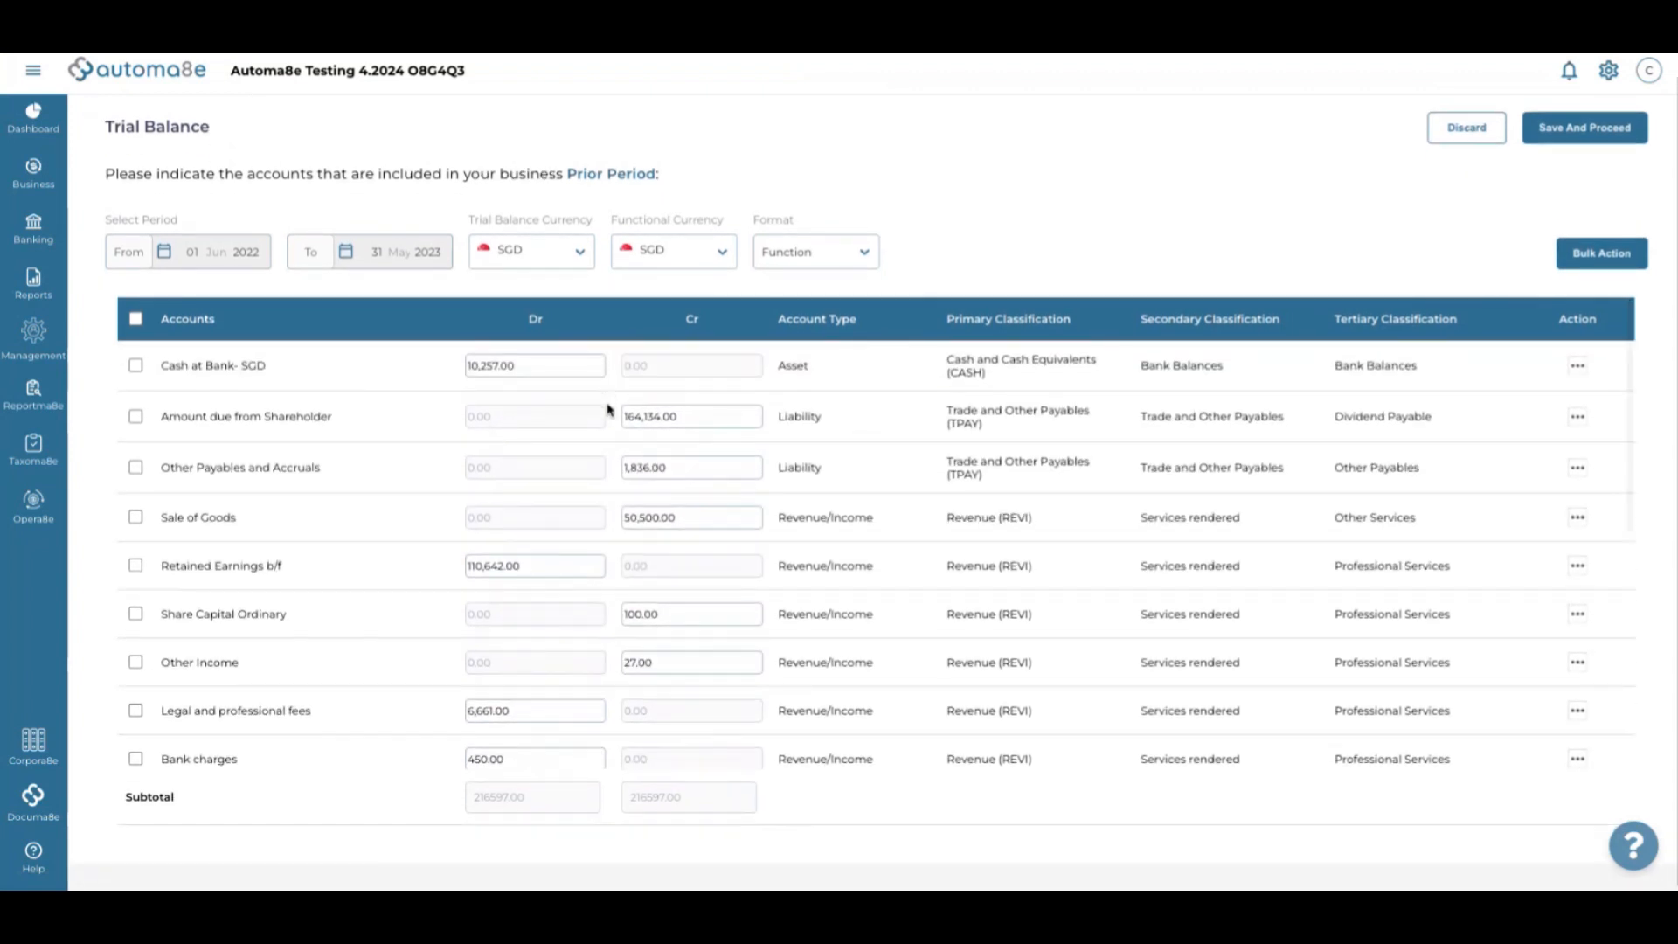
scroll(609, 409, "down", 1)
scroll(609, 409, "down", 2)
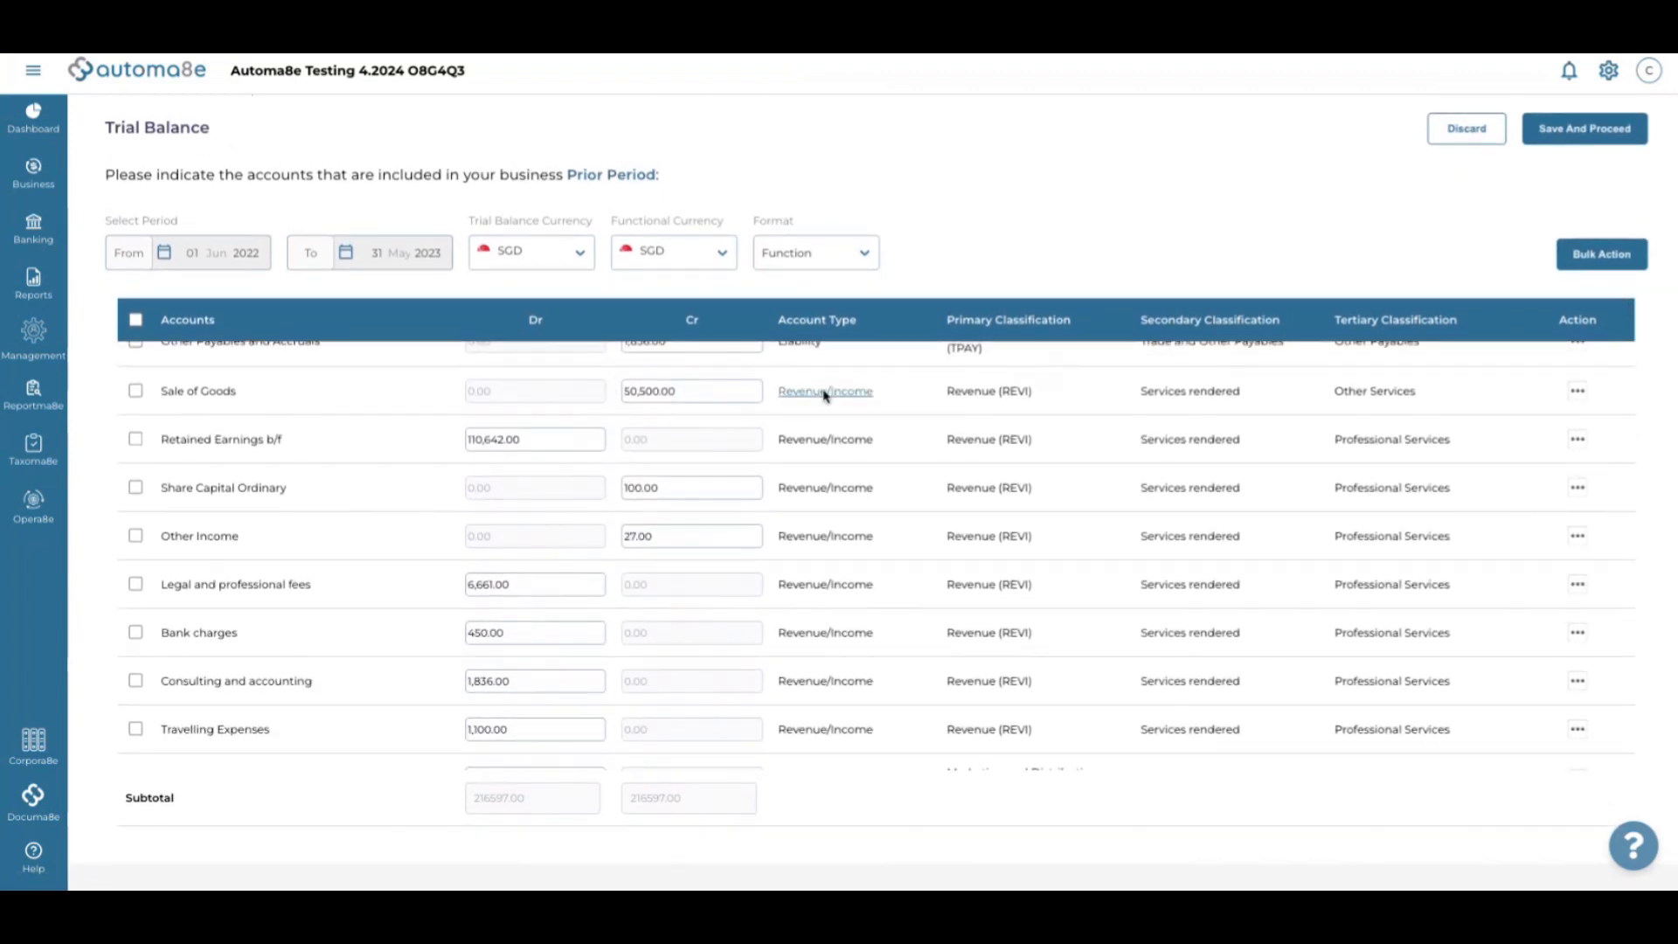
Classify Sale of Goods as Revenue (REVI), first under Services rendered, Other Services
left_click(827, 390)
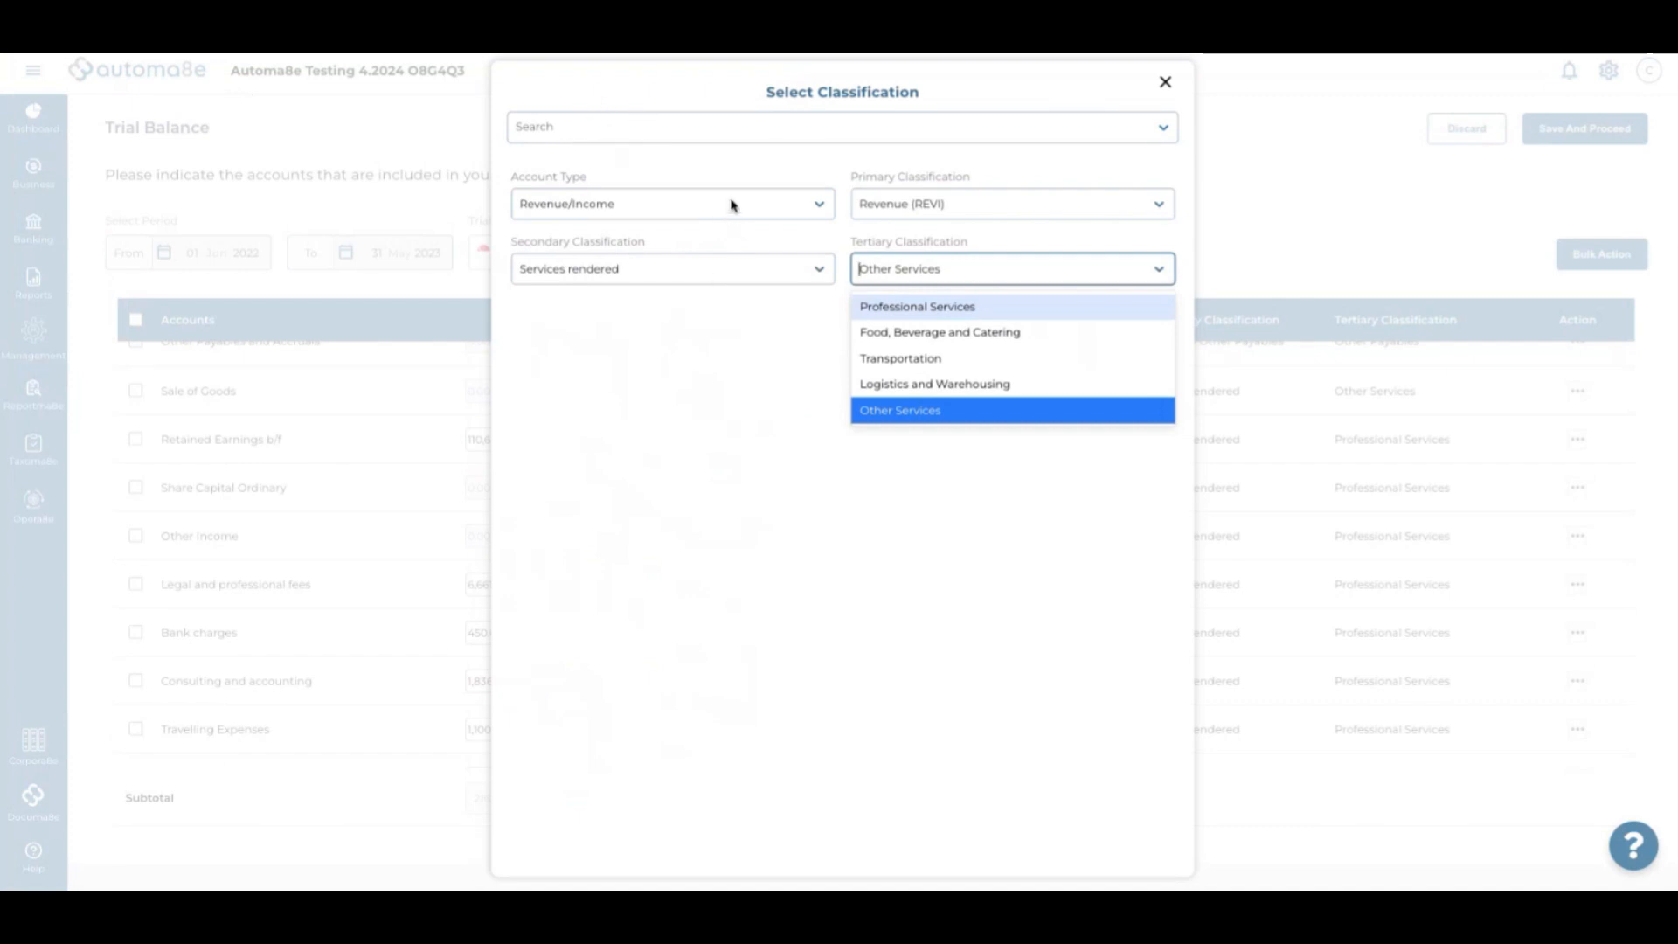
left_click(653, 343)
left_click(657, 203)
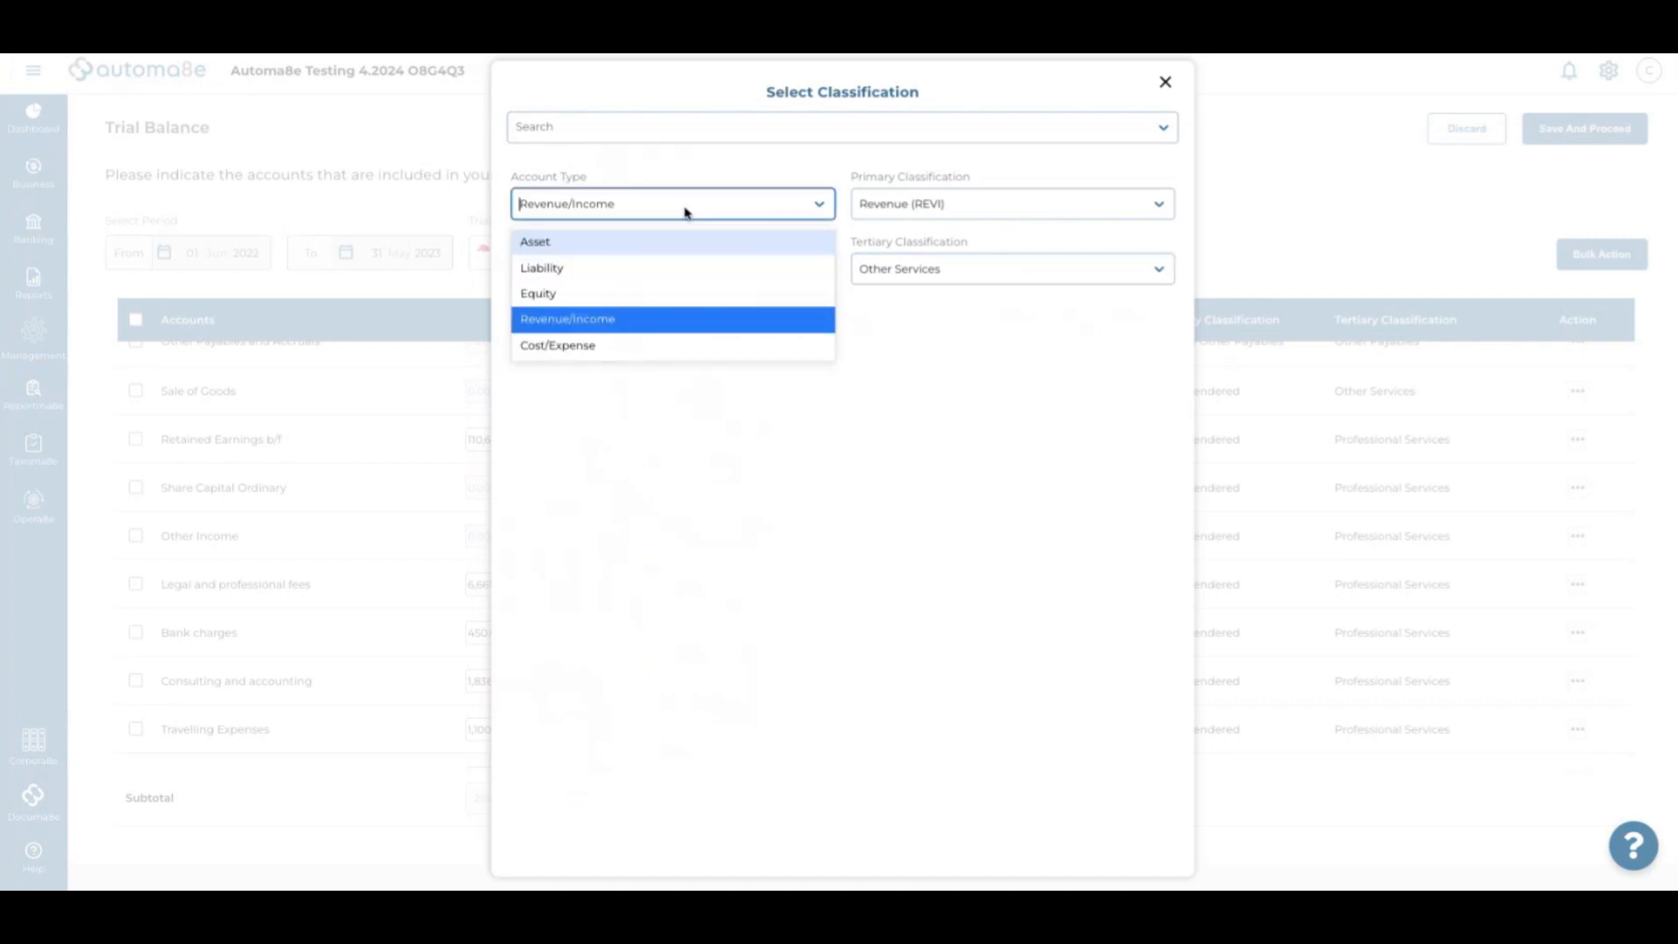
left_click(642, 320)
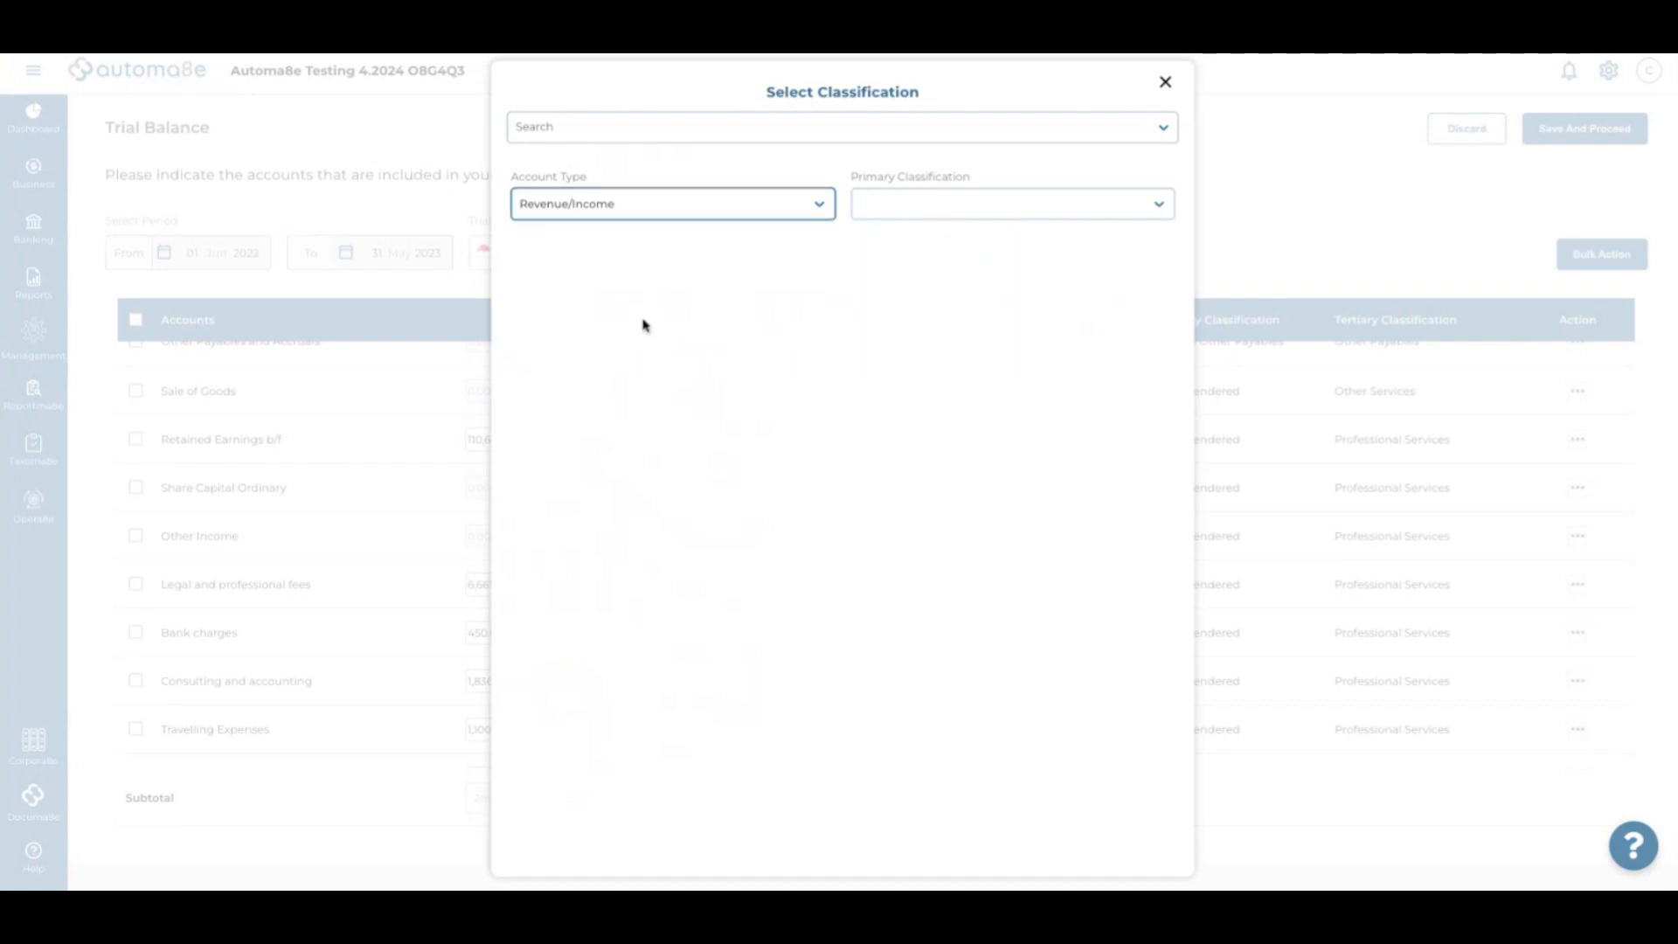
left_click(928, 210)
left_click(932, 241)
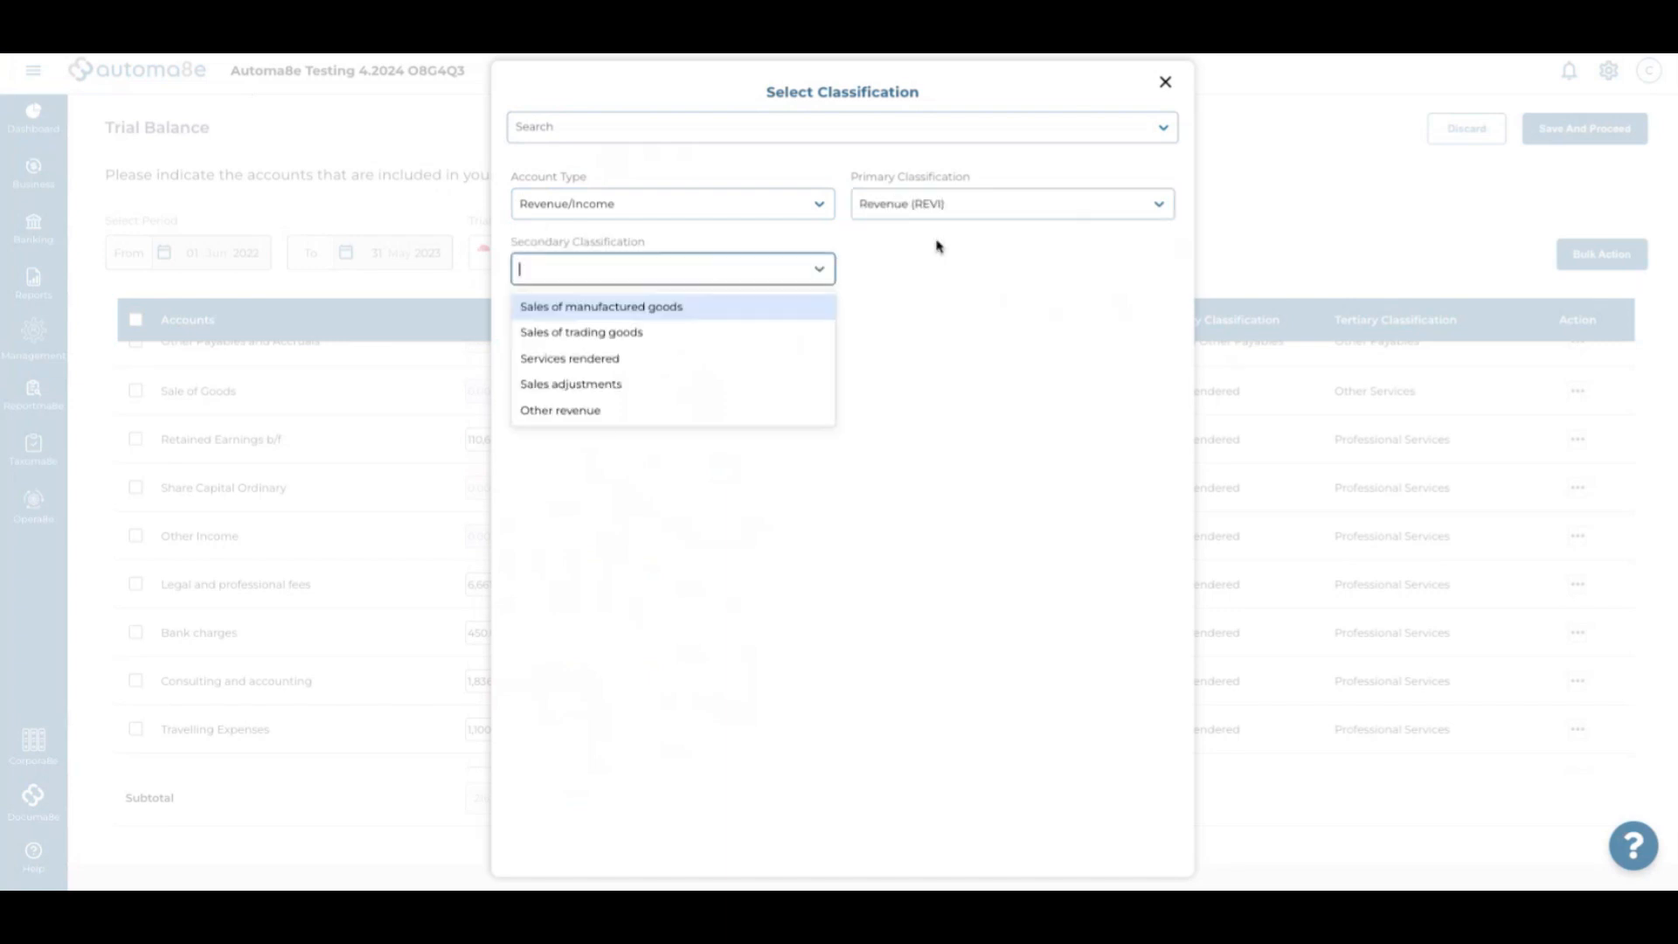
left_click(679, 359)
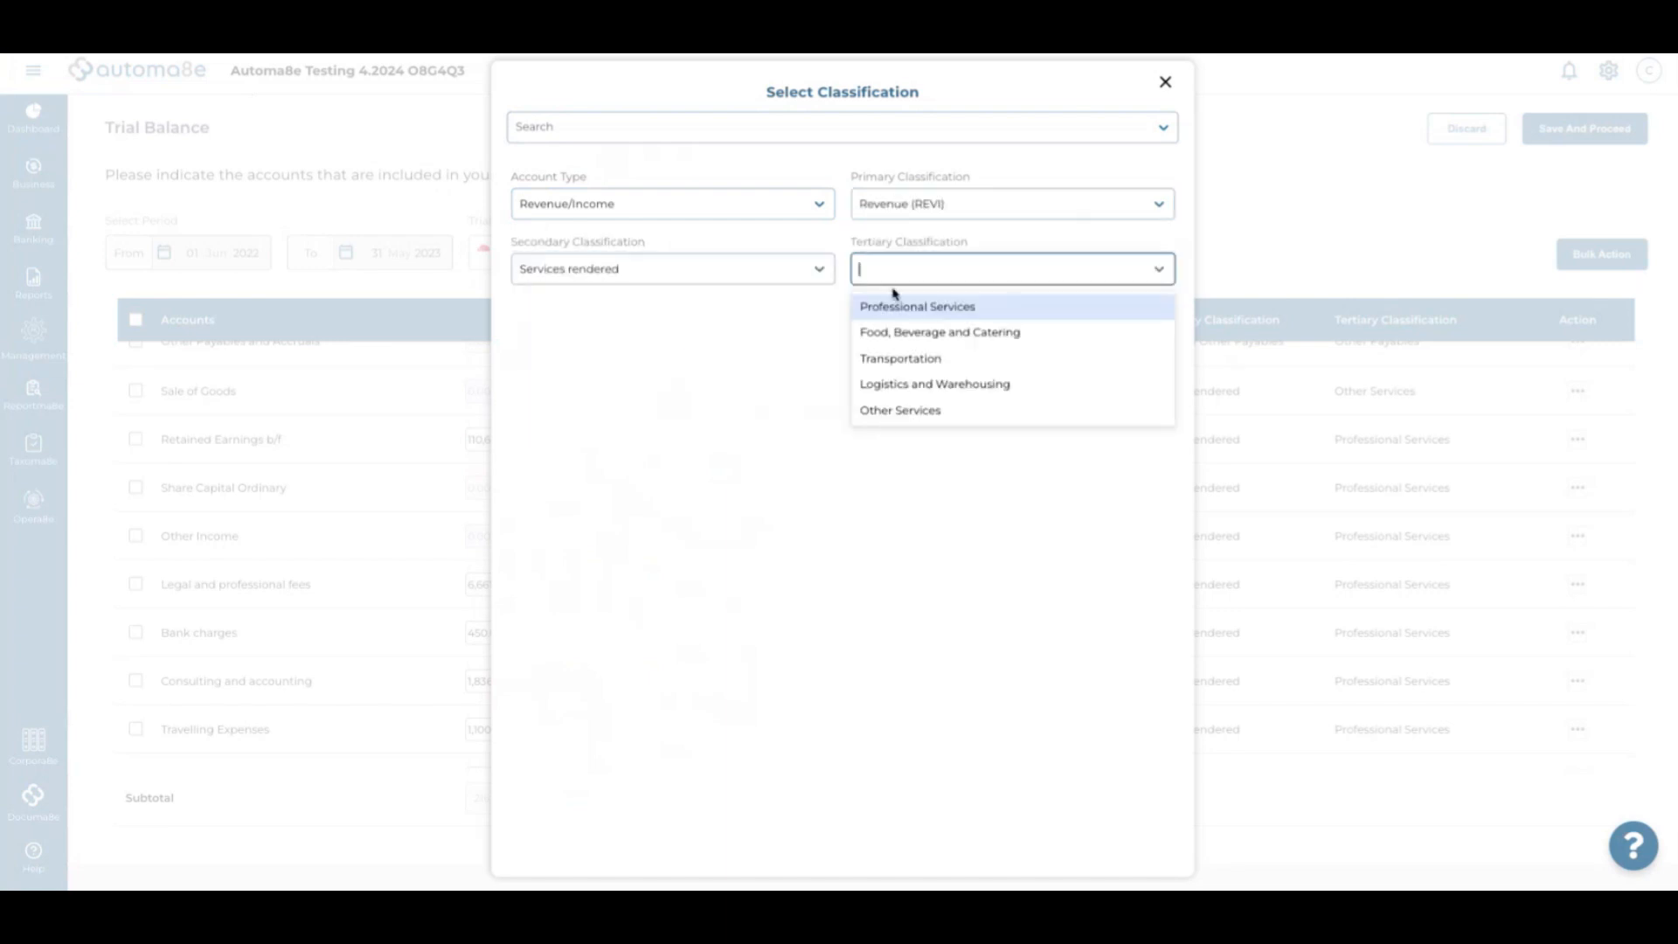
left_click(916, 419)
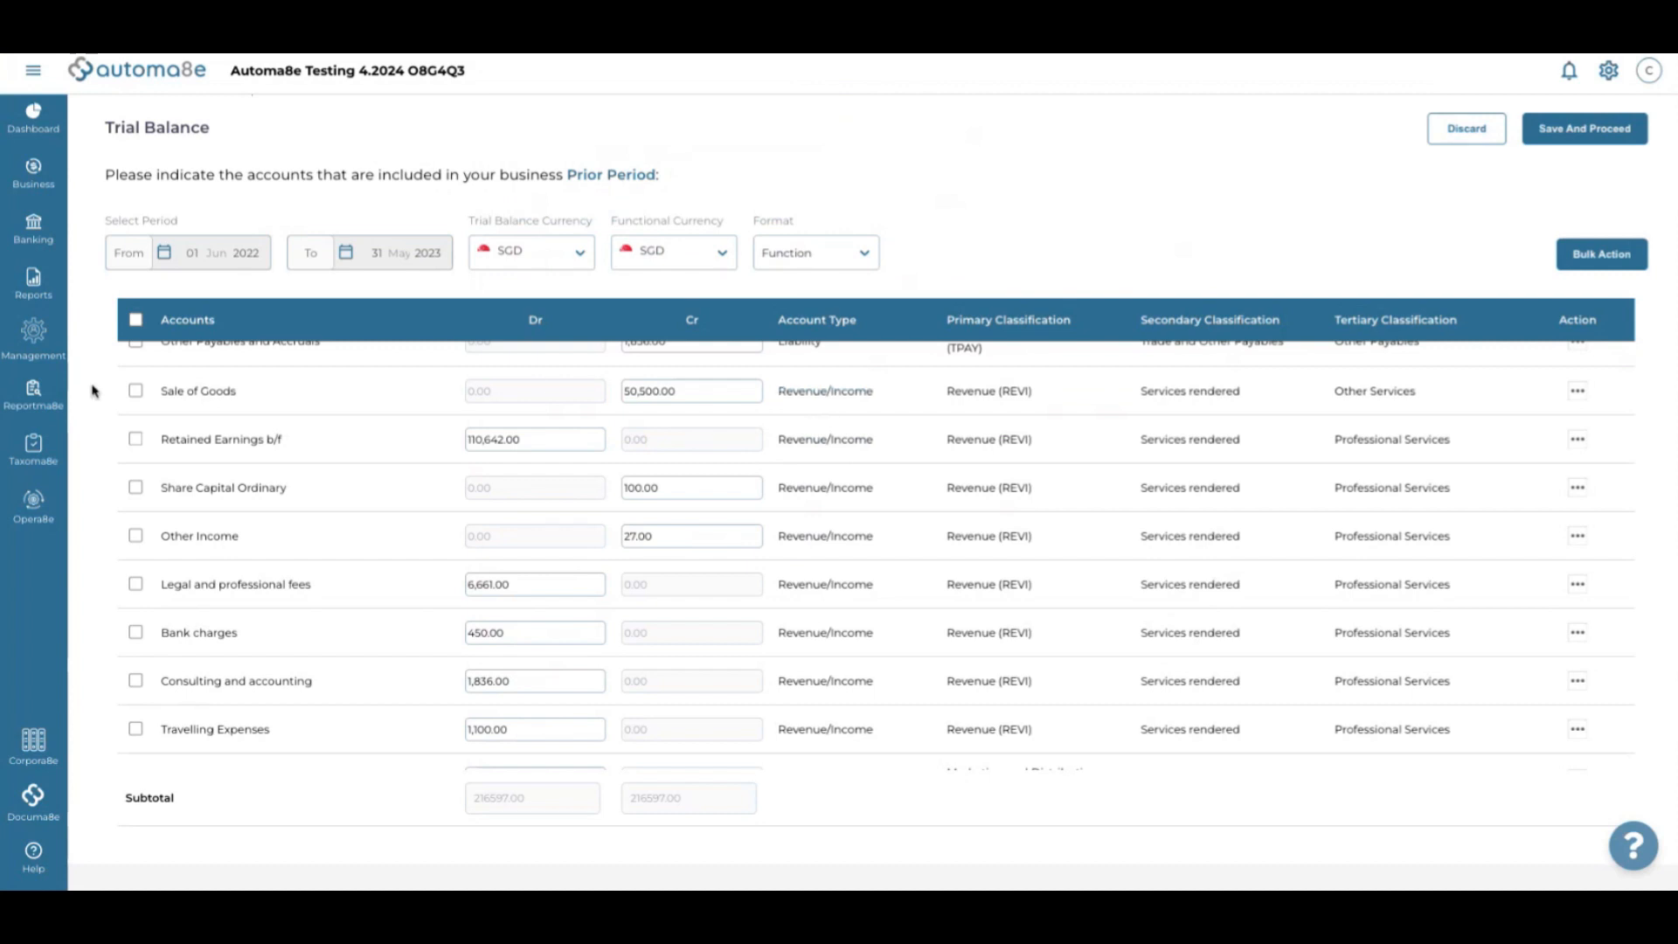
Correct Sale of Goods to Sales of trading goods, Wholesale Trade - Others
left_click(831, 392)
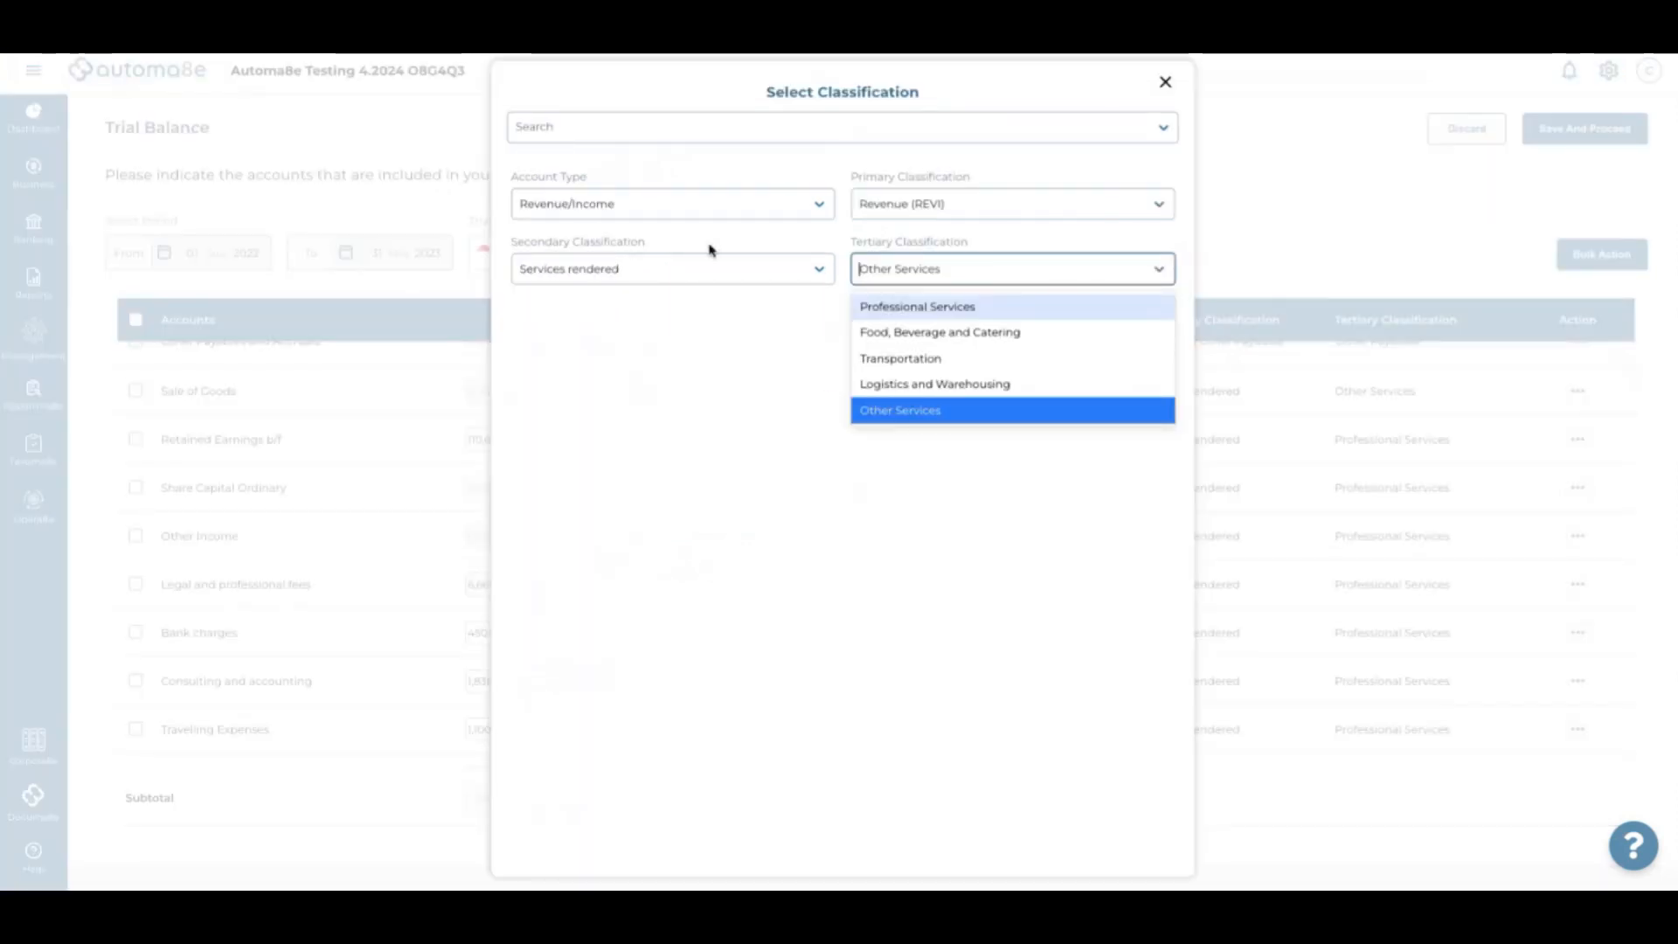
left_click(703, 271)
left_click(666, 334)
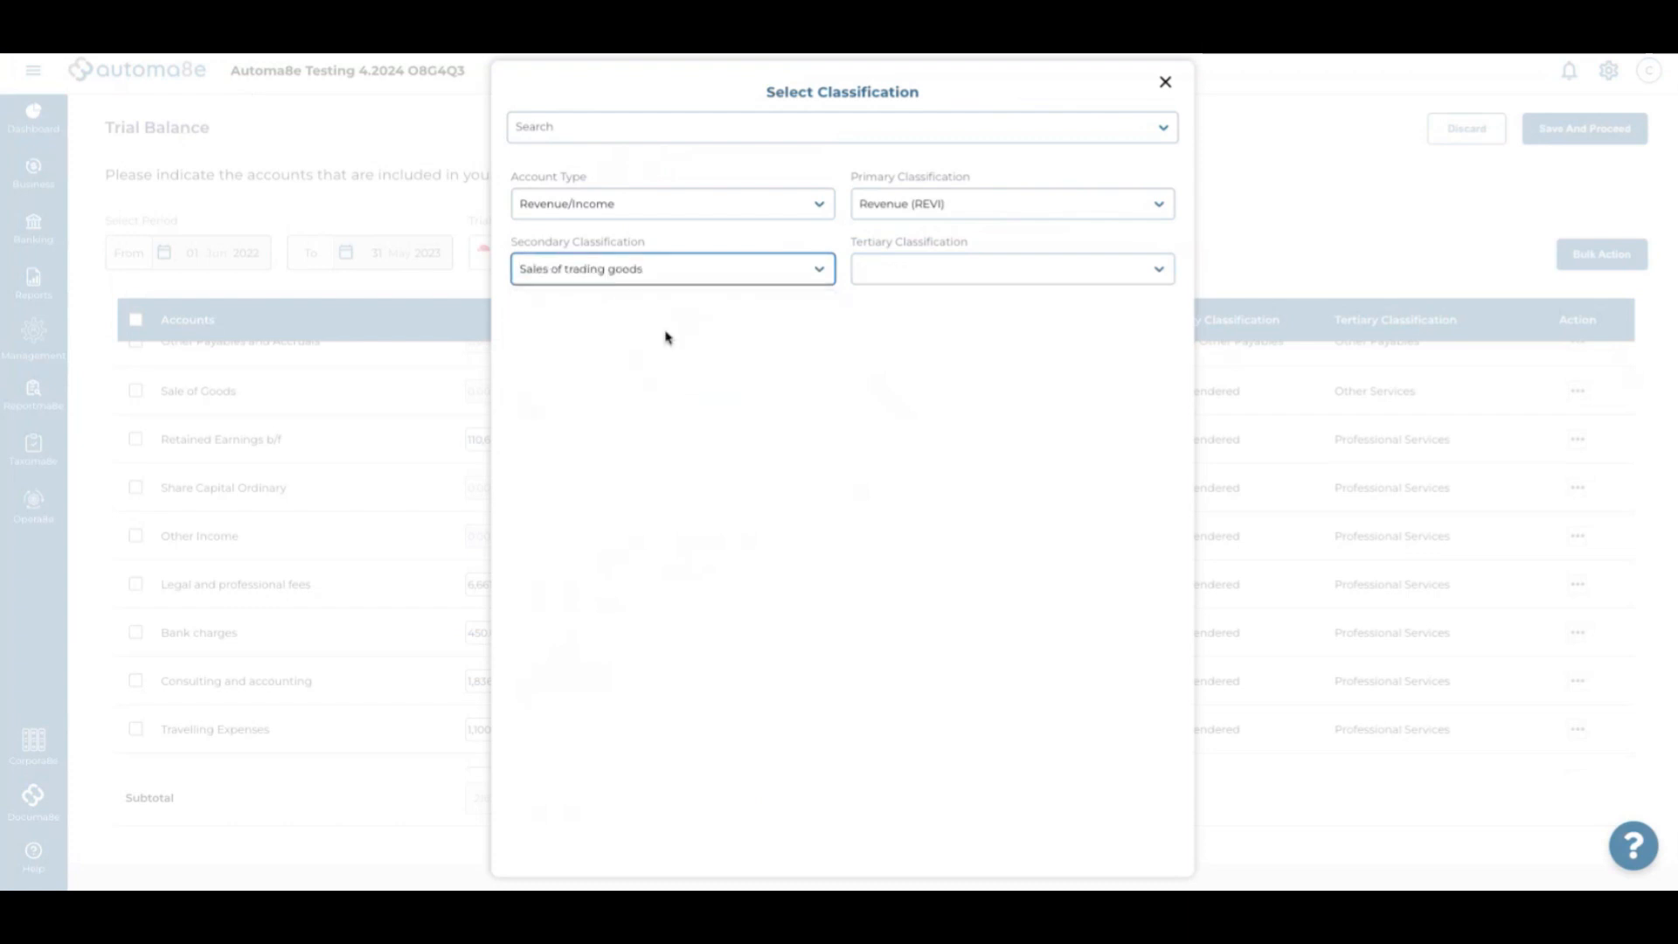
left_click(945, 268)
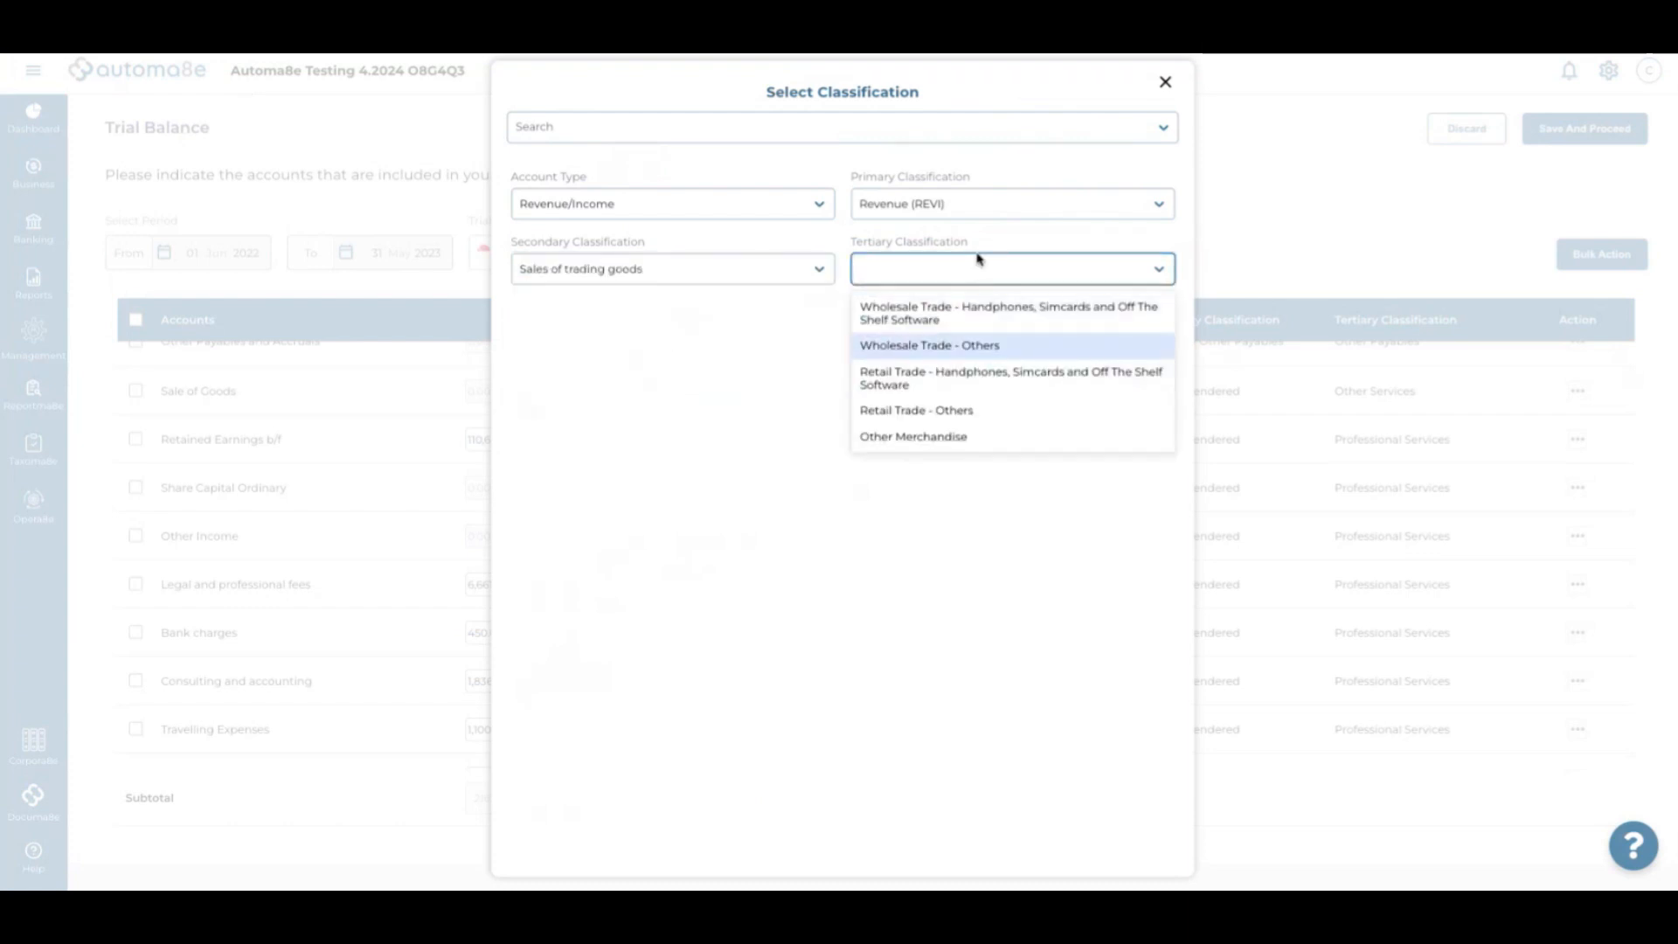
left_click(967, 346)
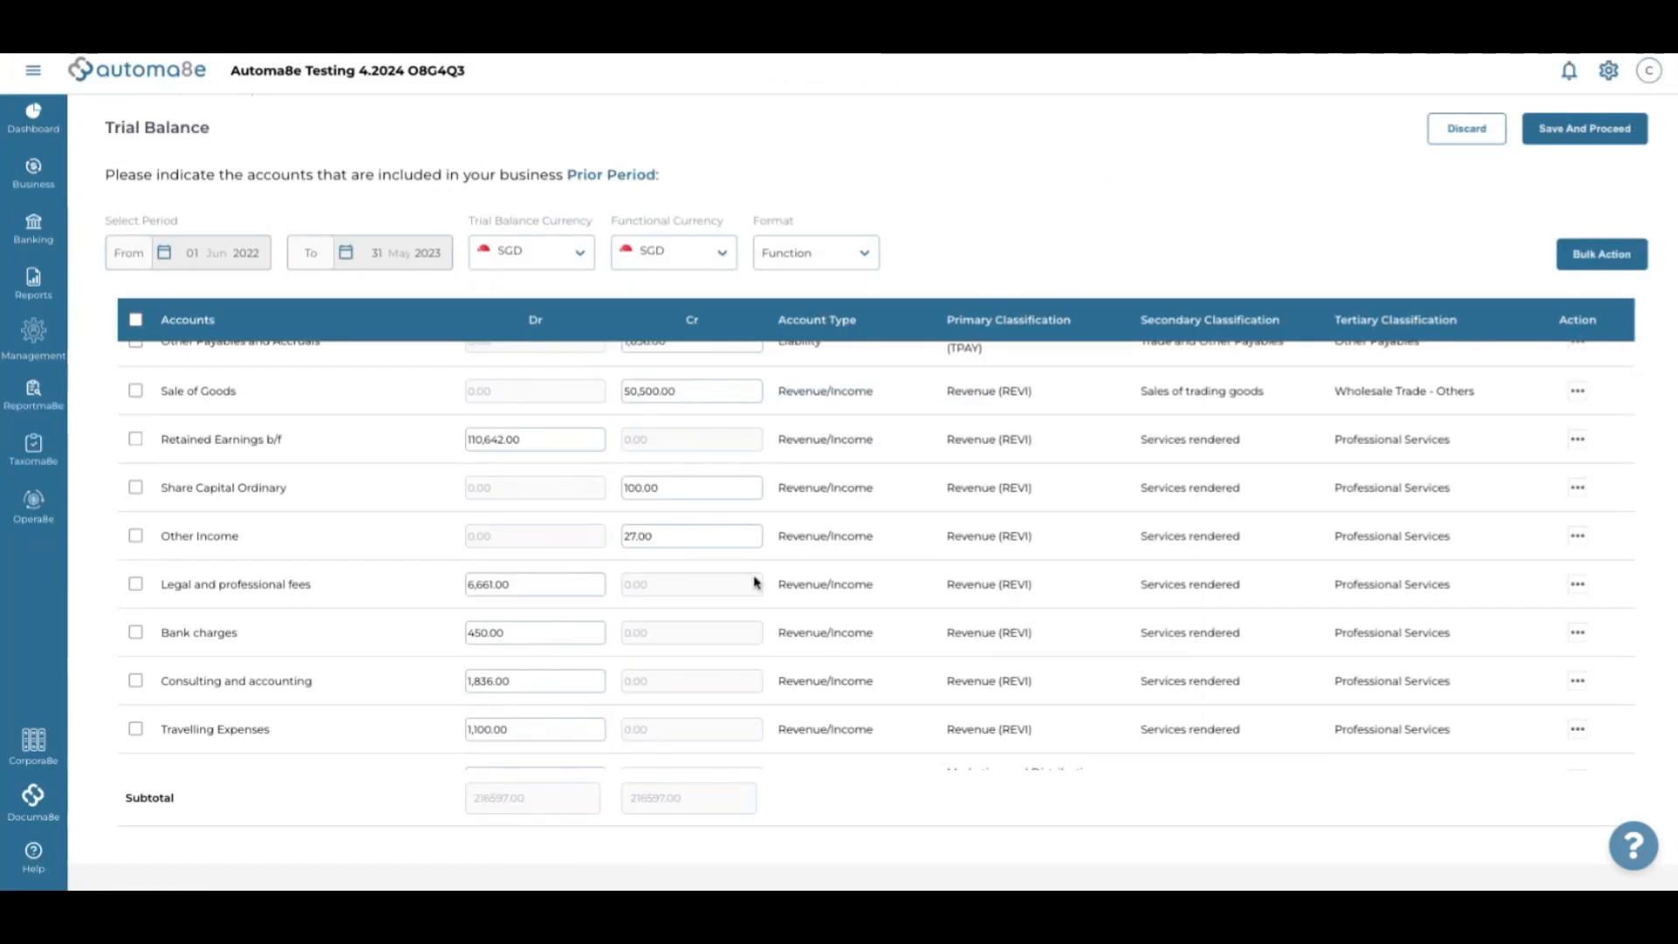
scroll(756, 582, "down", 1)
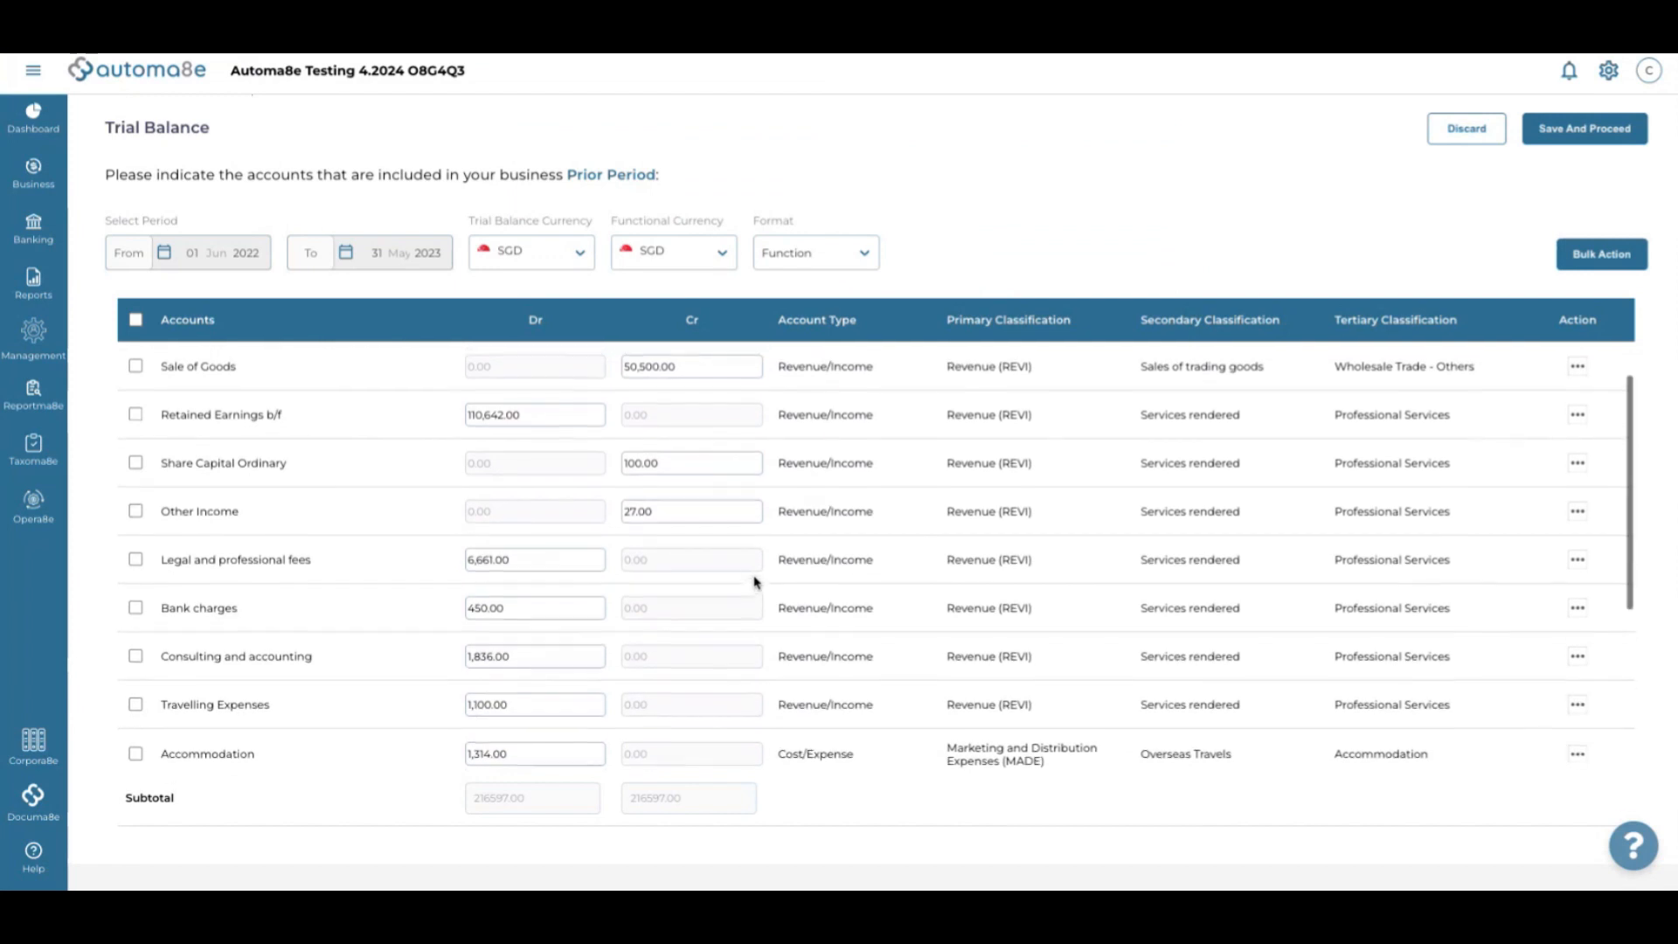
scroll(756, 582, "up", 1)
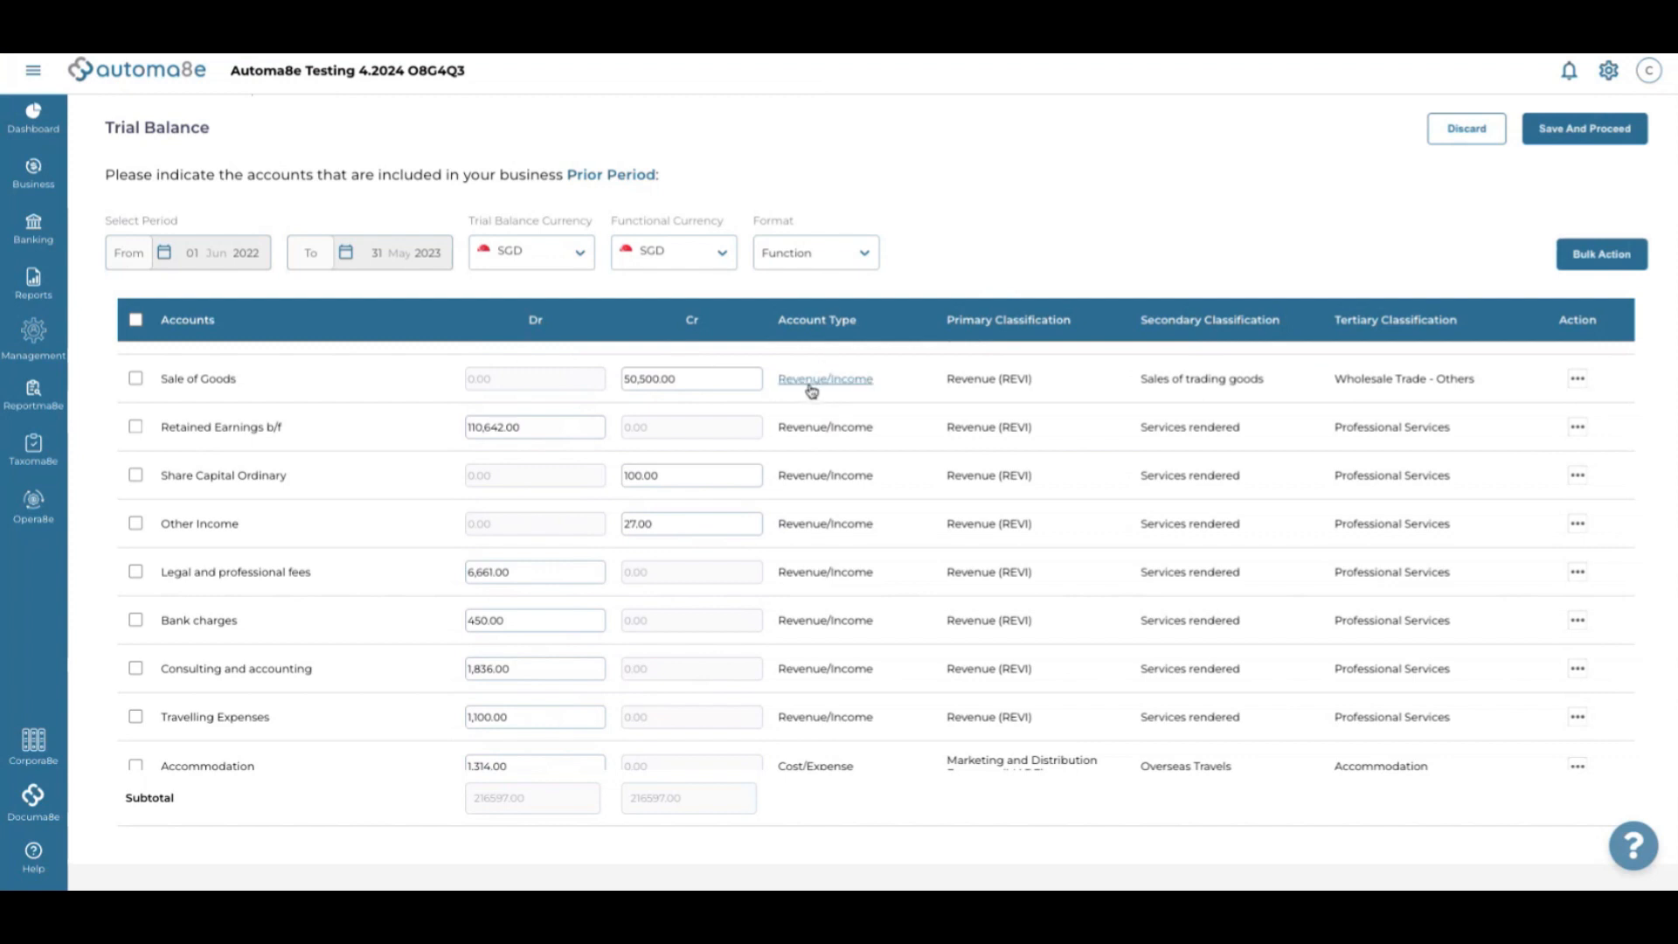
scroll(823, 390, "up", 3)
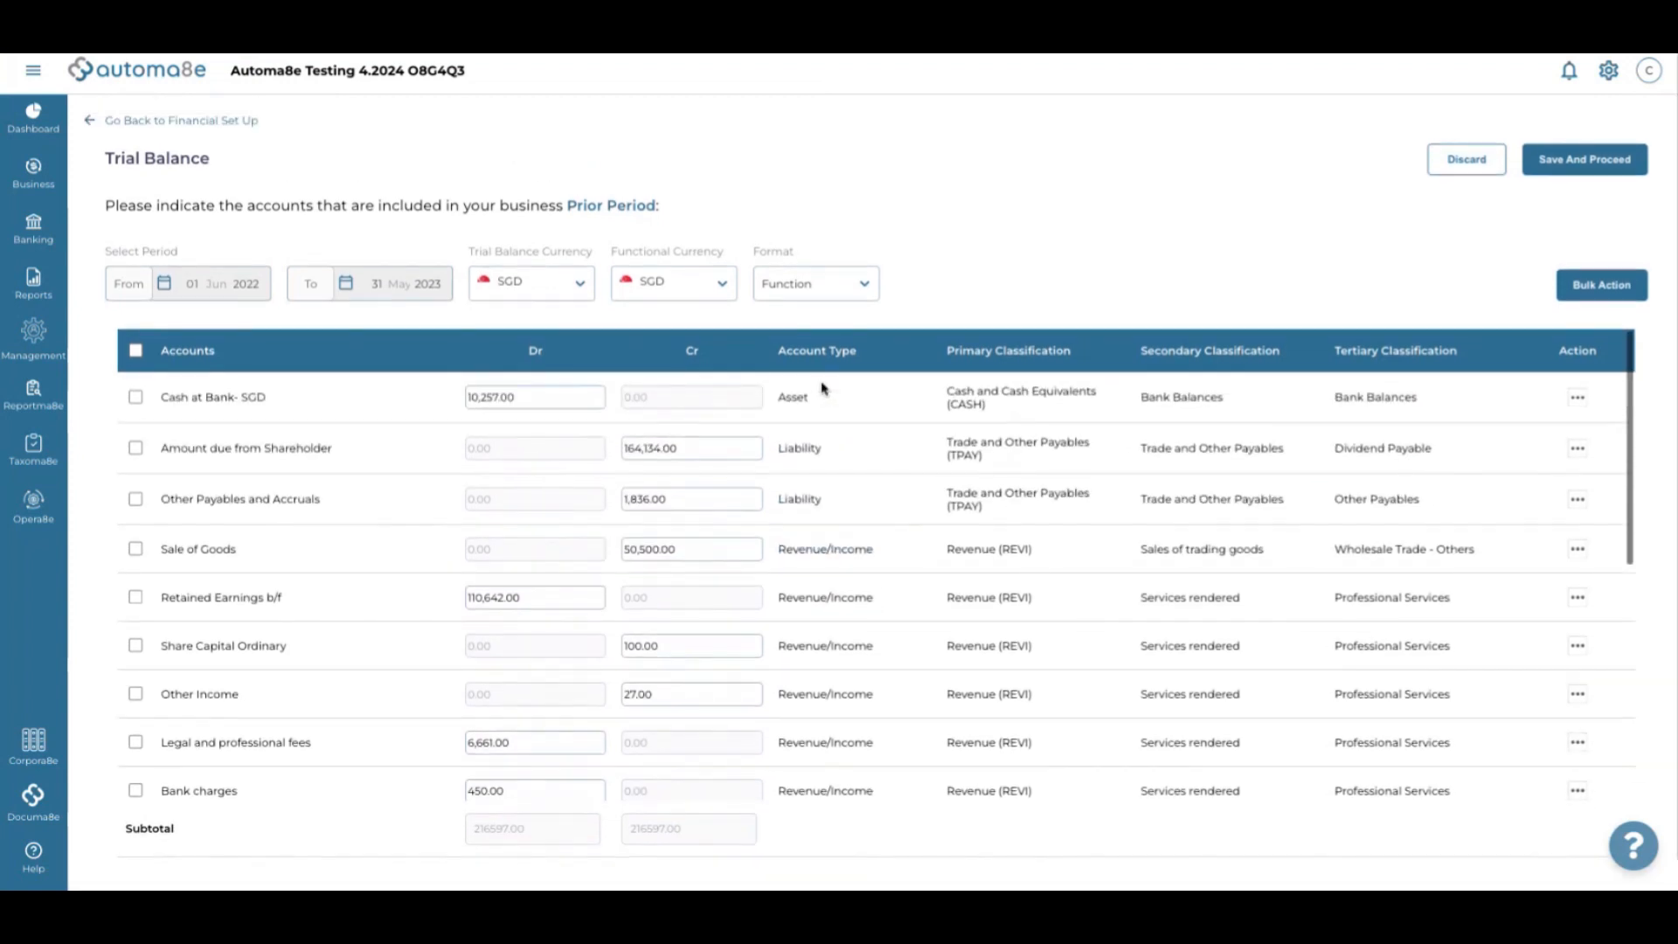
scroll(822, 389, "down", 3)
scroll(821, 388, "down", 1)
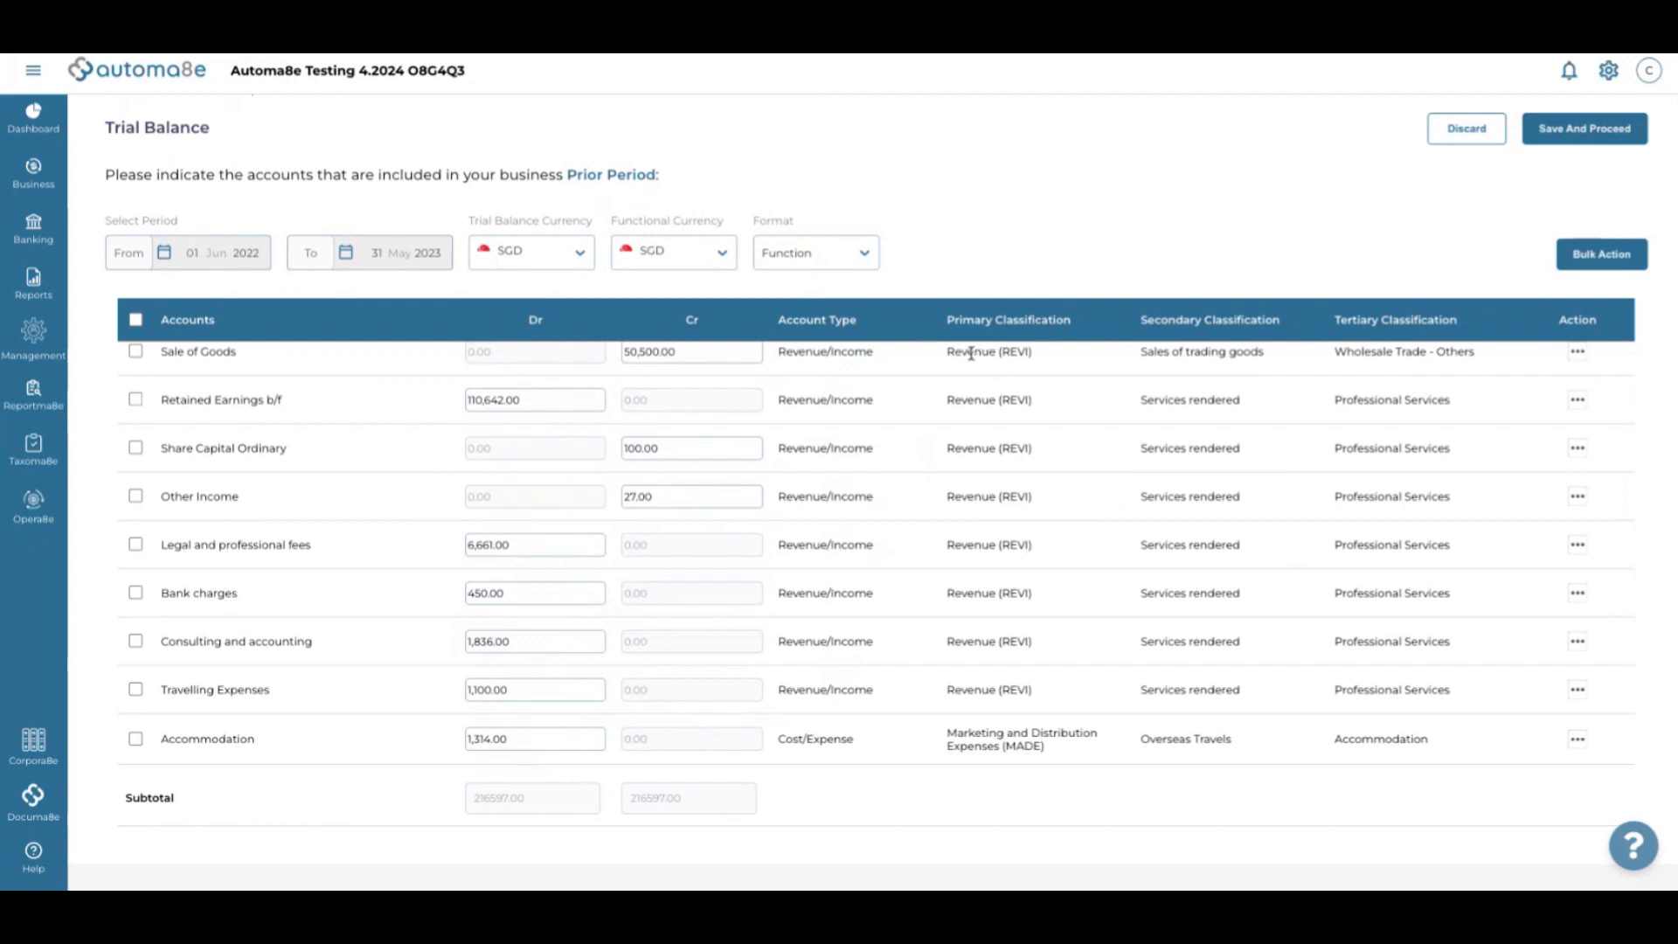
scroll(1055, 361, "up", 2)
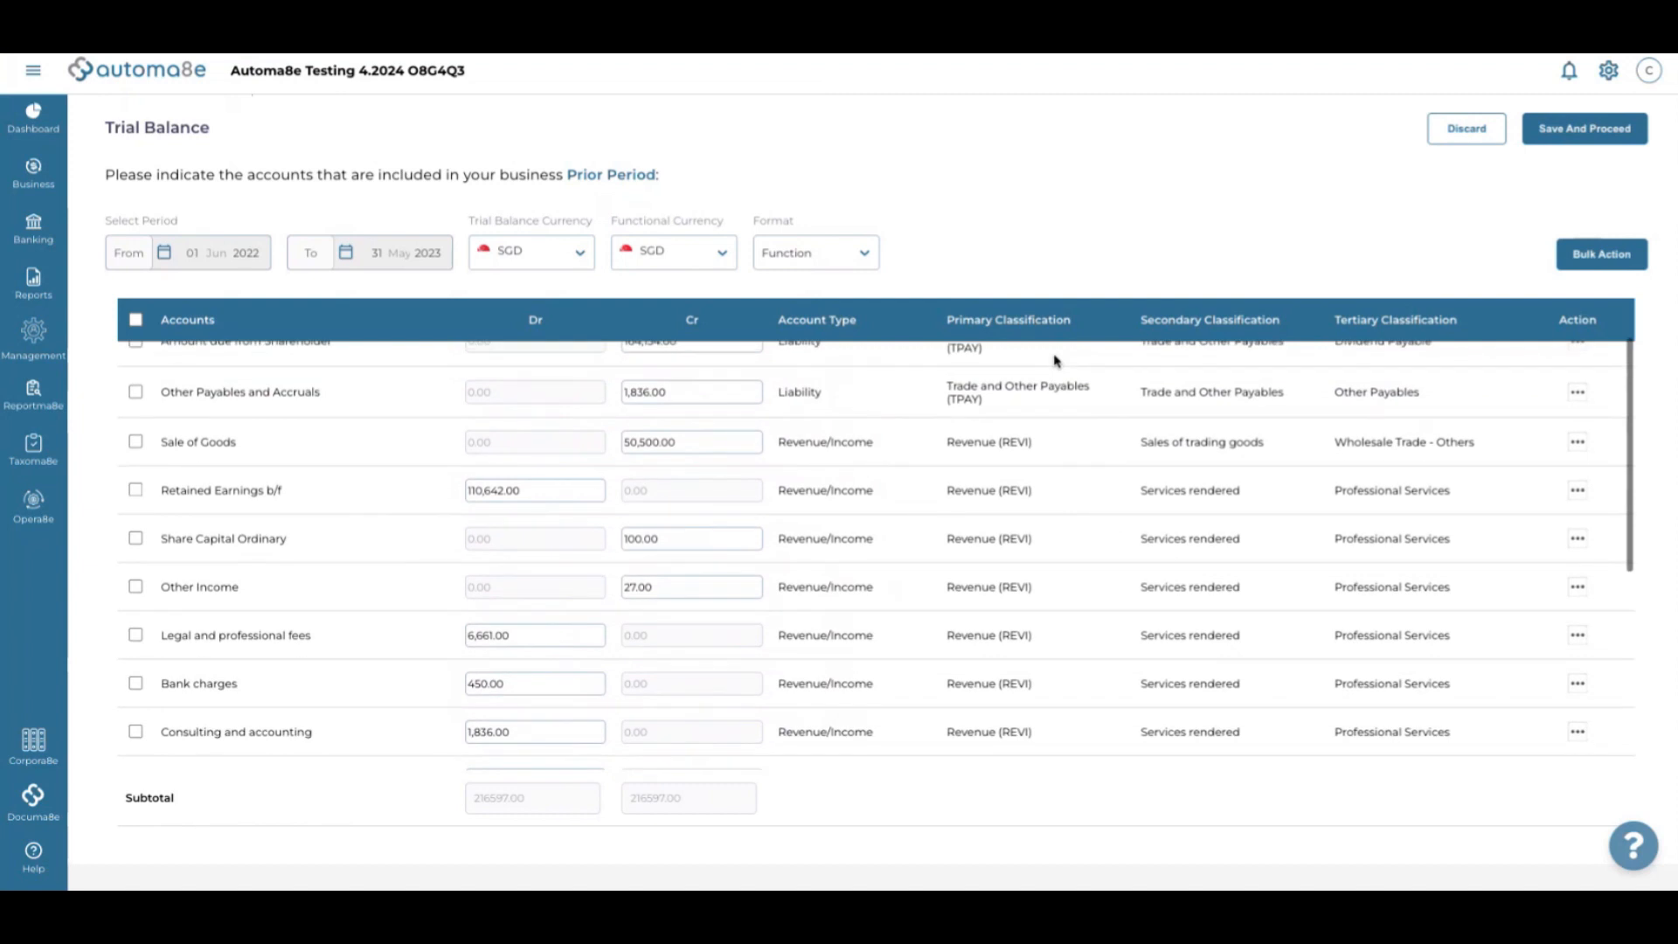
scroll(1055, 361, "down", 1)
scroll(1055, 363, "up", 1)
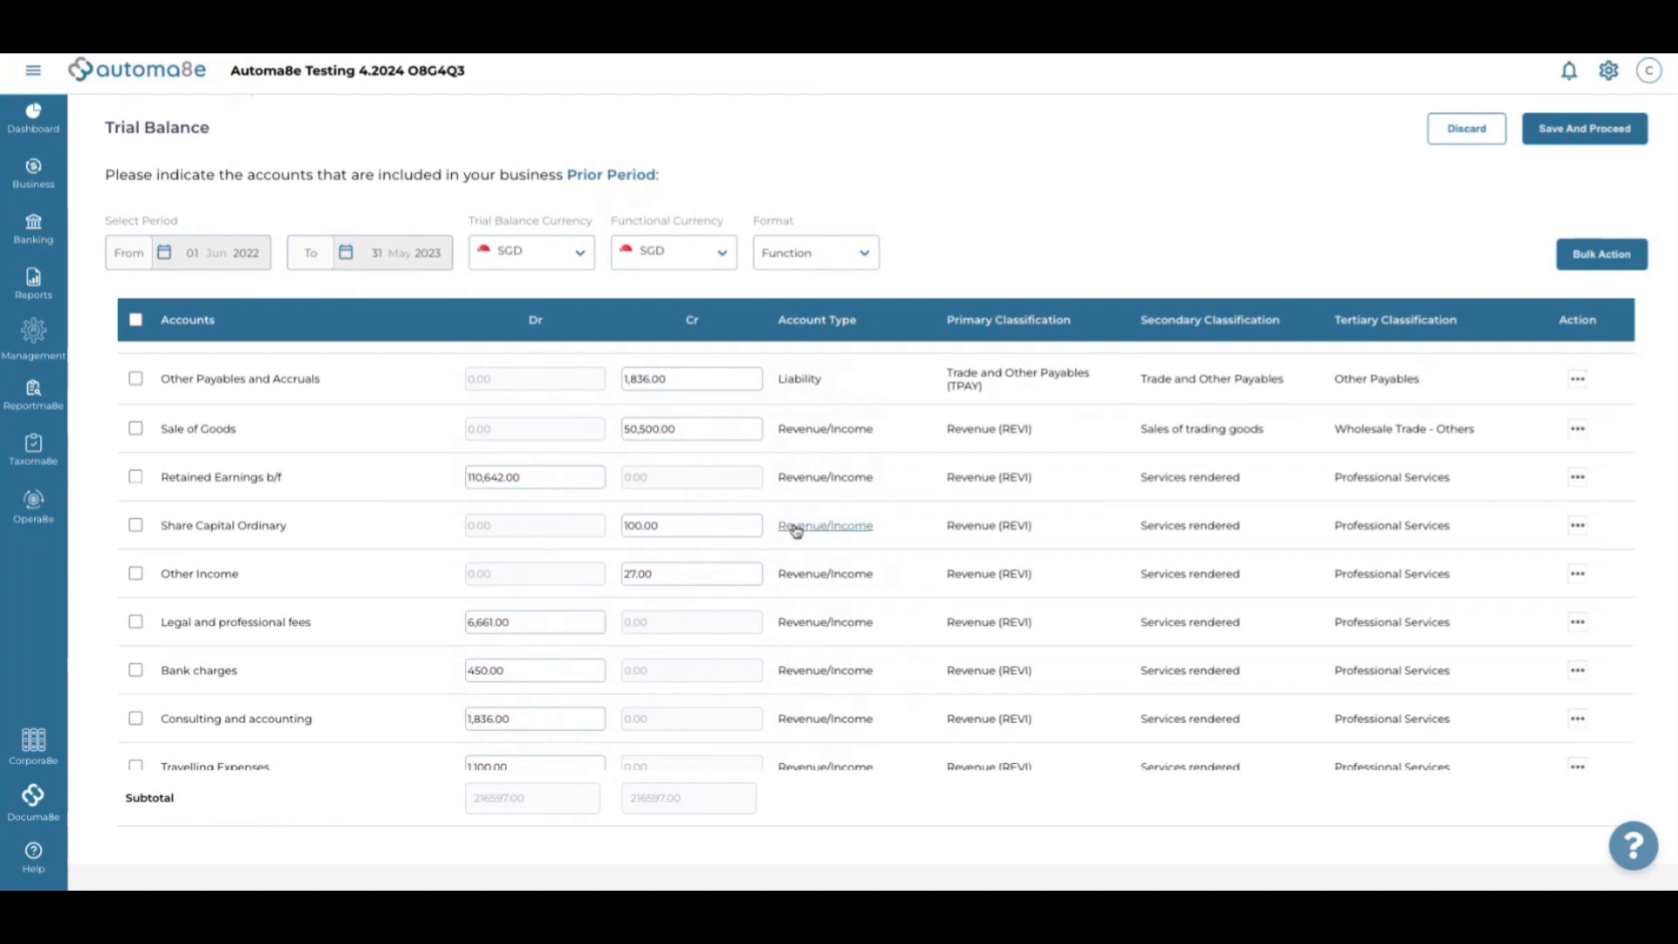
scroll(791, 528, "down", 1)
scroll(794, 529, "up", 1)
scroll(796, 531, "down", 1)
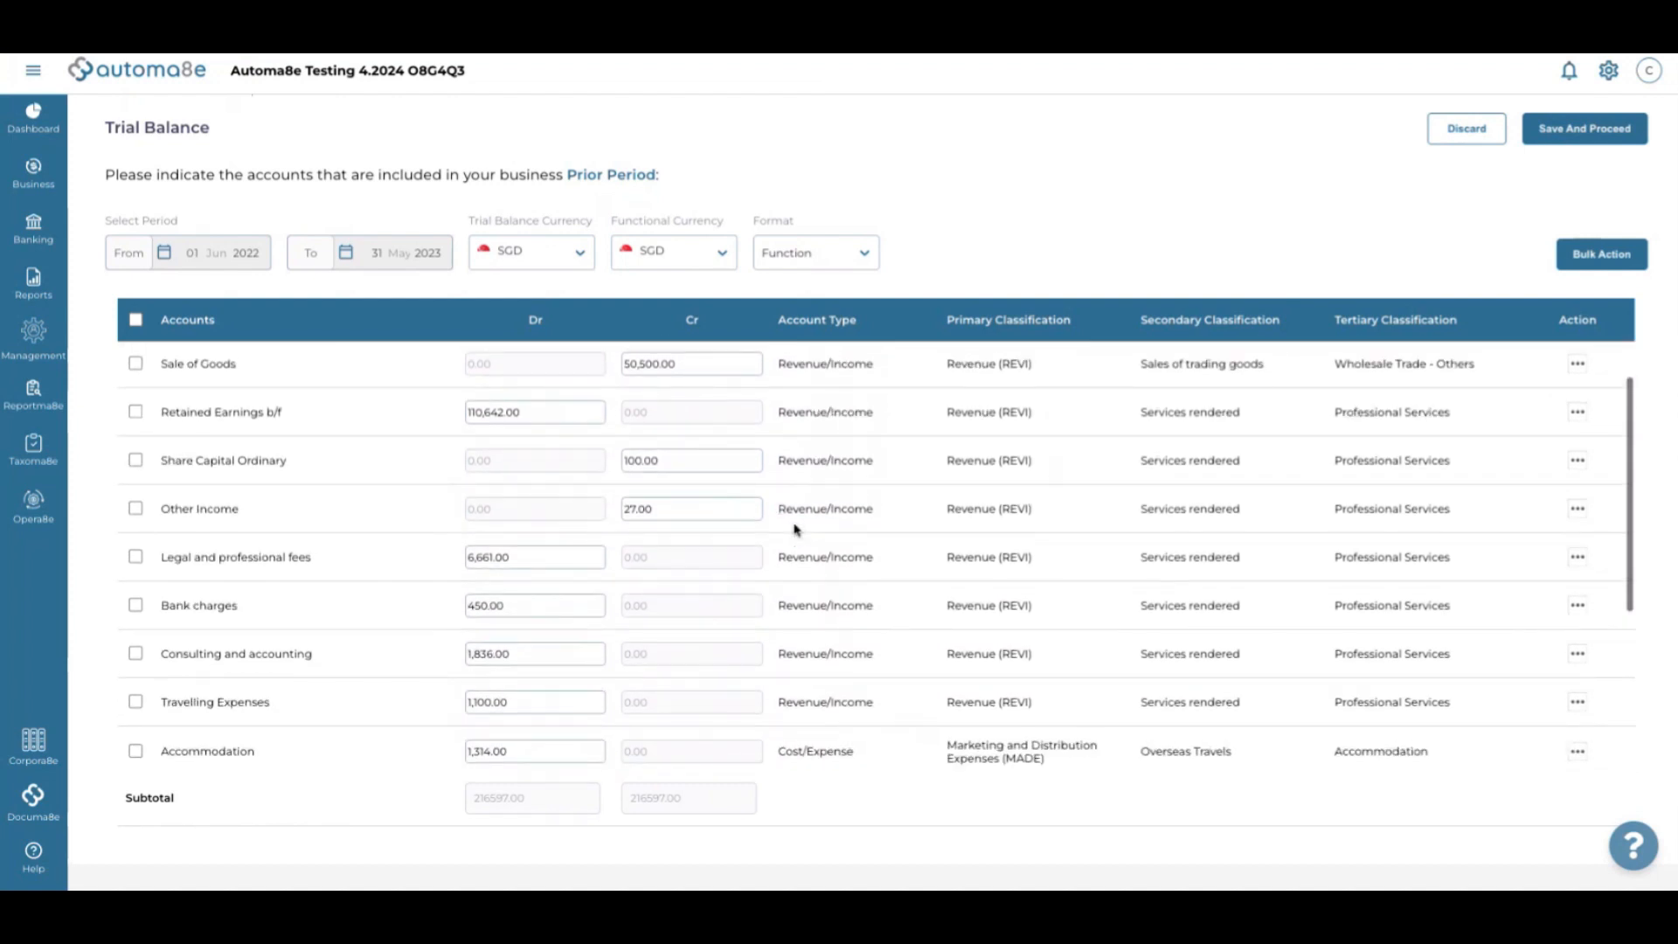
scroll(793, 529, "down", 1)
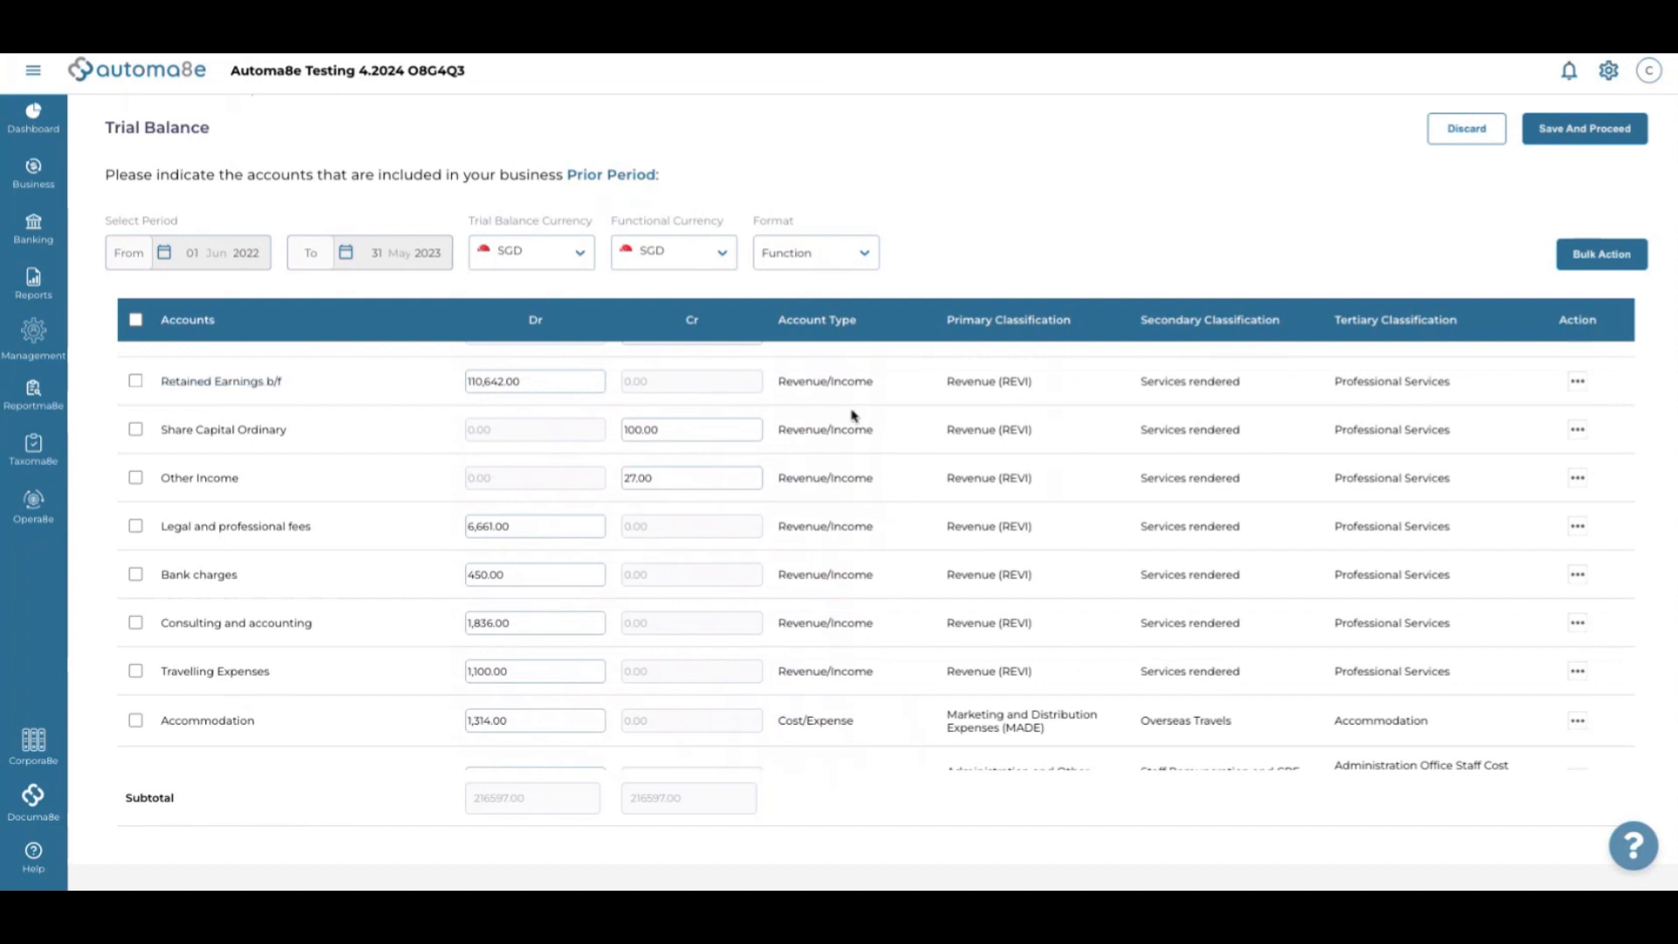
scroll(829, 407, "down", 1)
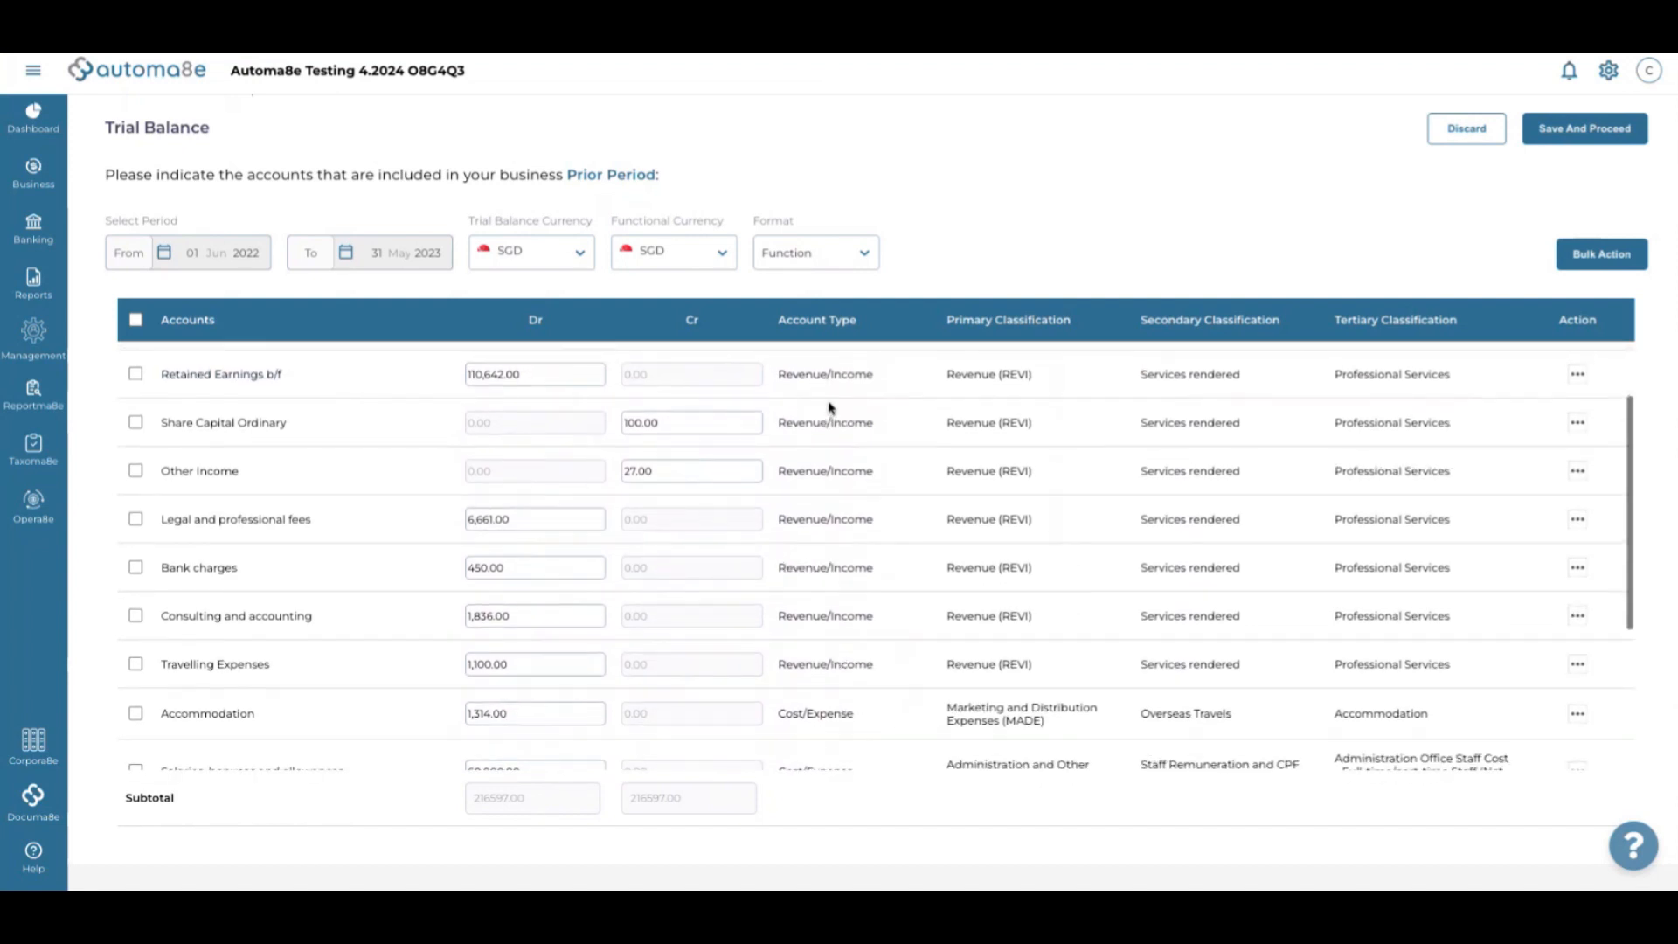
scroll(830, 407, "up", 1)
scroll(828, 385, "down", 1)
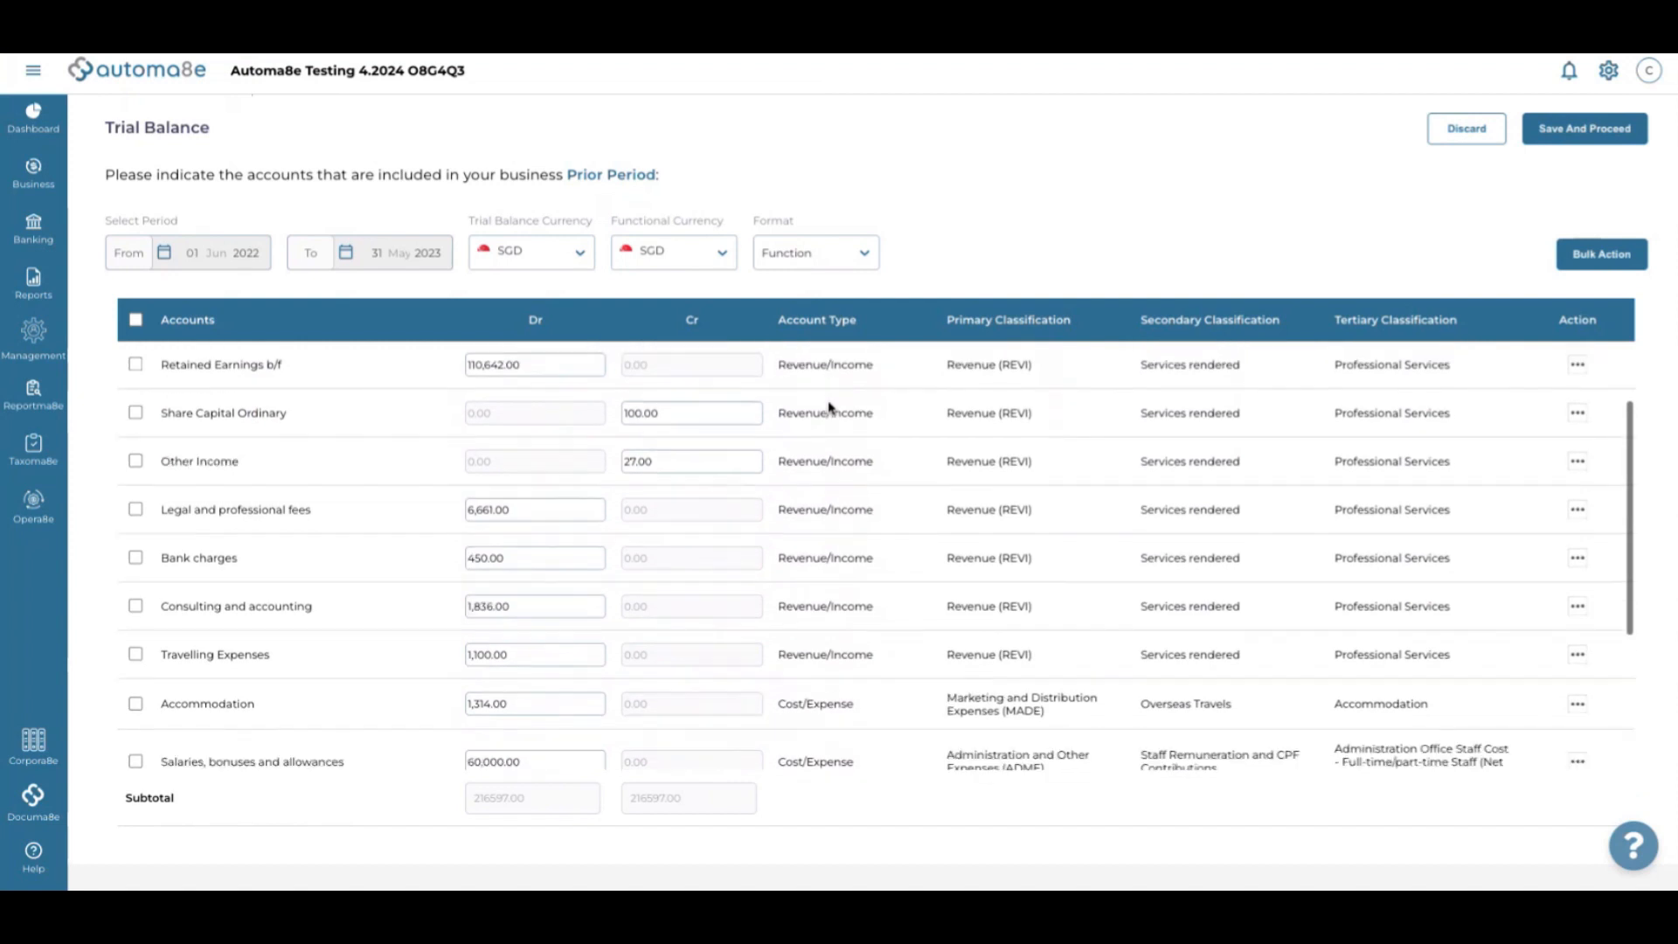
Classify Retained Earnings b/f as Prior Year Retained Earnings and Share Capital Ordinary as Paid Up Capital - Ordinary Shares
left_click(814, 374)
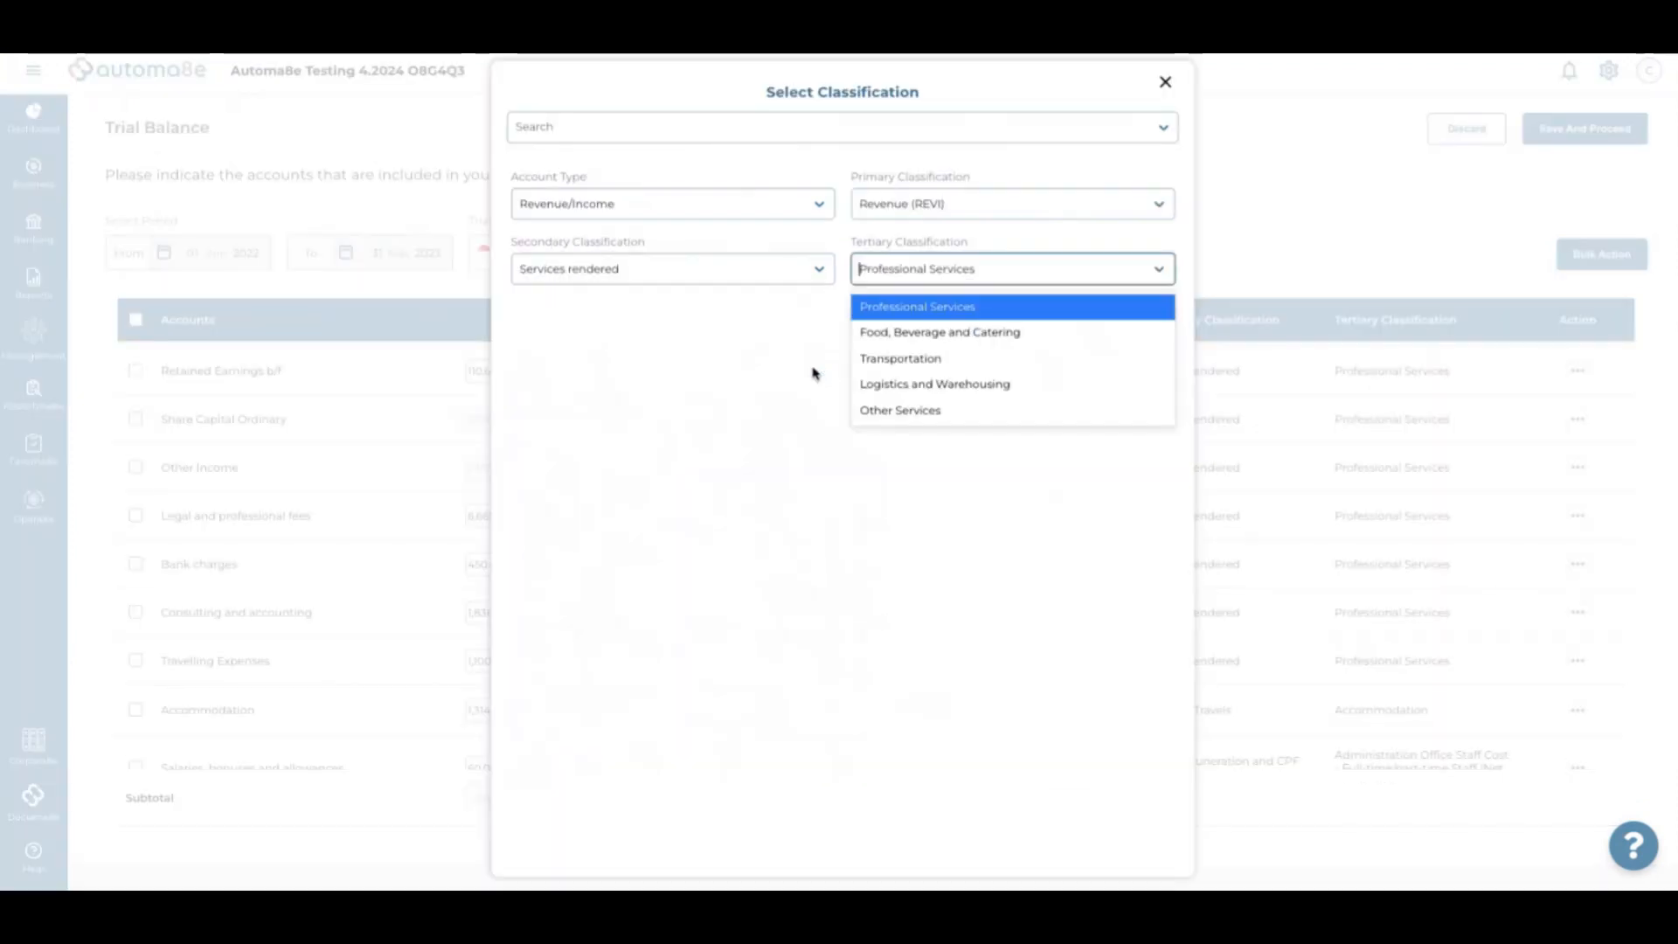
left_click(651, 133)
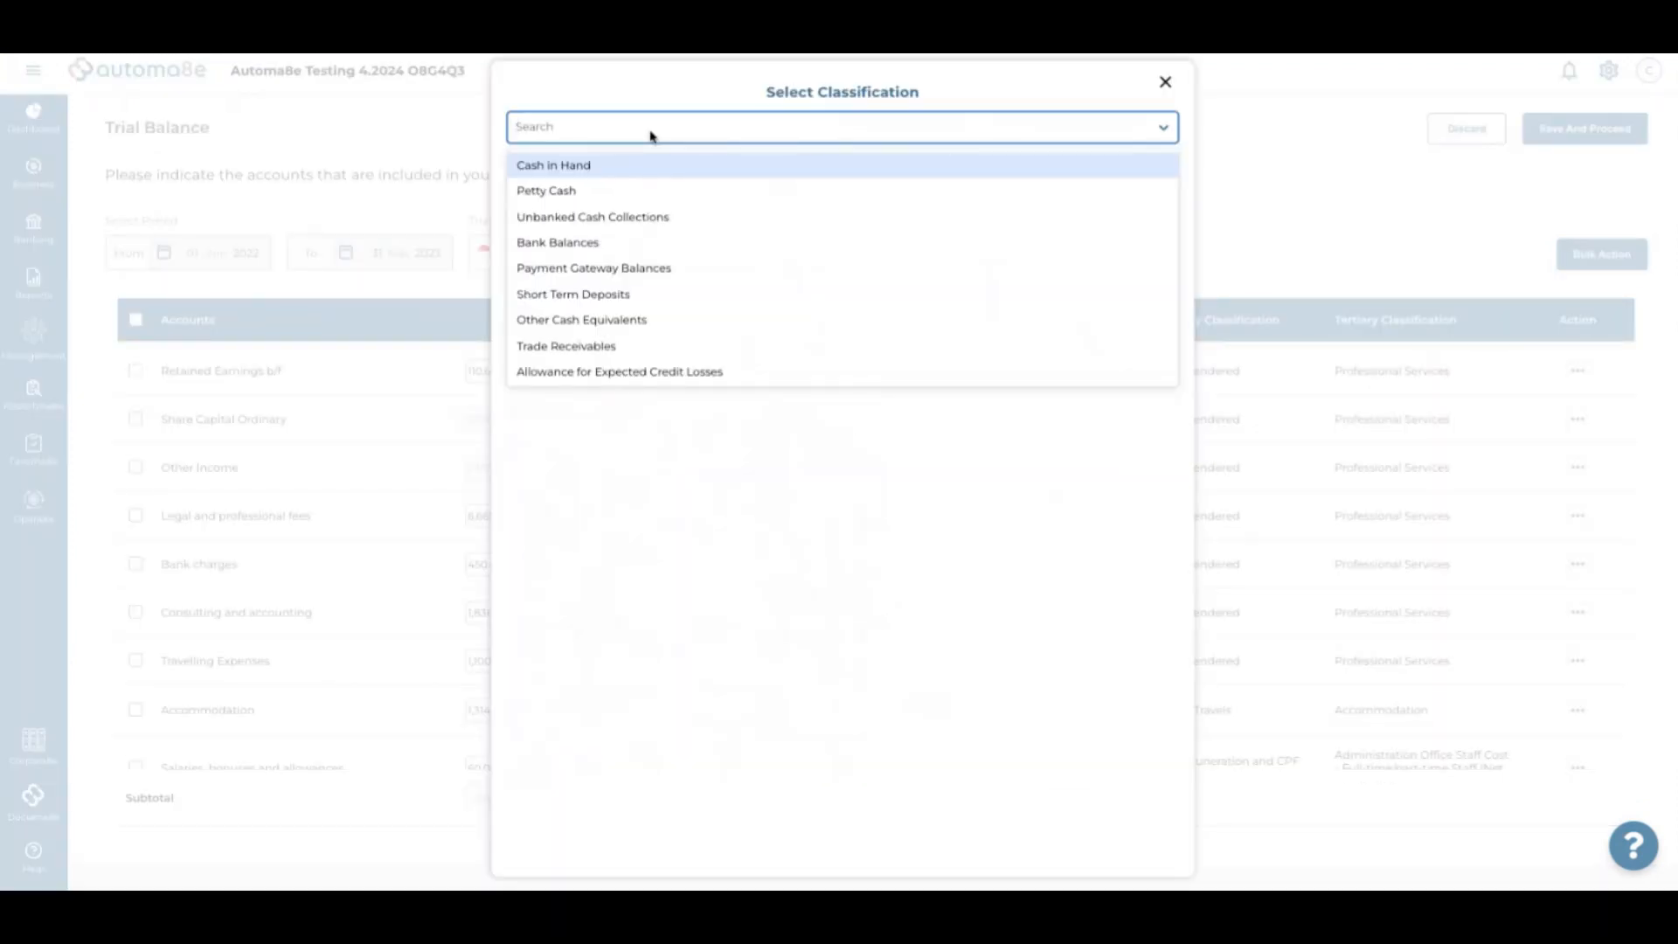
type("retained")
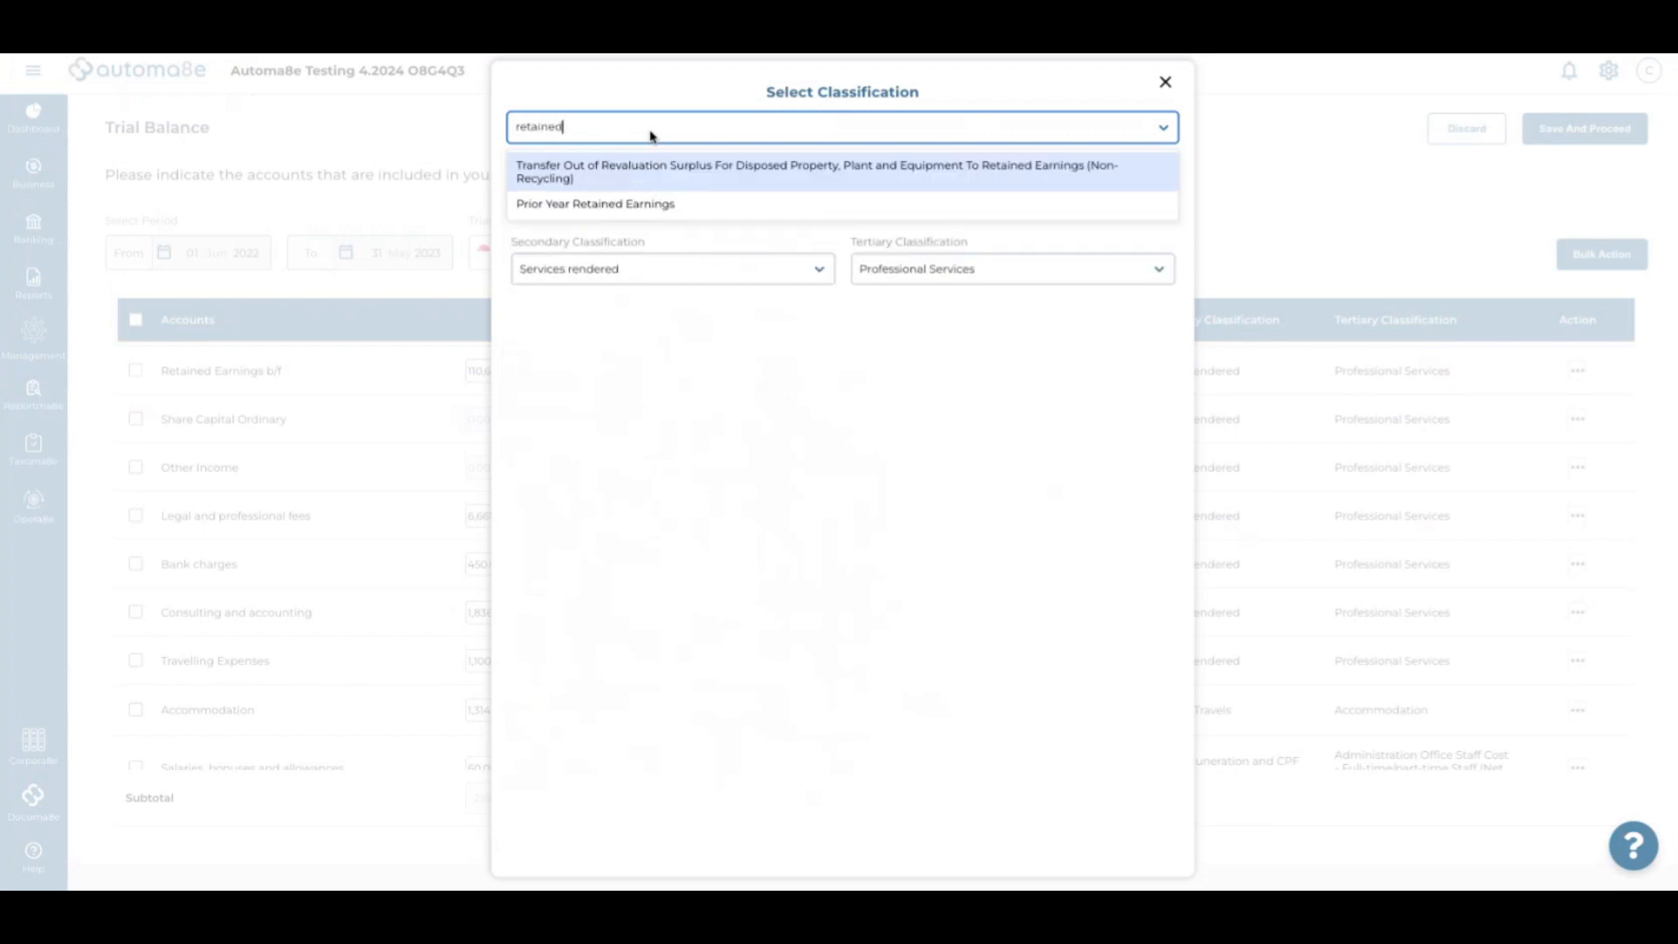
left_click(634, 204)
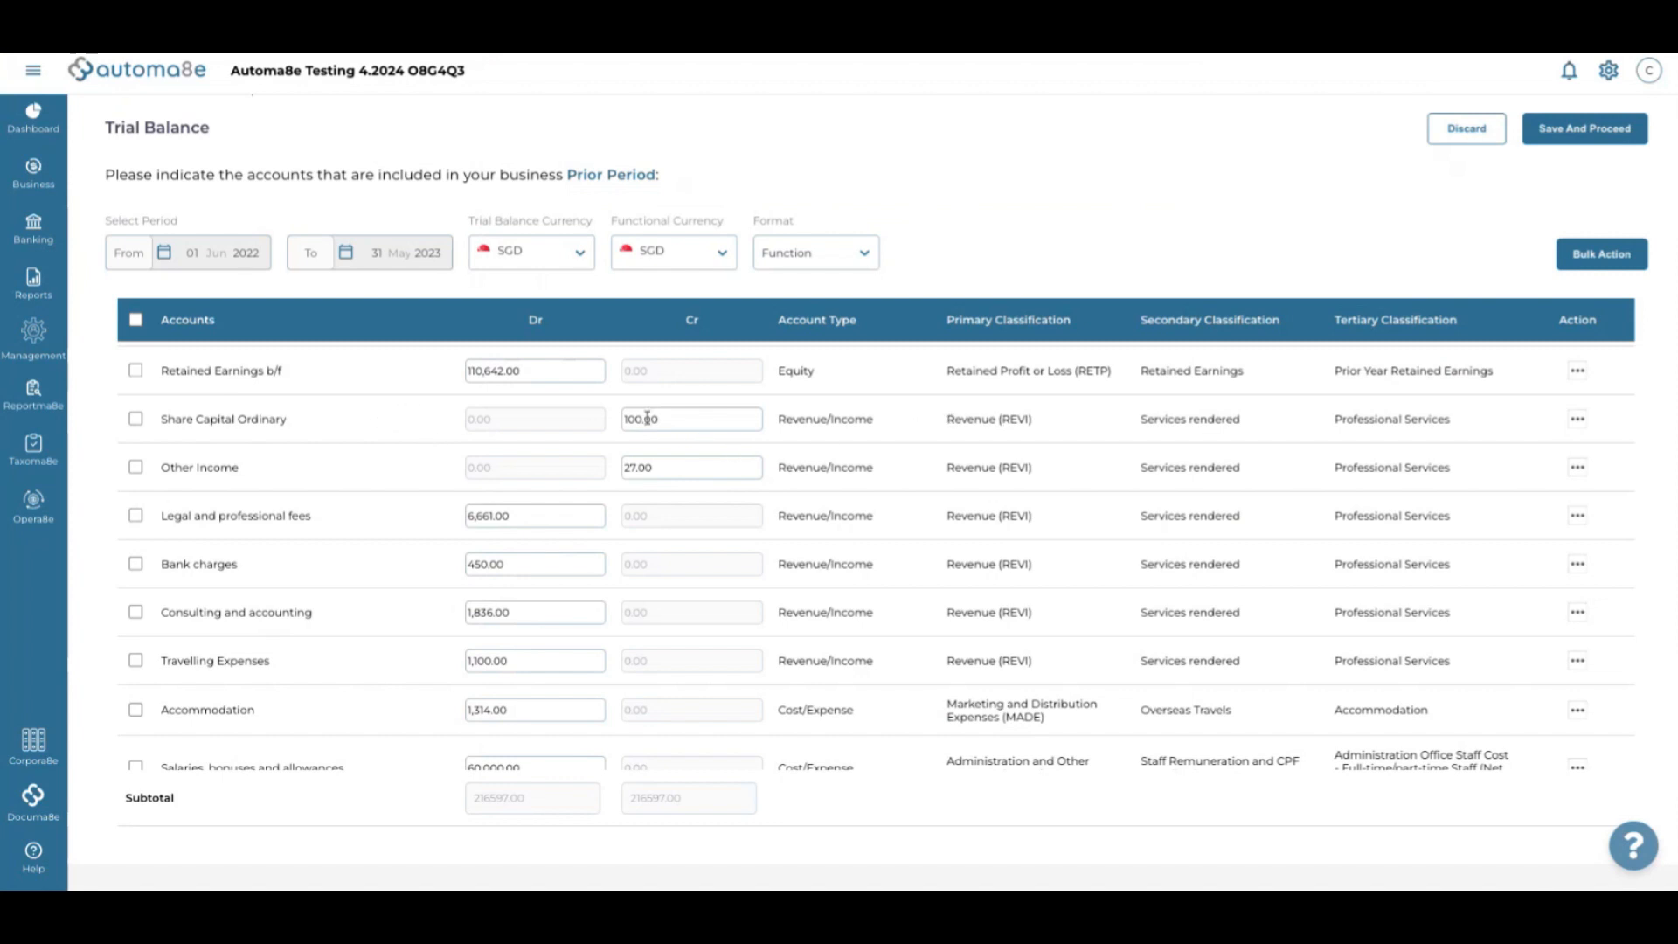
left_click(866, 430)
left_click(713, 122)
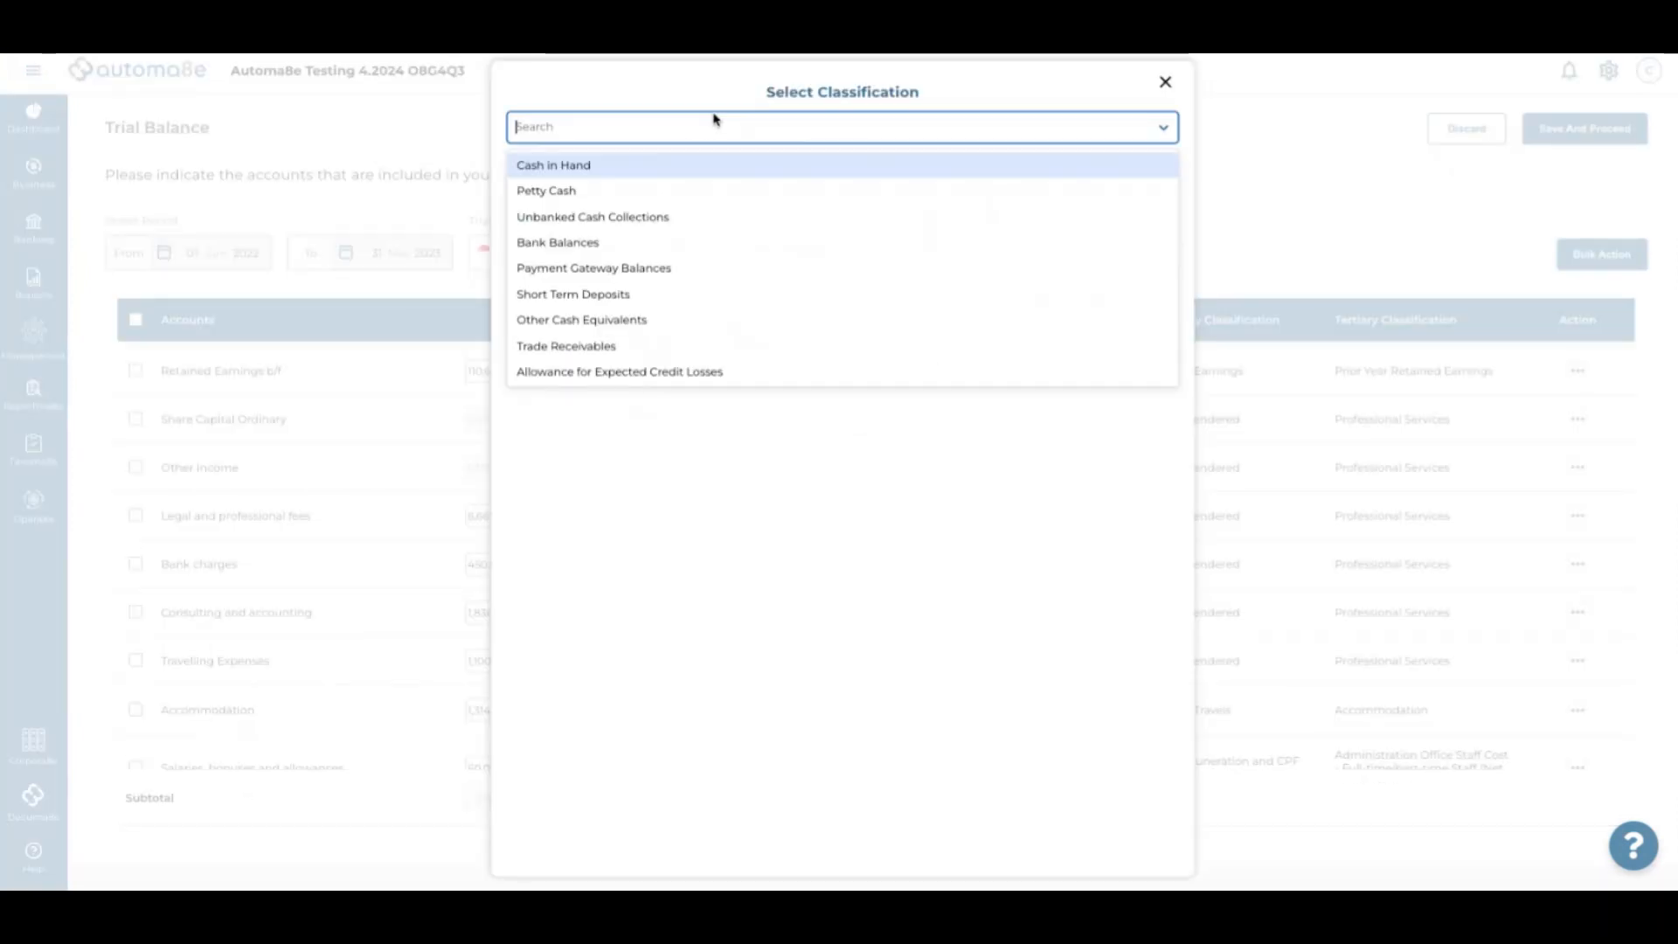
type("ordina")
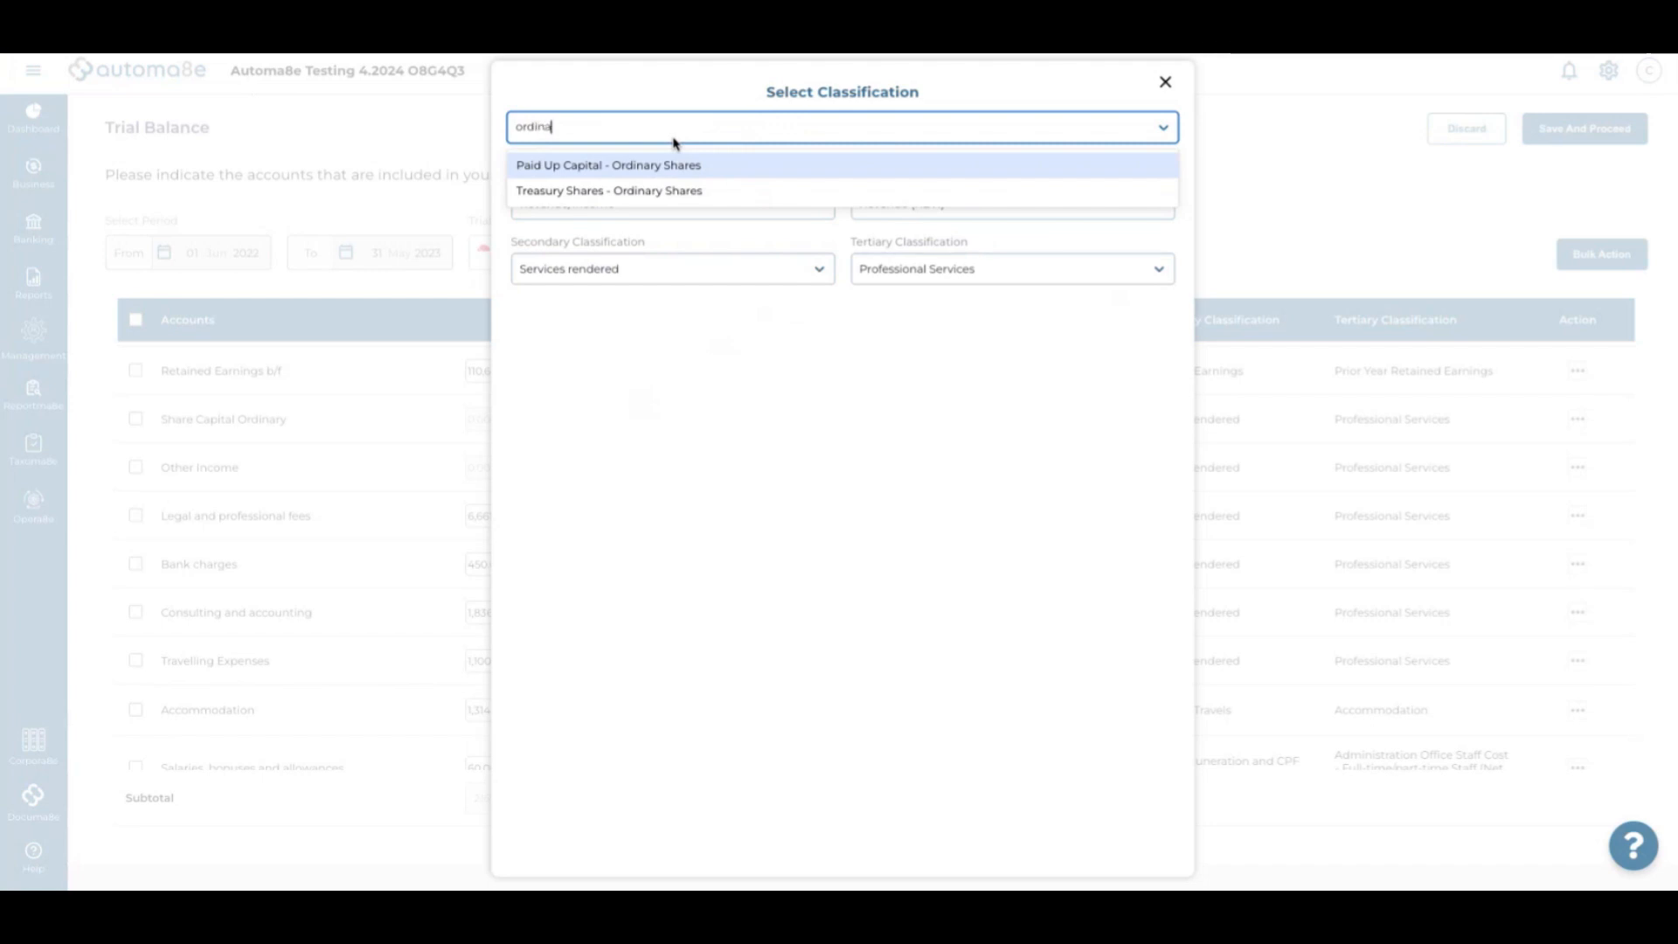
left_click(674, 166)
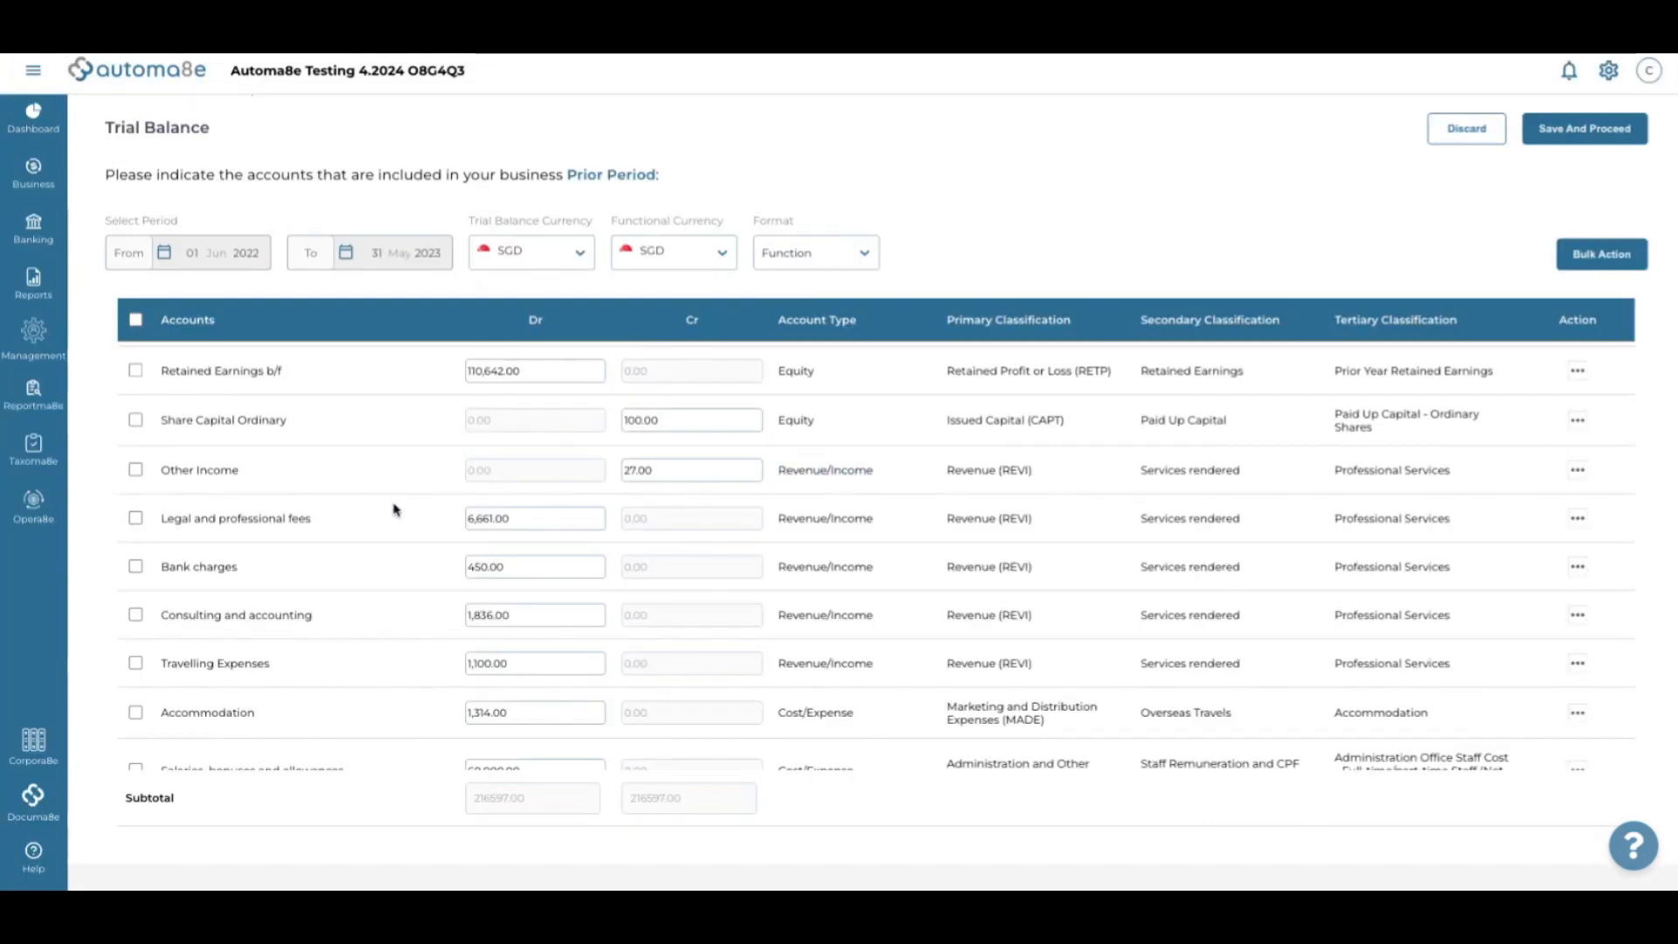
scroll(784, 505, "down", 1)
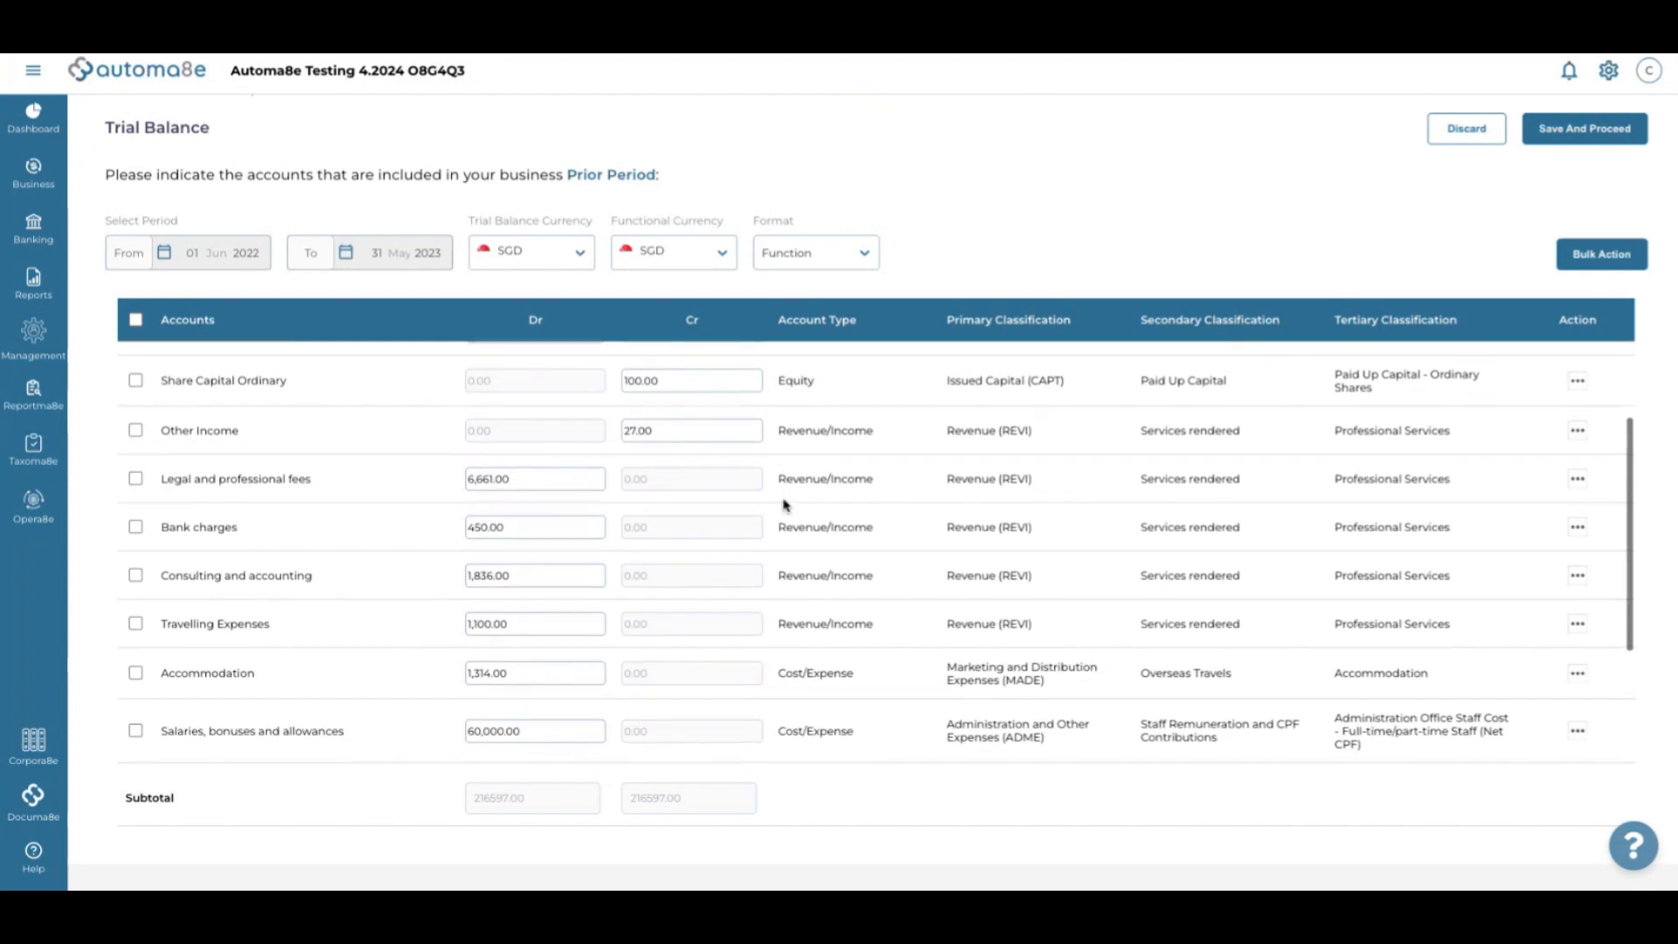
Classify Other Income as Other Income and Legal and professional fees as Legal Expenses
left_click(844, 439)
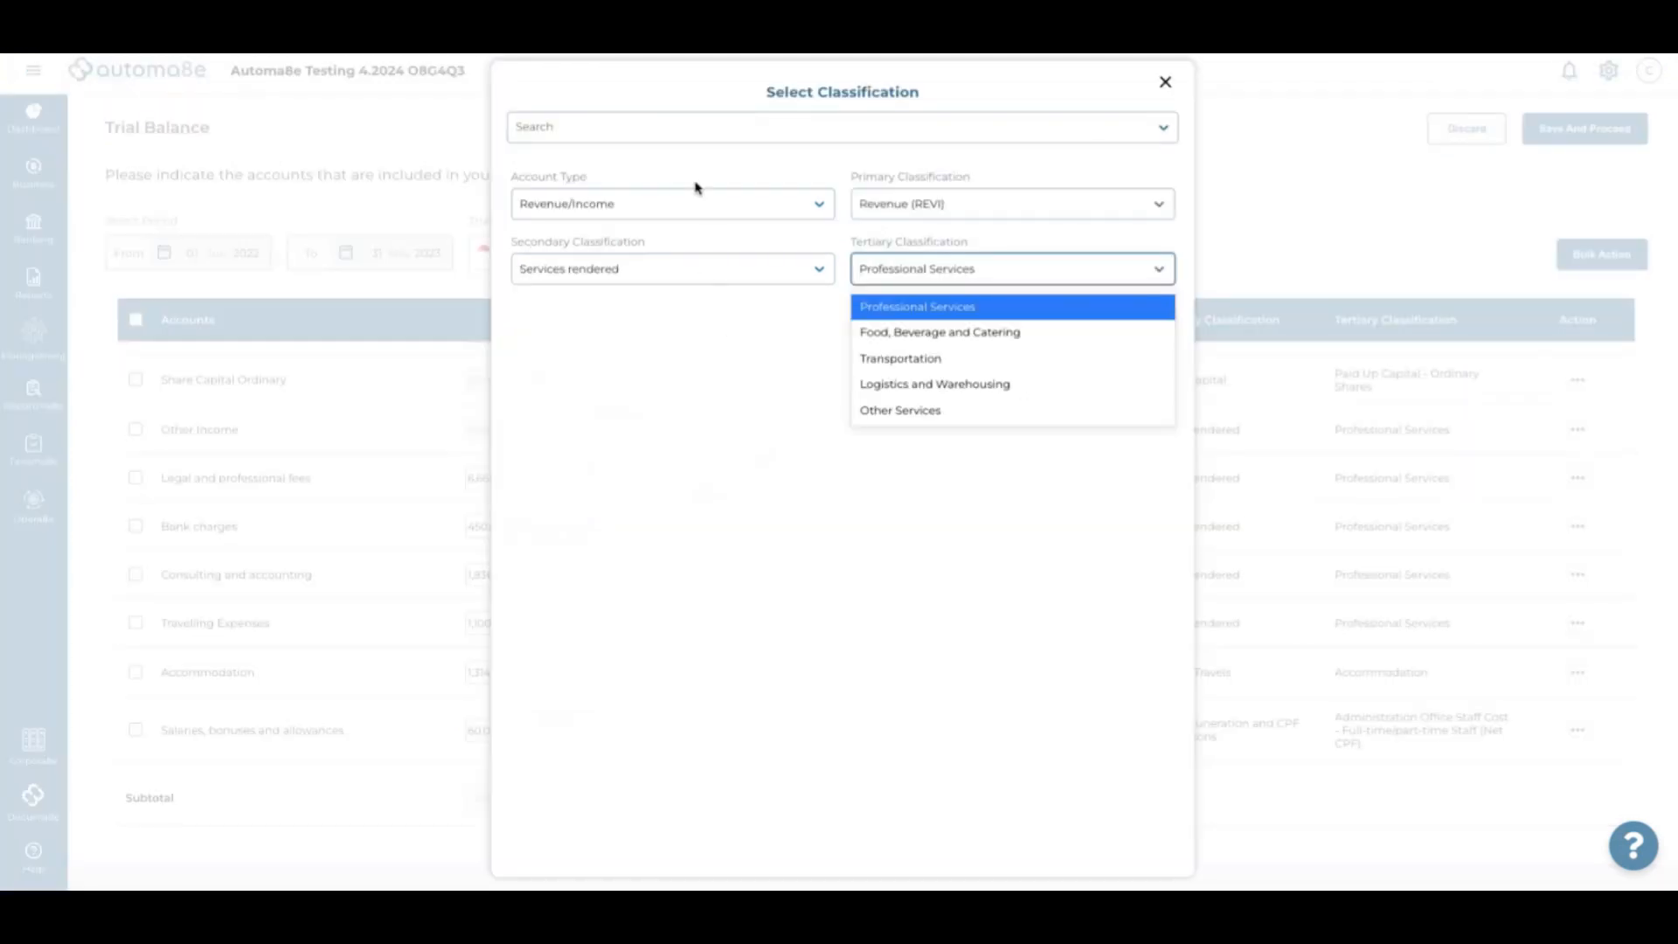
left_click(687, 131)
type("other income")
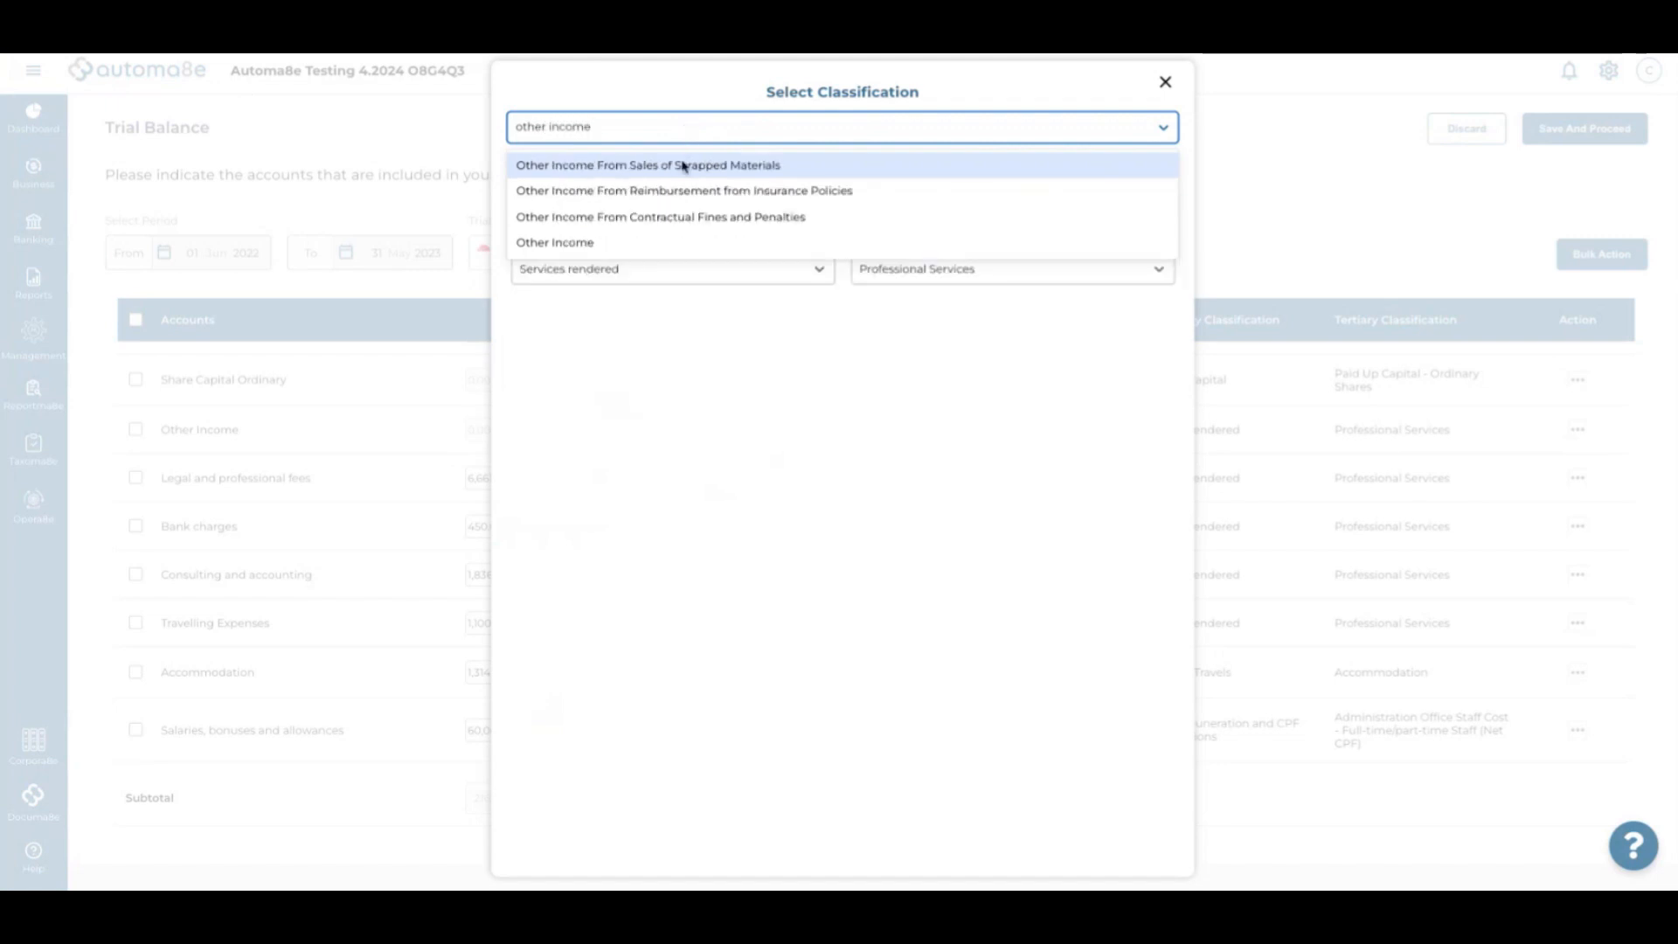
left_click(606, 247)
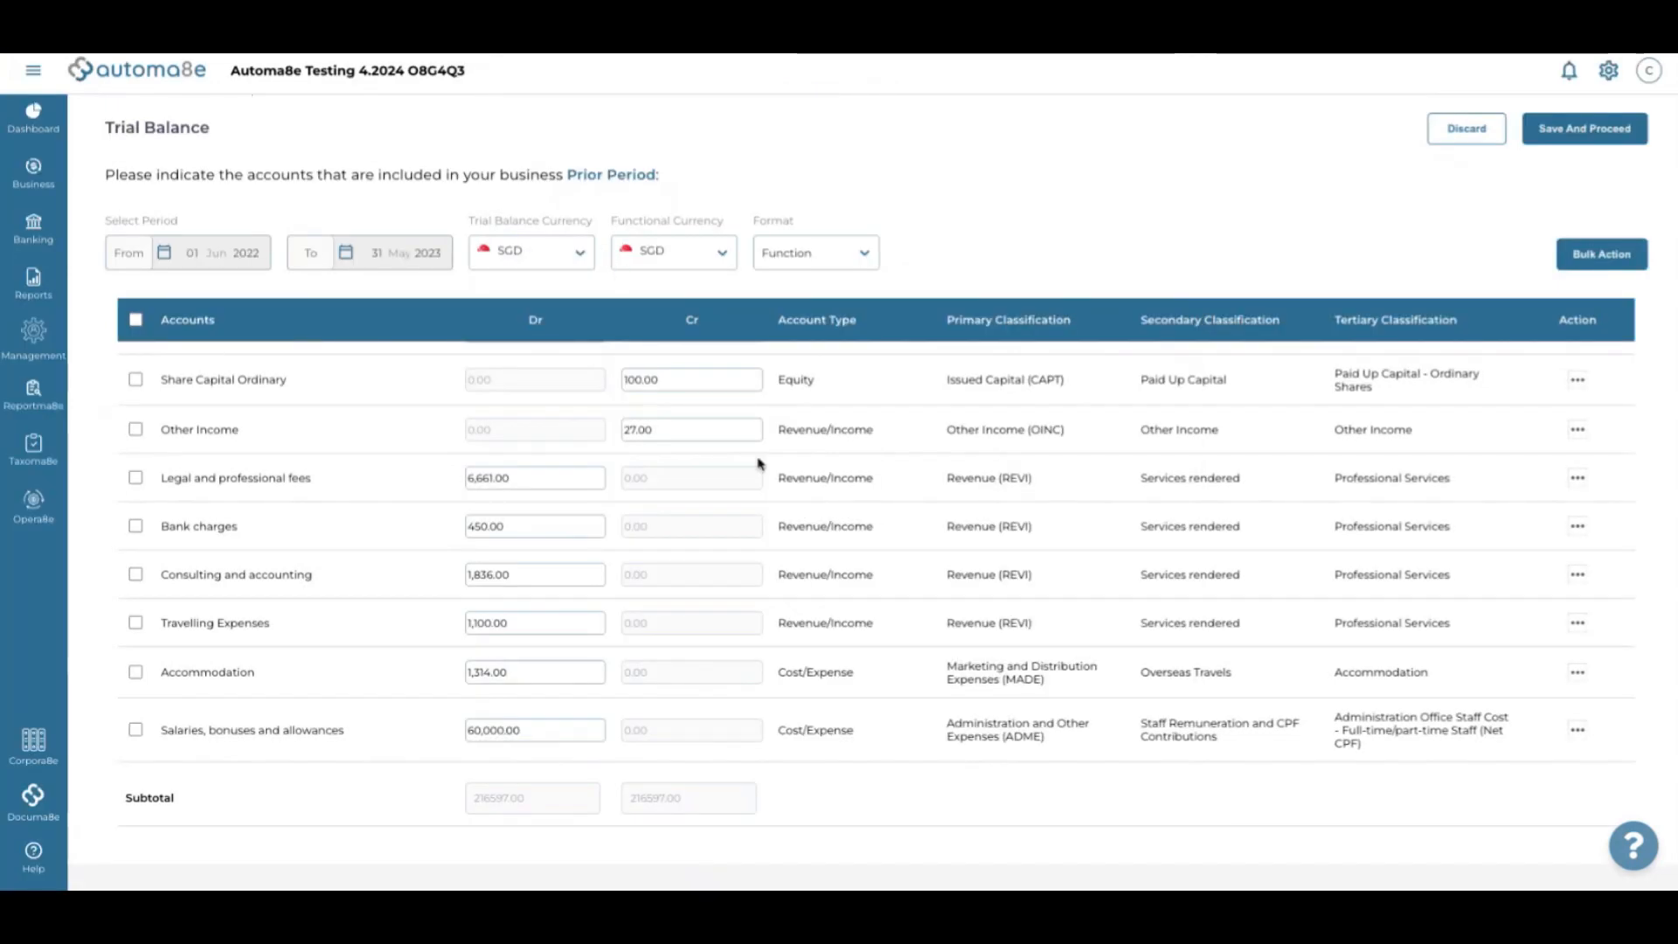
scroll(758, 464, "down", 2)
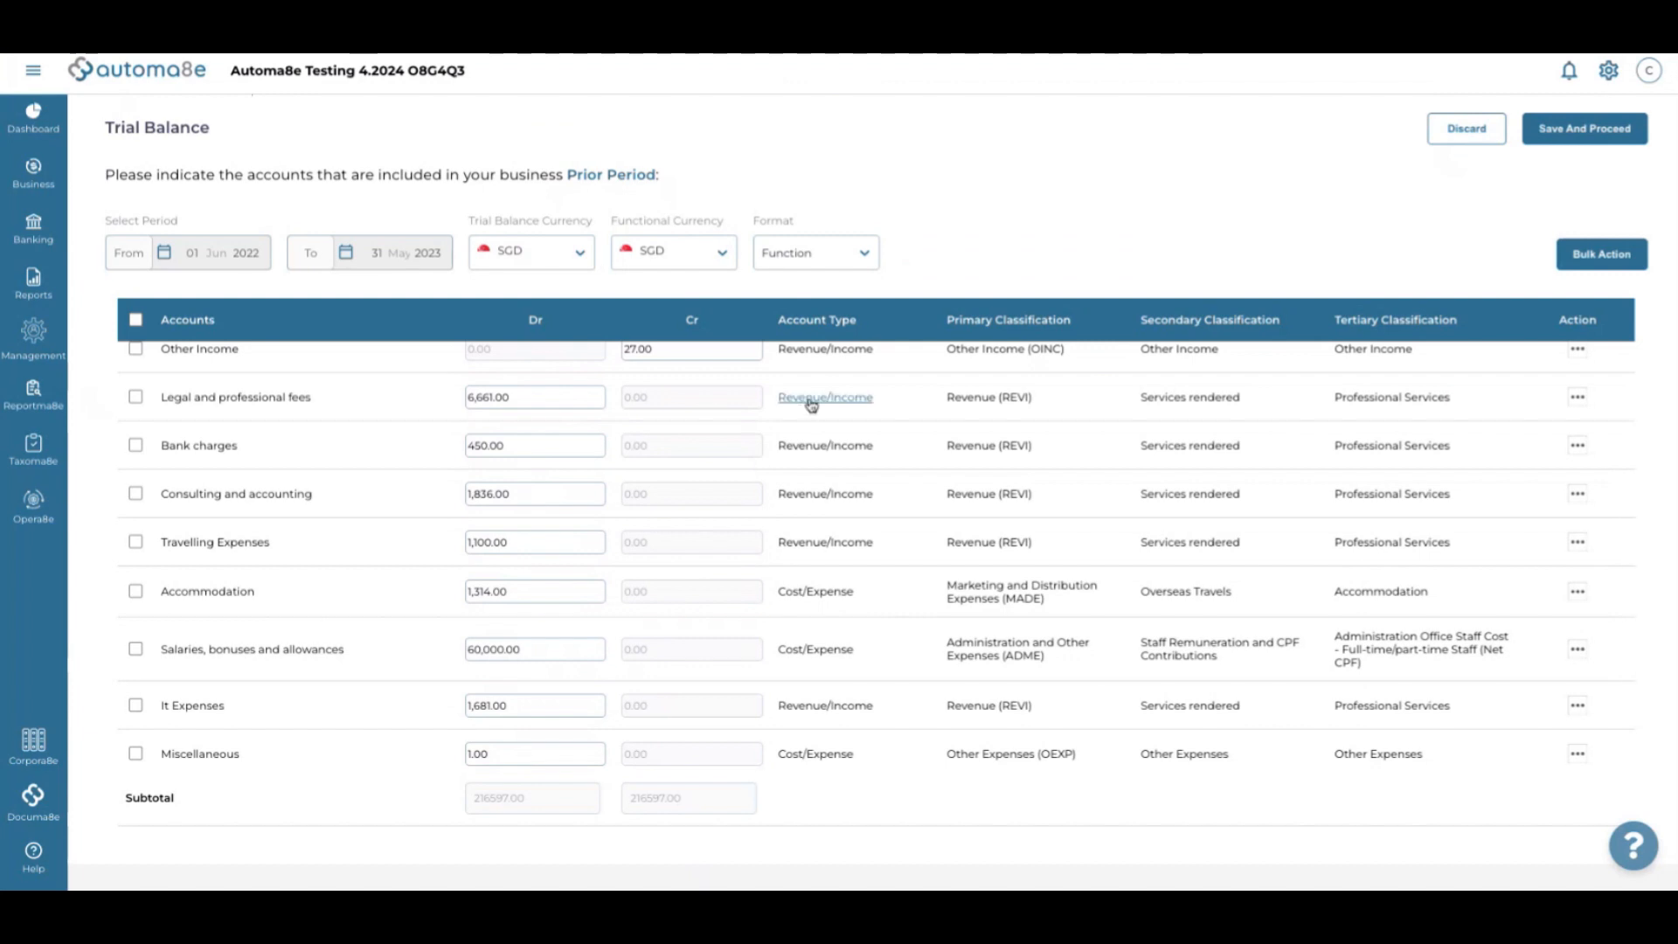
left_click(811, 399)
left_click(694, 133)
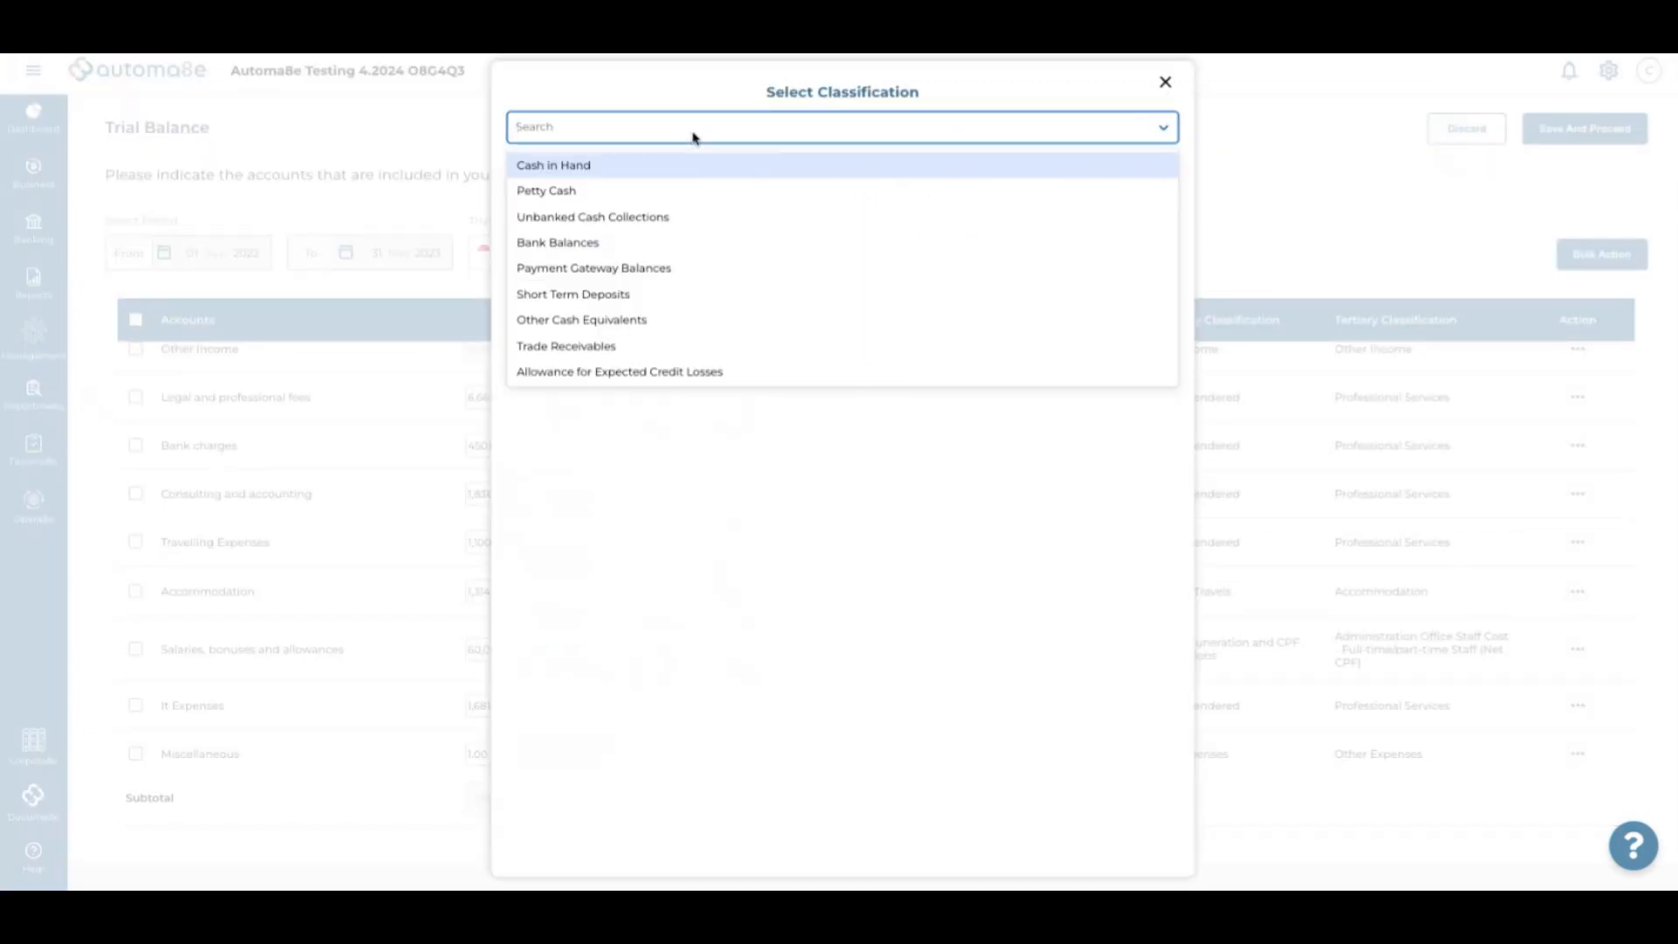
type("legal")
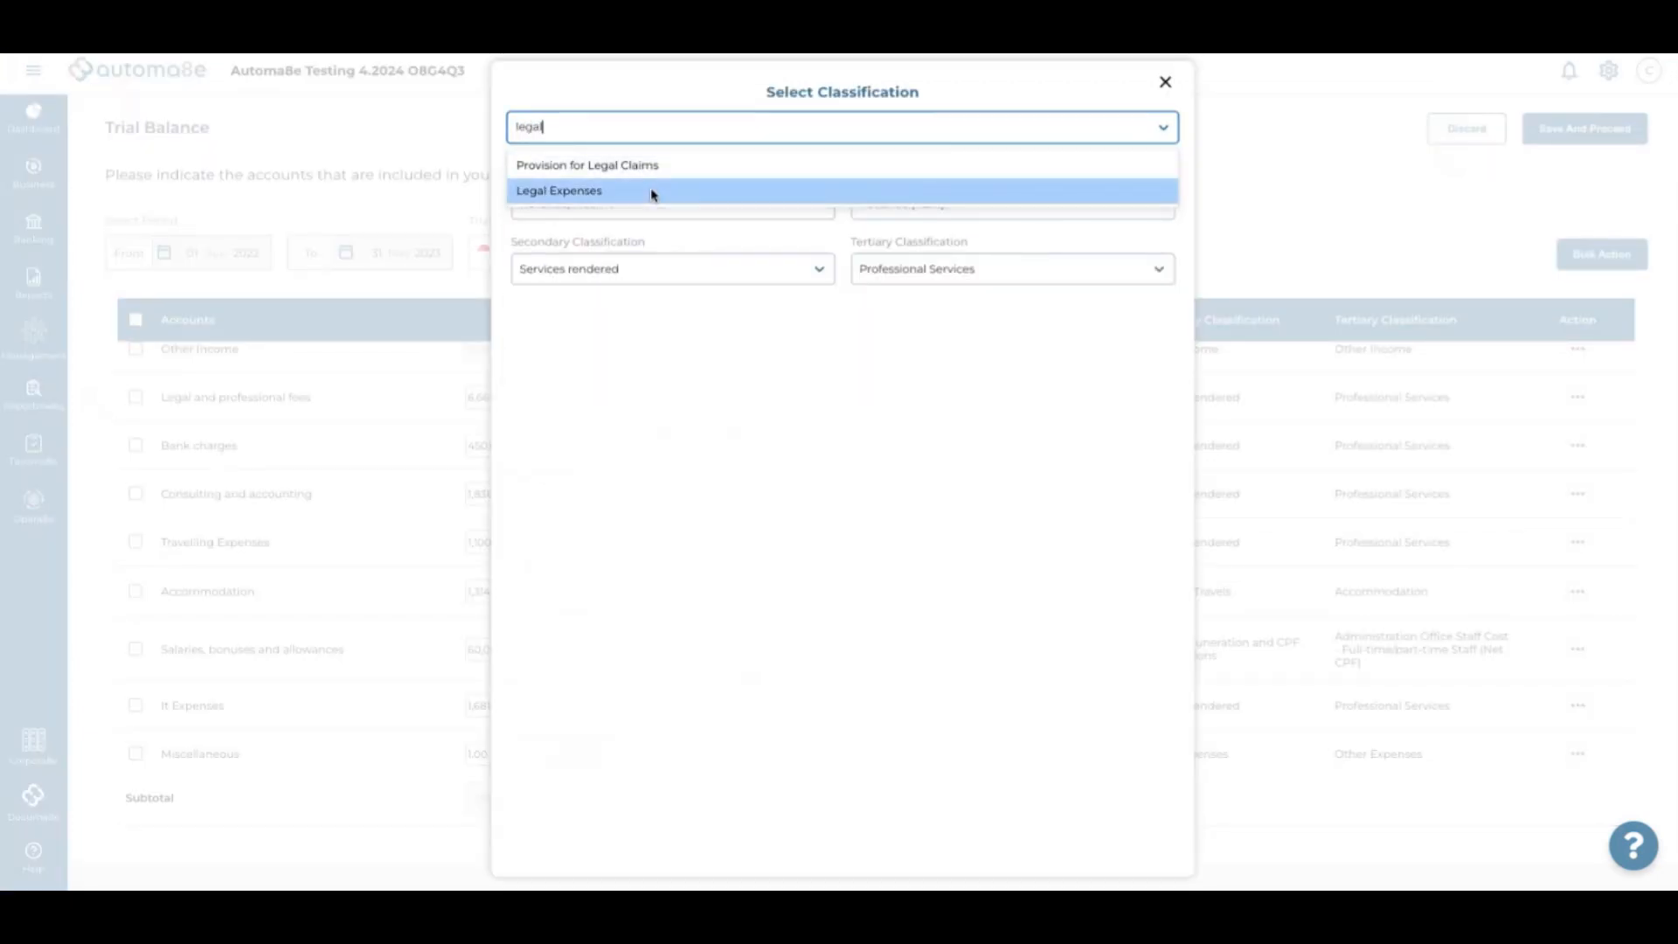
left_click(652, 192)
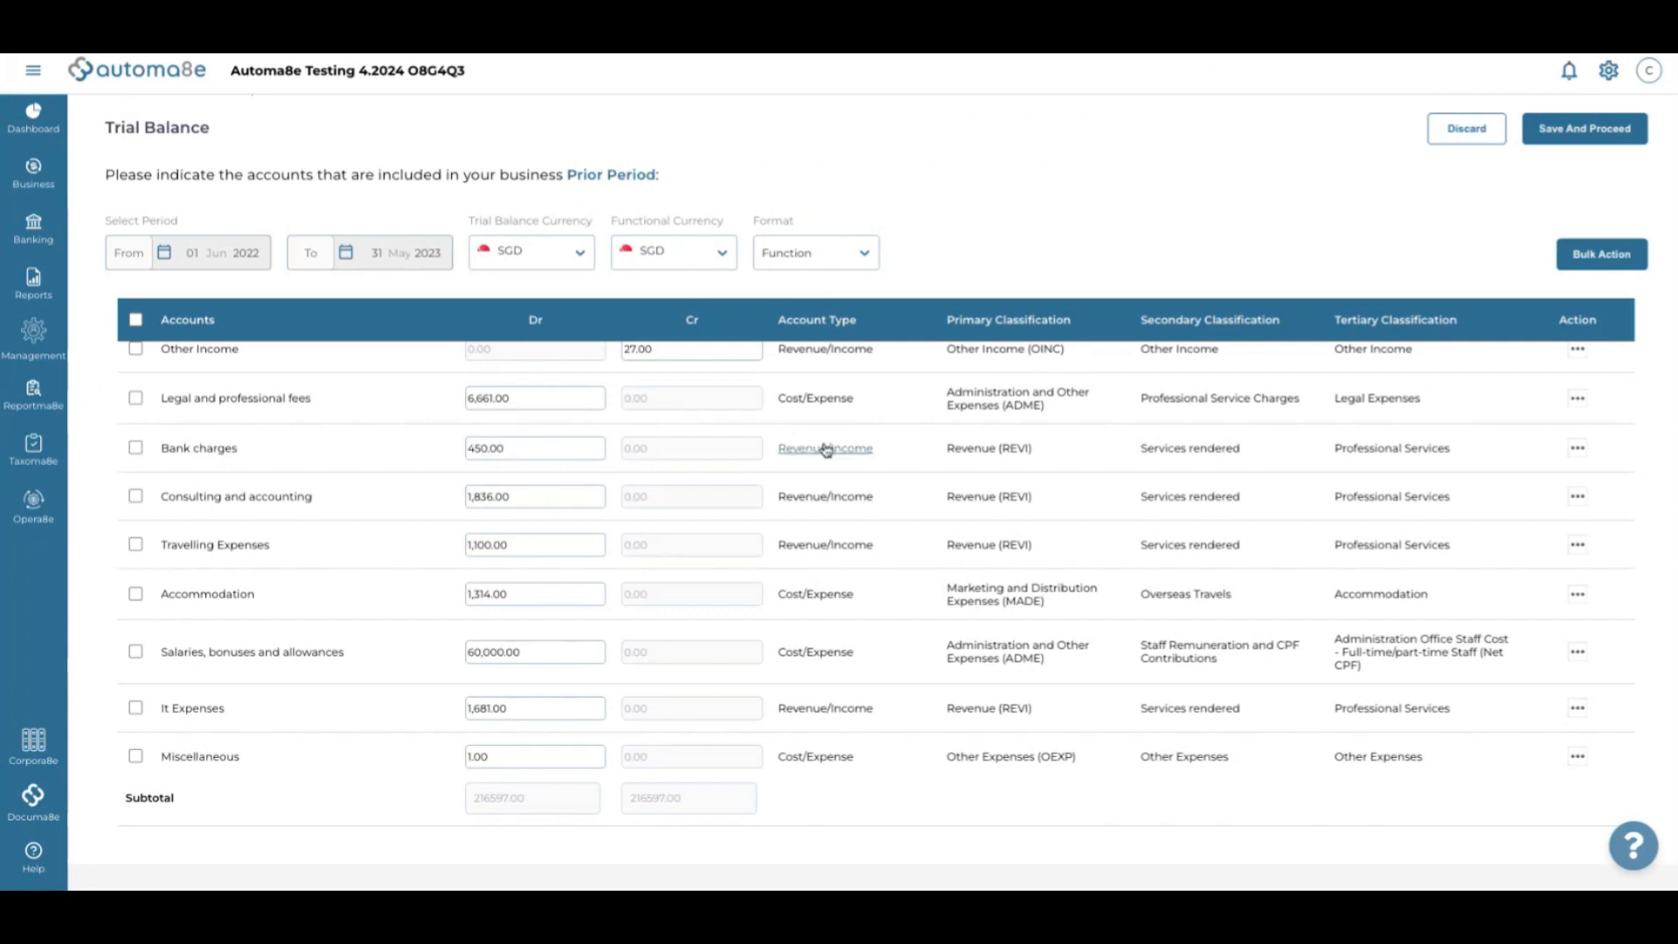
scroll(824, 449, "down", 1)
Classify Bank charges as Bank Charges and Fees and Consulting and accounting as Accounting, Audit, Tax and Secretarial Expenses
left_click(821, 416)
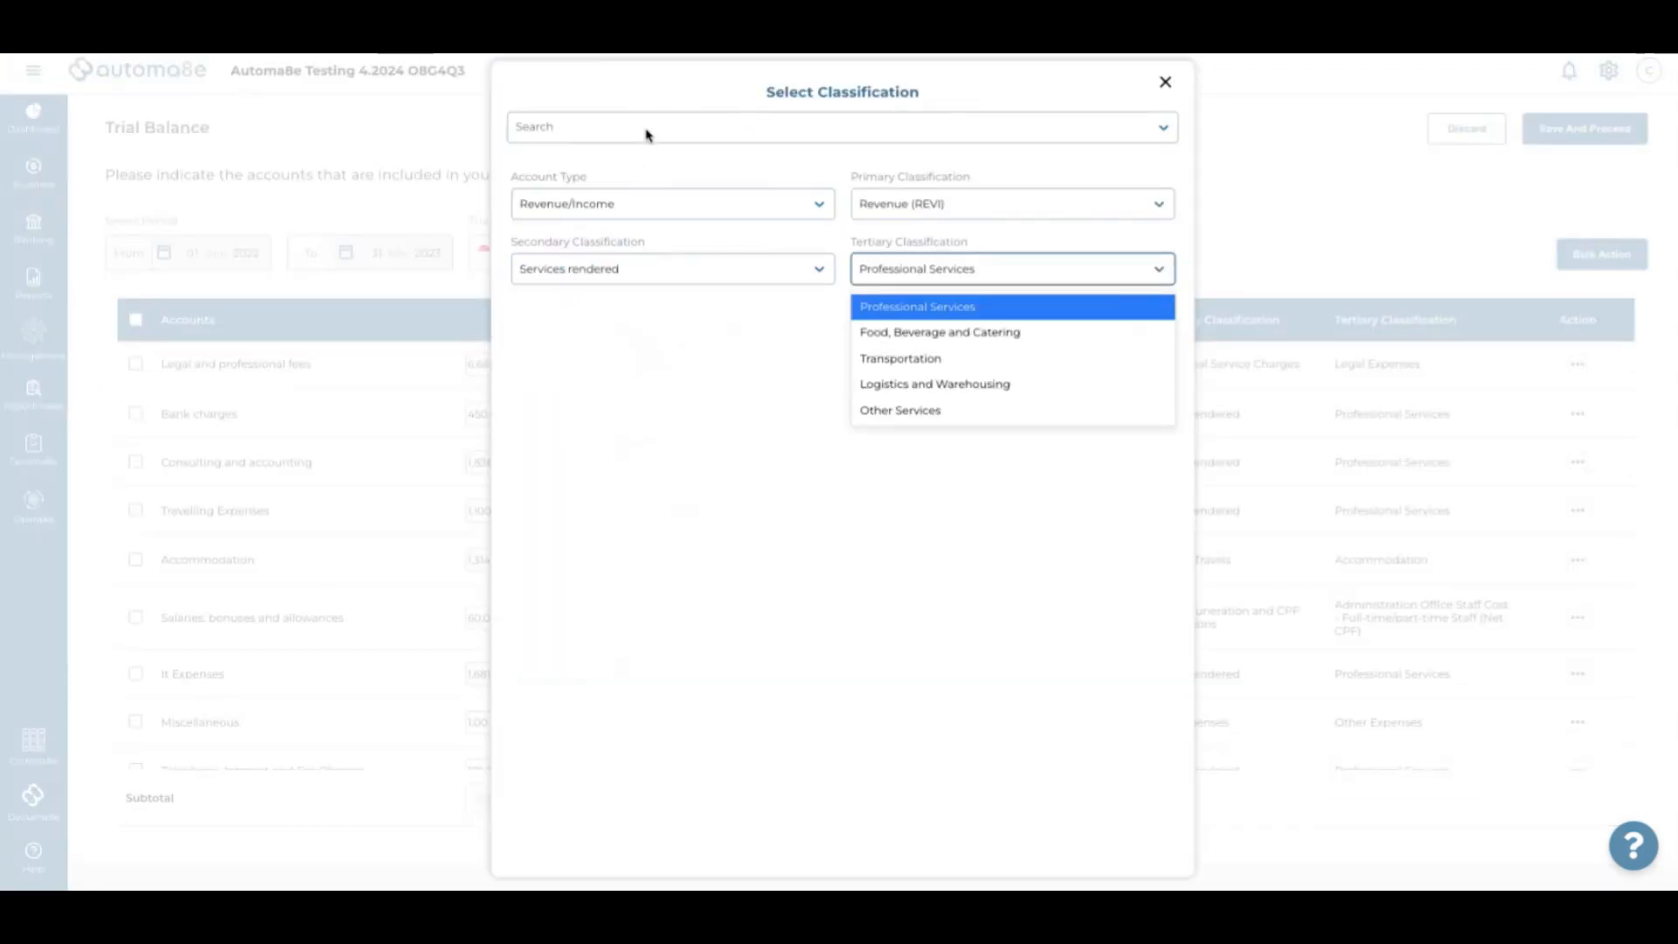
left_click(645, 132)
type("bank c")
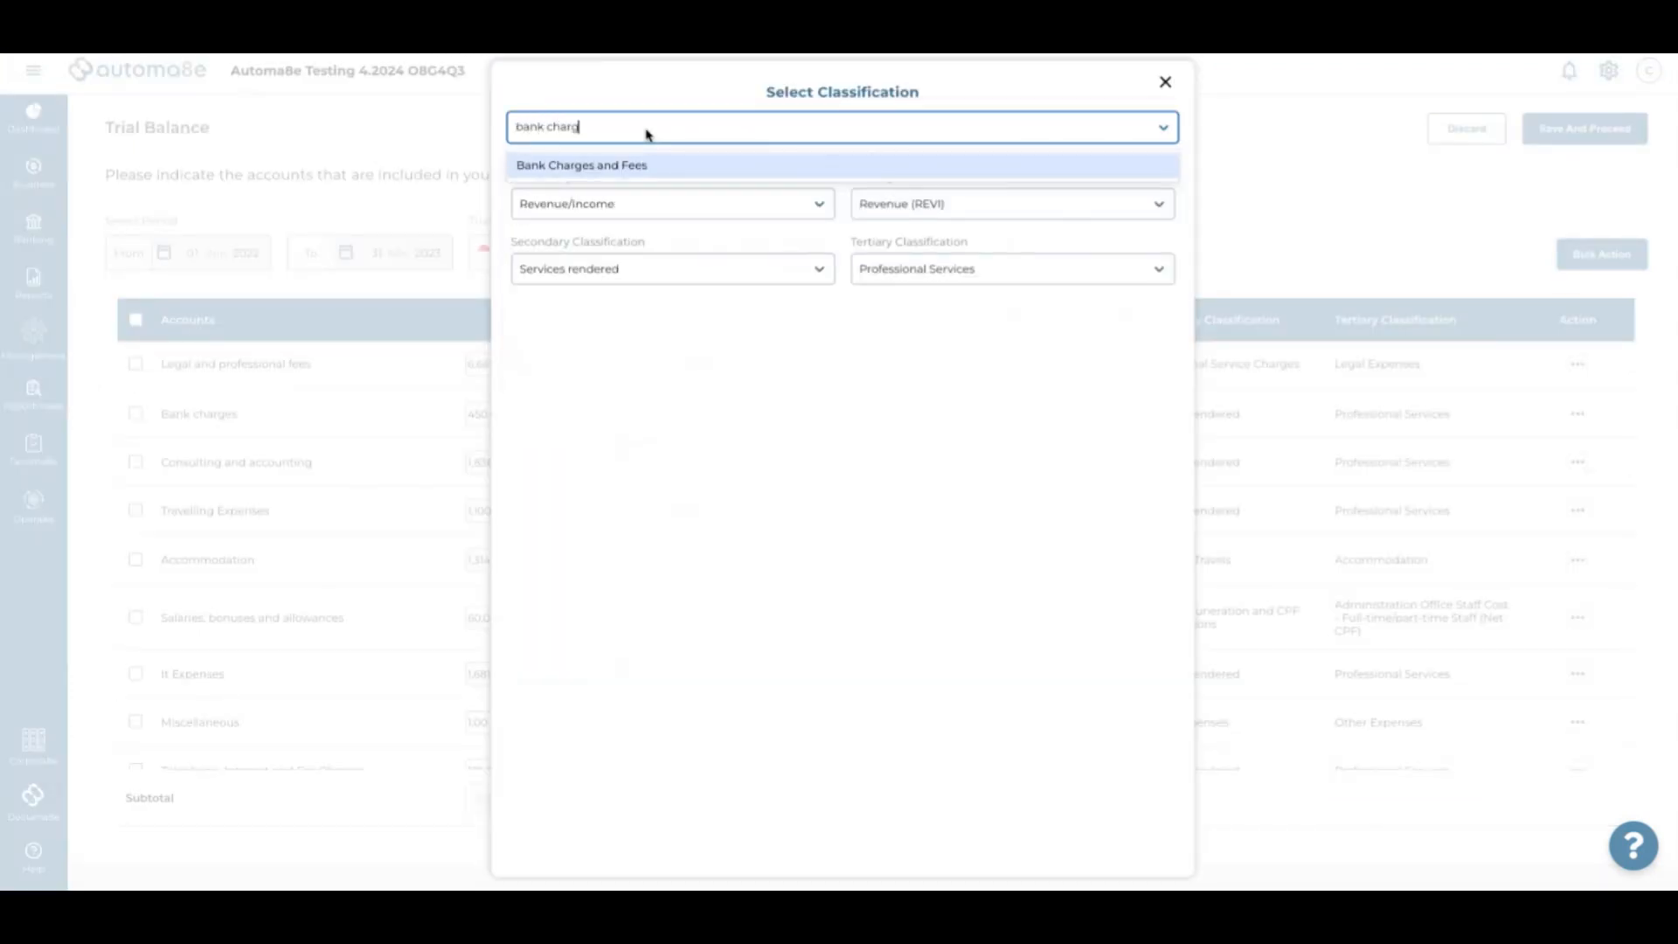
type("harg")
left_click(644, 166)
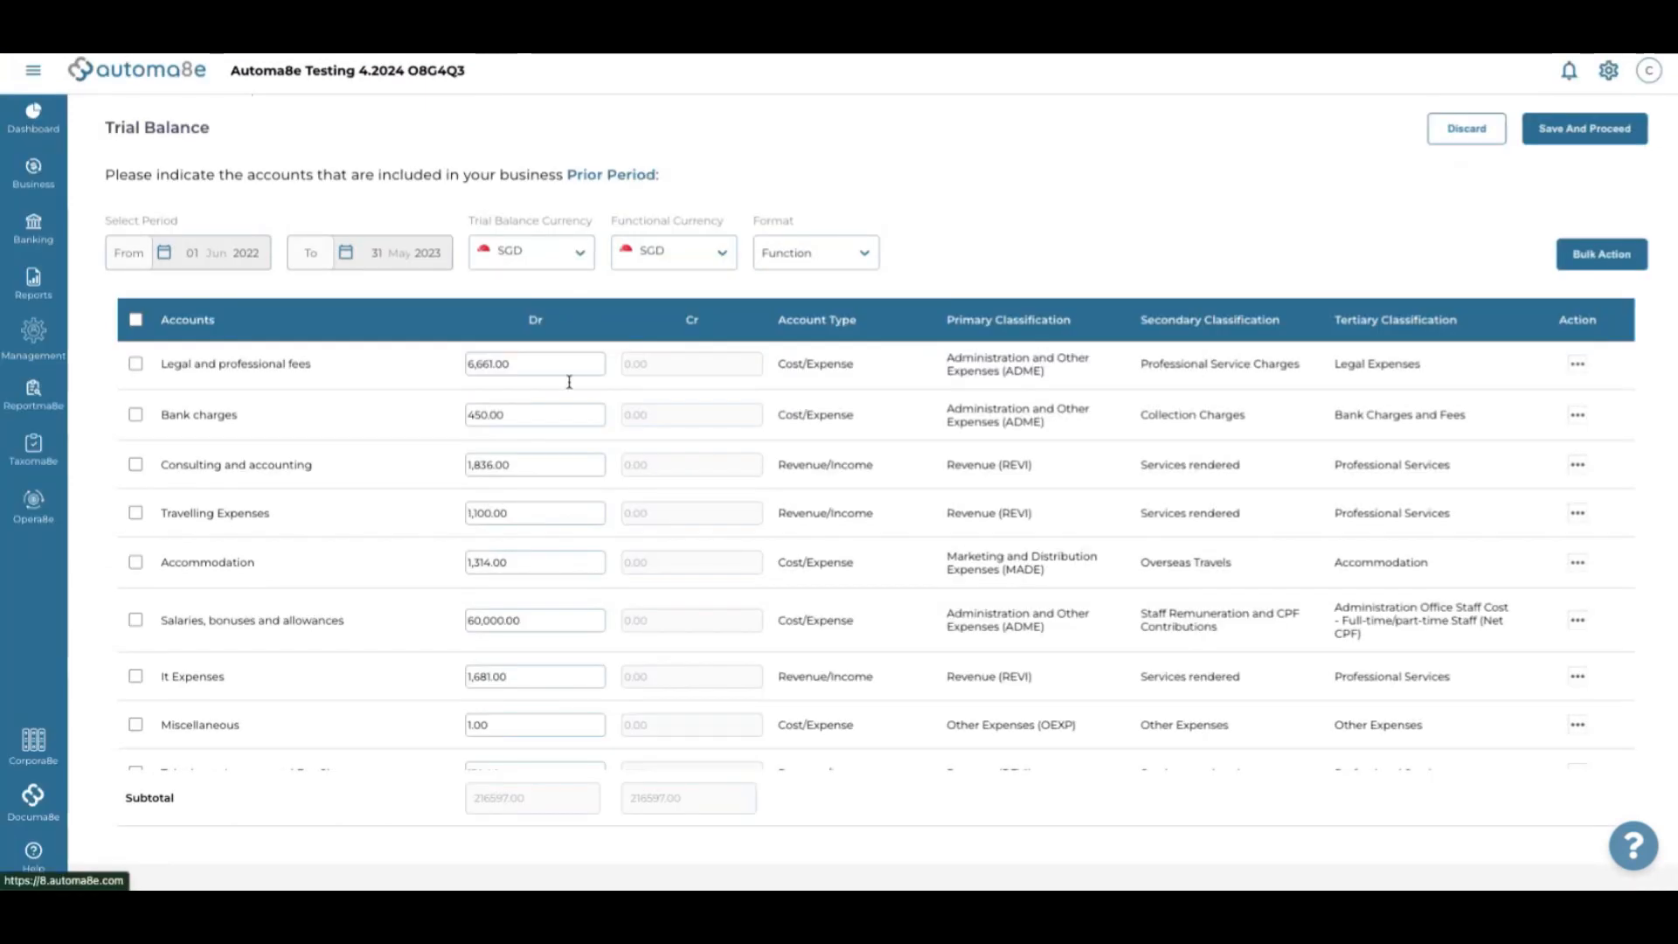
left_click(823, 470)
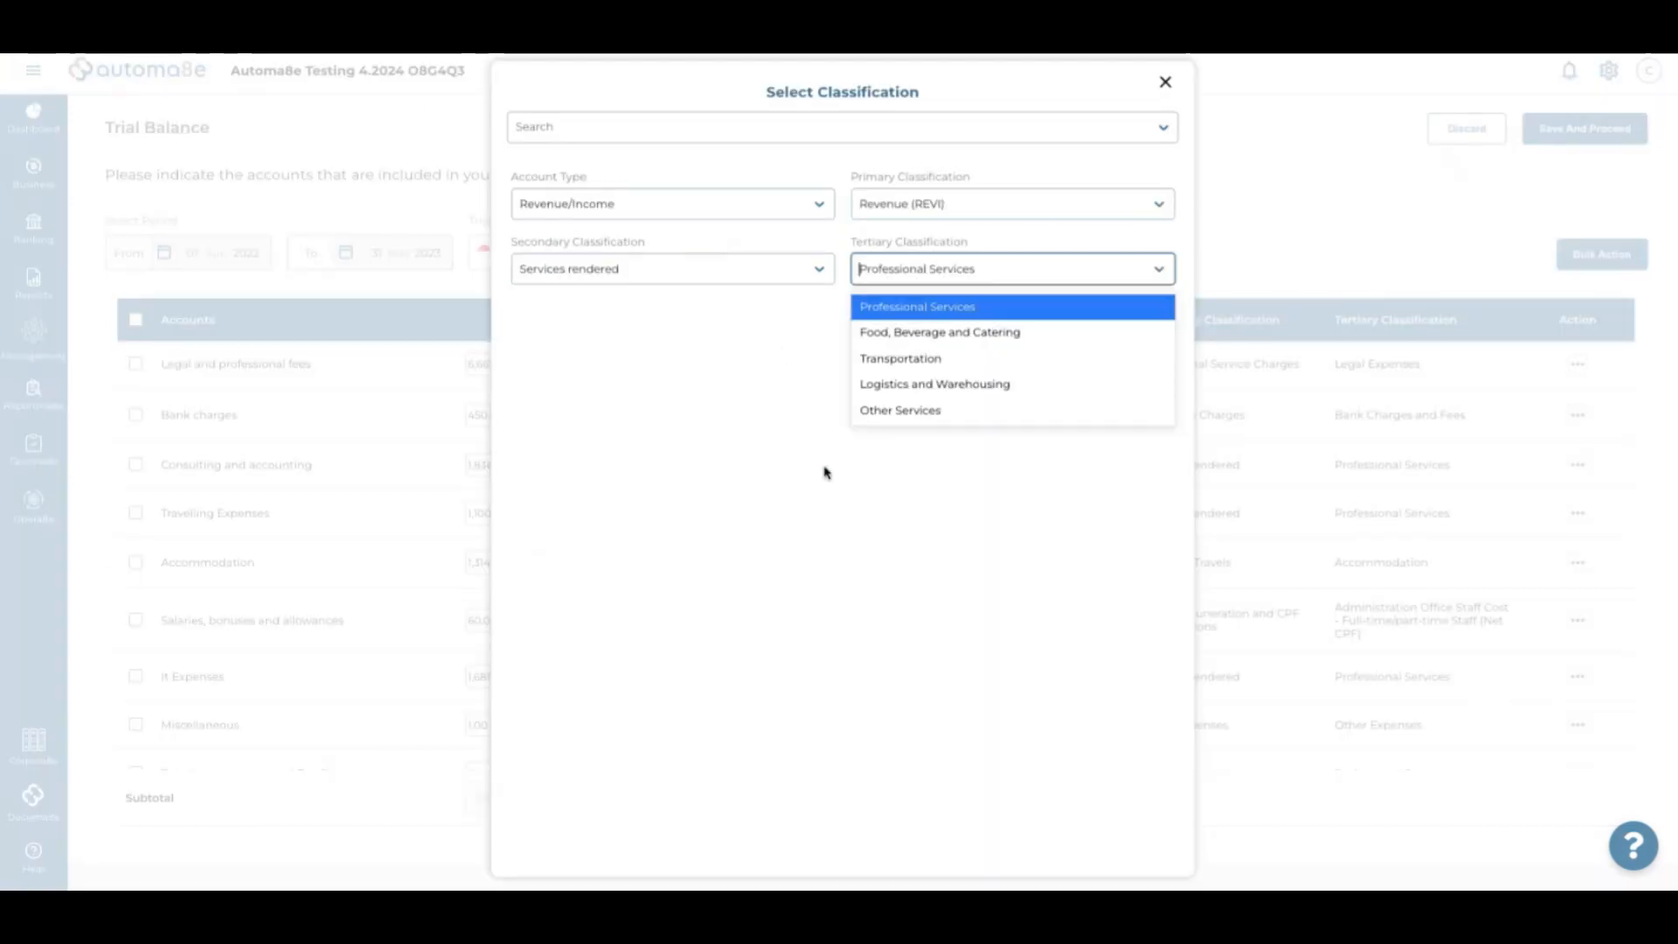
left_click(662, 135)
type("a")
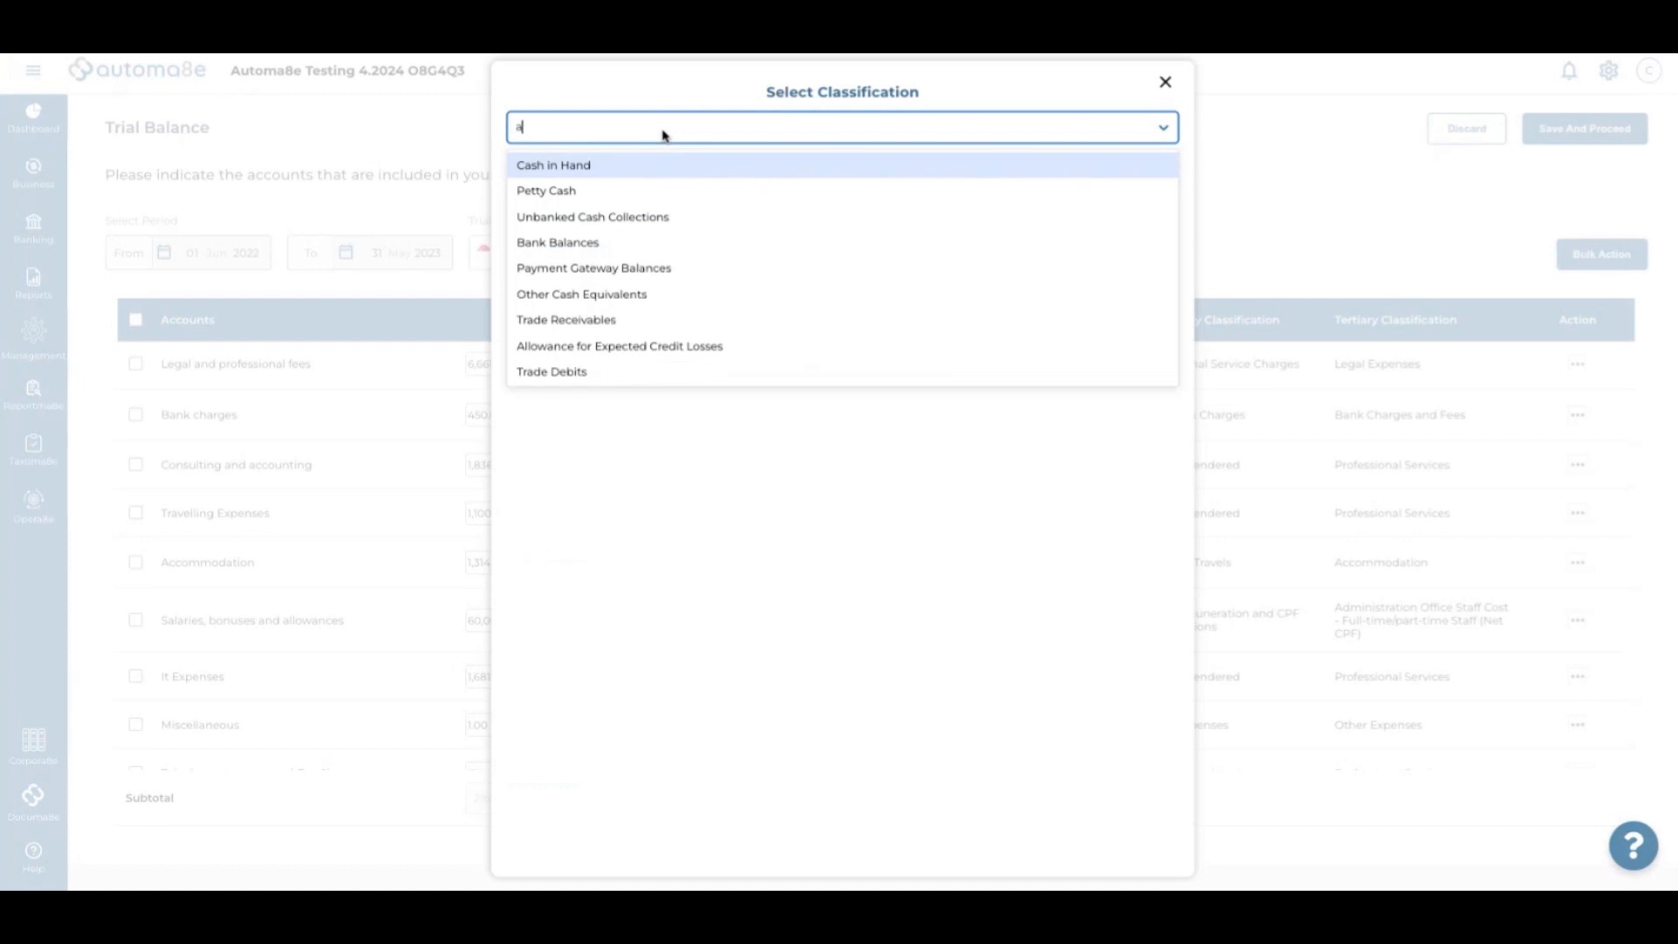
type("ccountin")
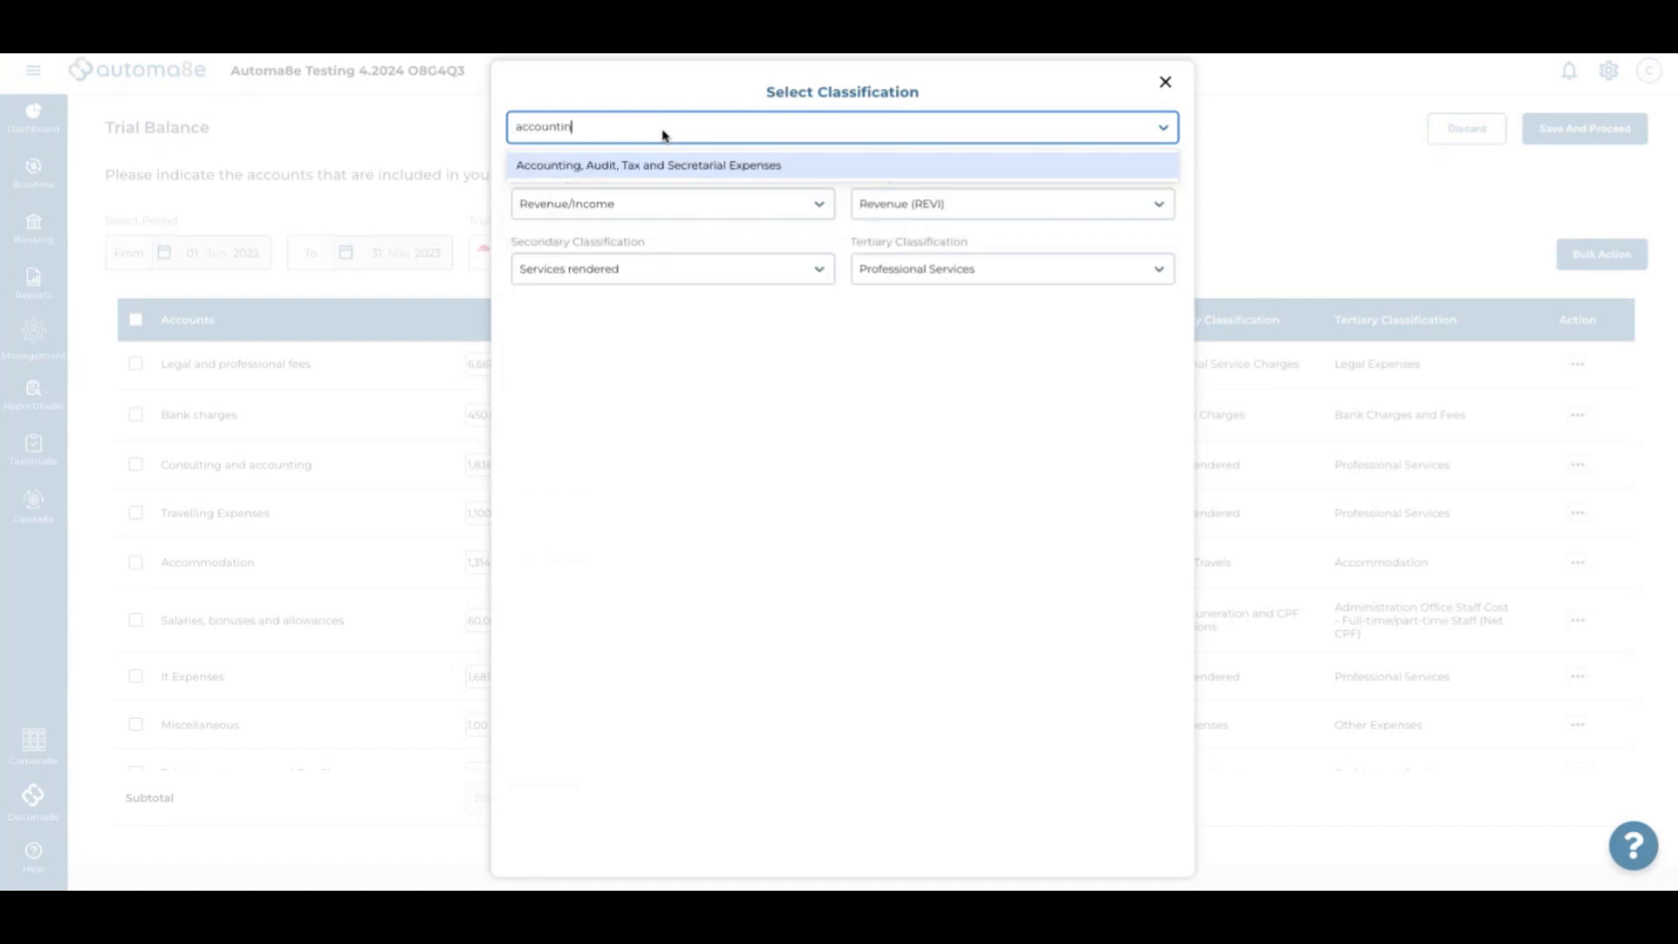
type("g")
left_click(674, 166)
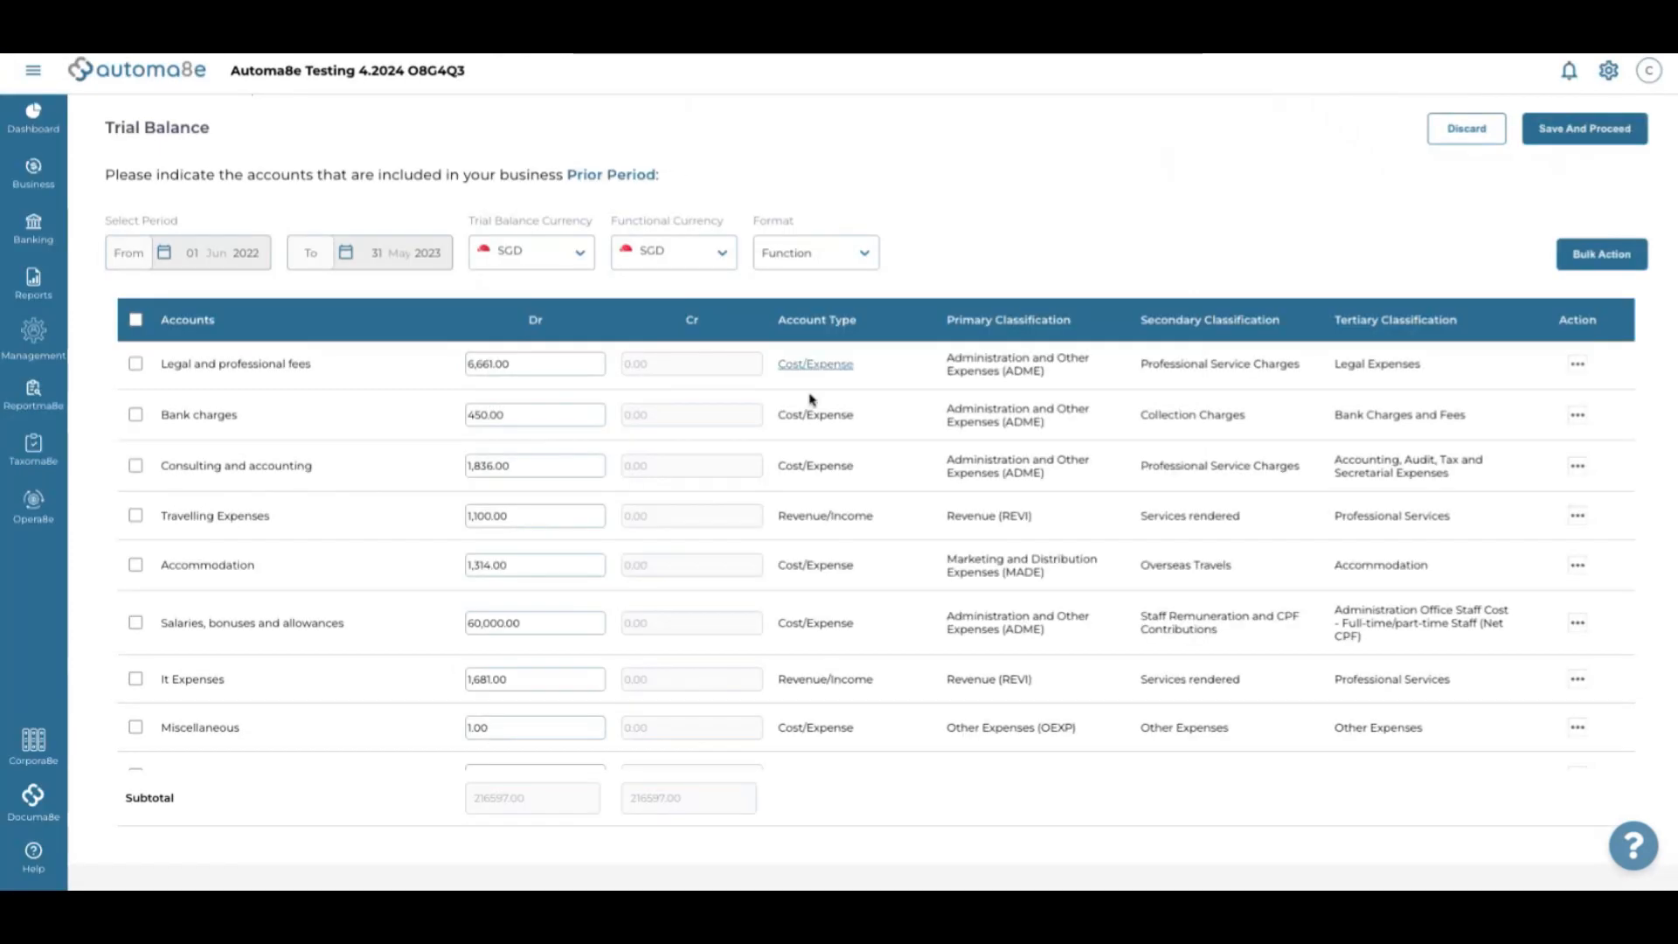
scroll(865, 457, "down", 3)
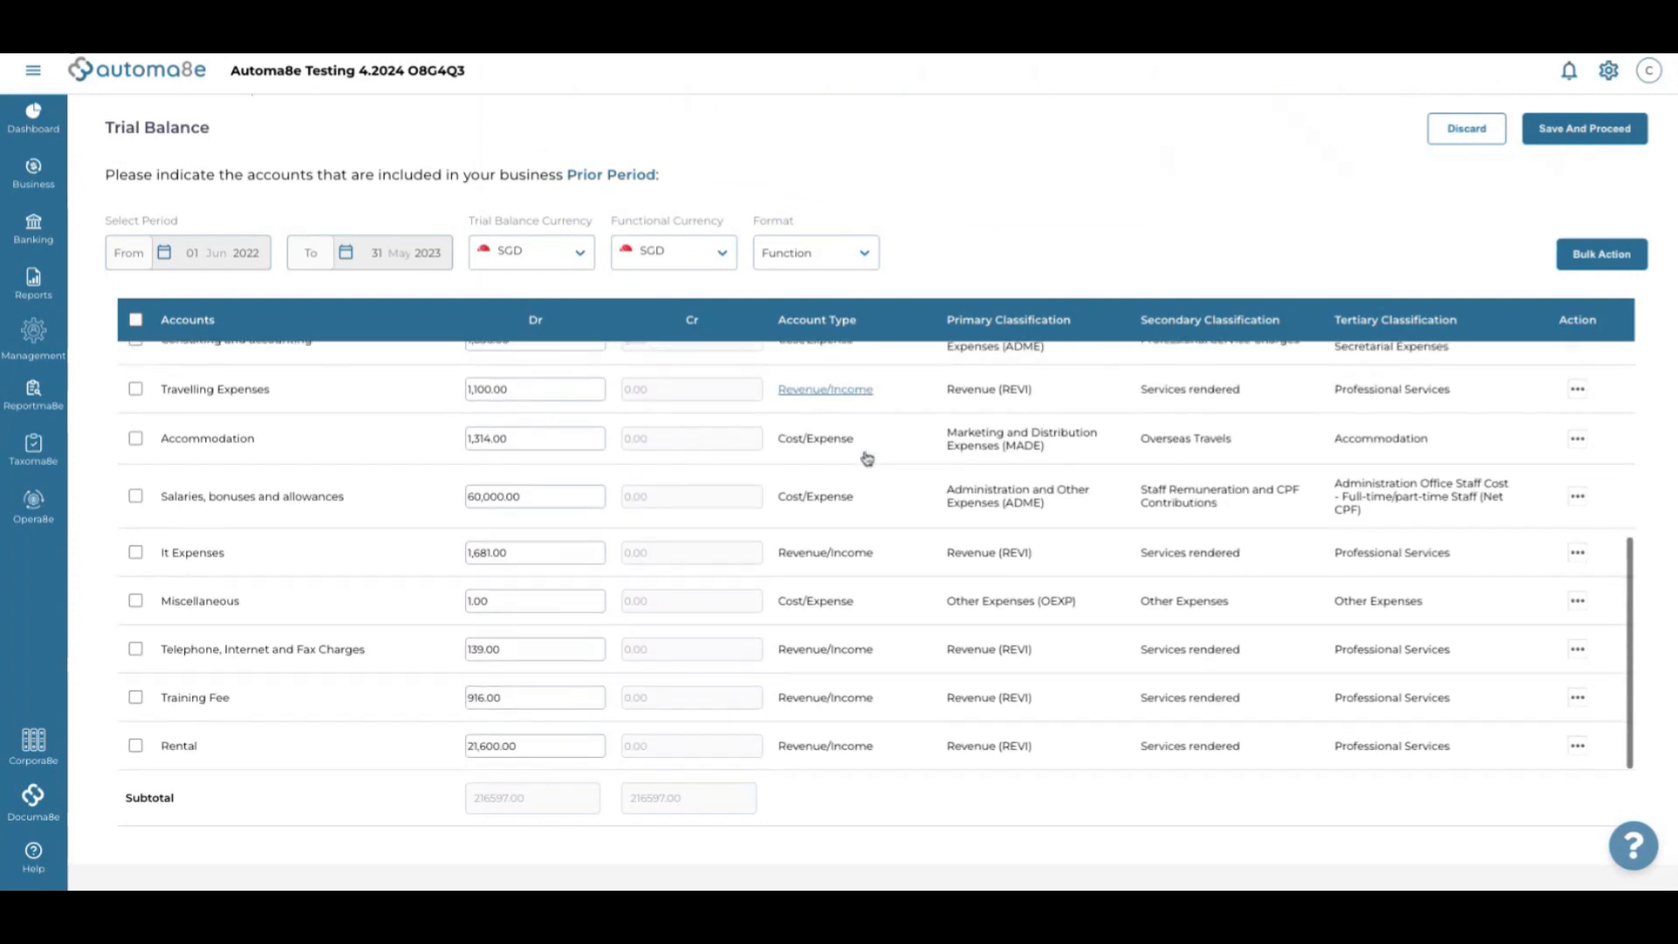
Classify Travelling Expenses as Other Travel Expenses
left_click(823, 395)
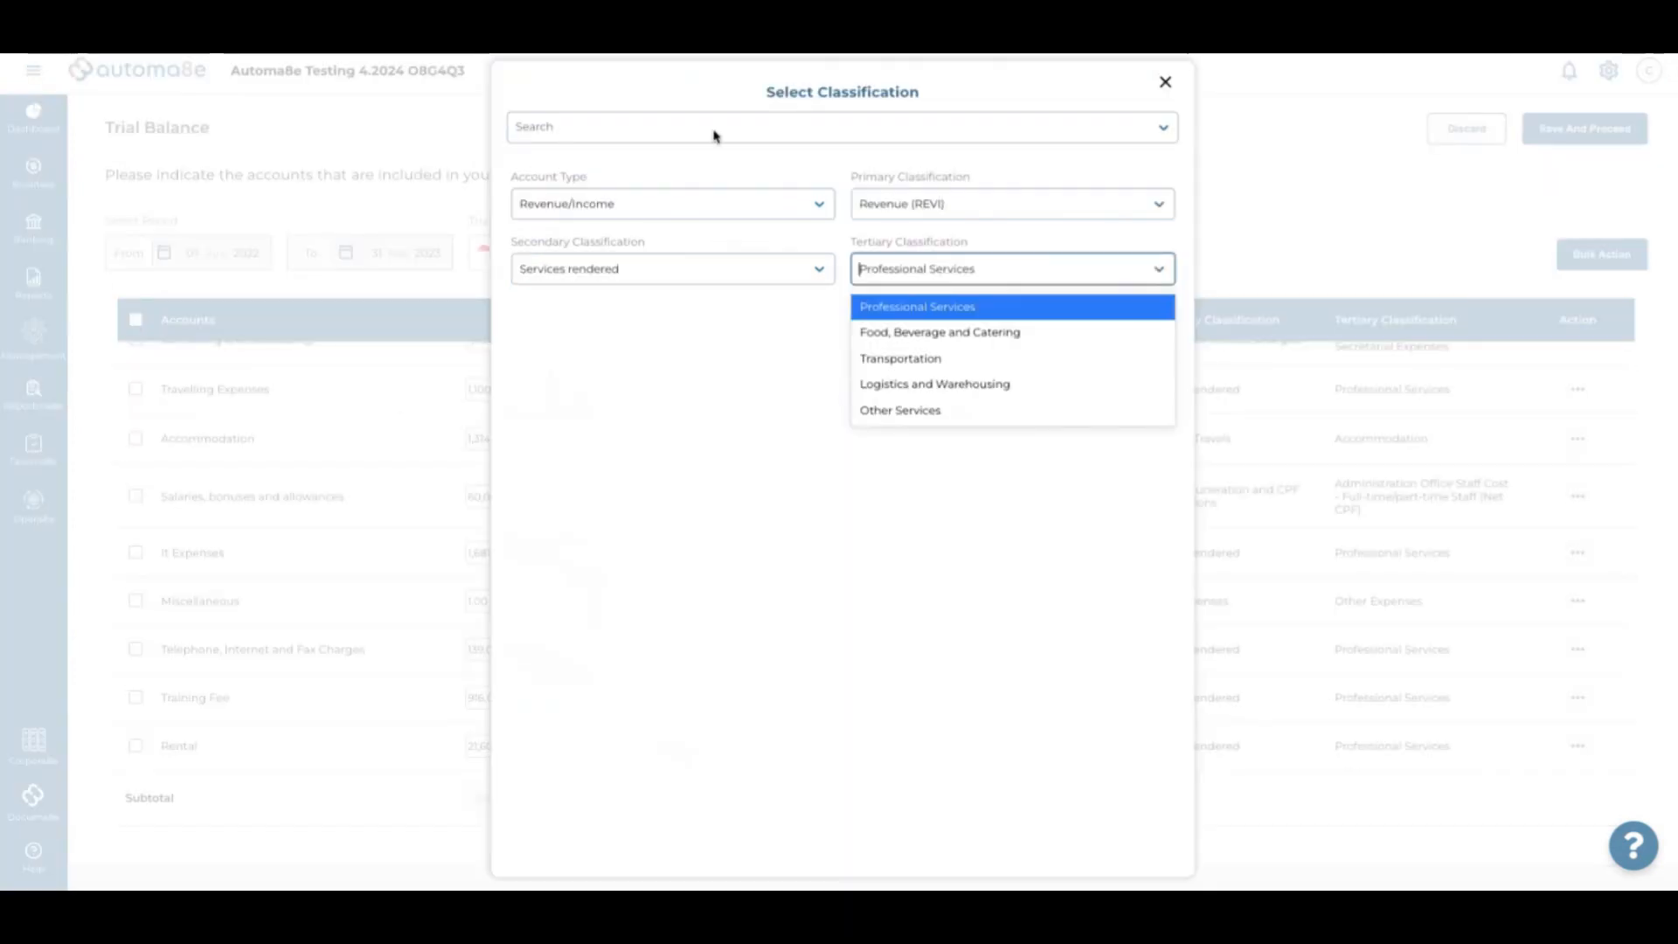
type("trave")
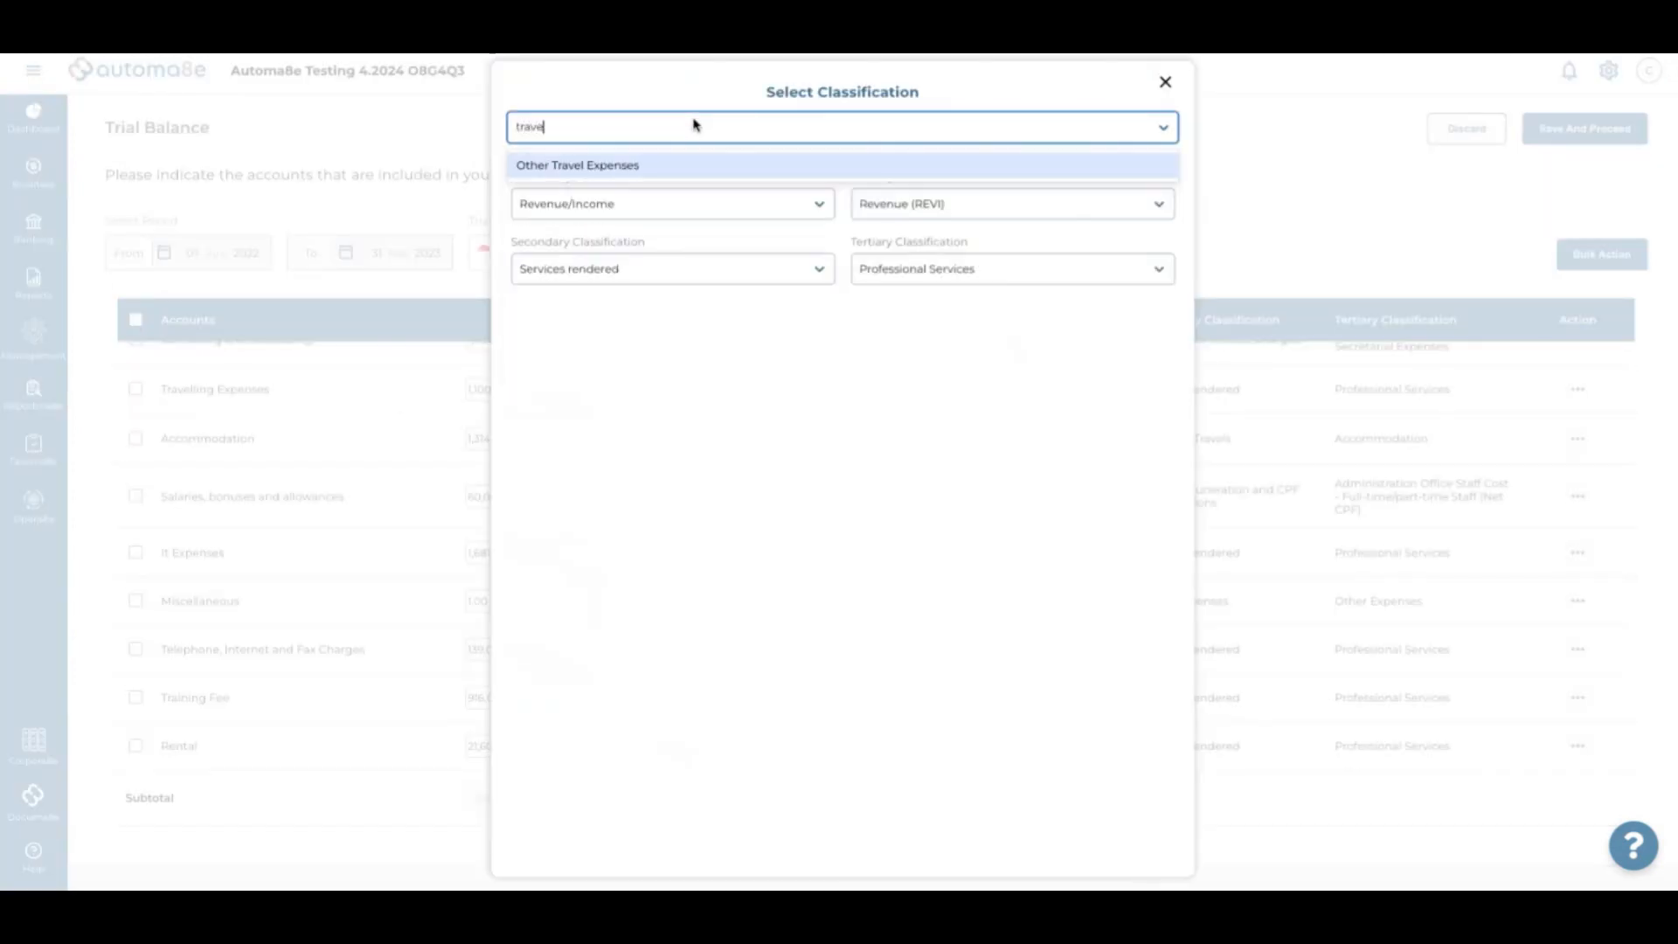
left_click(659, 165)
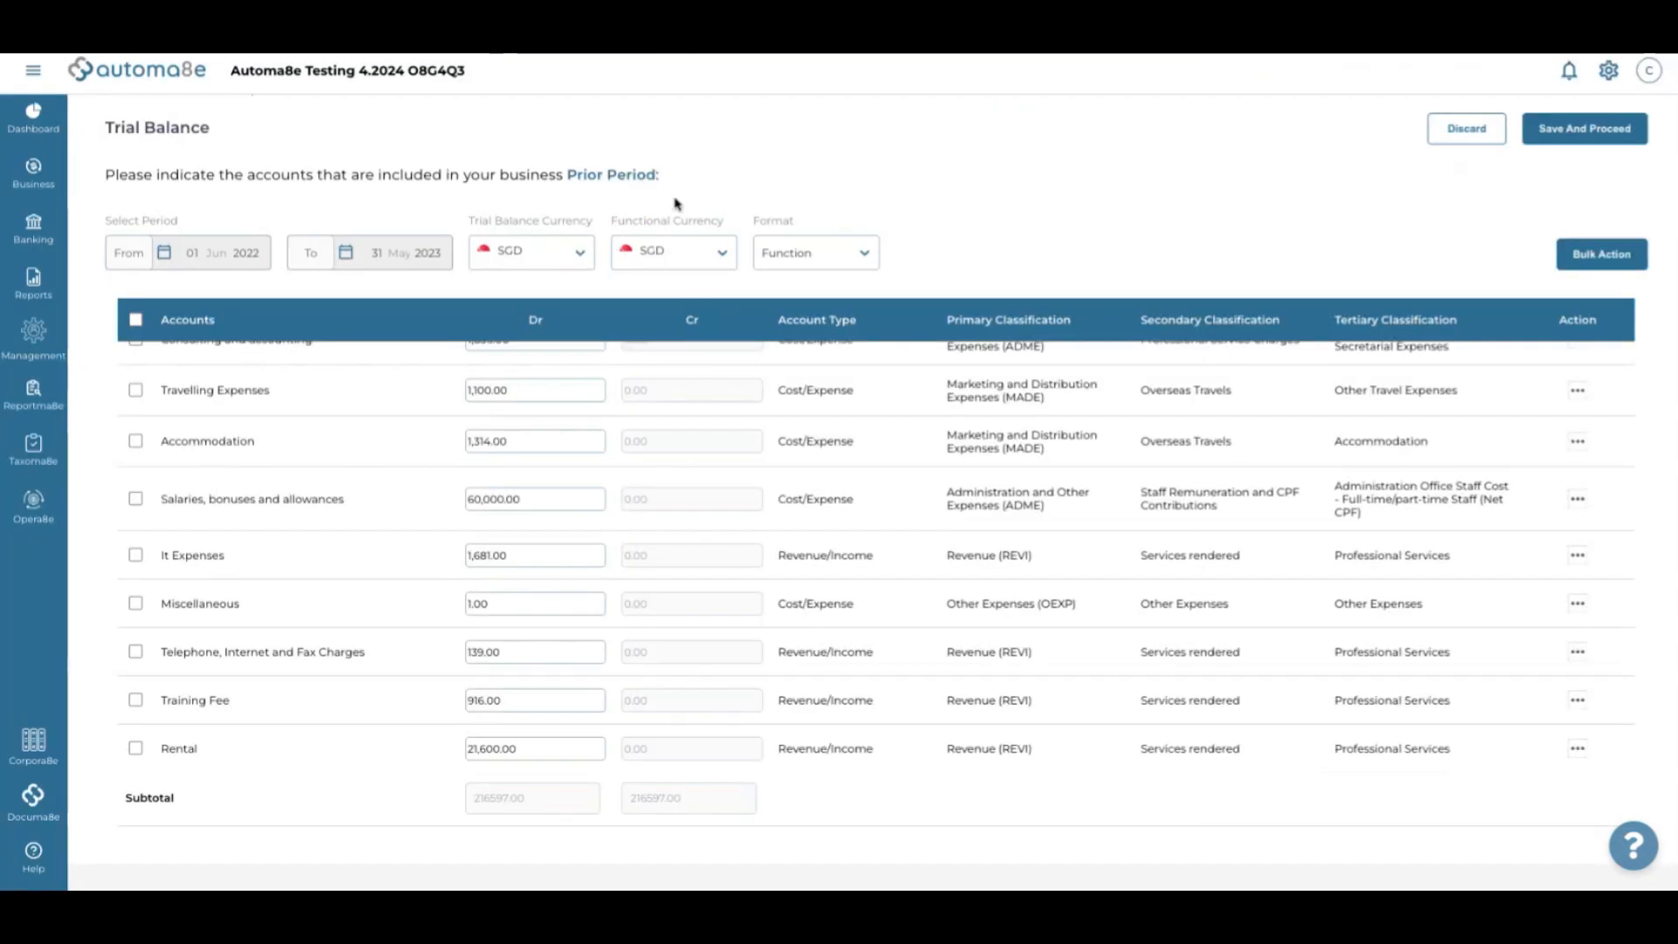
scroll(835, 419, "down", 1)
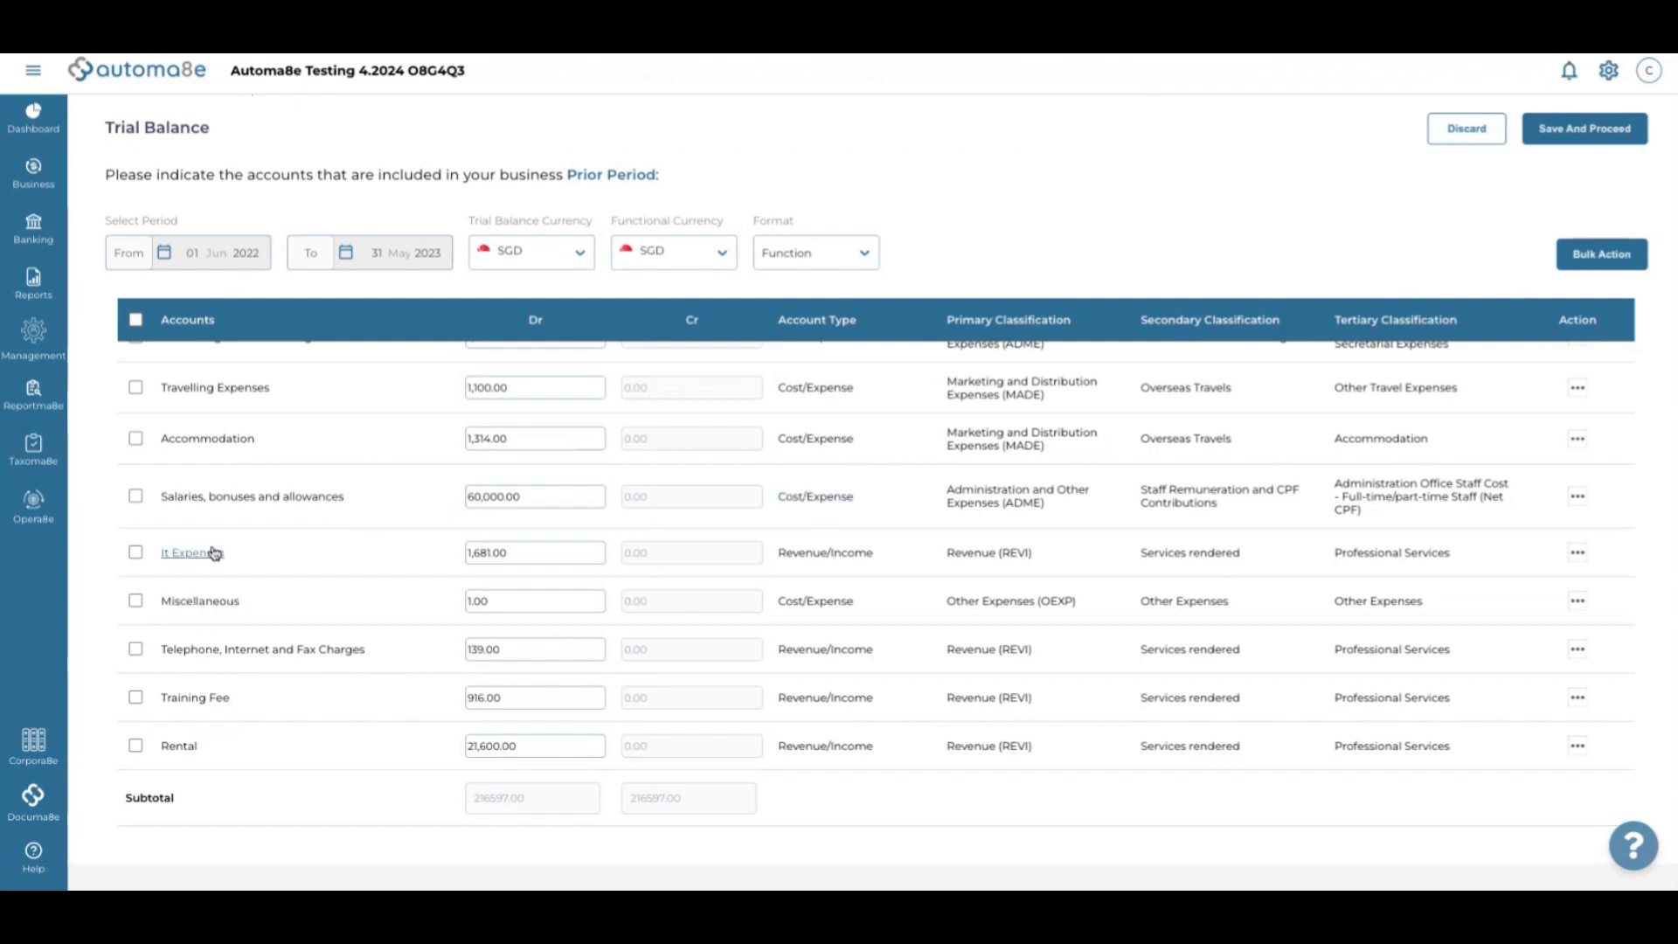
Classify It Expenses and the telephone account as Other IT and Communication Expenses
left_click(846, 558)
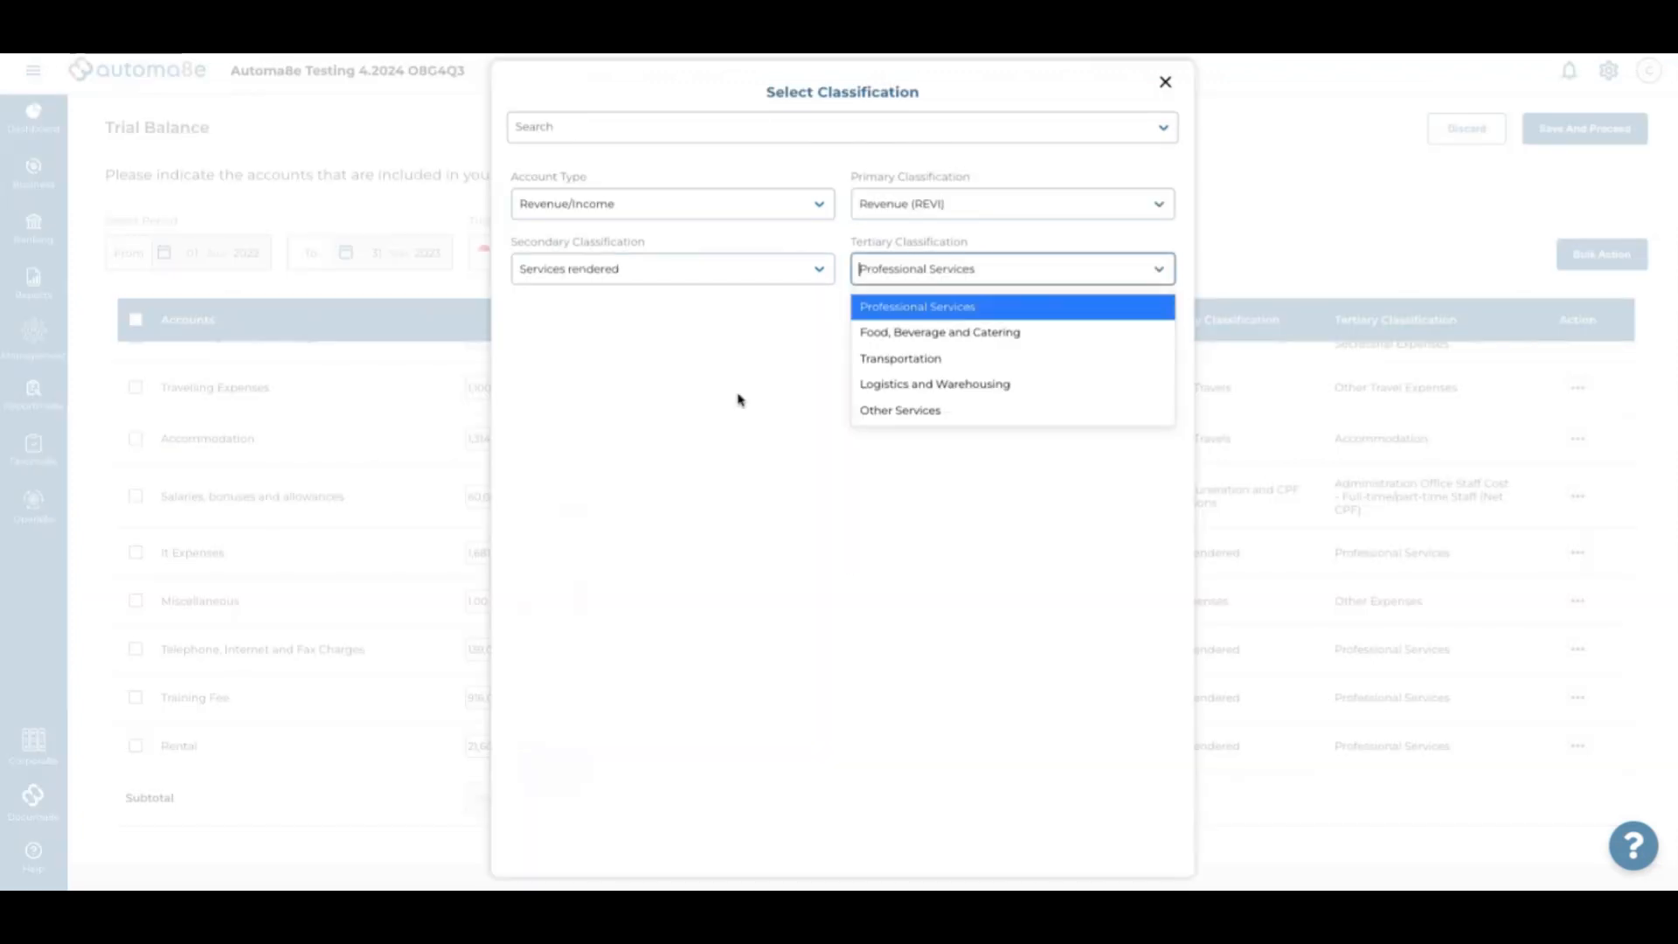
left_click(615, 132)
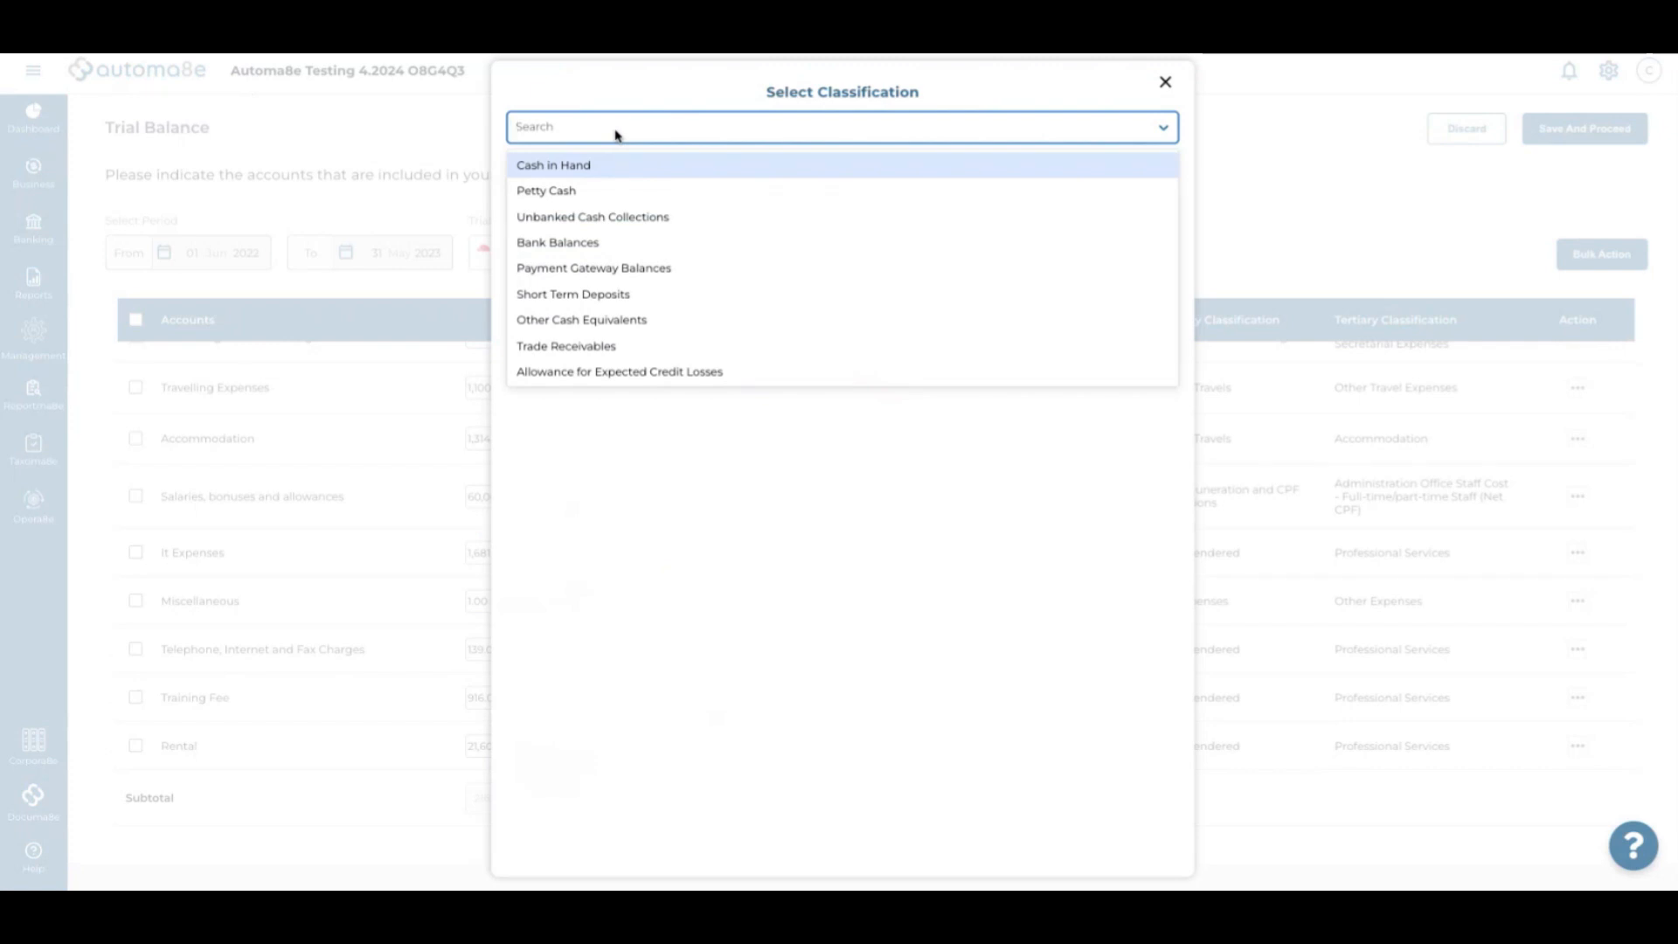
type("it")
key("BackSpace")
key("BackSpace")
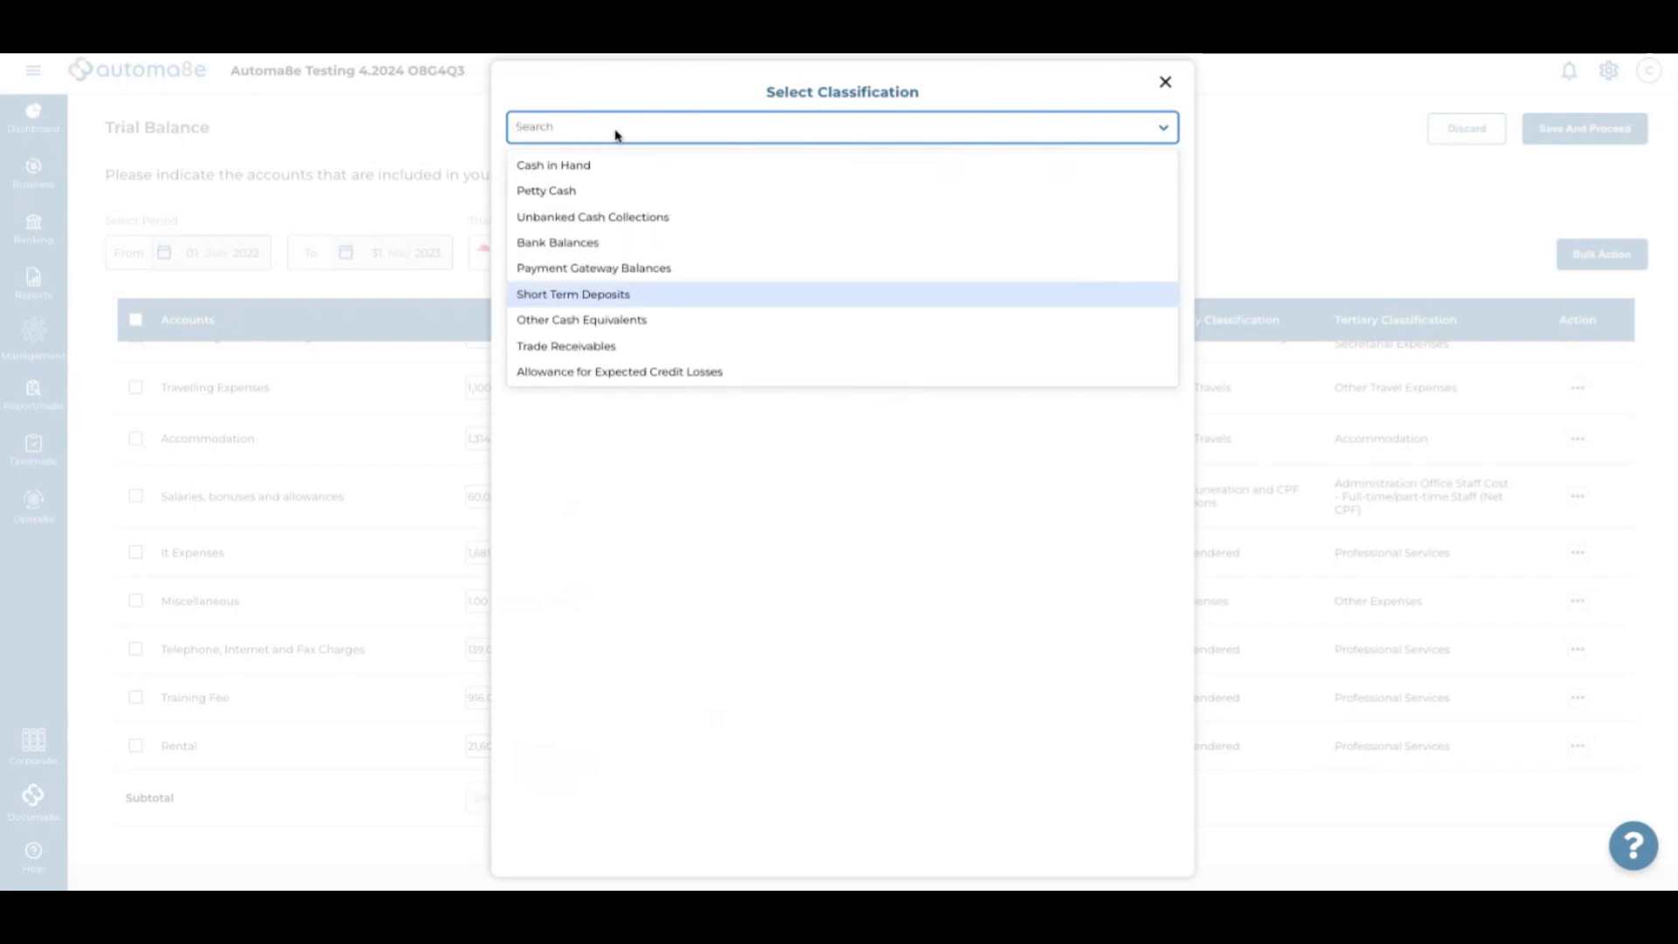
type("comm")
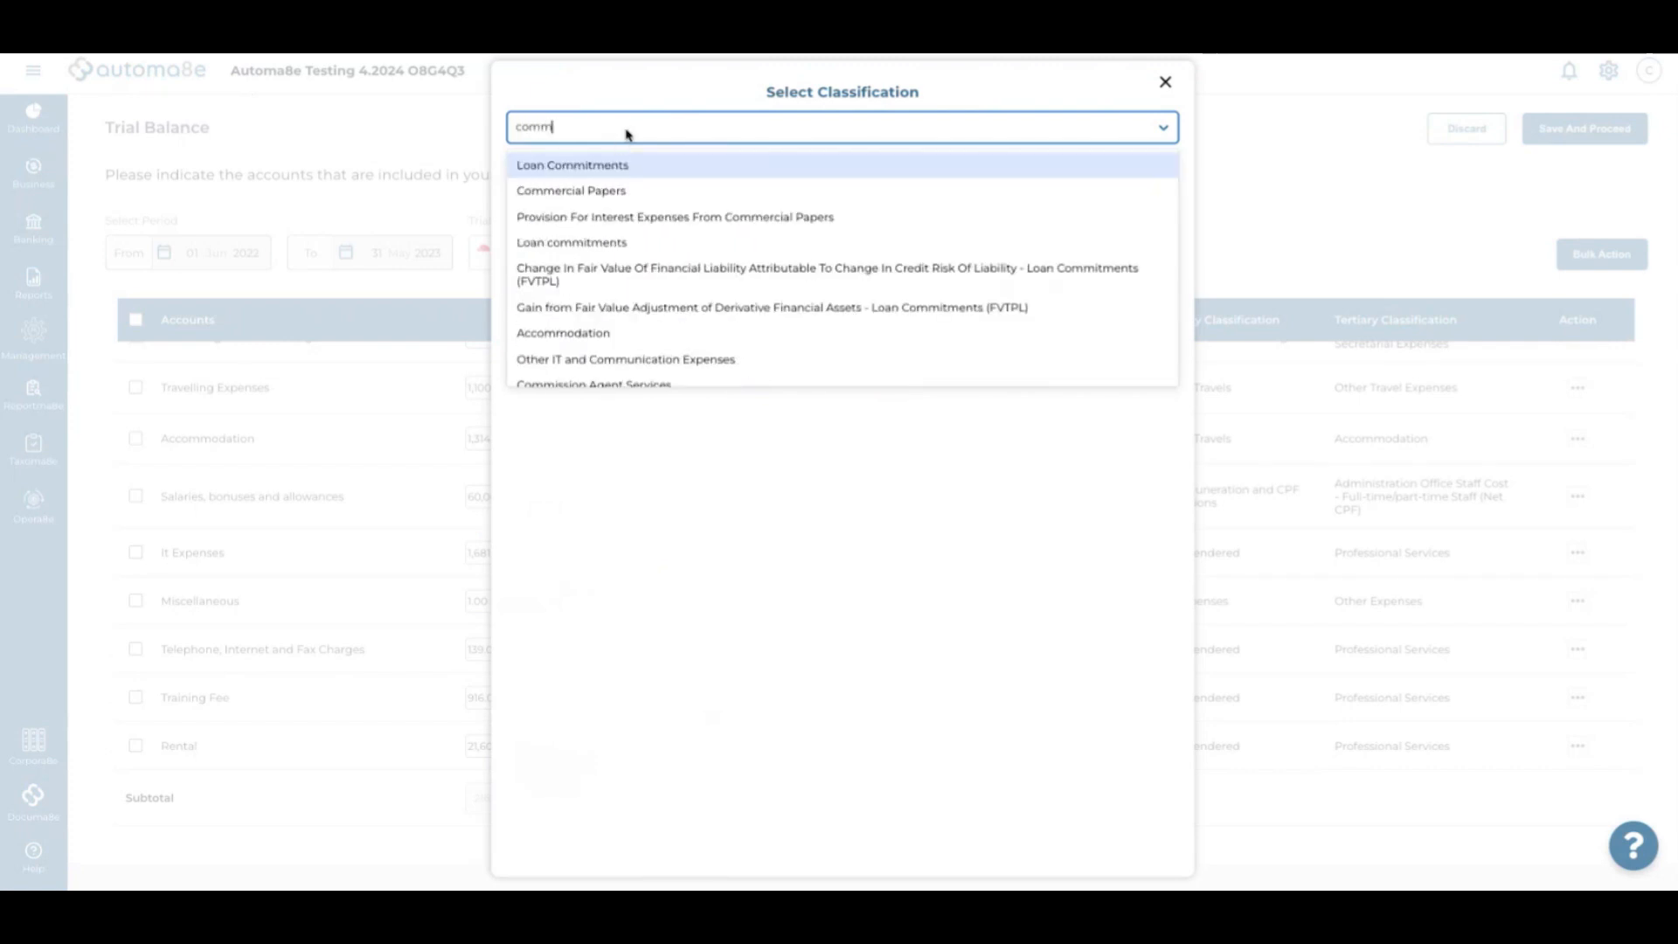
left_click(656, 361)
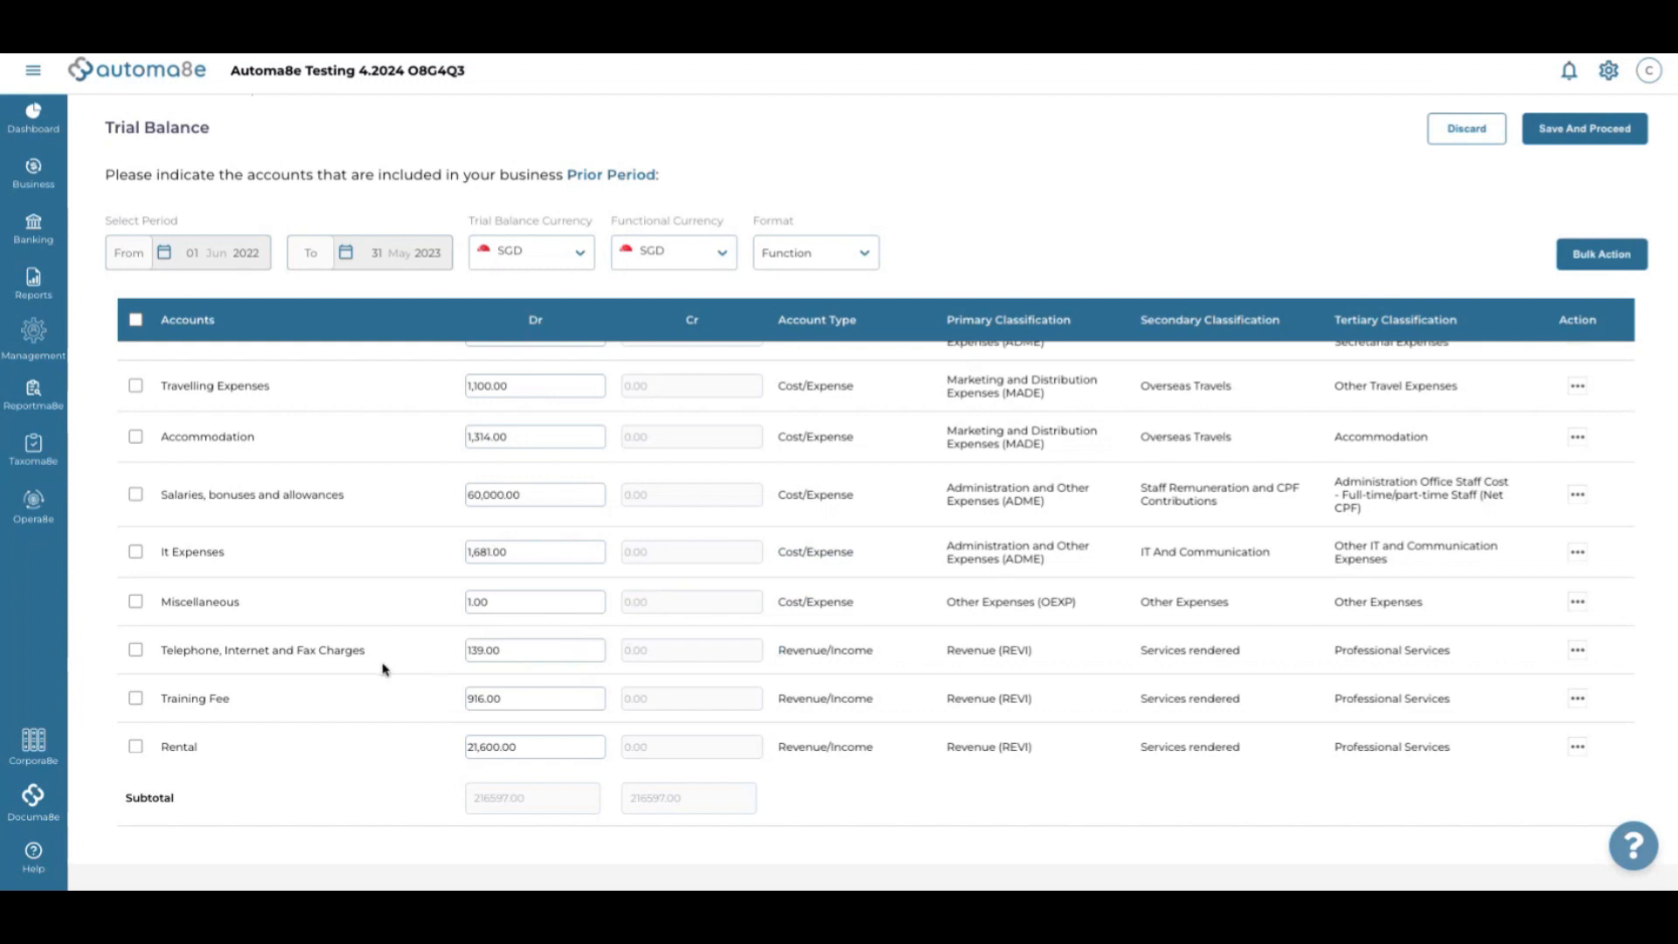
left_click(809, 656)
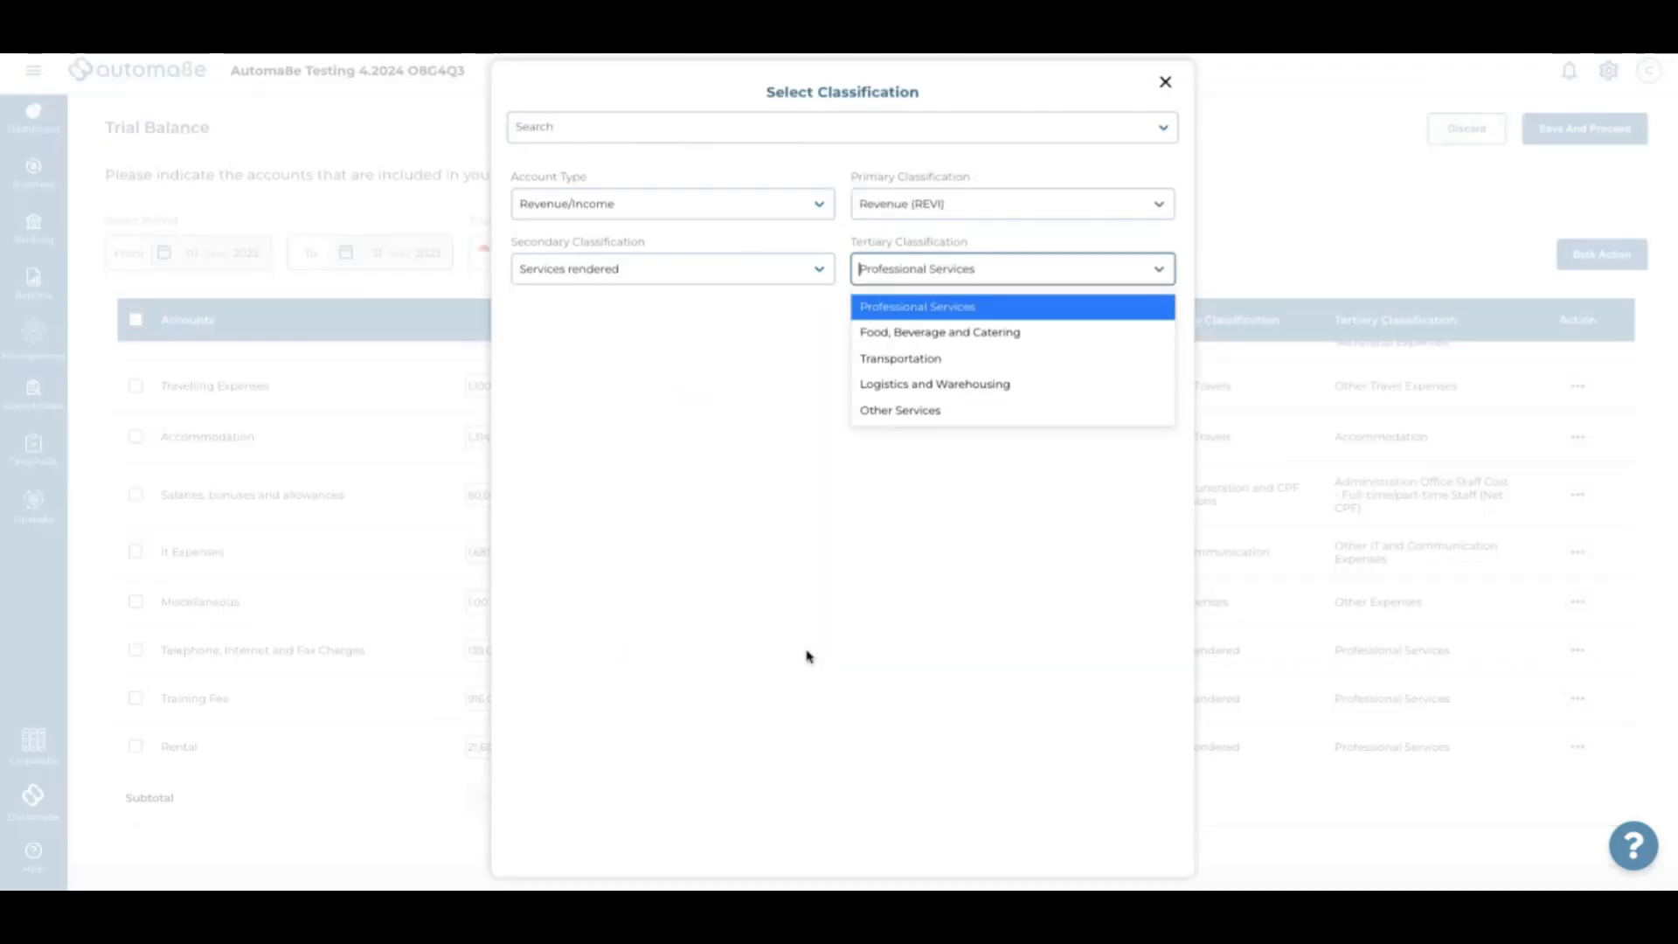
left_click(703, 135)
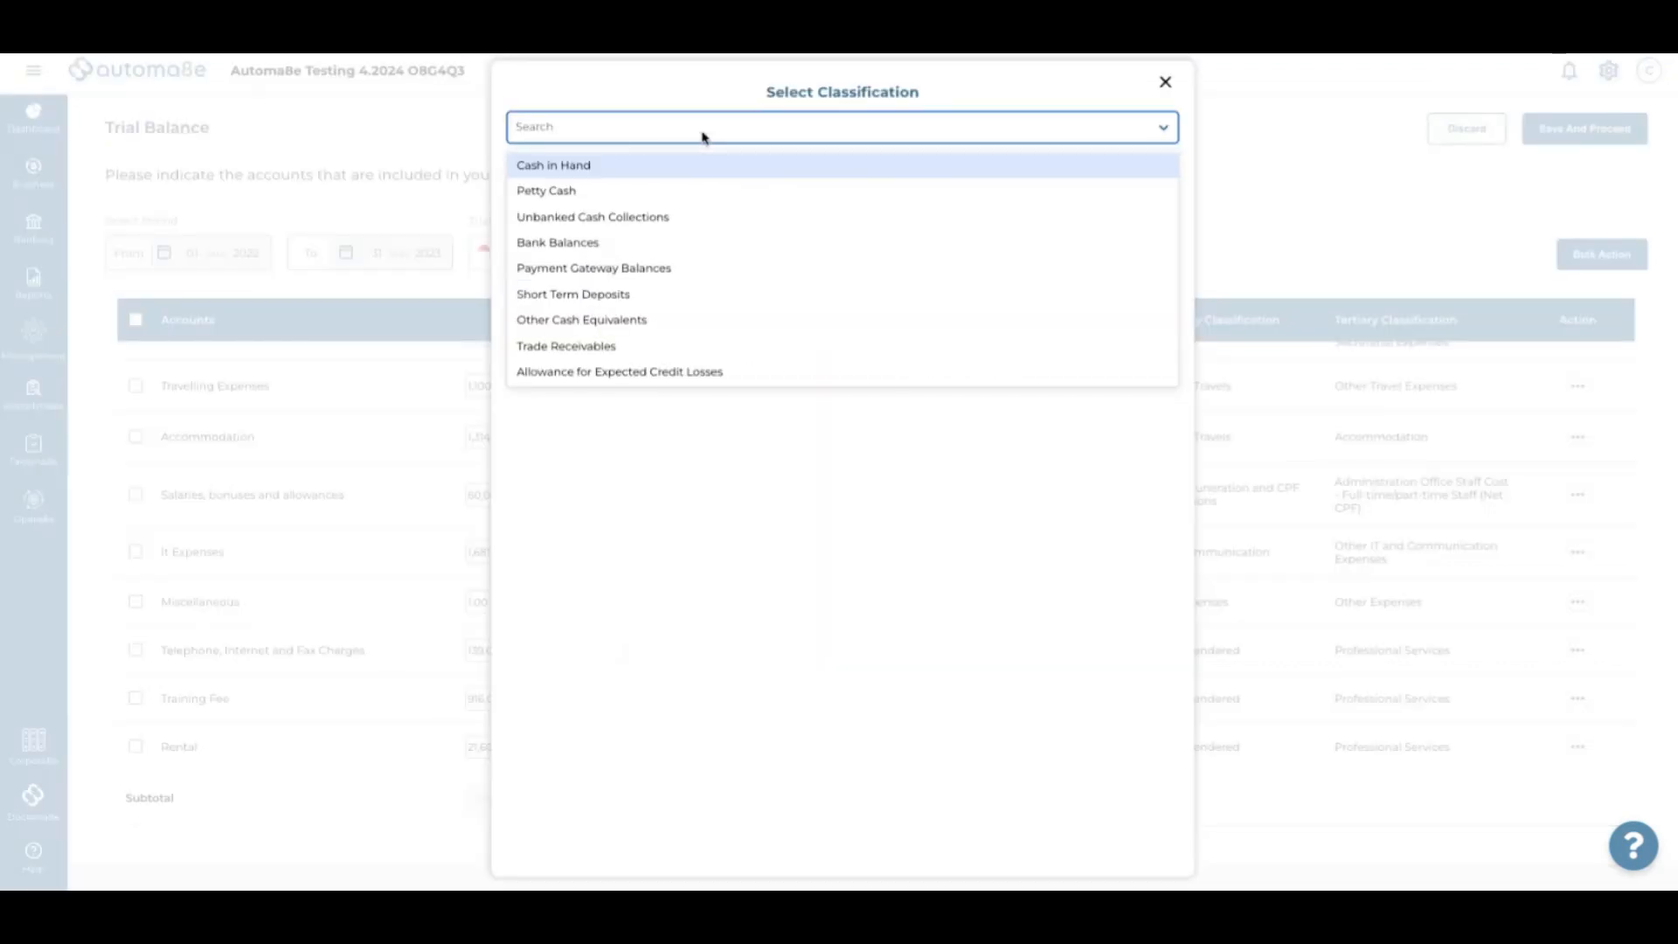
type("communicatio")
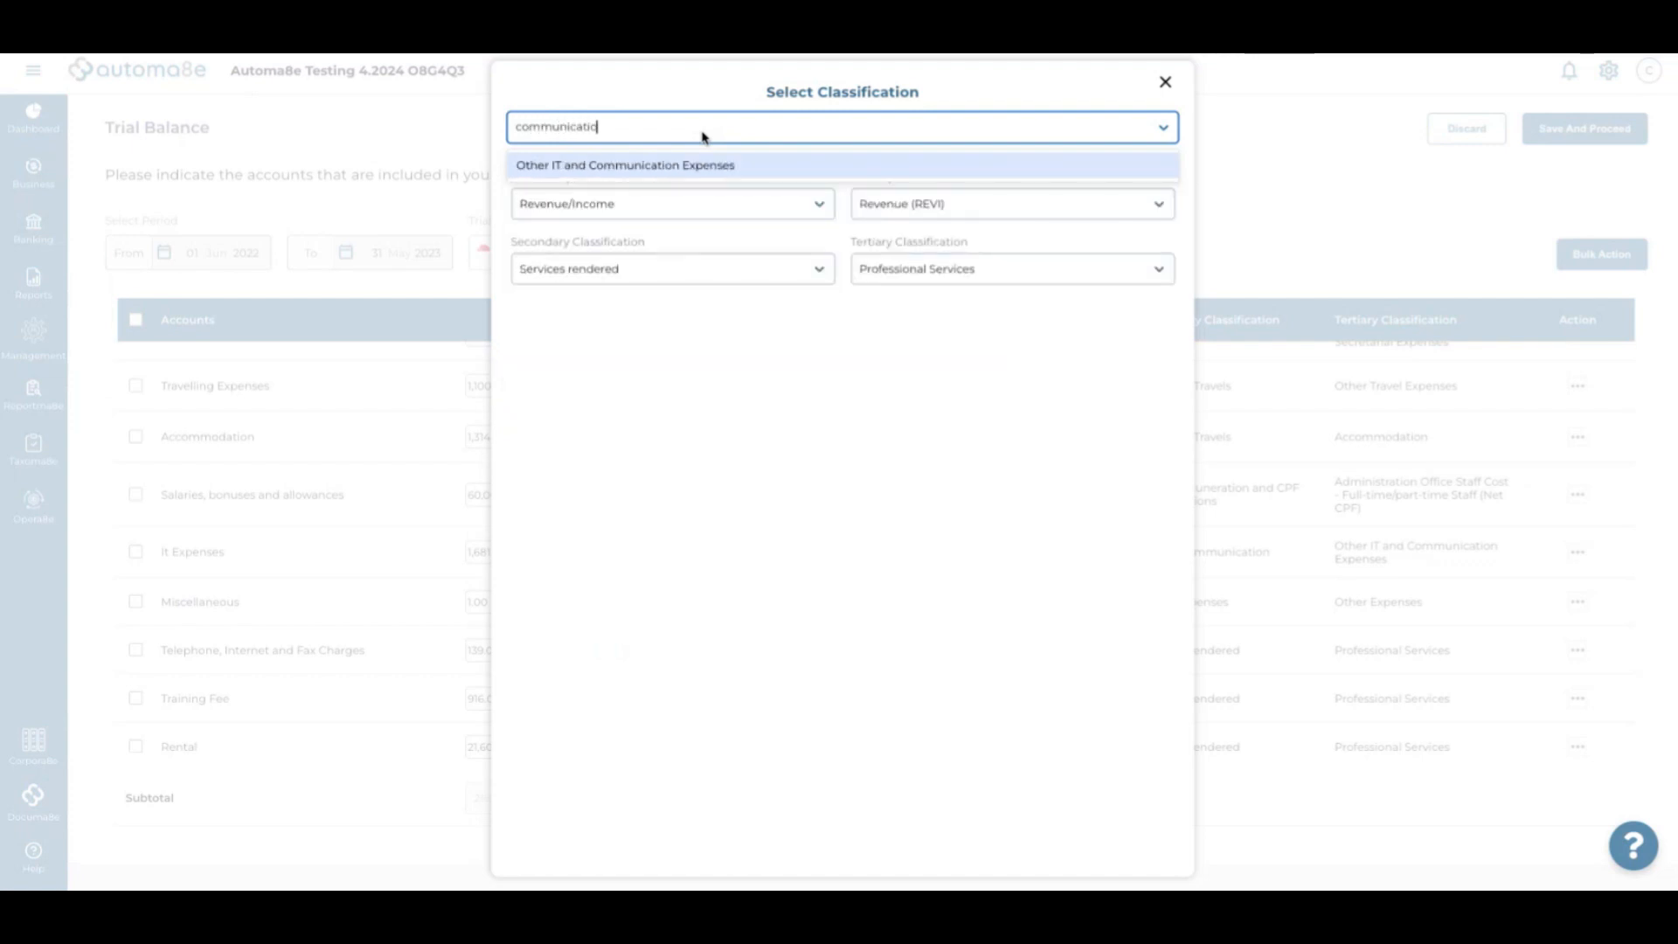
type("n")
left_click(701, 165)
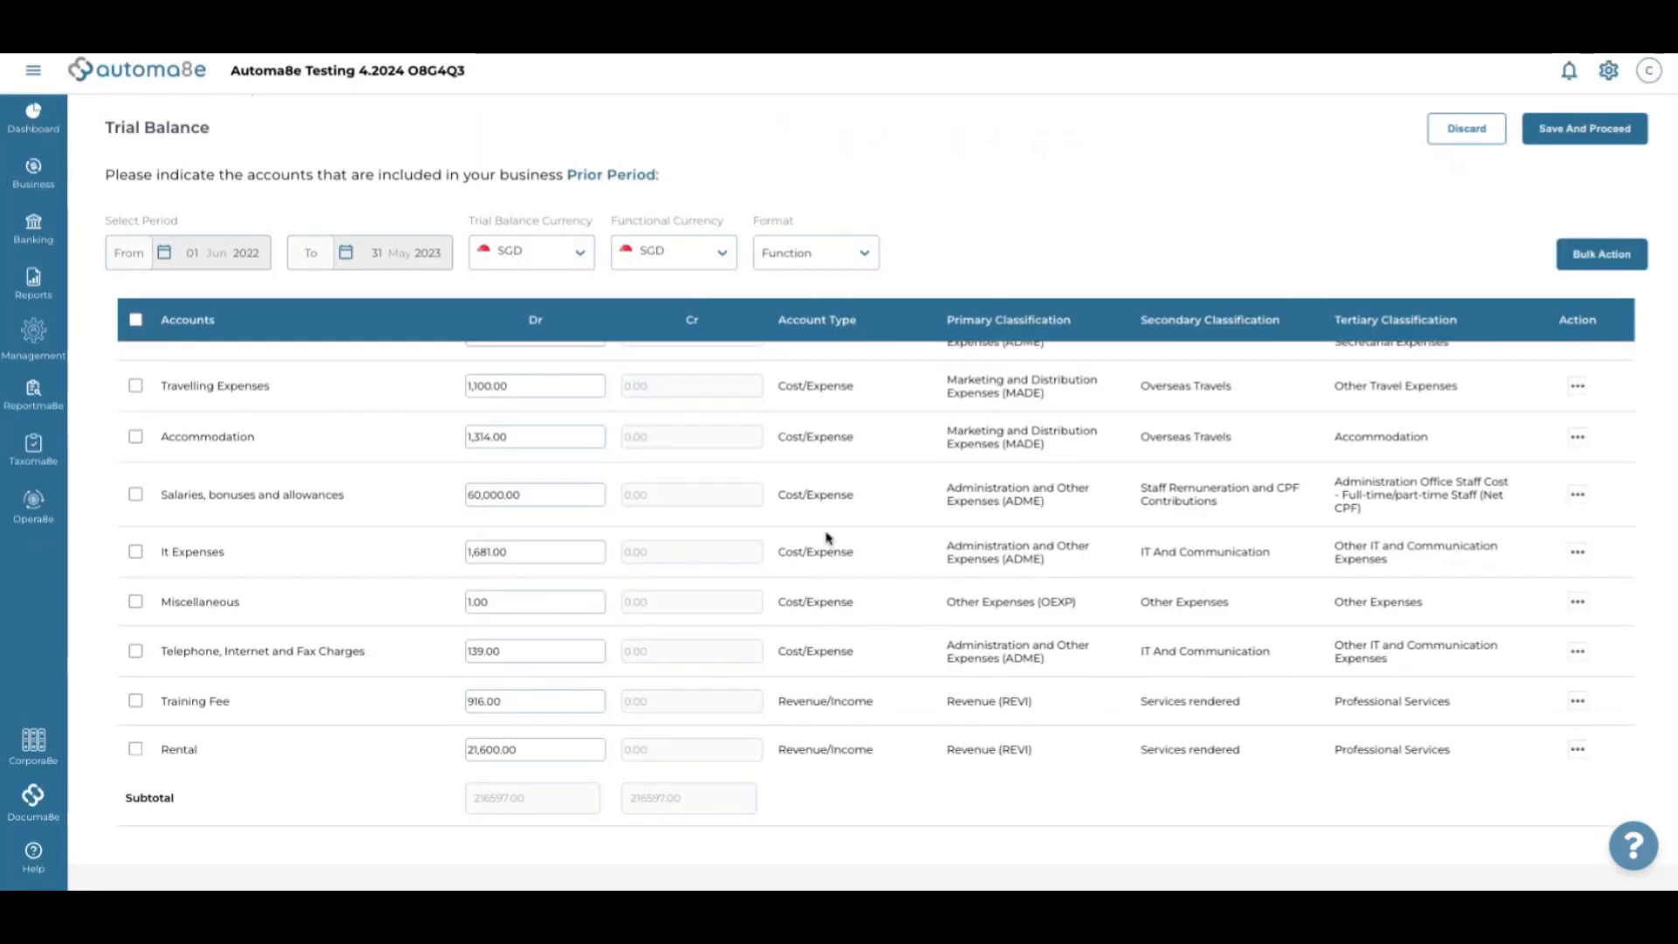
Classify Training Fee as Training and Staff Development
left_click(821, 699)
left_click(680, 132)
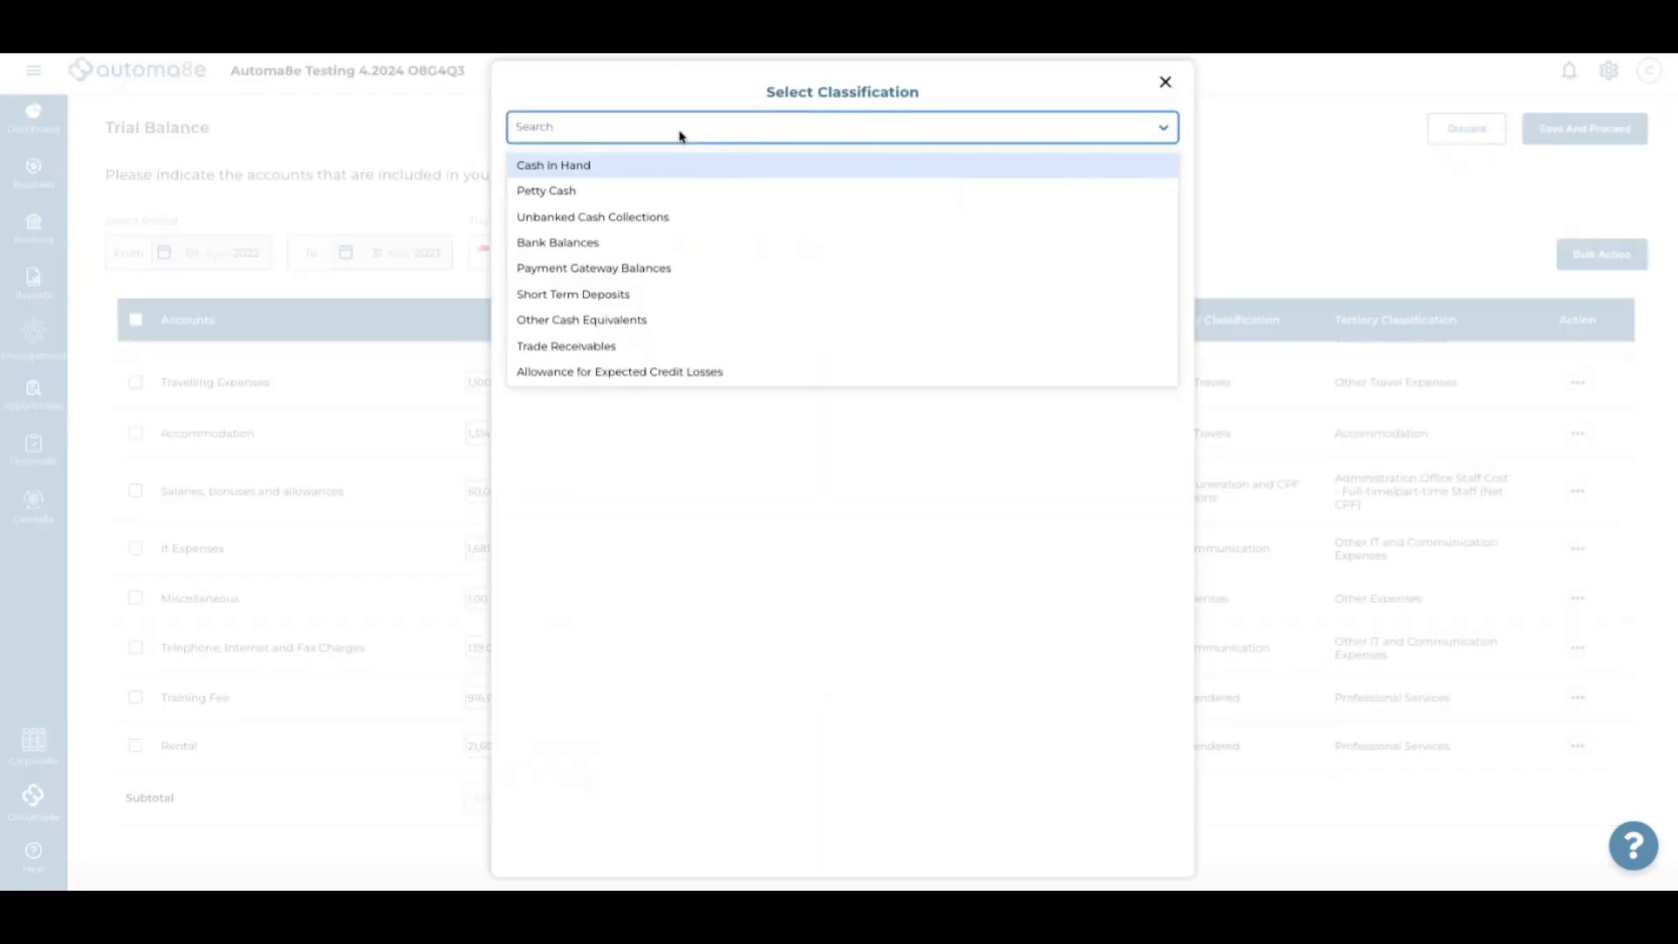
type("staff")
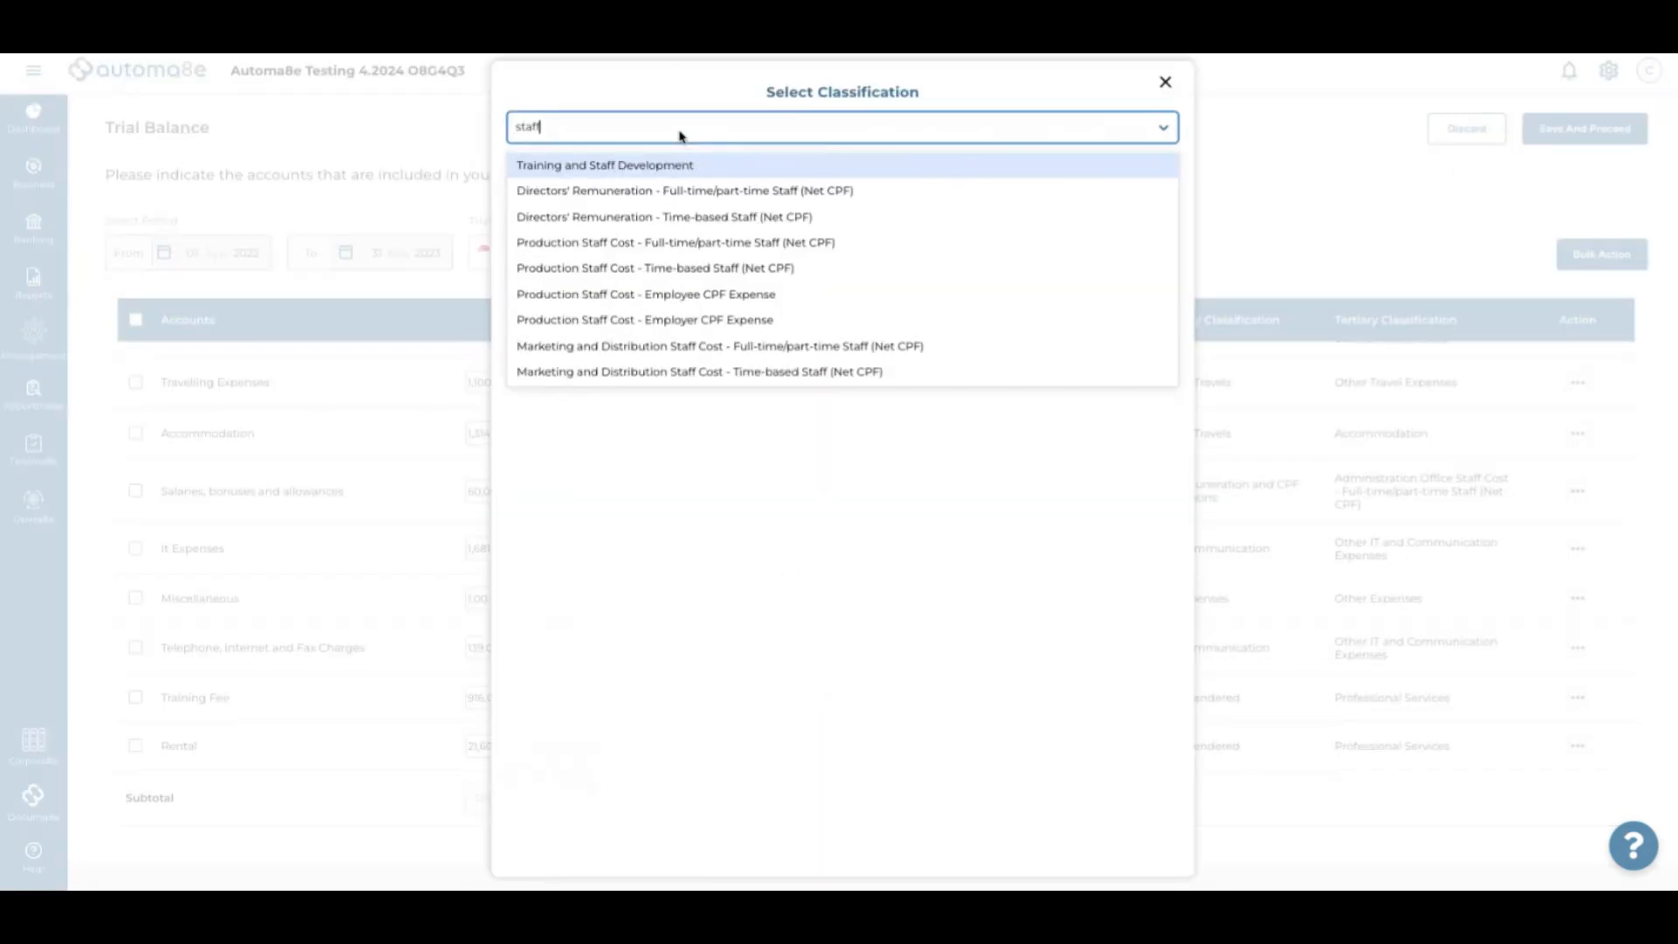
left_click(749, 168)
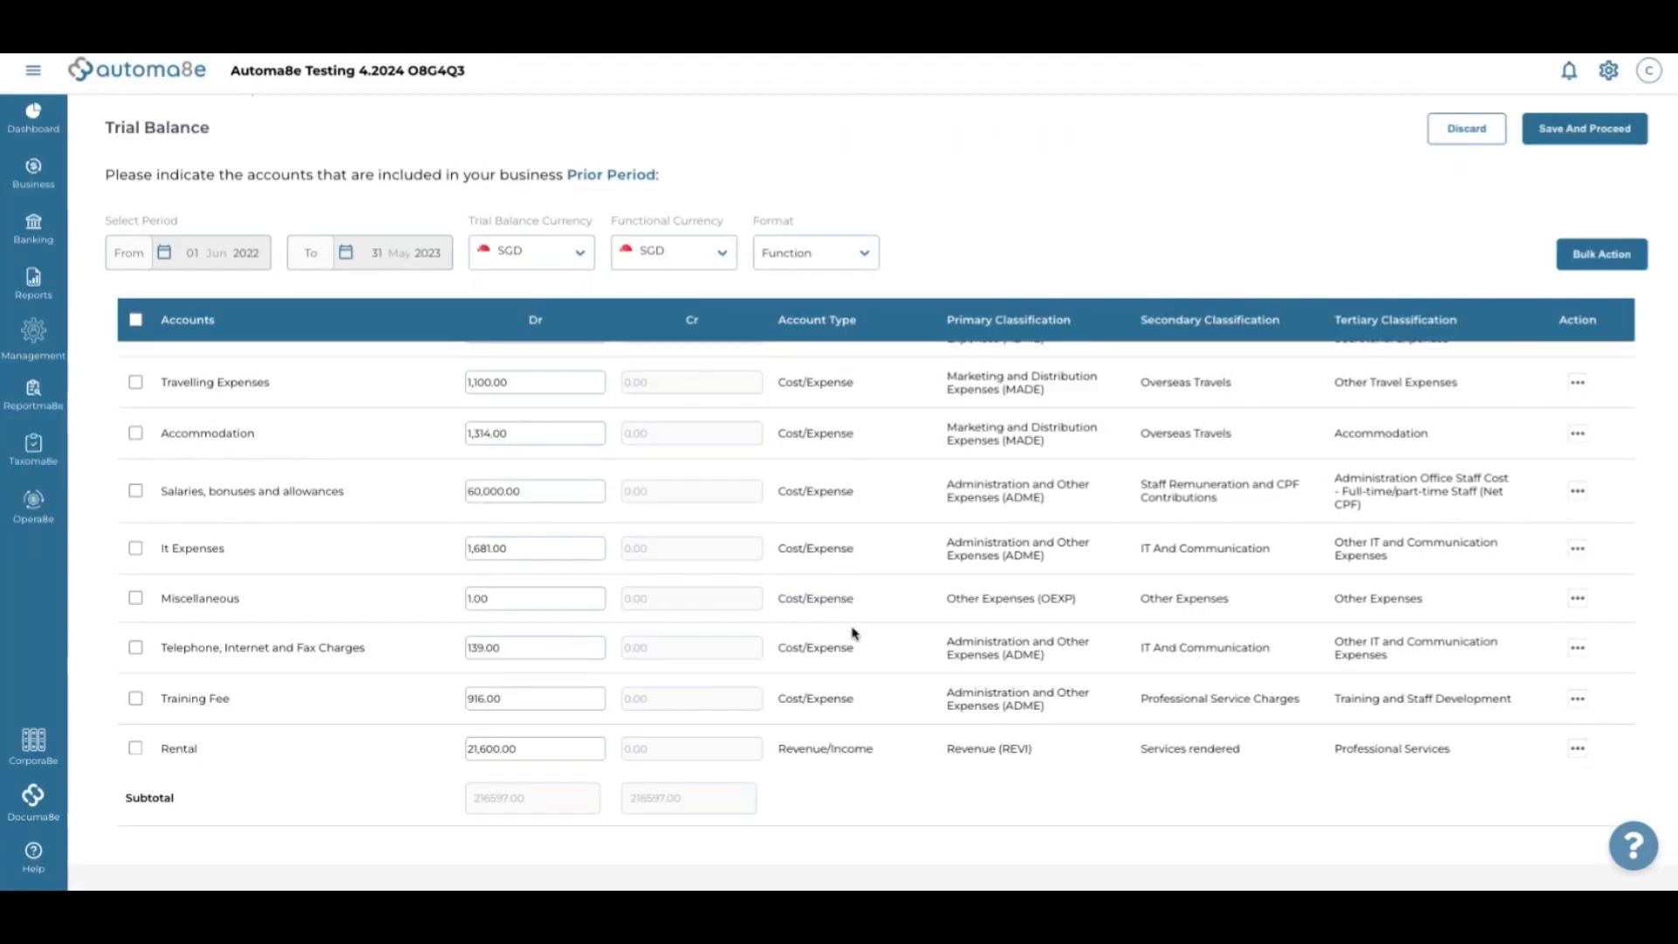
Classify Rental as Other Rental Expenses (Short Term)
left_click(828, 750)
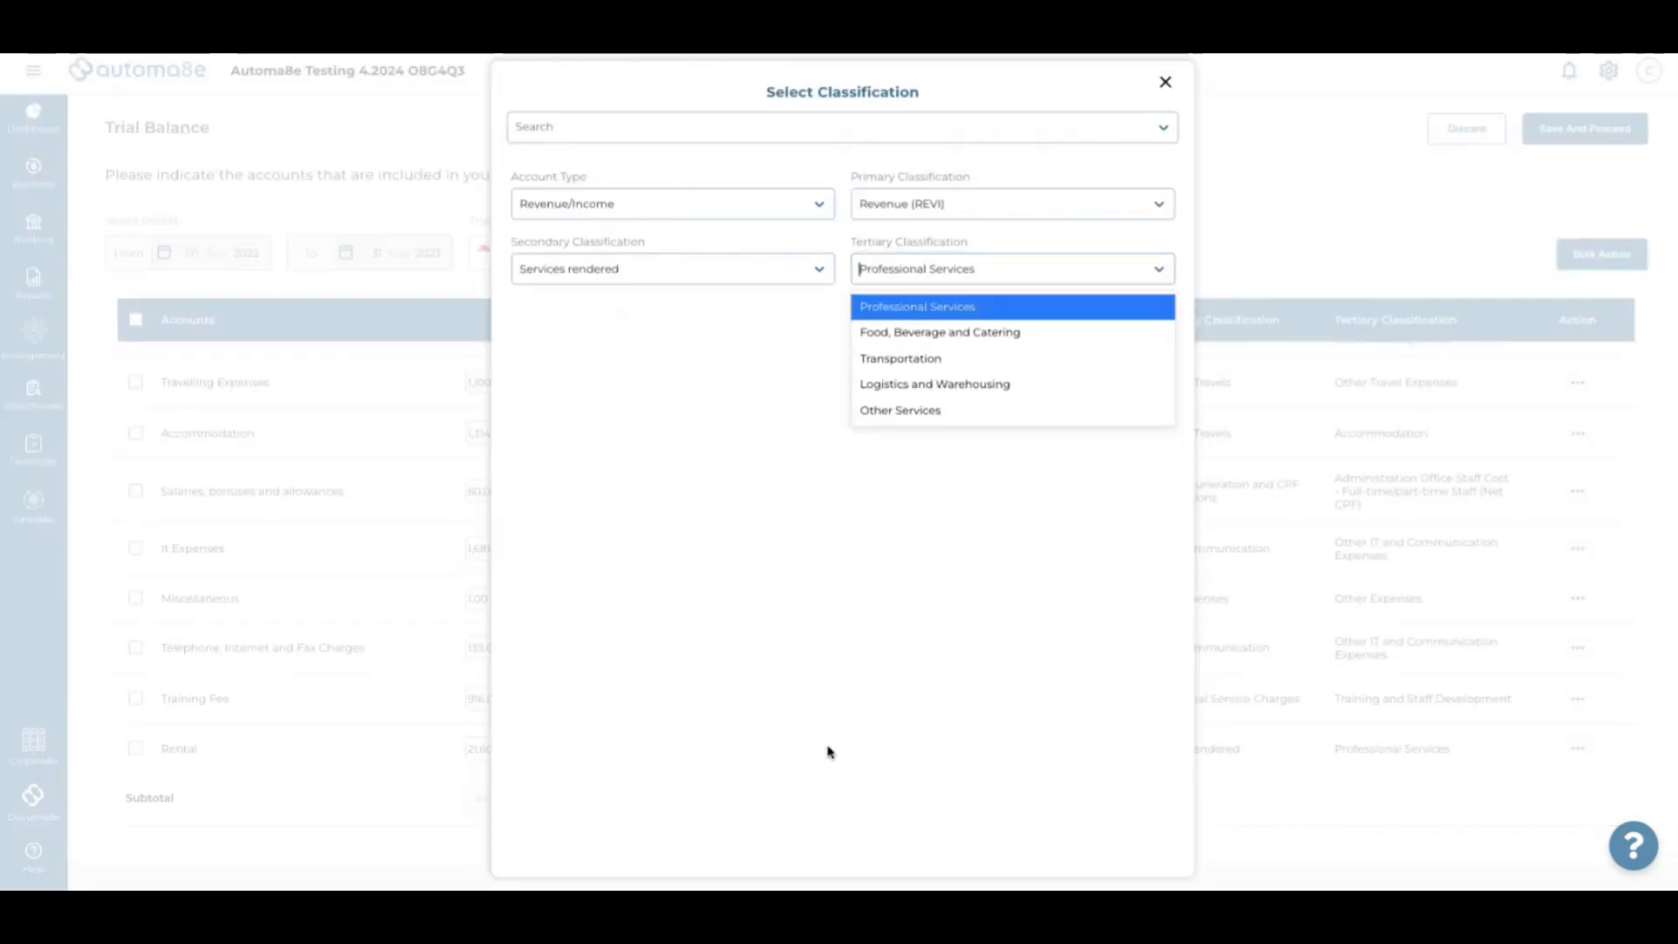
left_click(679, 136)
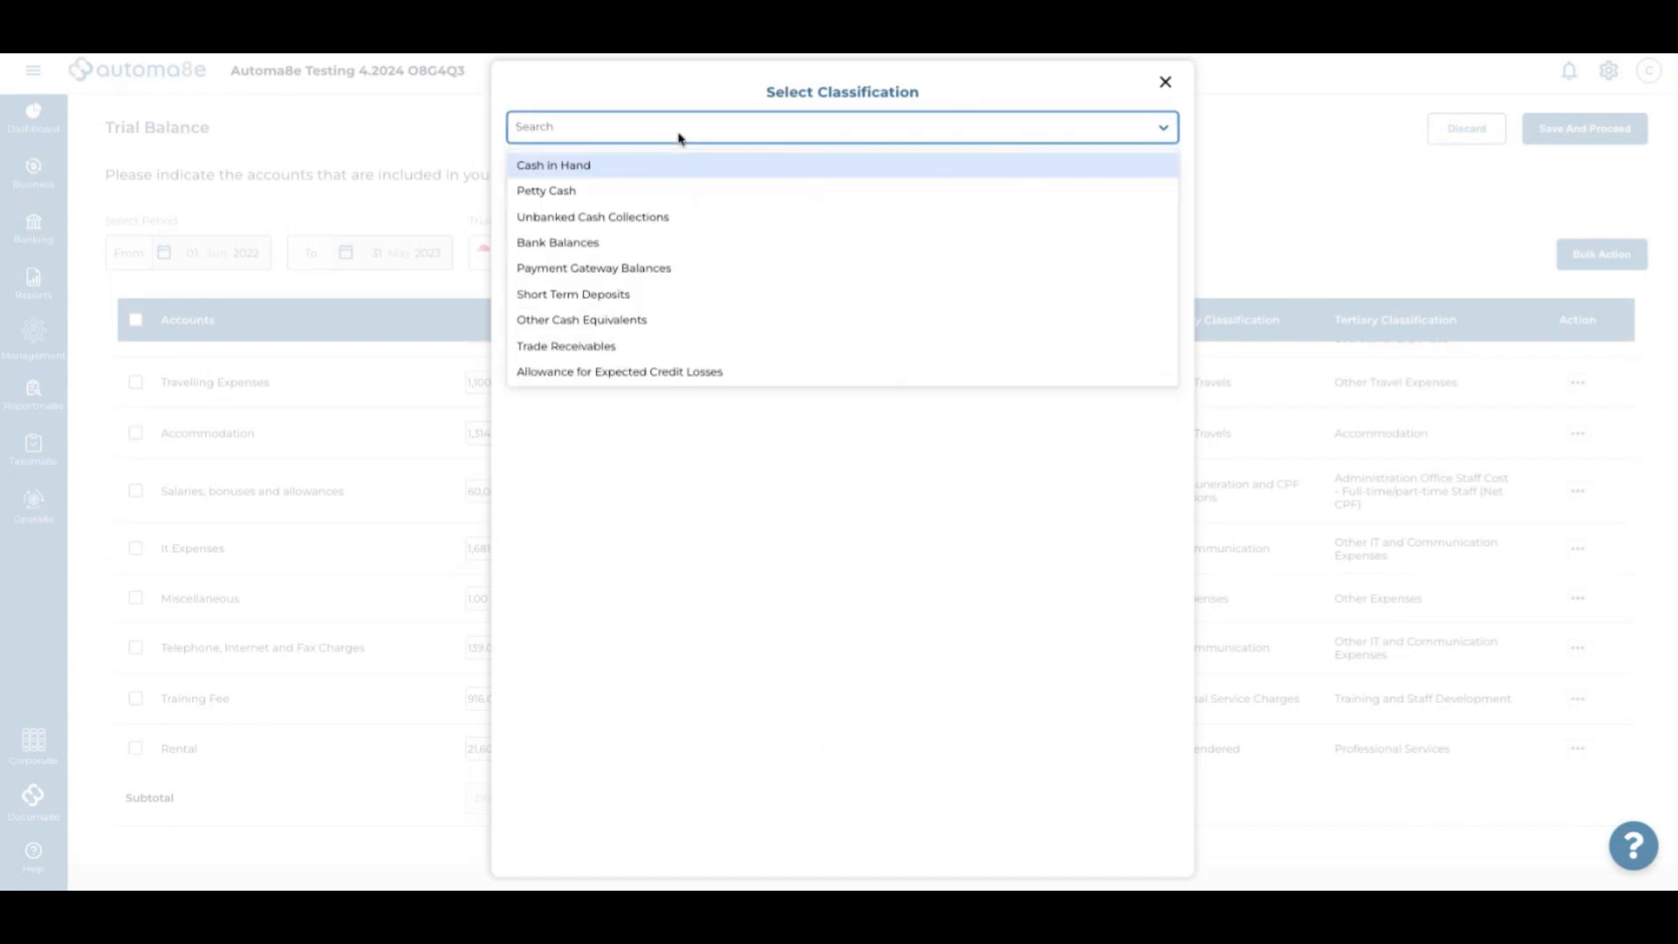
type("rent")
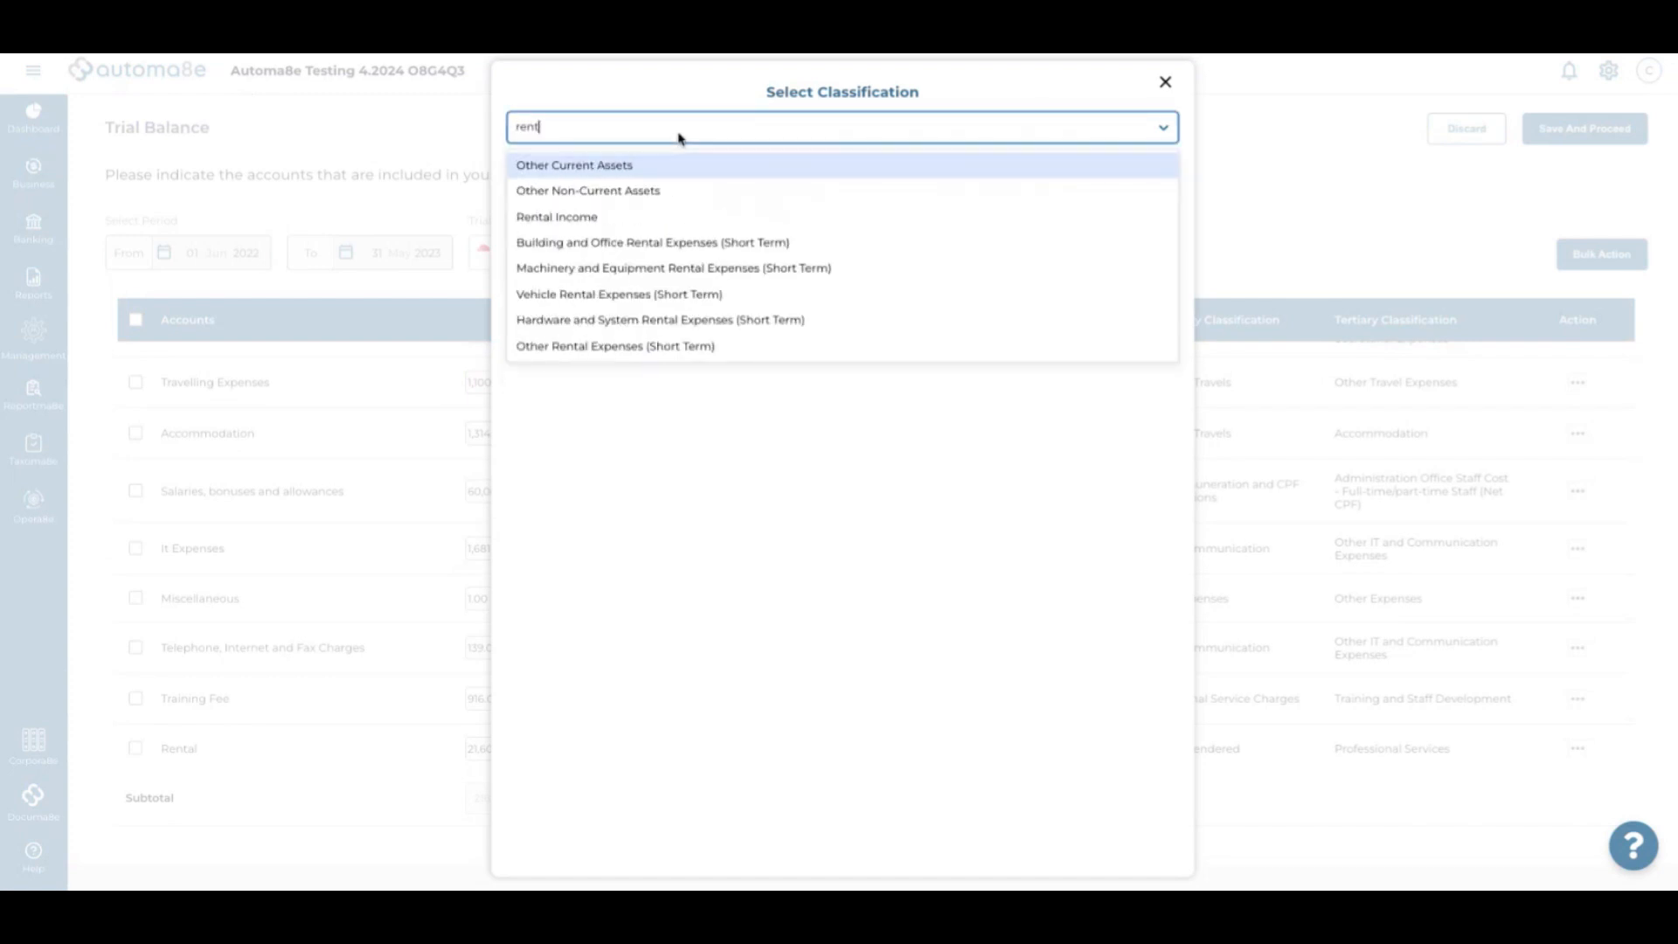
type(" ex")
key("BackSpace")
key("BackSpace")
key("BackSpace")
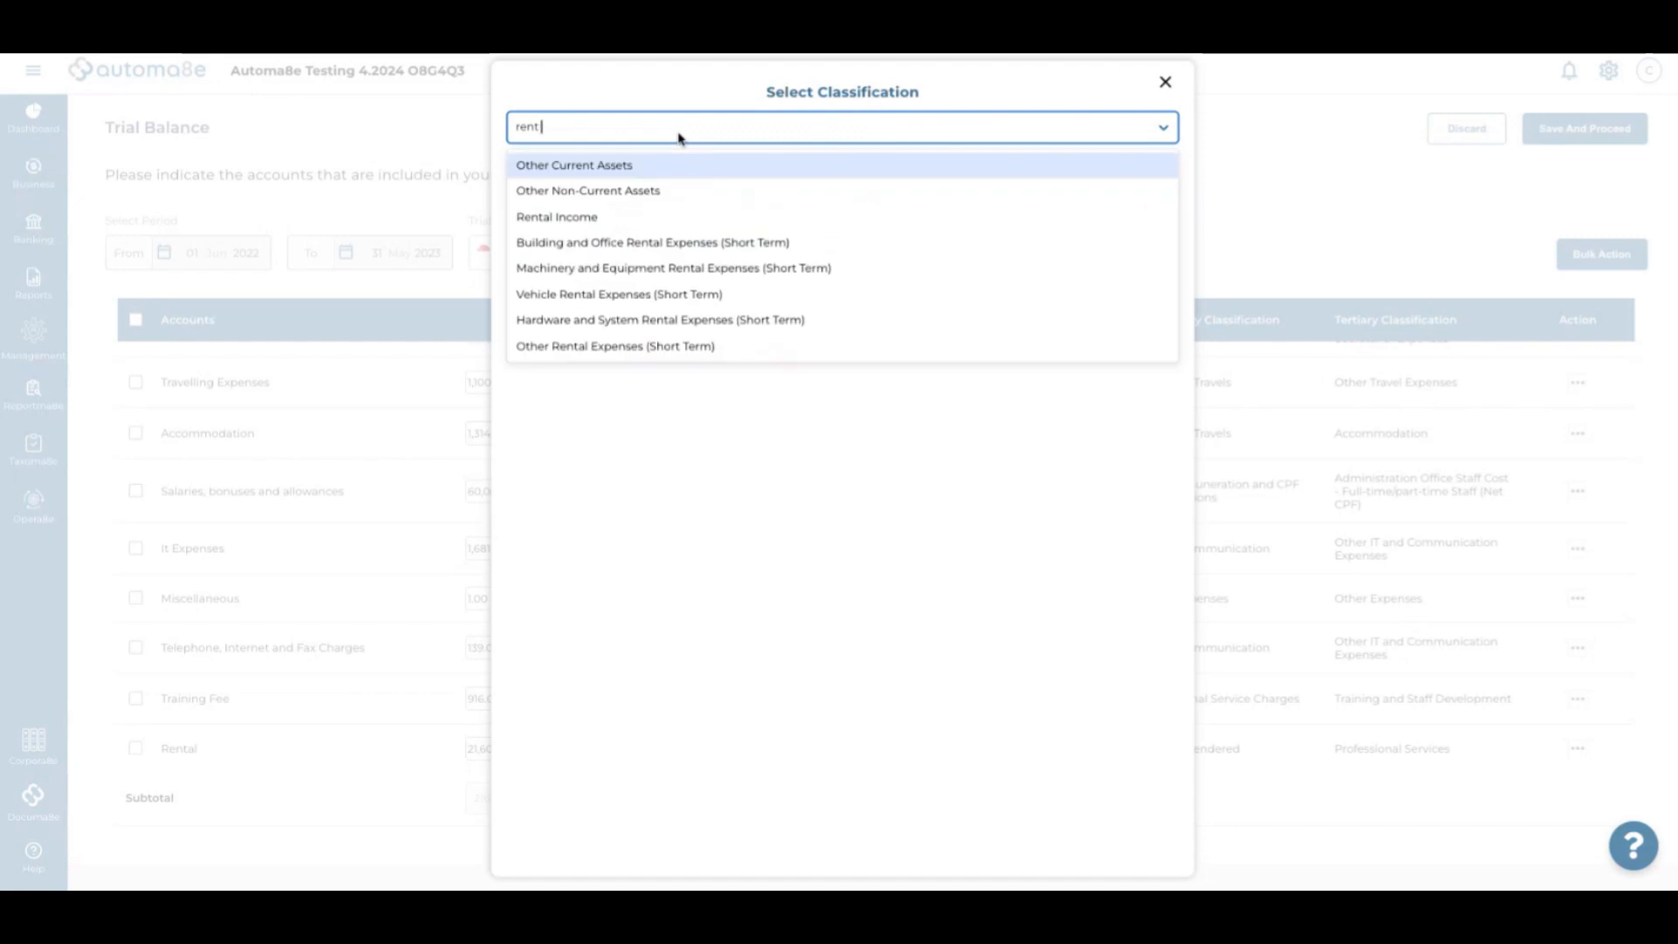
type("a")
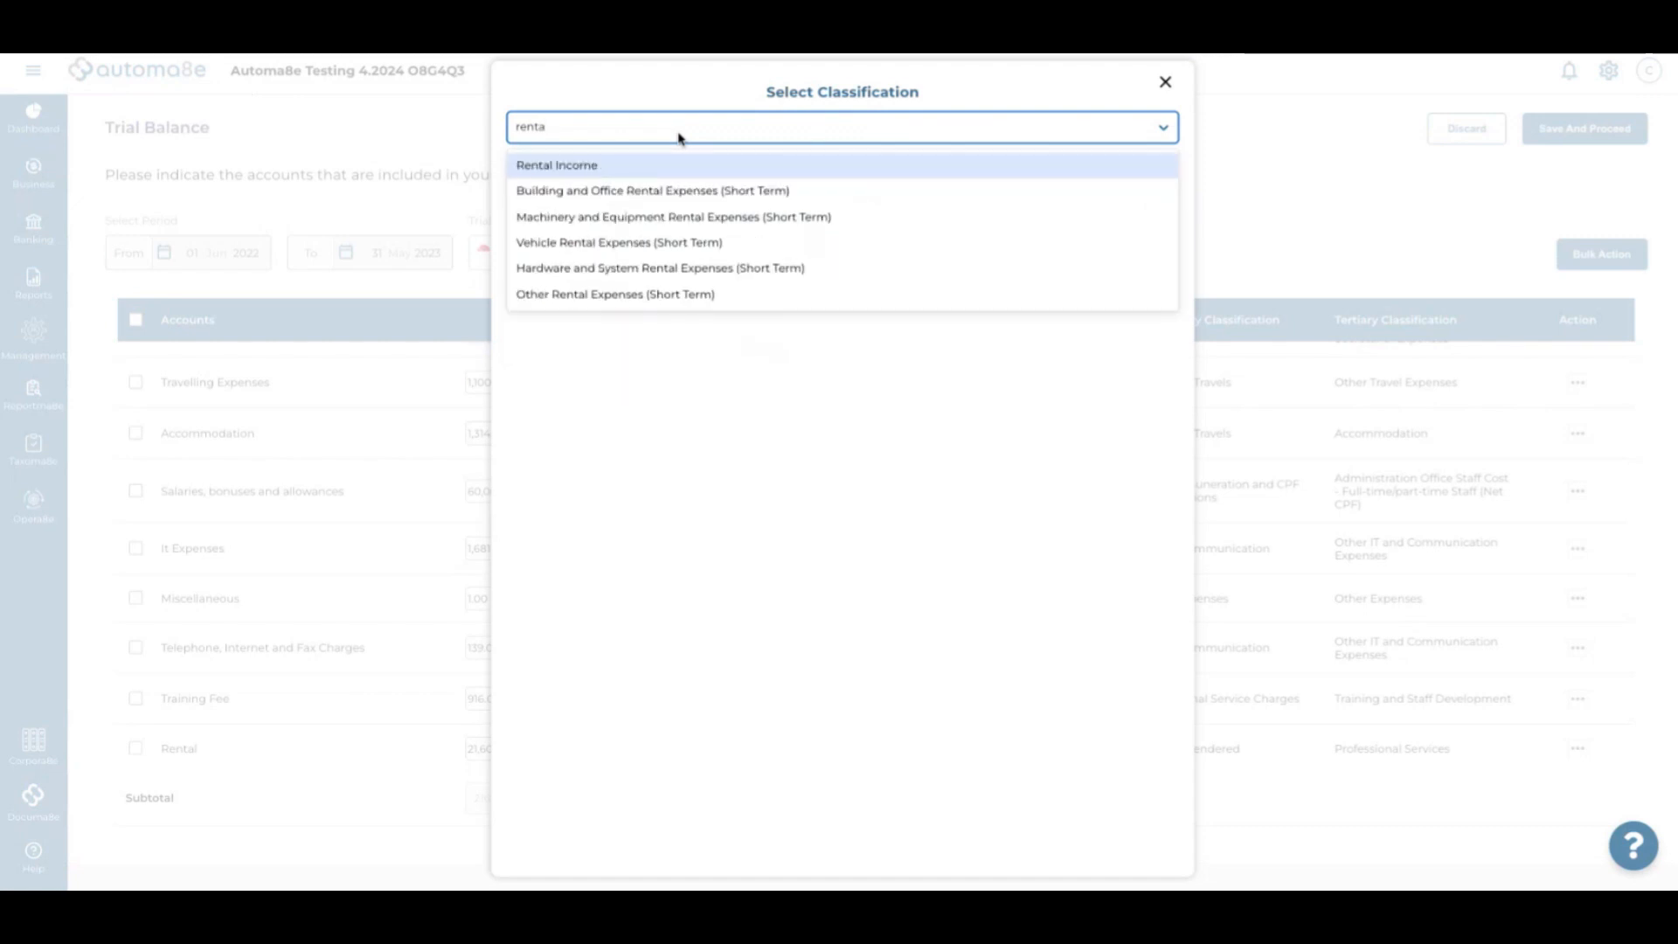
type("l")
left_click(619, 295)
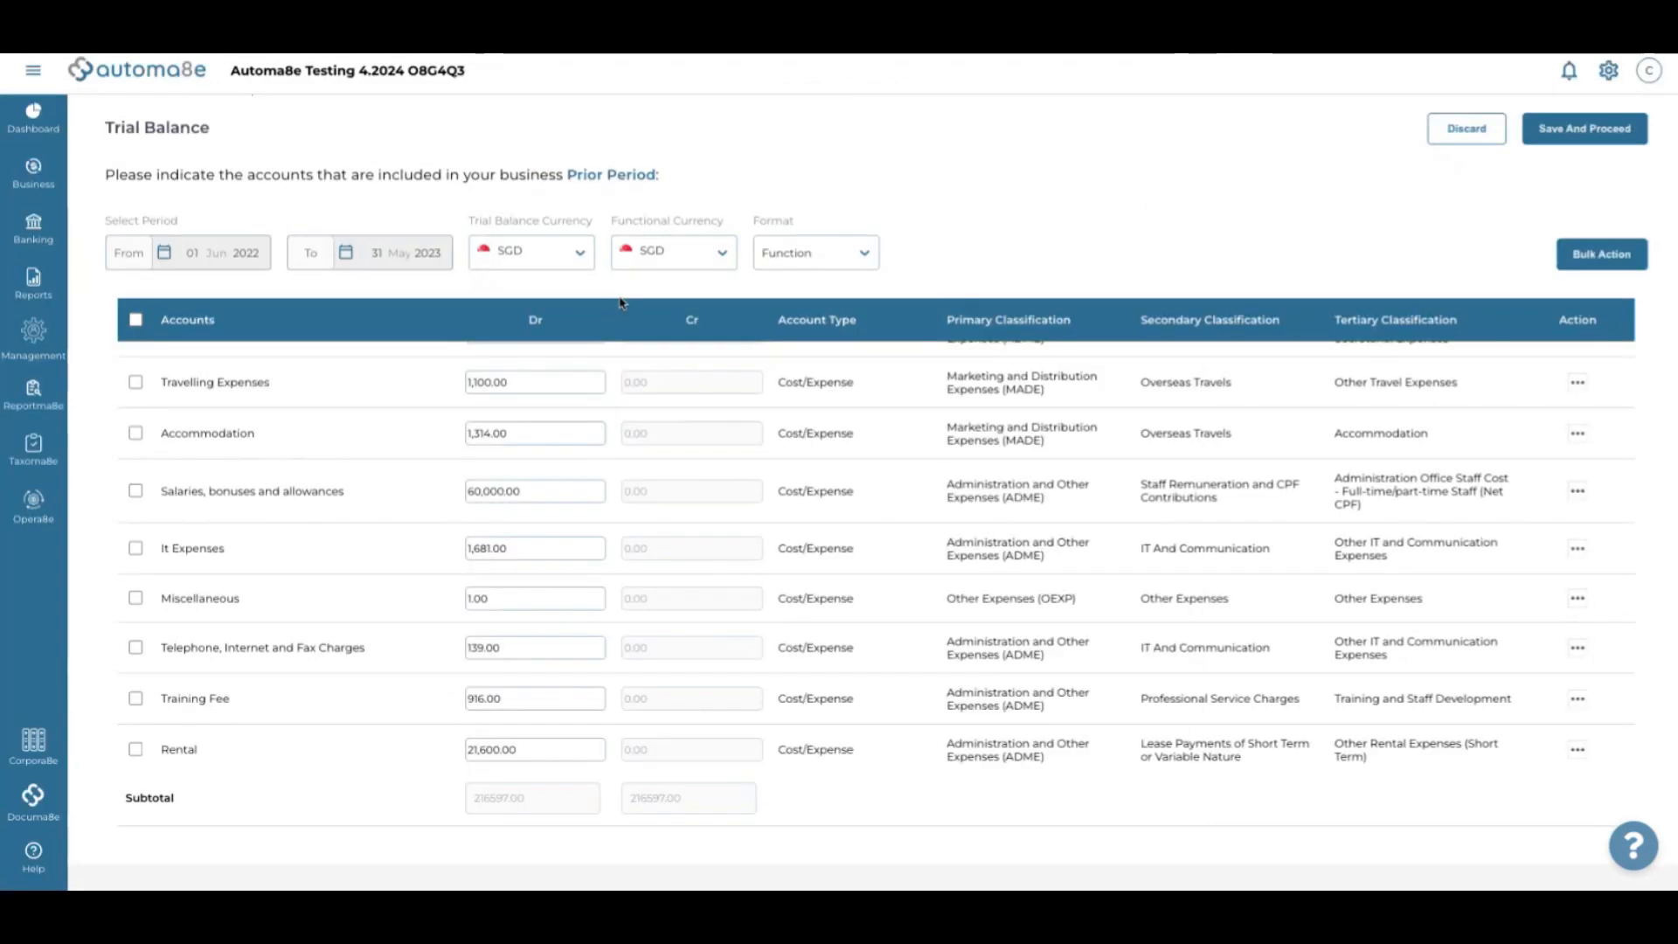
scroll(870, 399, "down", 1)
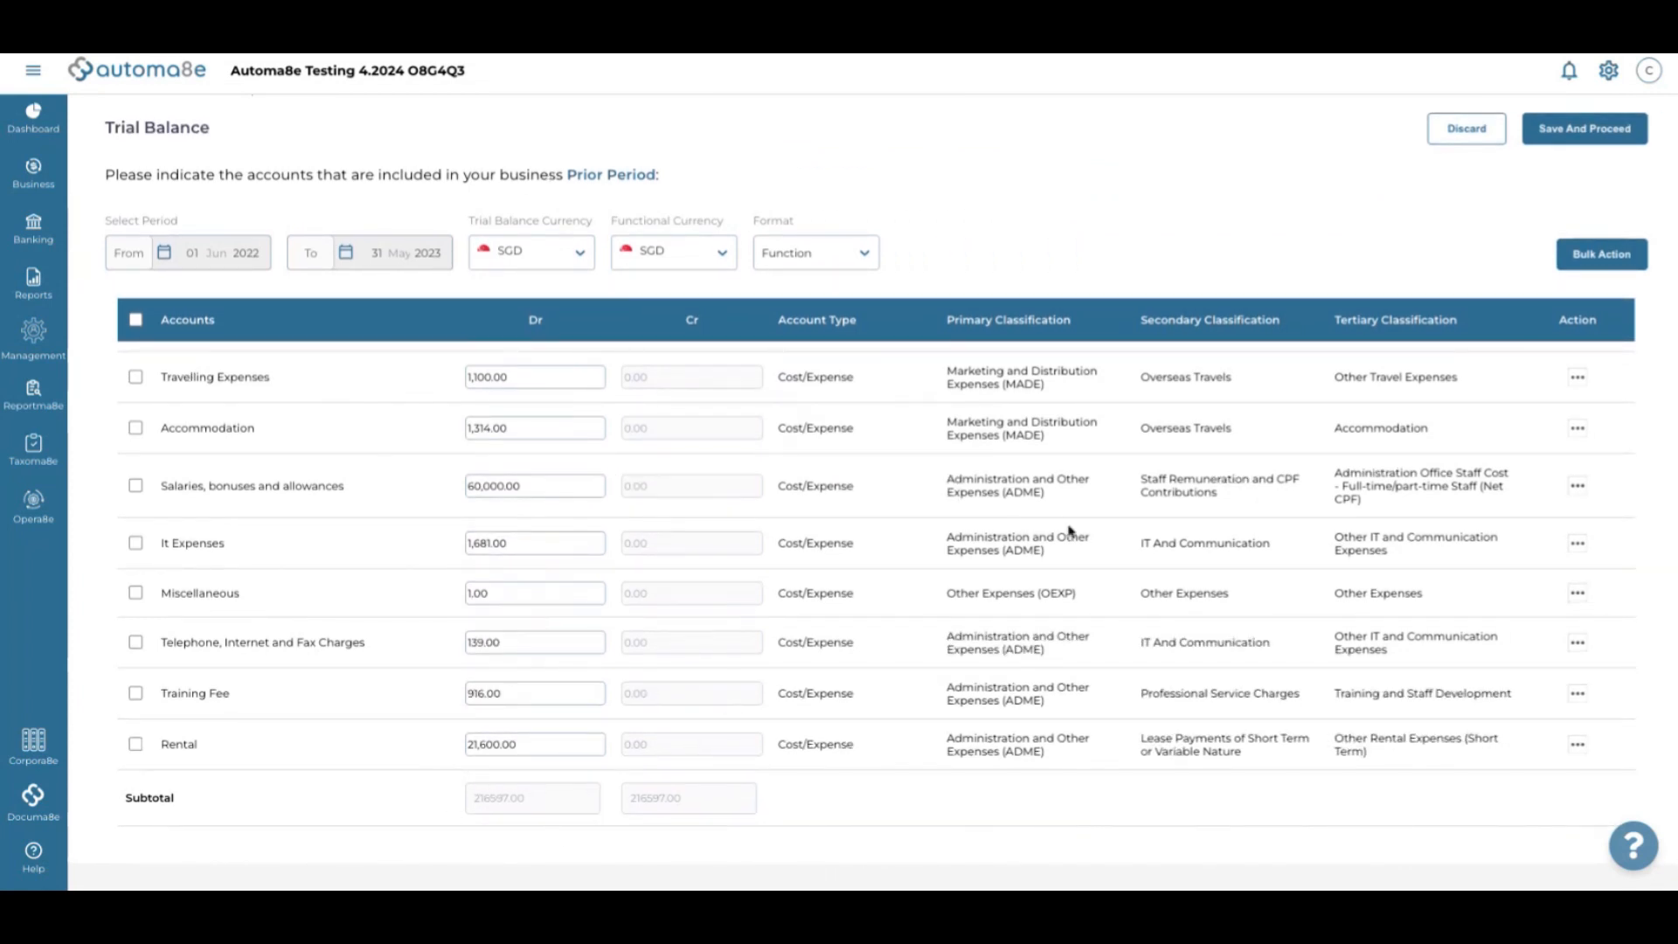
scroll(1068, 533, "up", 5)
scroll(1068, 529, "down", 5)
scroll(1068, 528, "up", 5)
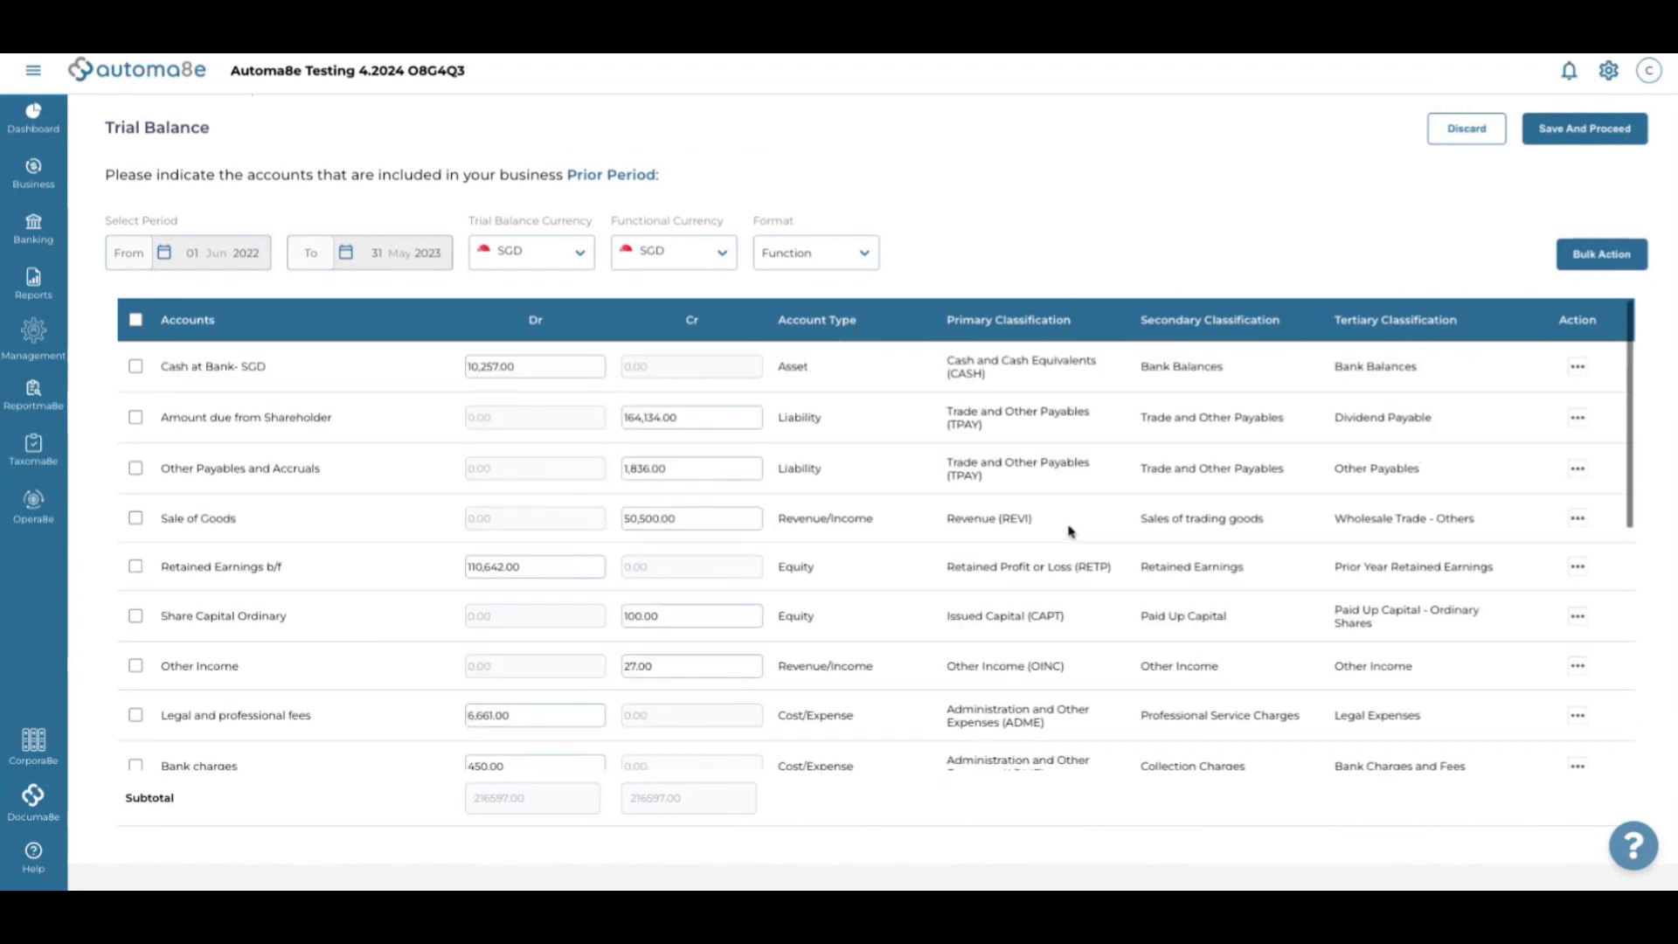
Save the classified prior-period trial balance, confirm success, and open the Year Before Prior Period trial balance
left_click(1583, 141)
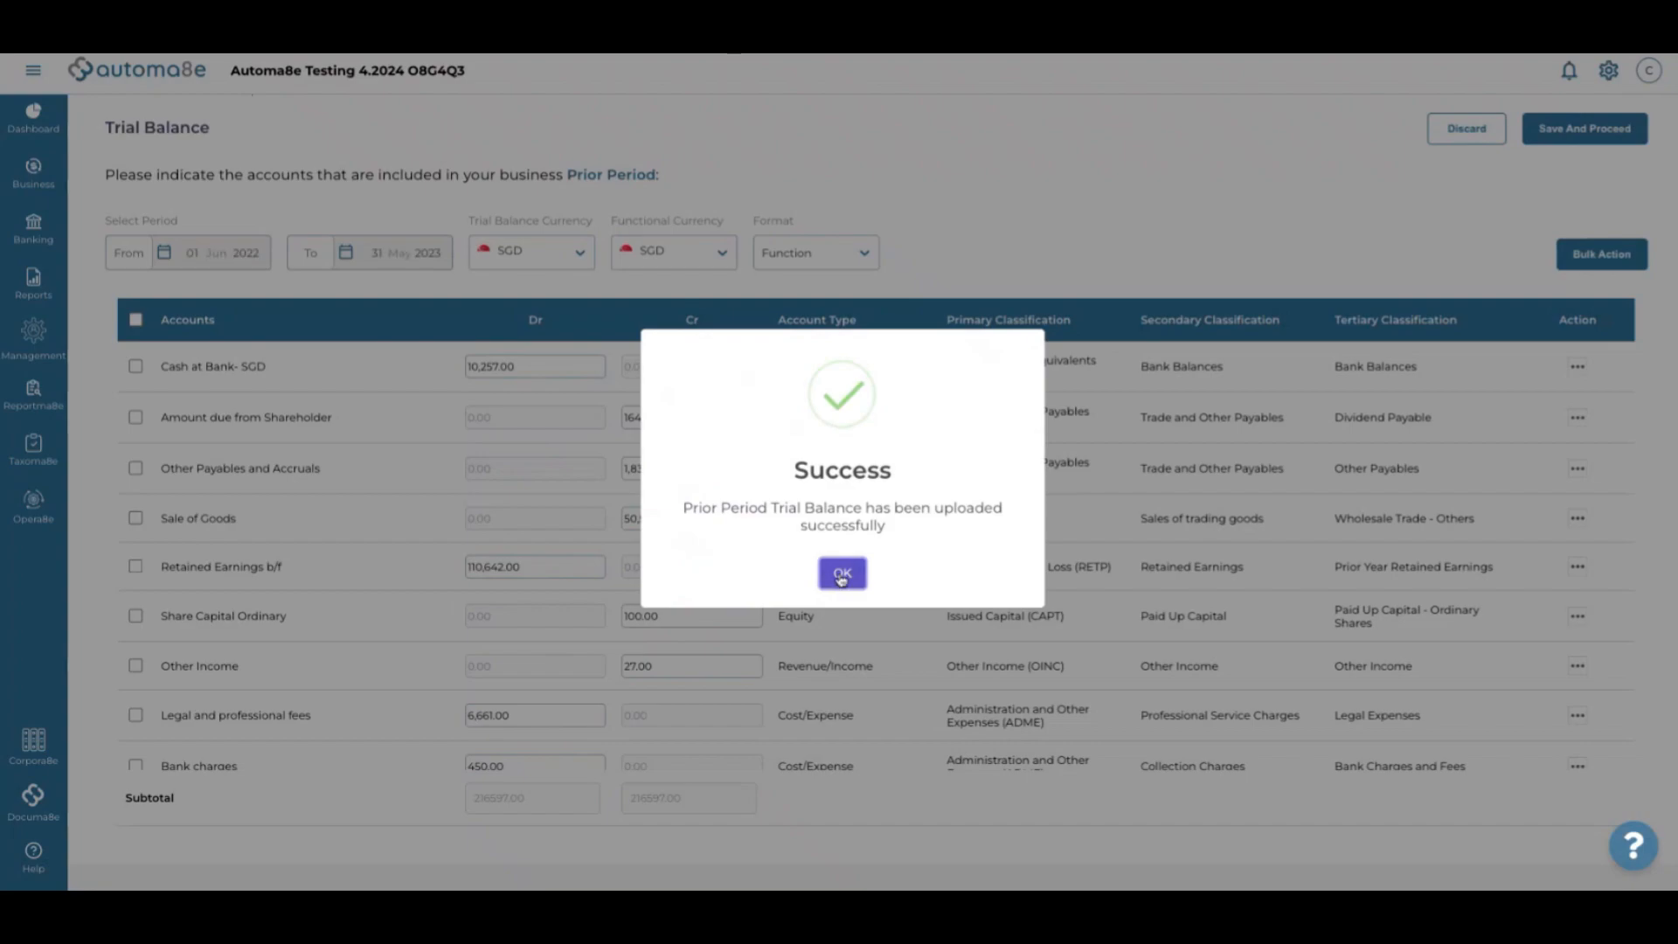
left_click(846, 570)
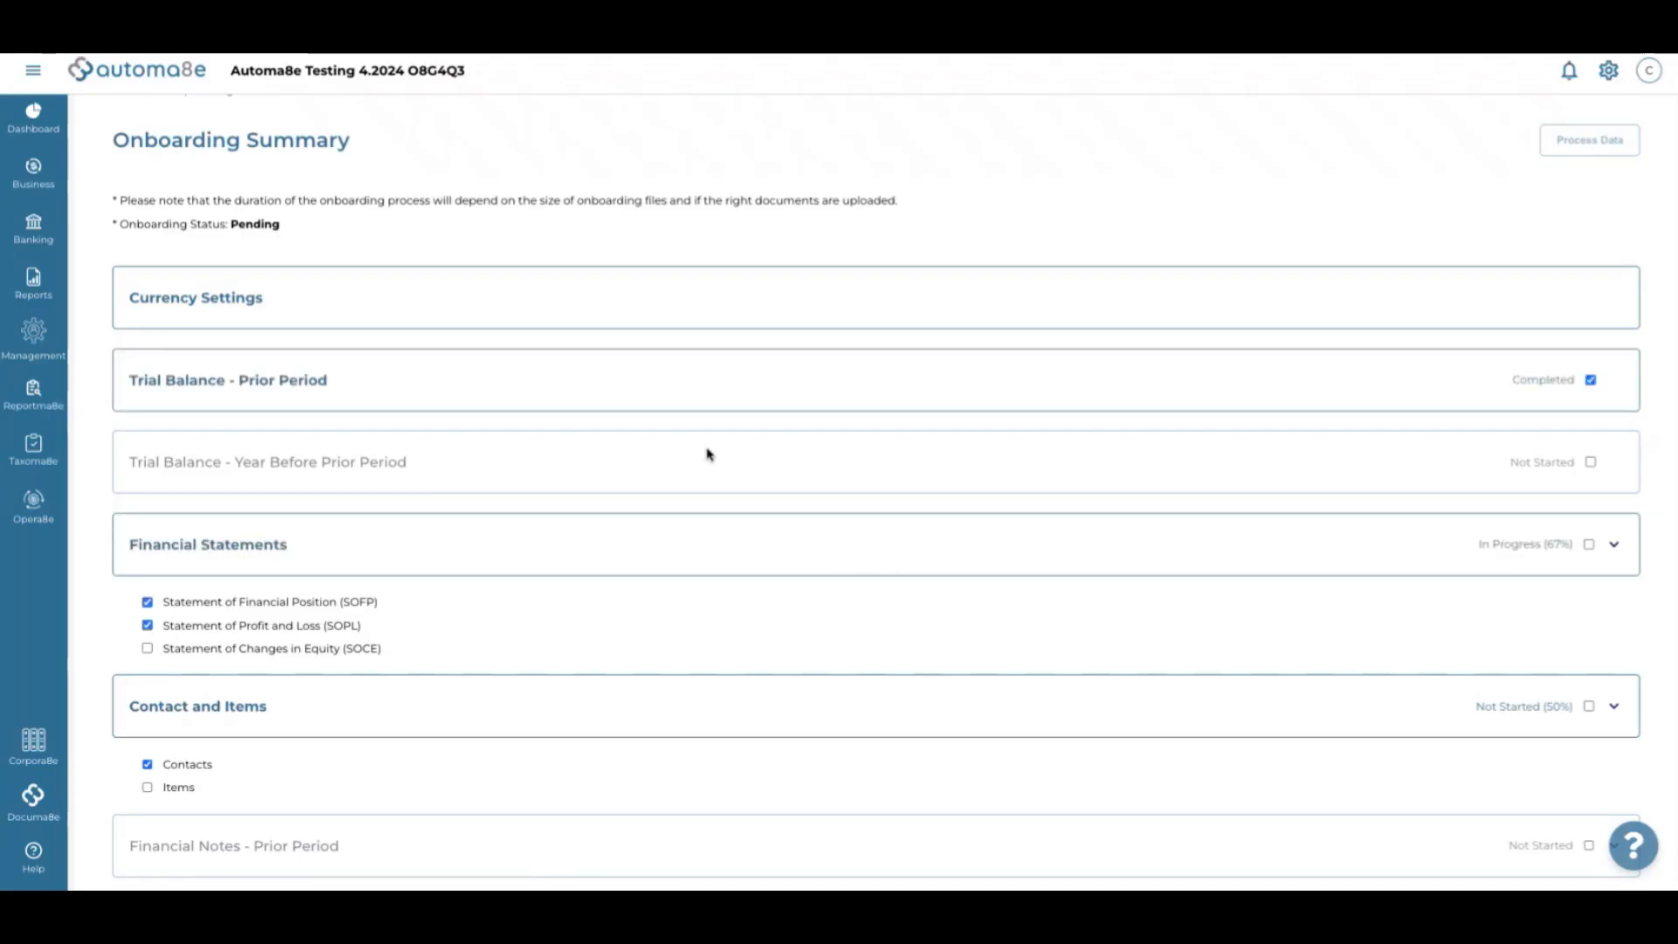
scroll(709, 454, "down", 1)
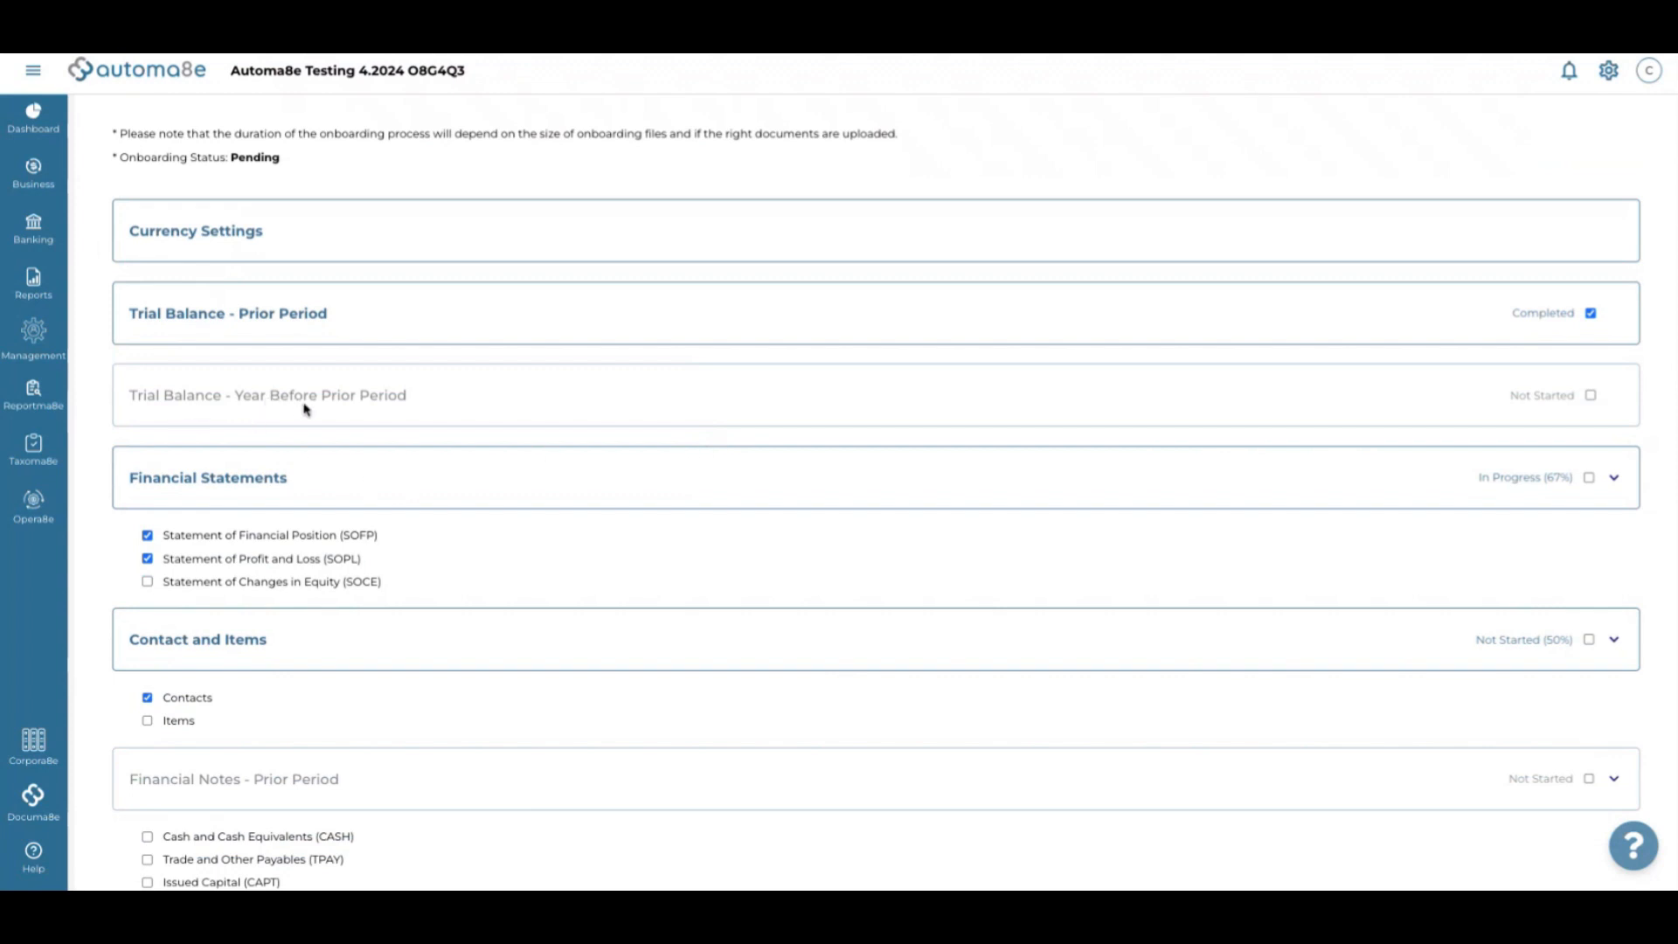
left_click(1592, 398)
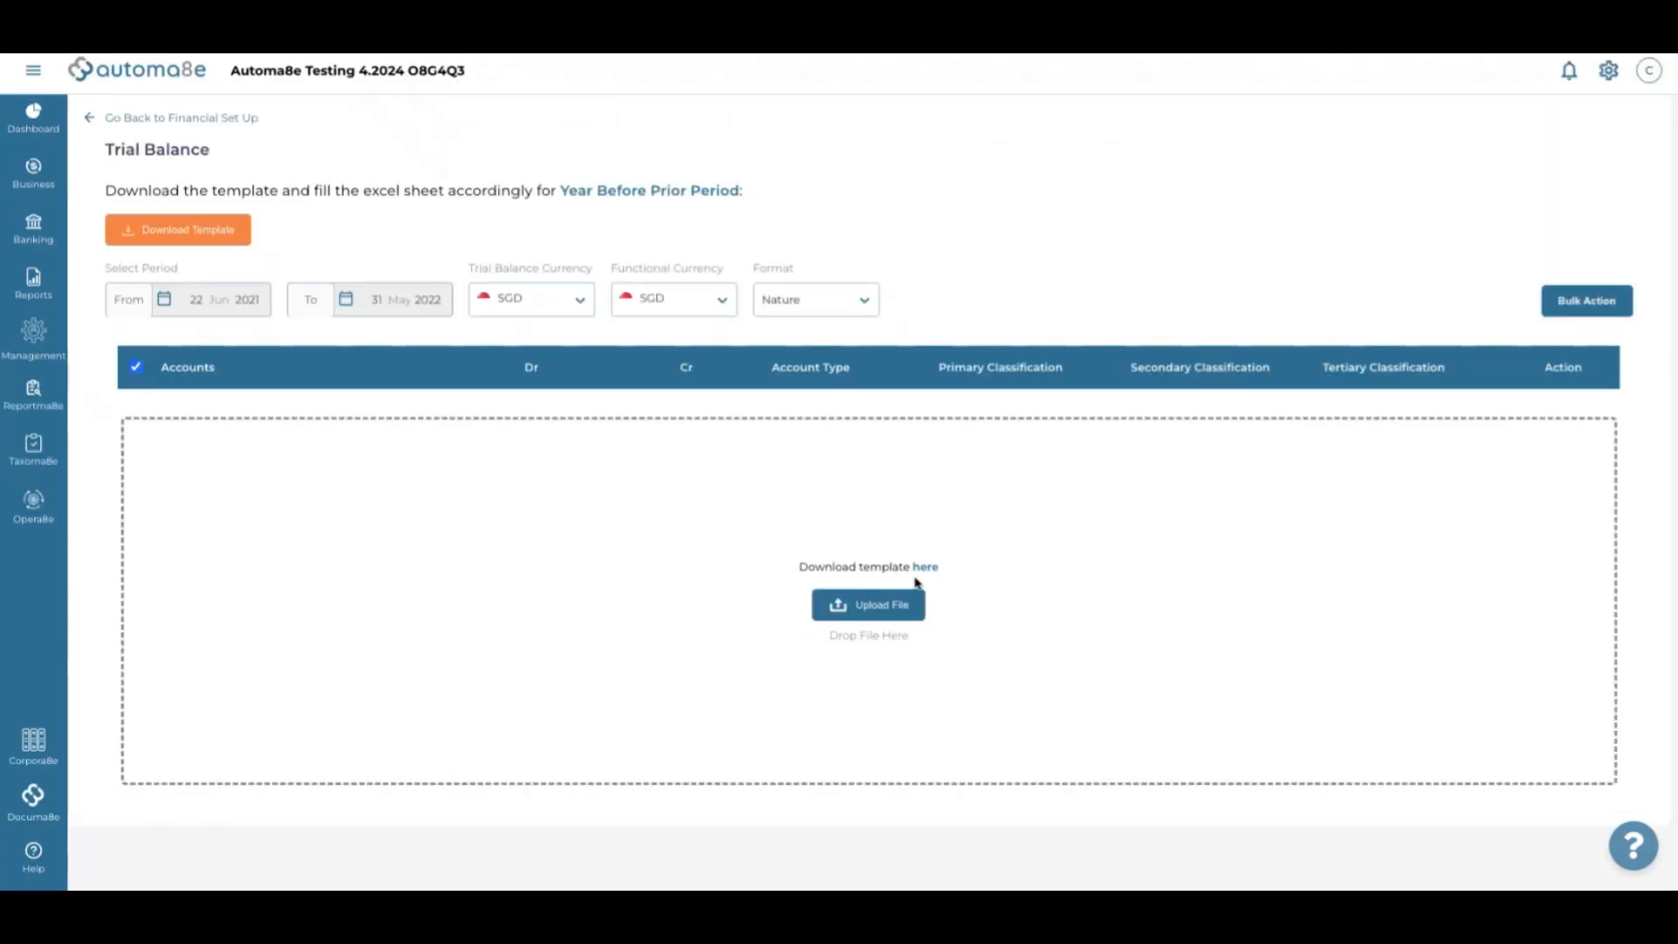
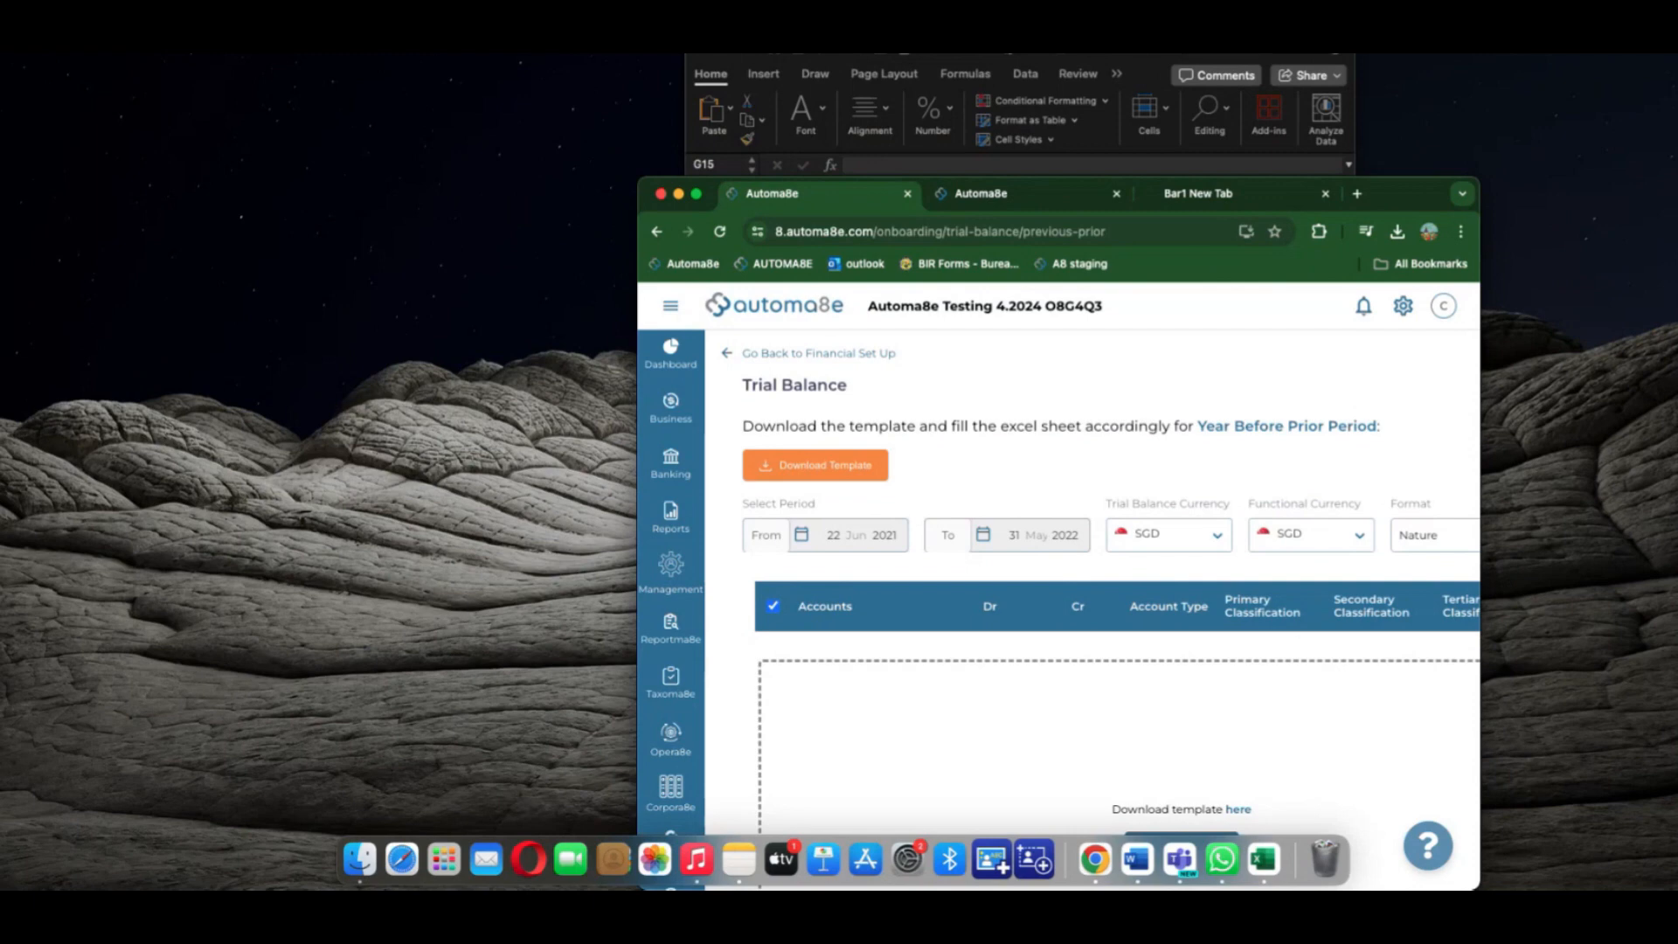
Compare the Trial Balance and Sheet1 workbooks, then return to the Automa8e trial balance page
left_click_drag(1677, 54, 1175, 62)
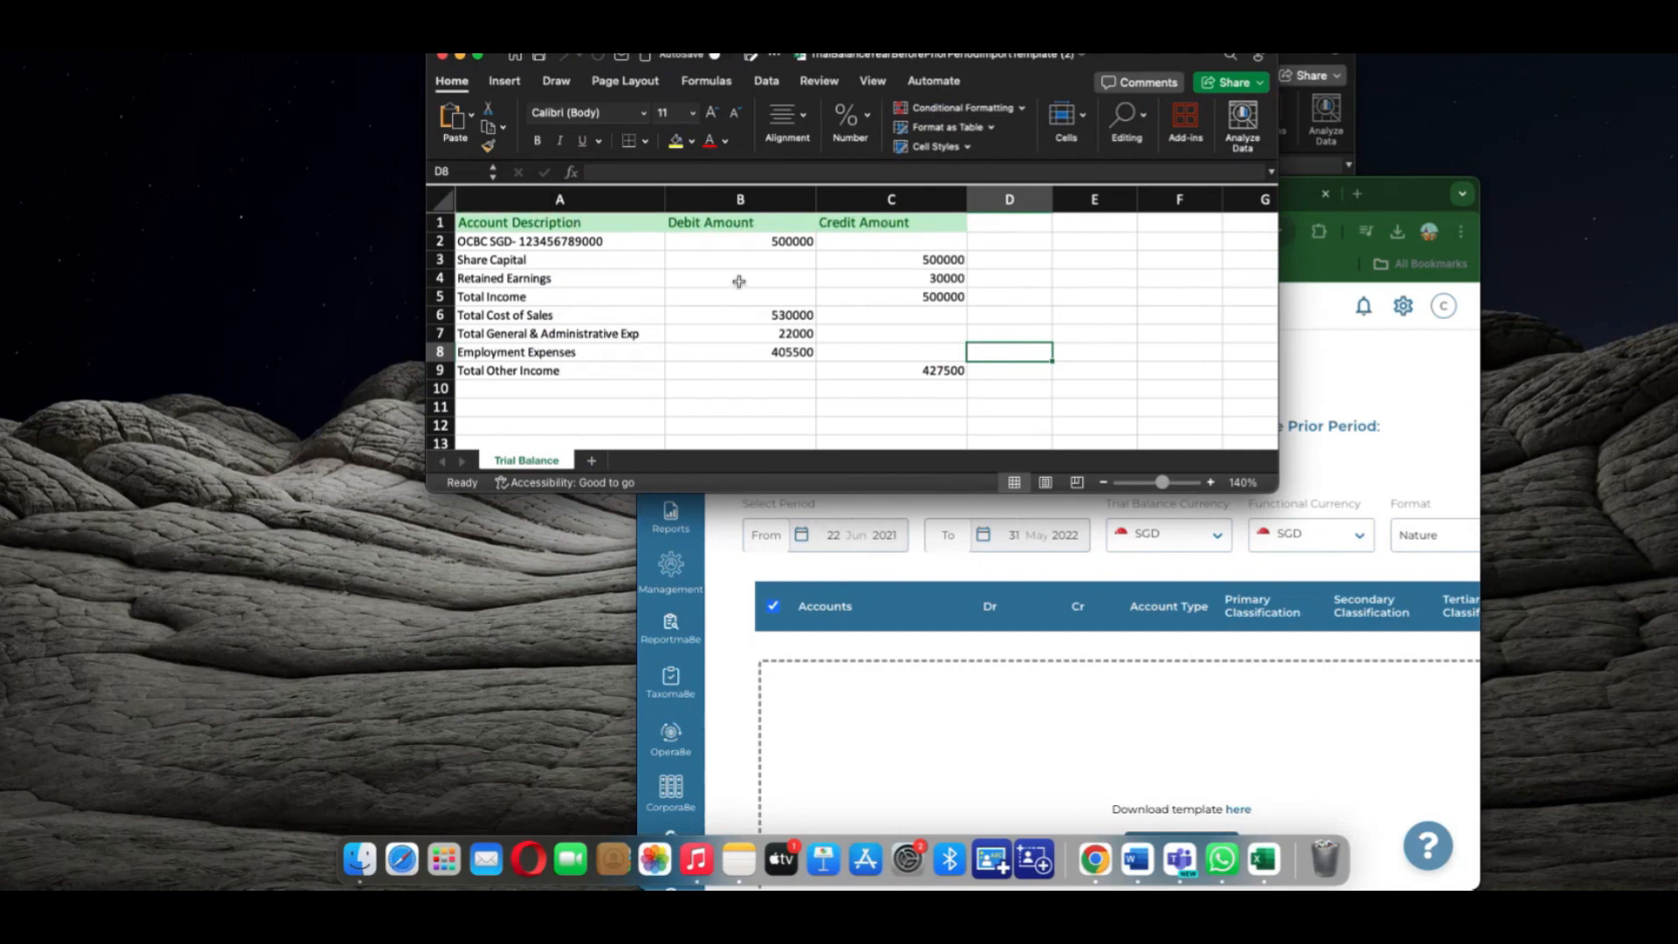
scroll(613, 326, "down", 2)
scroll(613, 326, "up", 2)
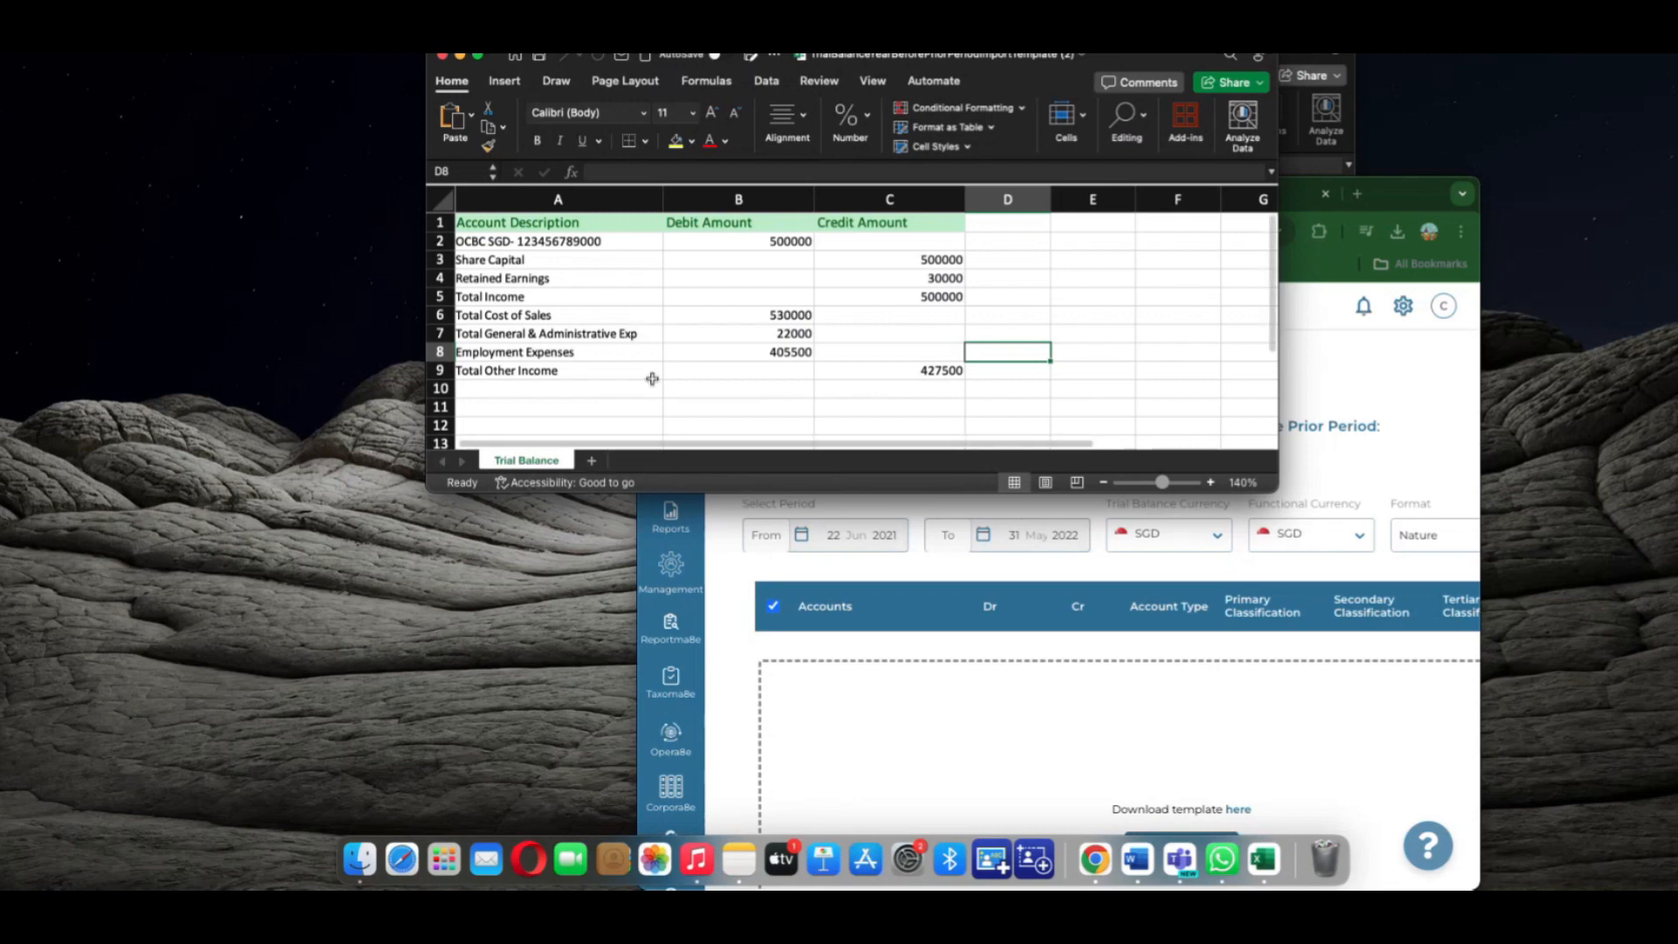
left_click(1314, 154)
scroll(923, 447, "down", 3)
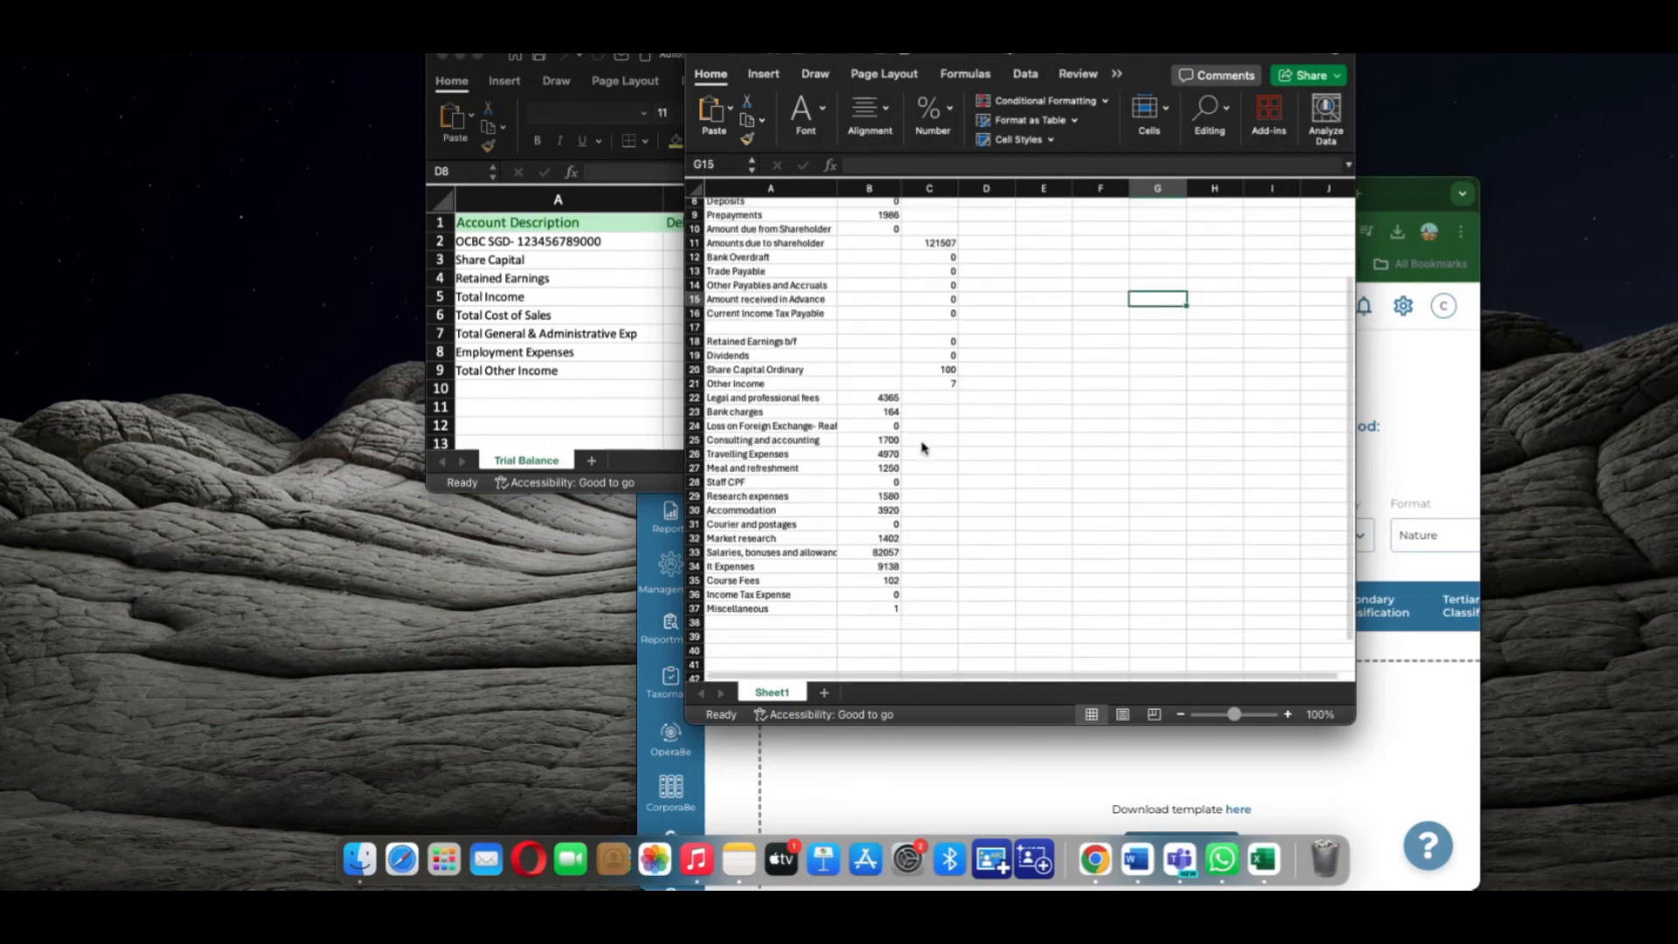
scroll(922, 448, "down", 2)
scroll(922, 447, "up", 5)
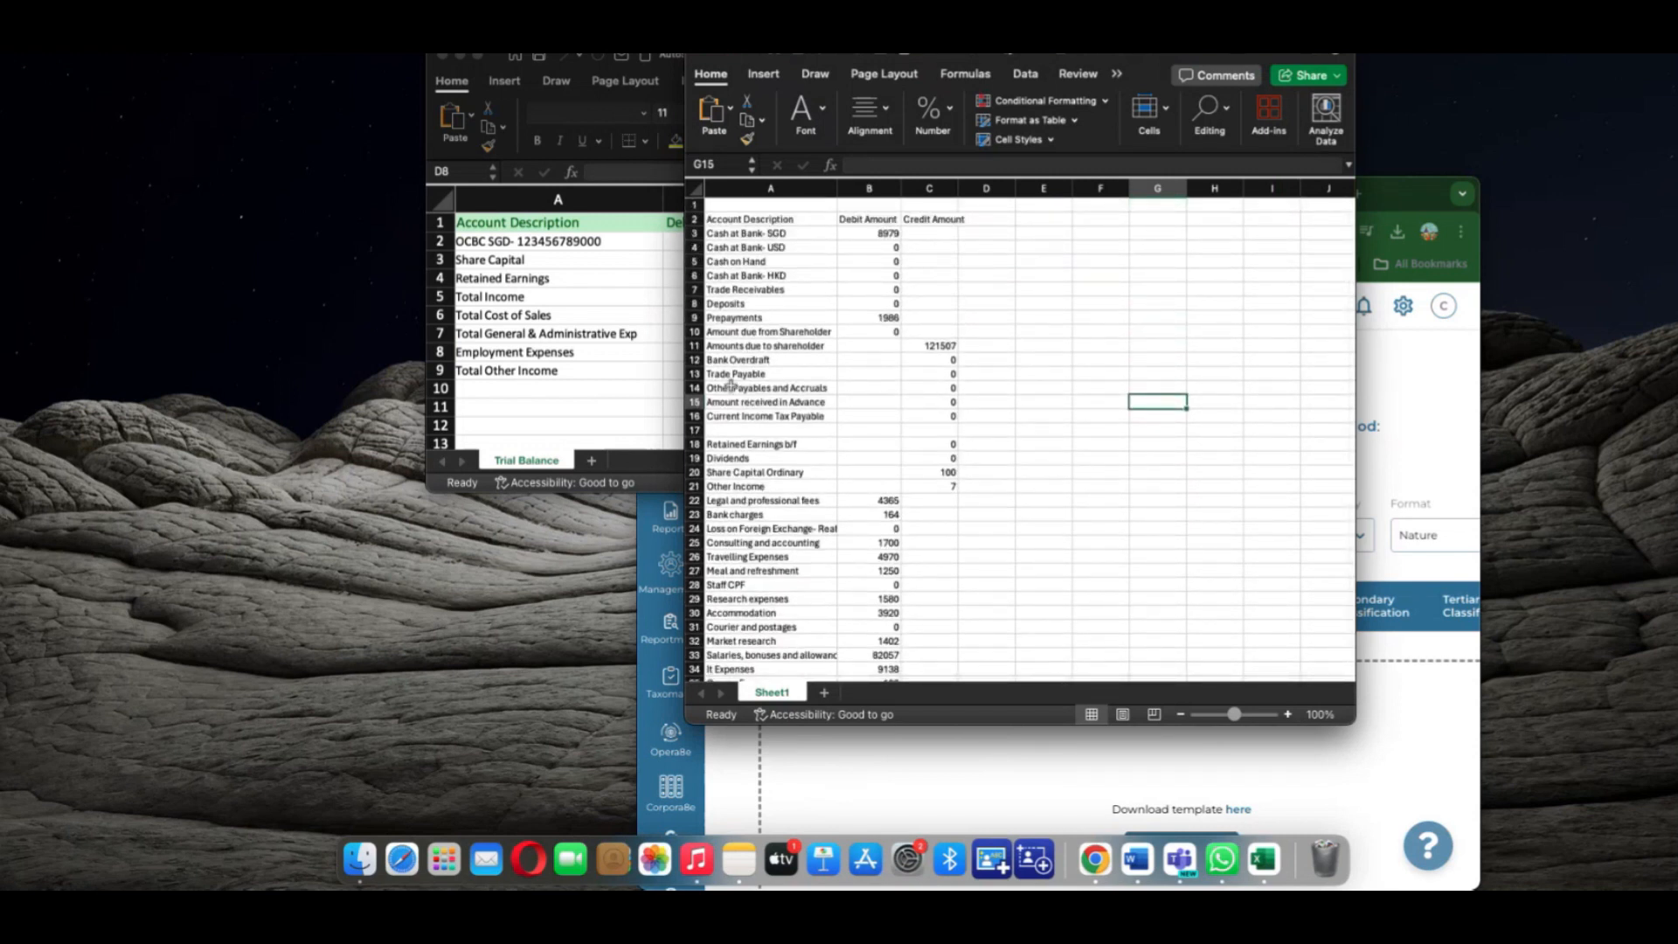
left_click(671, 354)
left_click(1324, 261)
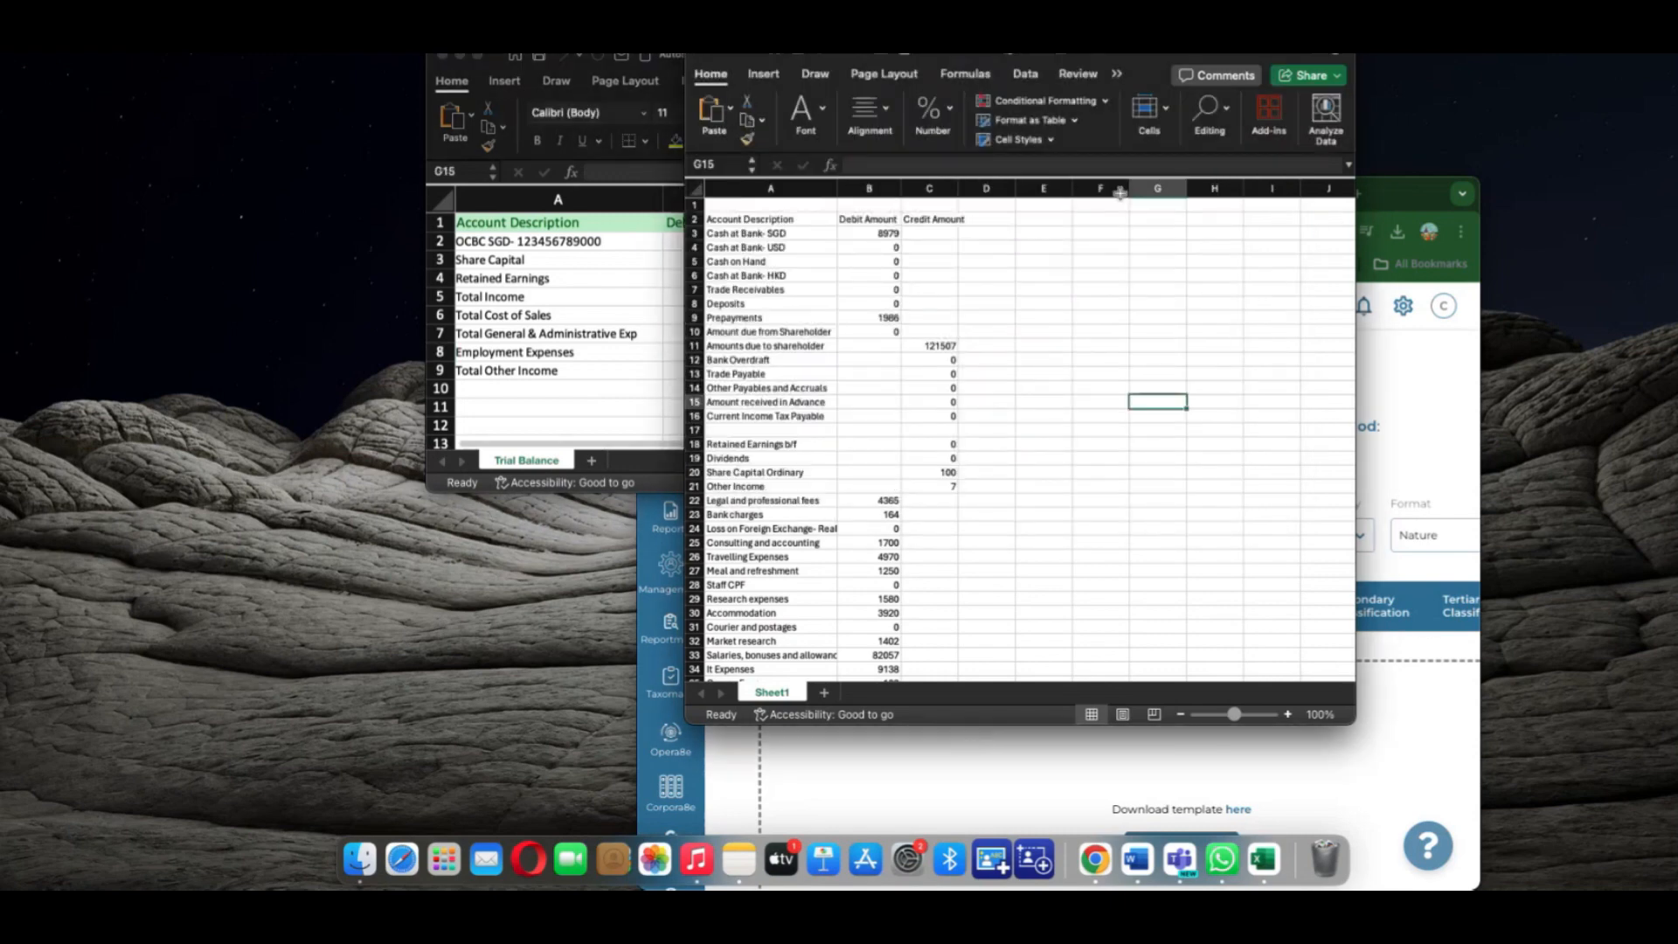
left_click(563, 332)
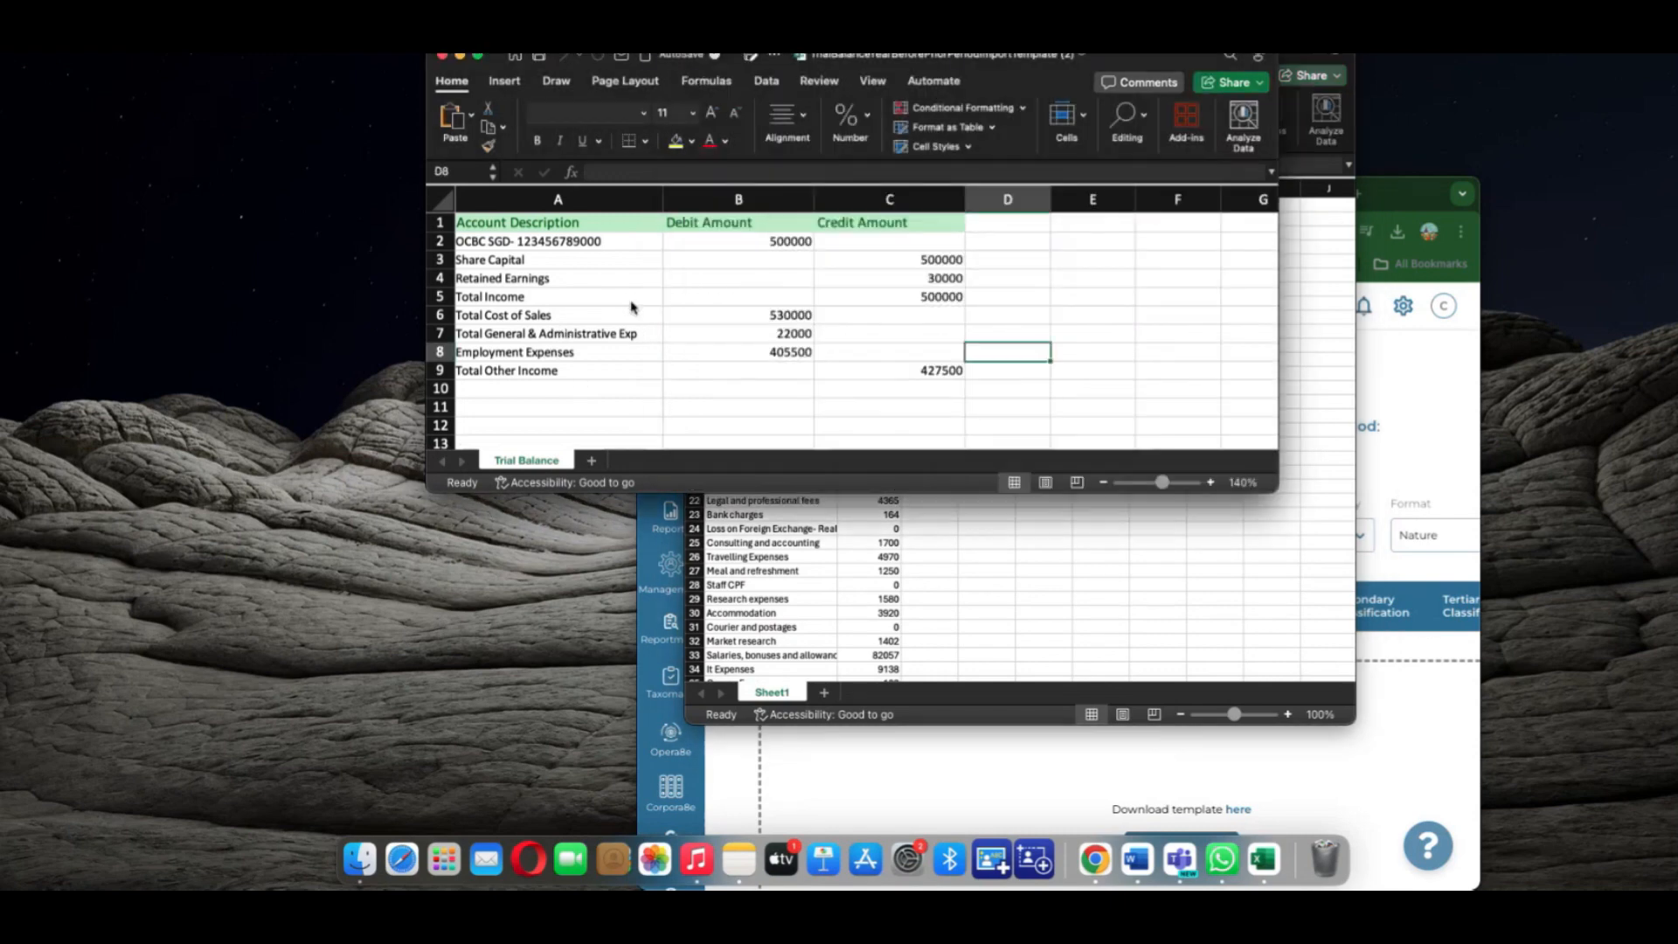
left_click(1409, 385)
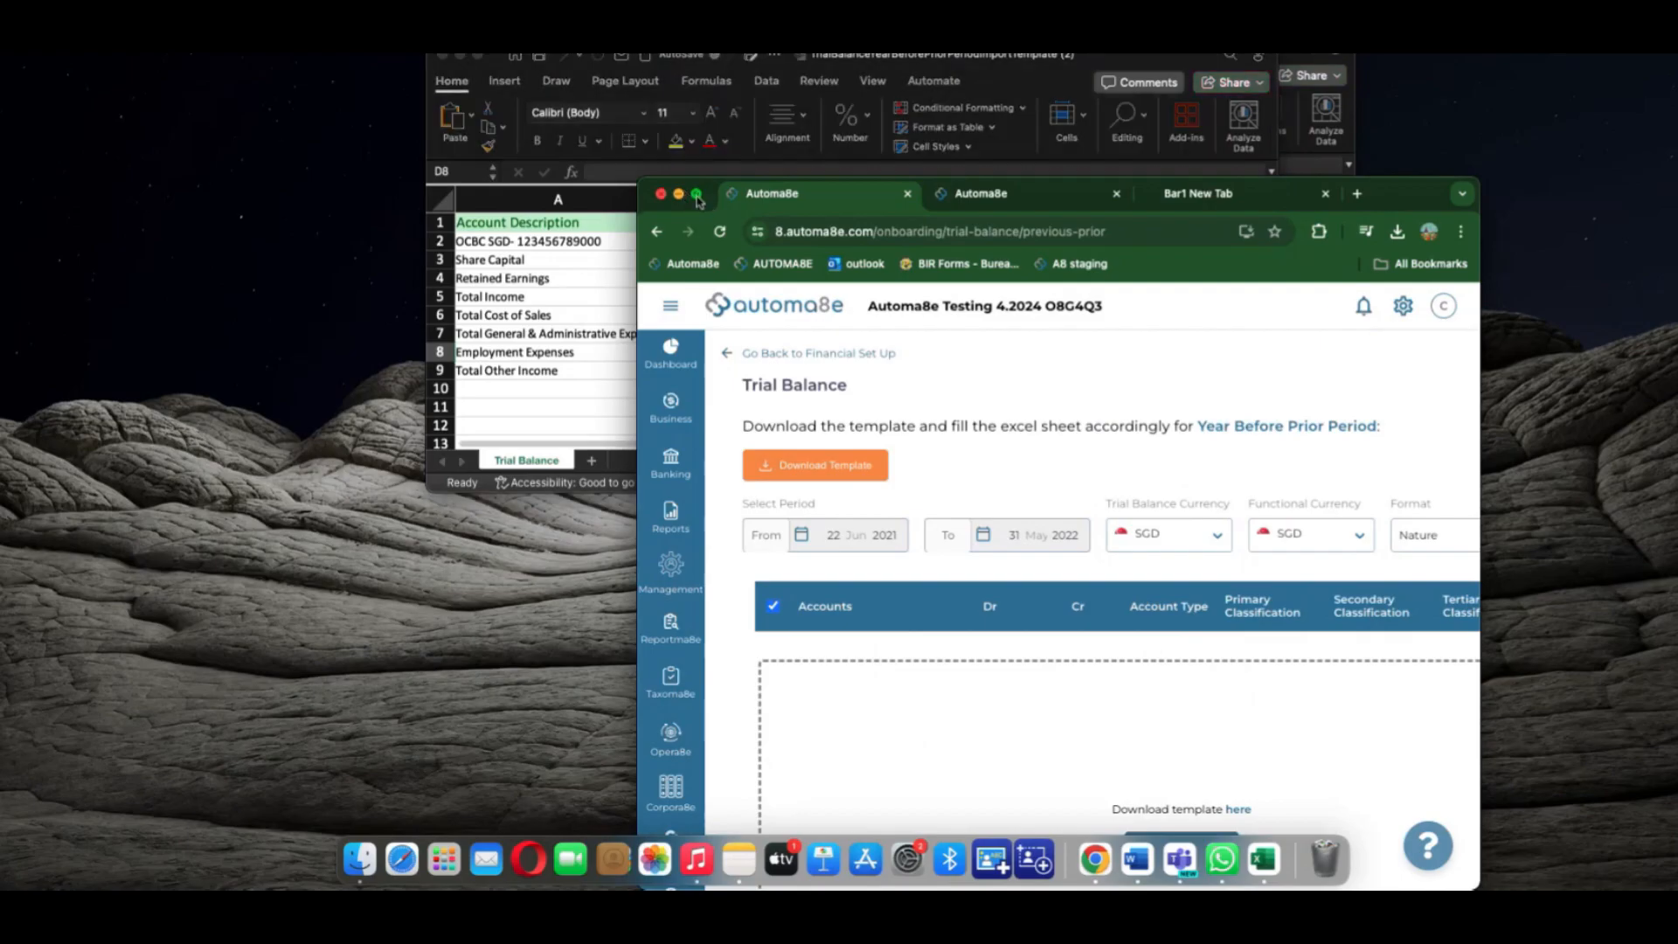
Upload Trial Balance-FY2022.xlsx to the Year Before Prior Period and acknowledge the success message
left_click(697, 195)
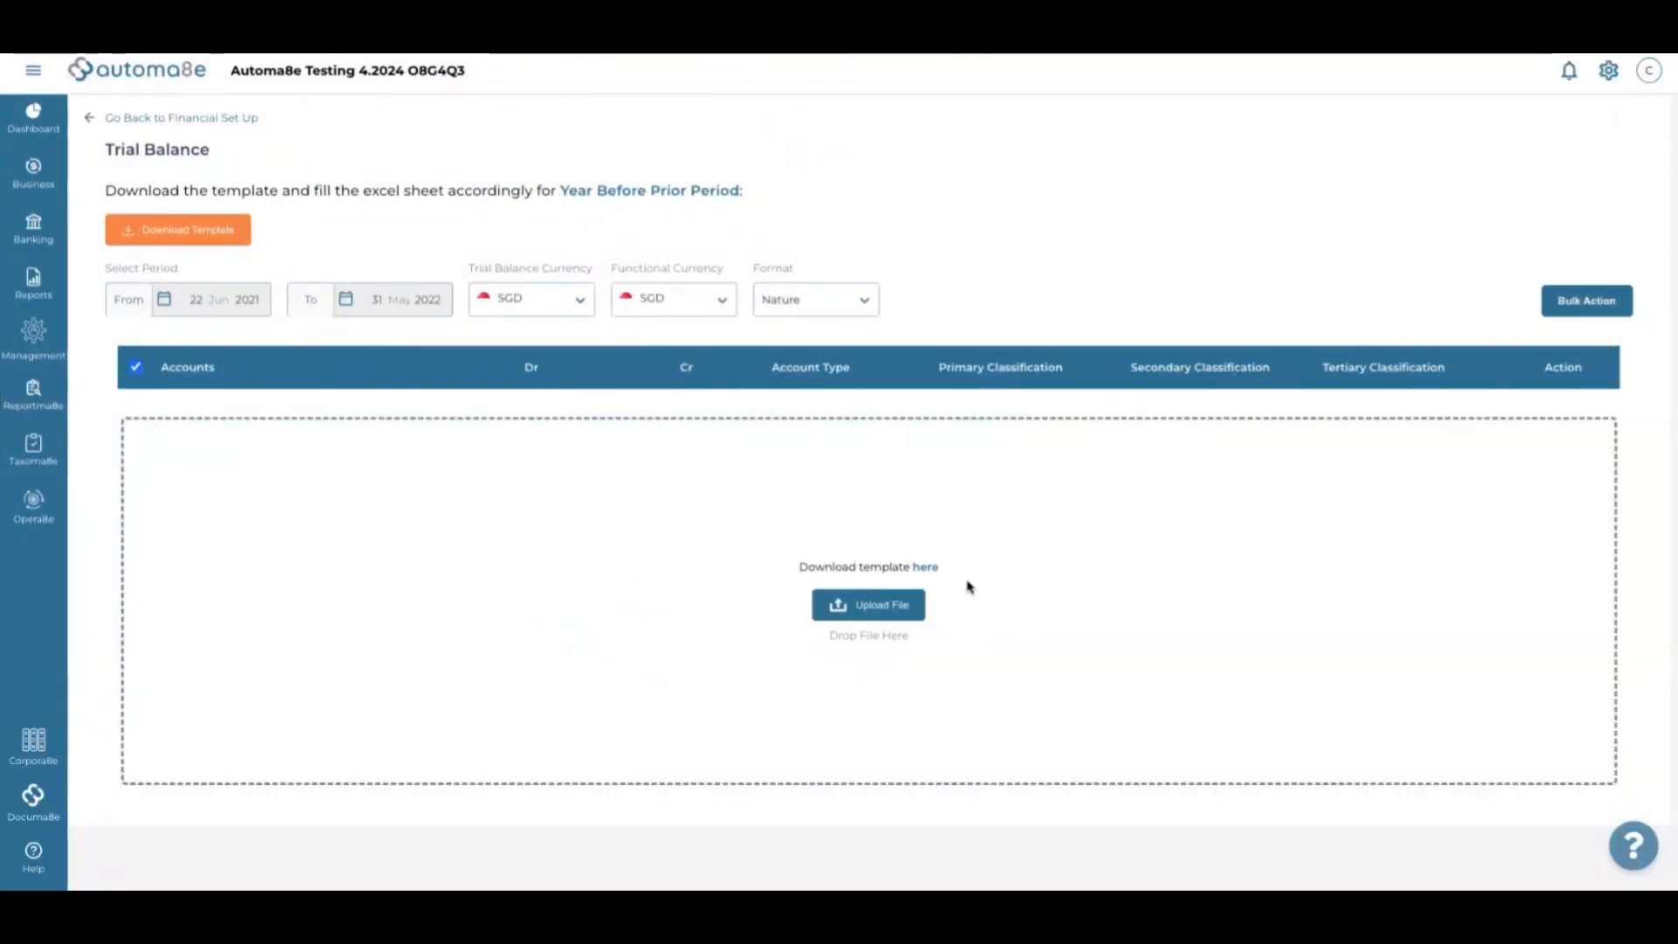
left_click(891, 611)
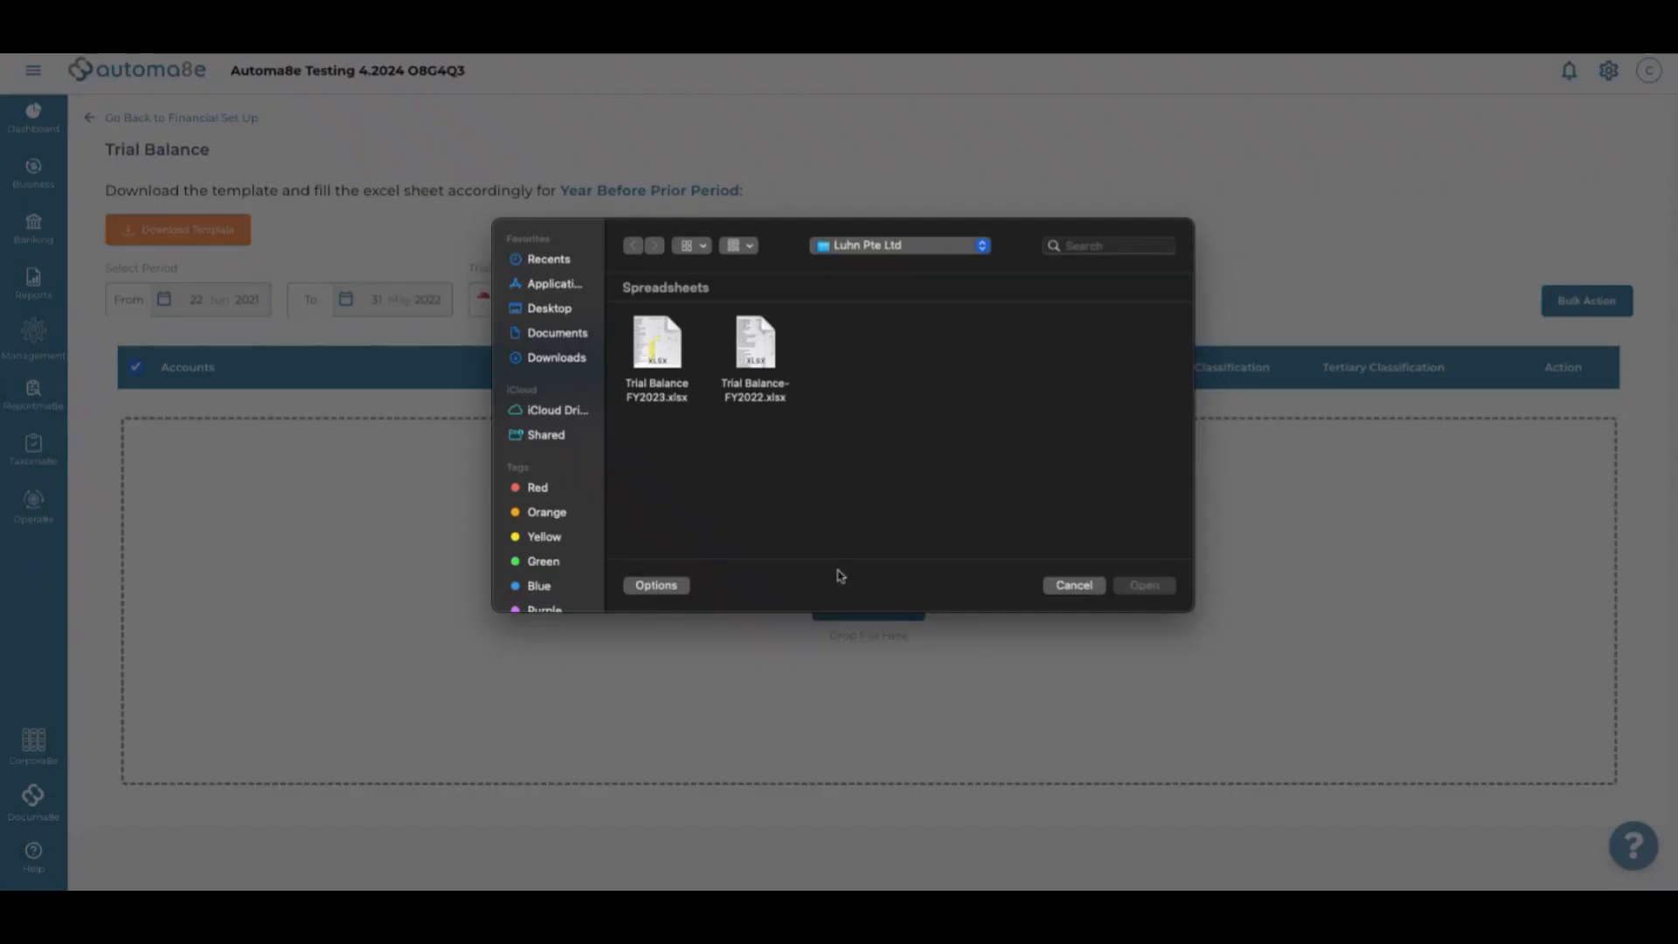
left_click(758, 359)
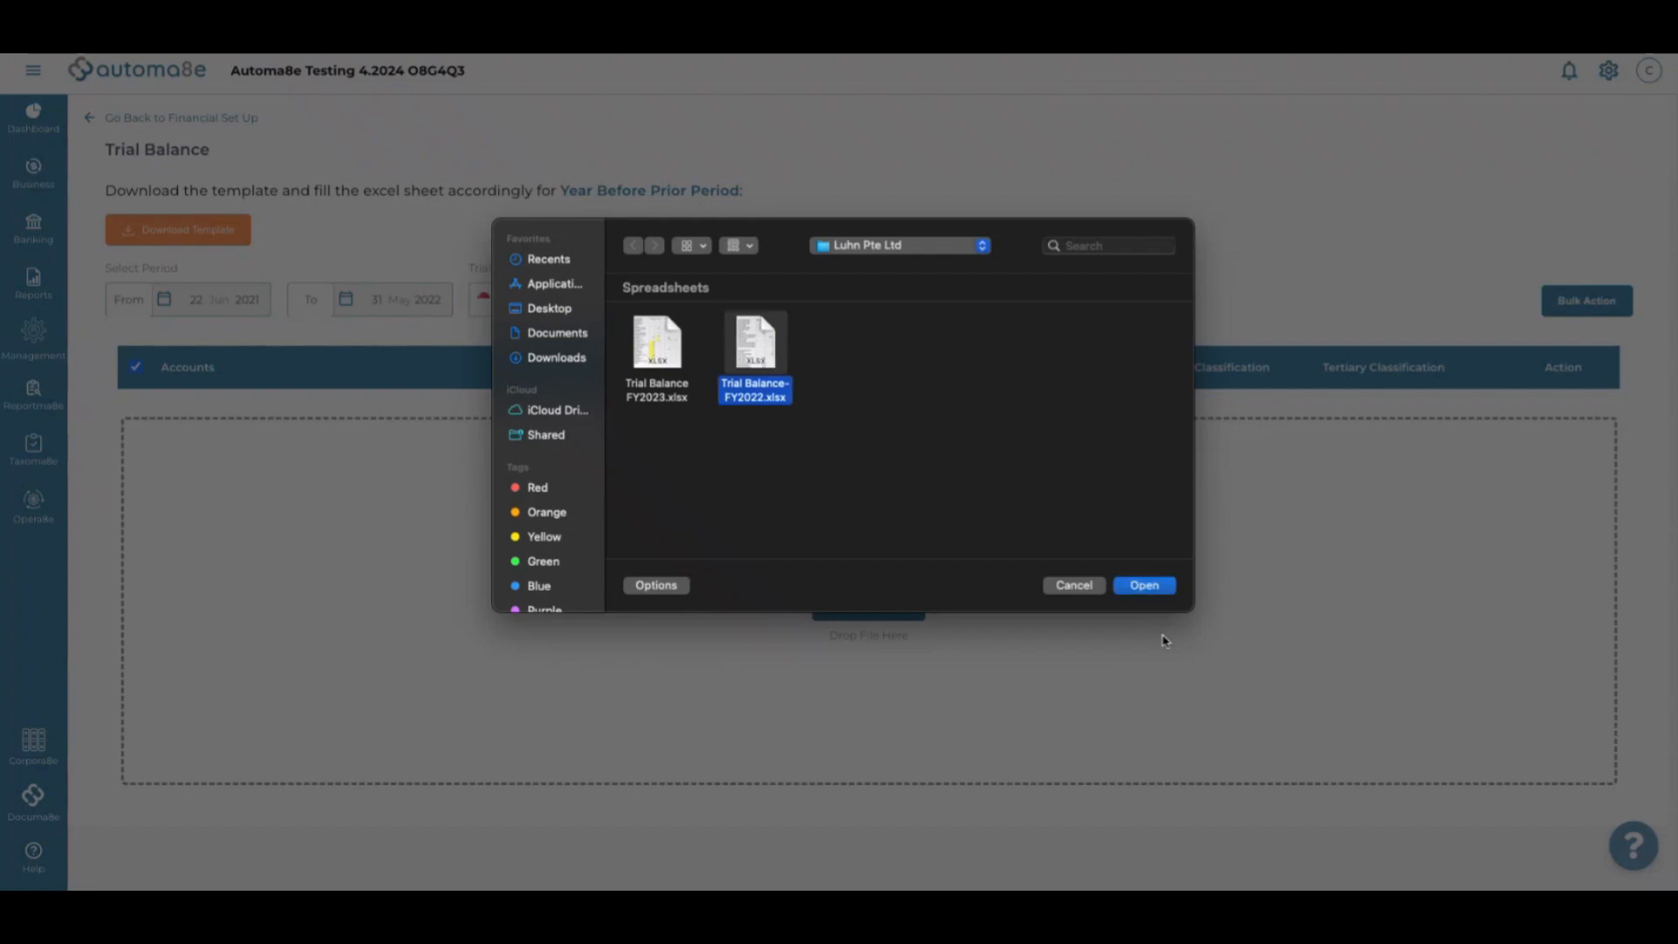
left_click(1145, 585)
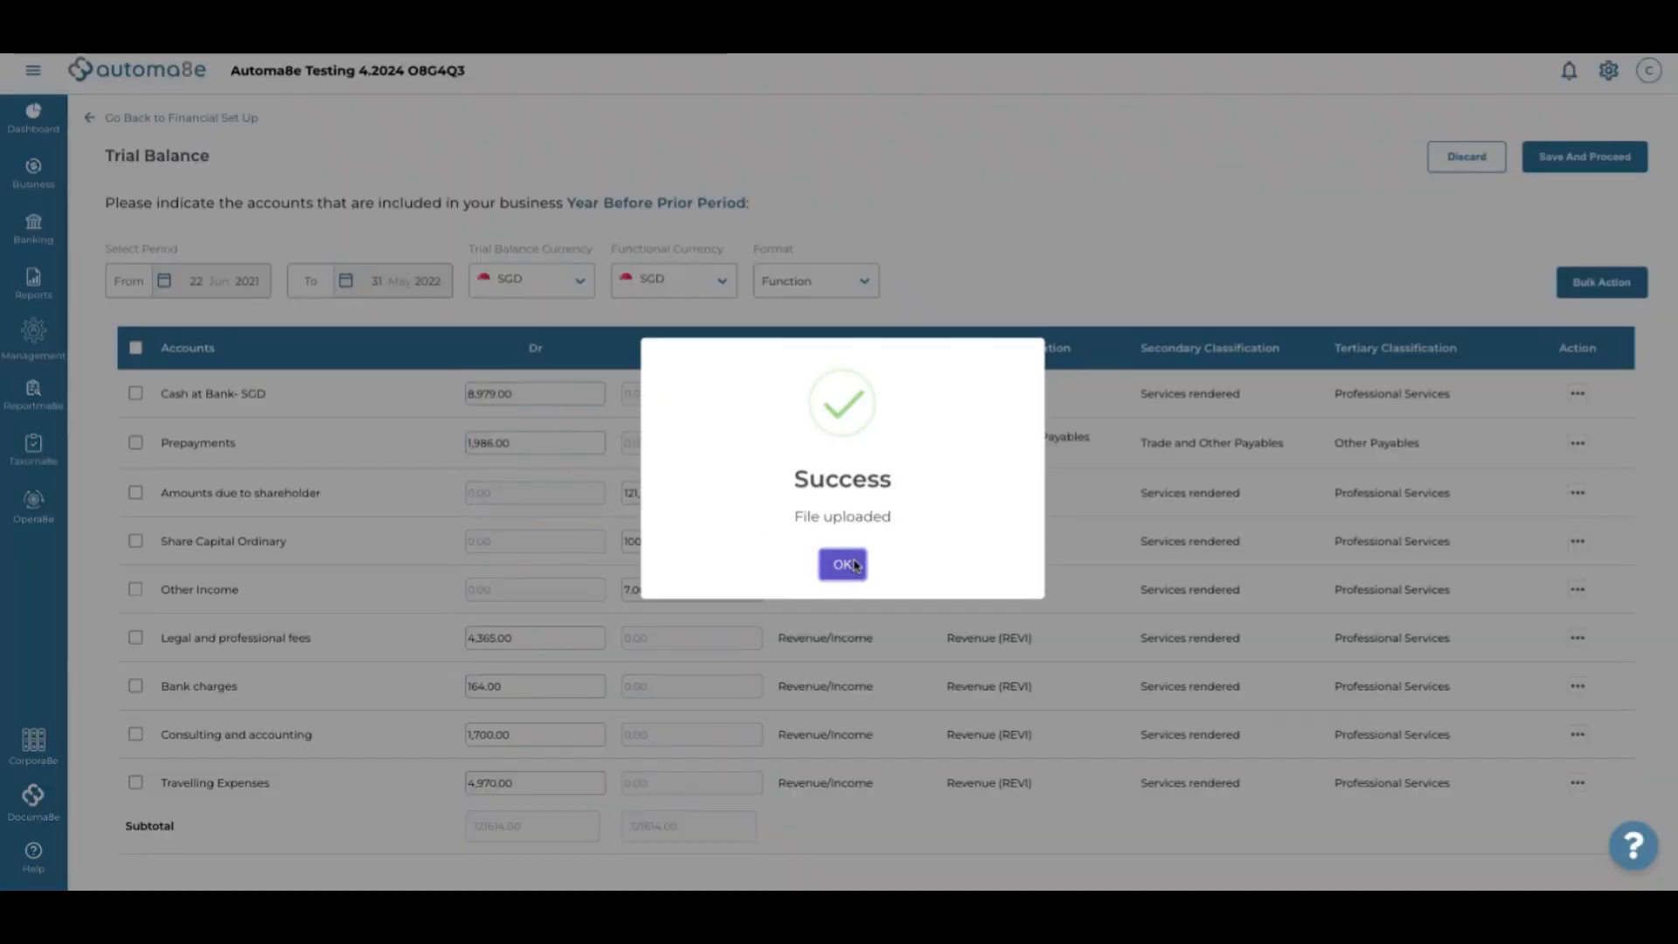
left_click(855, 565)
scroll(522, 490, "down", 1)
scroll(884, 416, "up", 1)
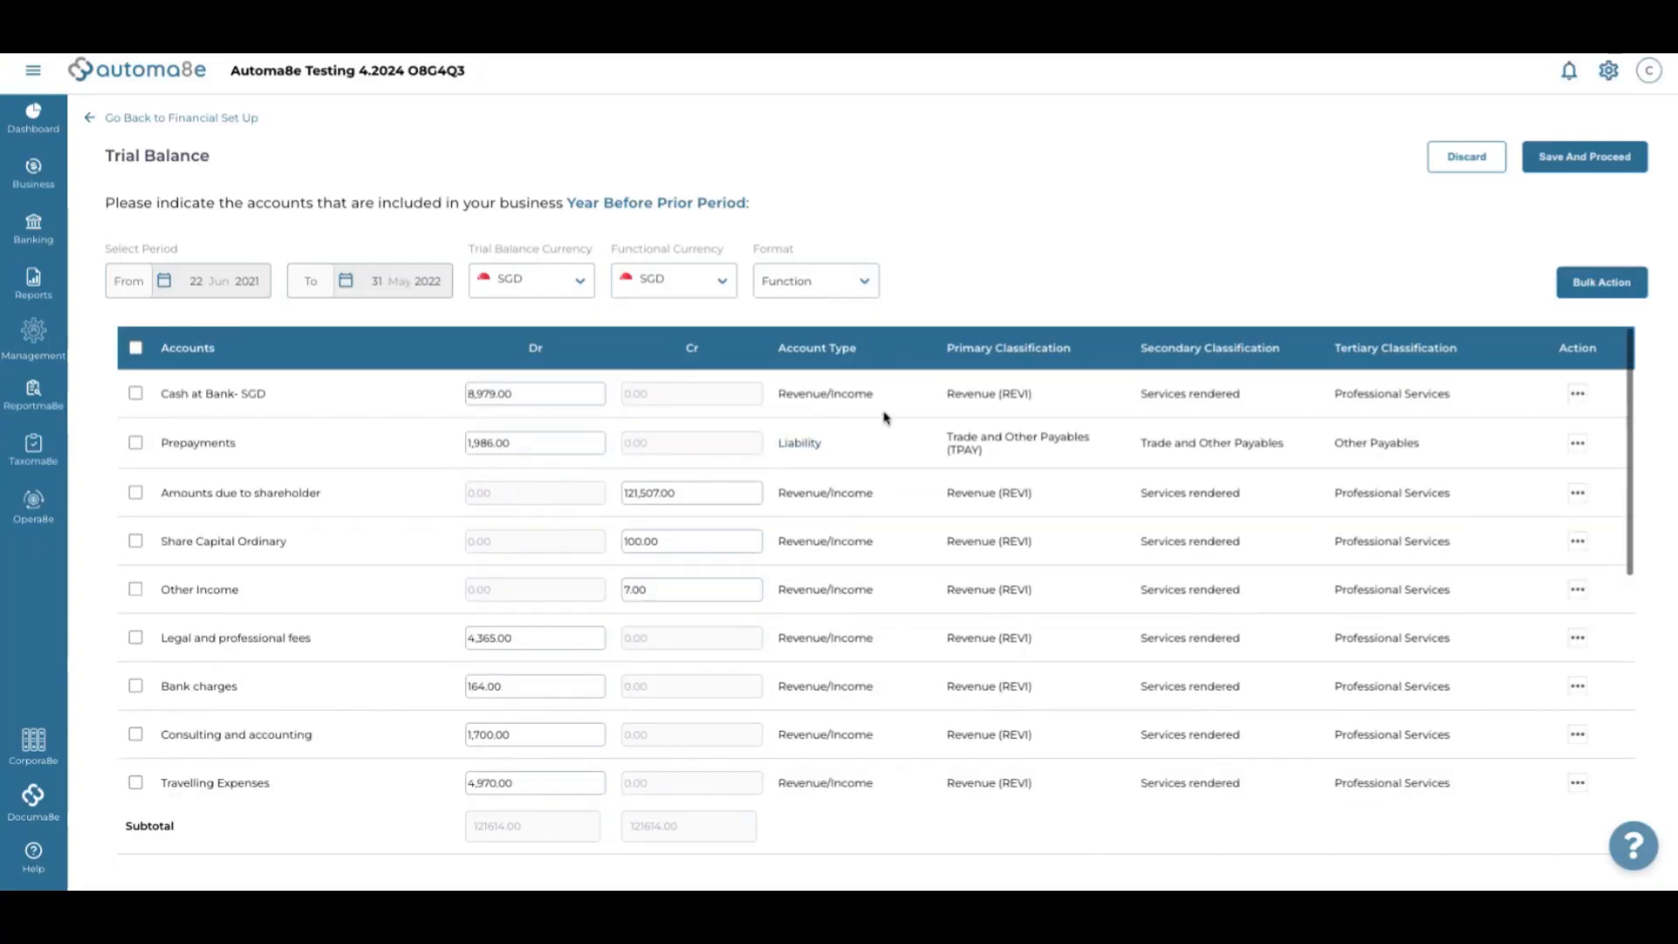
left_click(831, 393)
Classify Cash at Bank- SGD as Bank Balances and Prepayments as Other Current Assets
left_click(714, 131)
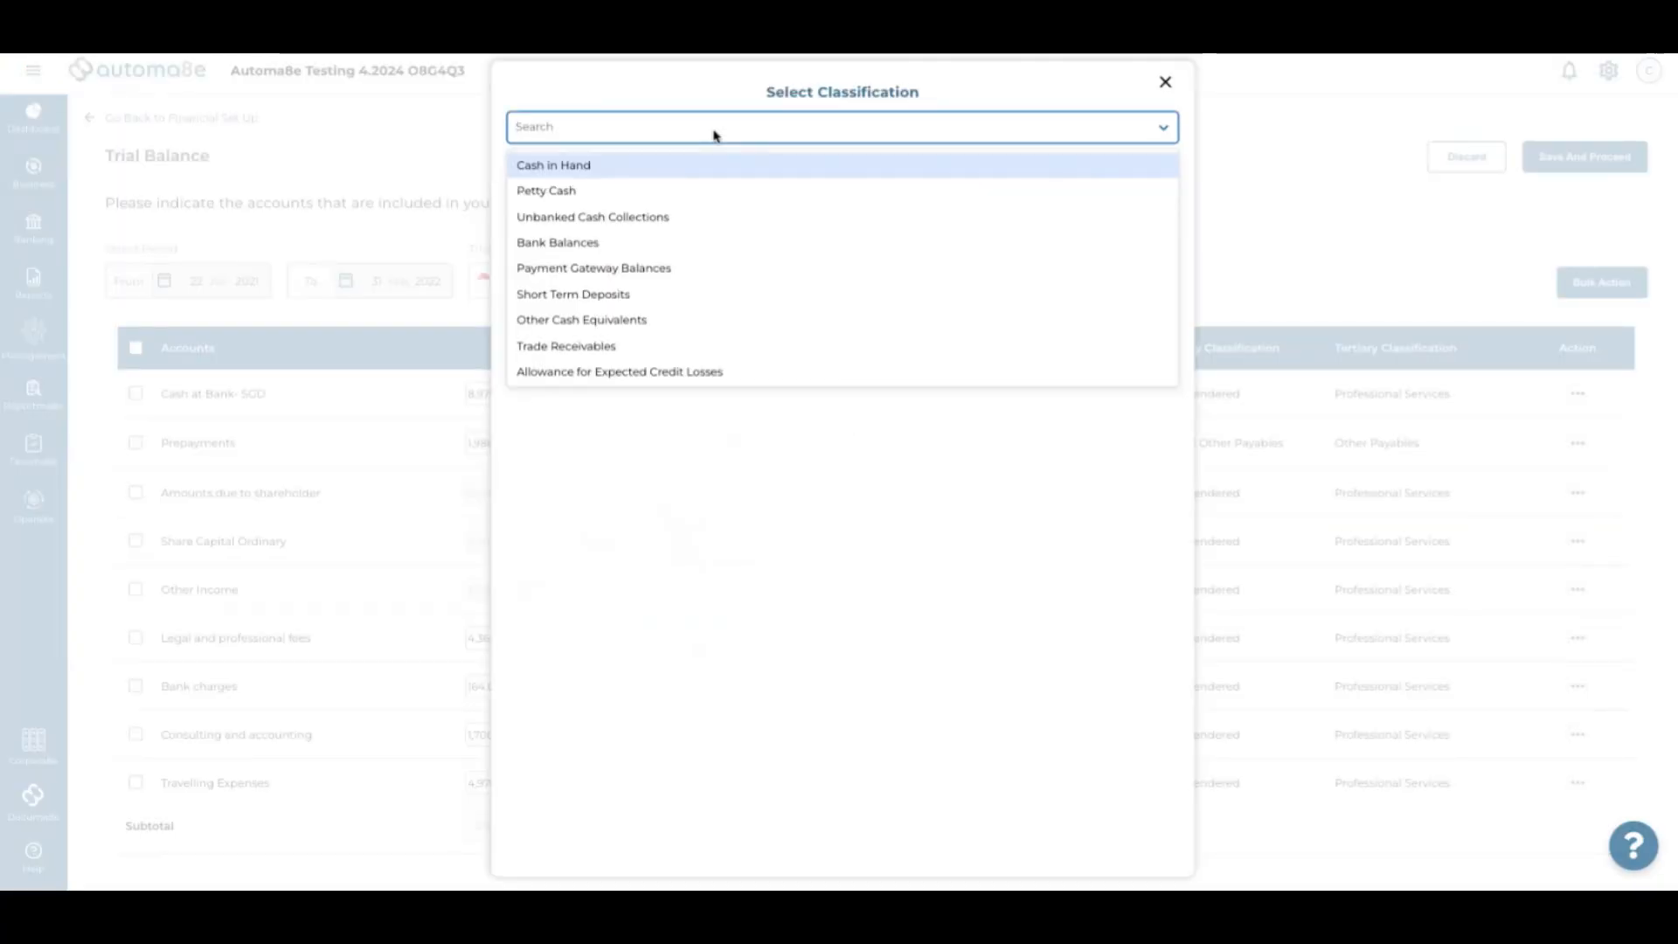
type("bank")
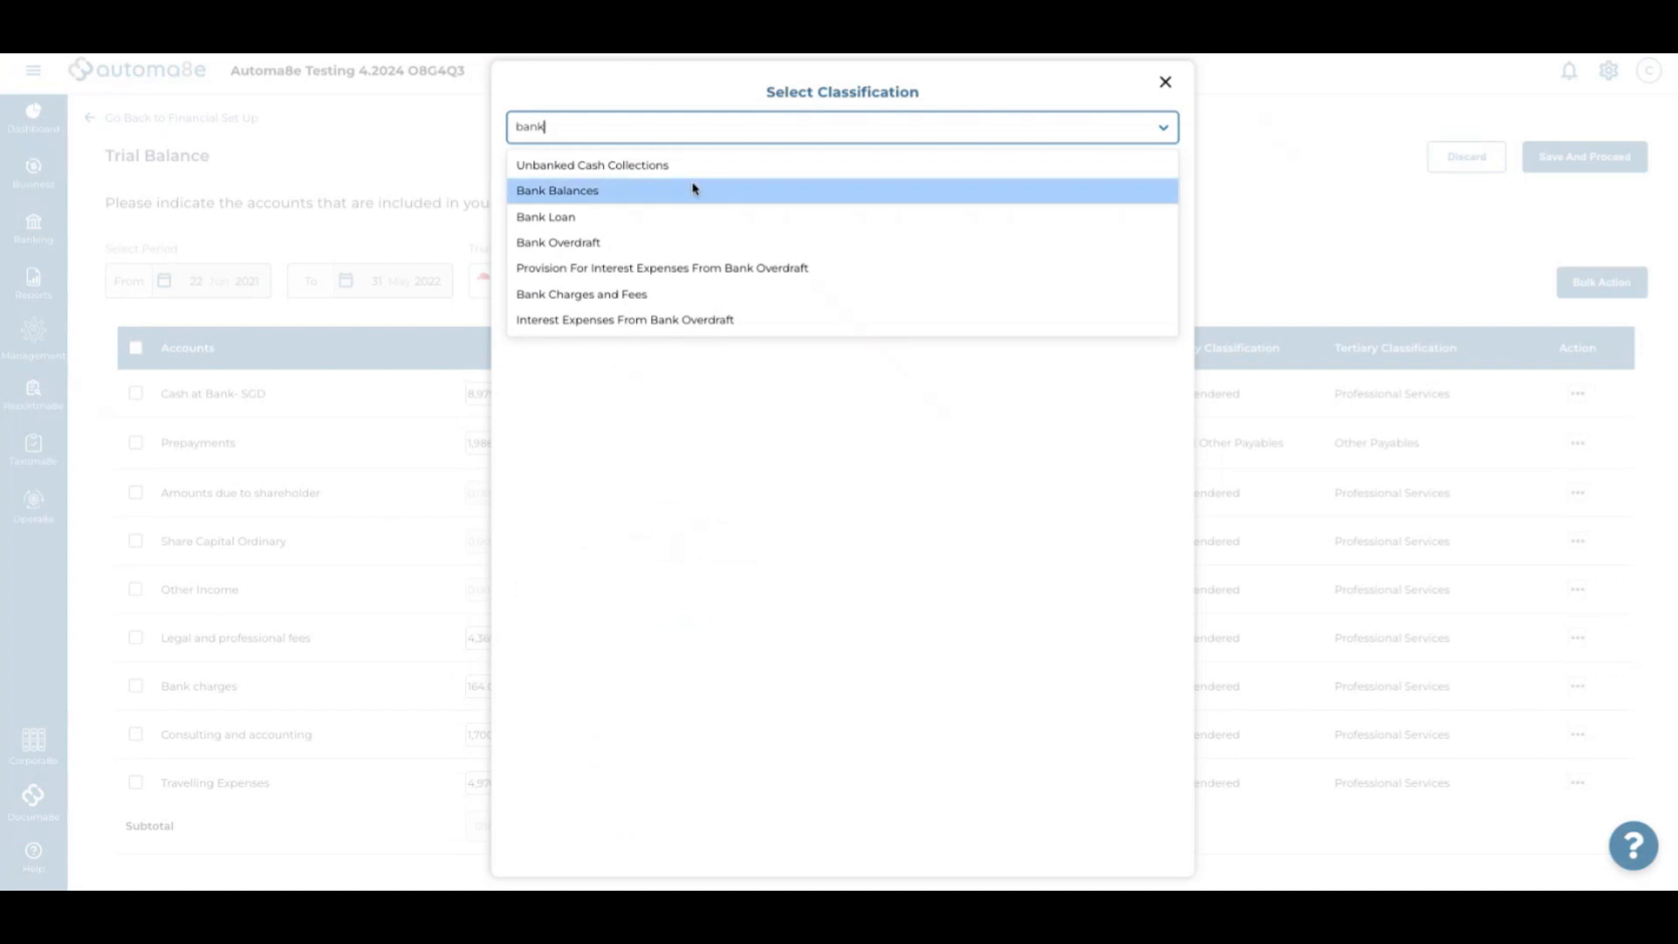
left_click(693, 190)
left_click(798, 448)
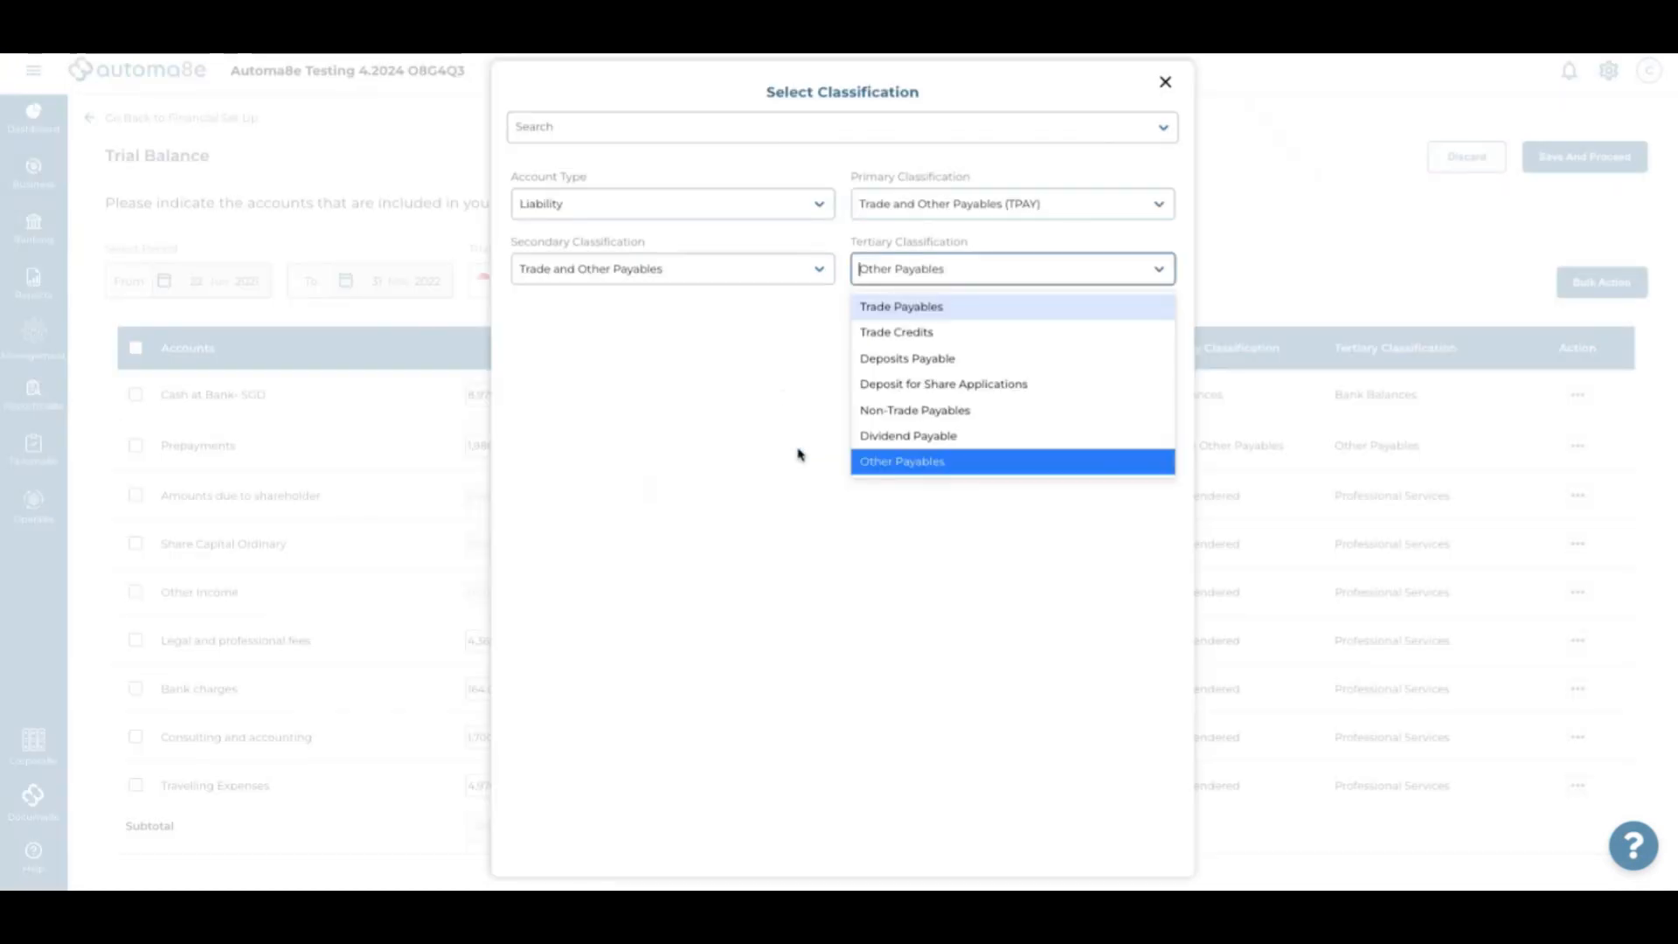
left_click(716, 132)
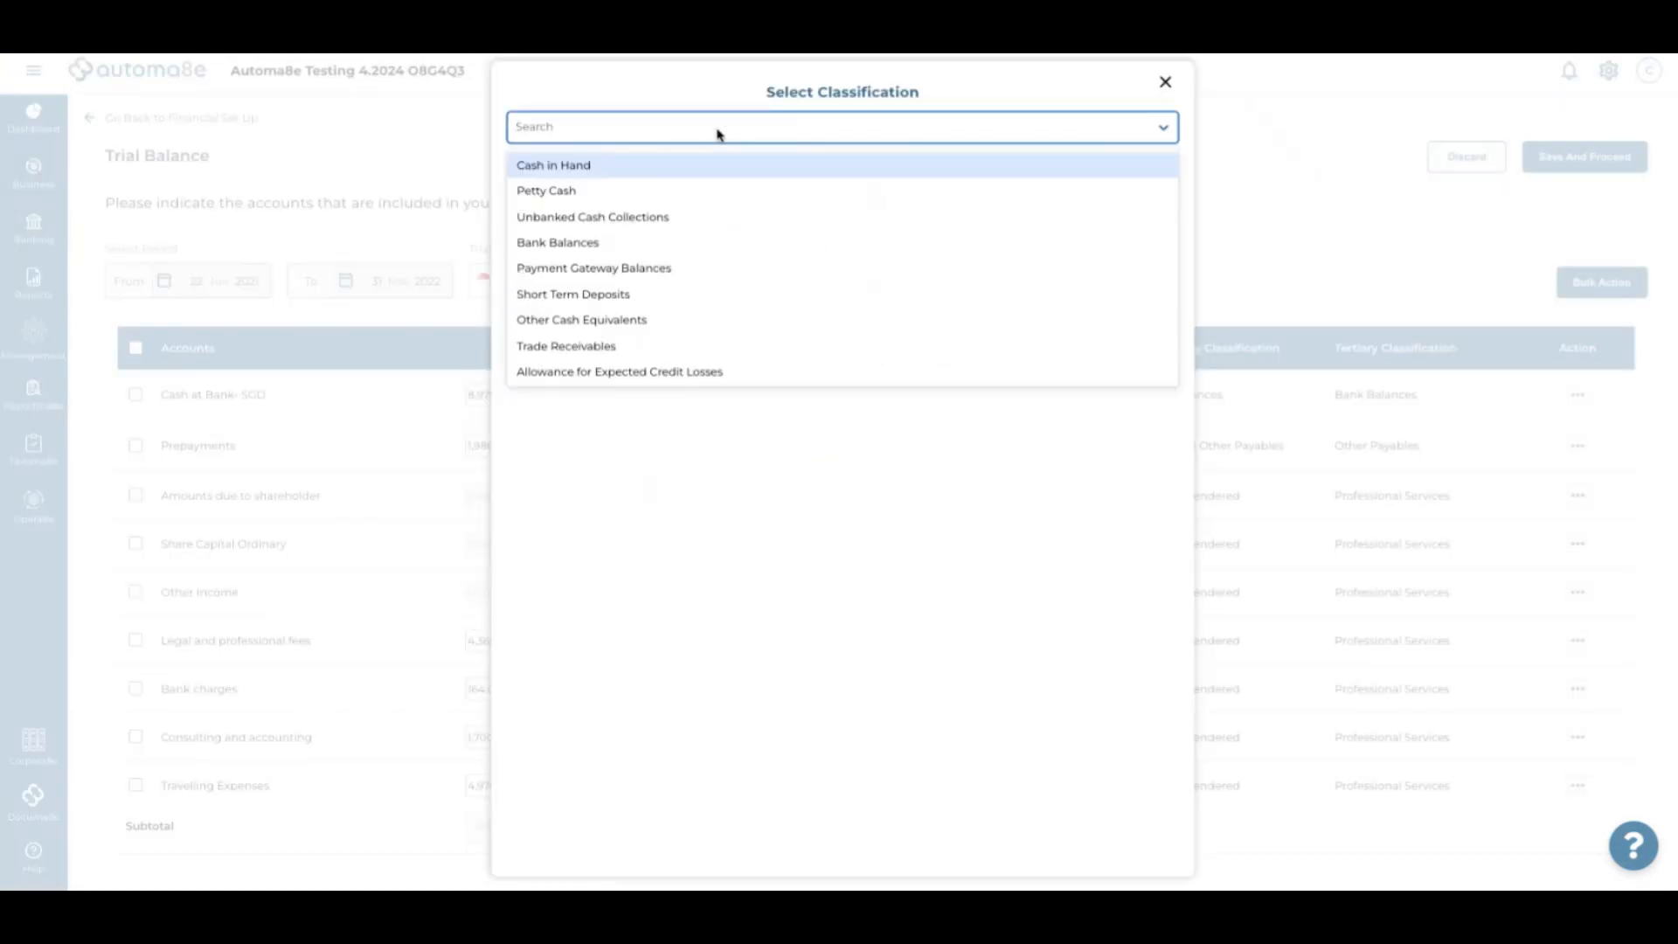
type("prep")
key("BackSpace")
key("BackSpace")
key("BackSpace")
key("BackSpace")
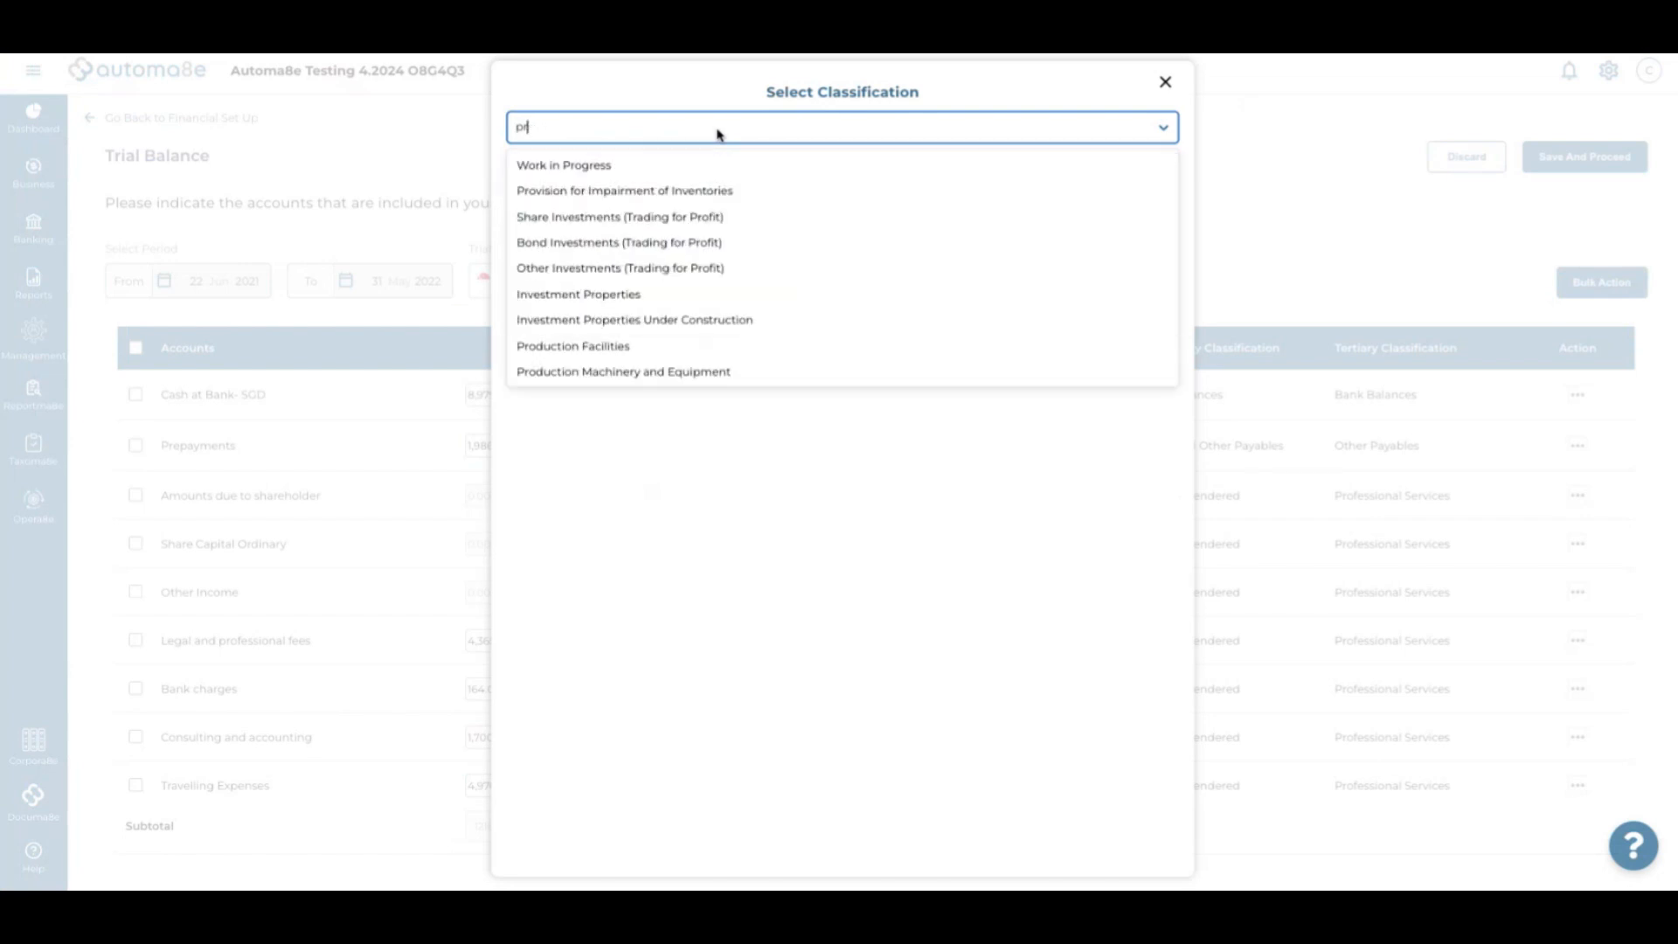
type("other curre")
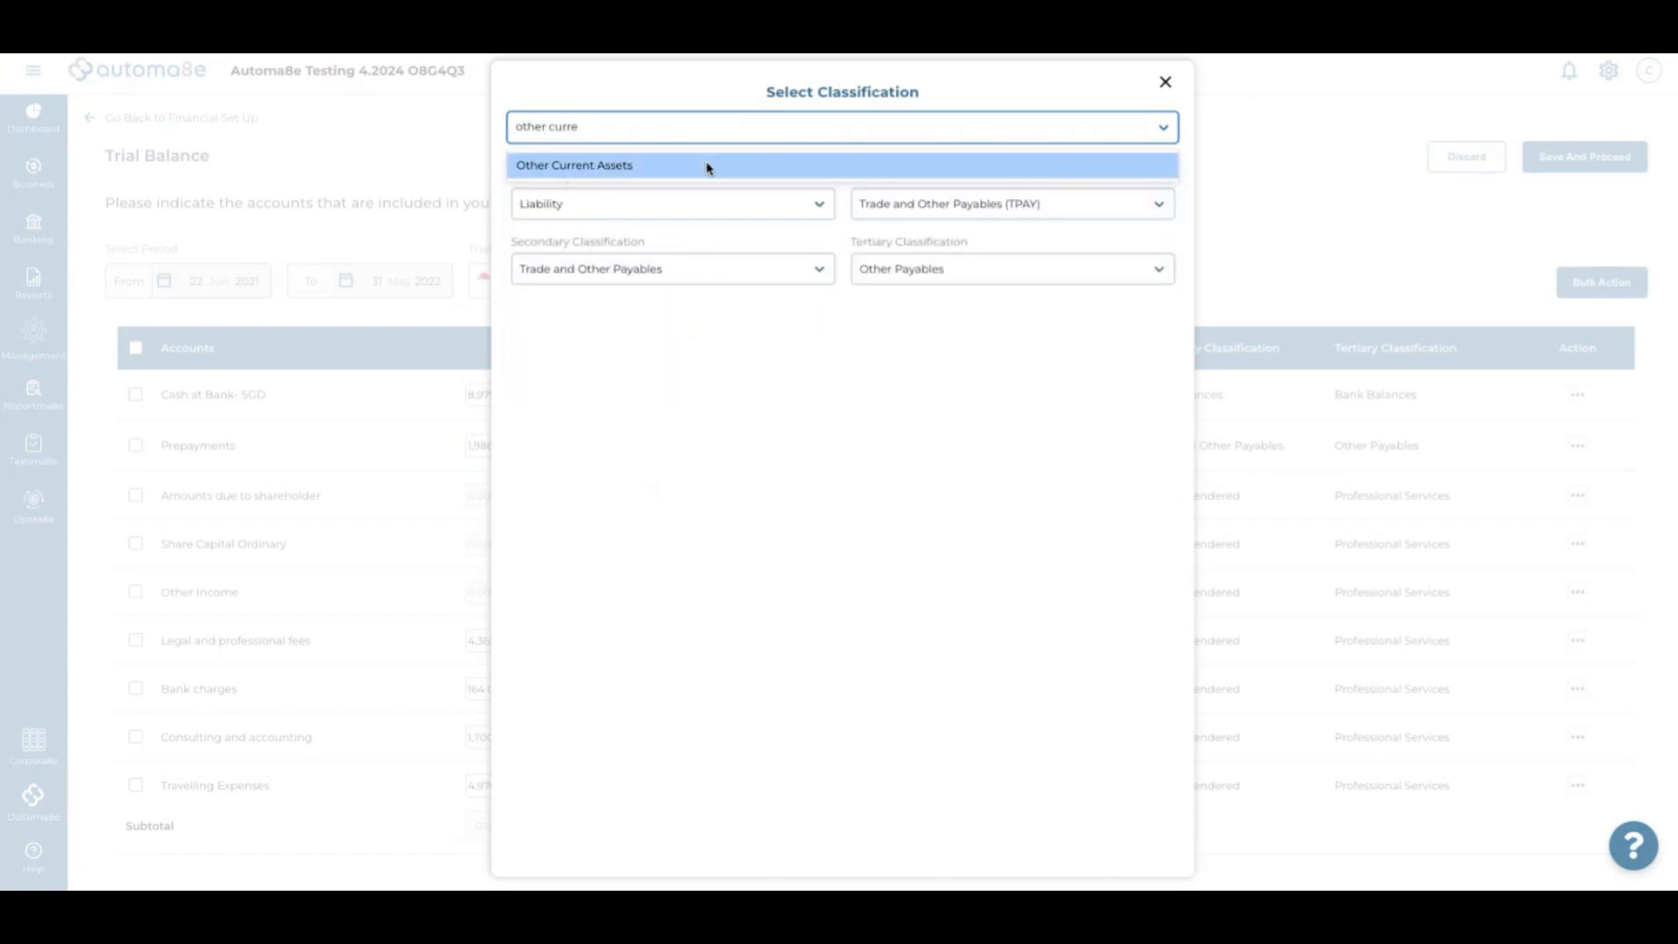
left_click(708, 168)
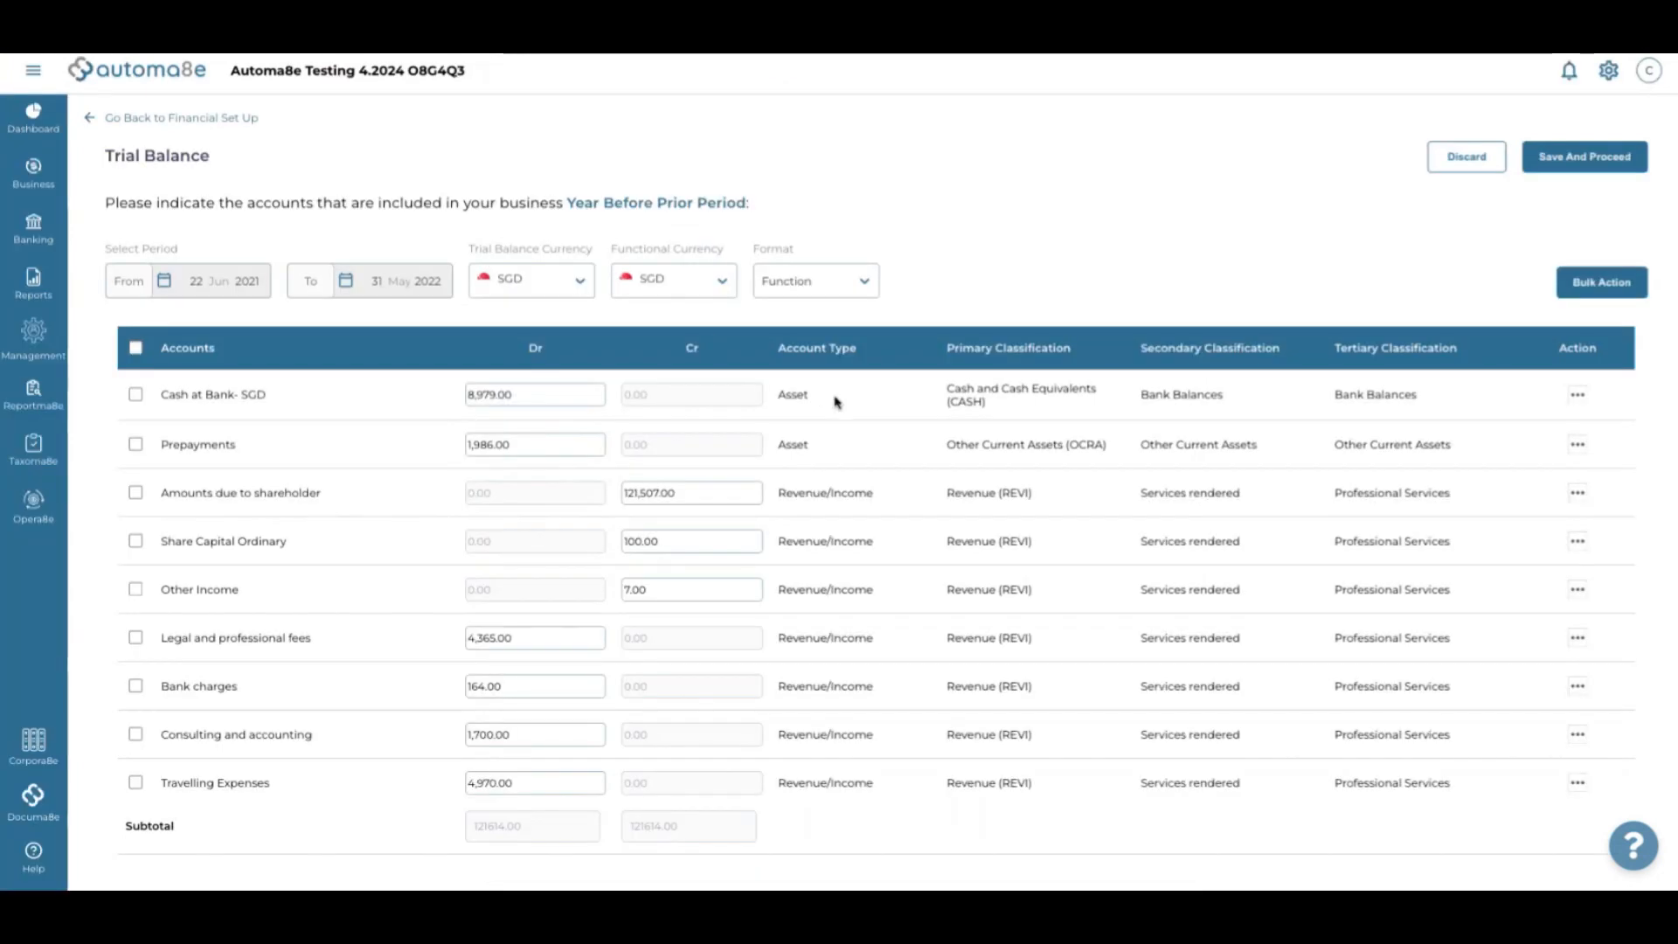
Classify Amounts due to shareholder as Dividend Payable under Trade and Other Payables
scroll(833, 402, "down", 1)
scroll(835, 401, "up", 1)
scroll(833, 401, "down", 1)
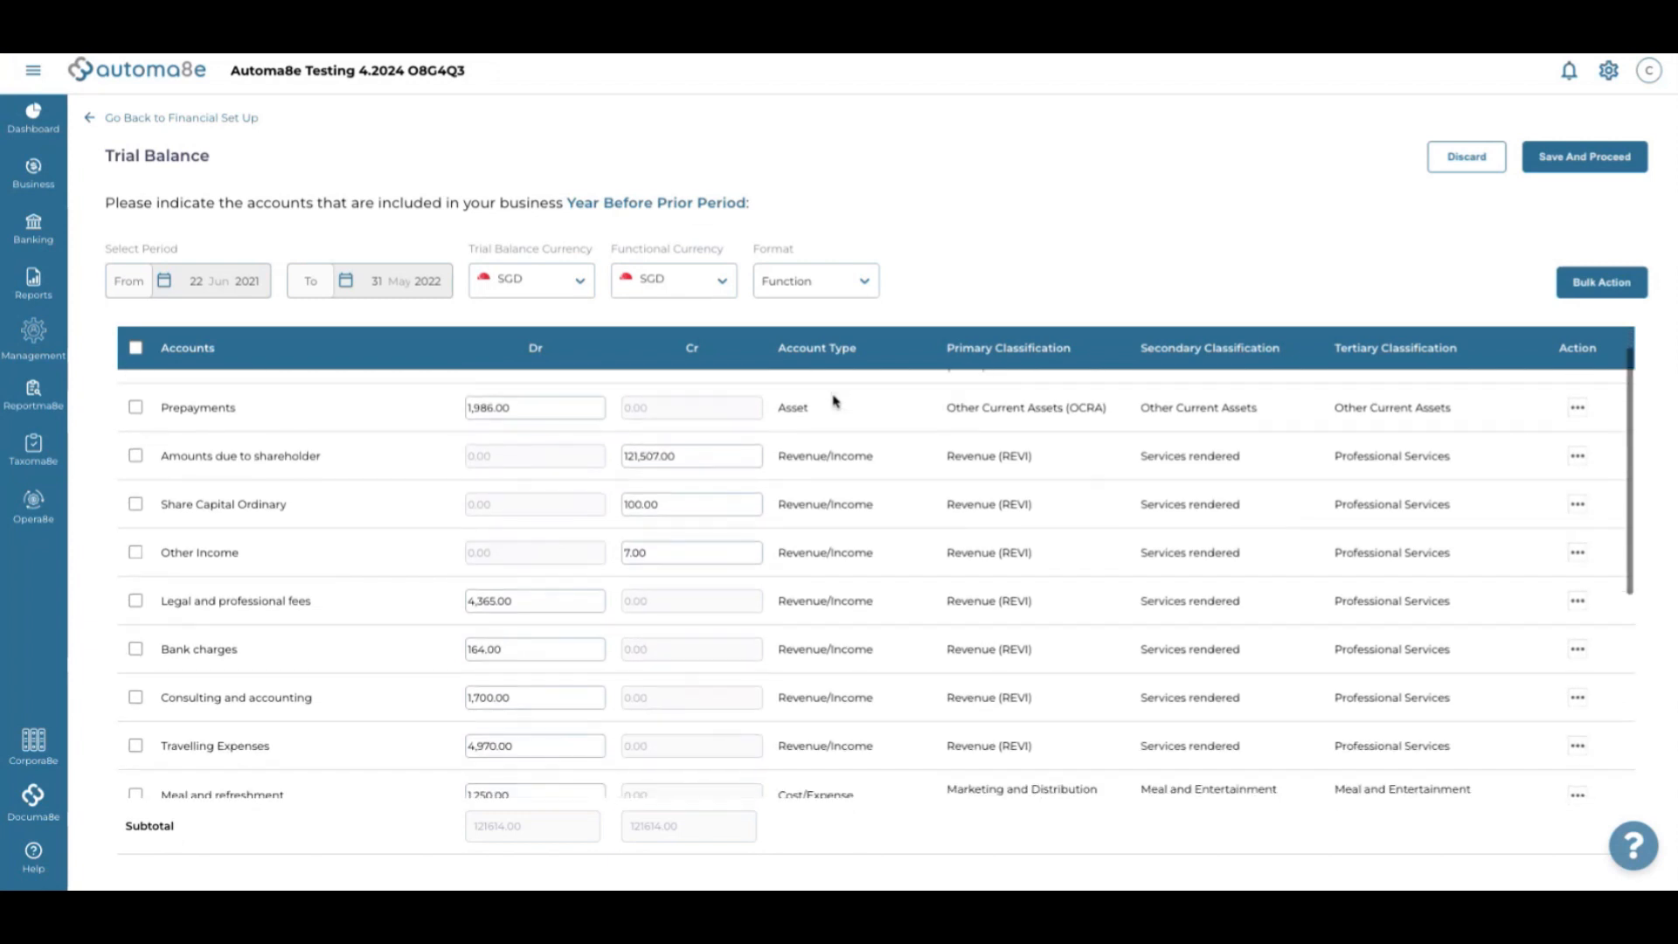
scroll(833, 401, "up", 1)
scroll(833, 401, "down", 1)
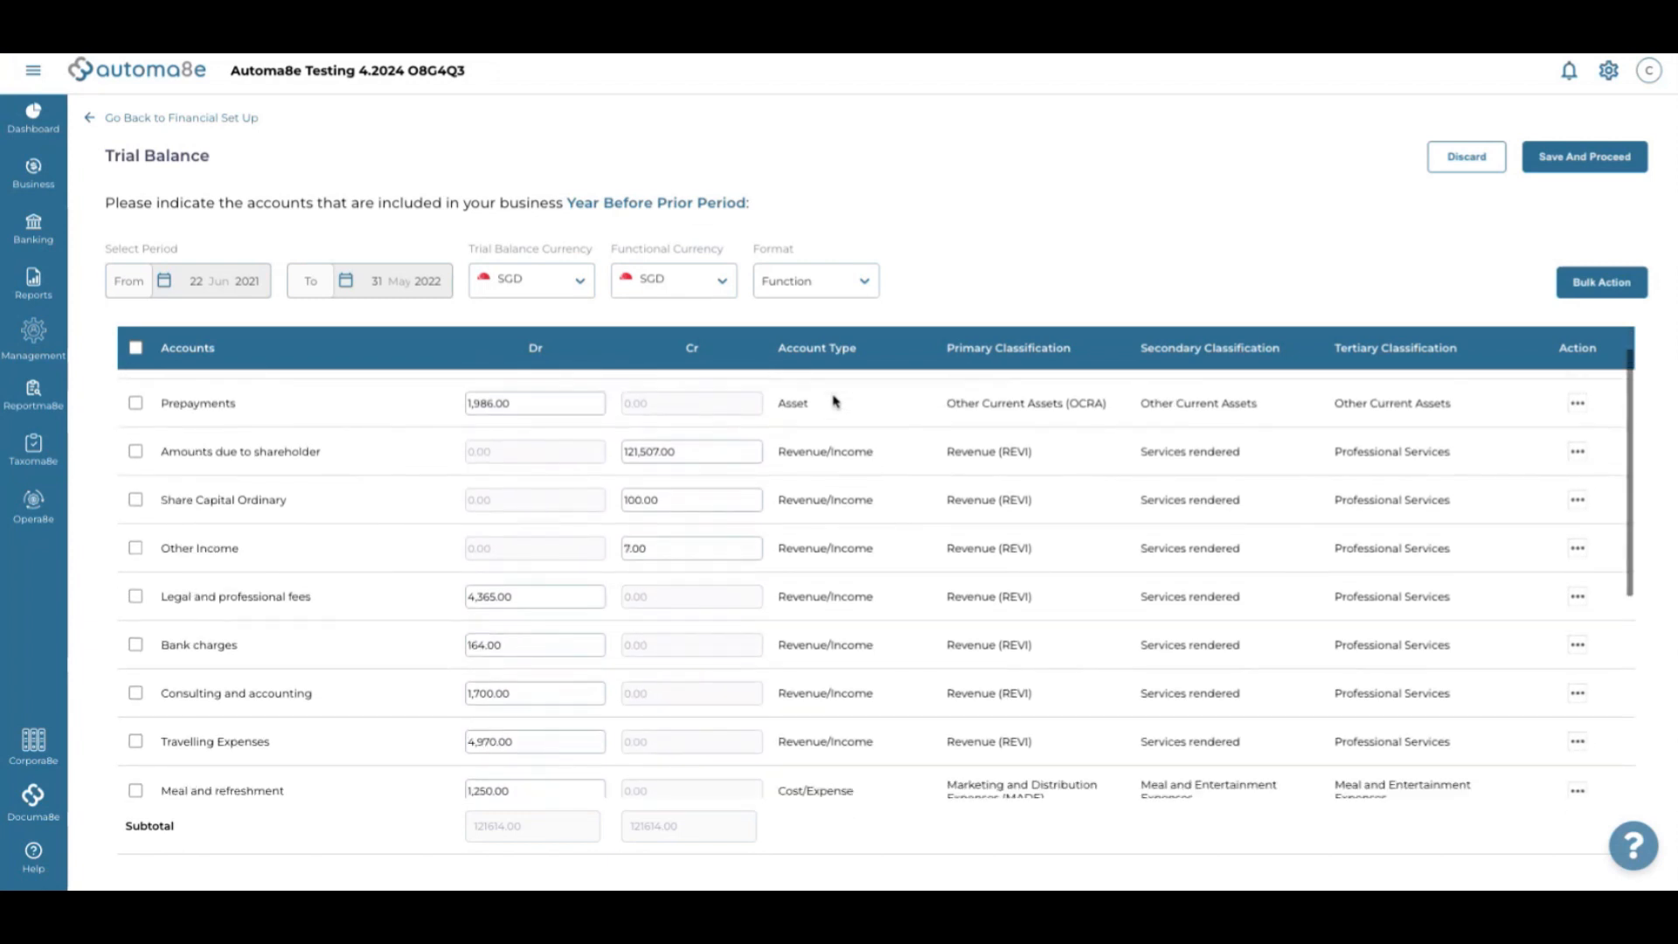
left_click(819, 459)
left_click(732, 133)
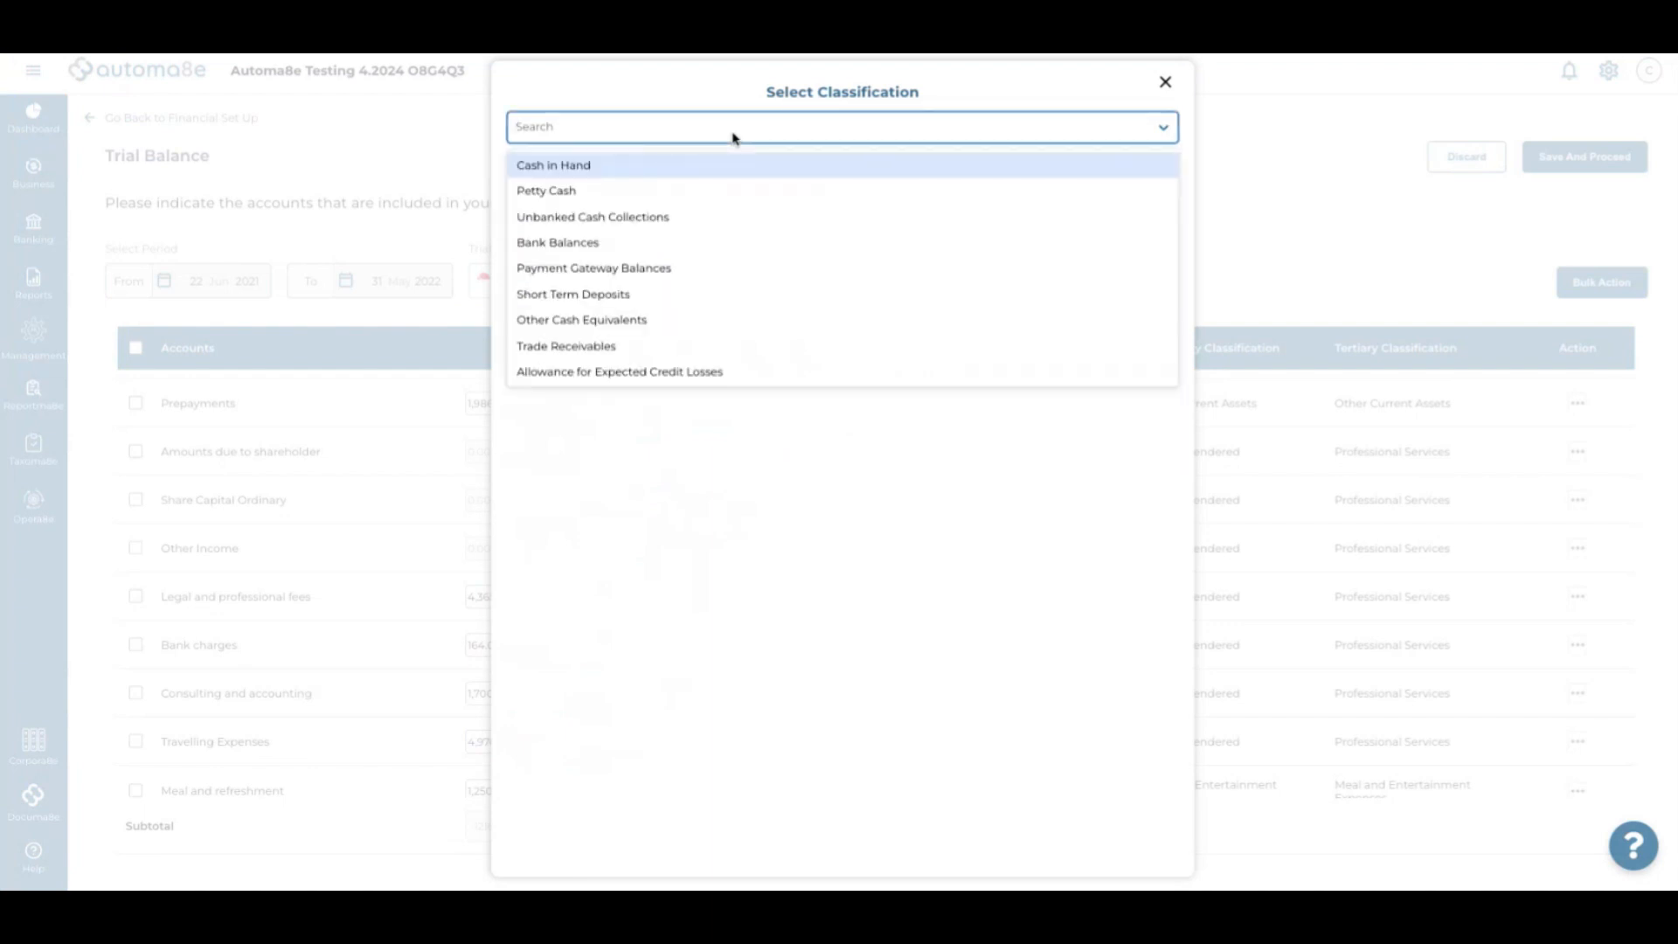
type("dividend")
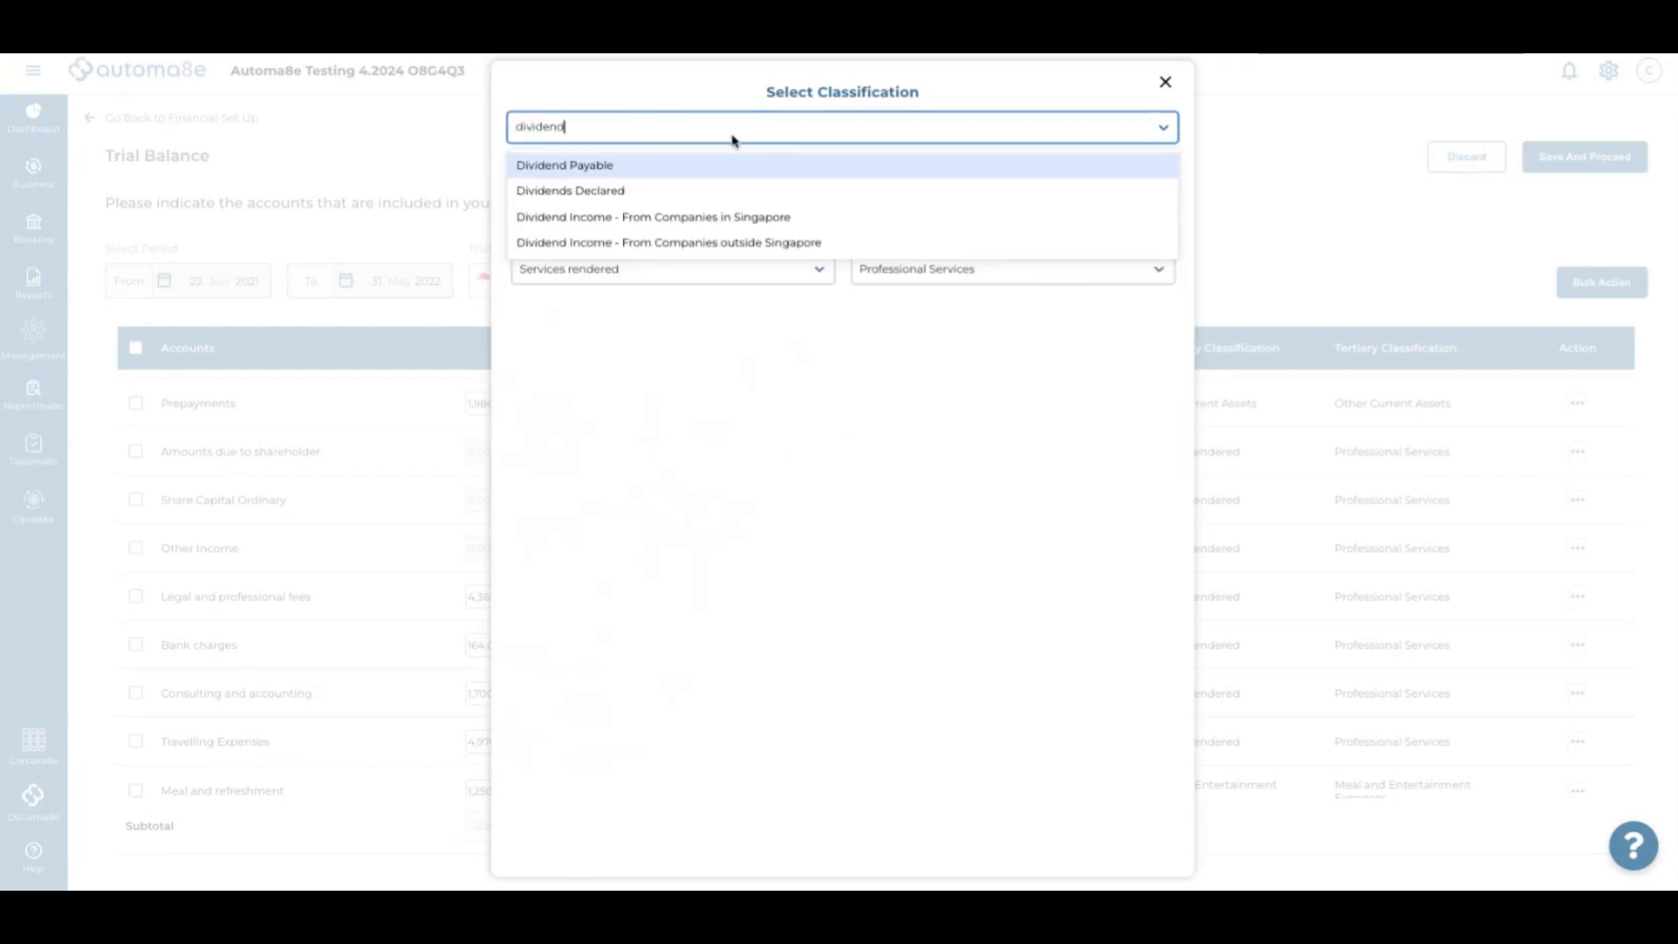
left_click(716, 166)
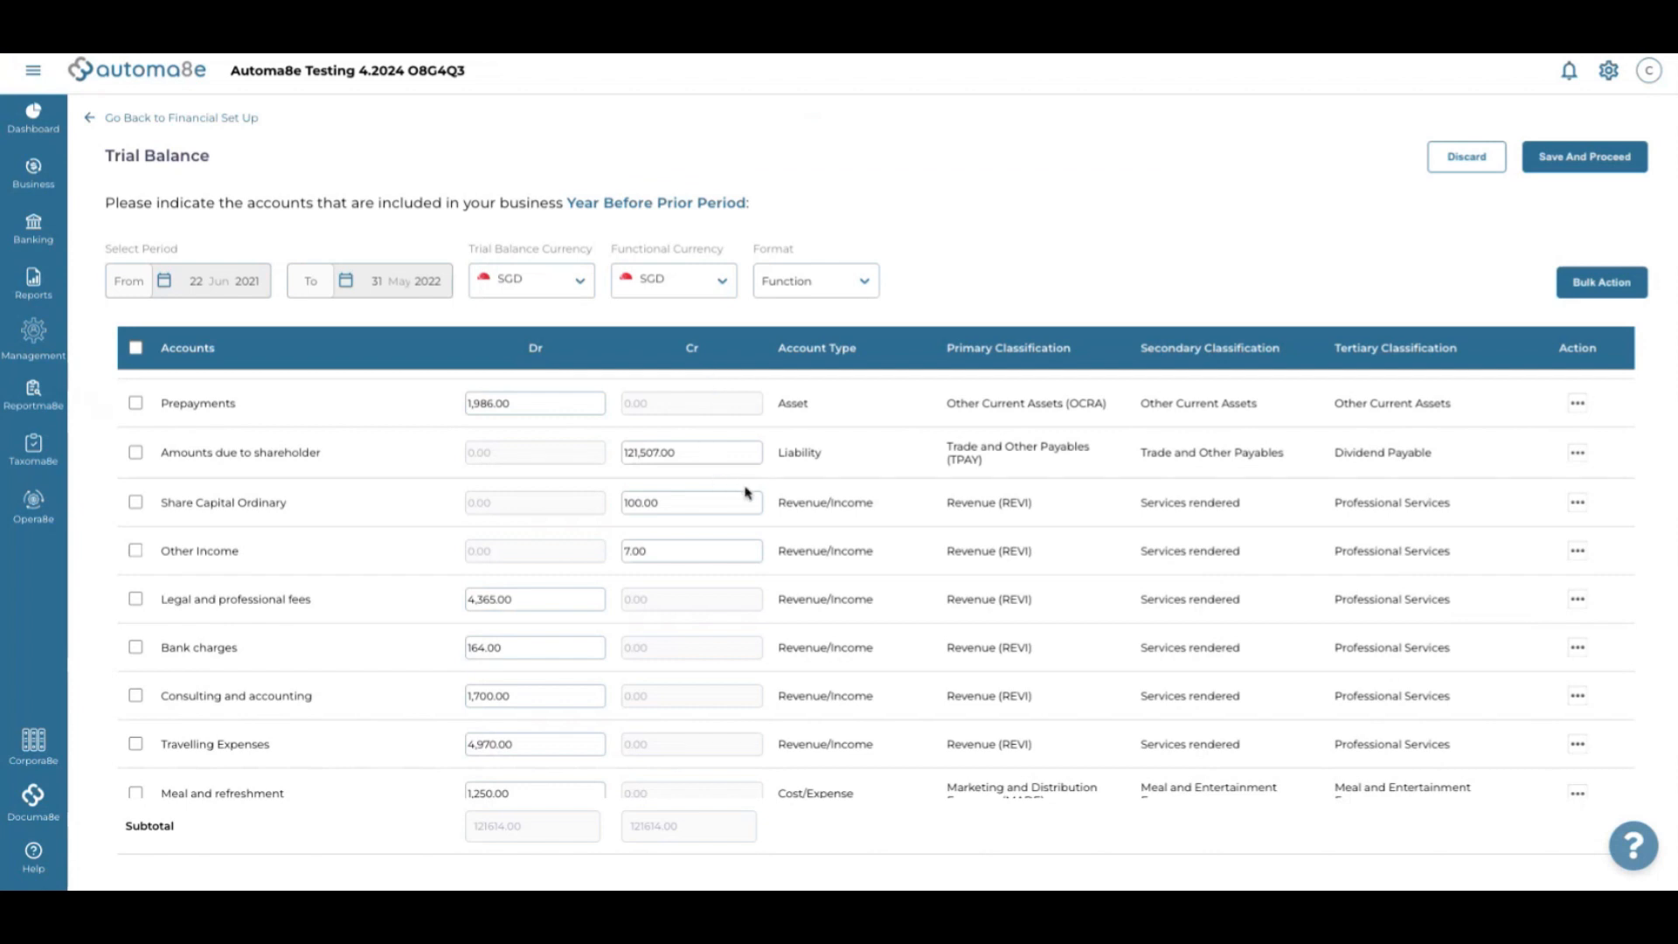
scroll(748, 492, "up", 1)
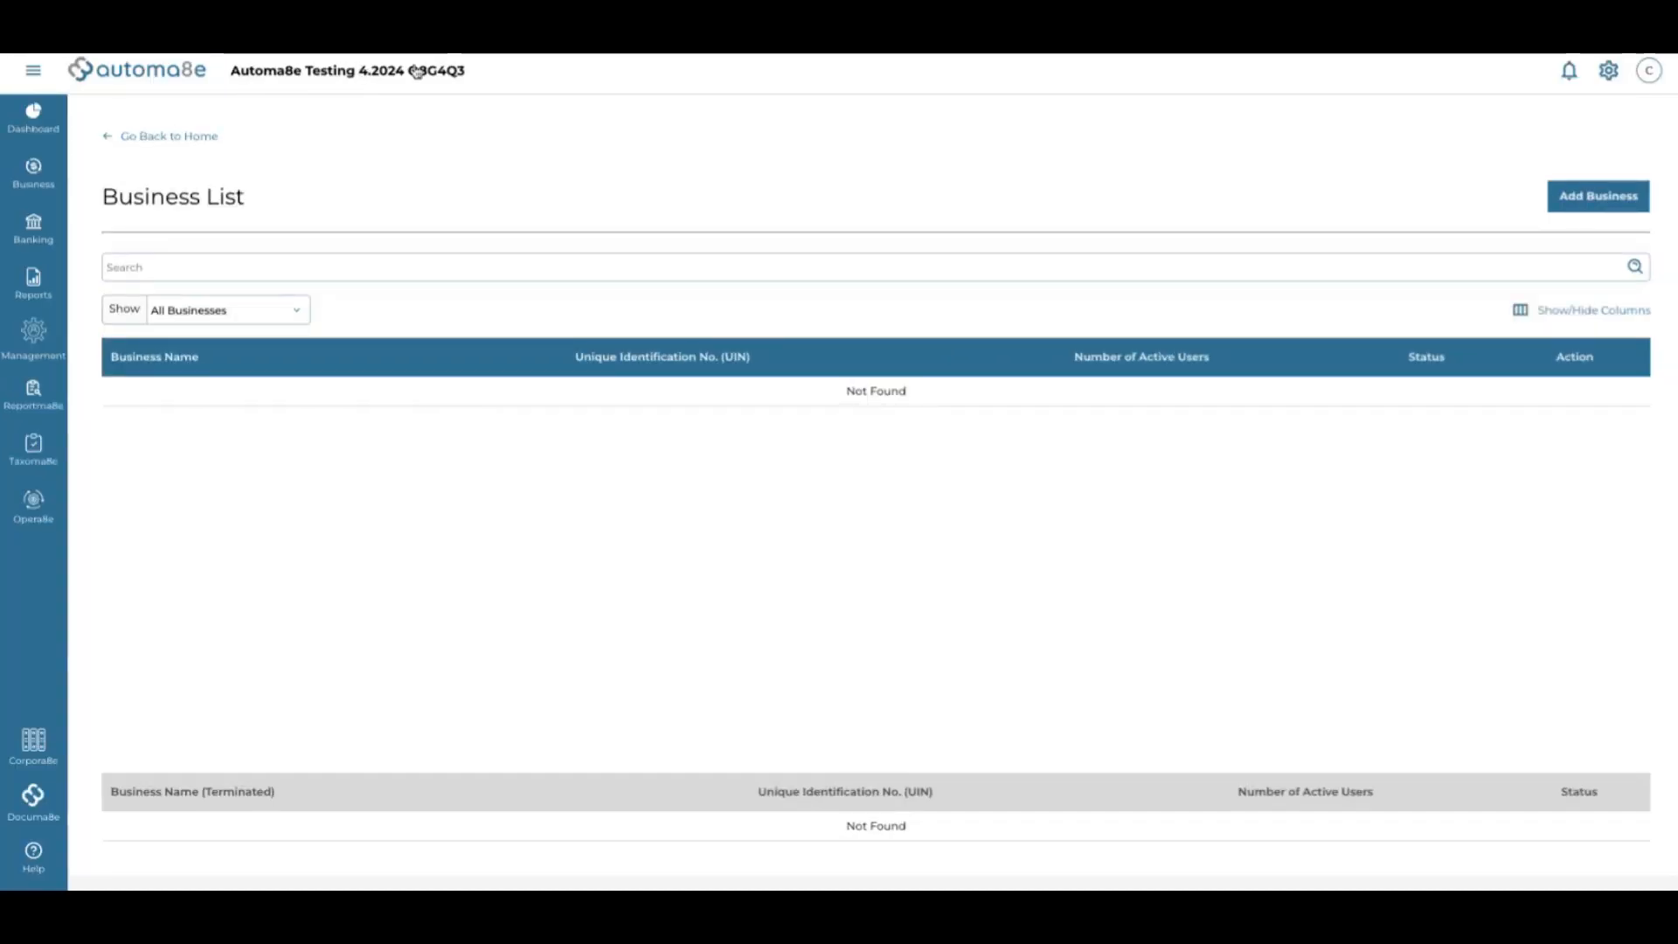
Open the Business Profile's financial years from settings, keeping the current business selected
left_click(1608, 71)
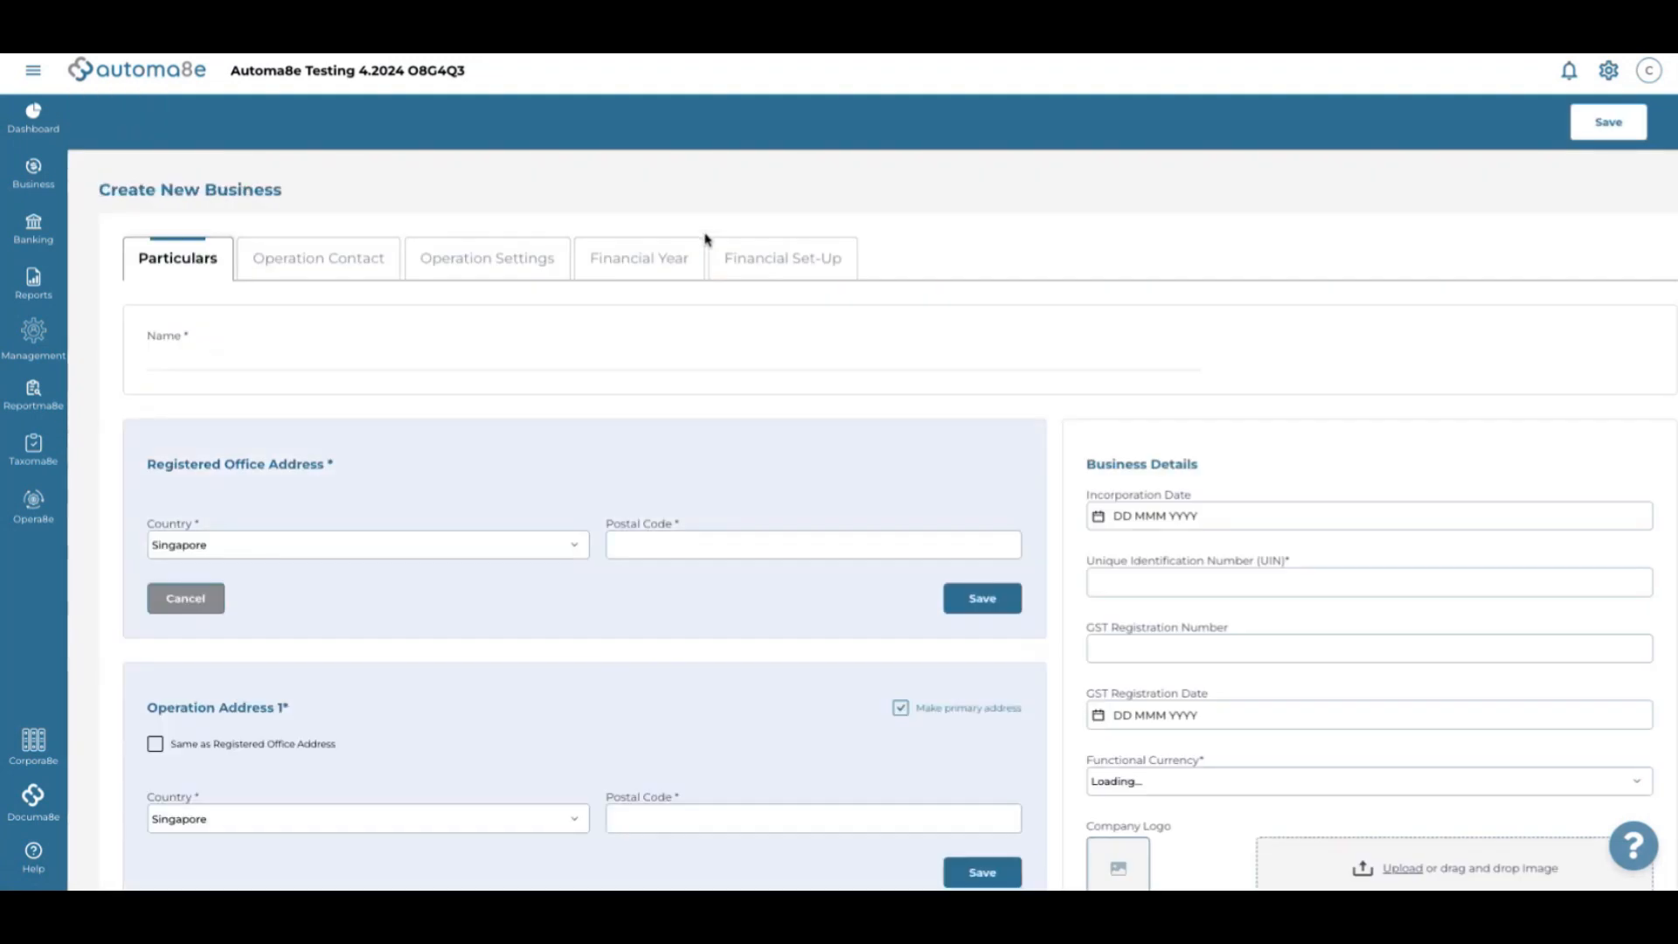
left_click(642, 259)
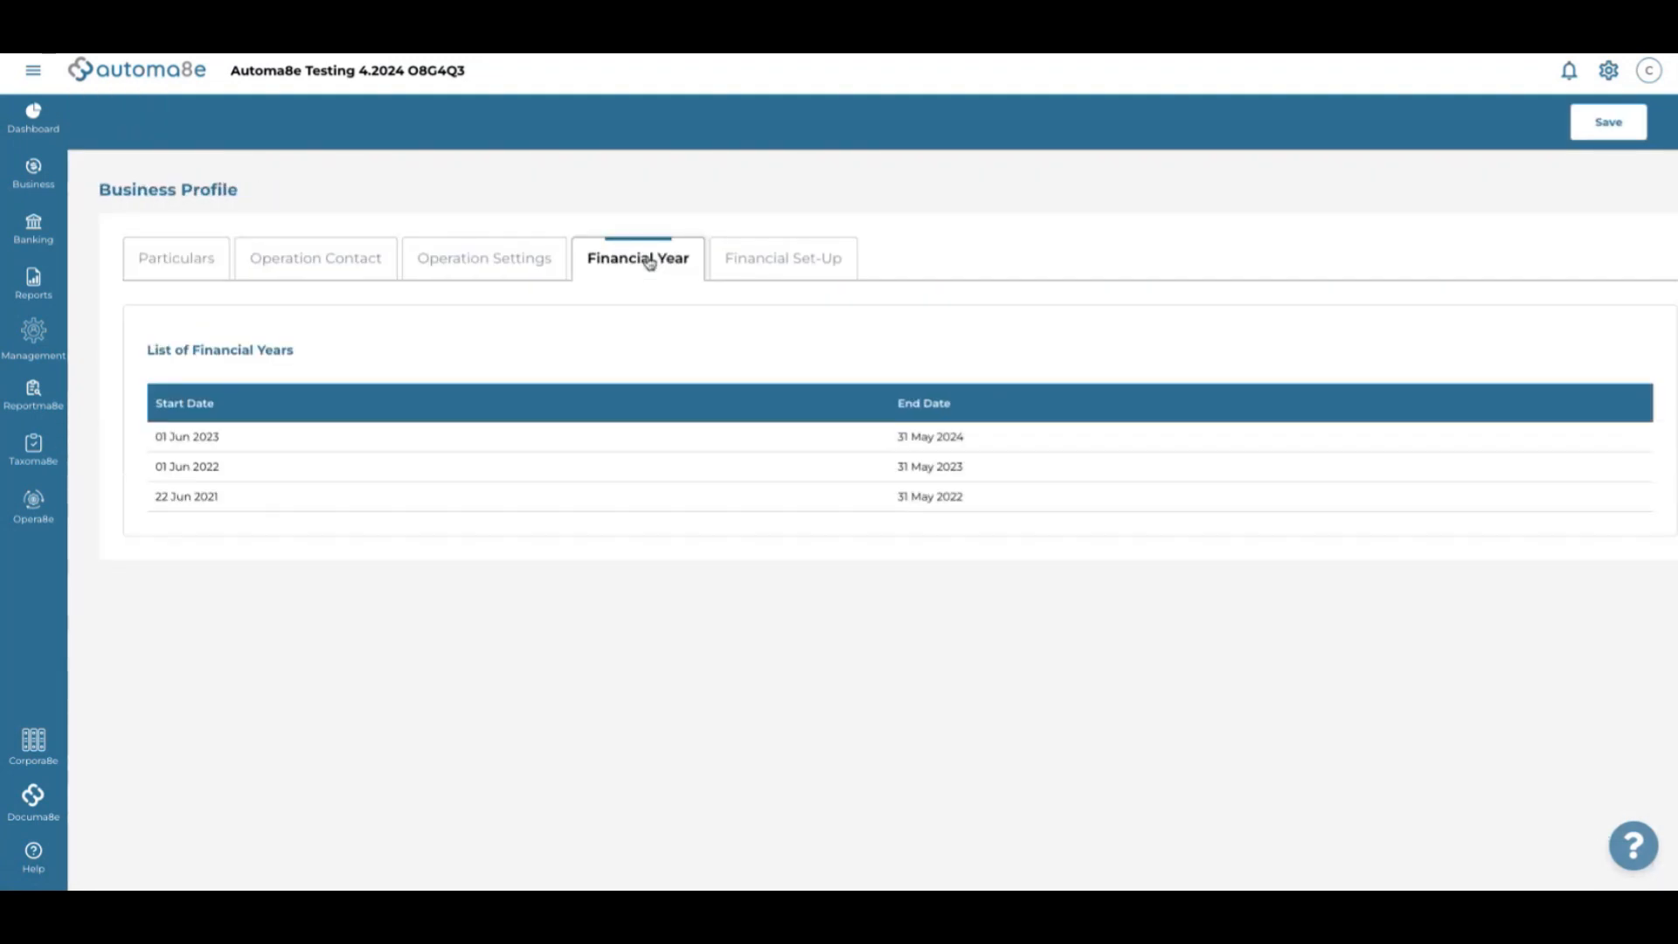
left_click(414, 73)
left_click(649, 174)
Highlight the 01 Jun 2022–31 May 2023 and 22 Jun 2021–31 May 2022 financial years
left_click_drag(156, 438, 260, 444)
left_click_drag(158, 462, 836, 492)
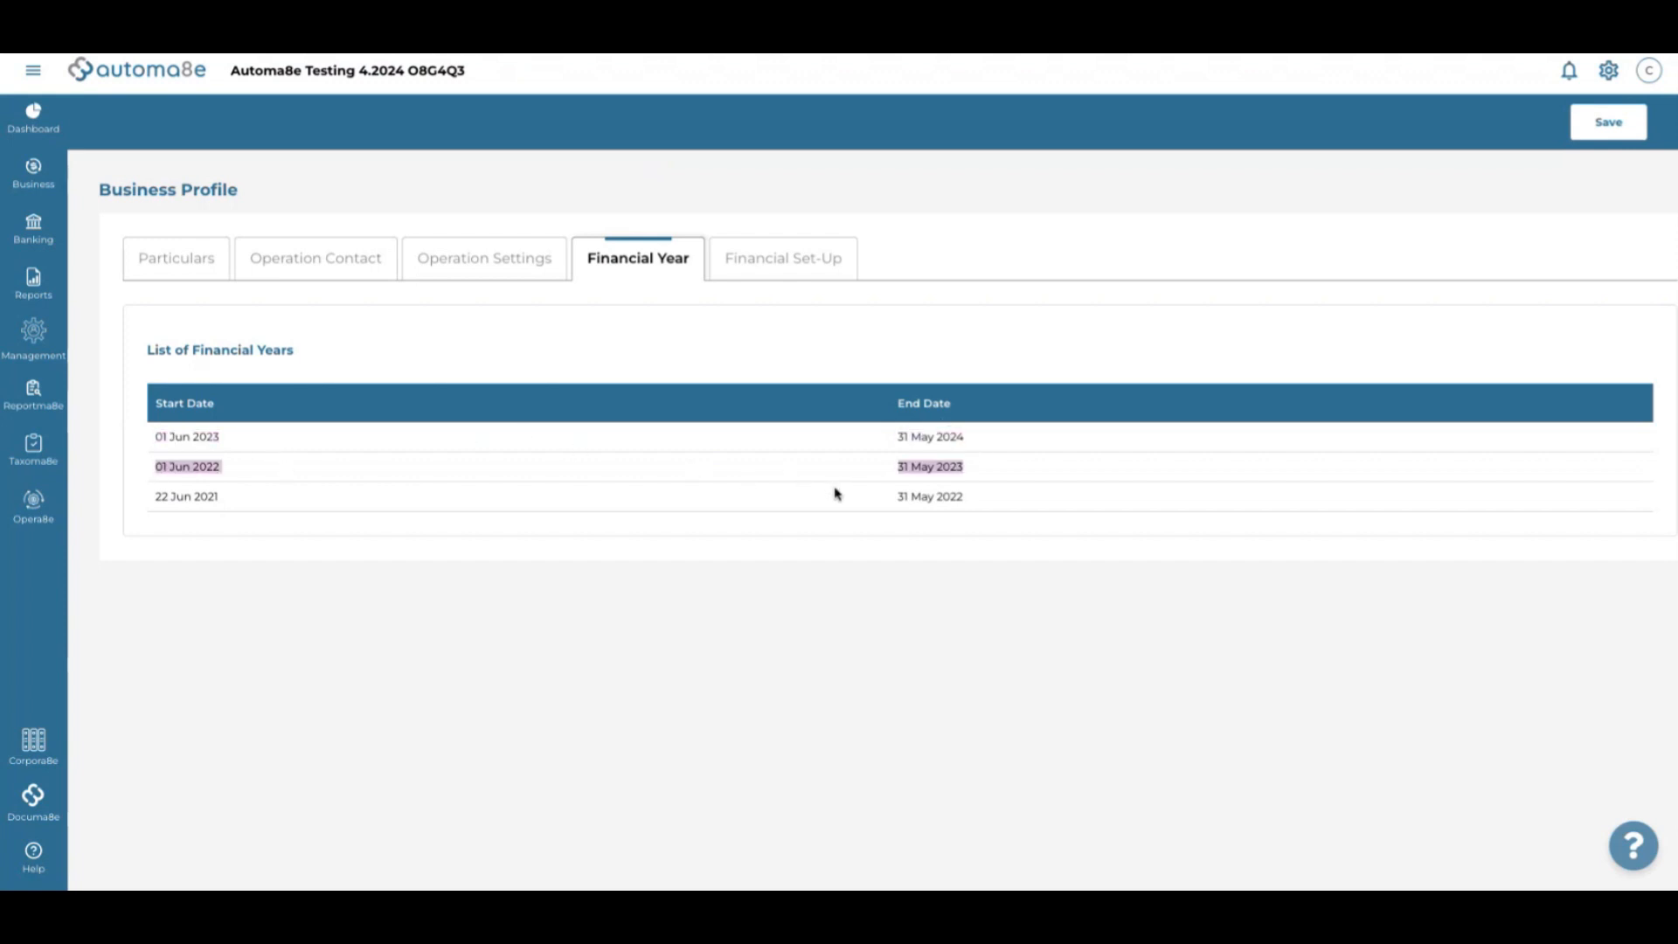
left_click(195, 582)
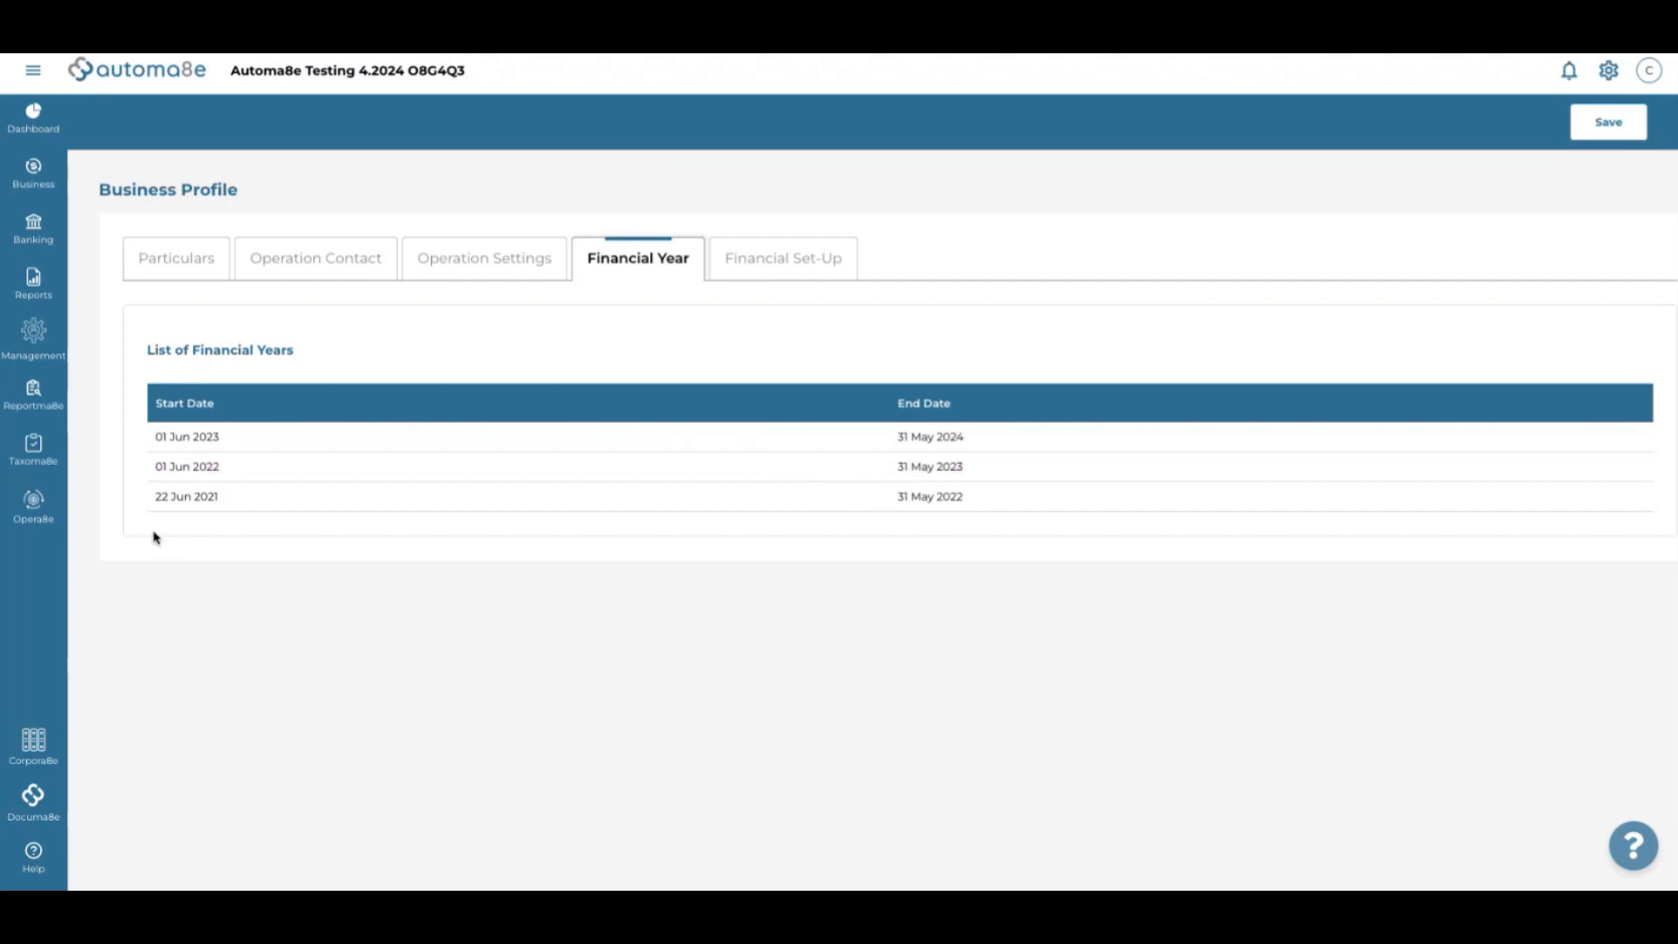
left_click_drag(149, 495, 367, 165)
Classify Share Capital Ordinary as Paid Up Capital - Ordinary Shares
left_click(390, 167)
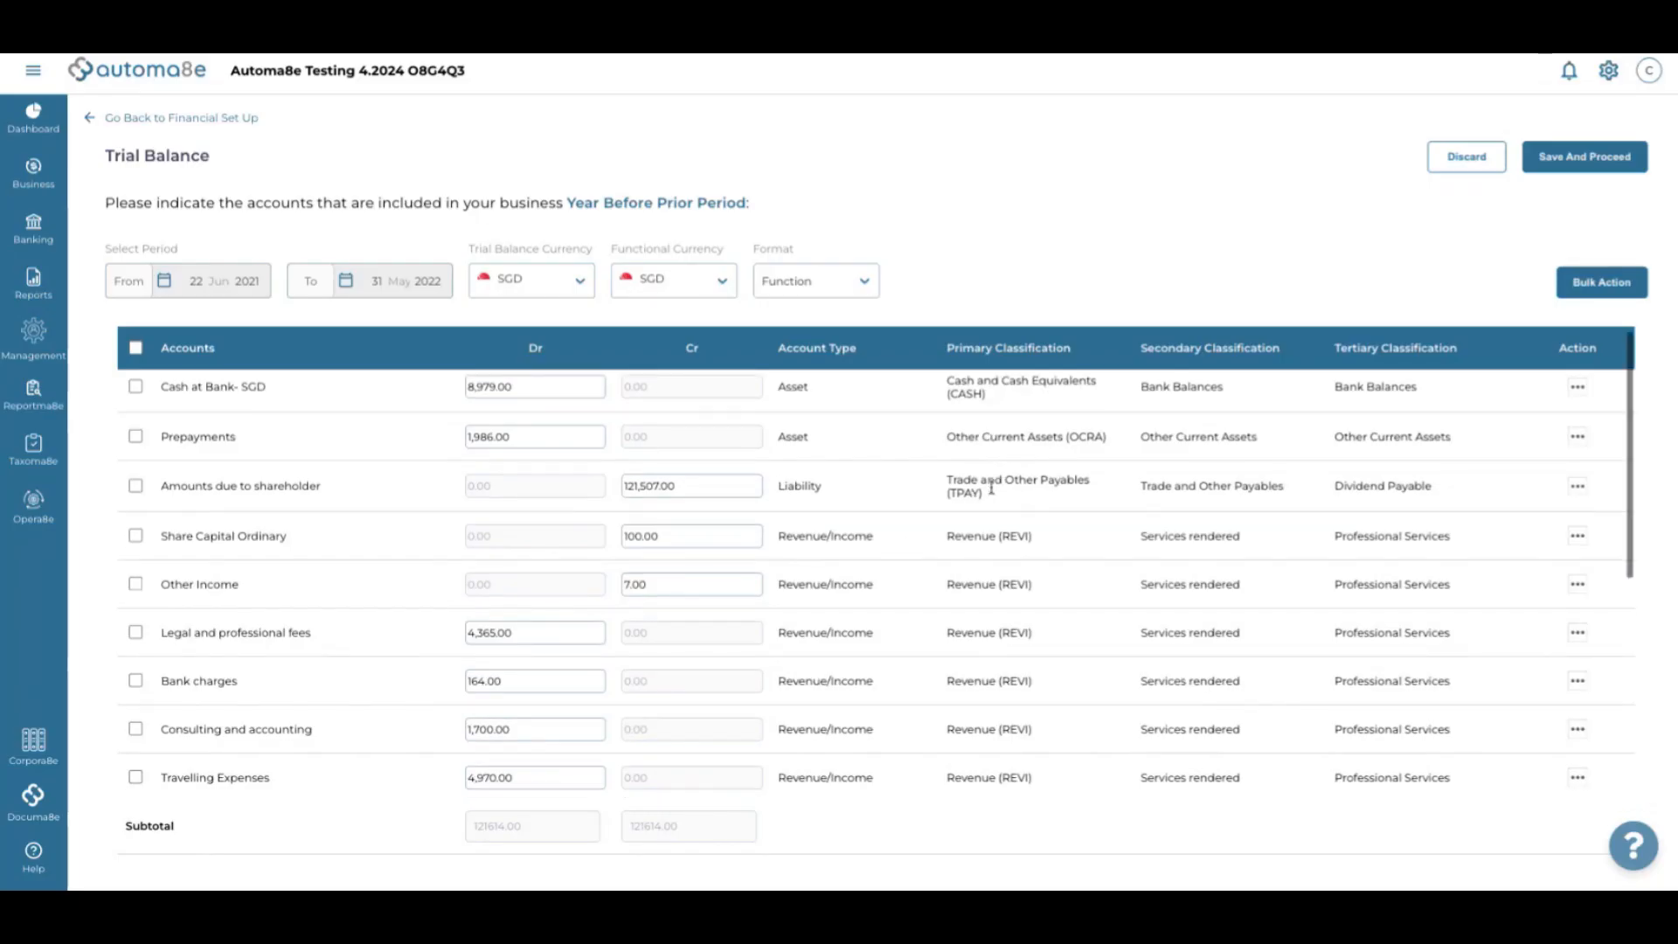
scroll(991, 487, "down", 2)
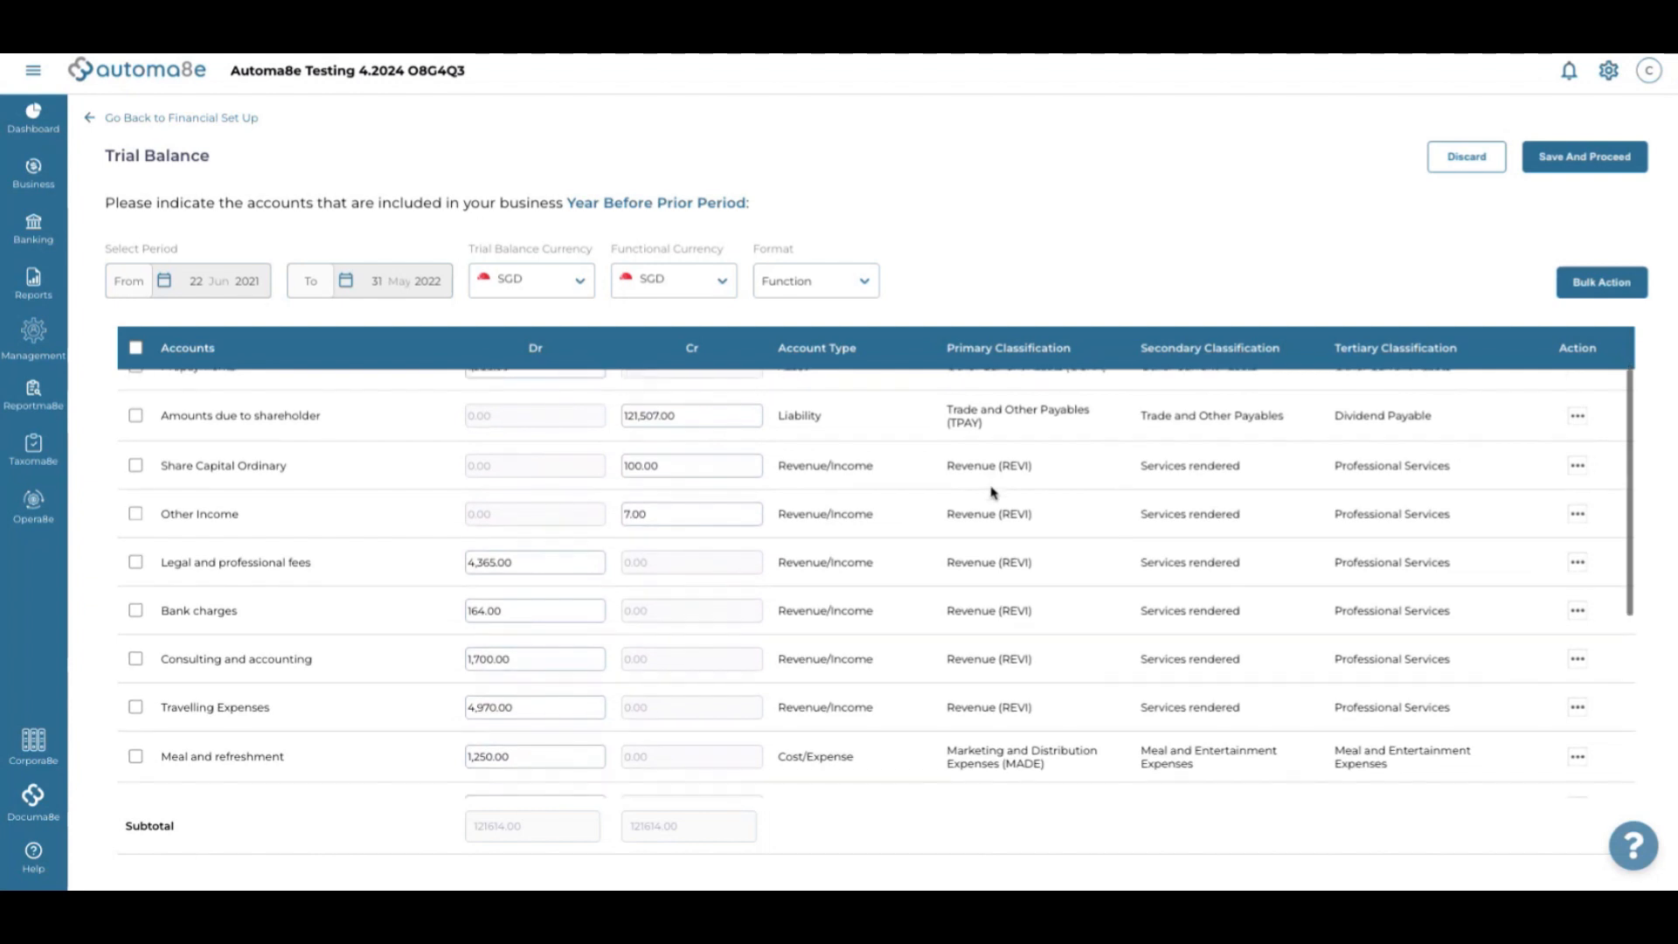
scroll(822, 520, "down", 1)
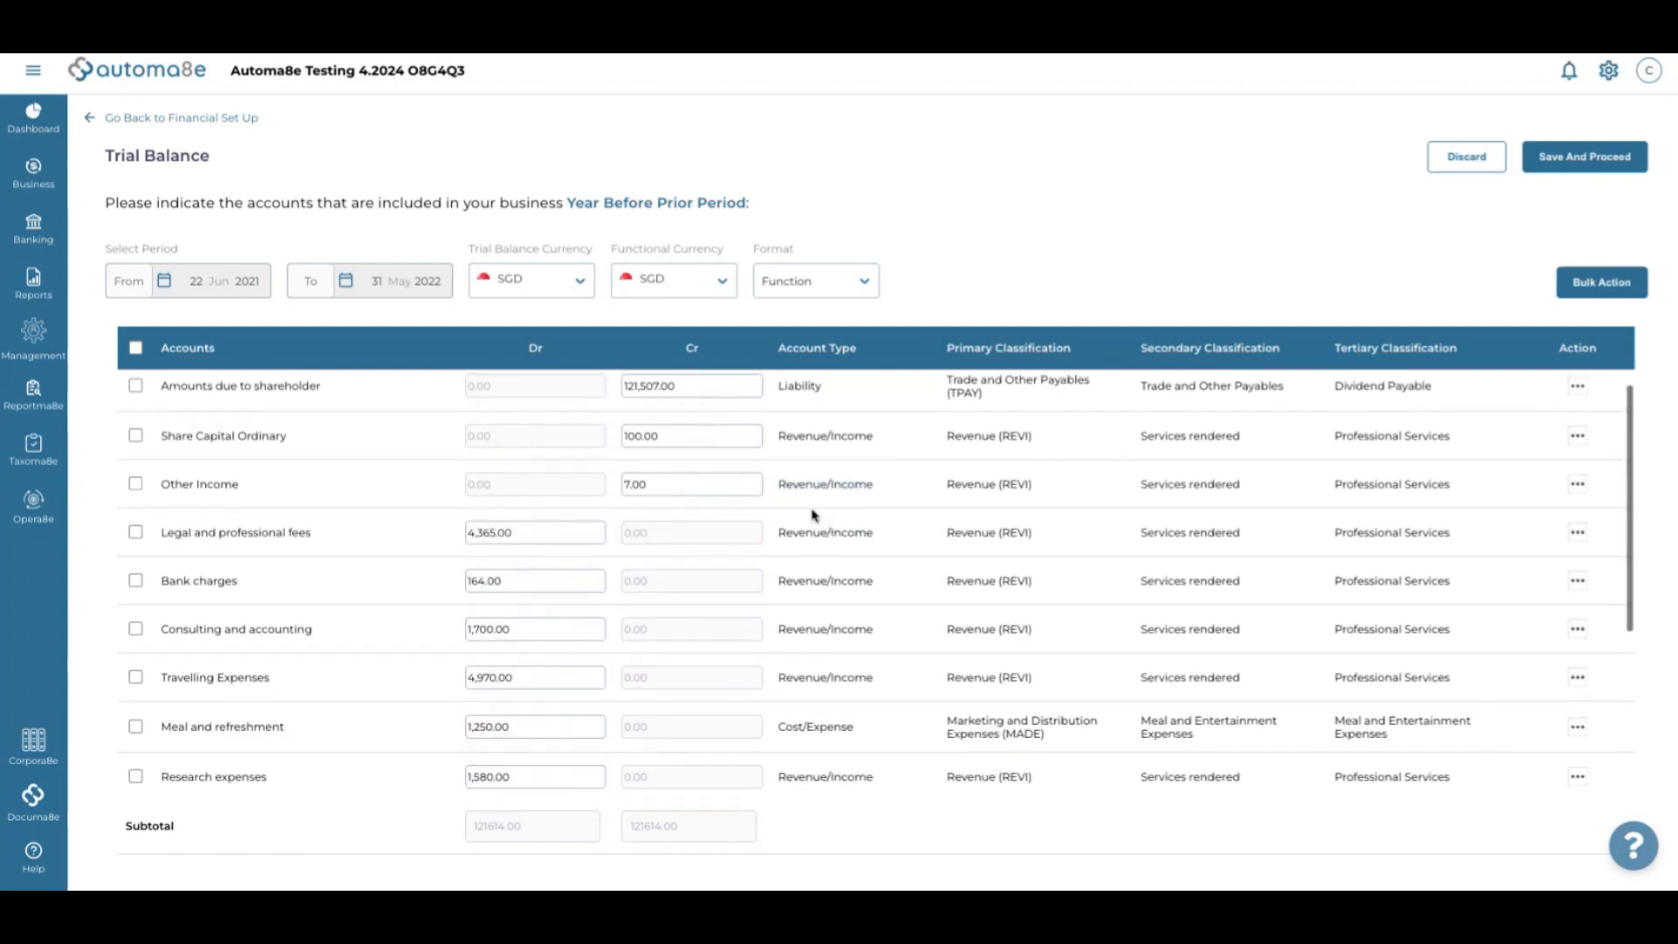
left_click(824, 437)
left_click(643, 123)
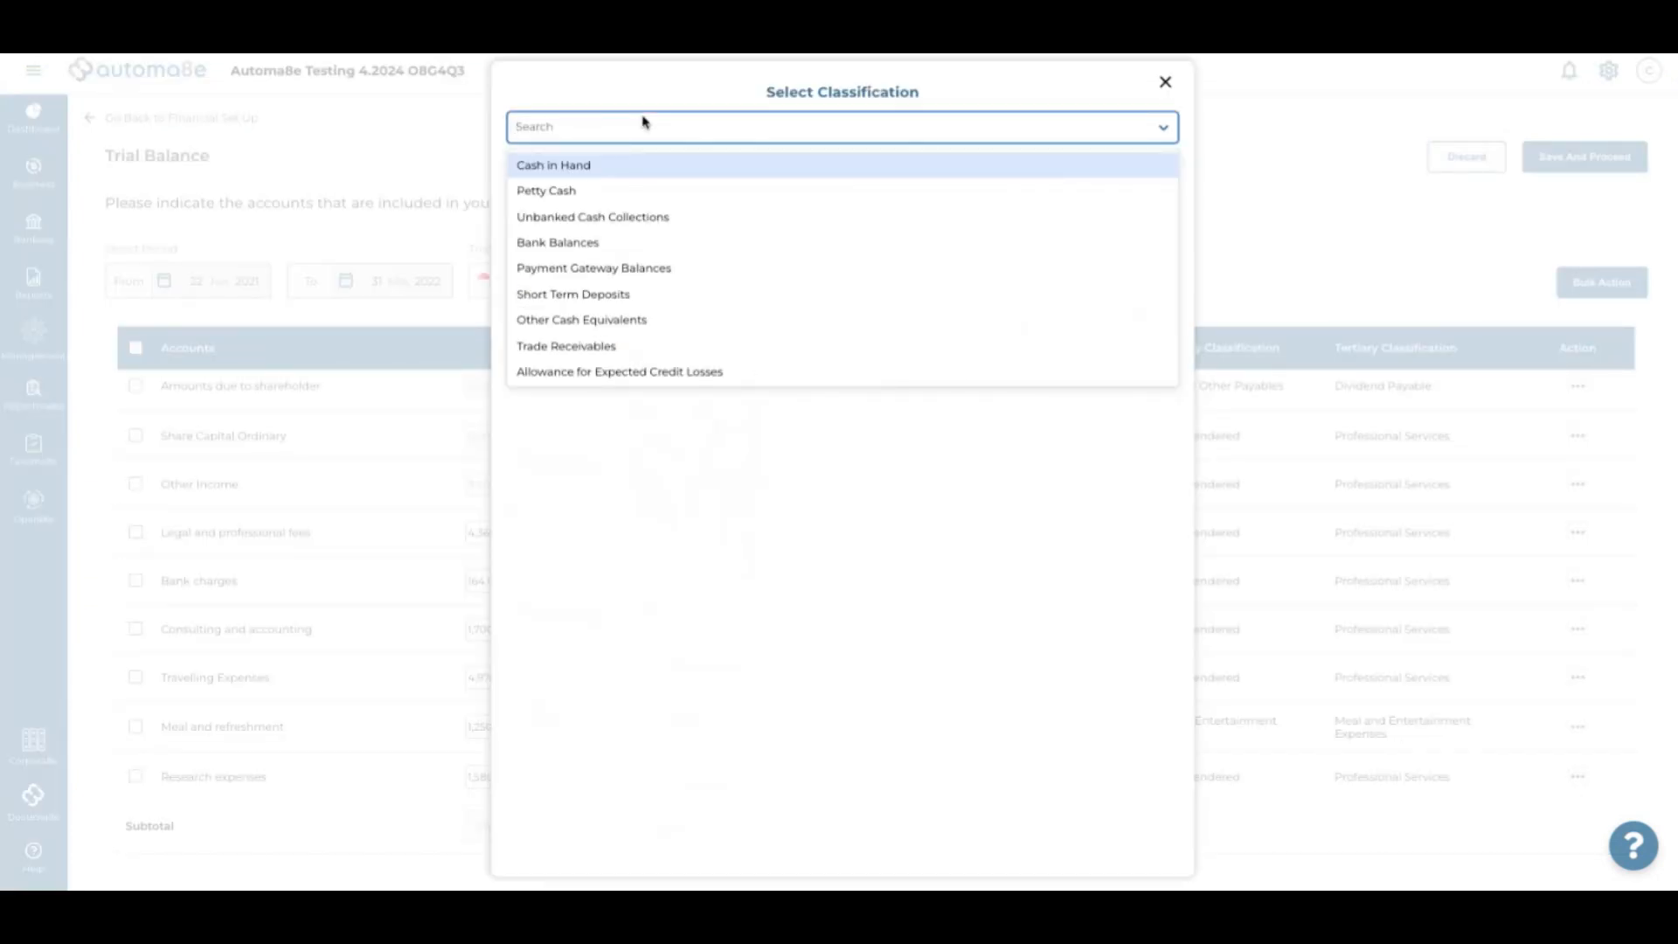
type("ordinary")
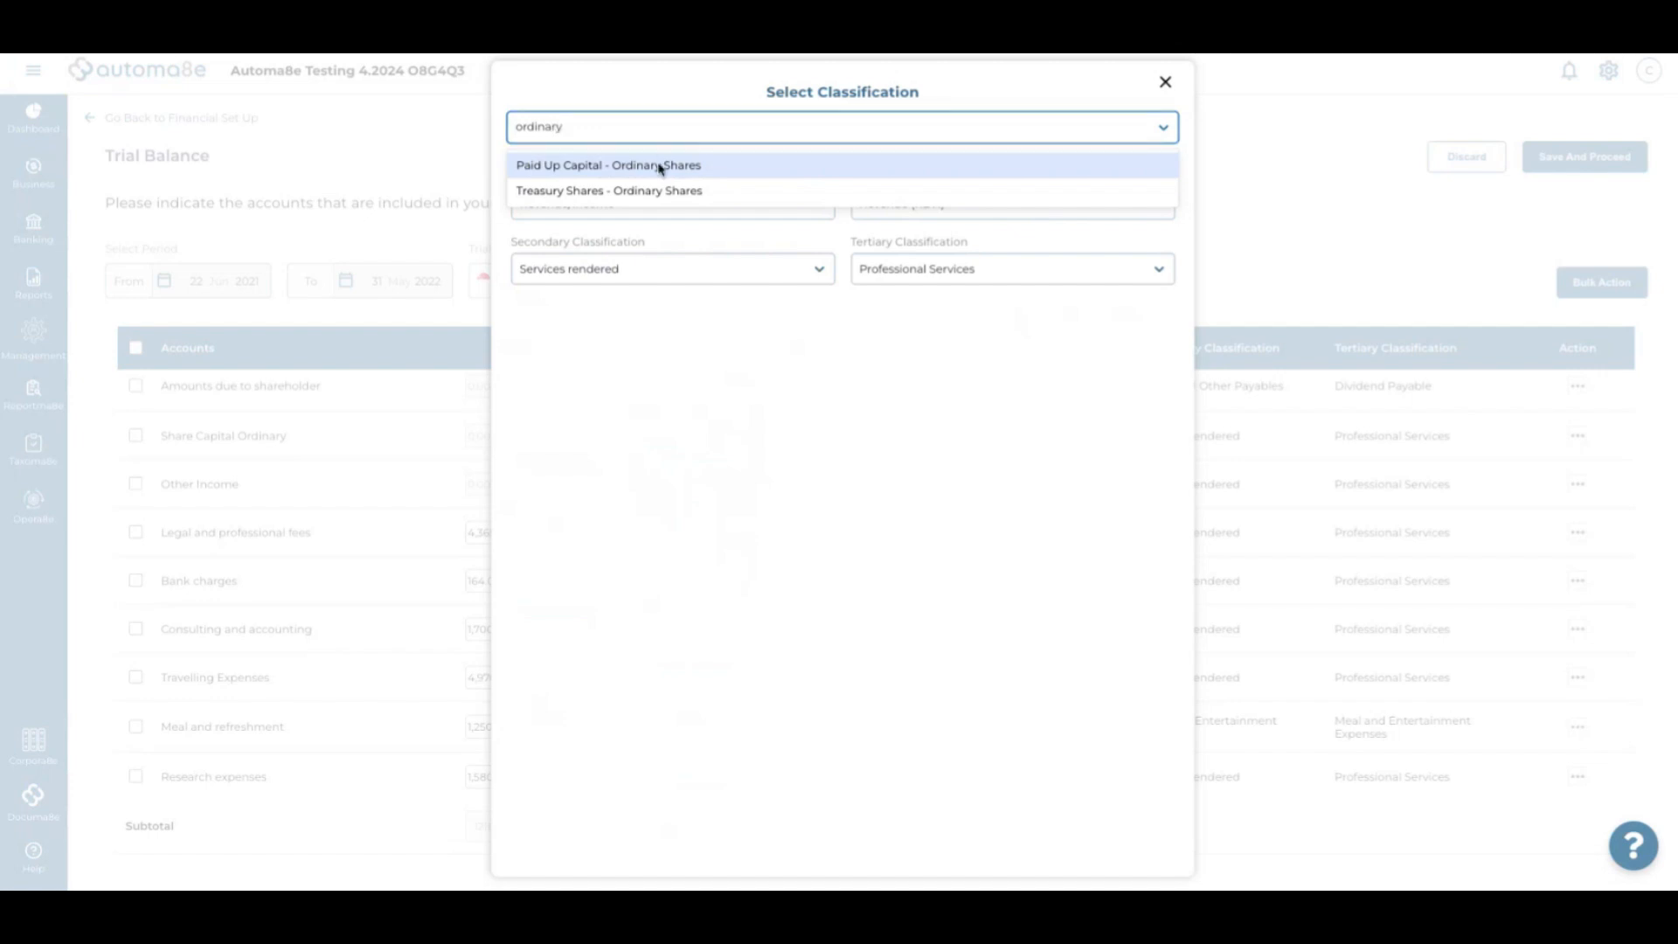
left_click(660, 166)
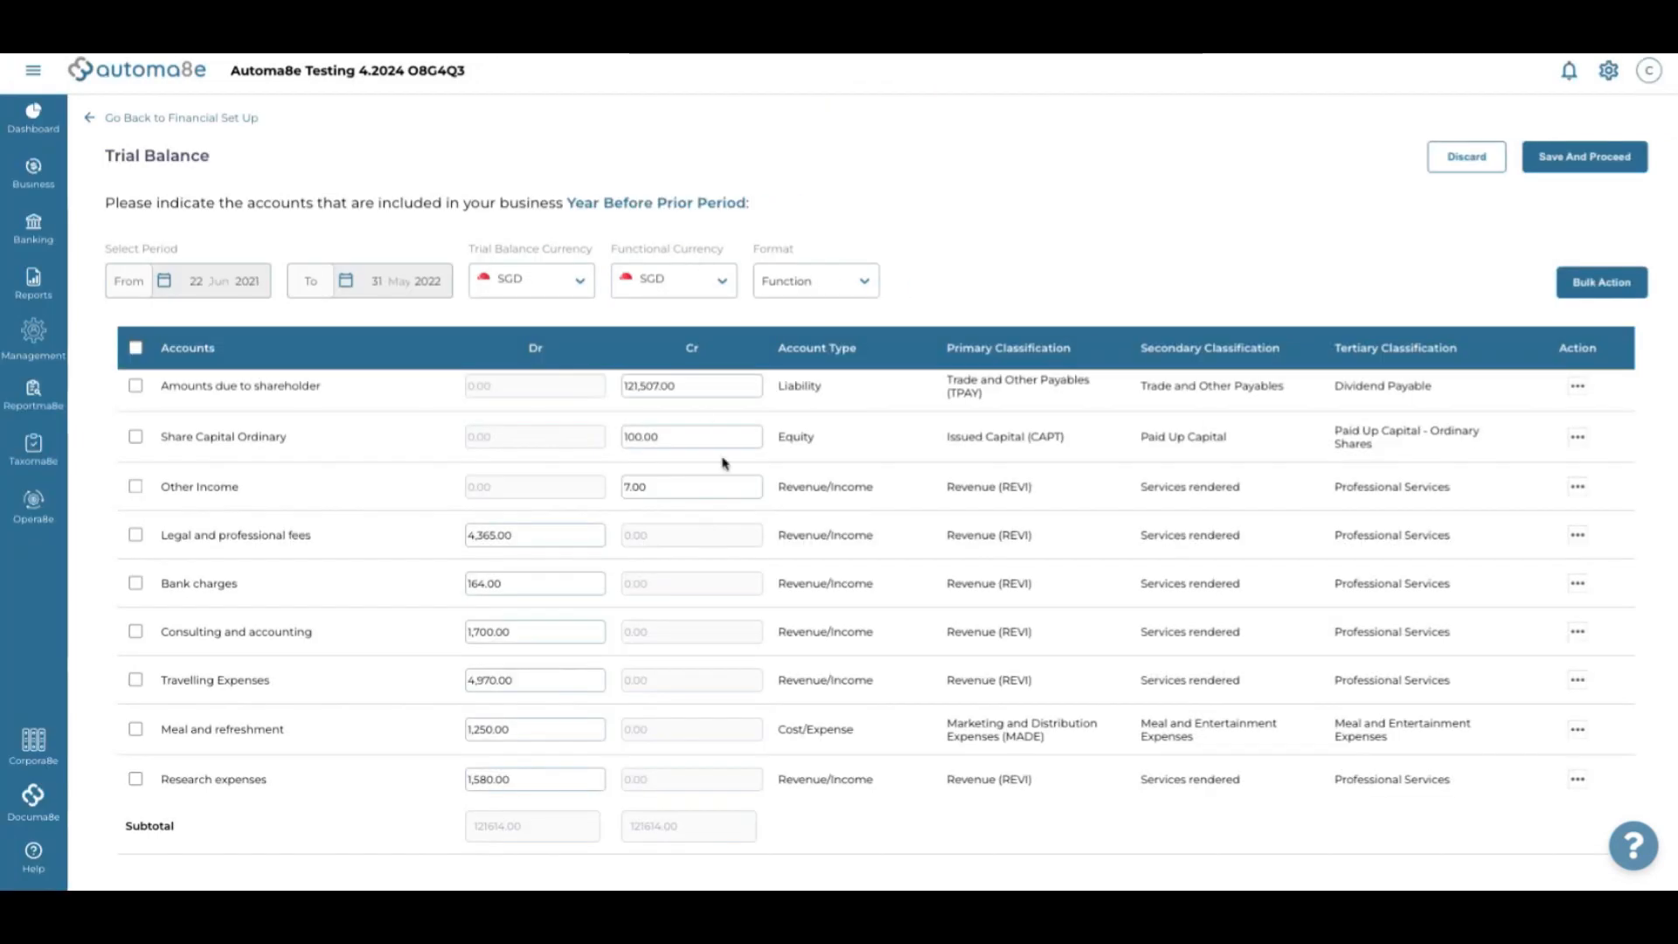
Classify the Other Income account as Other Income
scroll(722, 463, "down", 1)
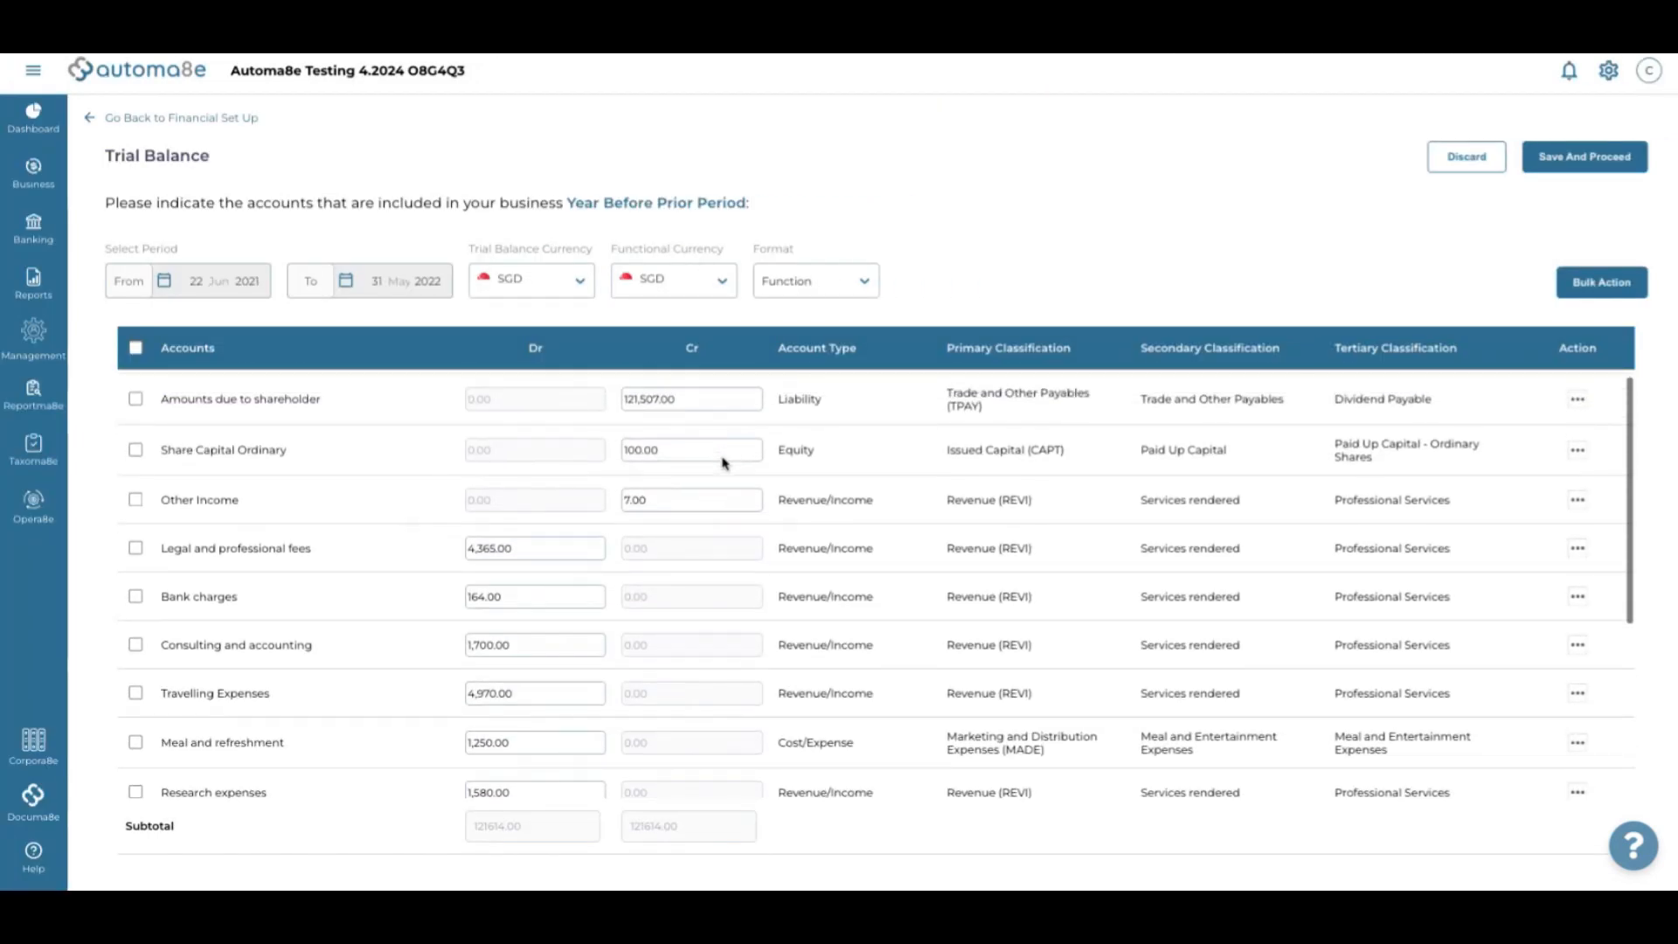
scroll(722, 458, "up", 1)
scroll(722, 458, "down", 2)
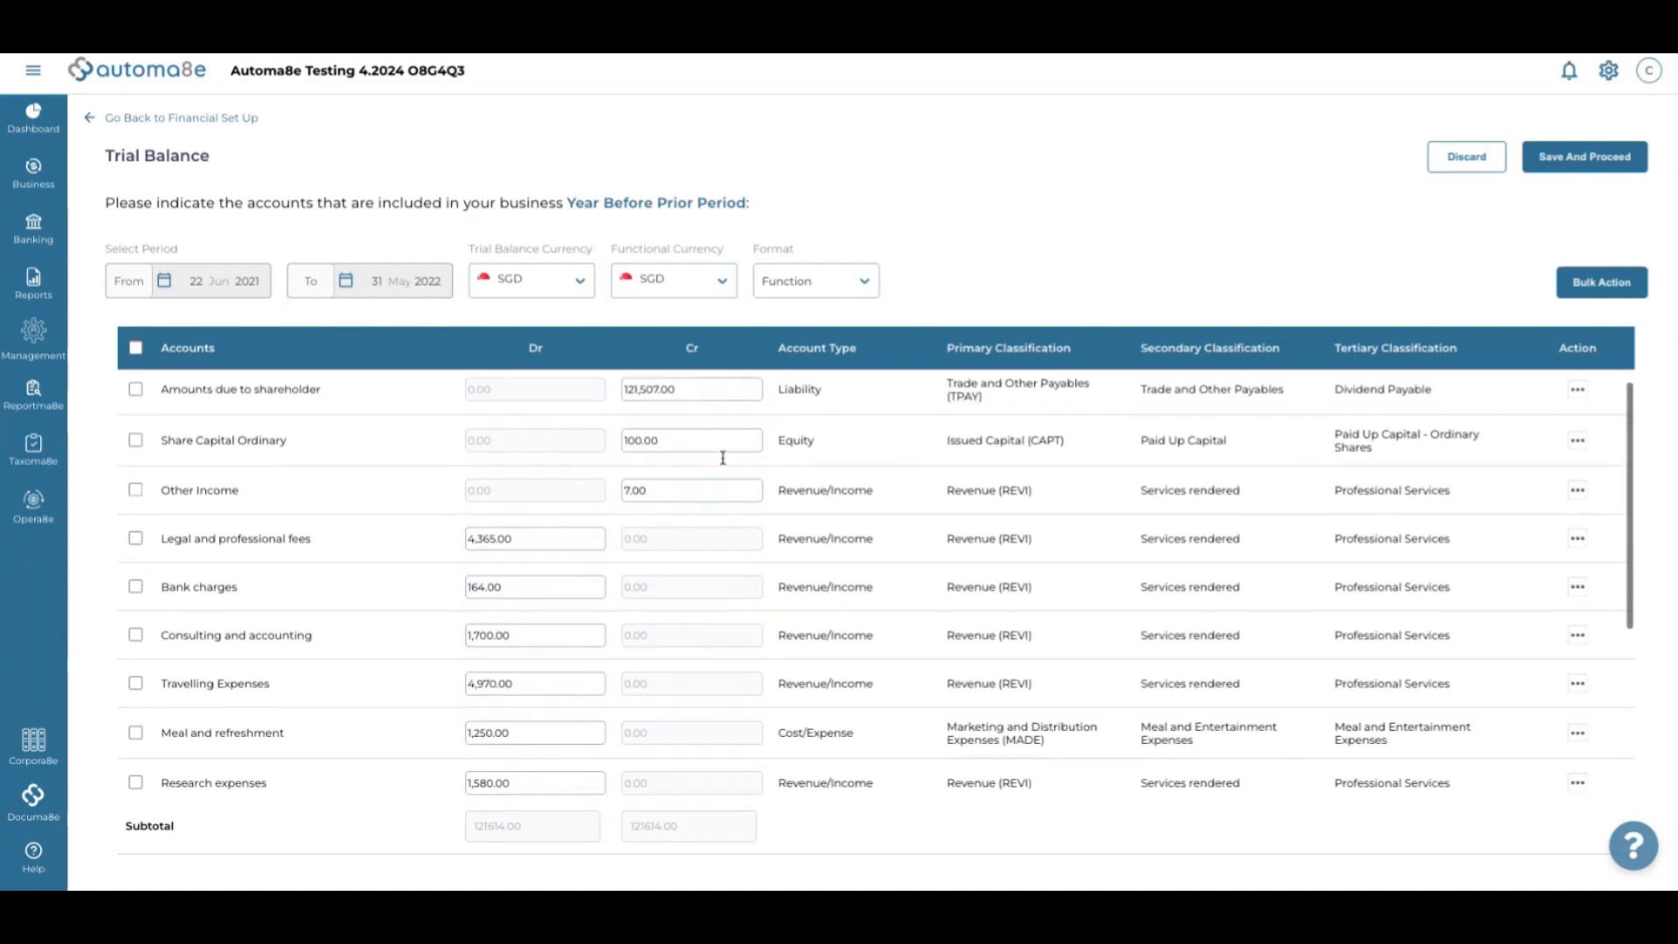
scroll(723, 458, "down", 3)
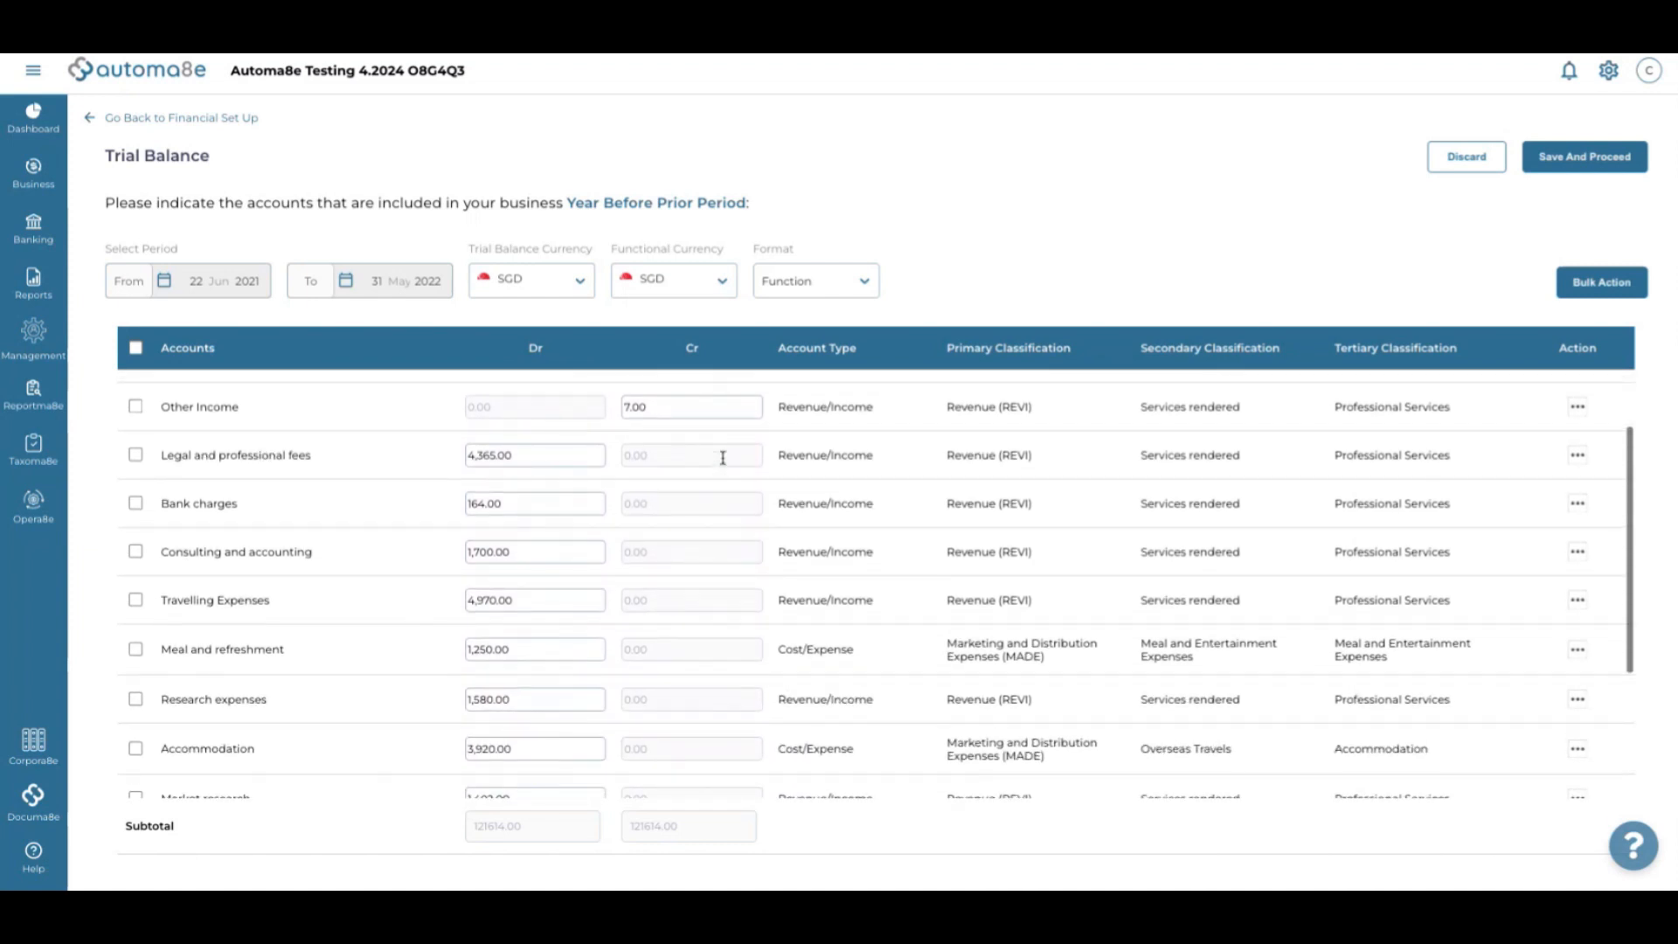
left_click(821, 409)
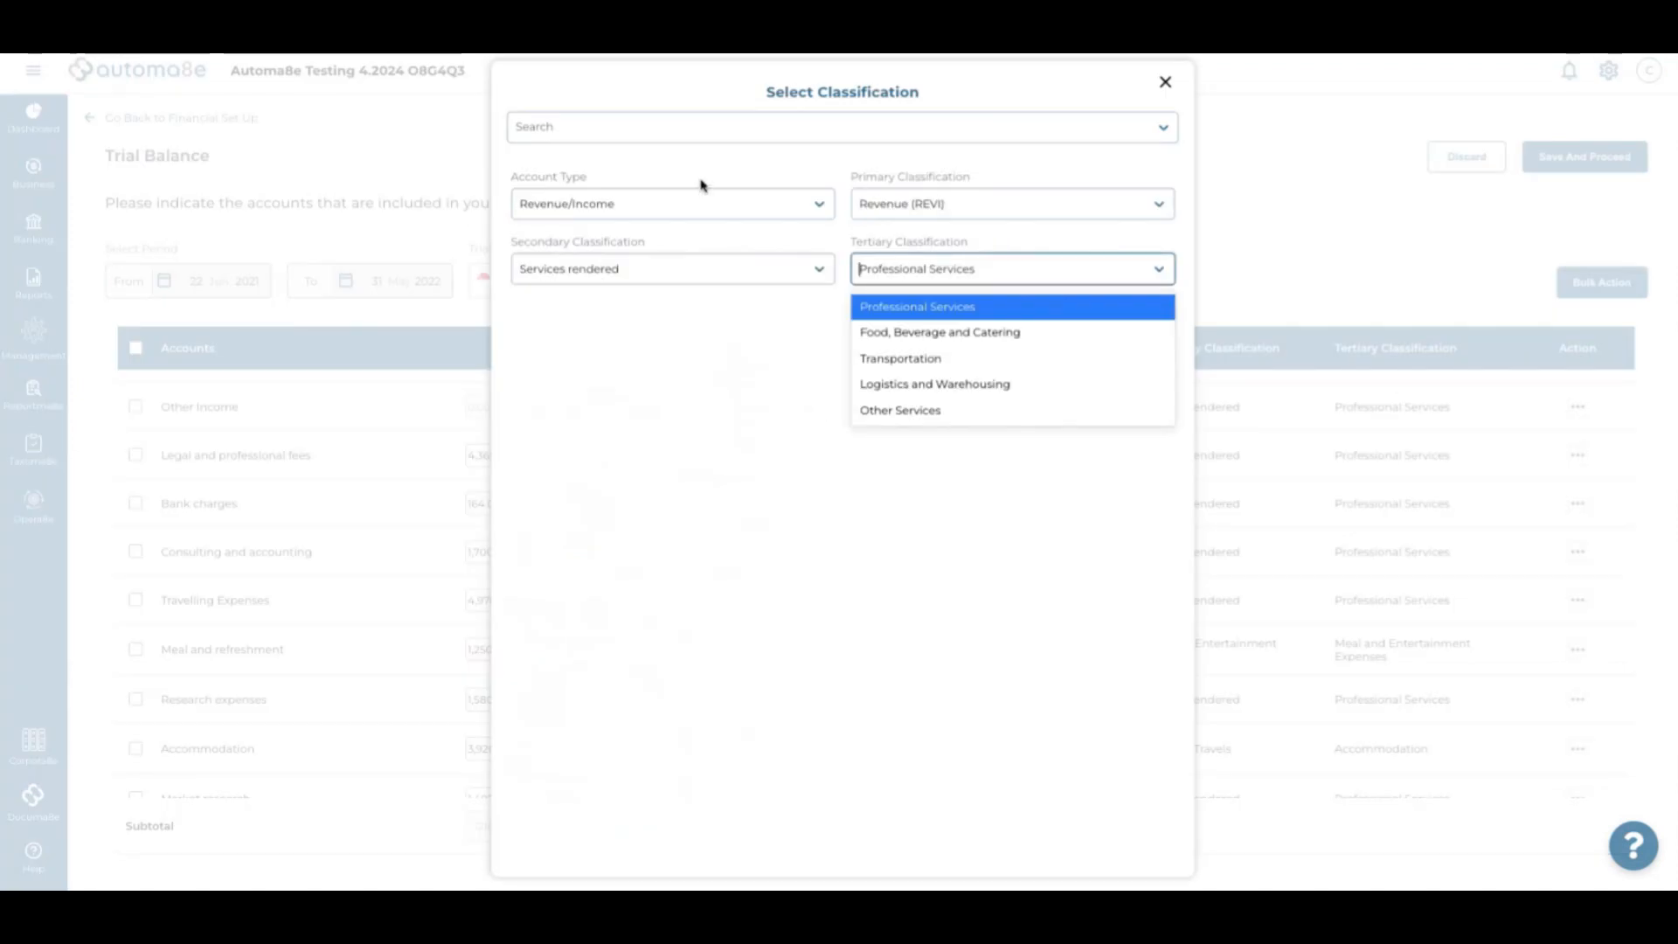
left_click(708, 128)
type("cther")
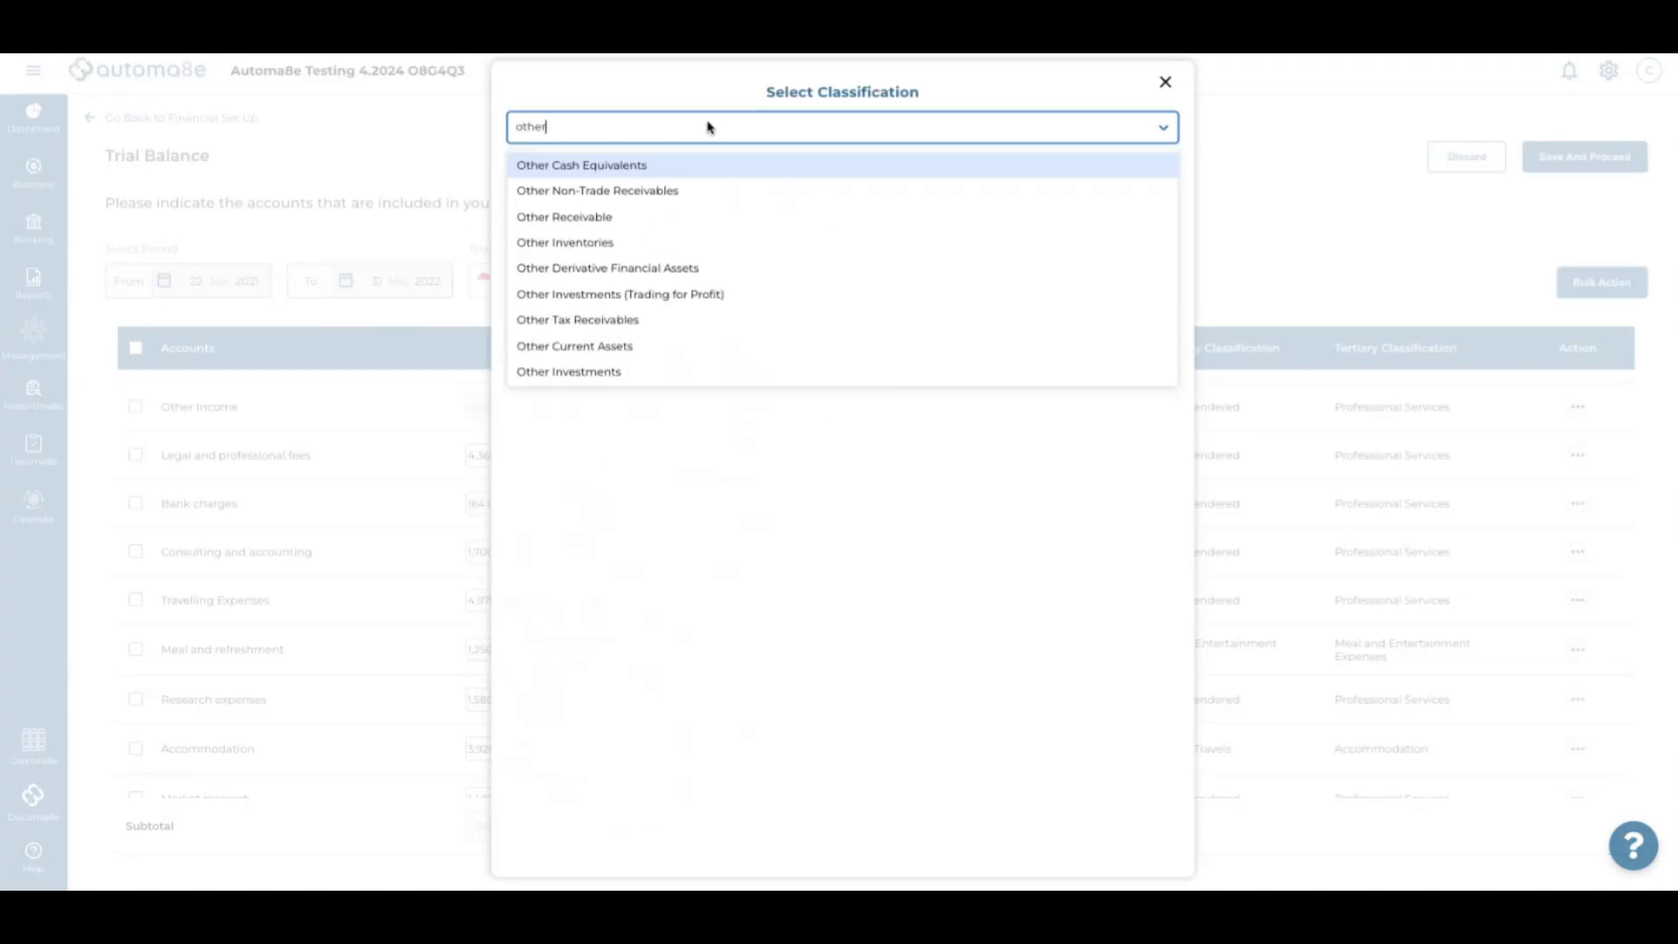
type(" incom")
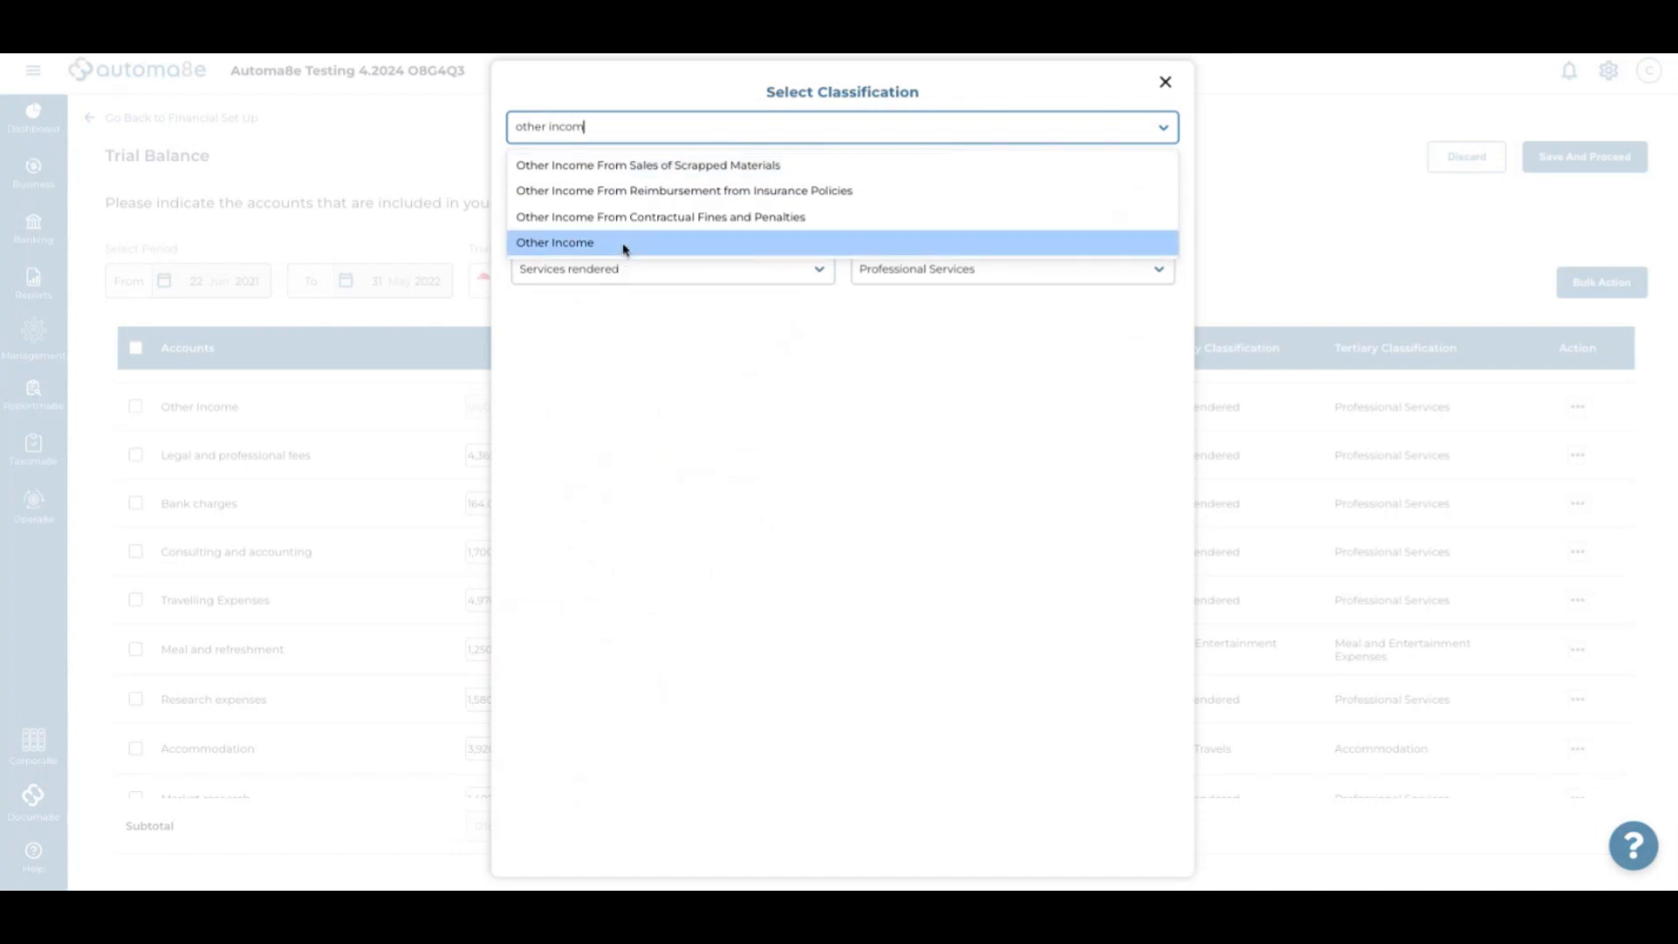
left_click(625, 245)
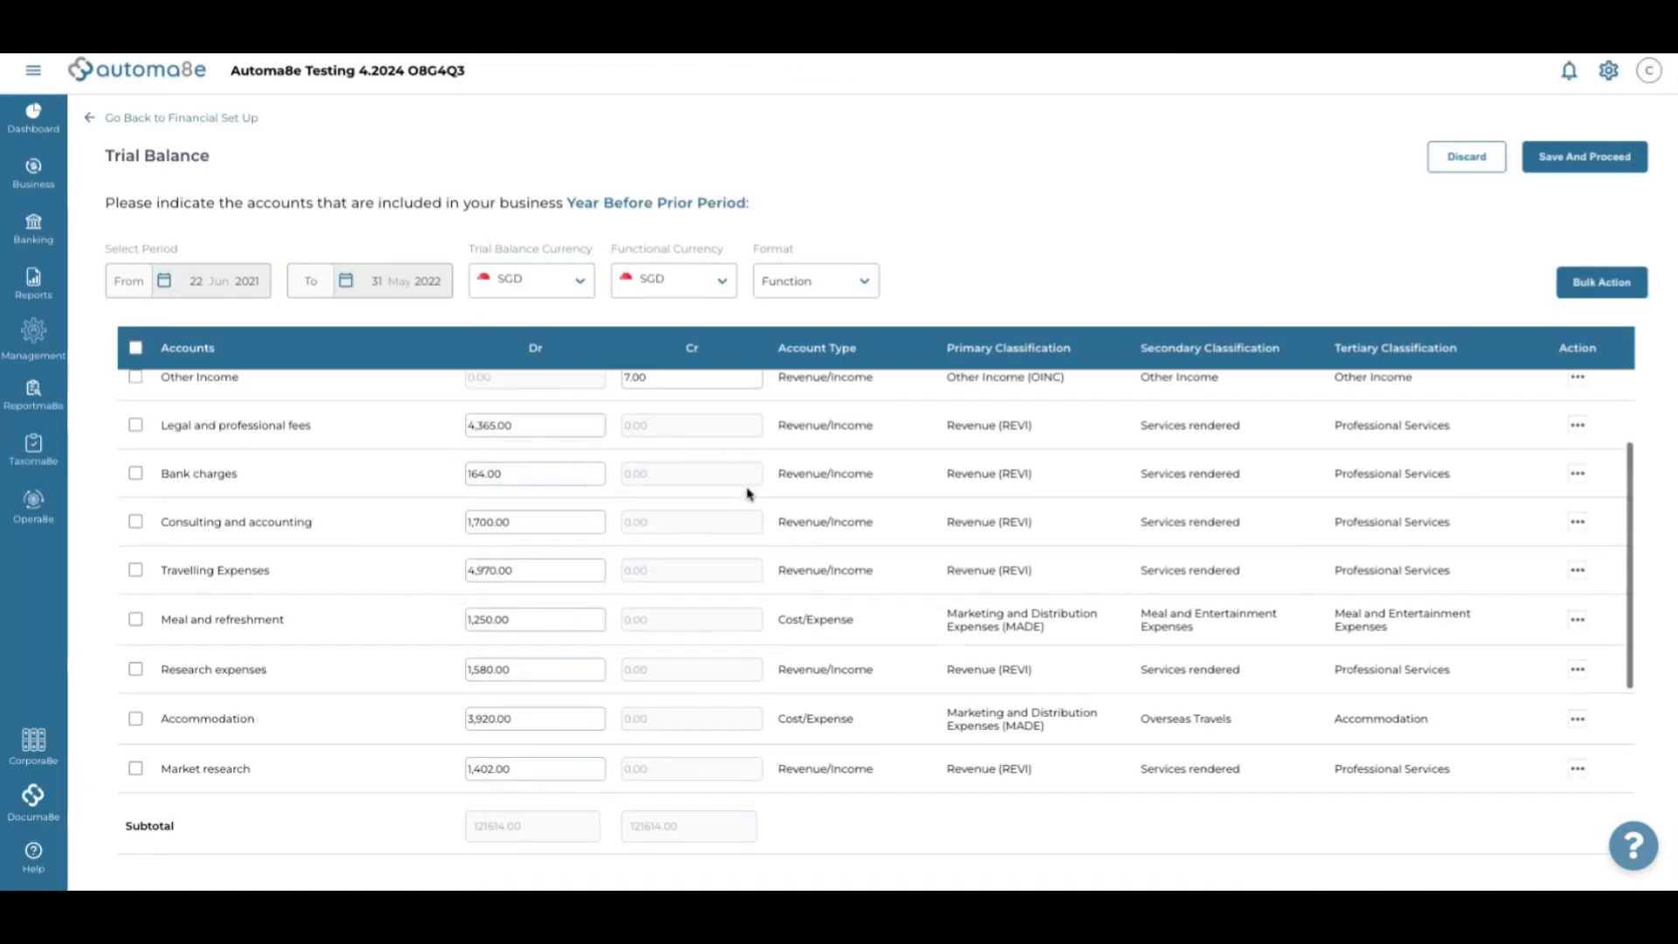
Classify Legal and professional fees as Legal Expenses and Bank charges as Bank Charges and Fees
left_click(822, 433)
left_click(698, 139)
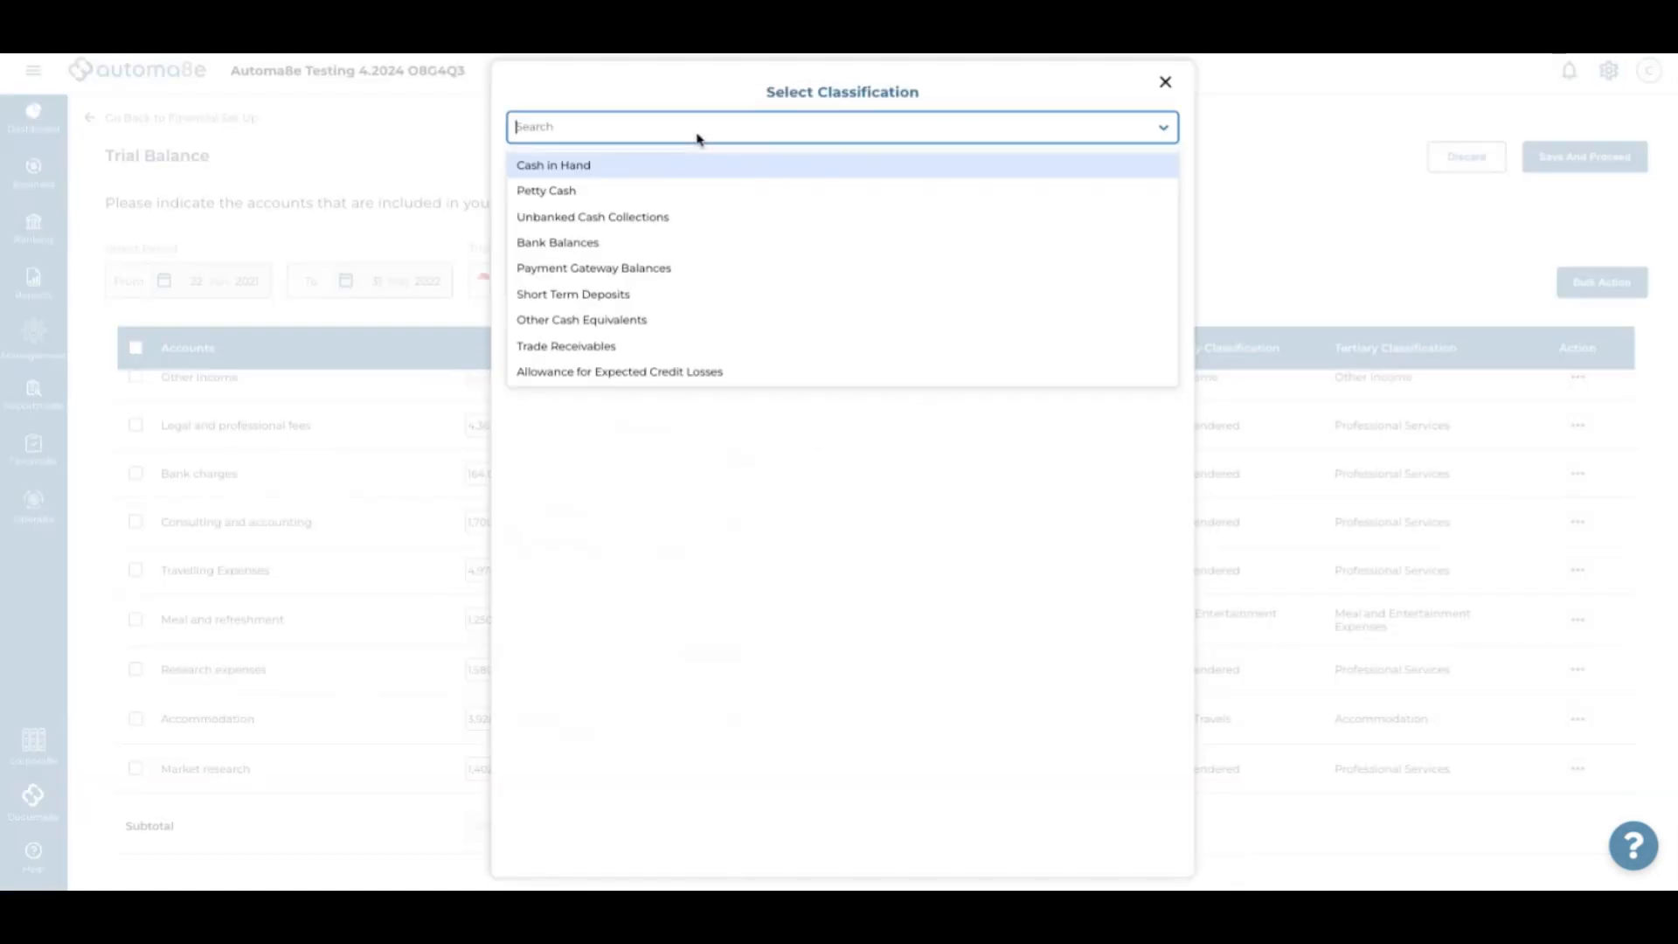
type("legal")
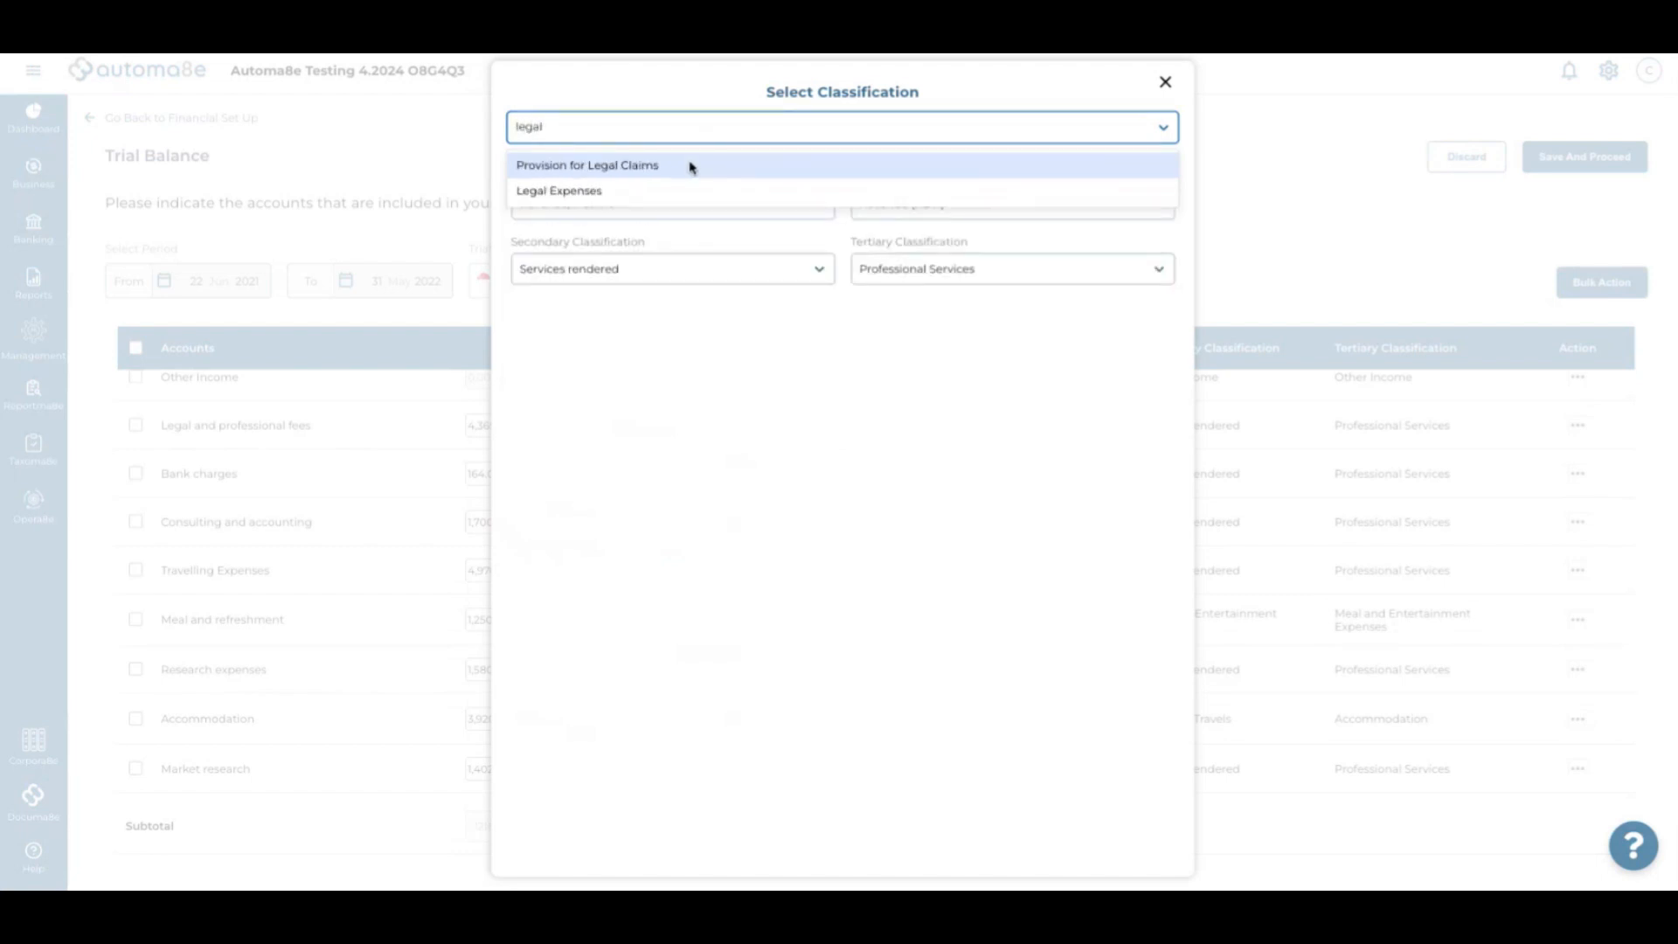
left_click(667, 190)
scroll(855, 491, "up", 1)
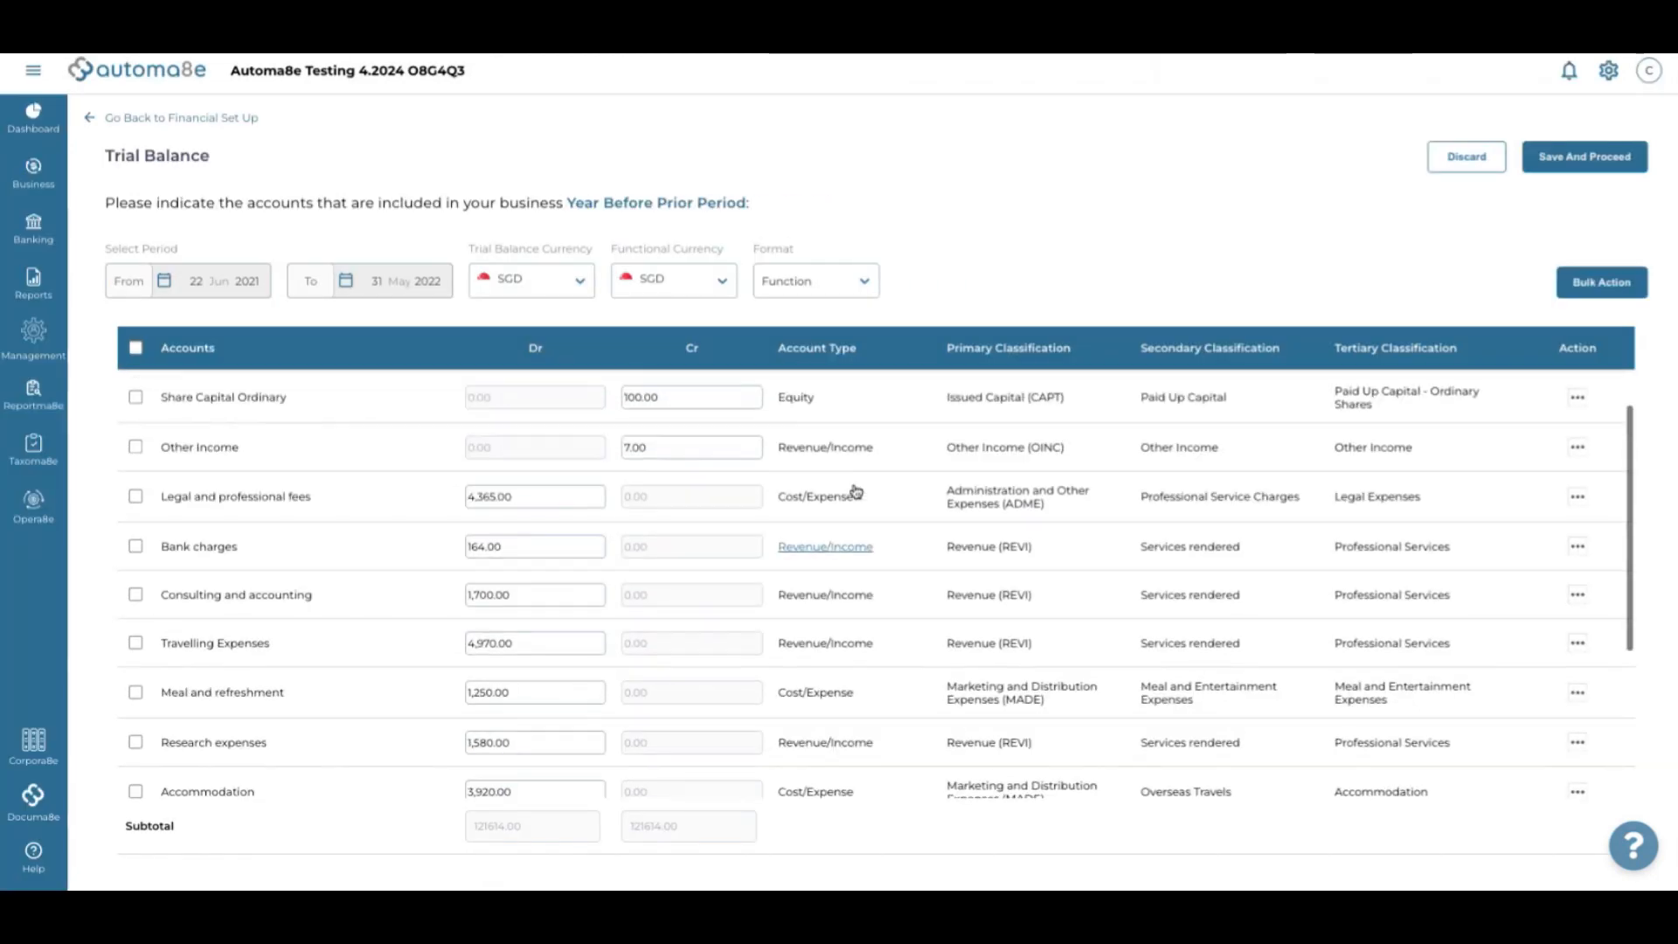
scroll(855, 489, "down", 2)
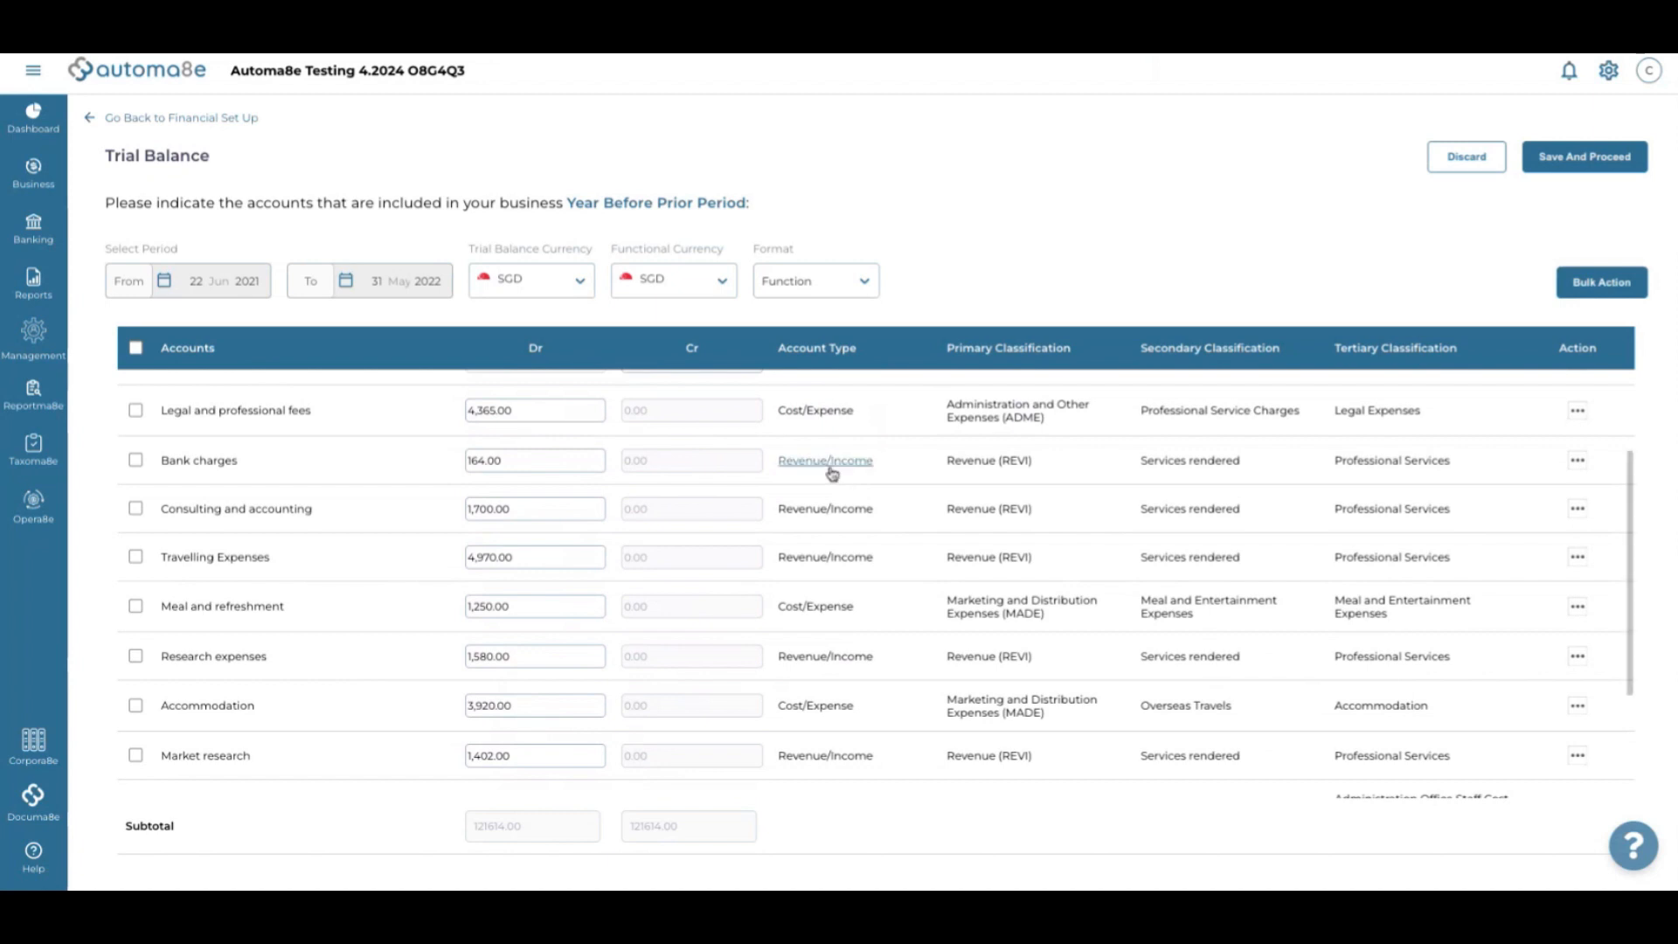
left_click(826, 461)
left_click(677, 133)
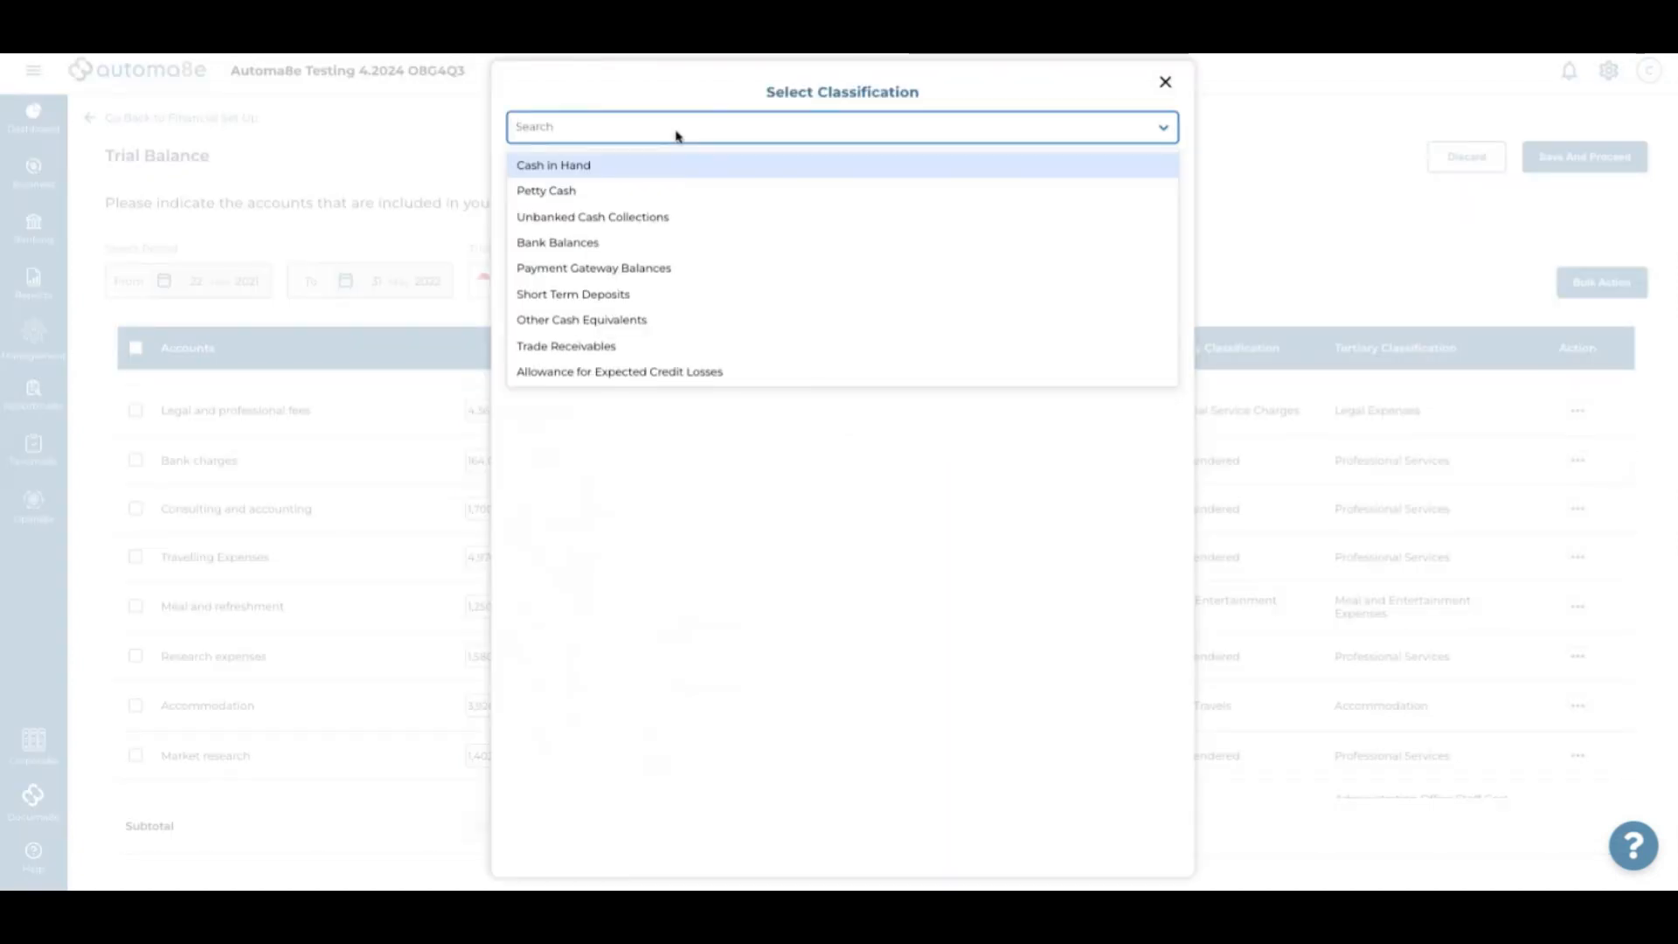
type("bank")
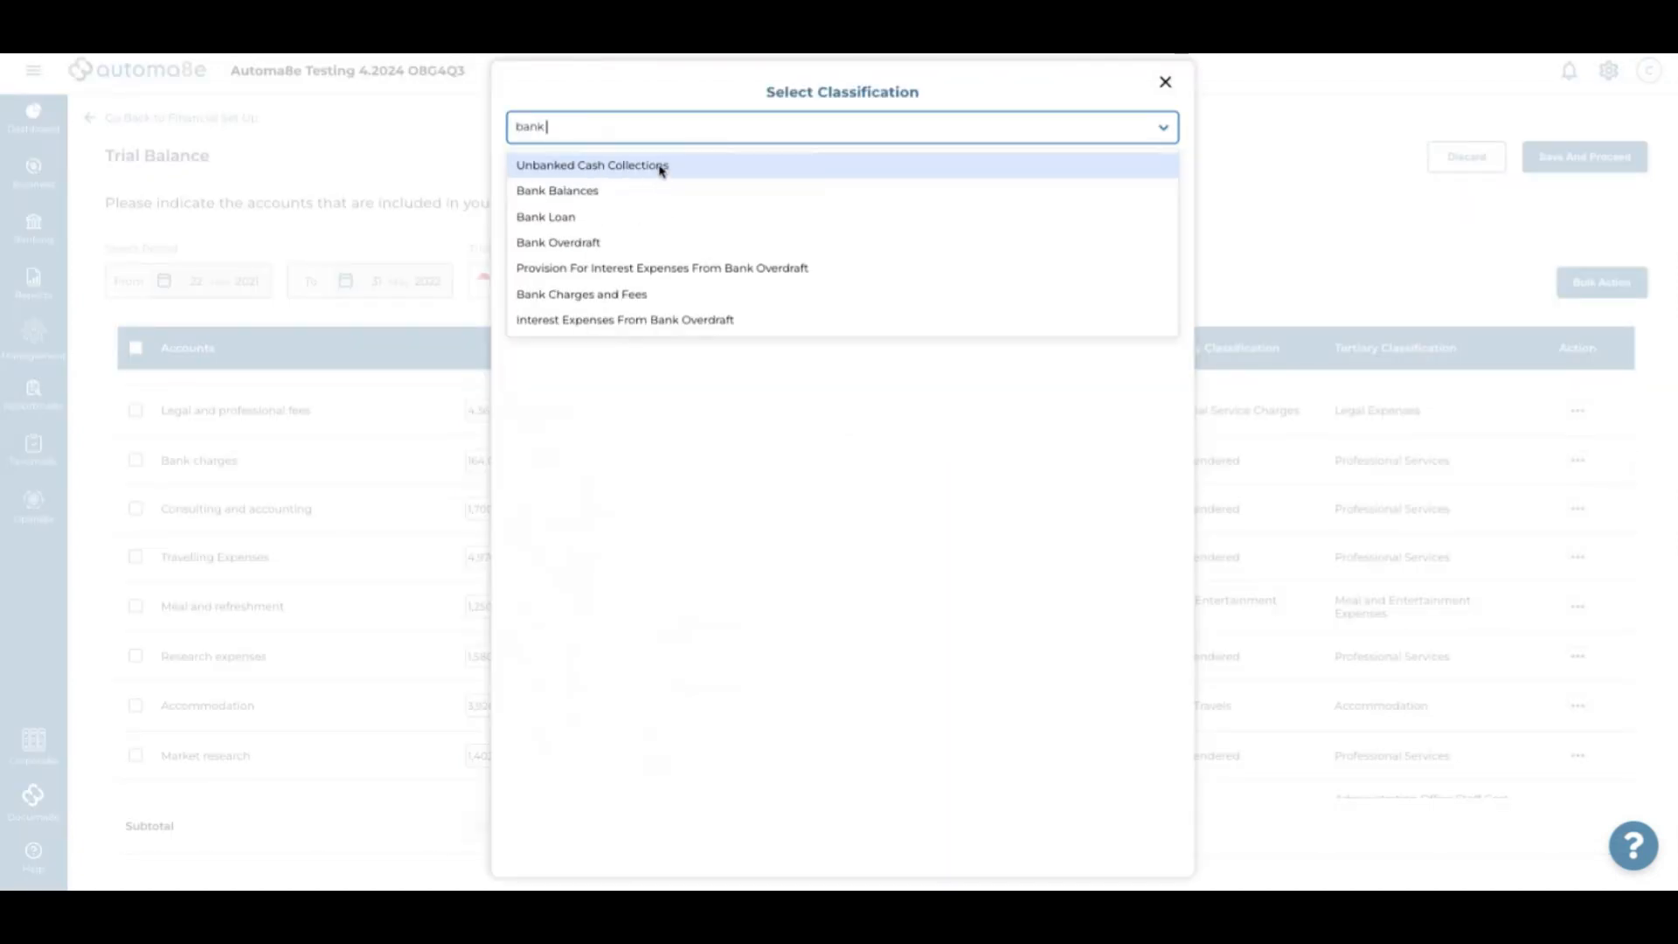
type(" cha")
left_click(654, 171)
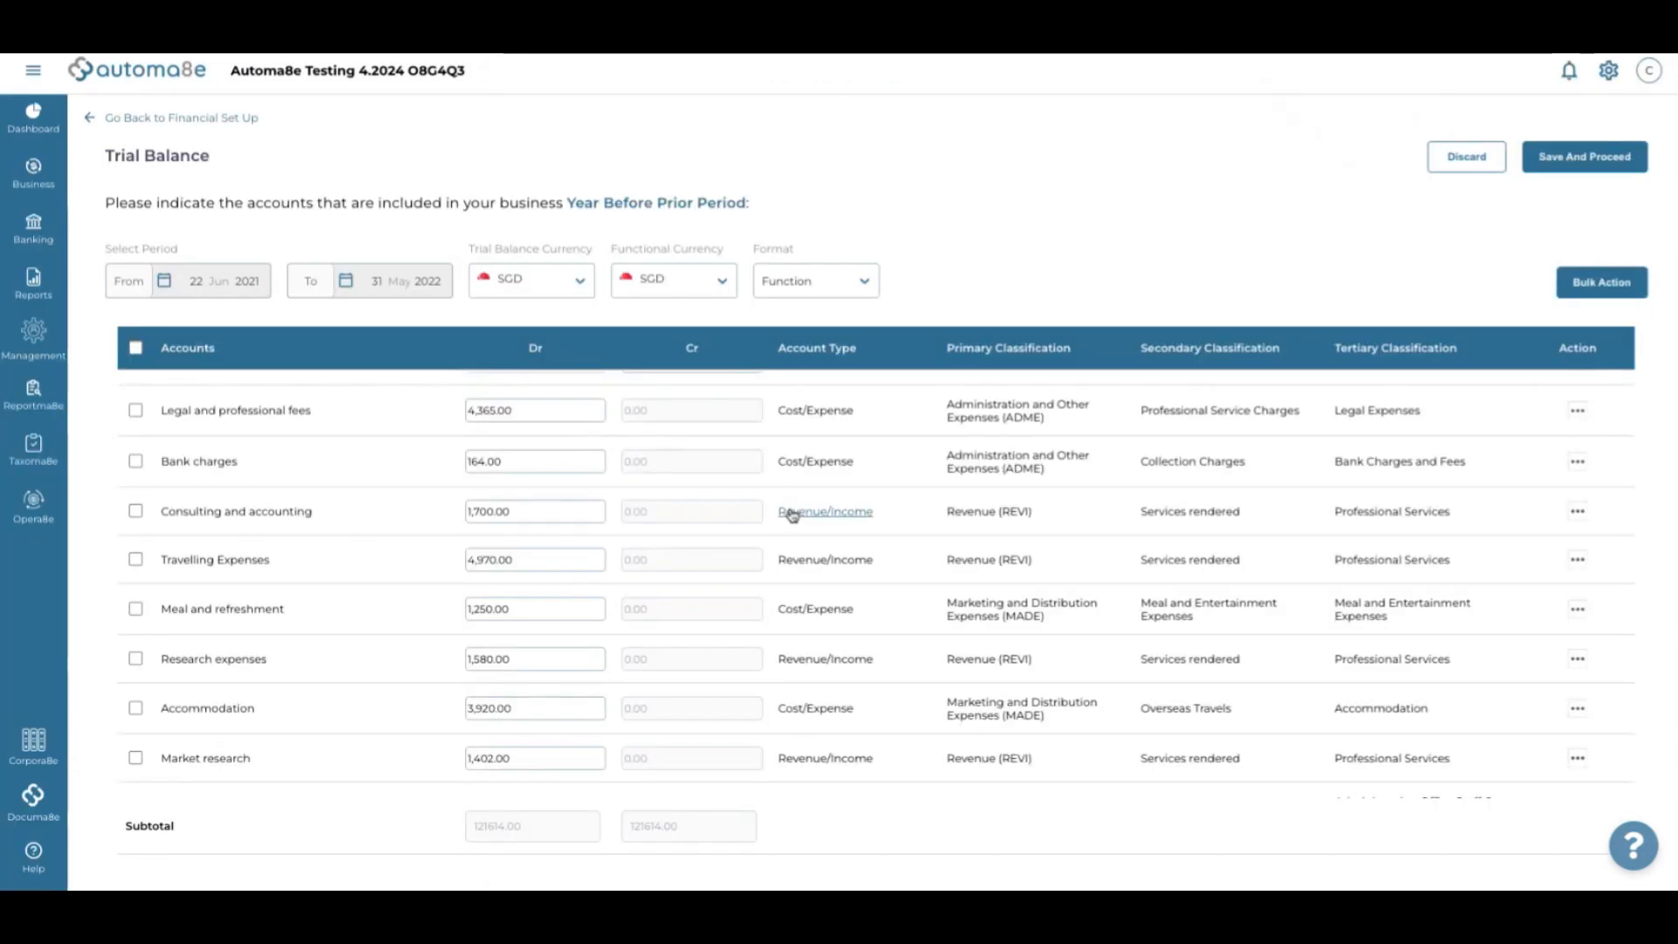
Classify Consulting and accounting as Accounting, Audit, Tax and Secretarial Expenses, and Travelling Expenses as Other Travel Expenses
scroll(793, 515, "down", 1)
left_click(826, 420)
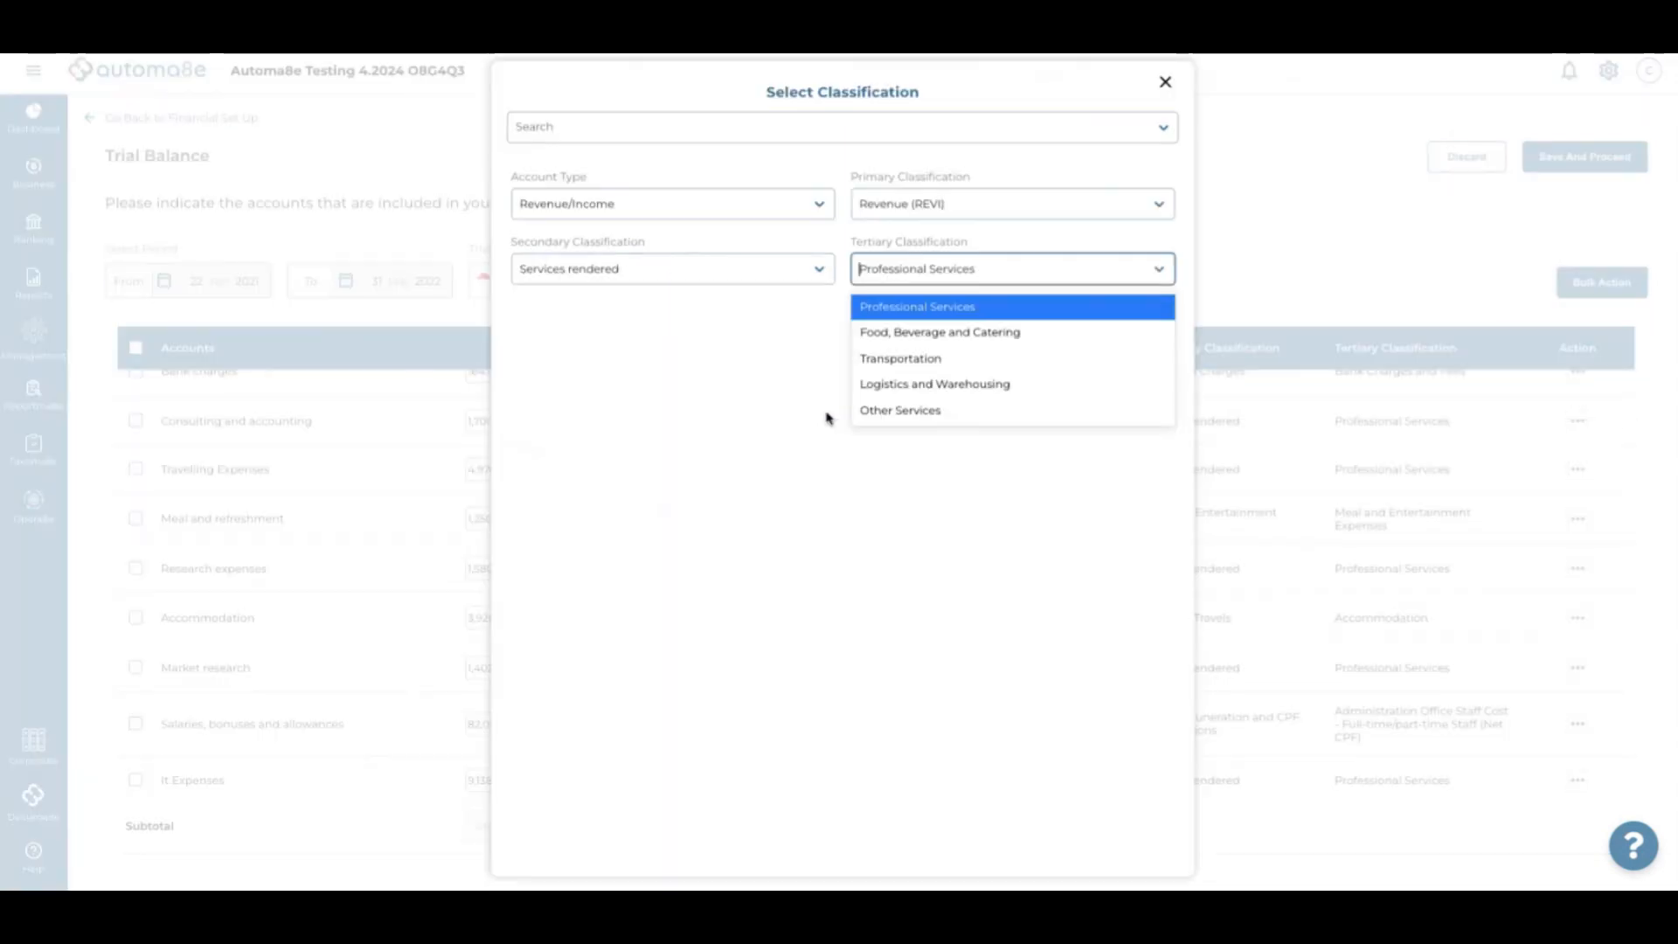
left_click(722, 123)
type("a")
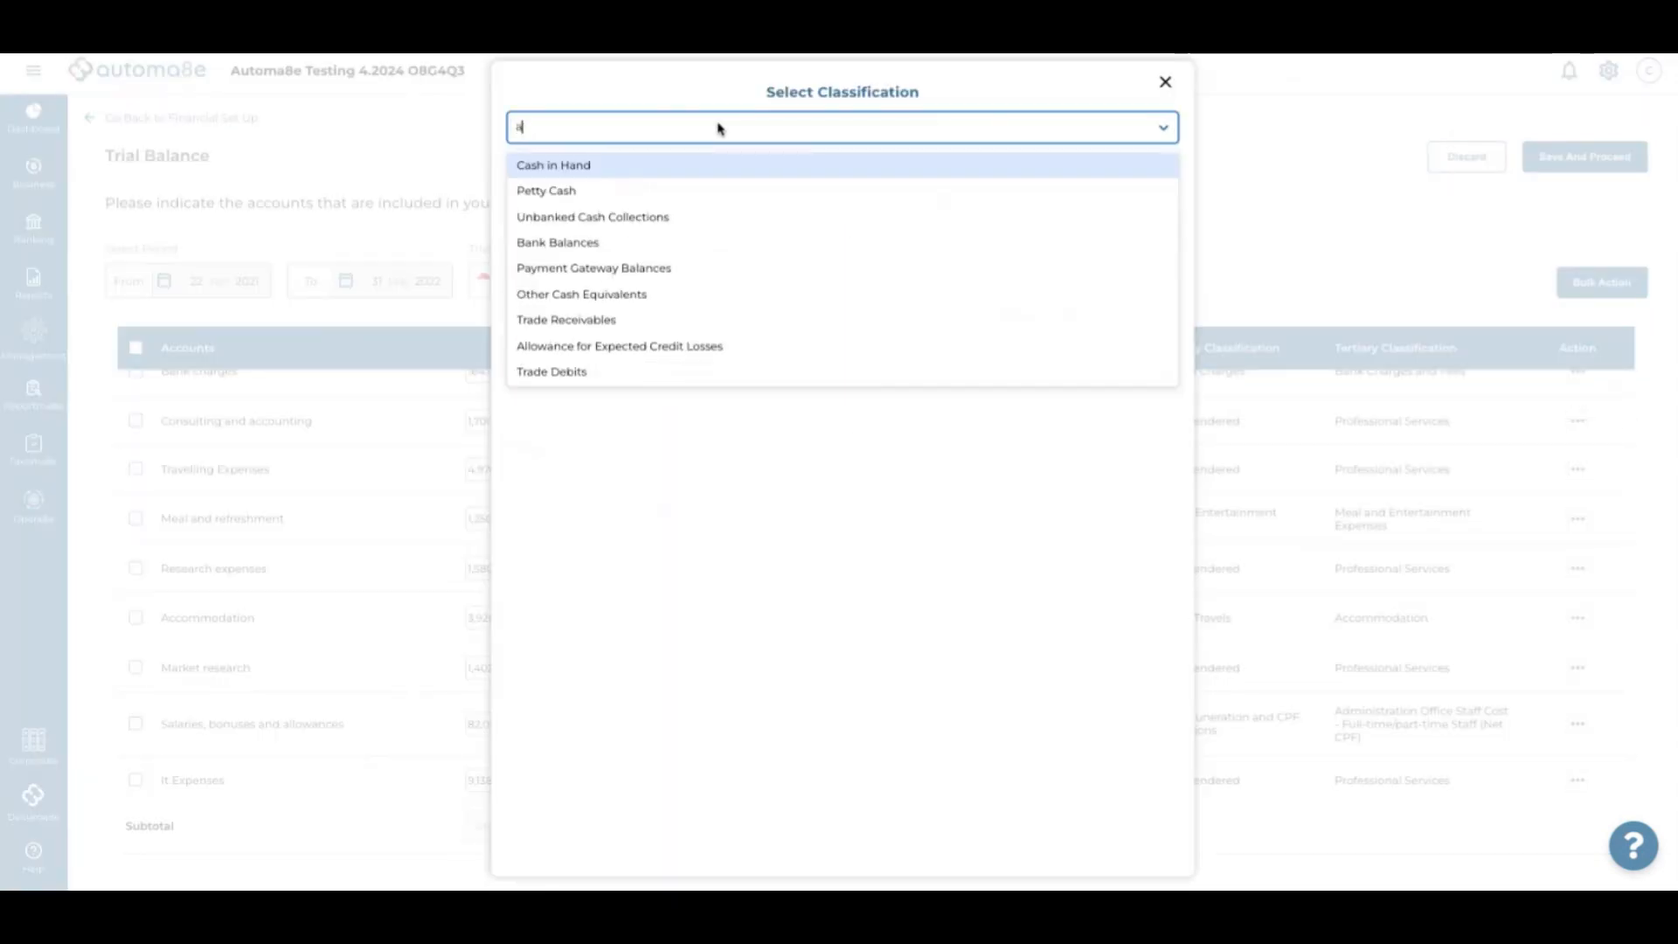
type("ccountin")
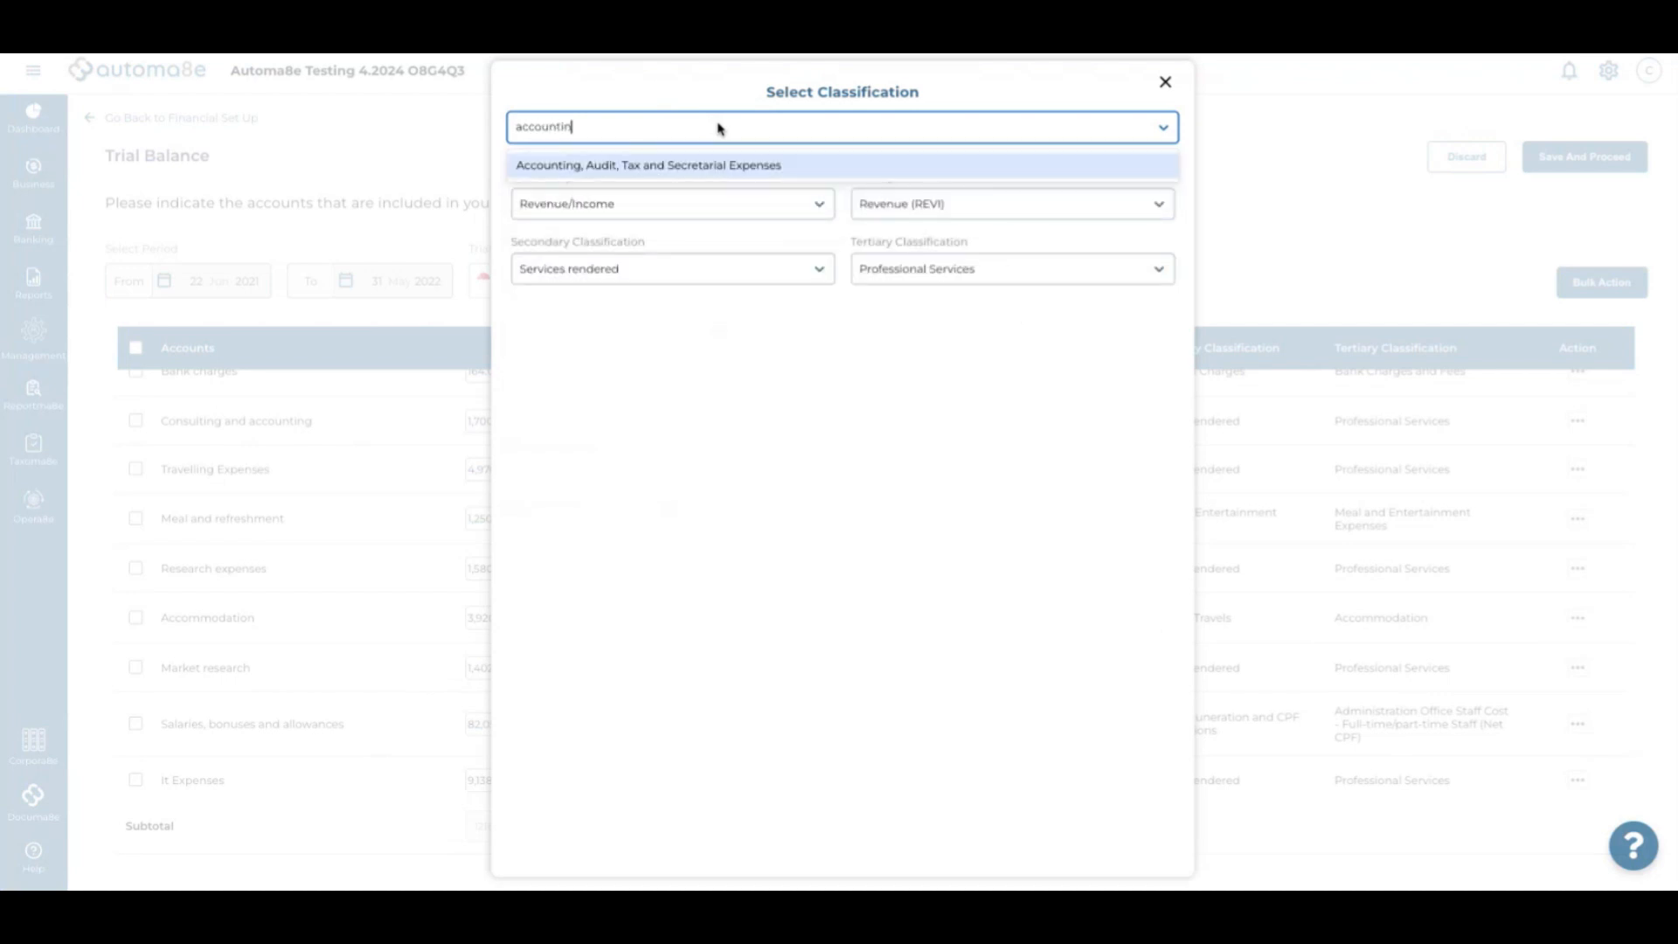
left_click(700, 165)
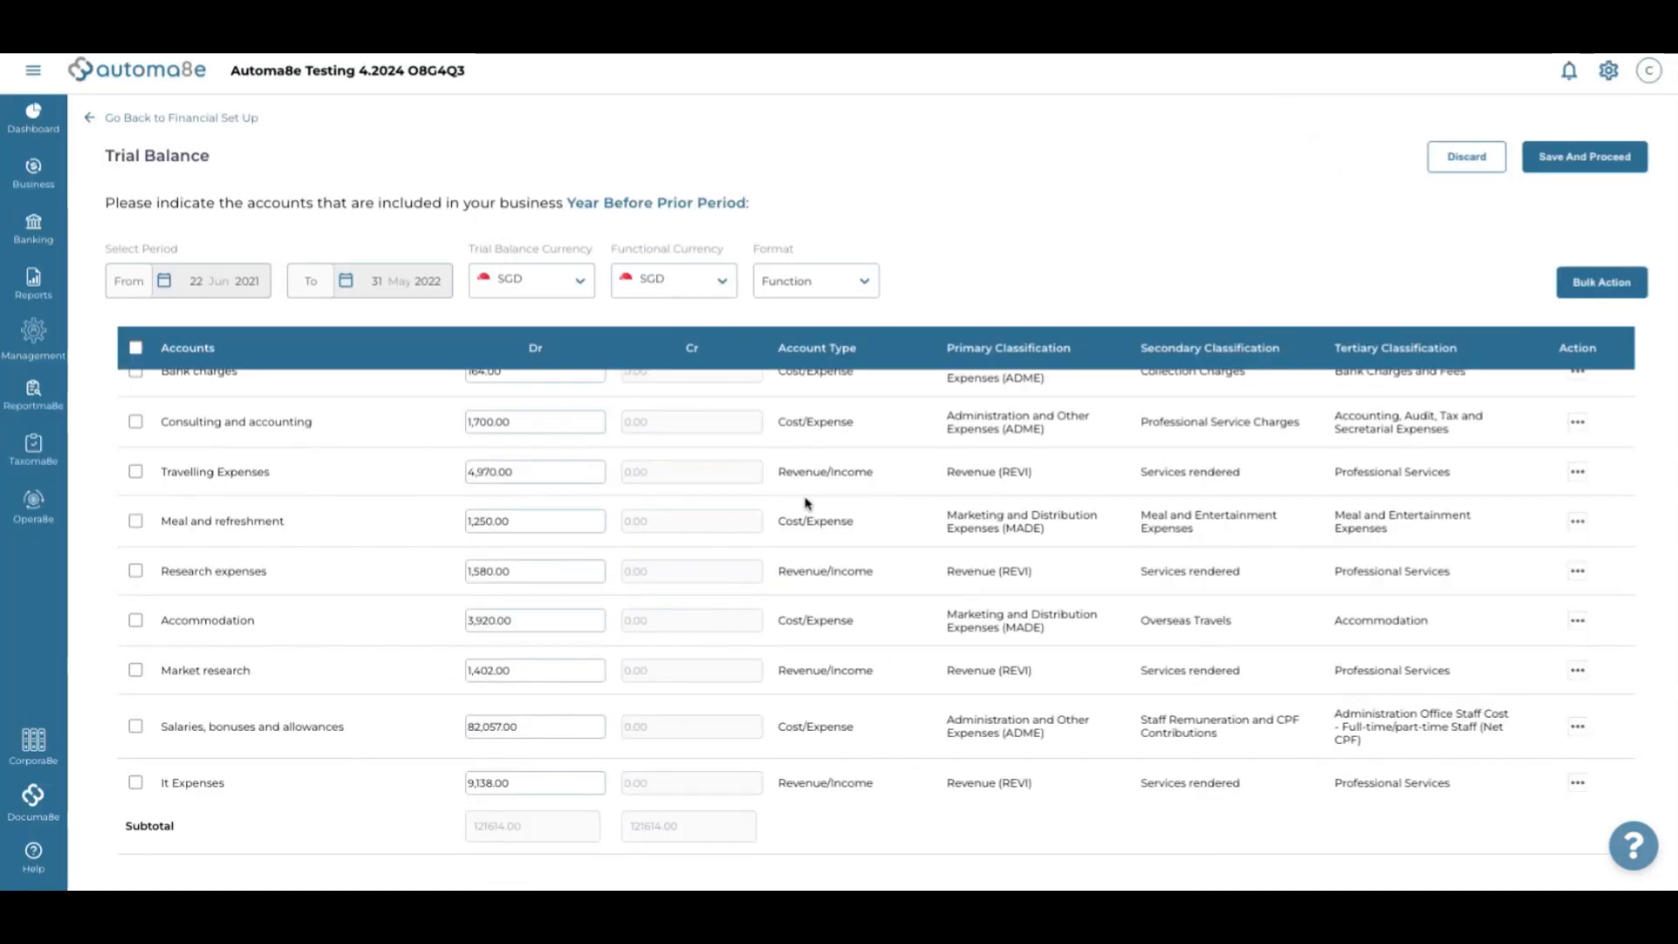
scroll(805, 503, "down", 1)
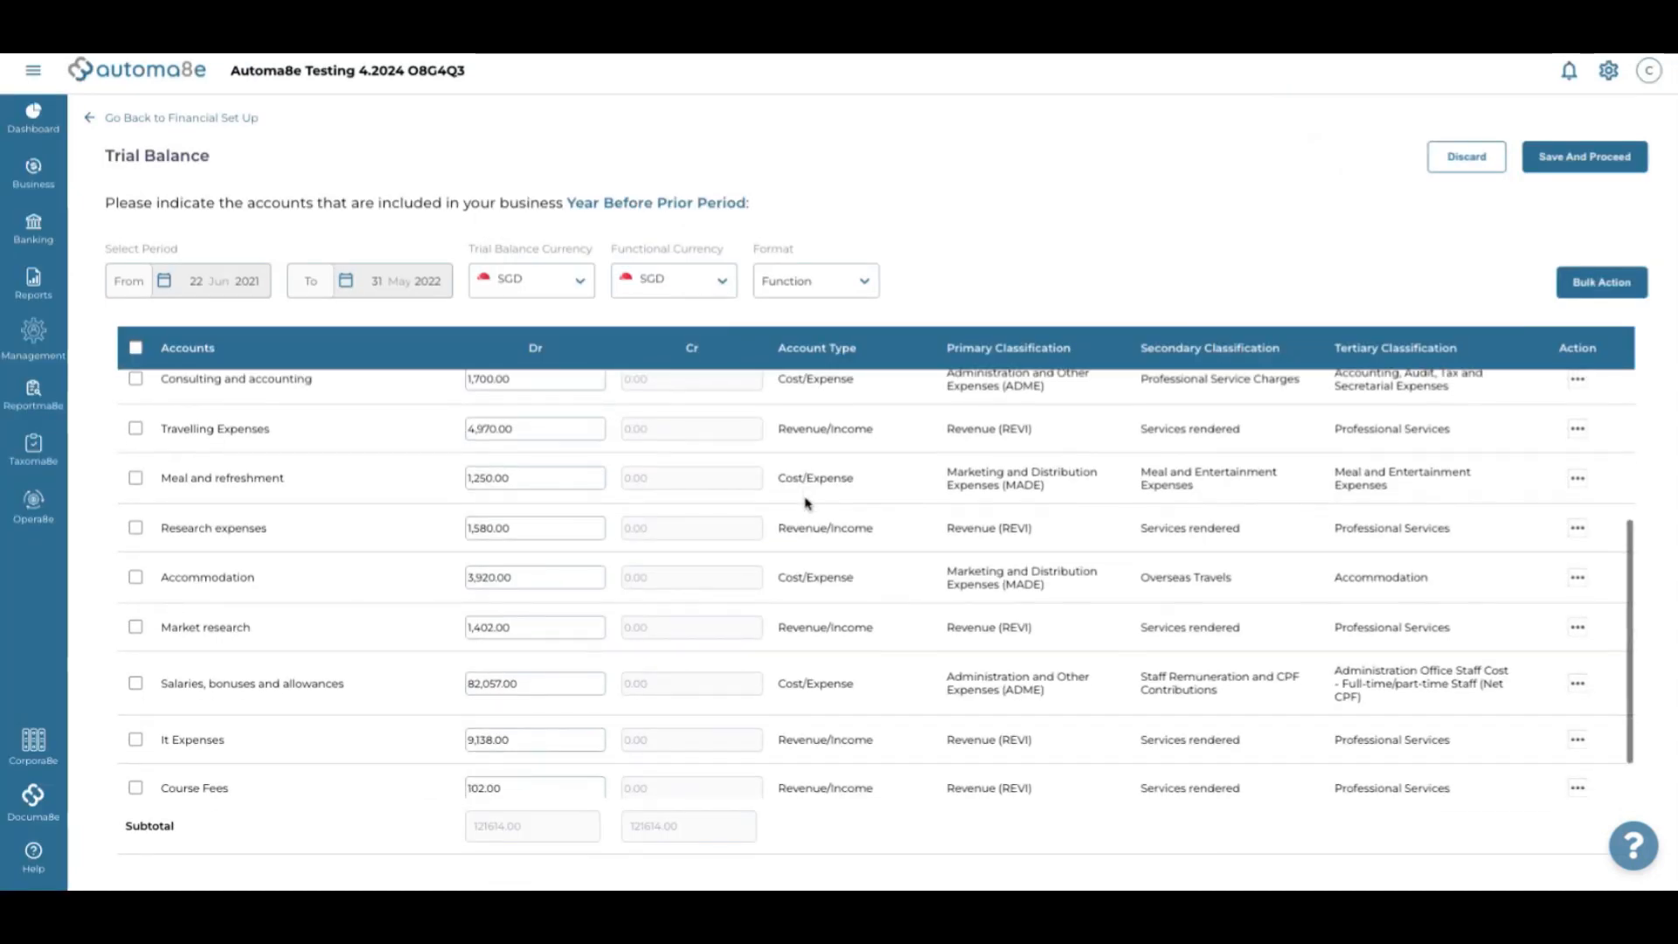
left_click(824, 430)
left_click(703, 128)
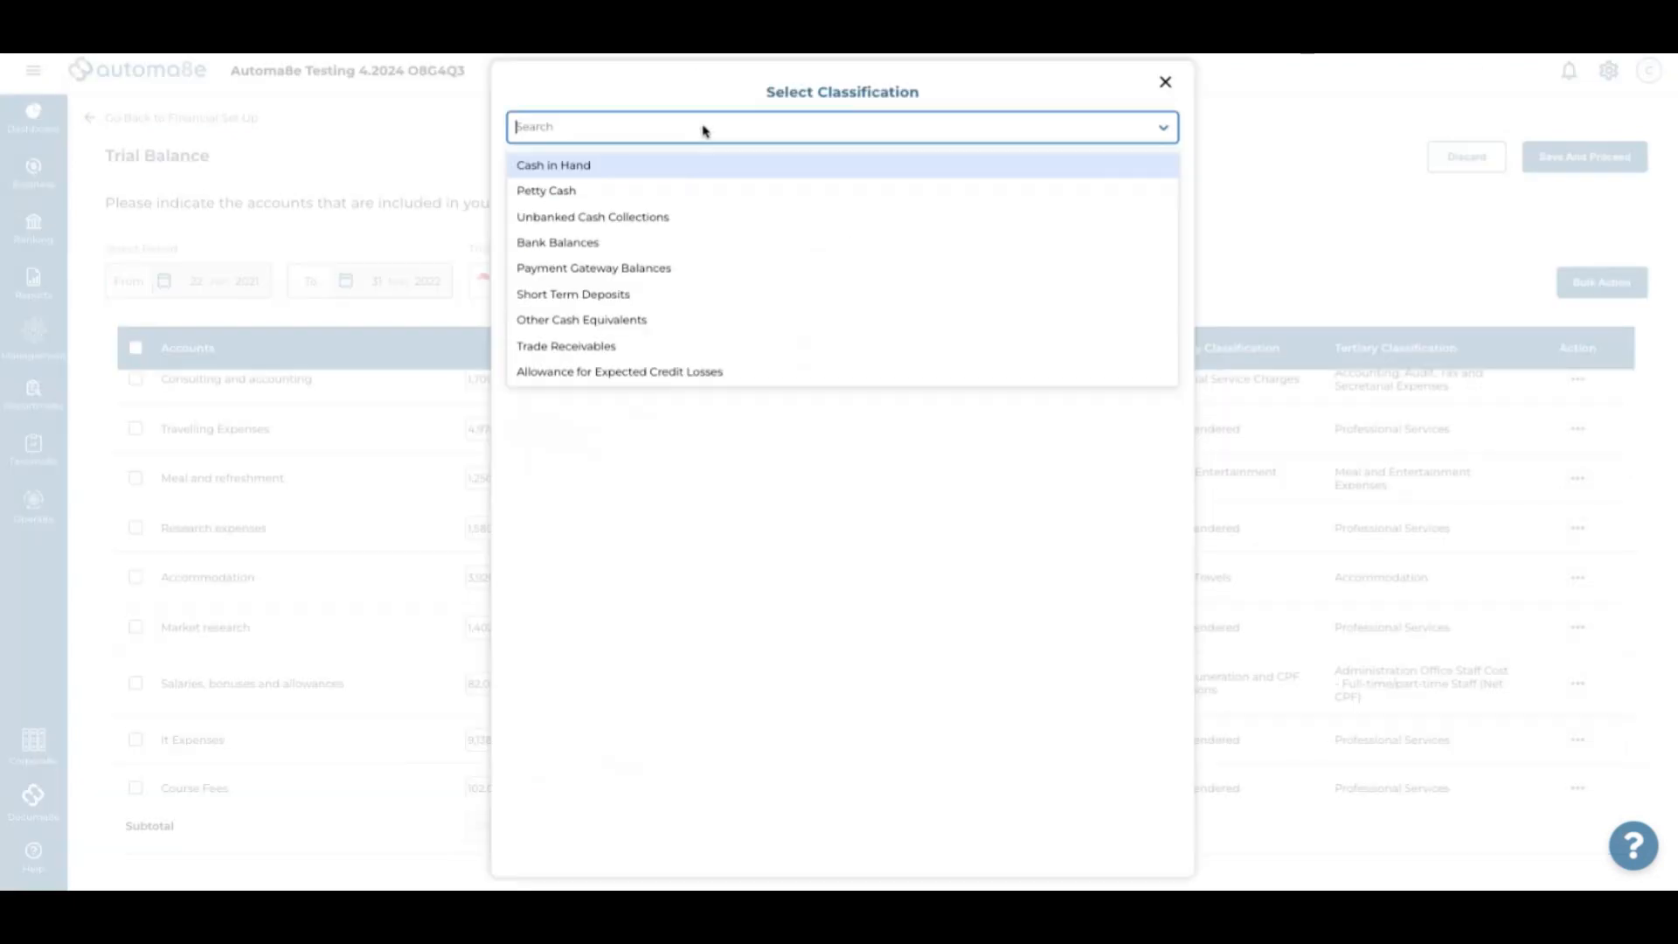
type("travel")
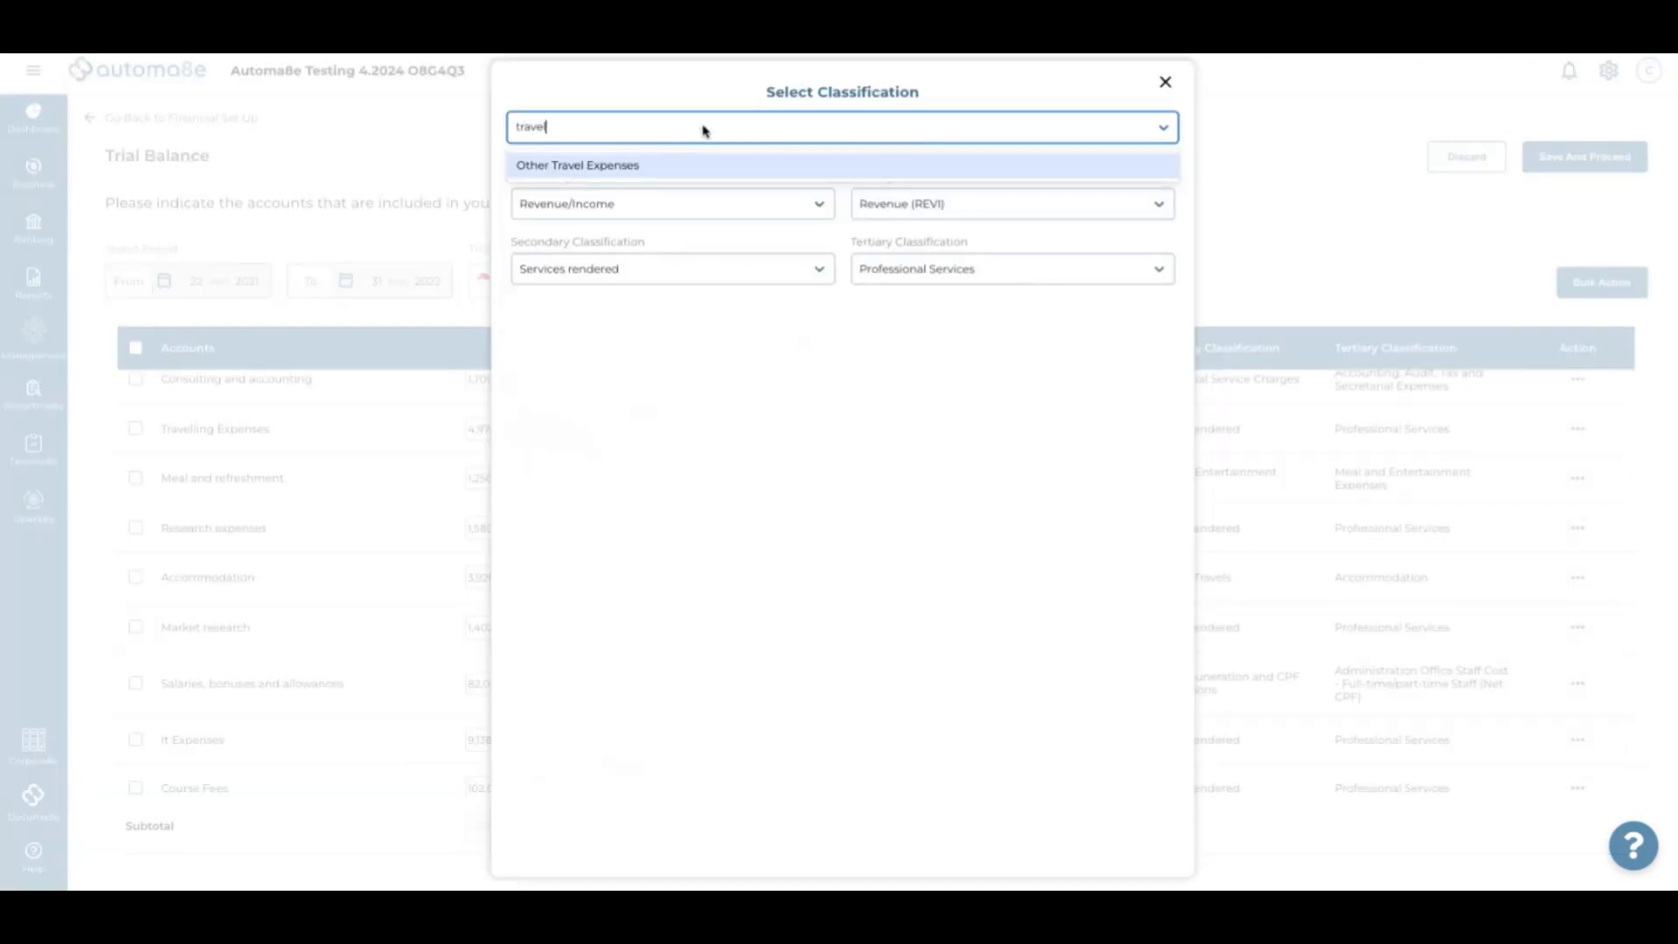
left_click(678, 166)
Classify Research expenses as Research and Development
scroll(792, 485, "down", 2)
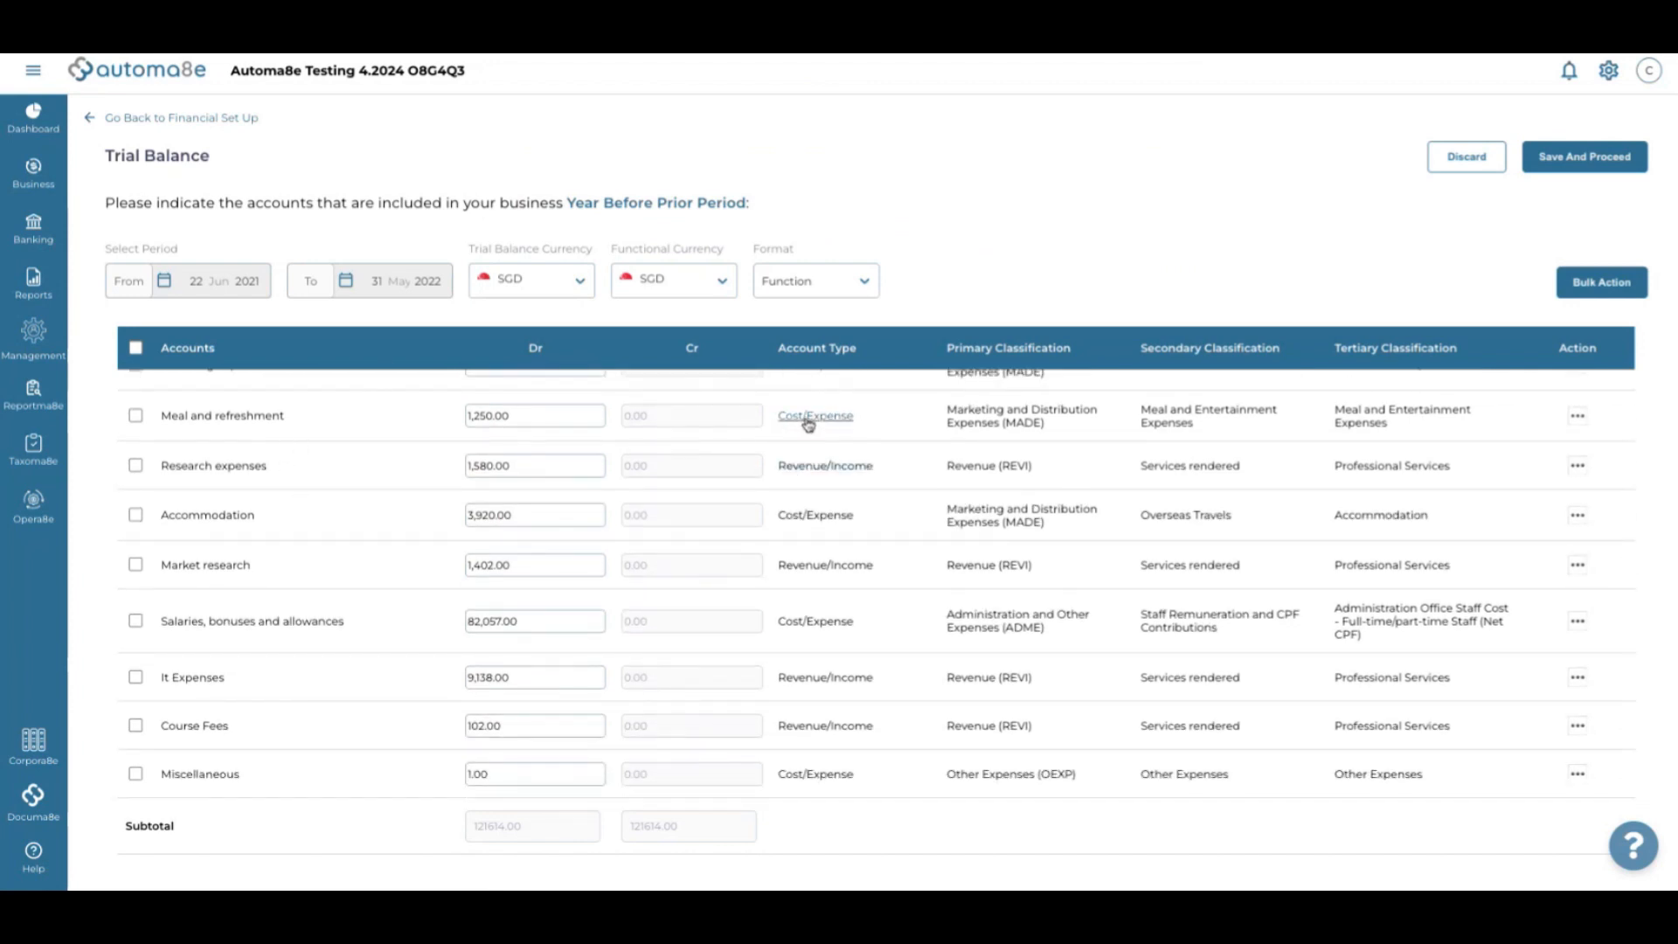
scroll(827, 469, "down", 1)
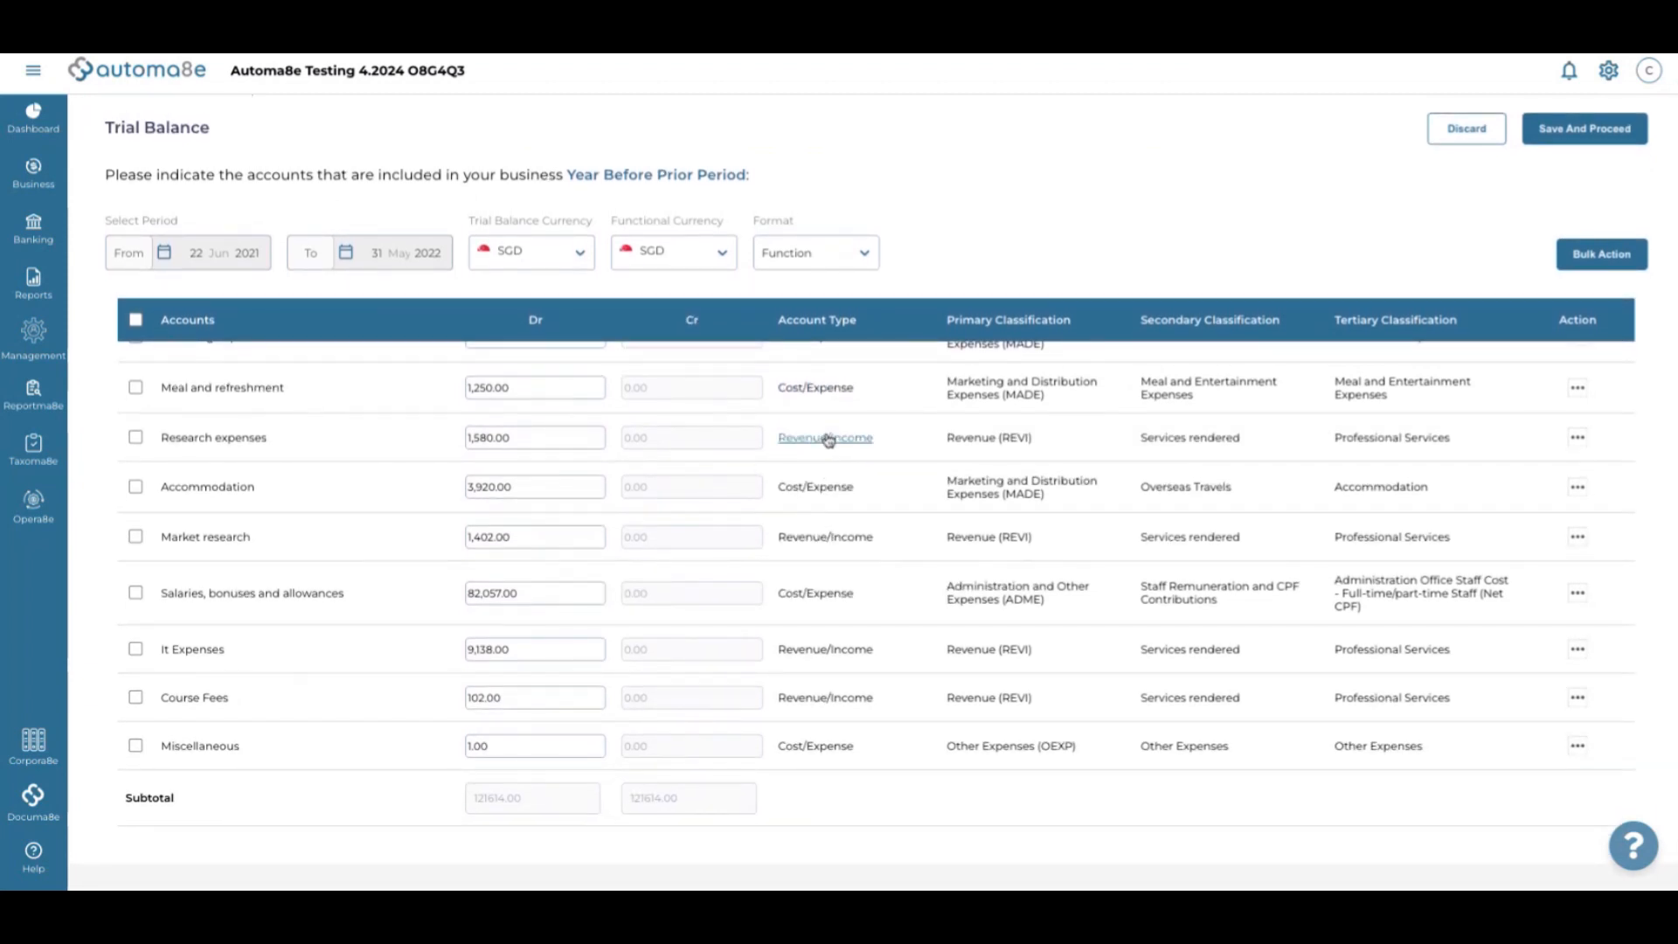
left_click(828, 440)
left_click(668, 123)
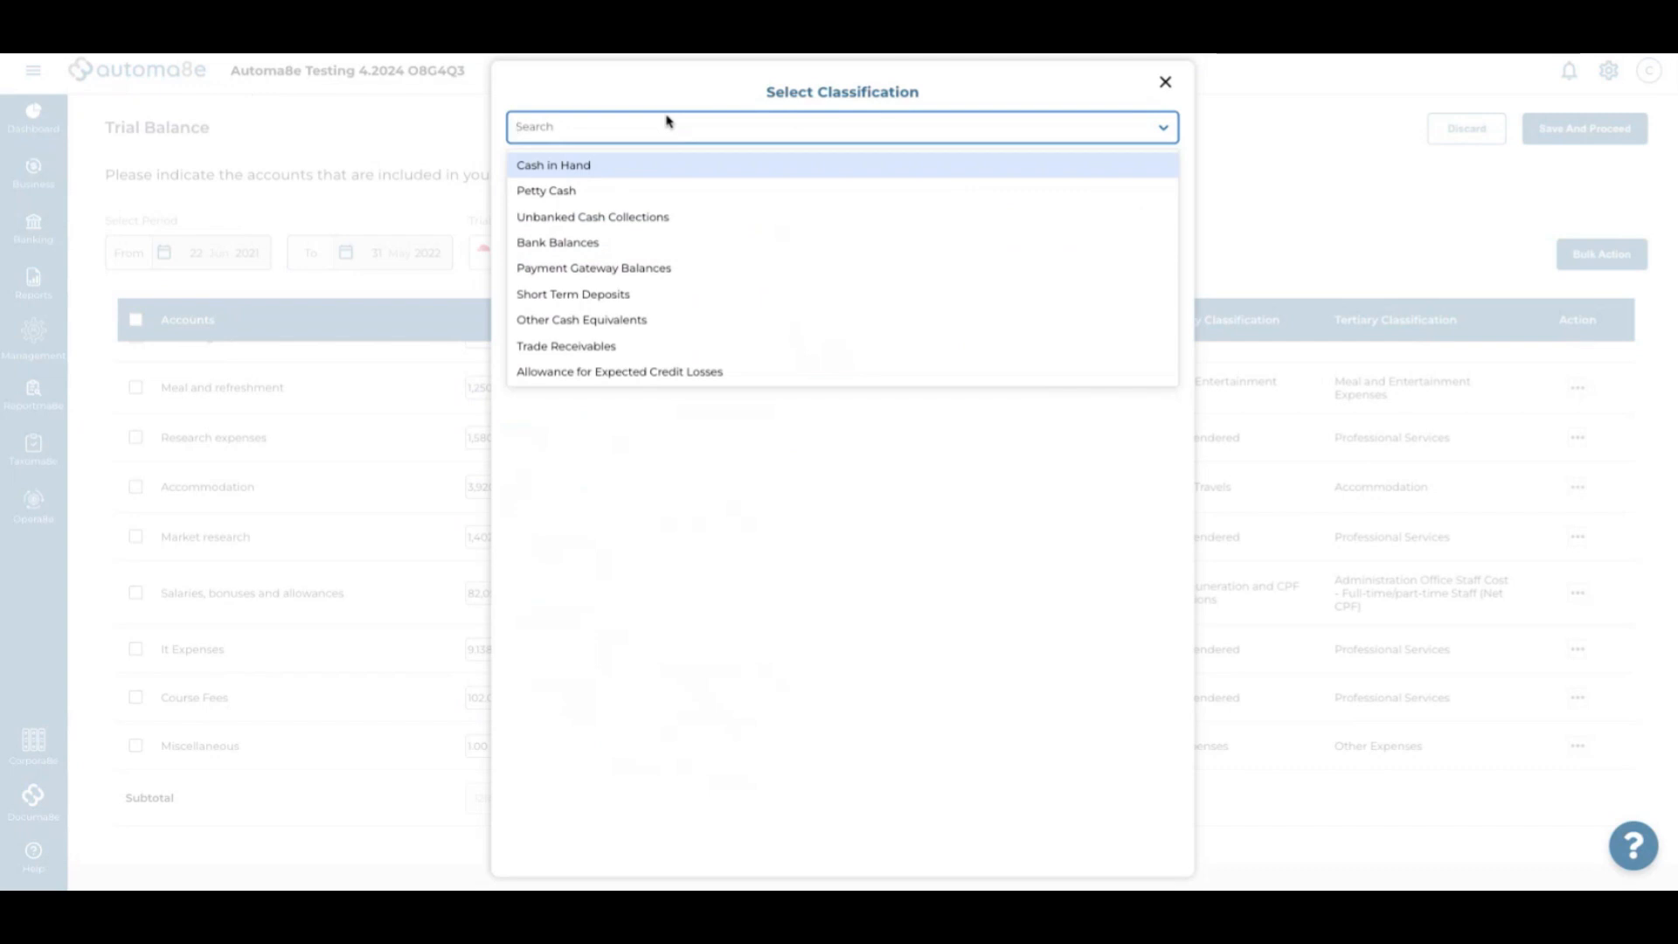
type("research")
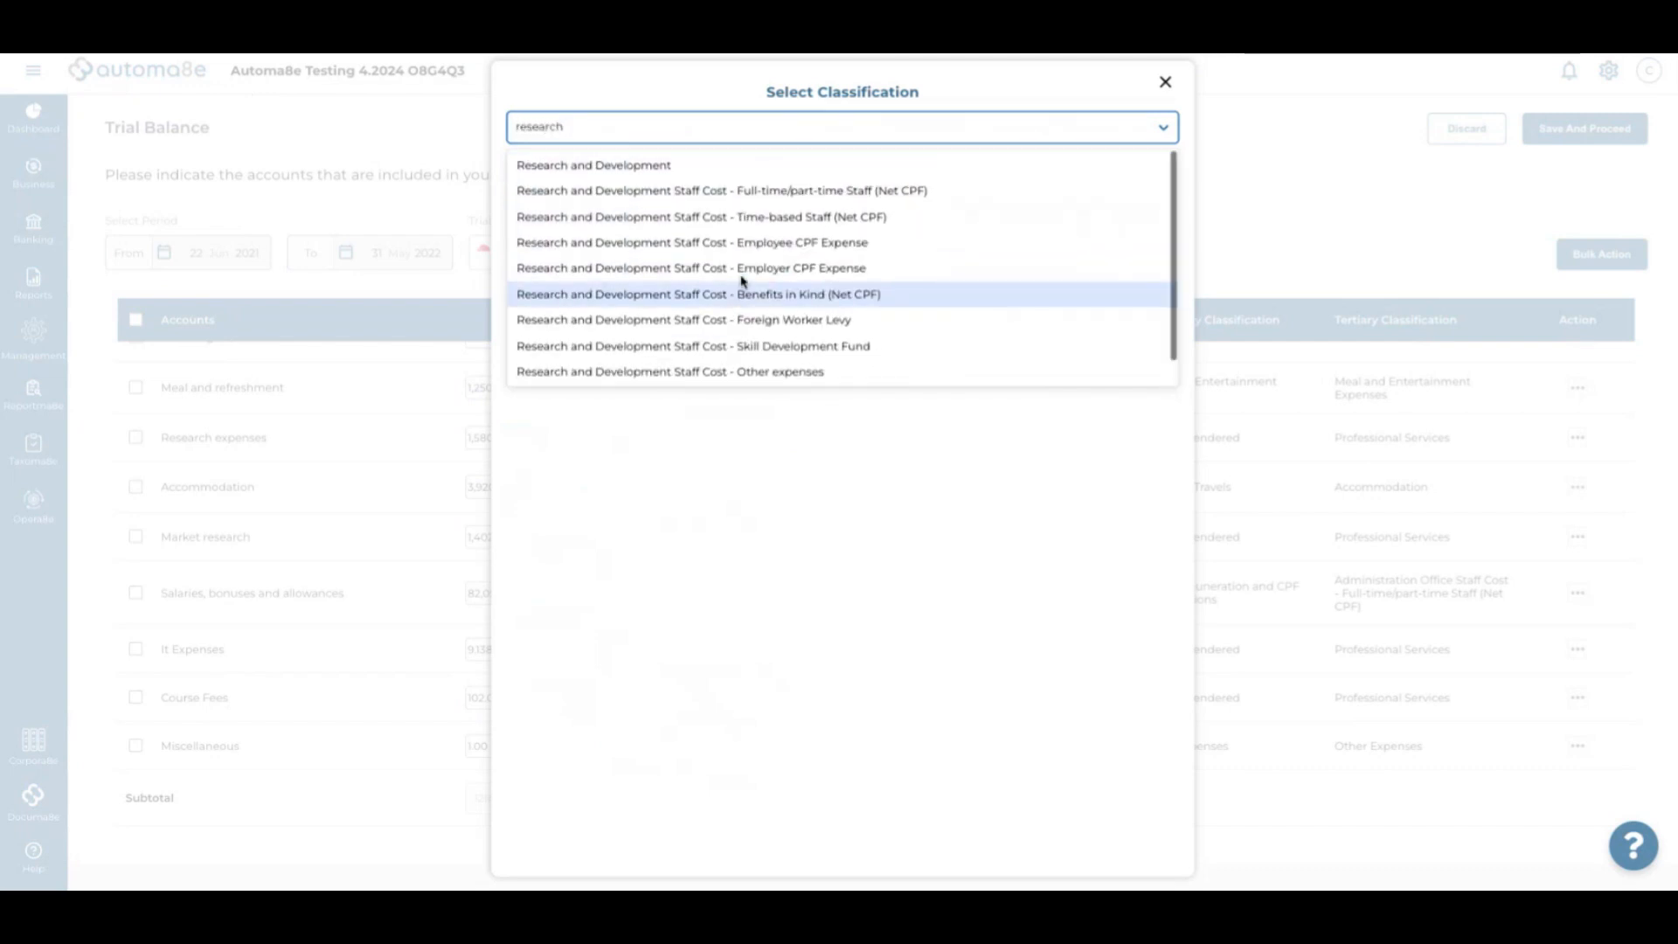
left_click(683, 167)
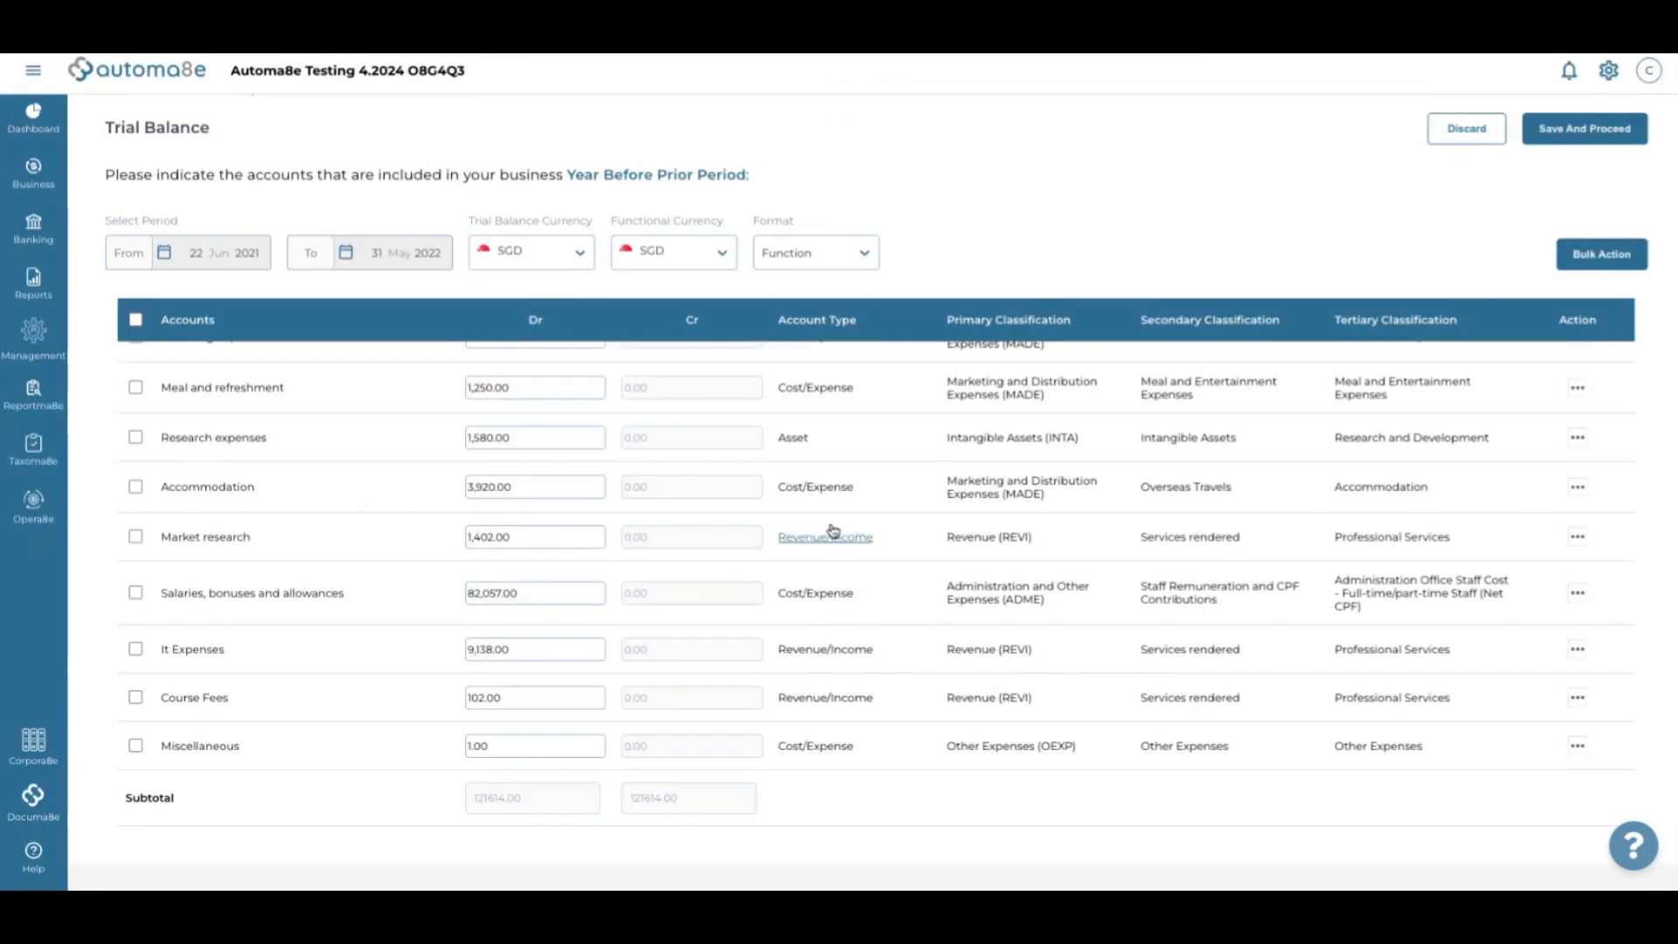
Re-pick the Research and Development (RADE) expense classification for Research expenses via a 'research' search
left_click(791, 441)
left_click(662, 127)
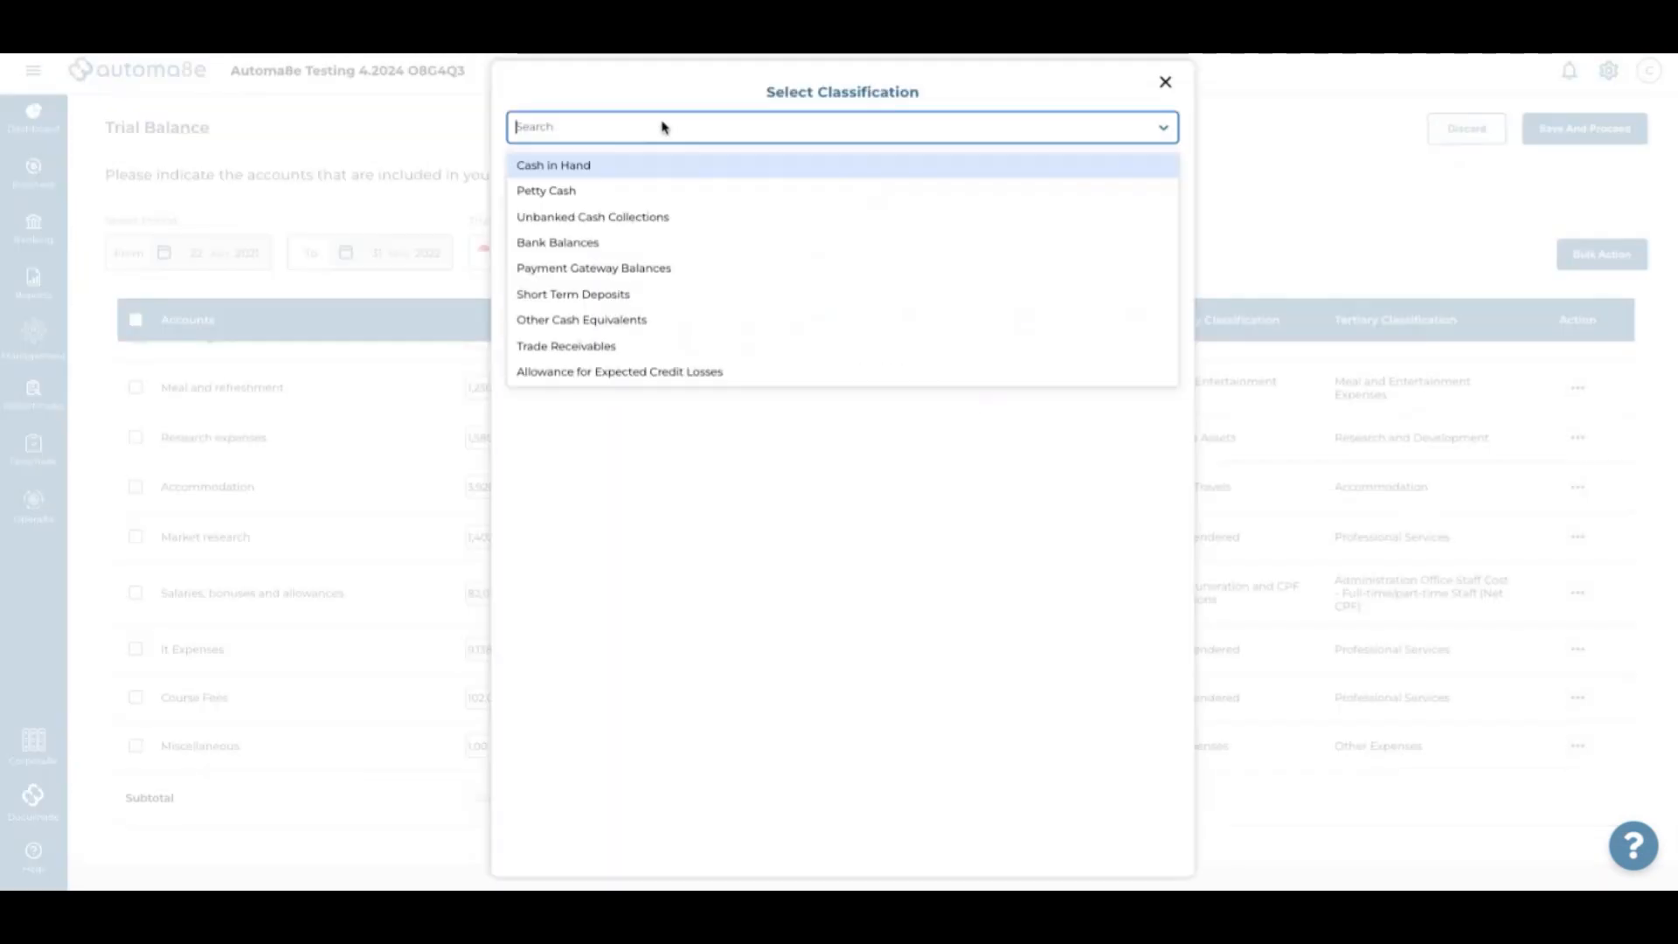
type("researh")
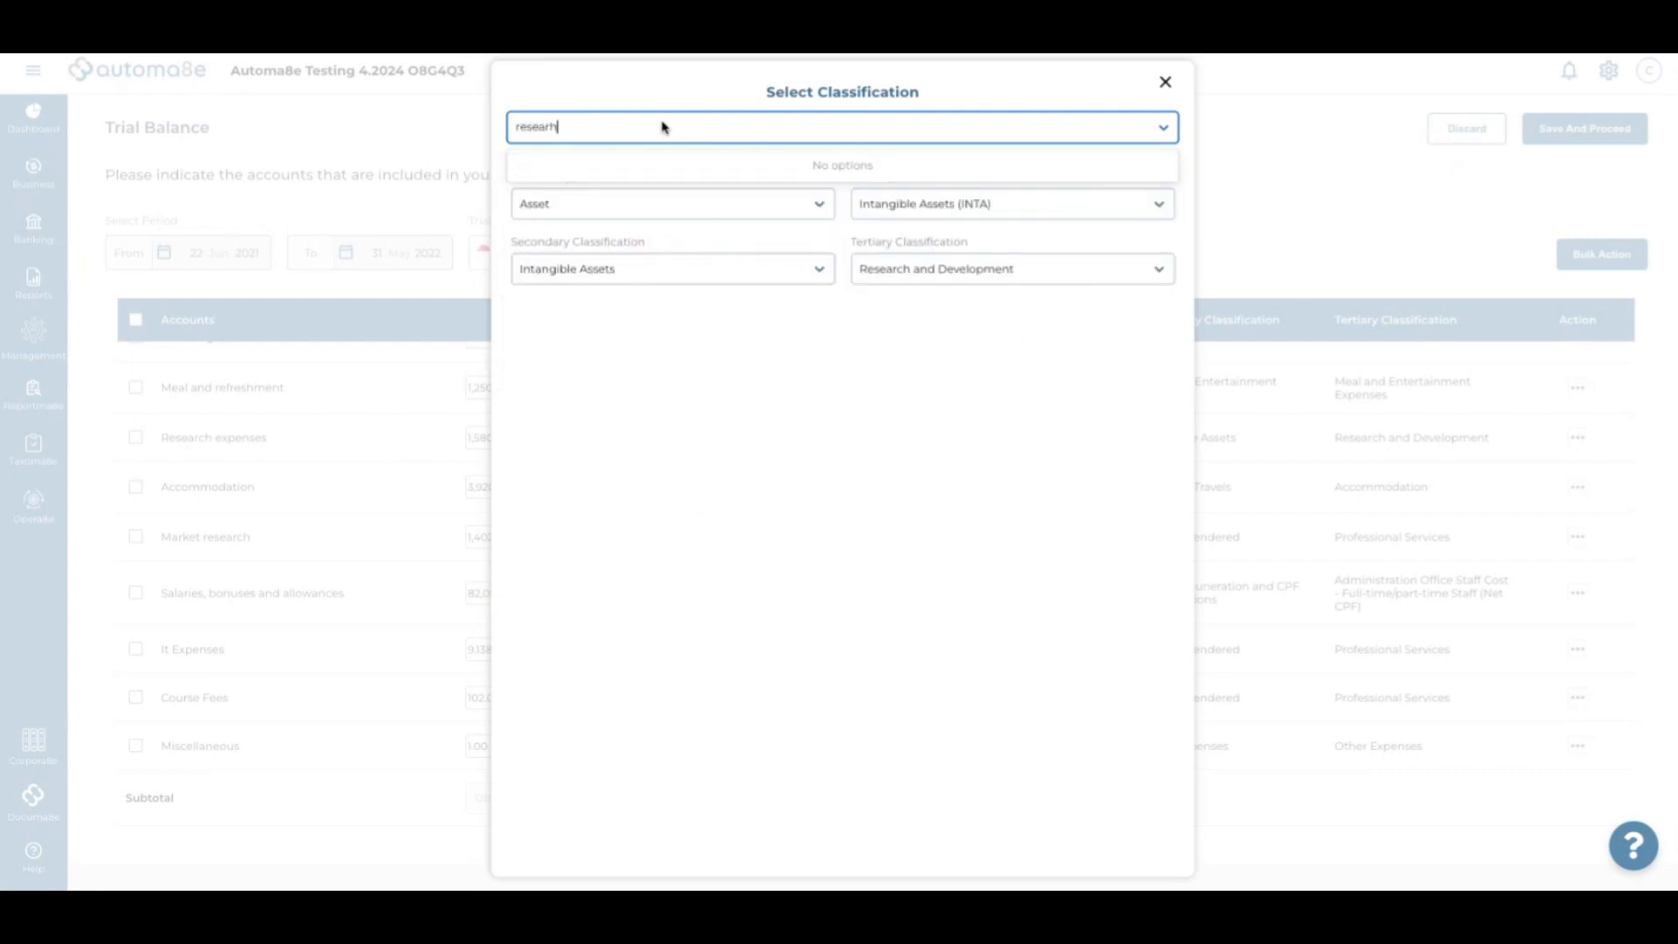
key("BackSpace")
type("c")
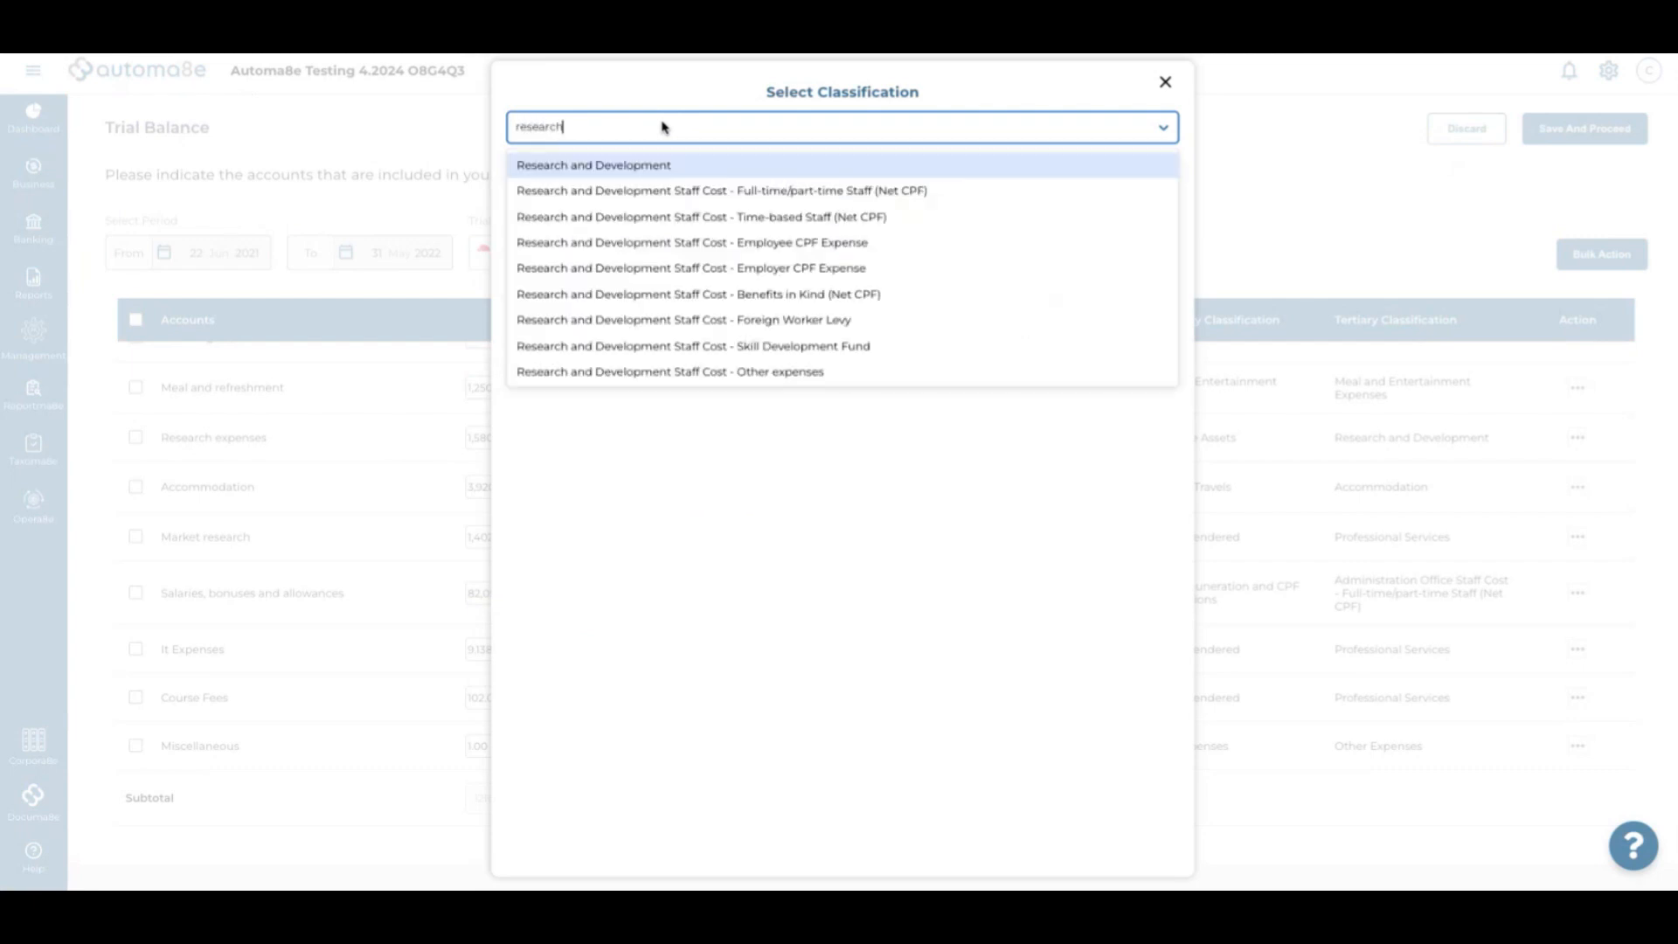
type("h")
scroll(732, 367, "down", 1)
left_click(700, 374)
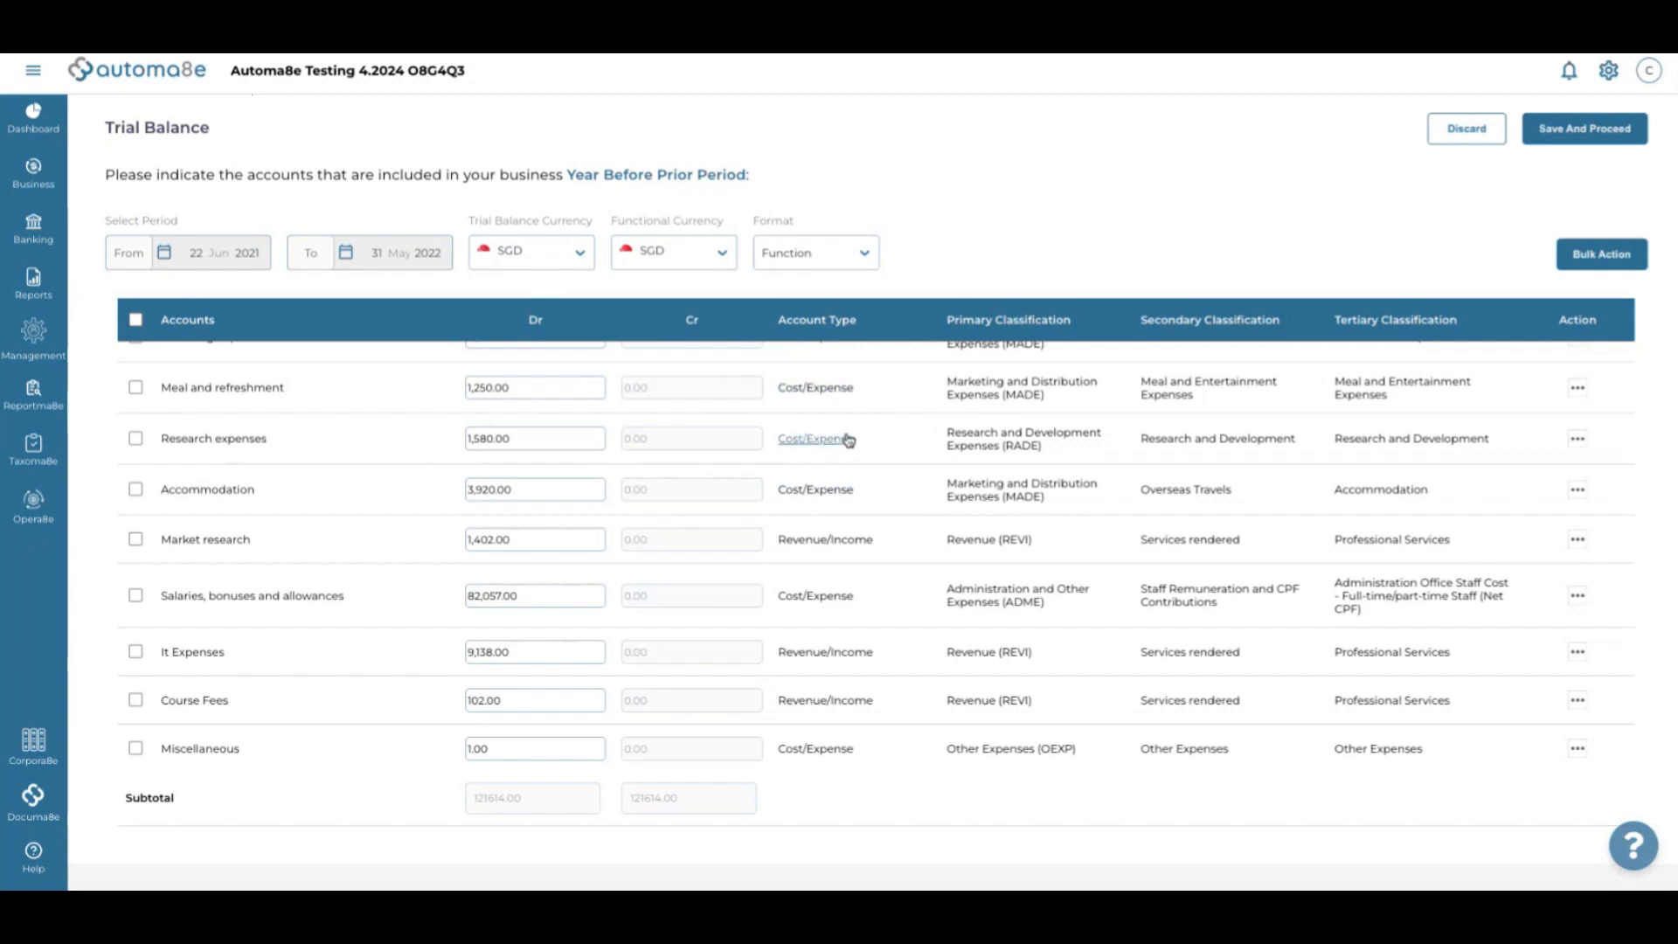
scroll(869, 492, "down", 1)
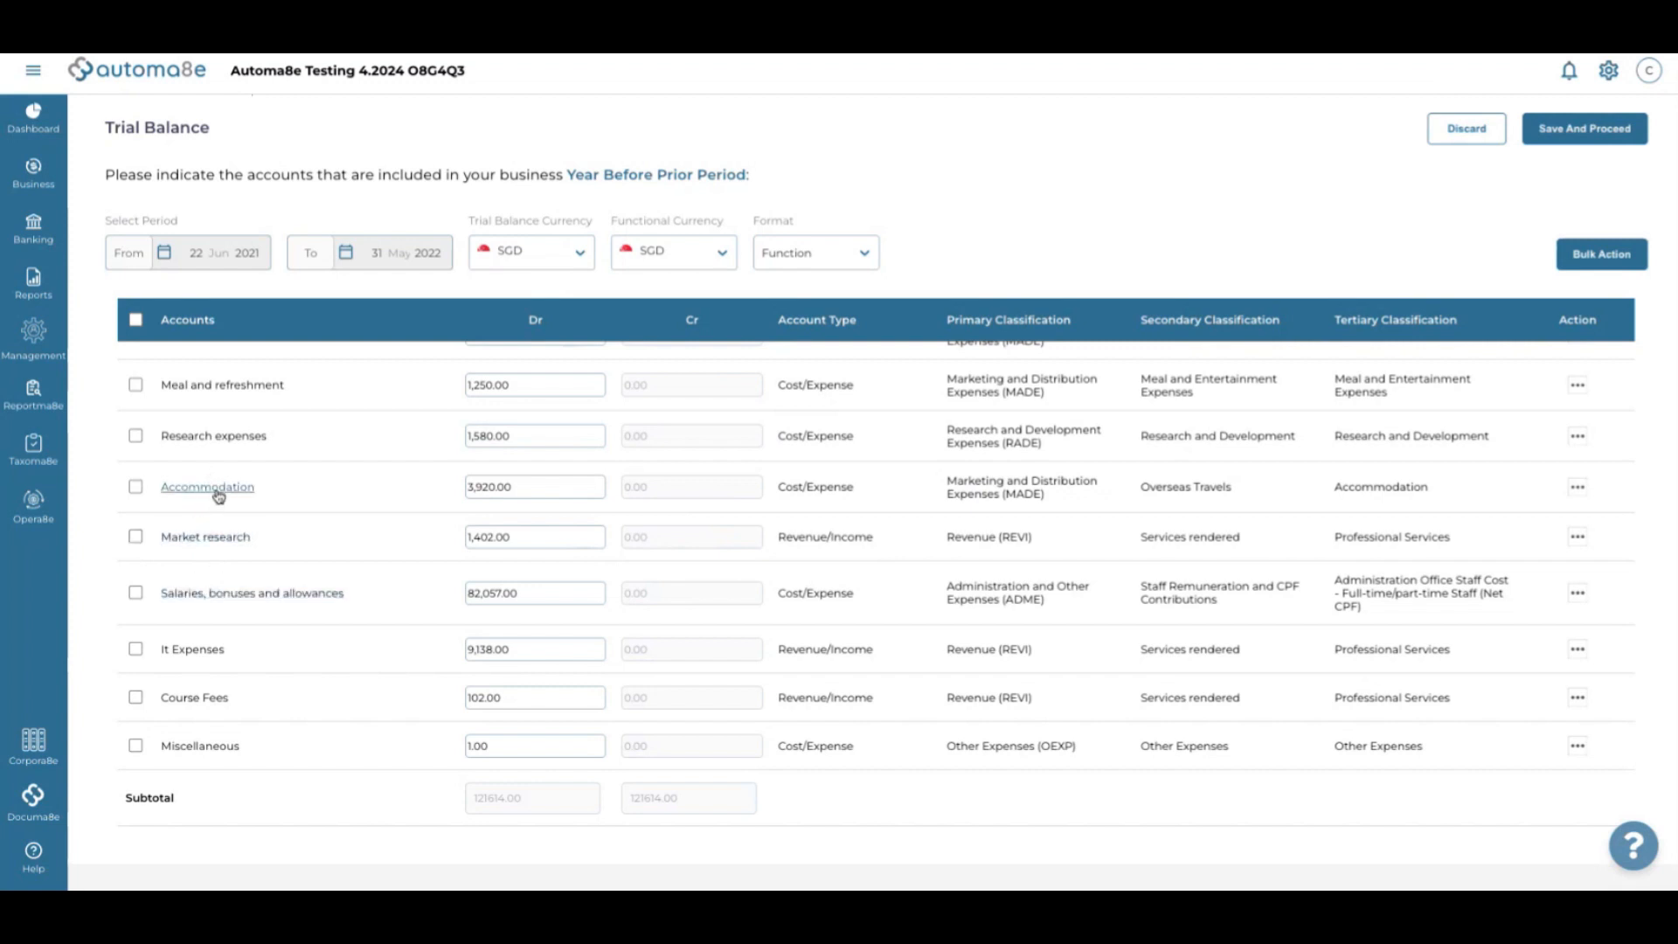
Bulk-classify the ticked Research expenses and Market research rows as Research and Development (RADE)
left_click(135, 436)
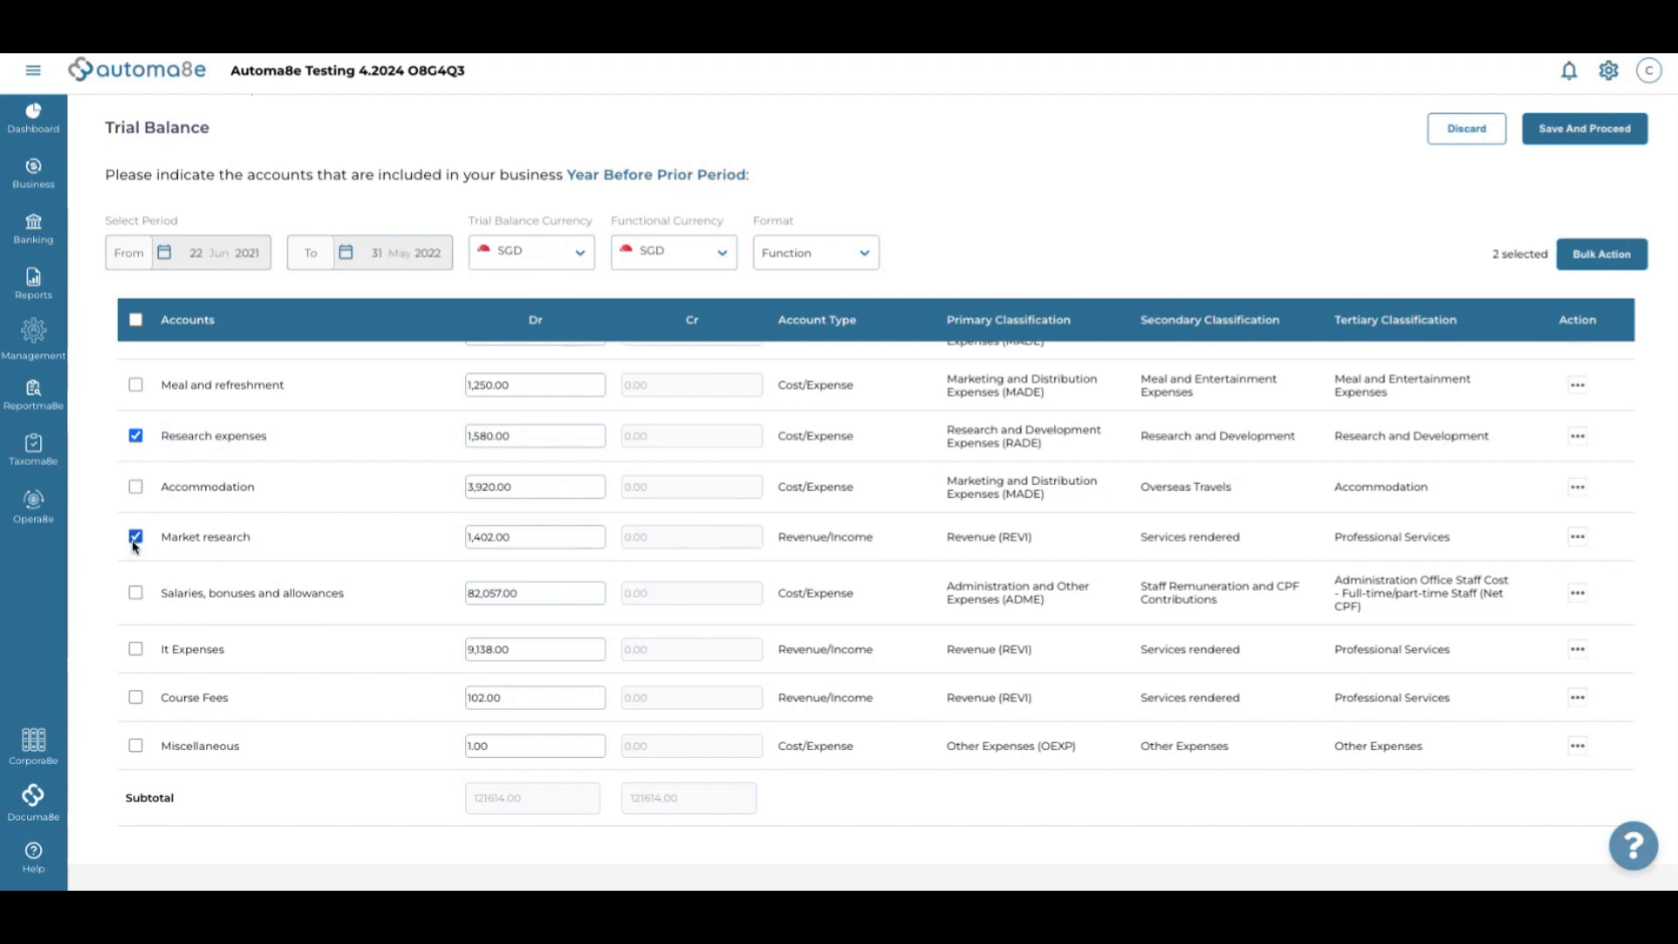
left_click(1603, 254)
left_click(749, 132)
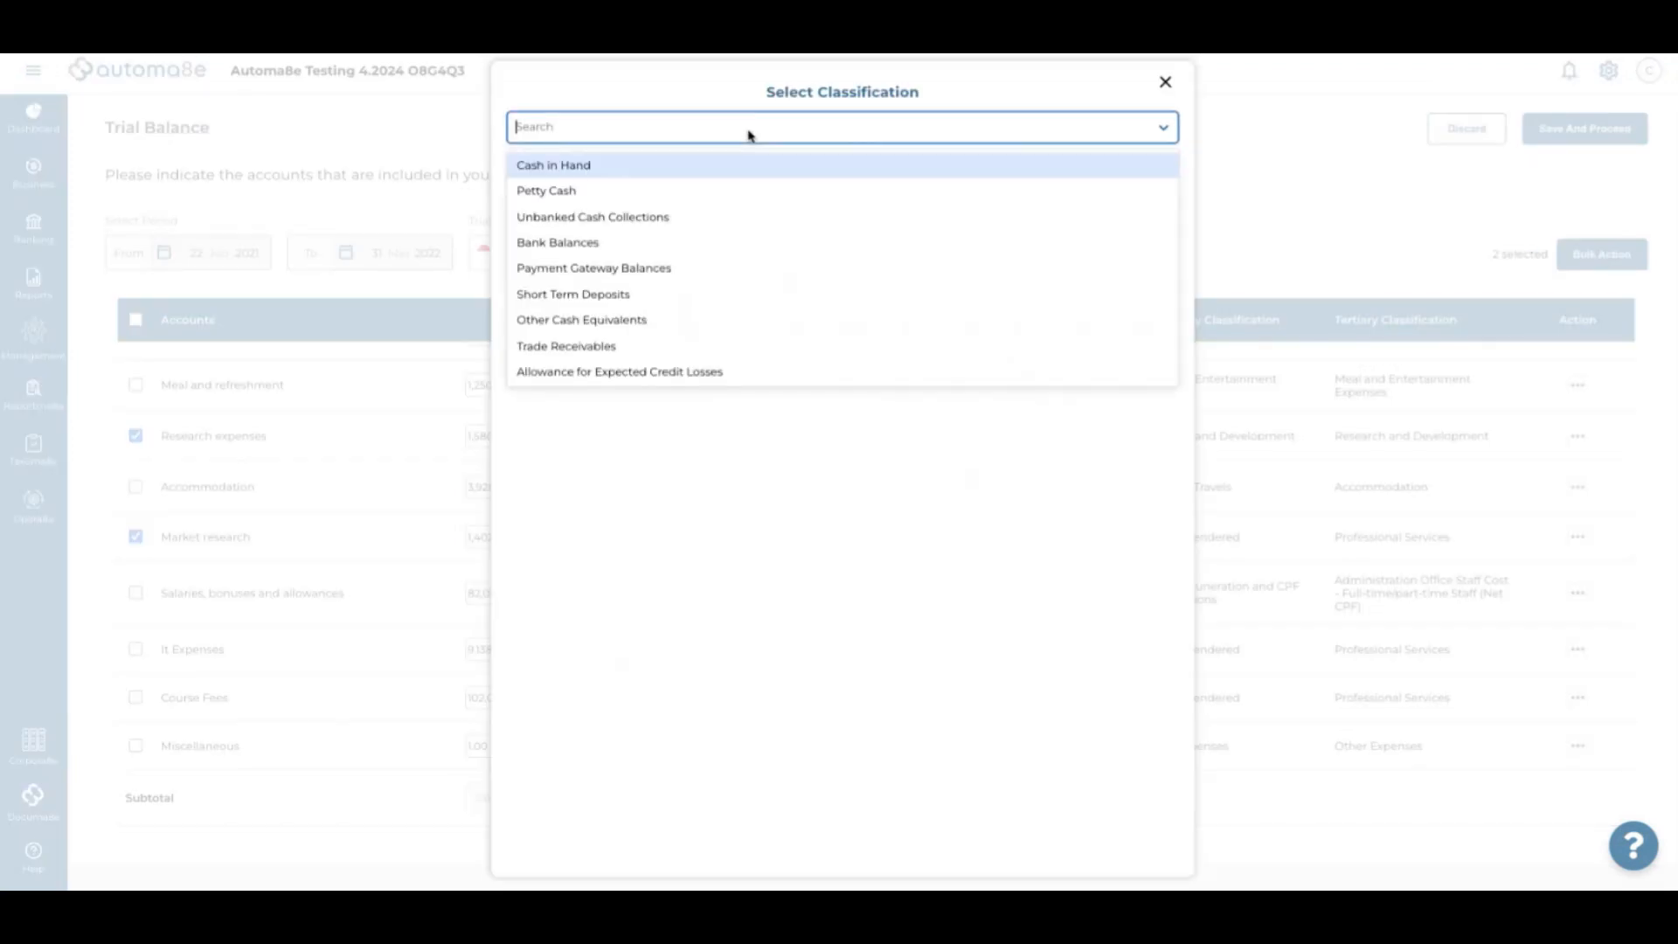
type("re")
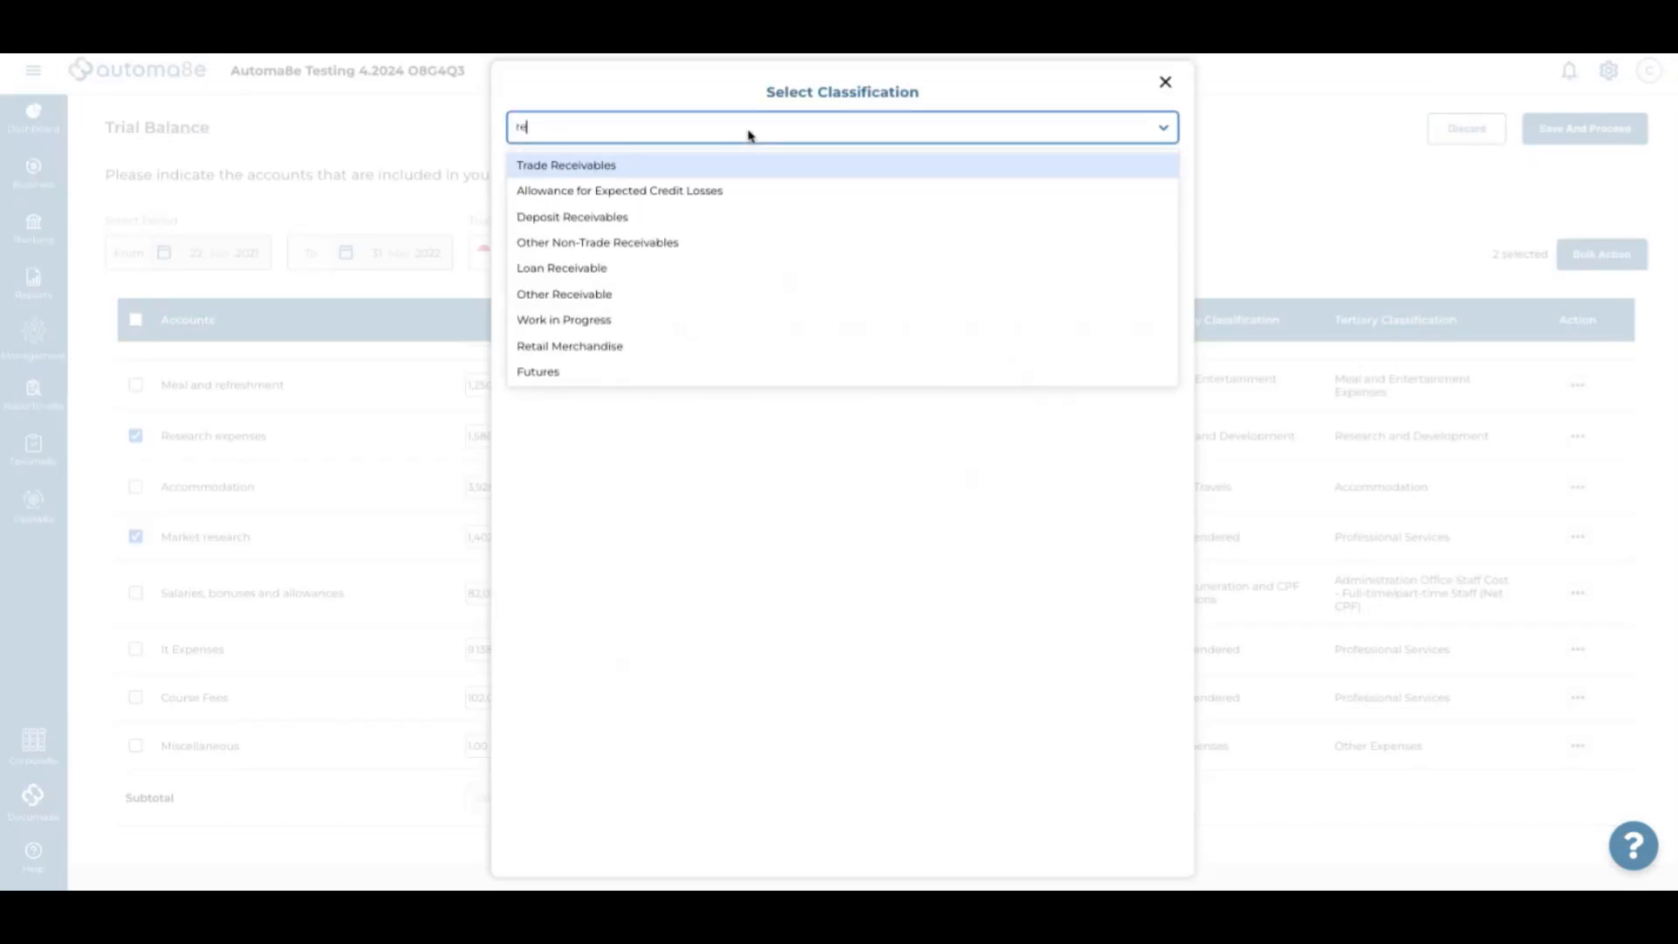
type("sea")
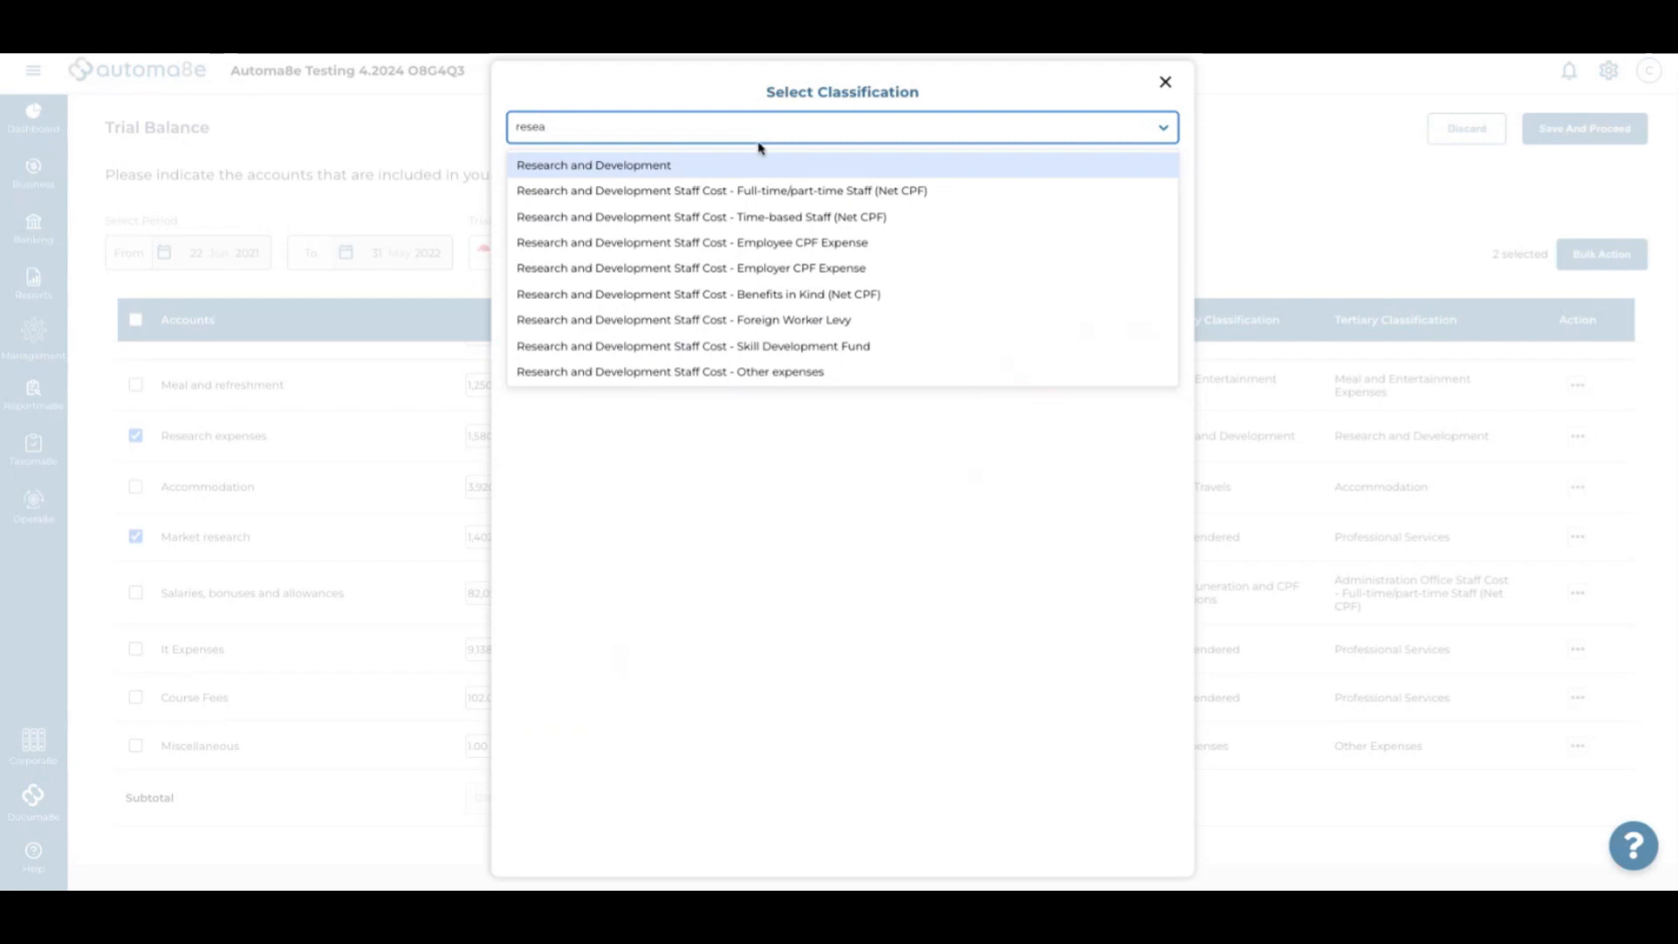
left_click(702, 376)
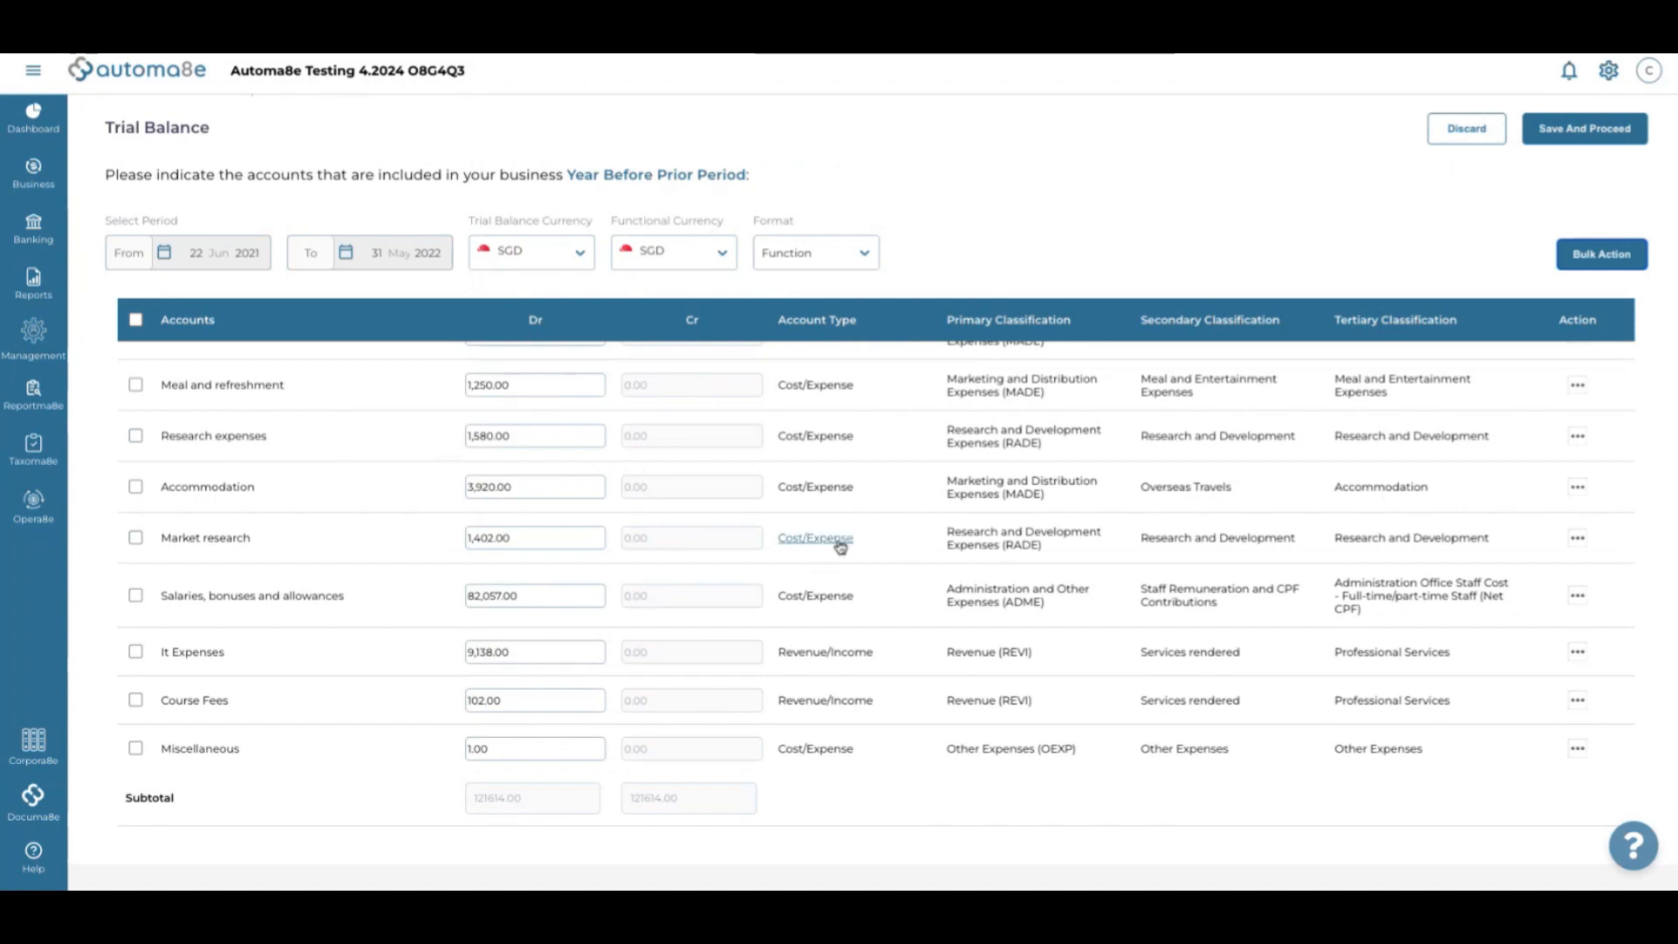
left_click(927, 542)
left_click(1165, 82)
scroll(854, 543, "down", 1)
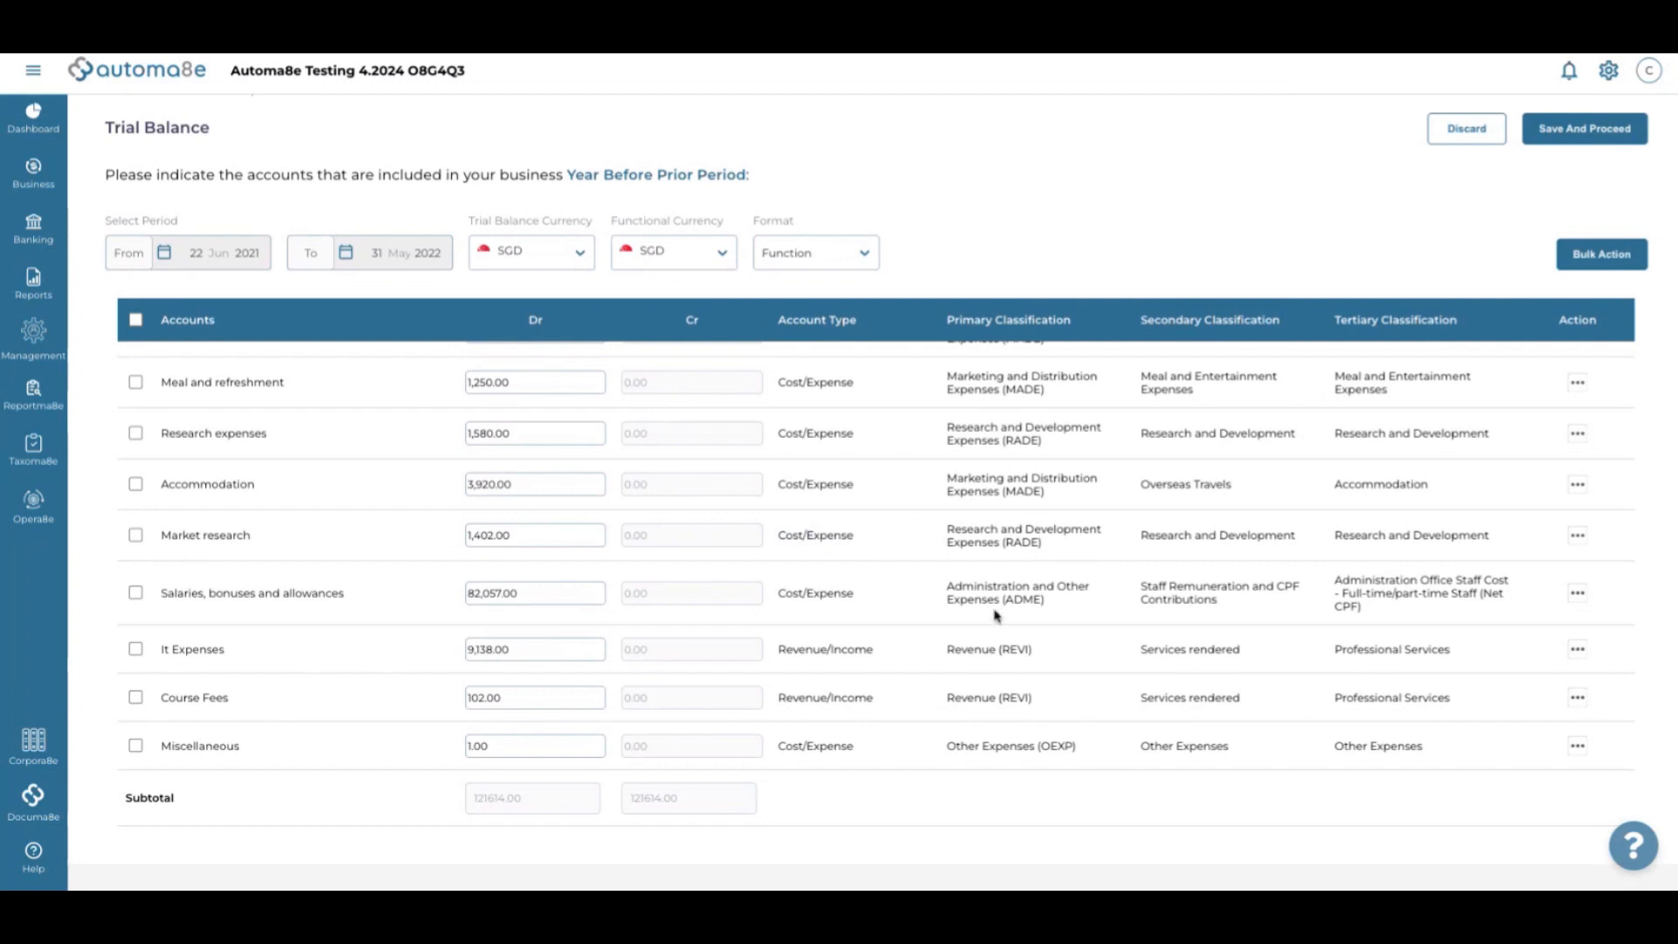
Classify It Expenses as Other IT and Communication Expenses
left_click(847, 652)
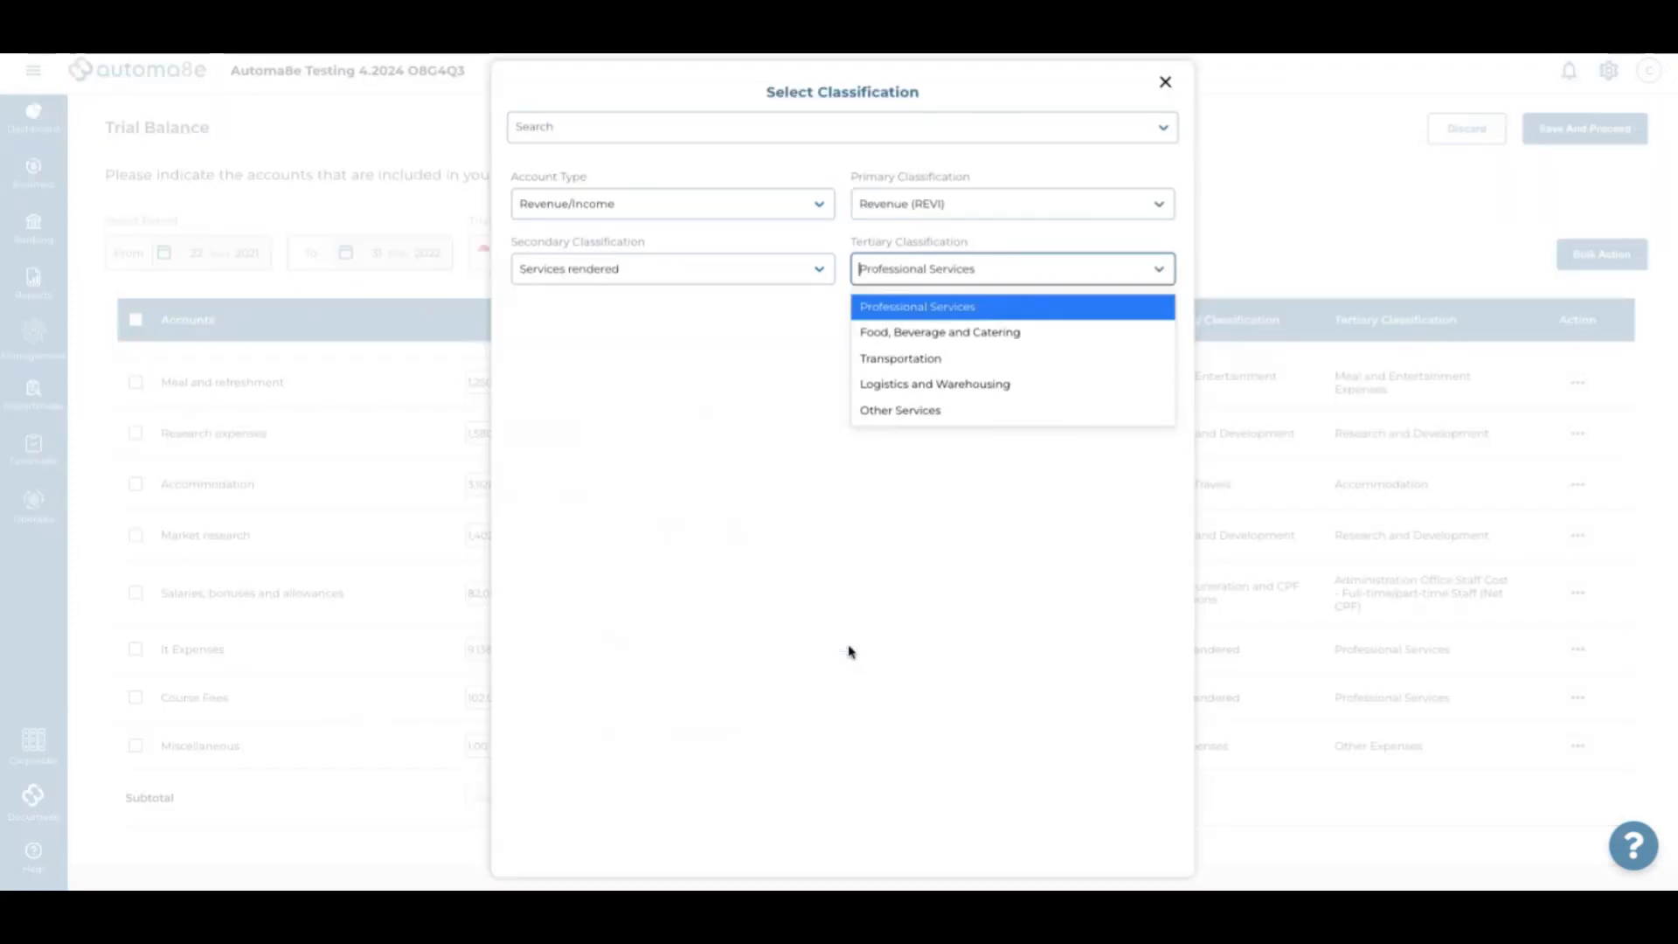
left_click(804, 132)
type("it")
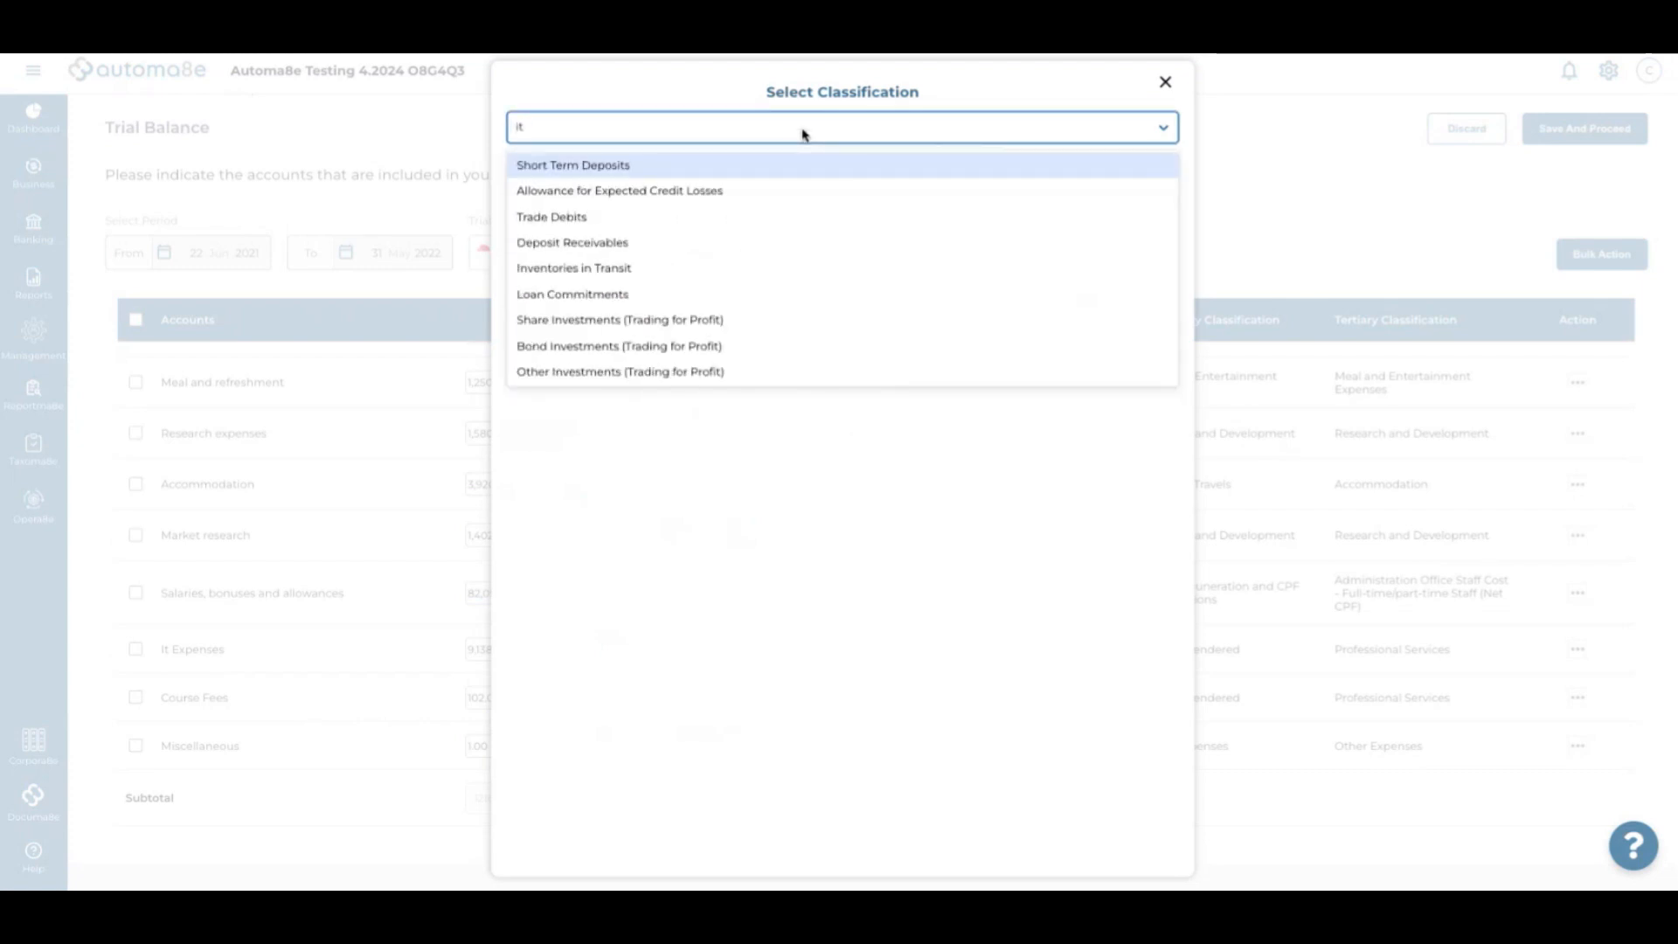
type(" and c")
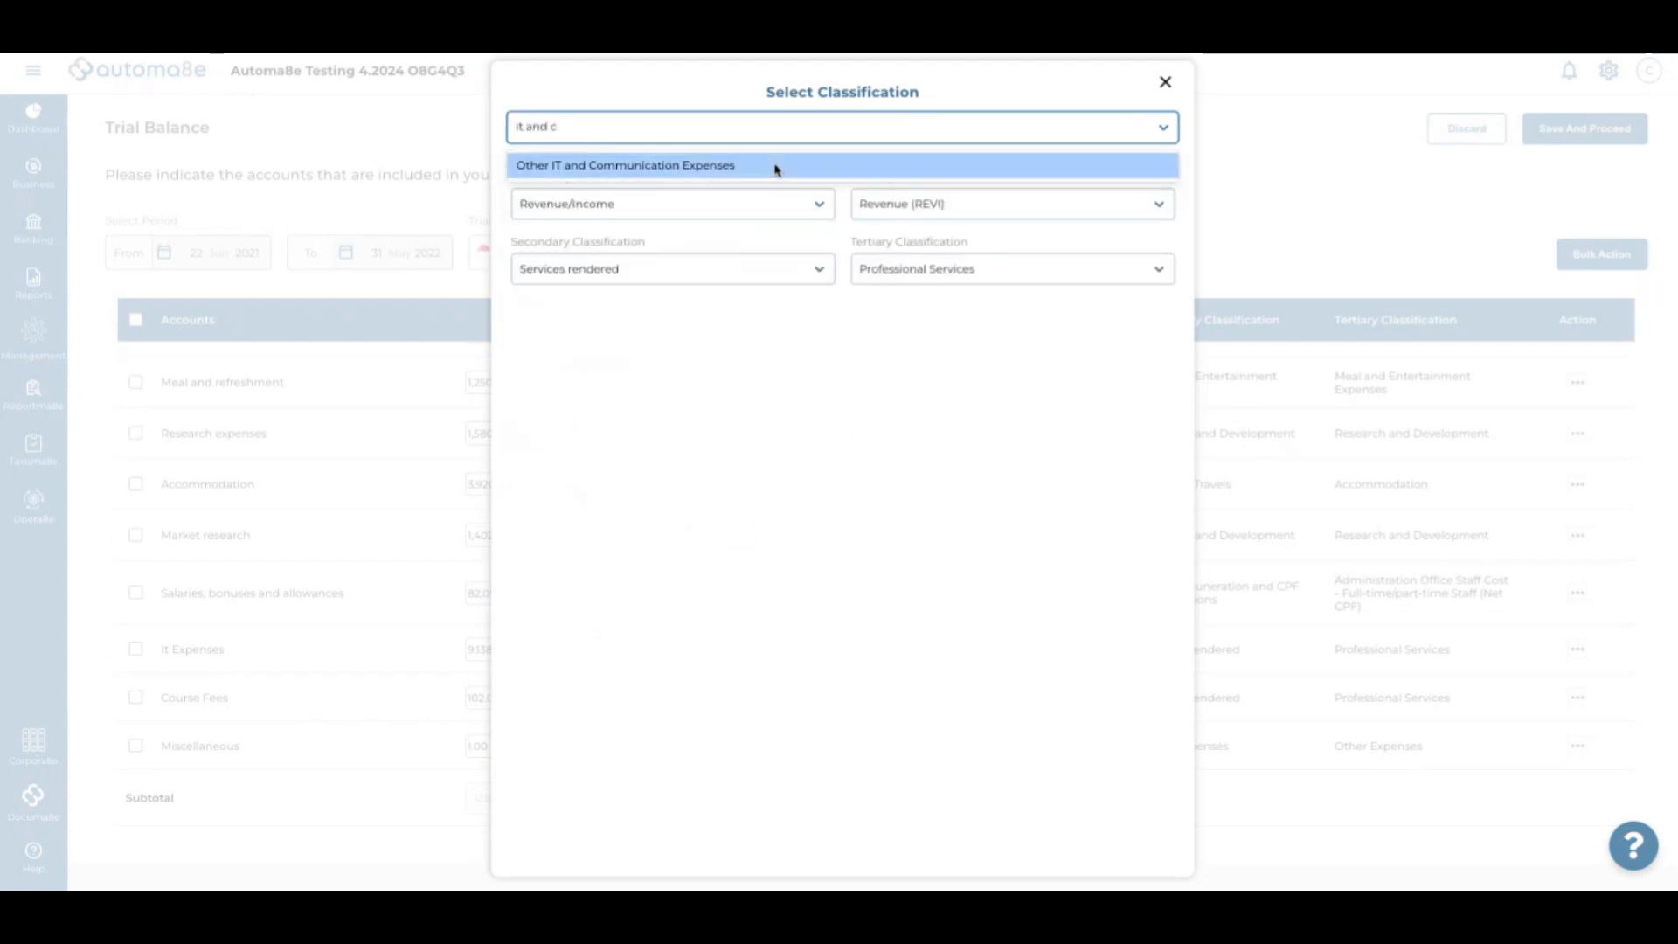
left_click(775, 165)
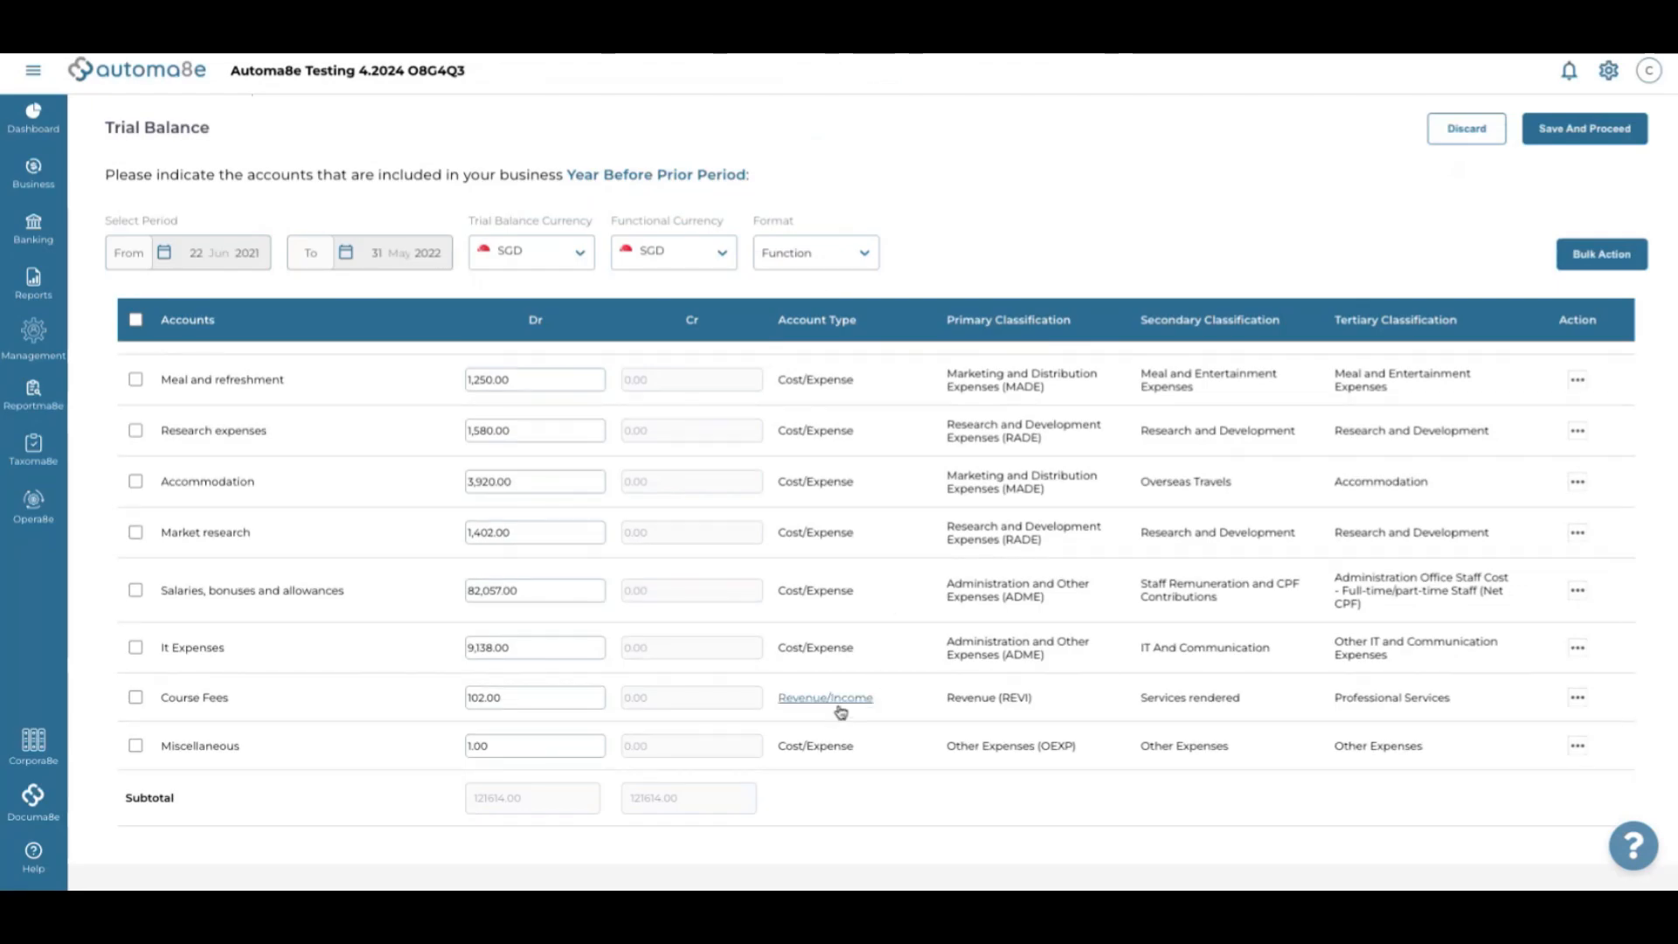
Classify Course Fees as Training and Staff Development
left_click(837, 702)
left_click(690, 131)
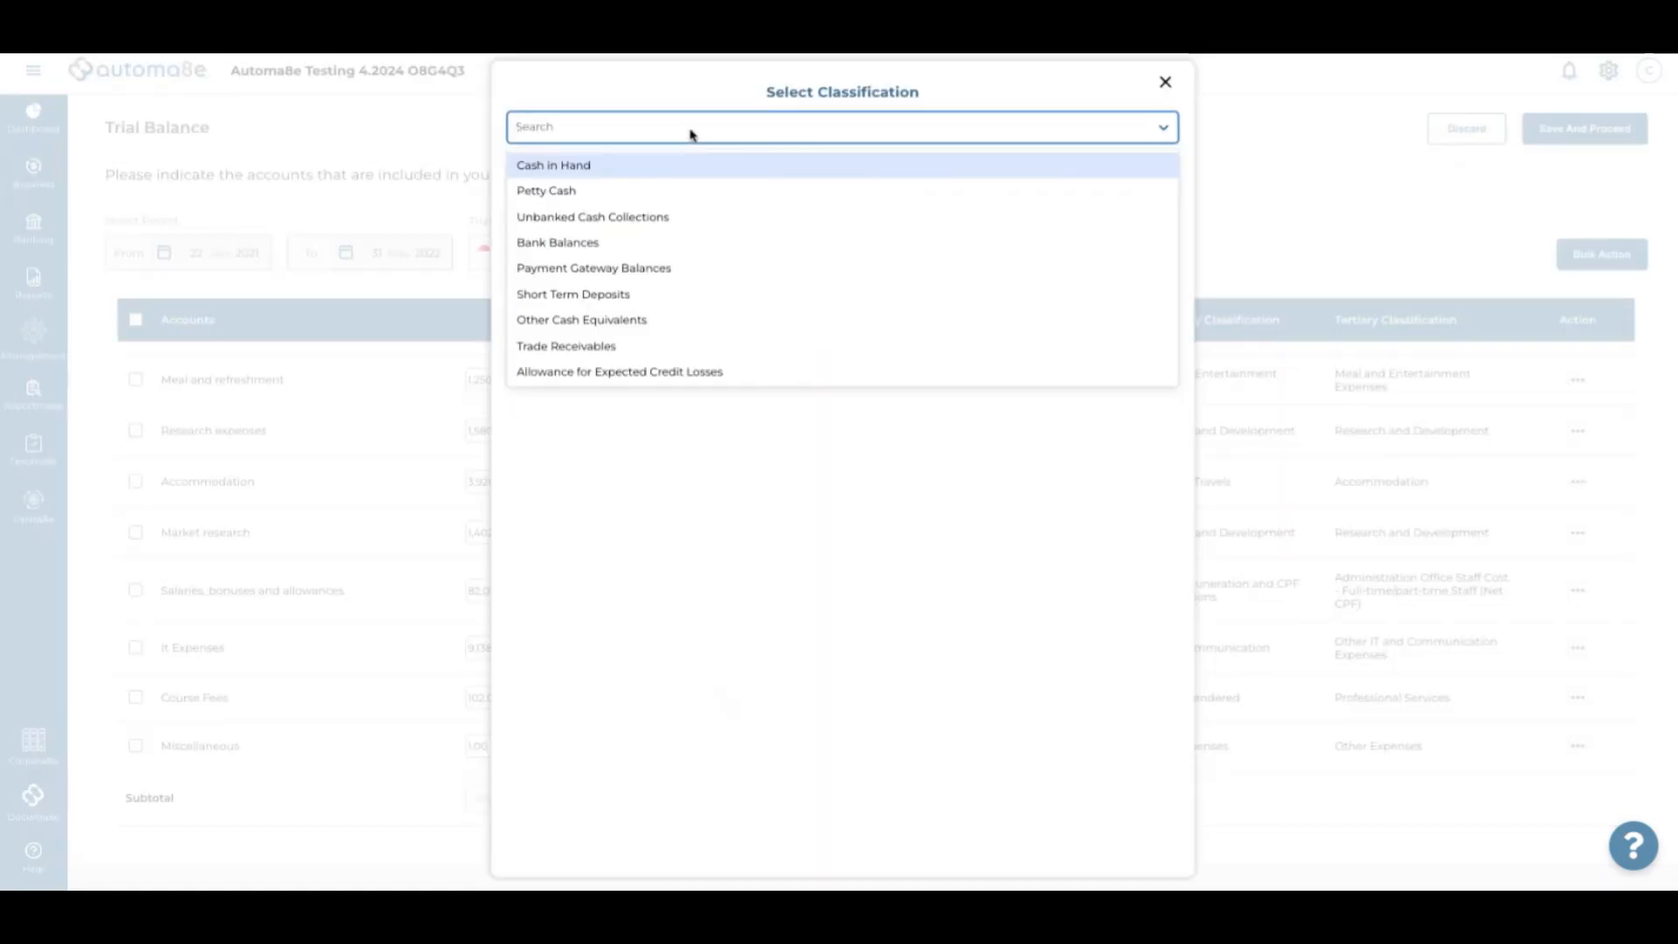
type("staff de")
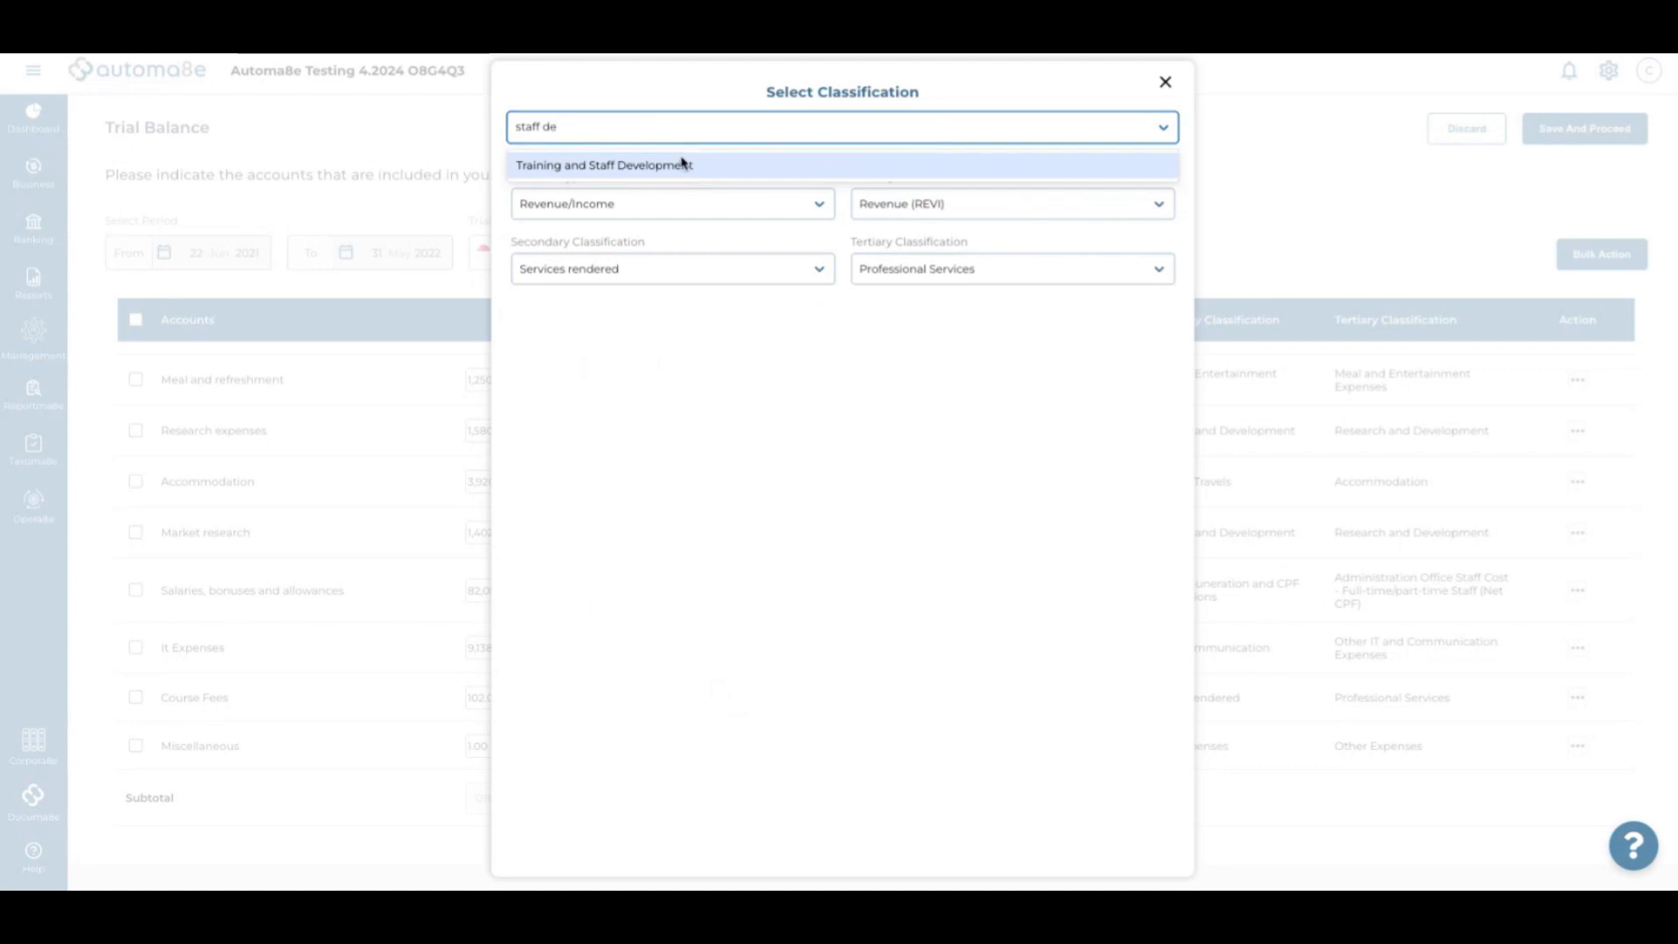
left_click(682, 165)
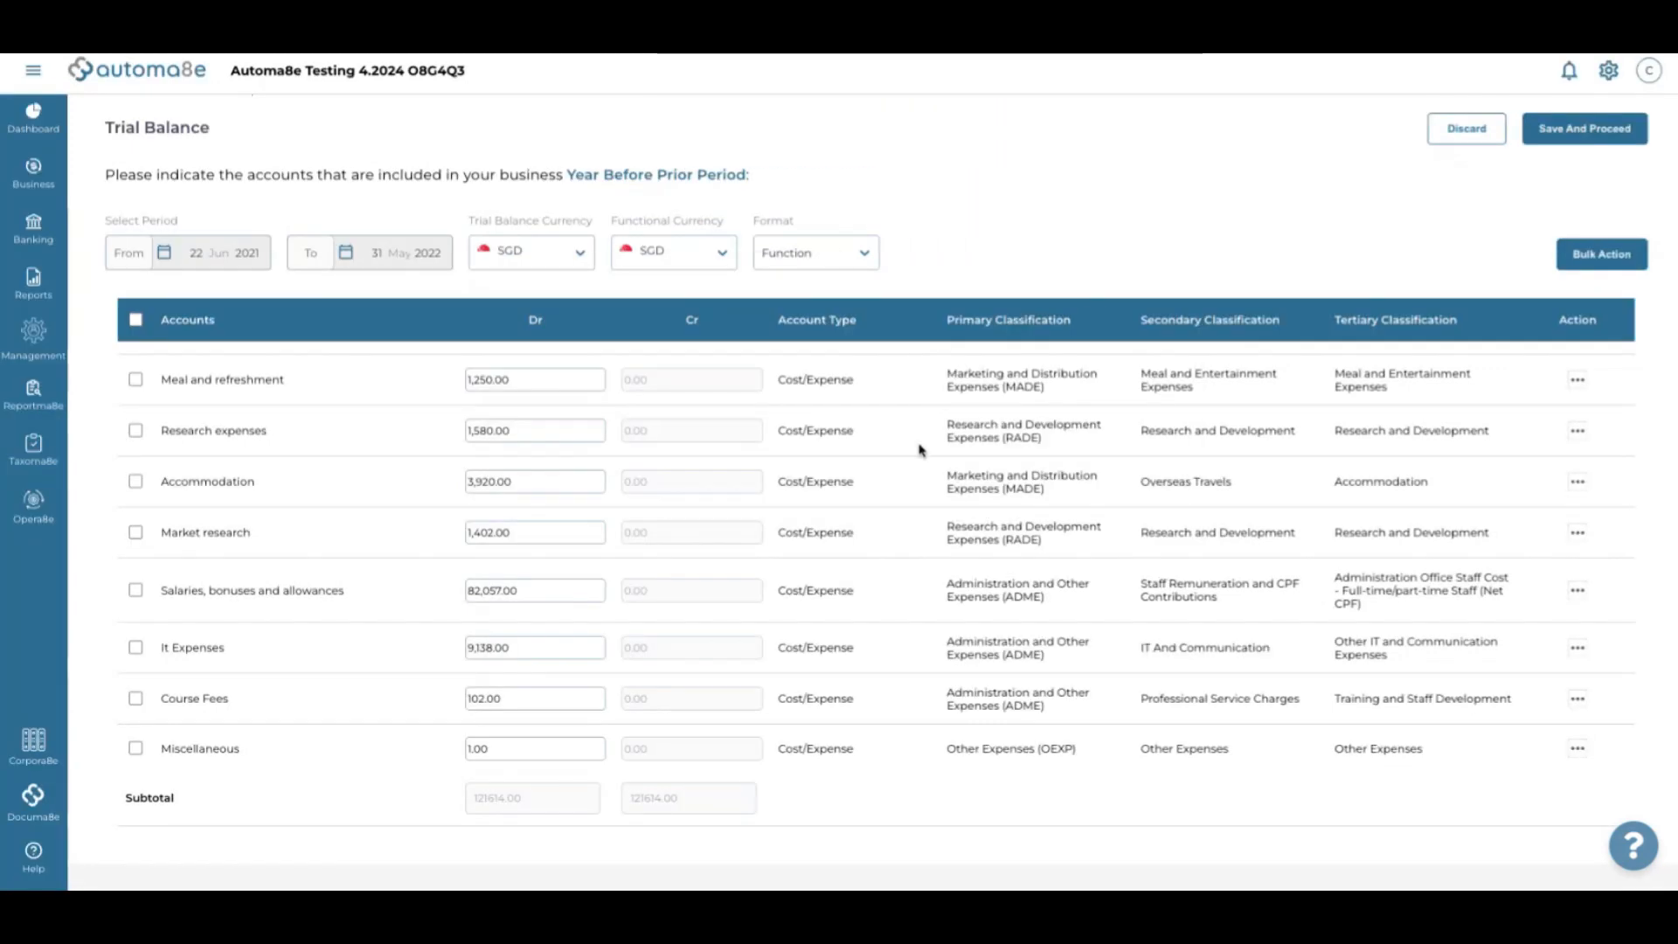
scroll(865, 682, "down", 1)
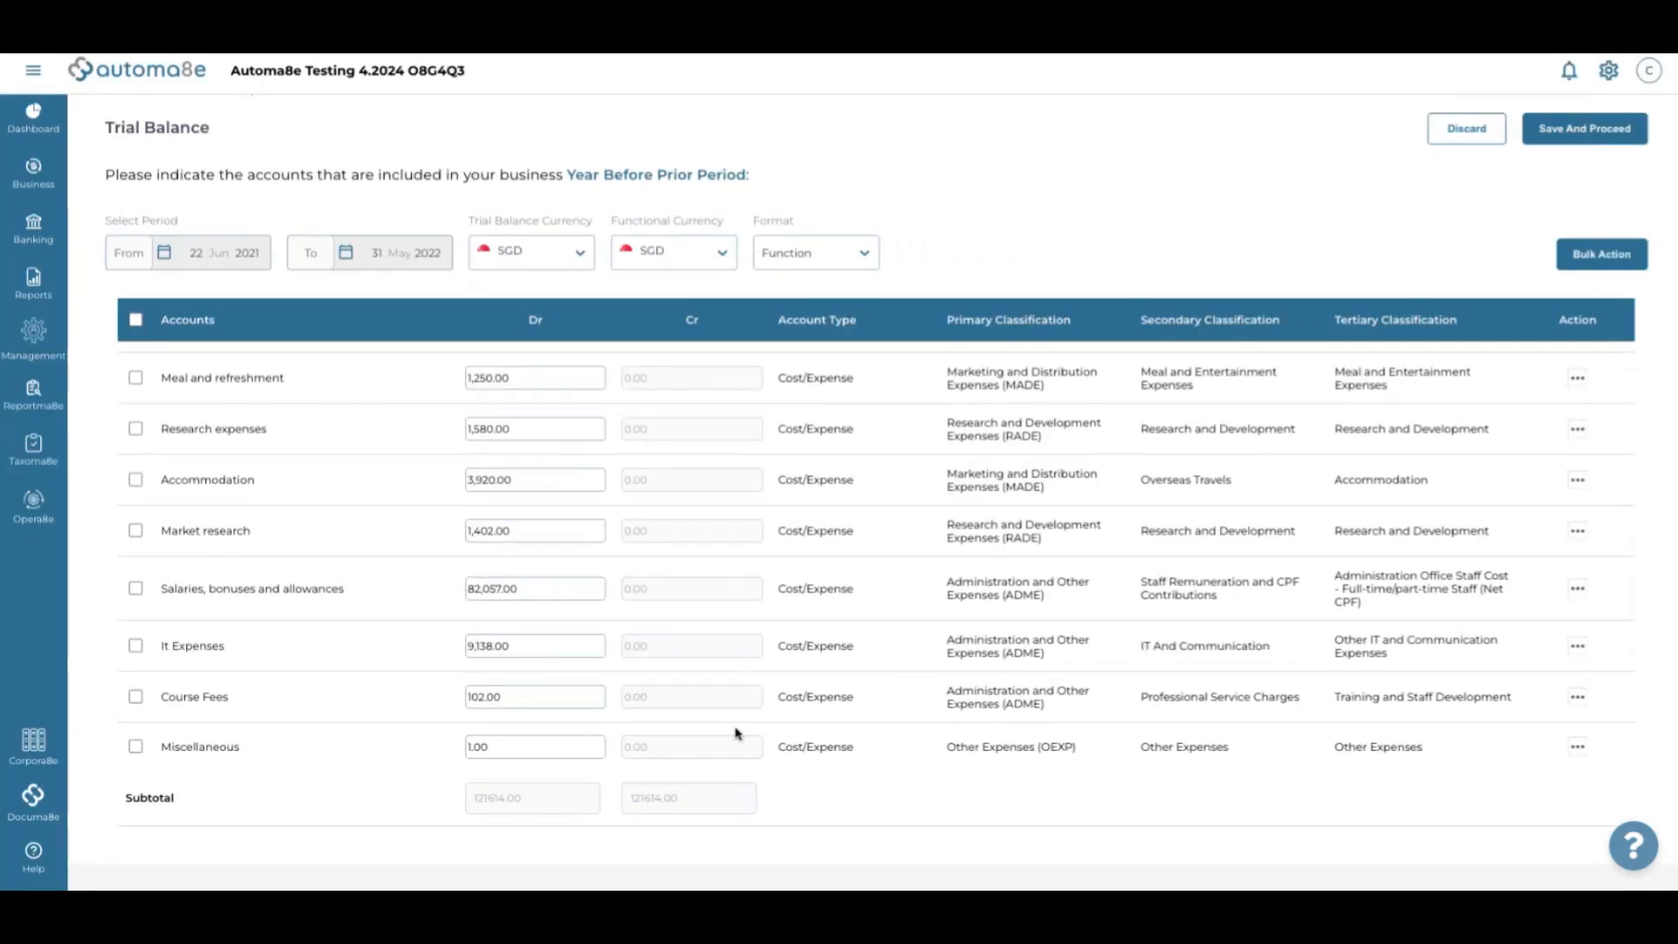
scroll(878, 666, "down", 1)
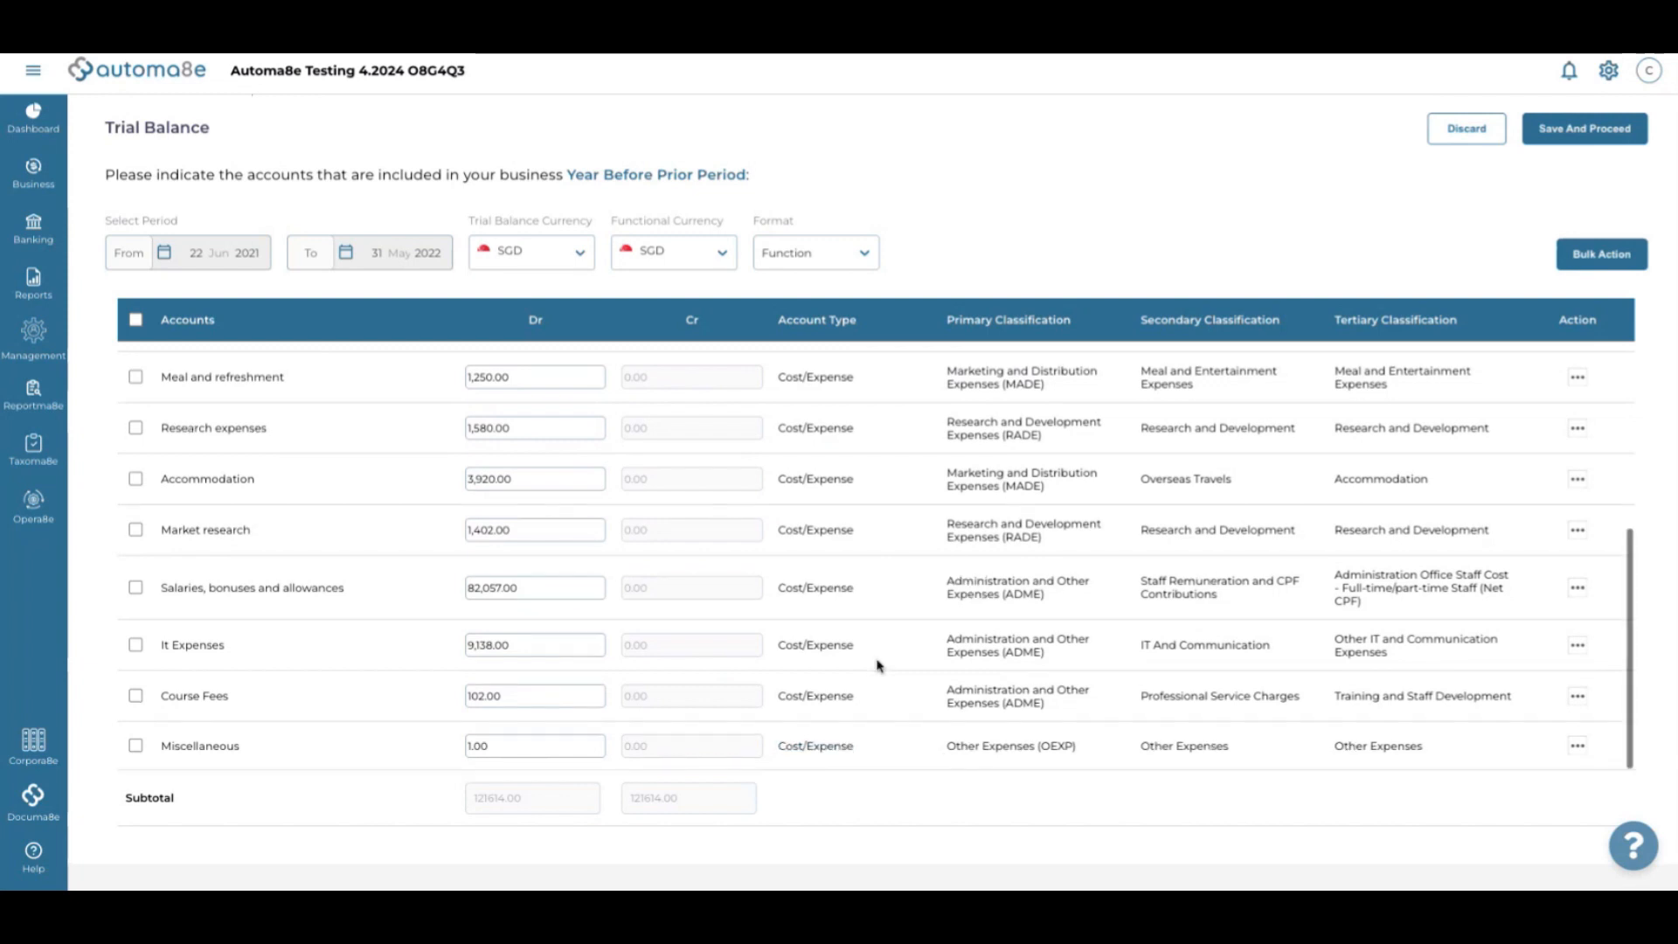
scroll(1048, 525, "up", 10)
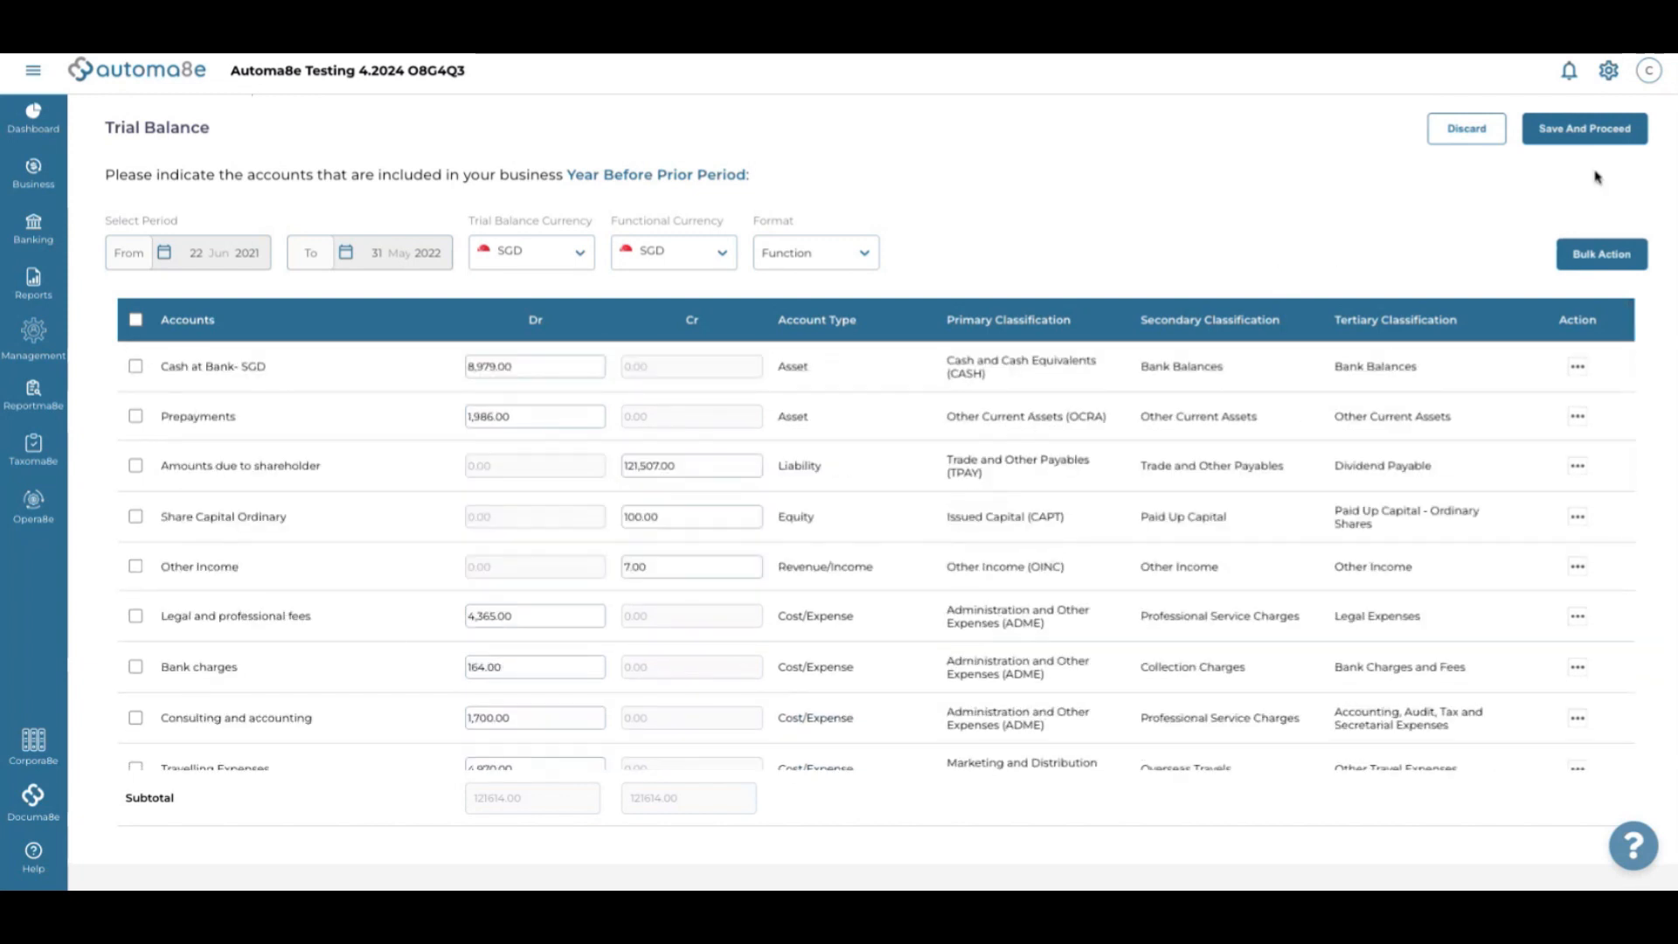
Save the year-before-prior trial balance as Completed, then open the SOFP summary
left_click(1602, 140)
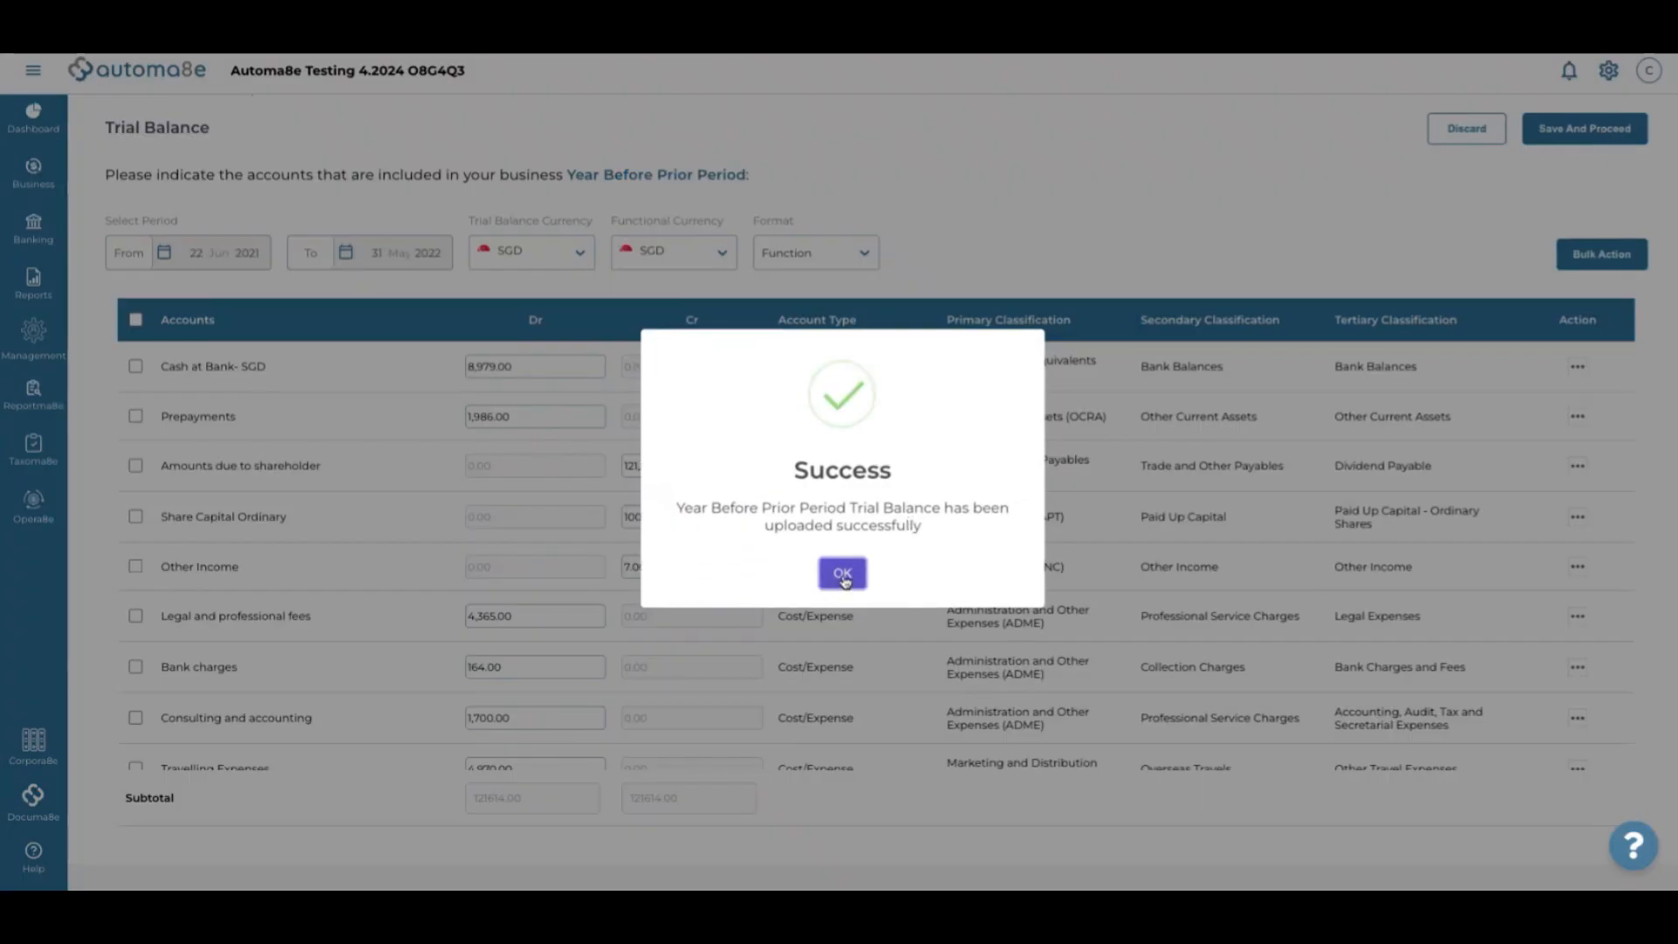
left_click(843, 574)
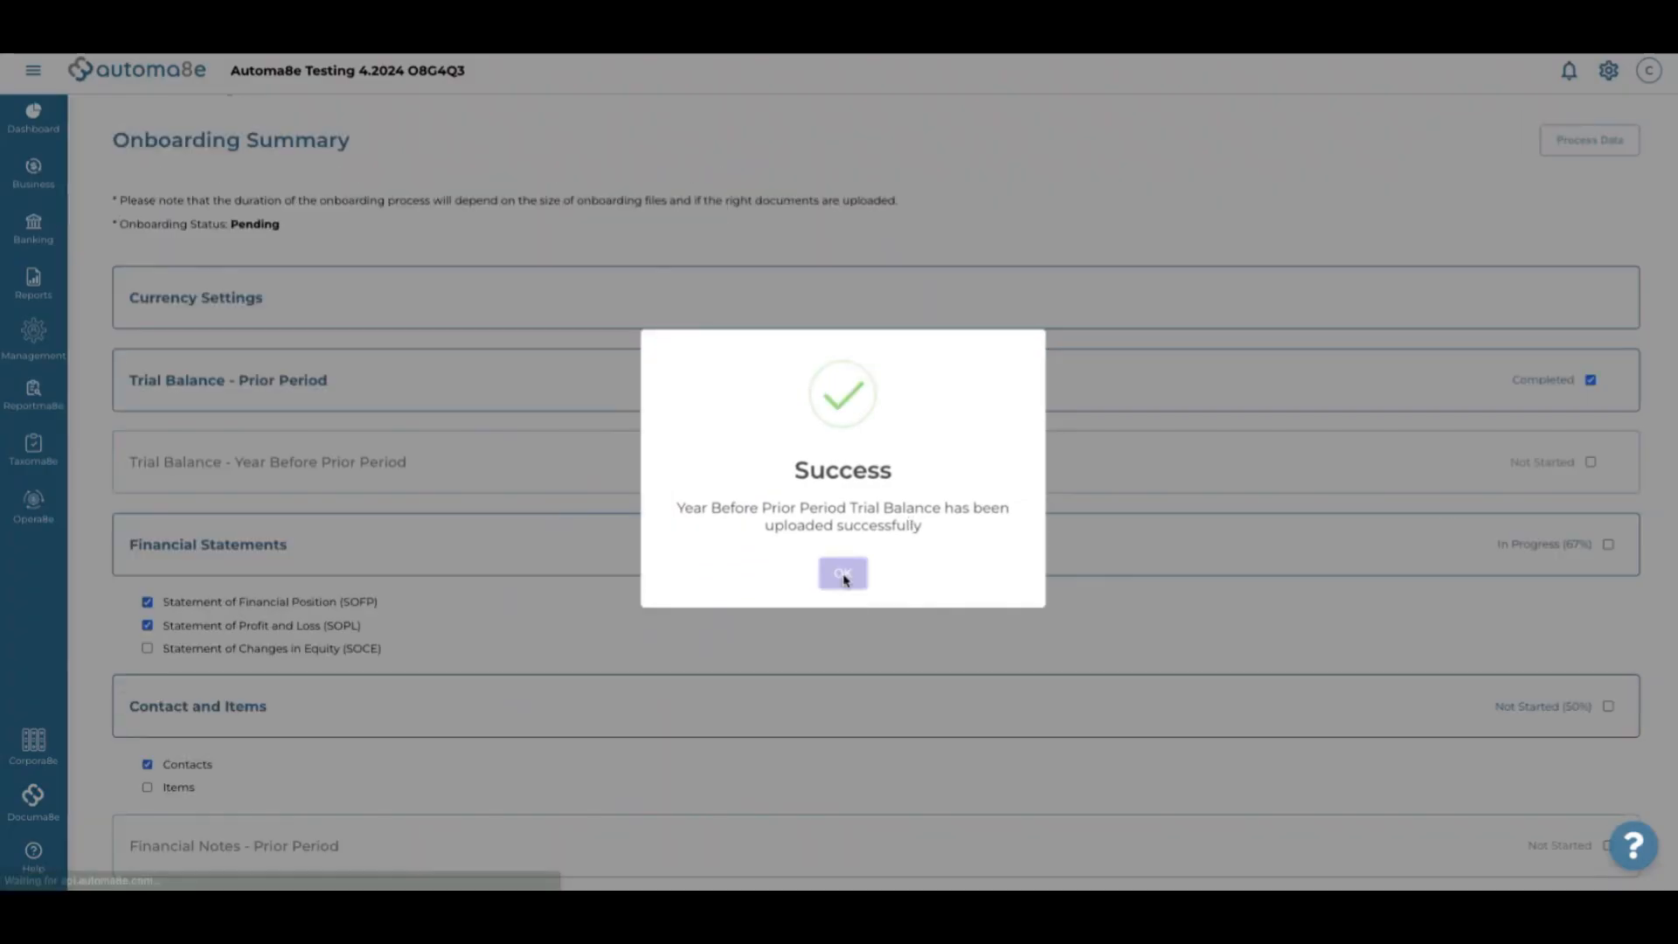
scroll(770, 596, "down", 1)
scroll(770, 595, "down", 1)
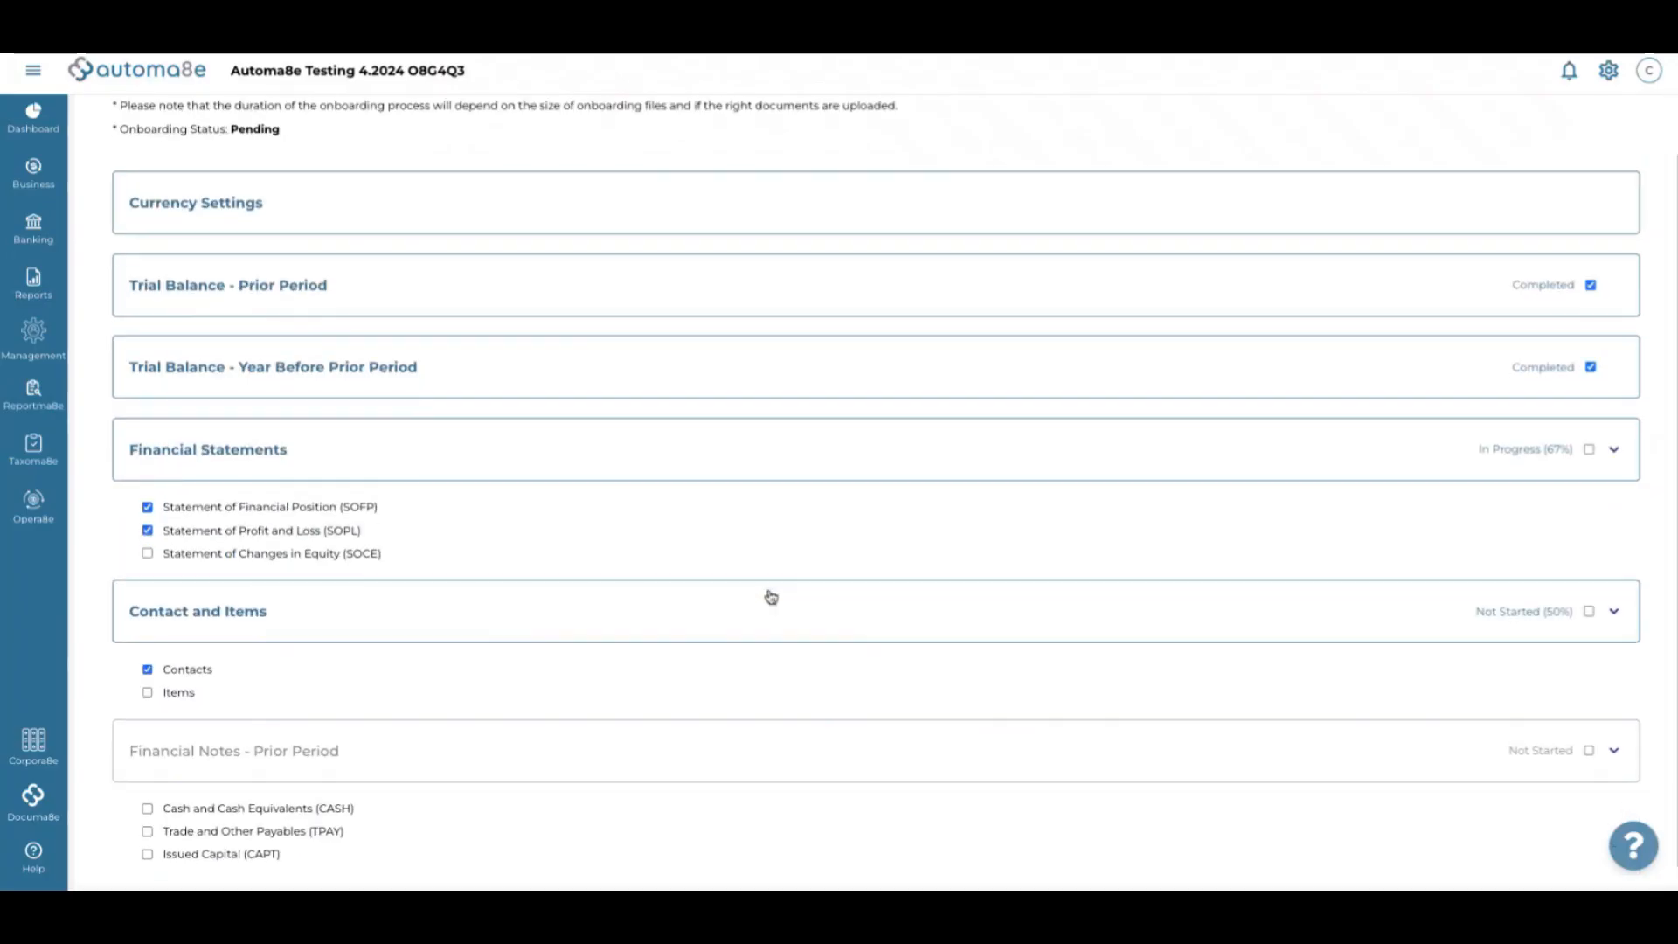
left_click(246, 487)
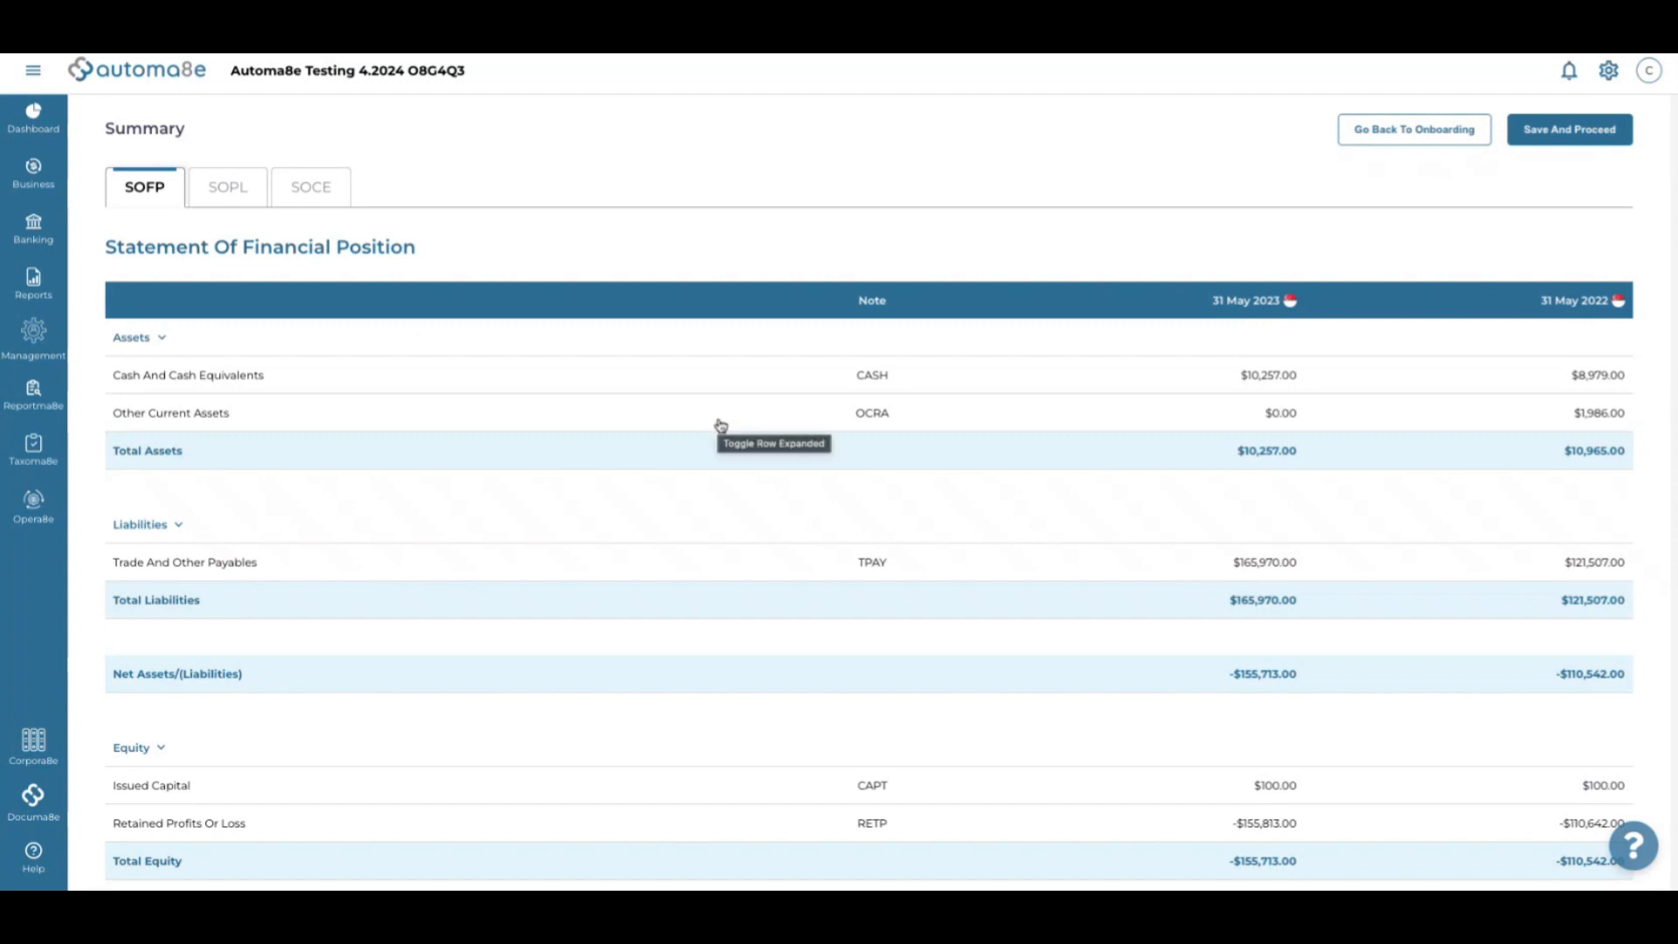
scroll(721, 426, "down", 2)
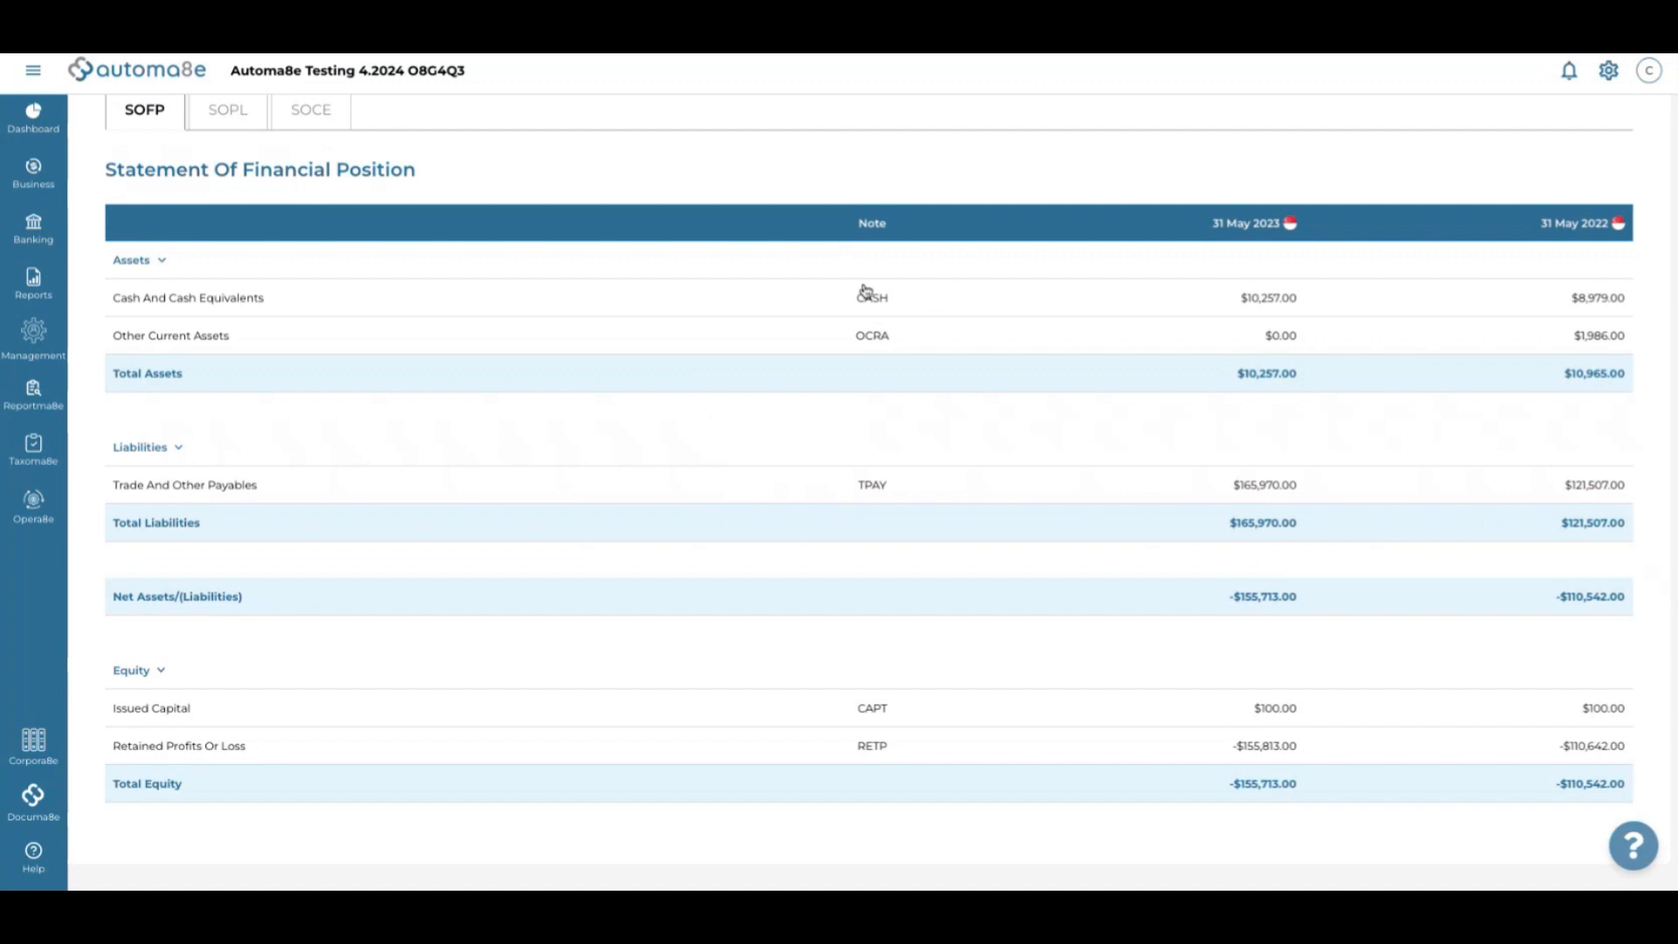
scroll(414, 277, "up", 1)
left_click(233, 188)
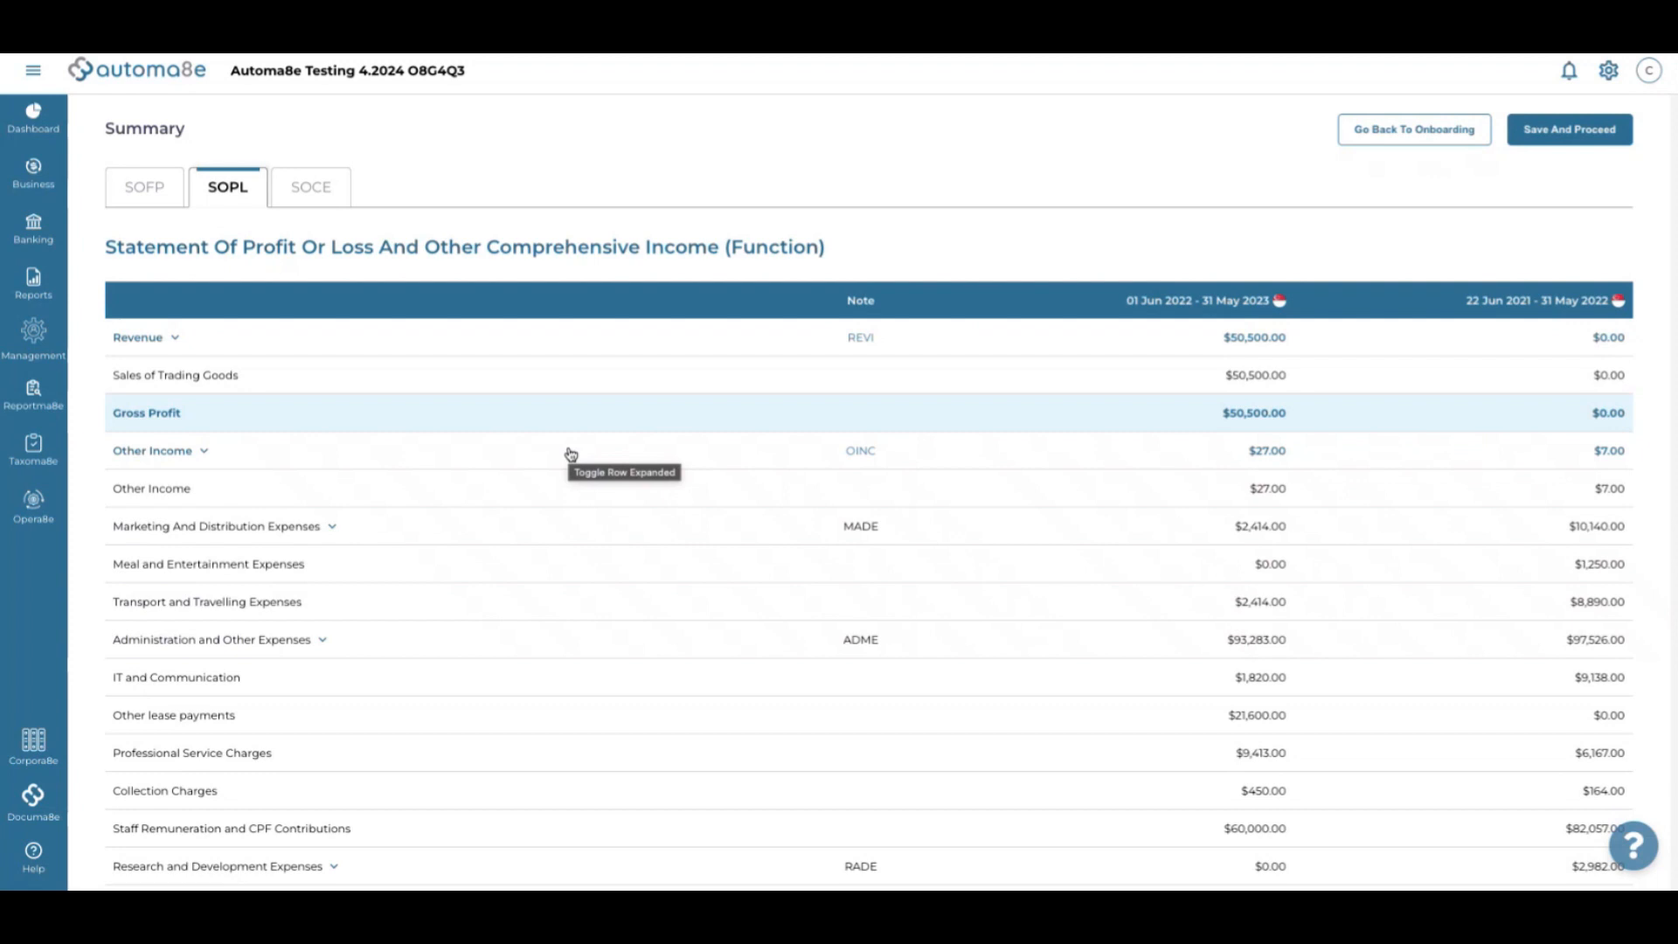
left_click(154, 200)
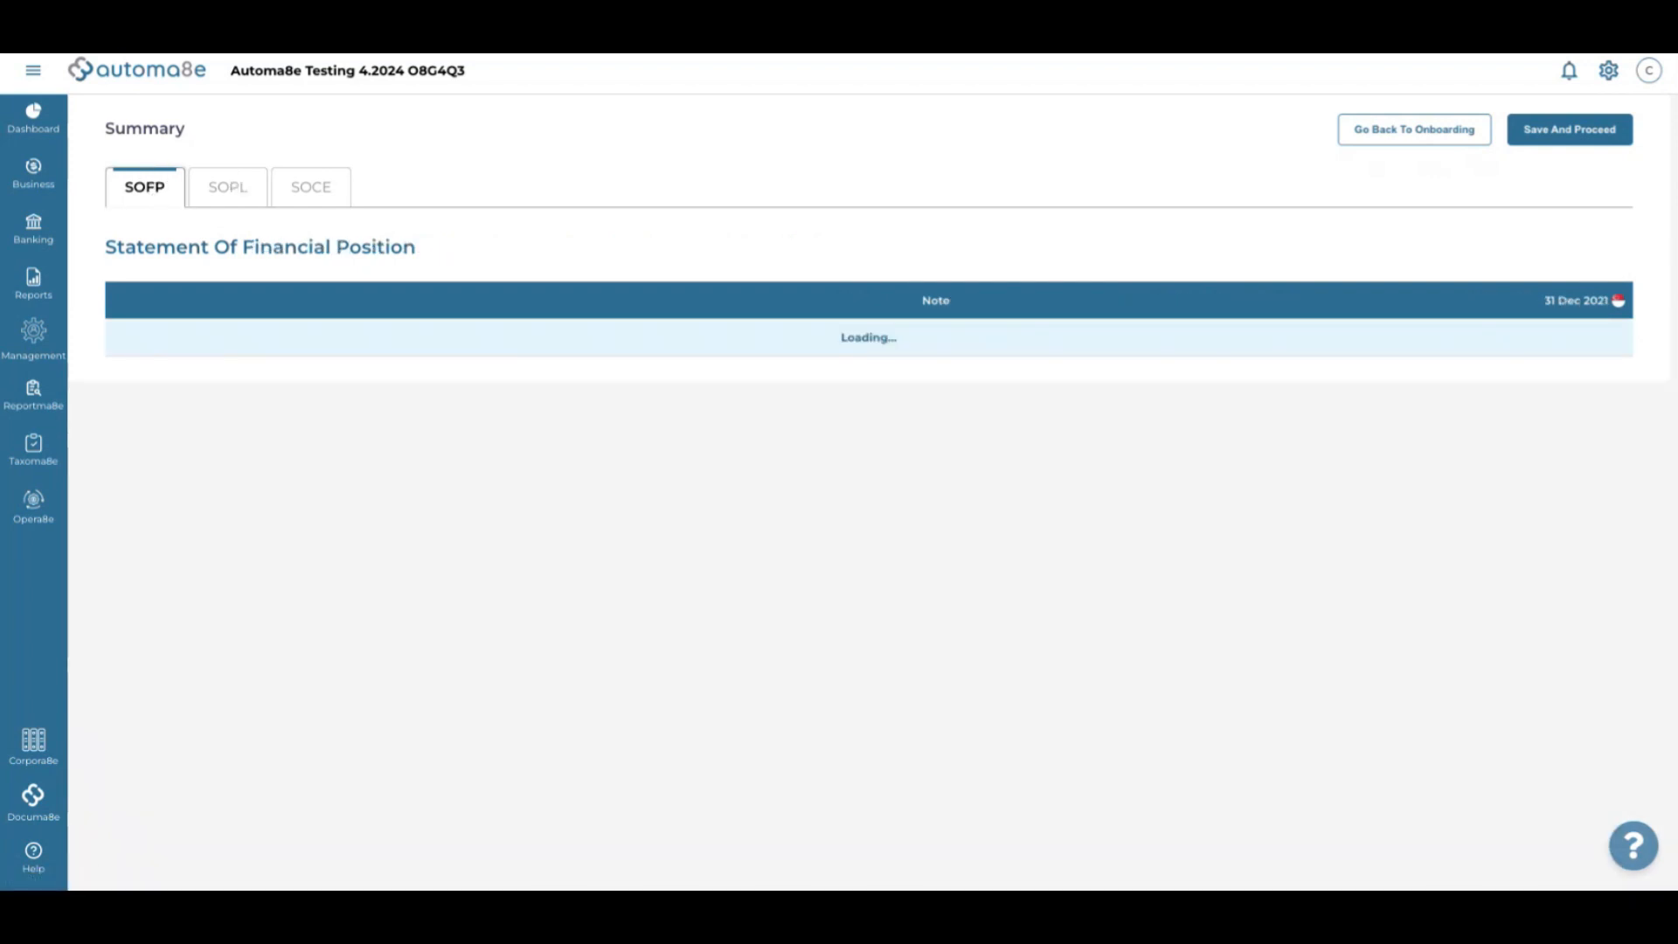
Return to the Onboarding Summary and check Financial Statements at 67% with SOFP and SOPL ticked
left_click(176, 191)
key("alt+Left")
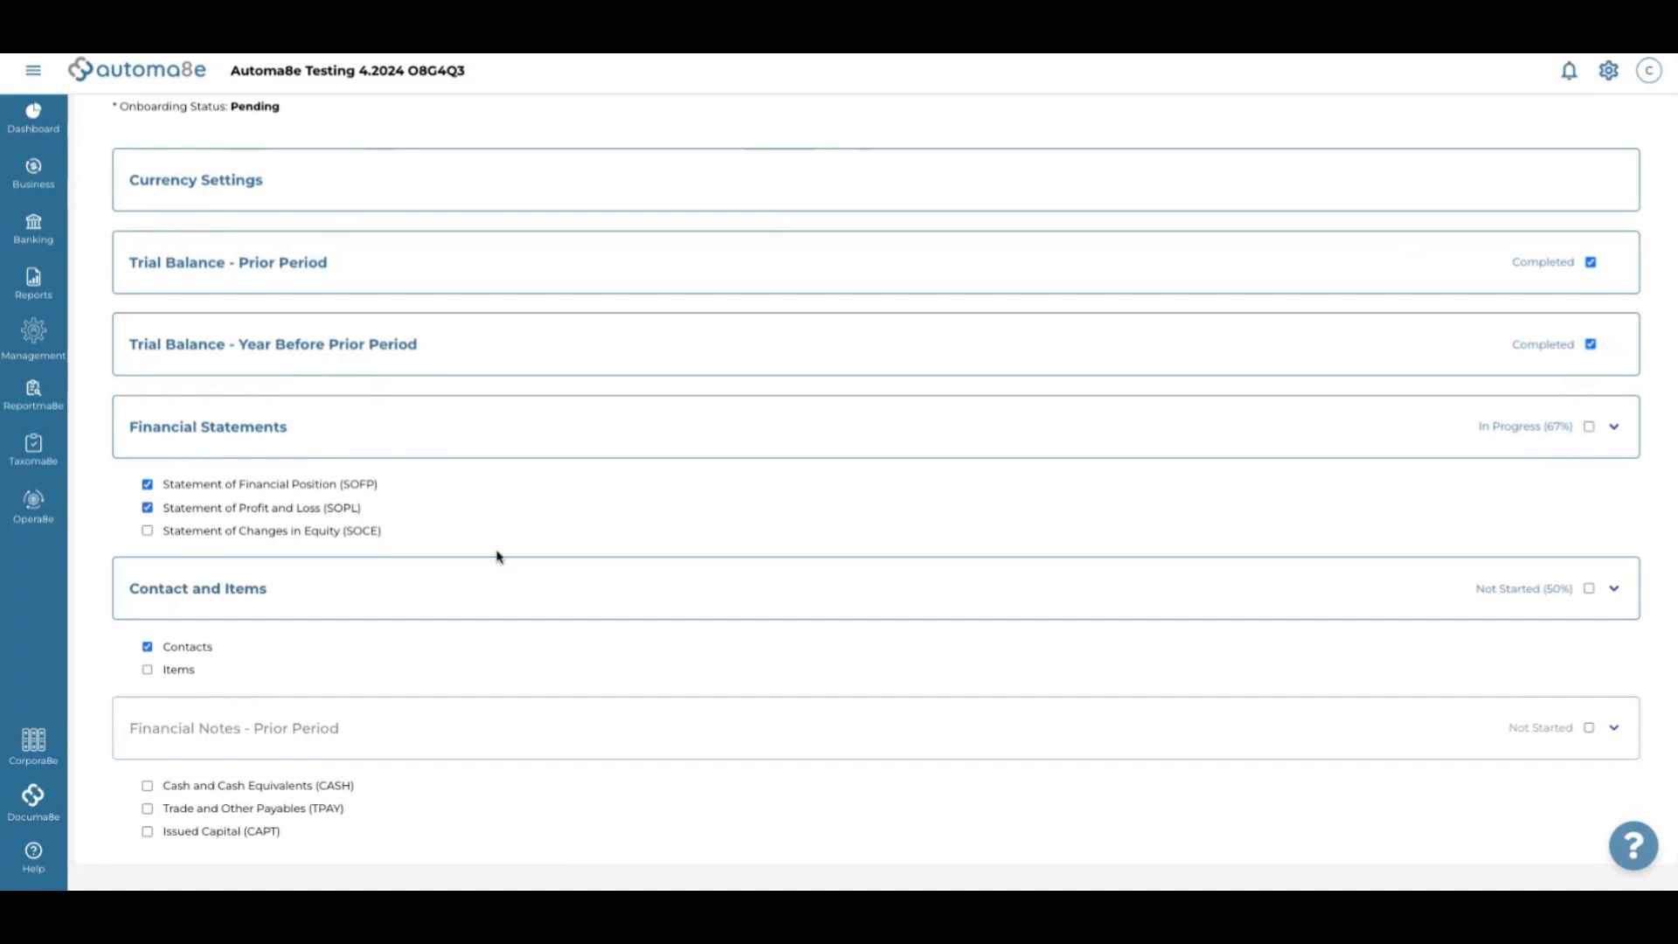
scroll(576, 520, "up", 1)
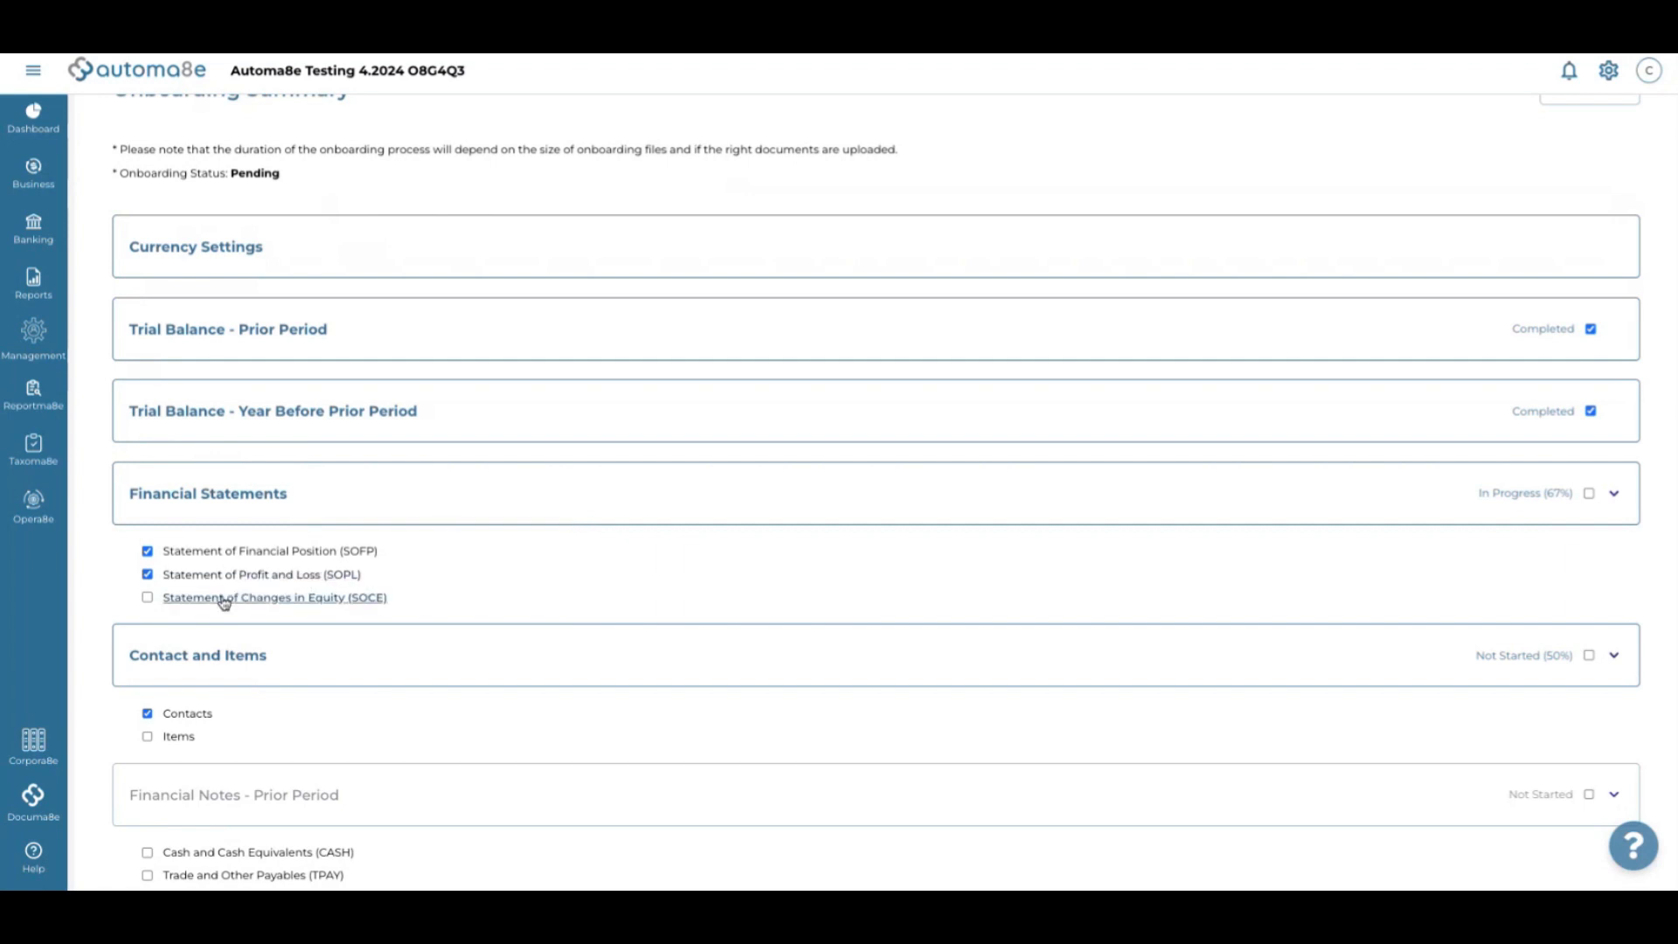
scroll(470, 597, "down", 1)
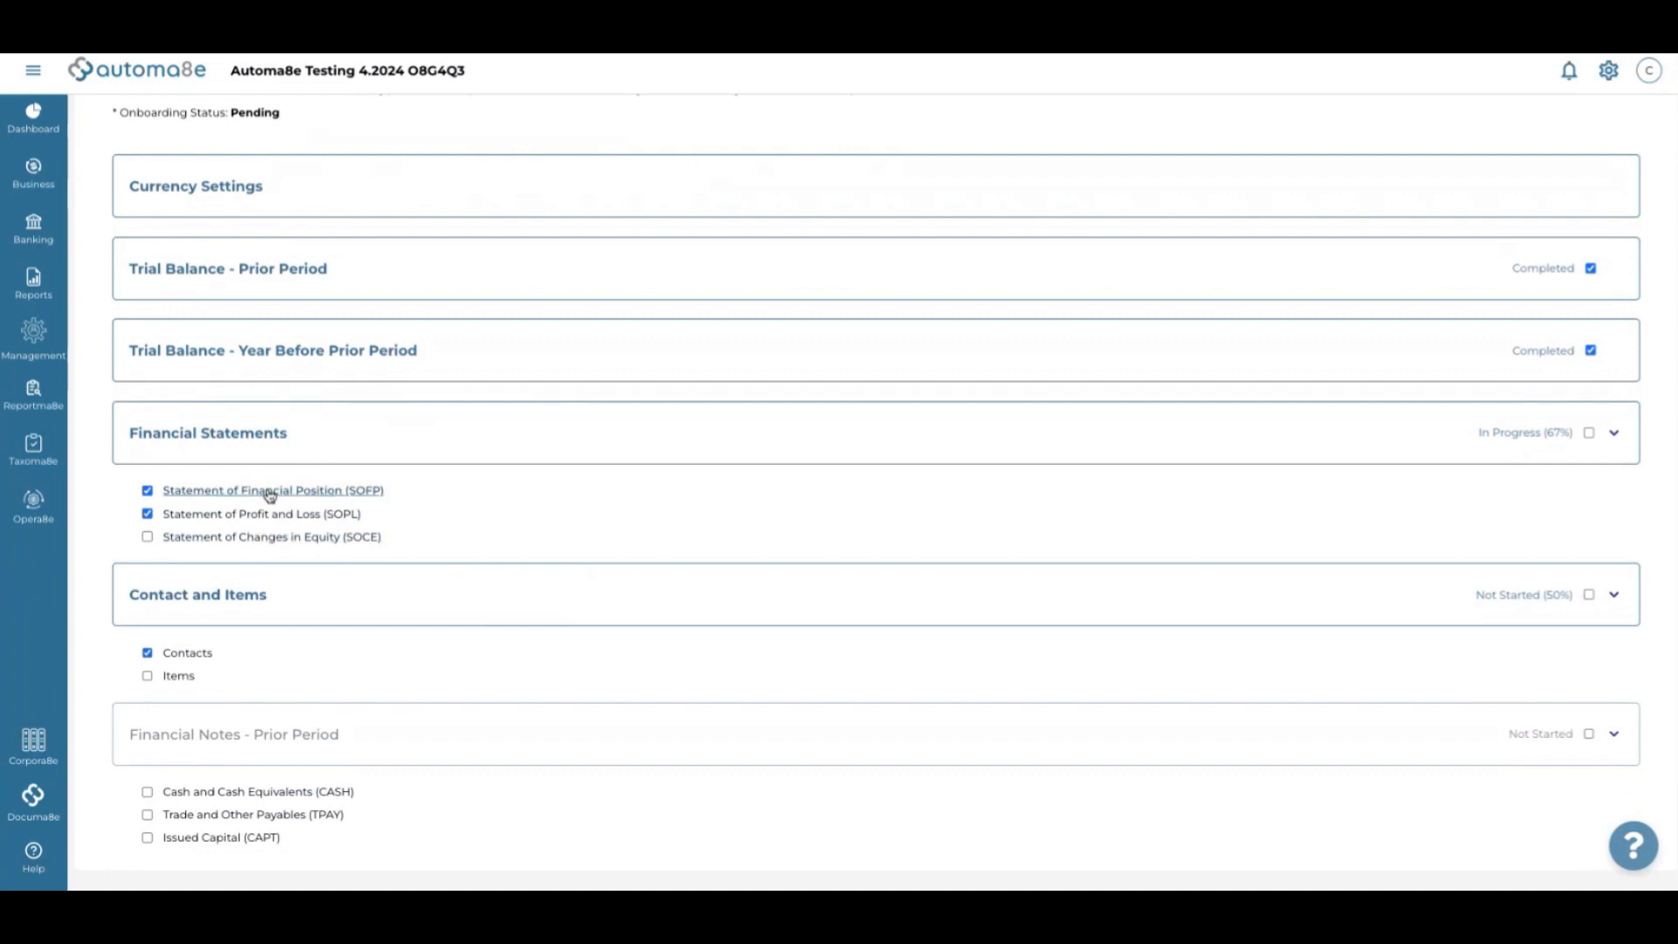
Review the SOCE tables, then save them and acknowledge the confirmation
left_click(185, 539)
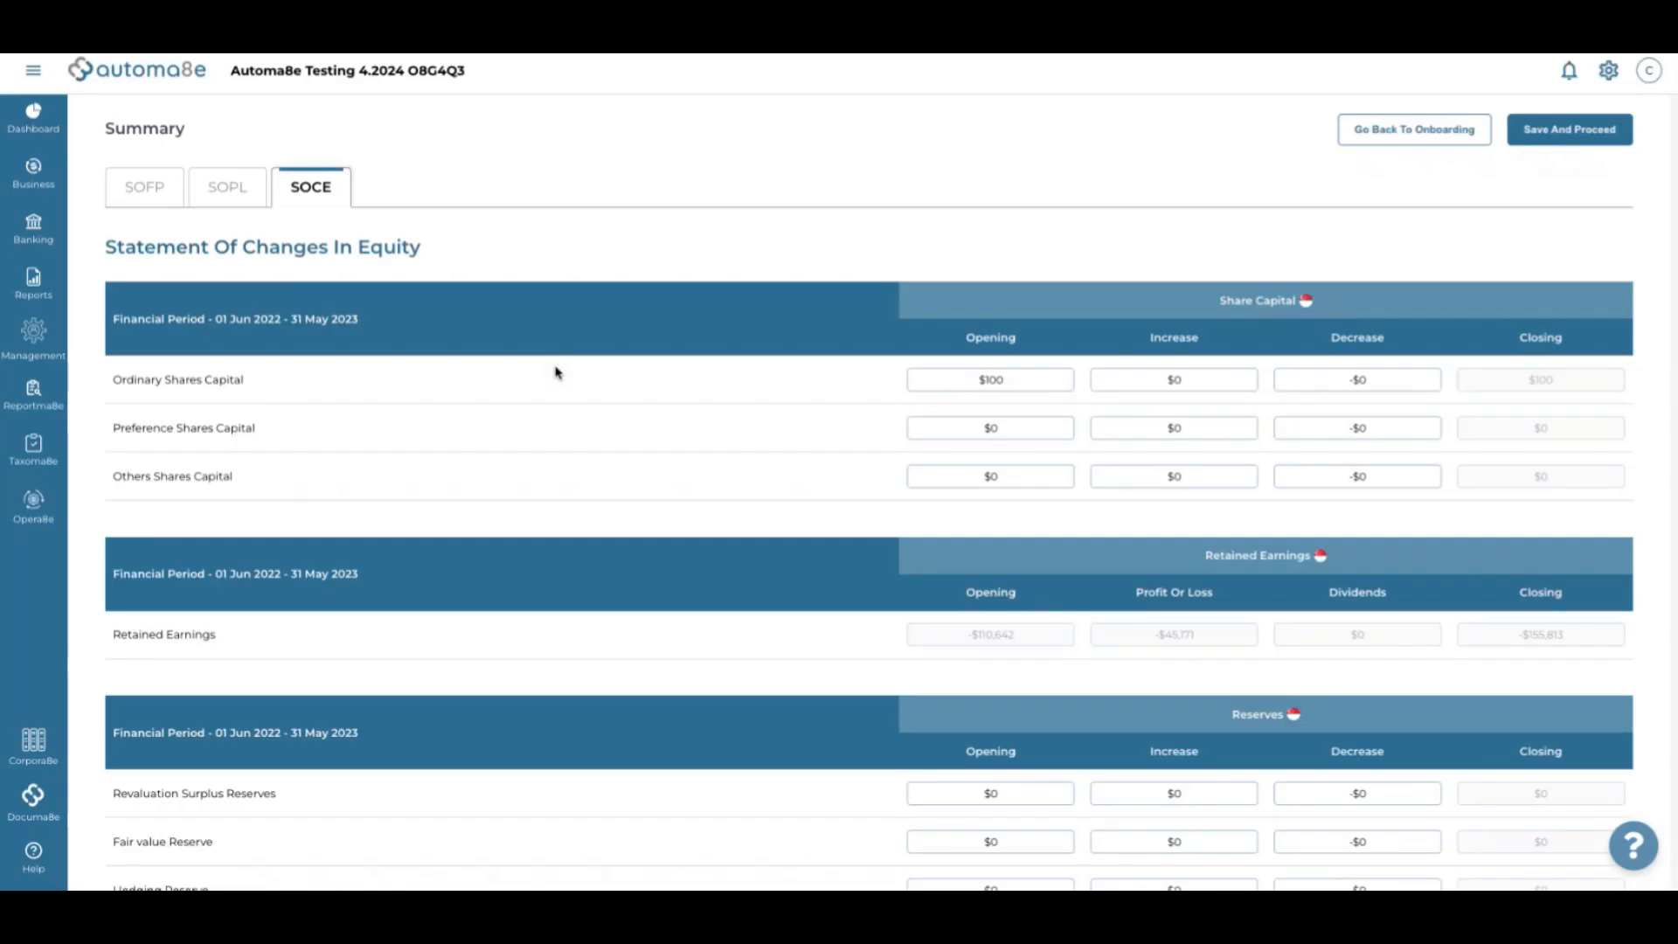
scroll(636, 489, "down", 5)
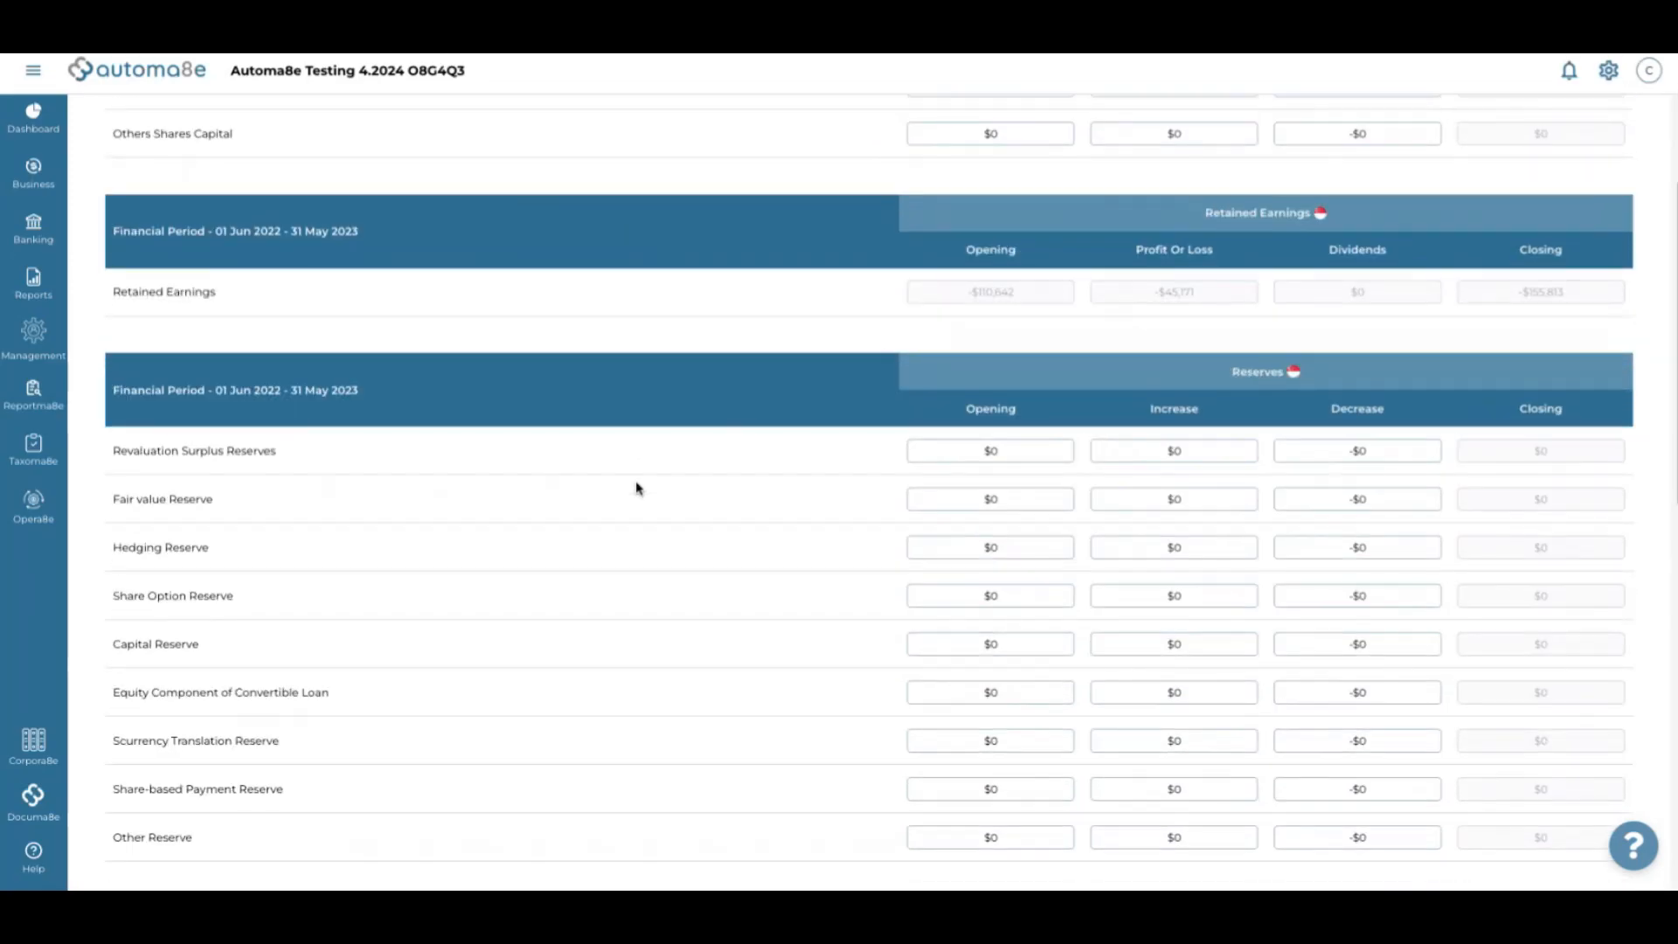
scroll(636, 488, "down", 10)
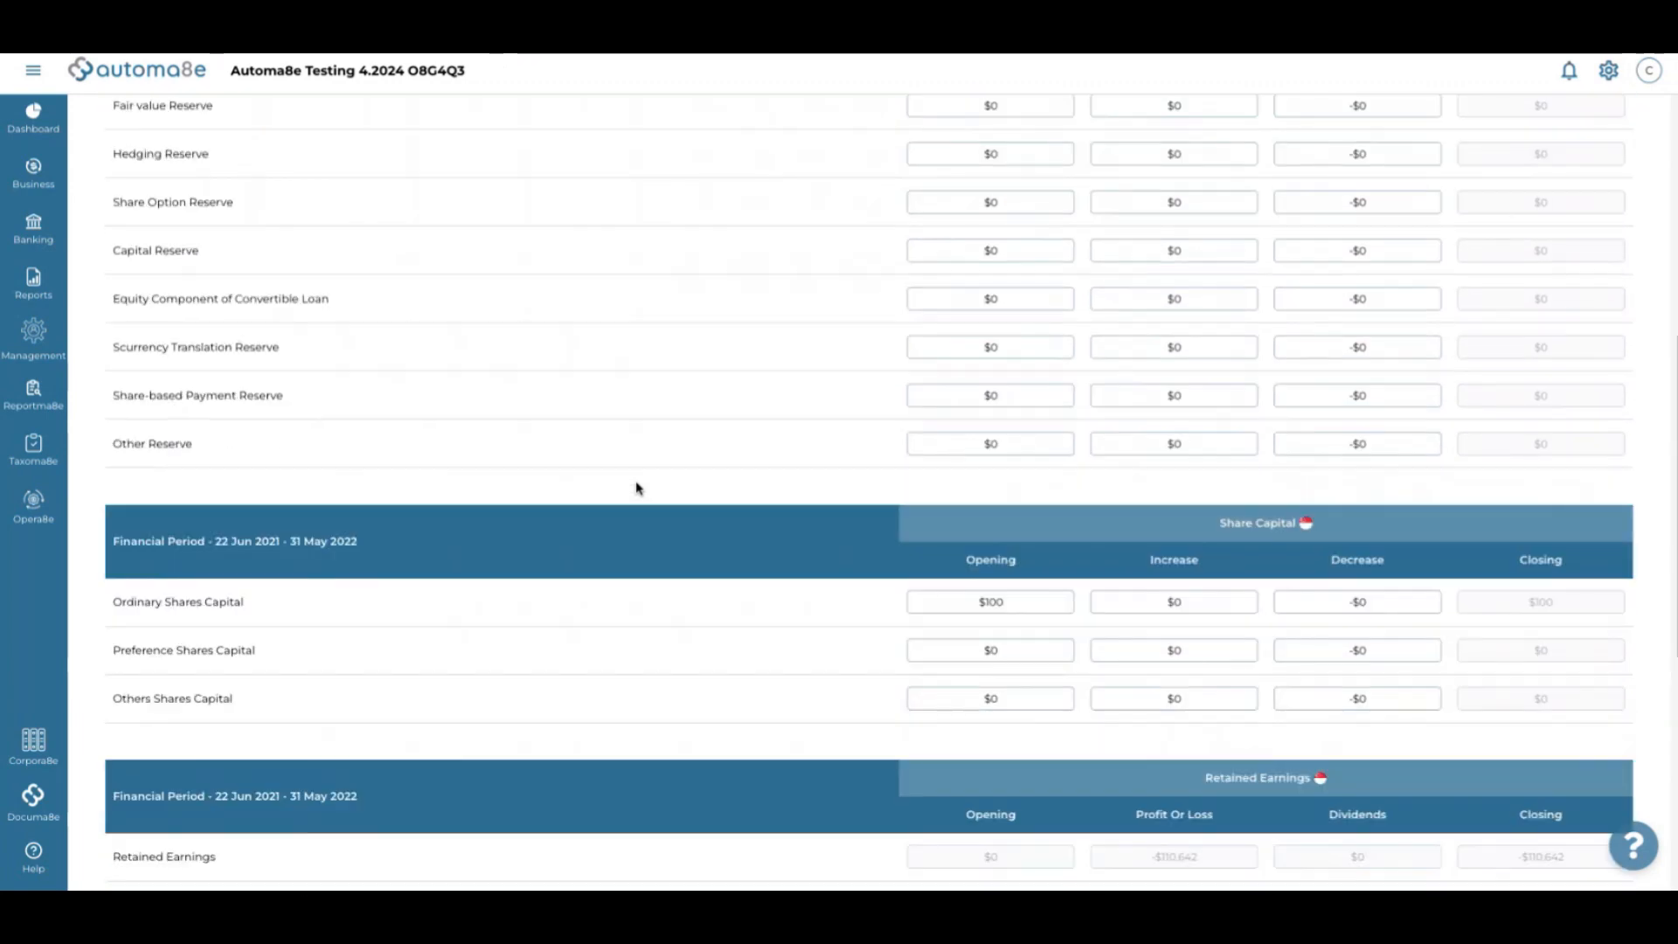
scroll(637, 488, "up", 15)
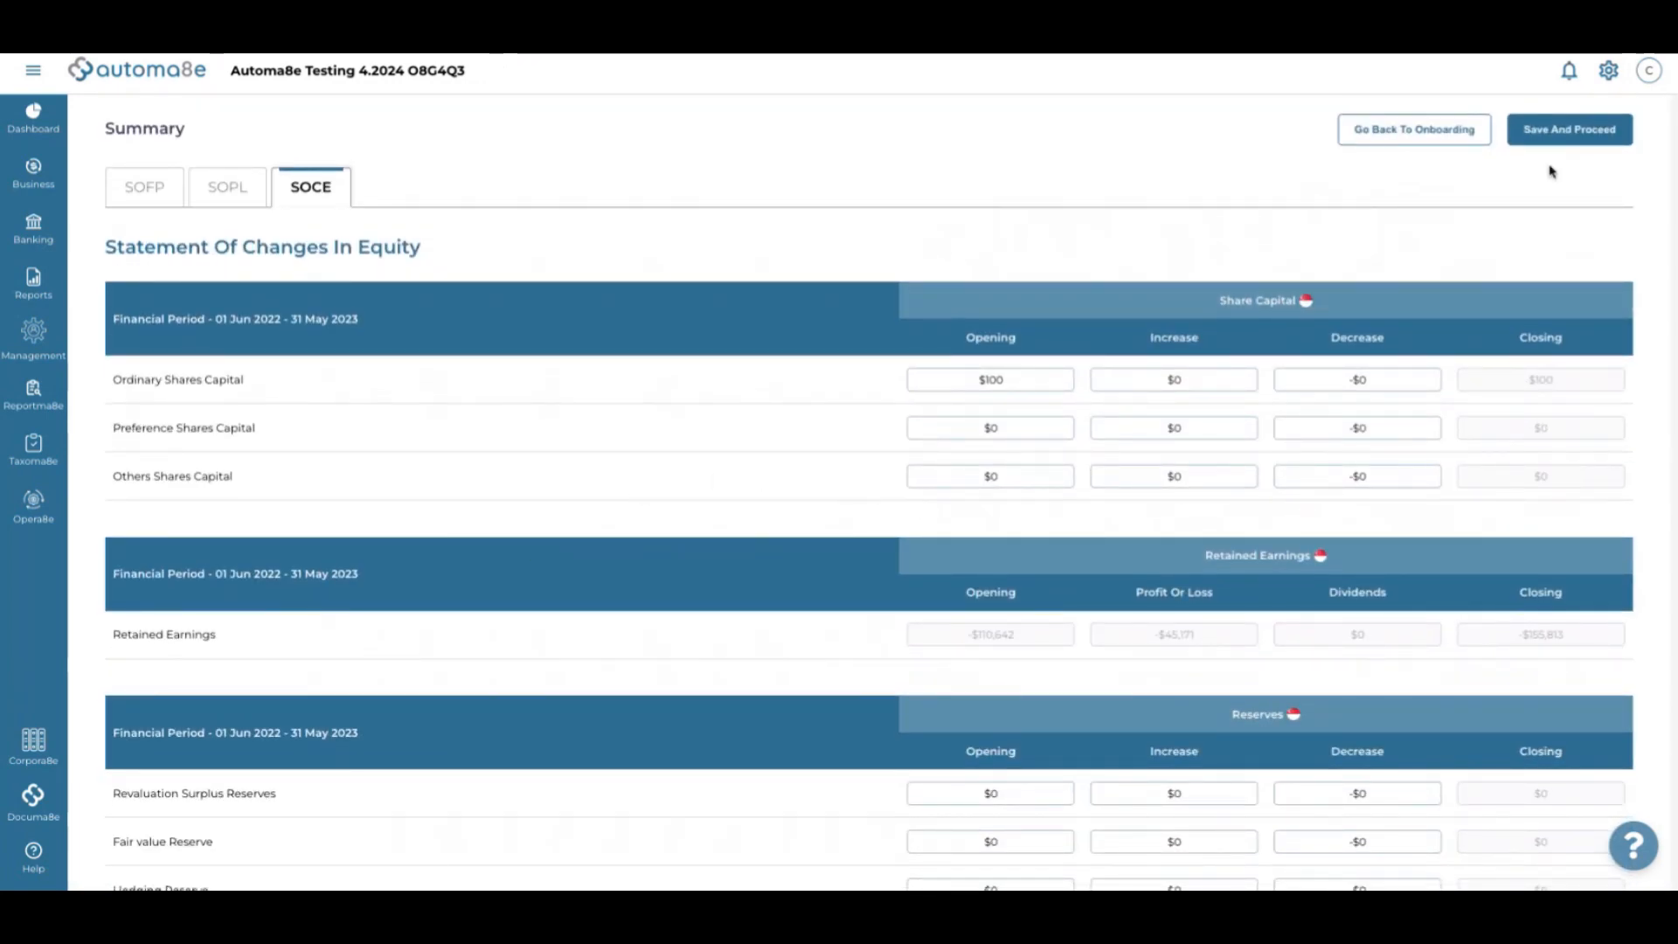
left_click(1588, 130)
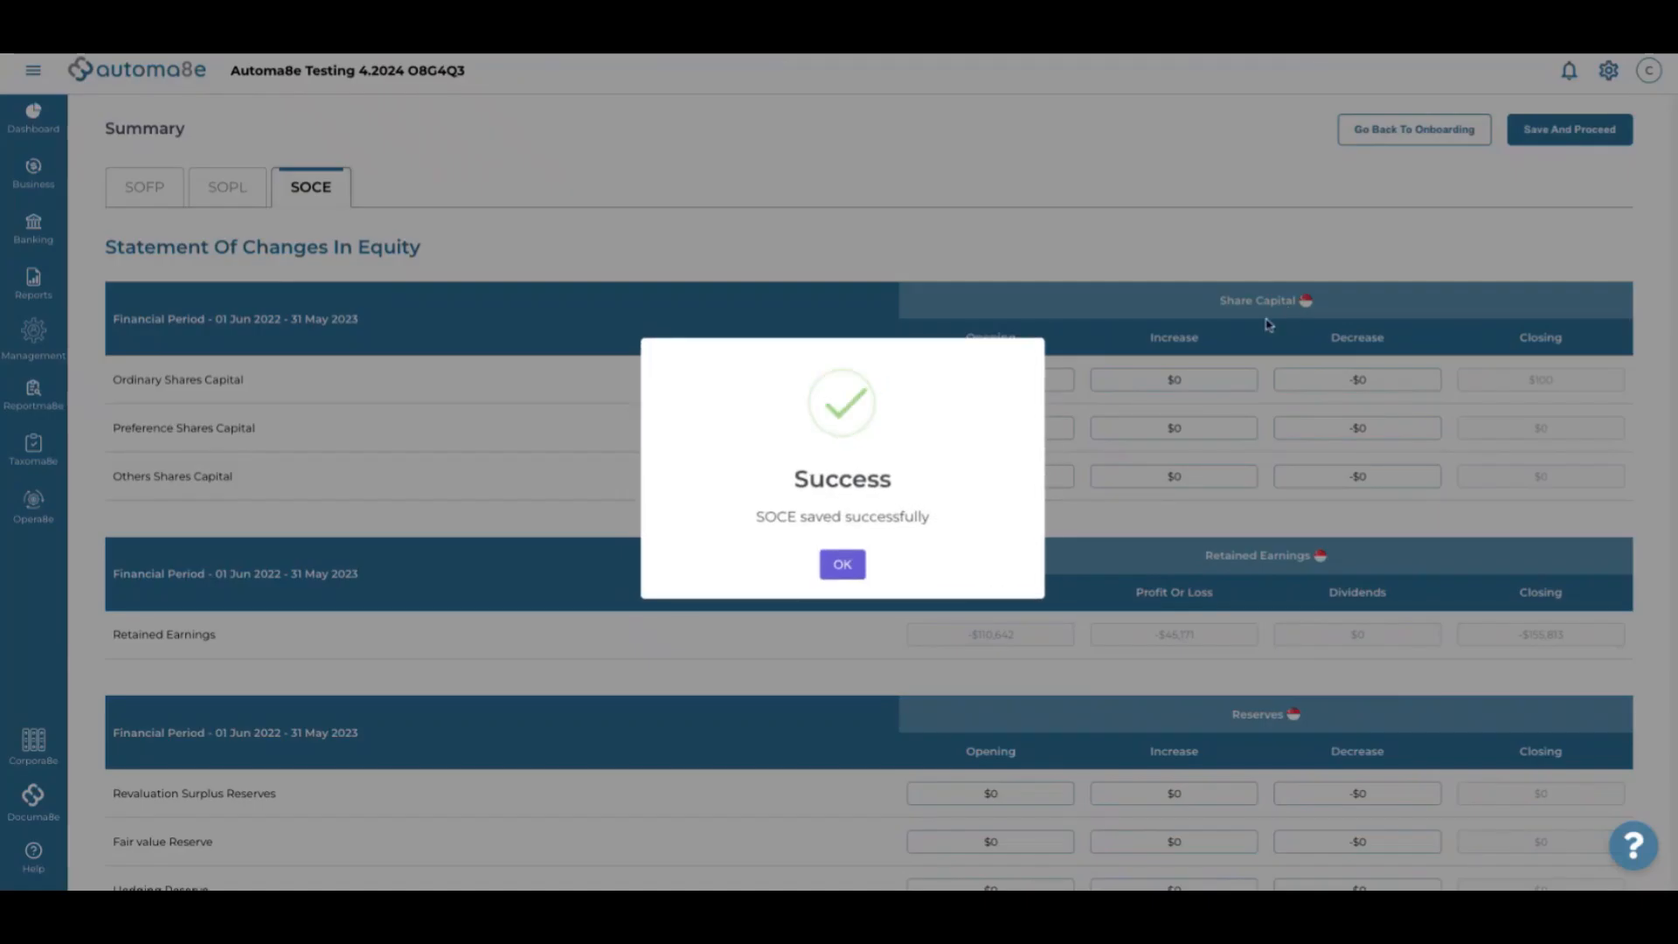
left_click(842, 563)
scroll(601, 598, "down", 2)
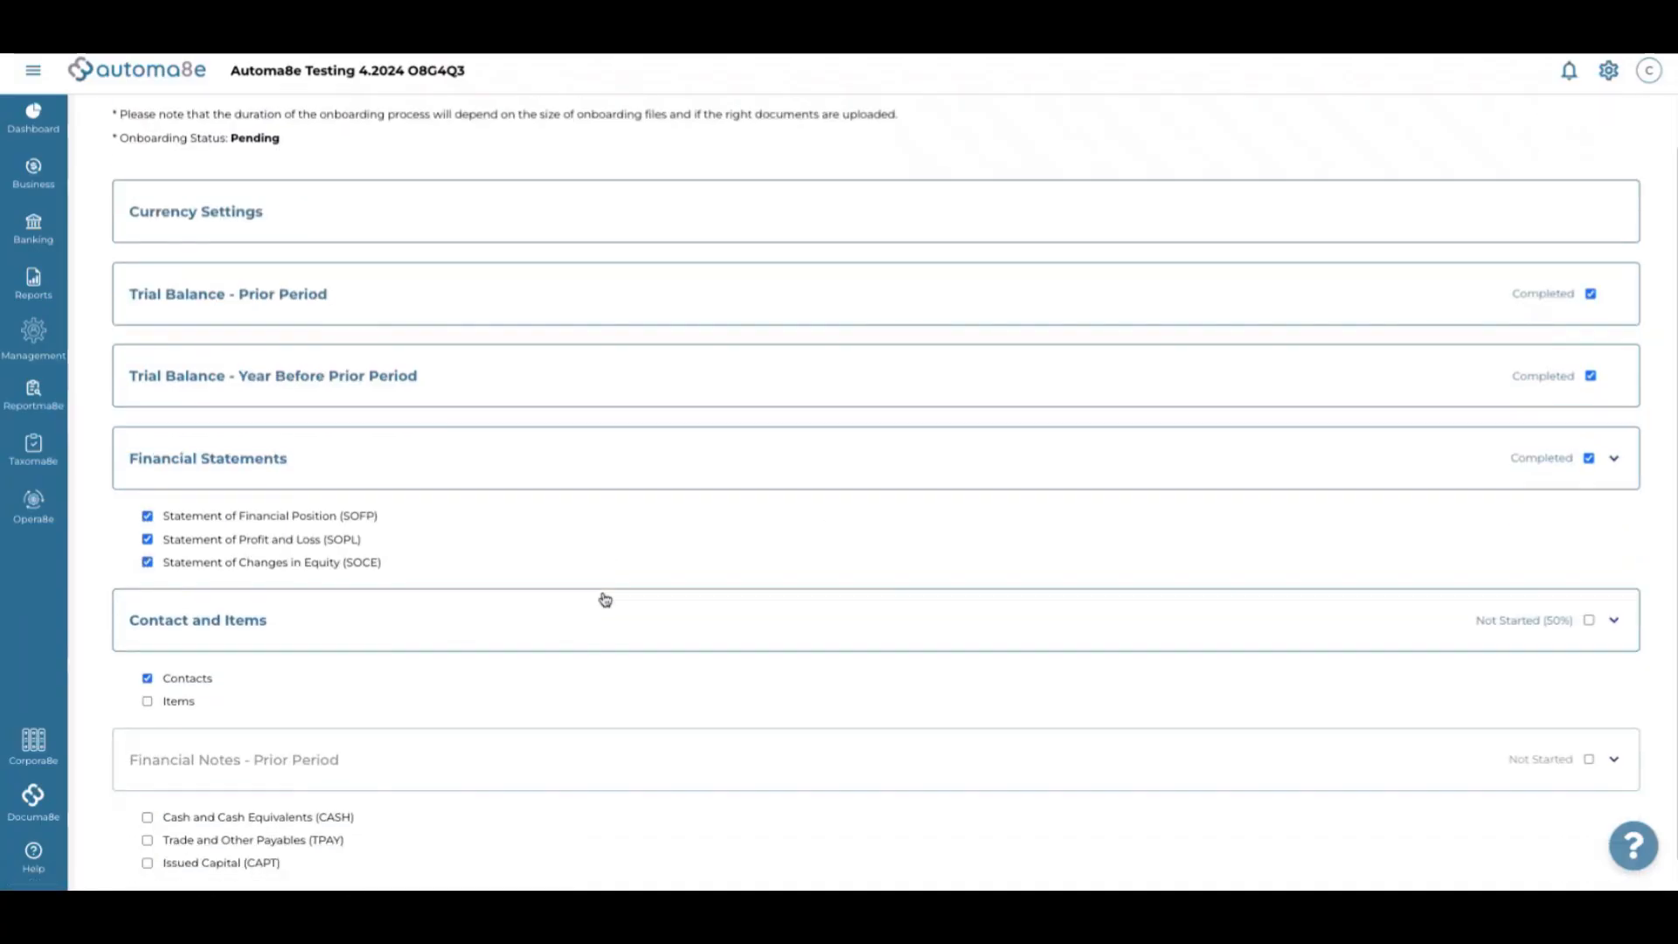
Open Contacts from the Onboarding Summary and download the contact import template via 'here'
left_click(180, 647)
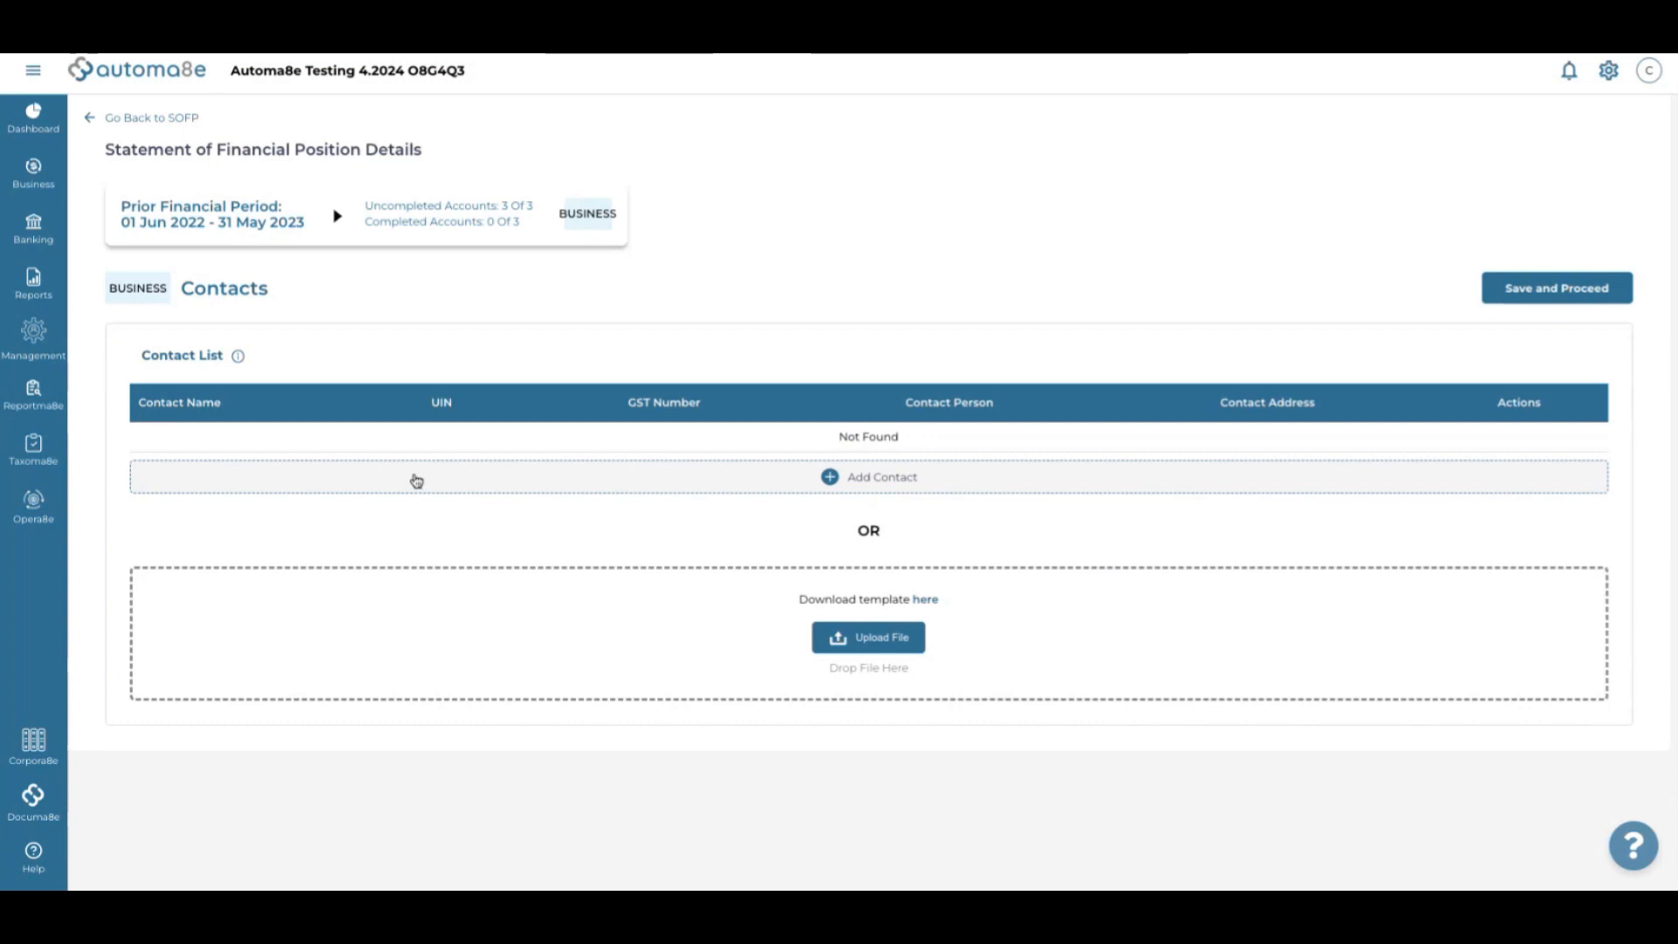
left_click(926, 600)
Close the Trial Balance and Sheet1 workbooks, then place ContactImportTemplate (2) and Chrome's Business List side by side
key("ctrl+Left")
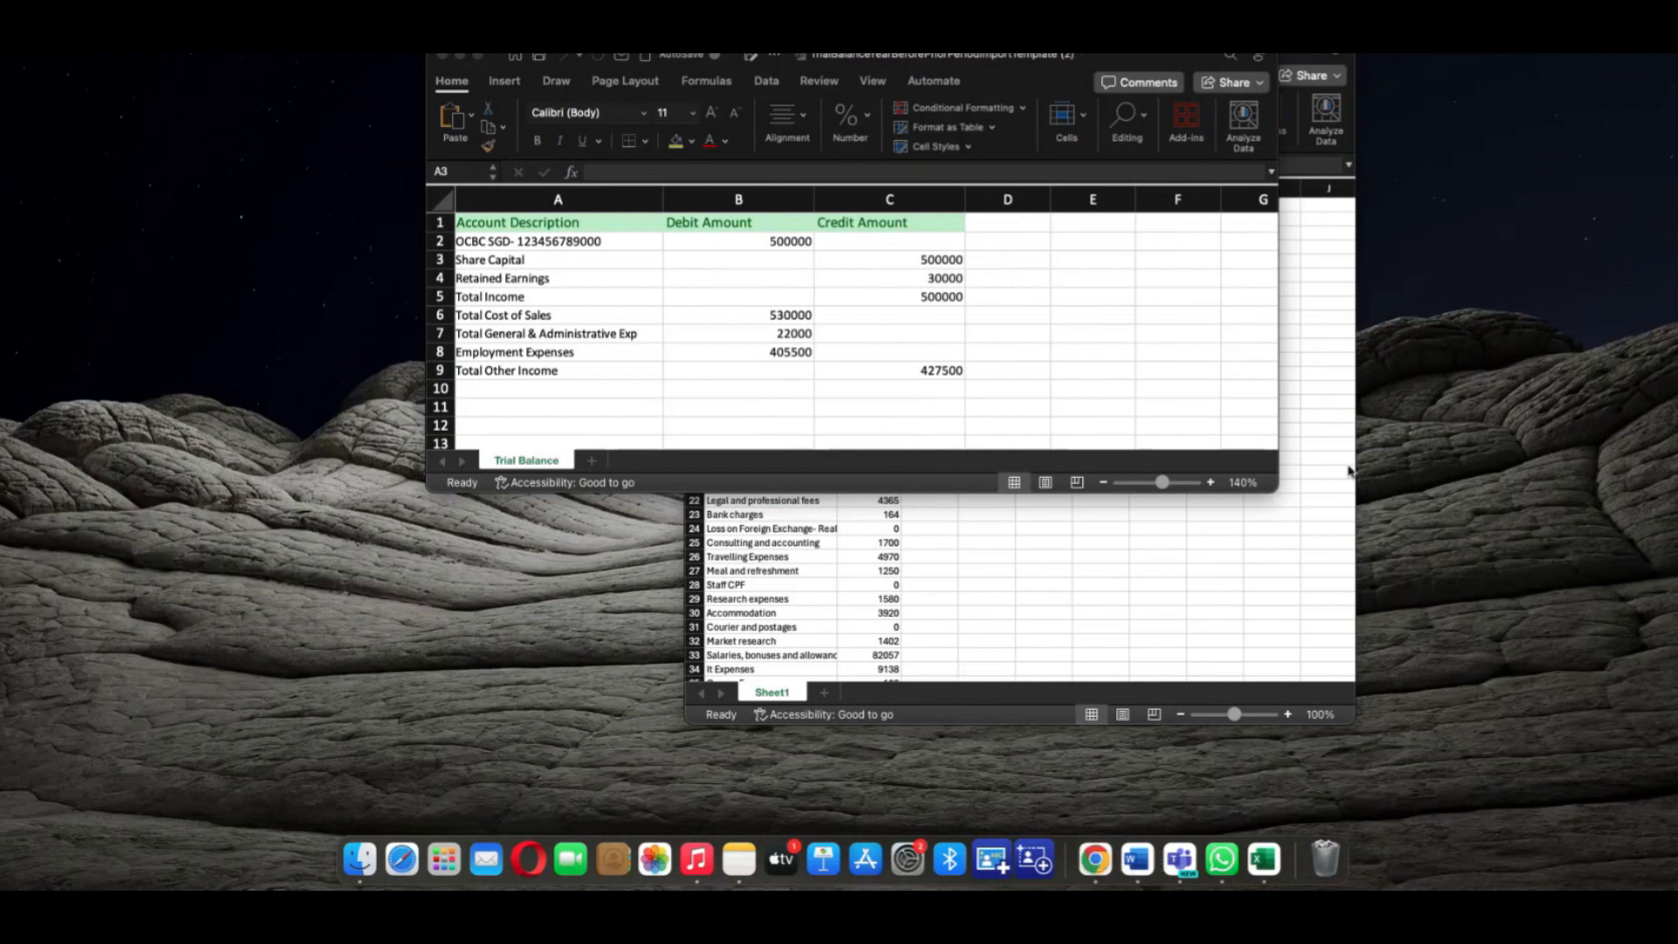
left_click(1007, 351)
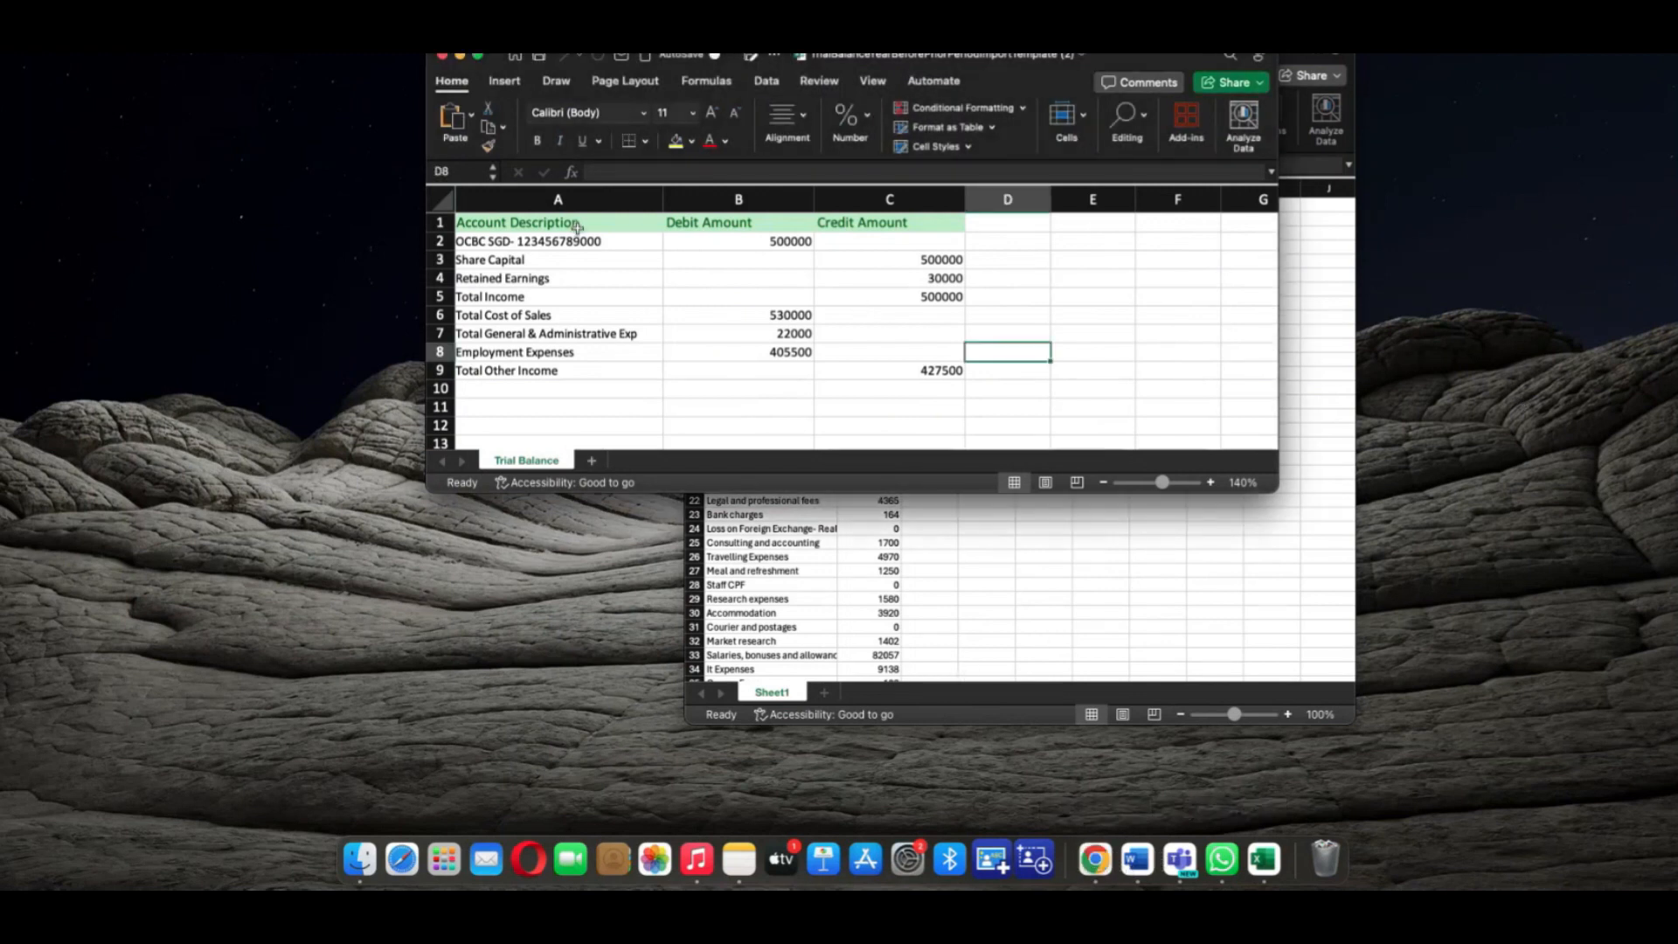
left_click(442, 56)
left_click(702, 55)
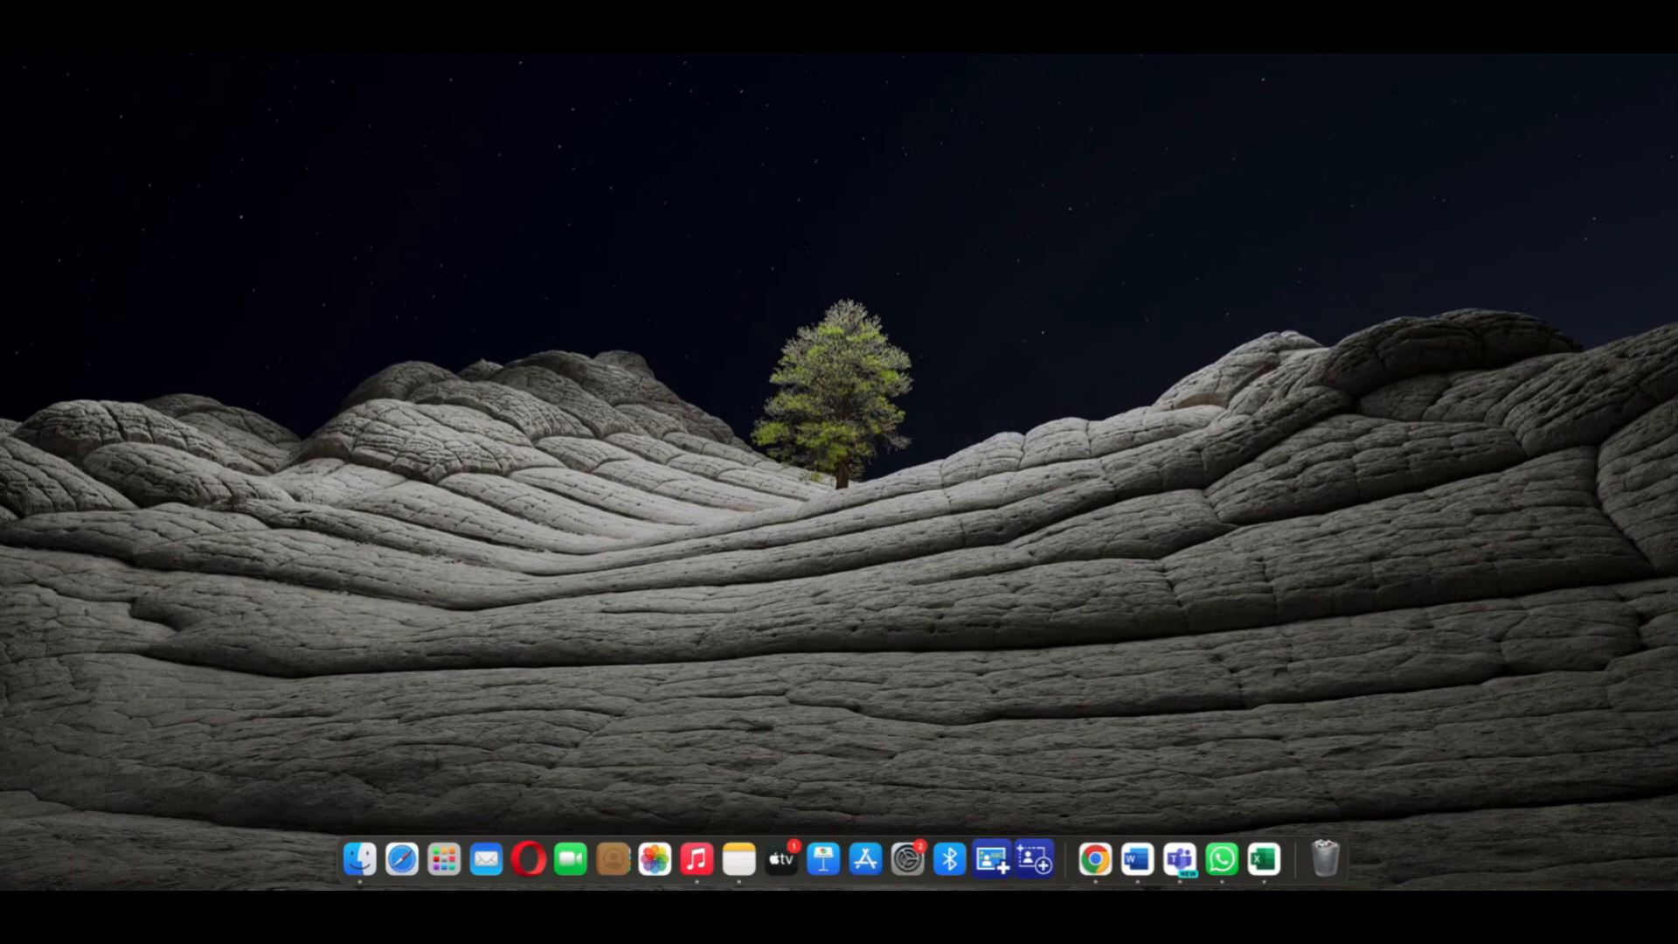
left_click_drag(1677, 75, 555, 175)
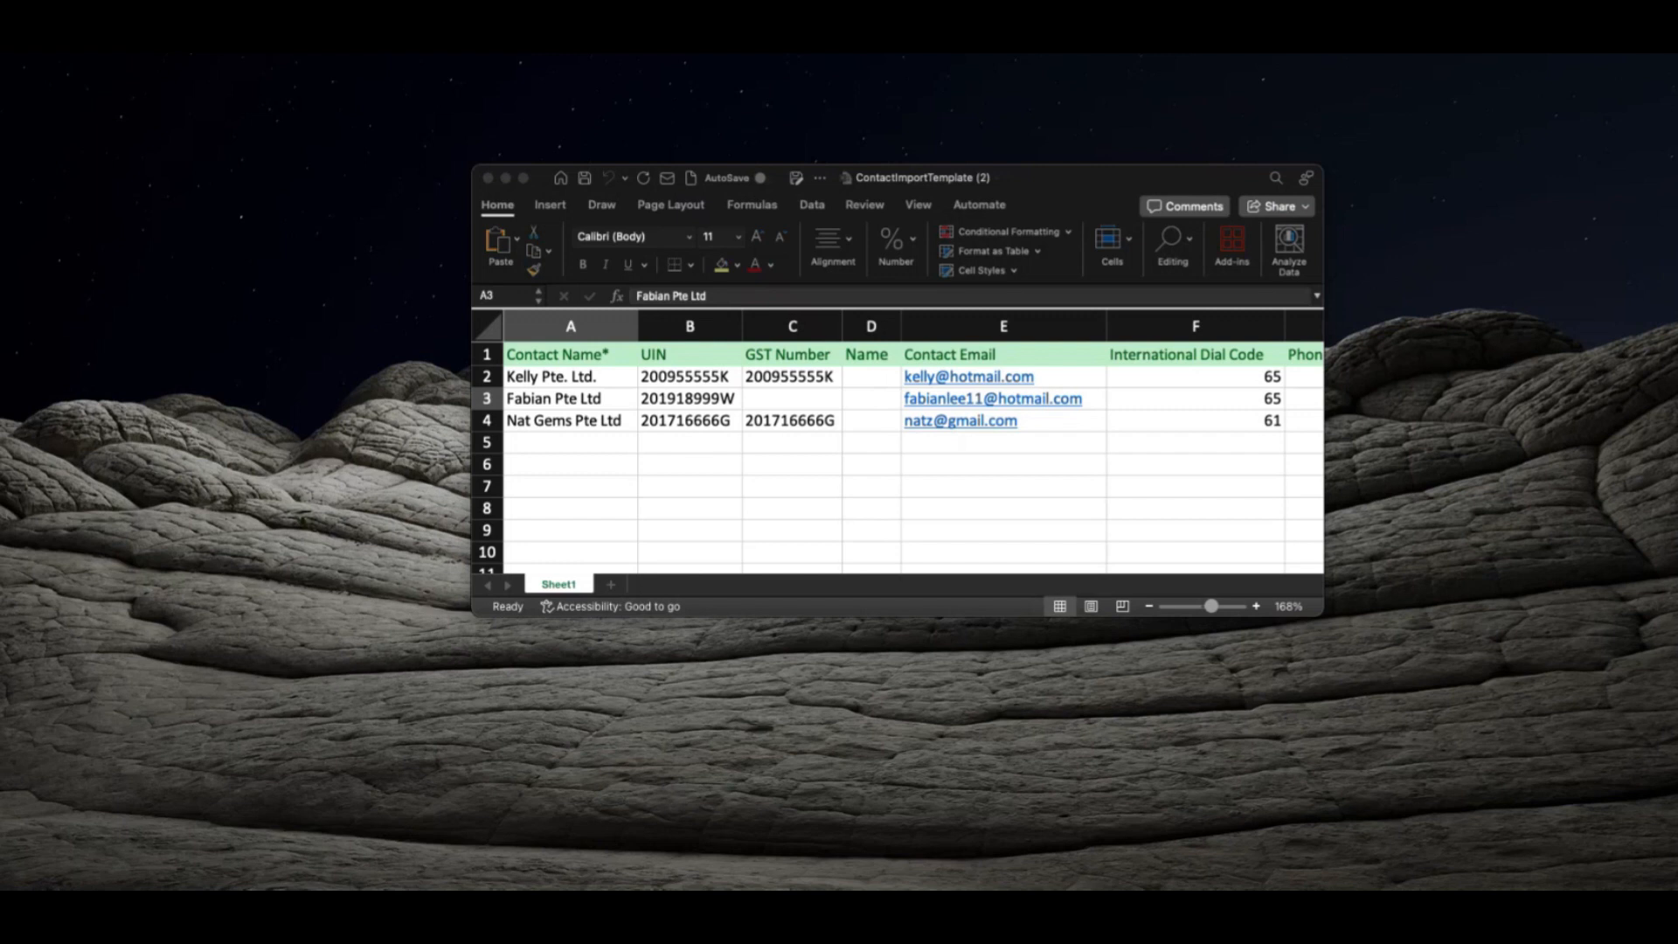
left_click_drag(1677, 273, 1288, 217)
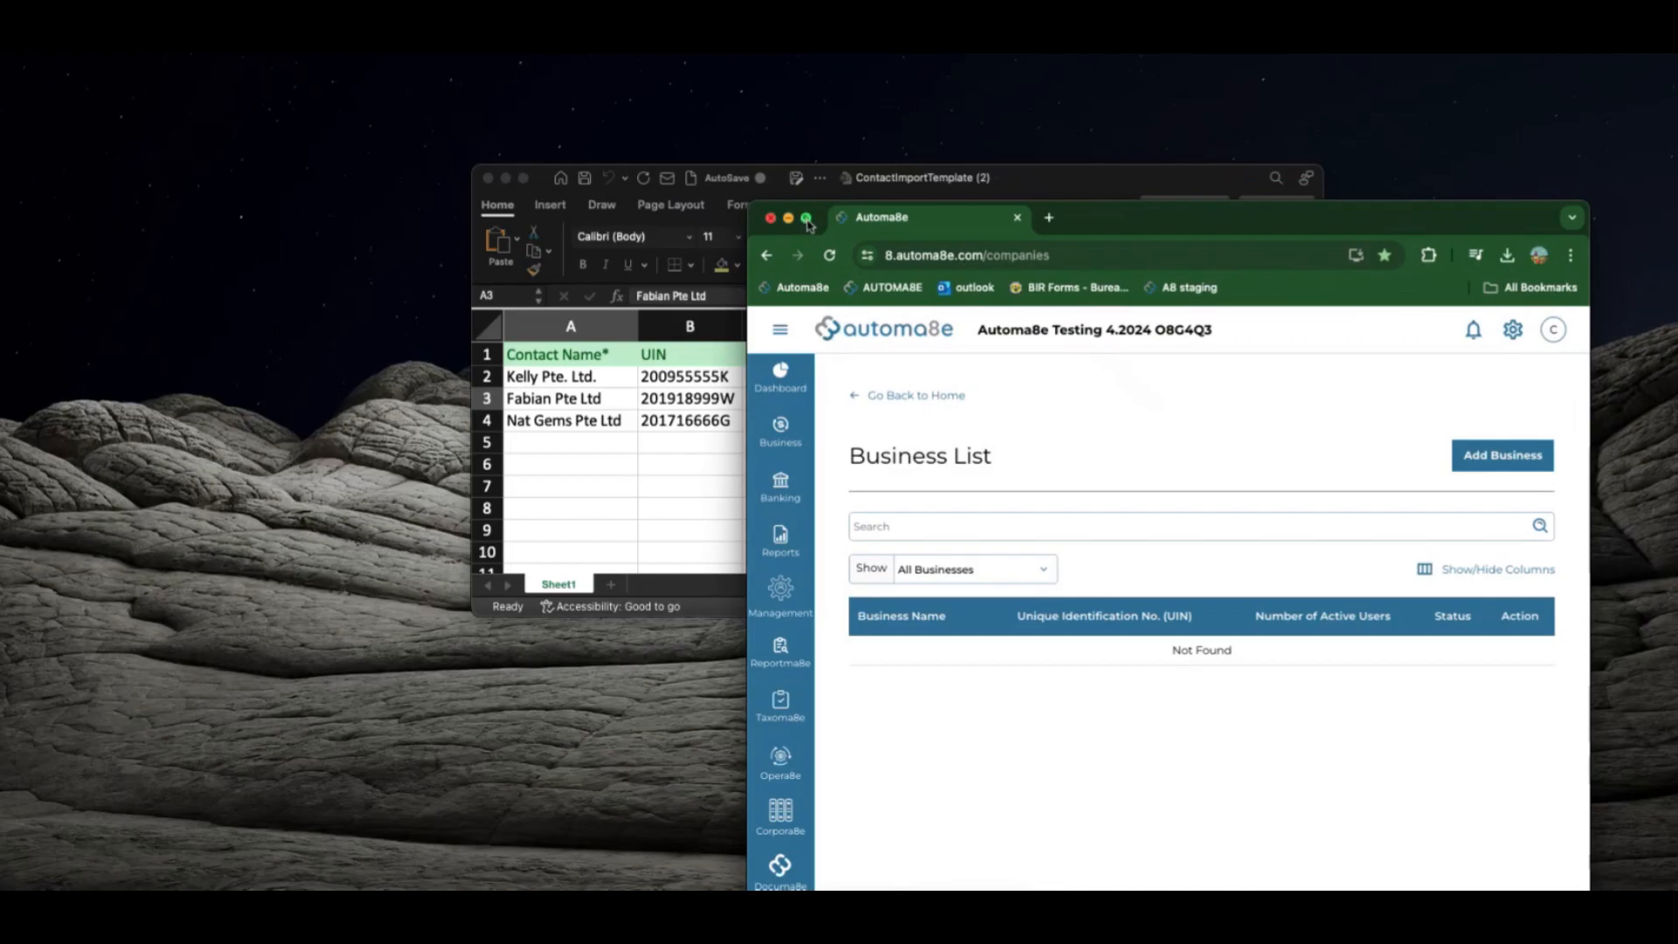
Maximise Chrome and go through the settings menu and Onboarding Summary to the prior-period Contacts page
left_click(806, 217)
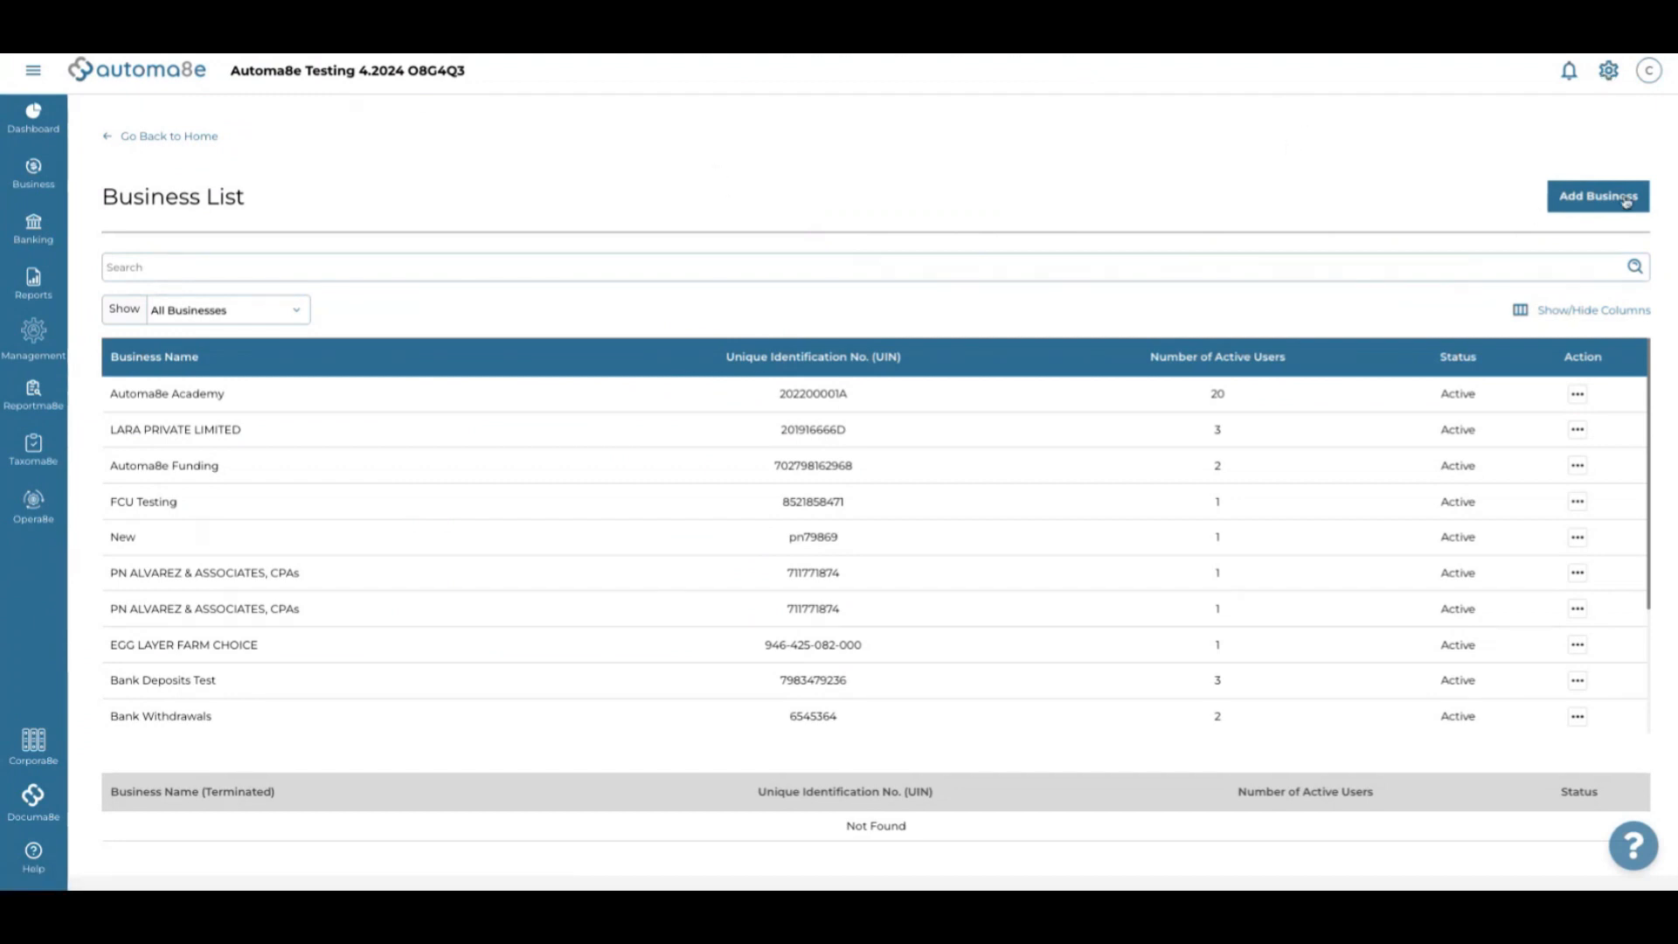
left_click(1607, 77)
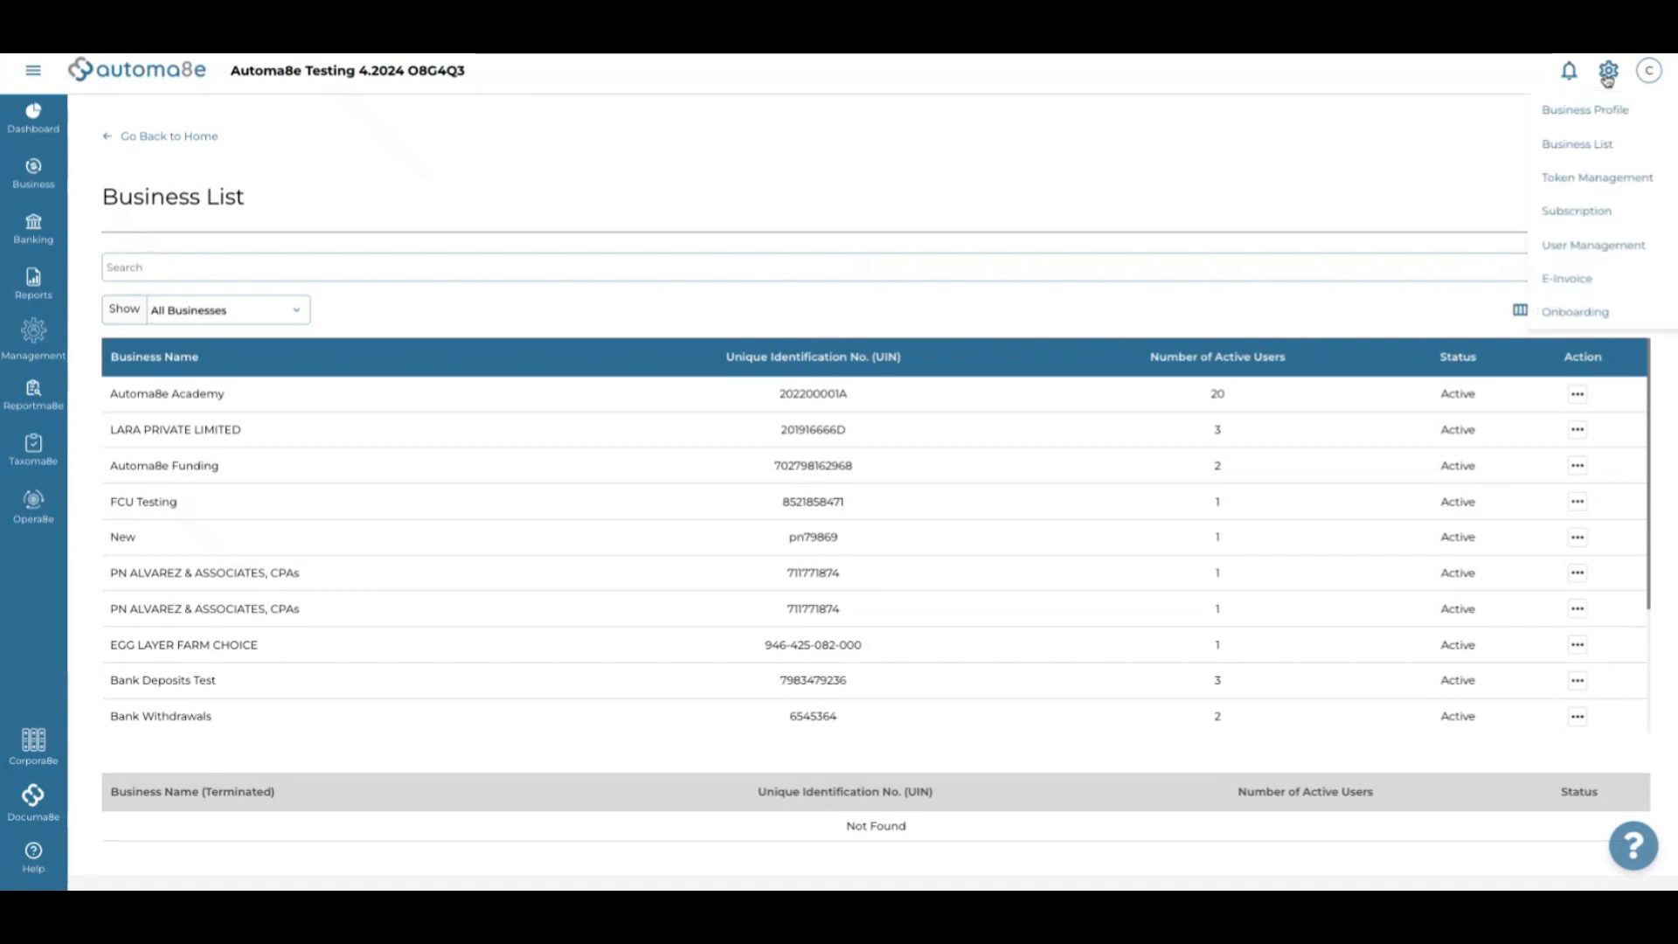
left_click(1607, 77)
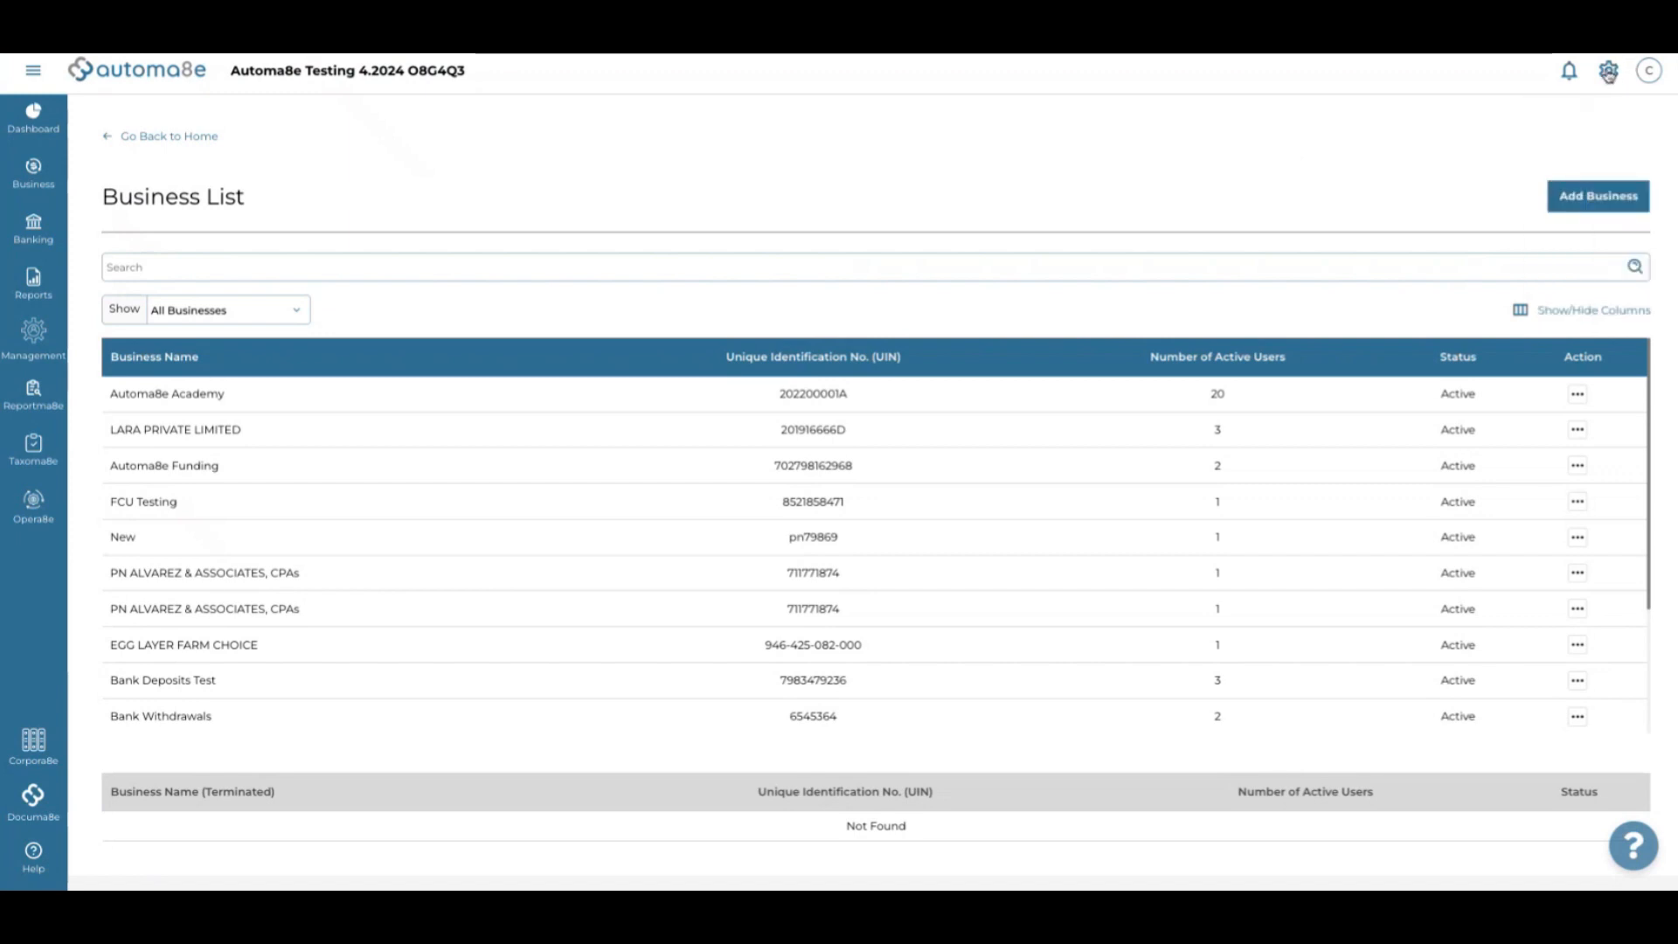
left_click(1608, 77)
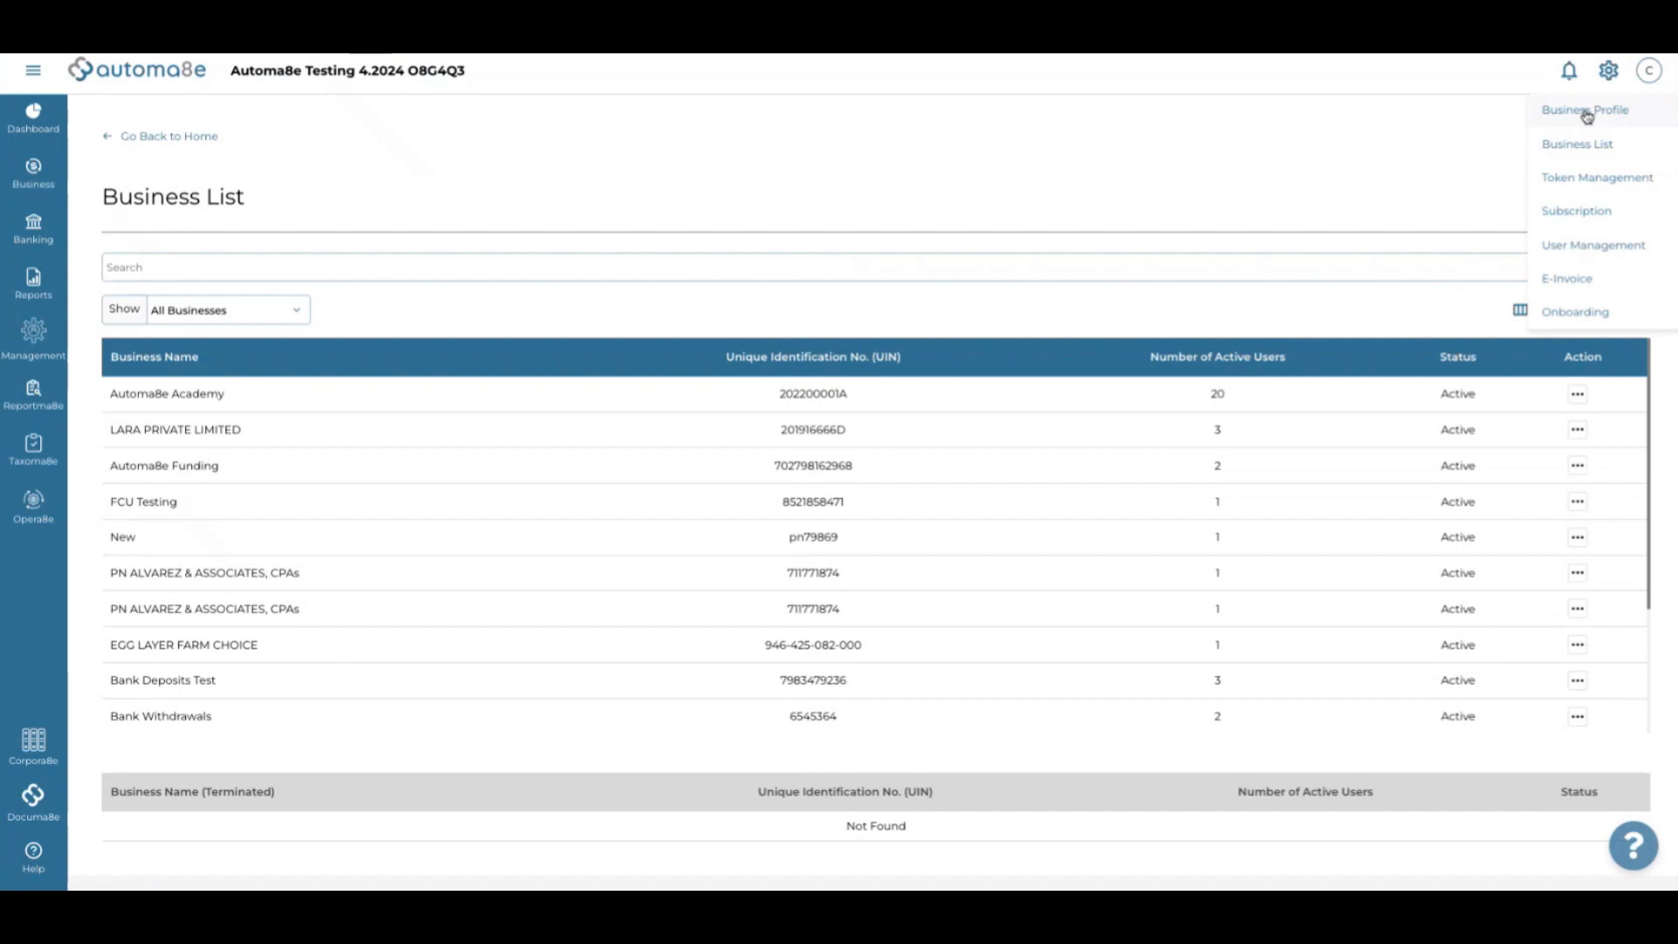
left_click(1584, 314)
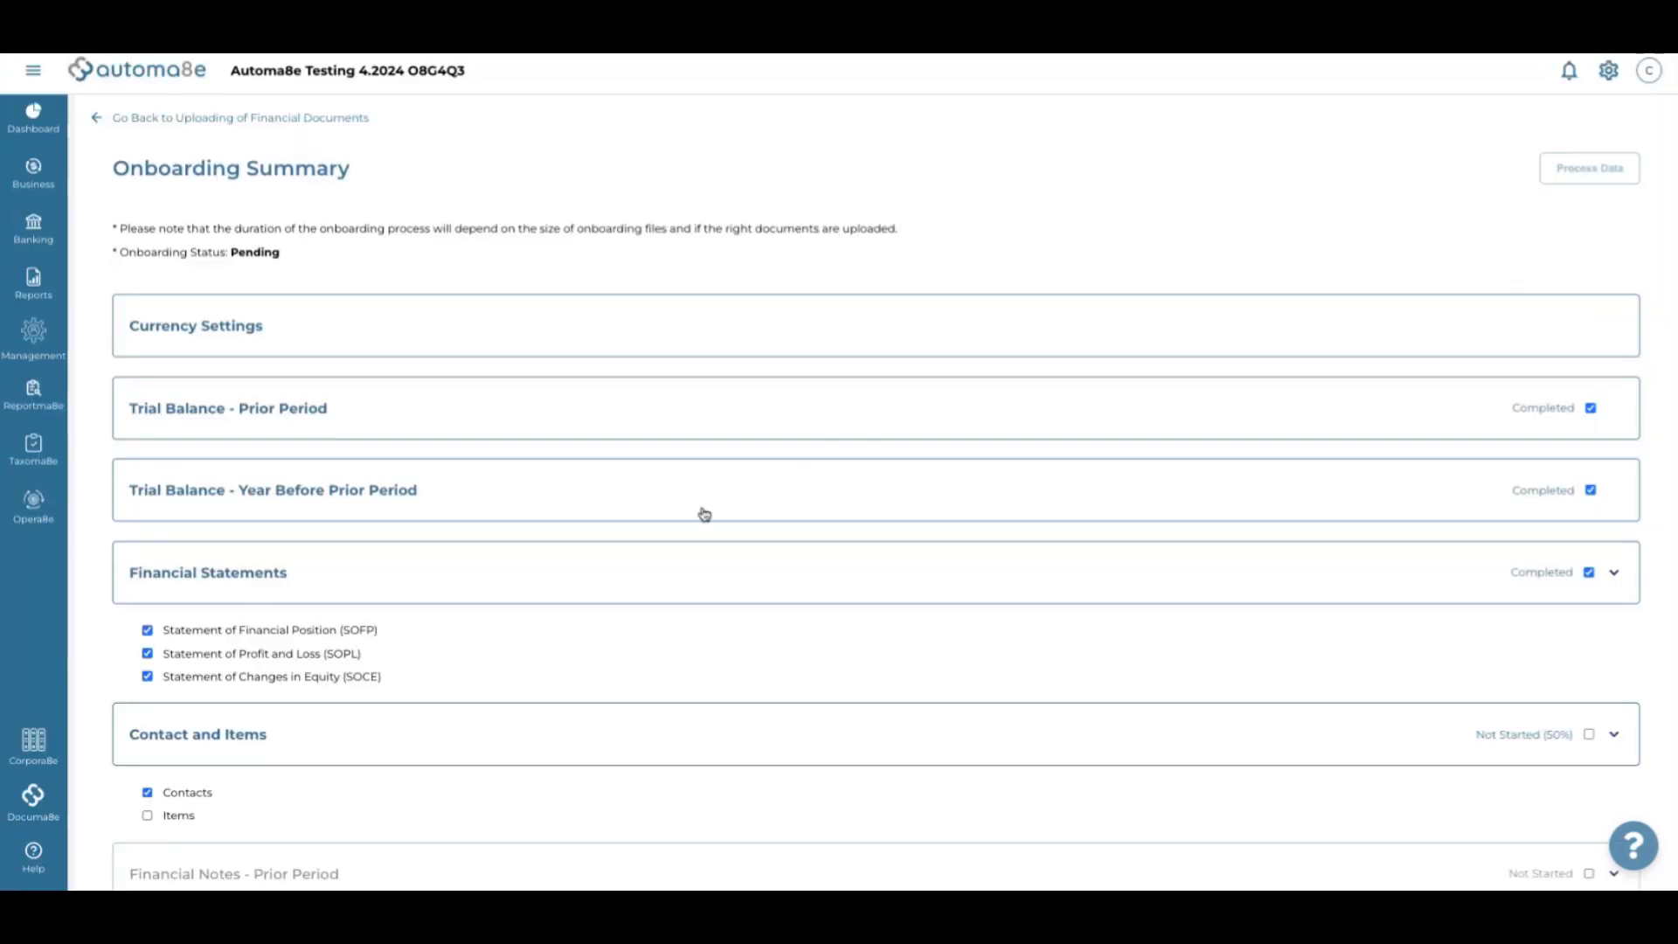
scroll(704, 514, "down", 2)
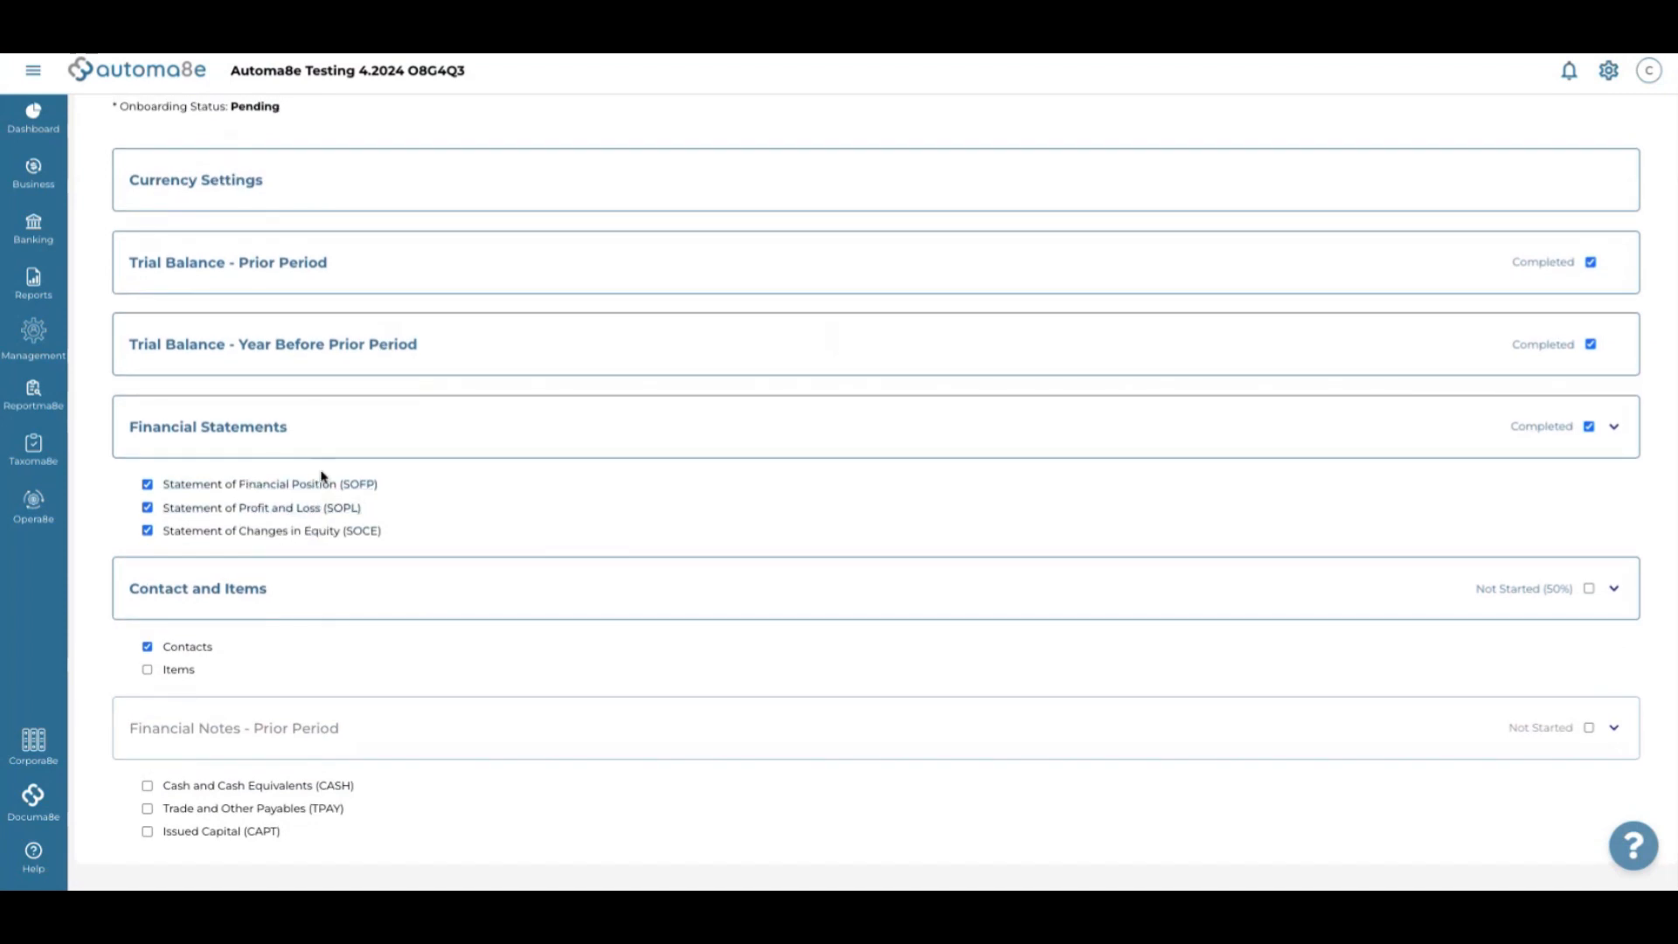
scroll(444, 439, "up", 2)
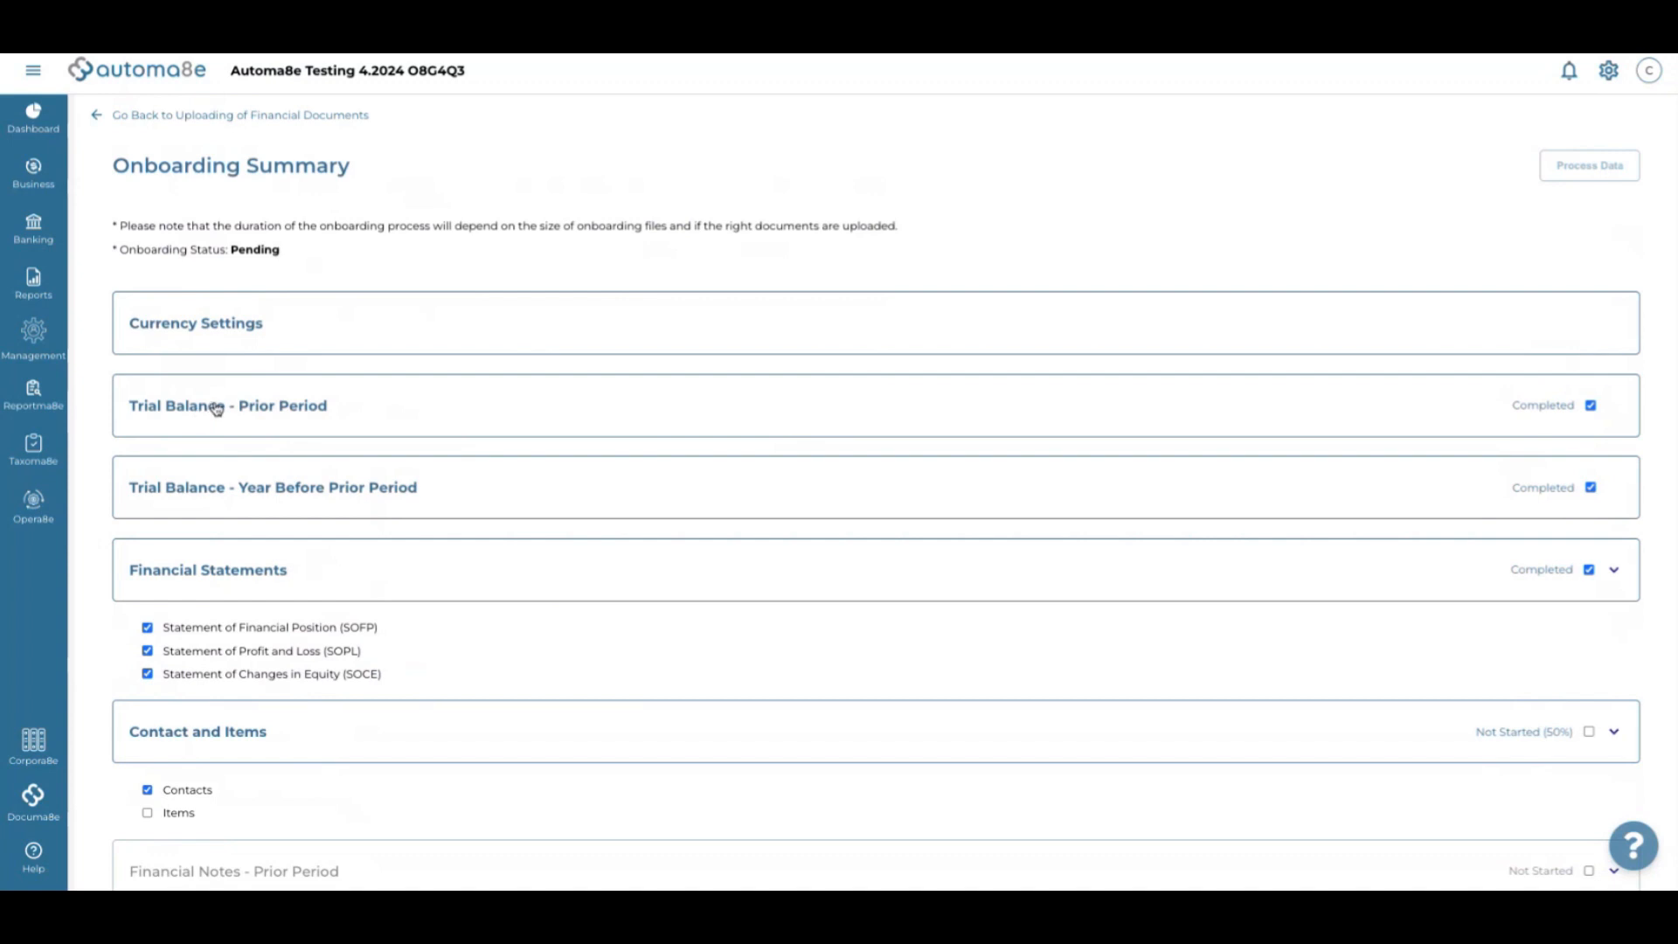
scroll(341, 618, "down", 2)
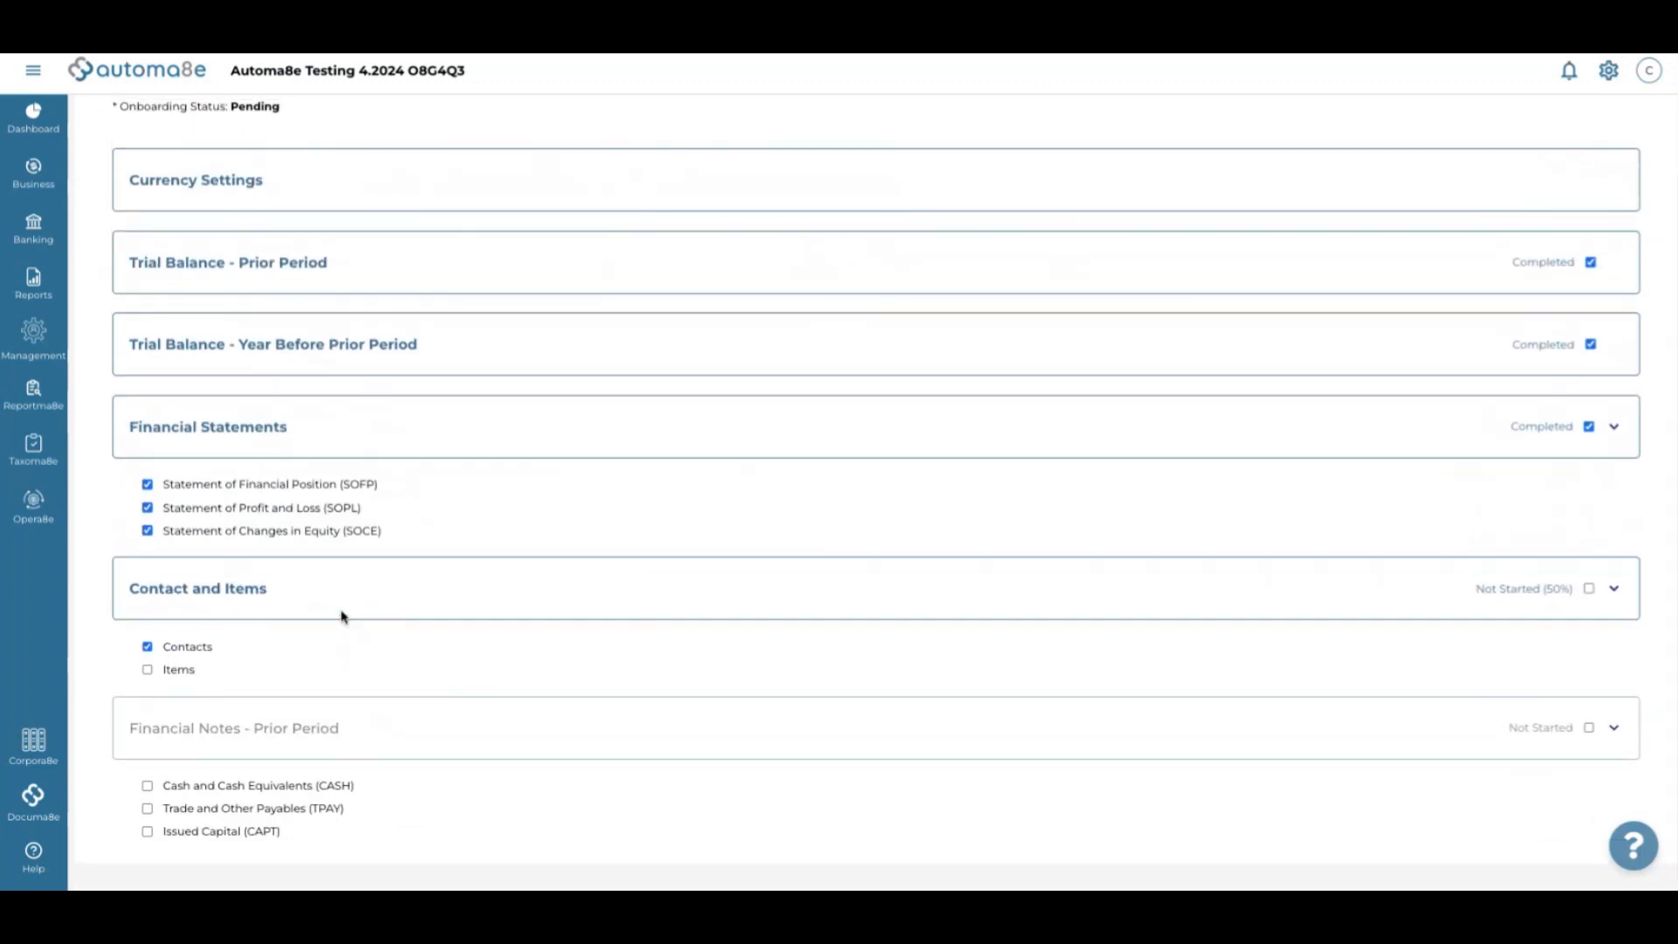
left_click(194, 649)
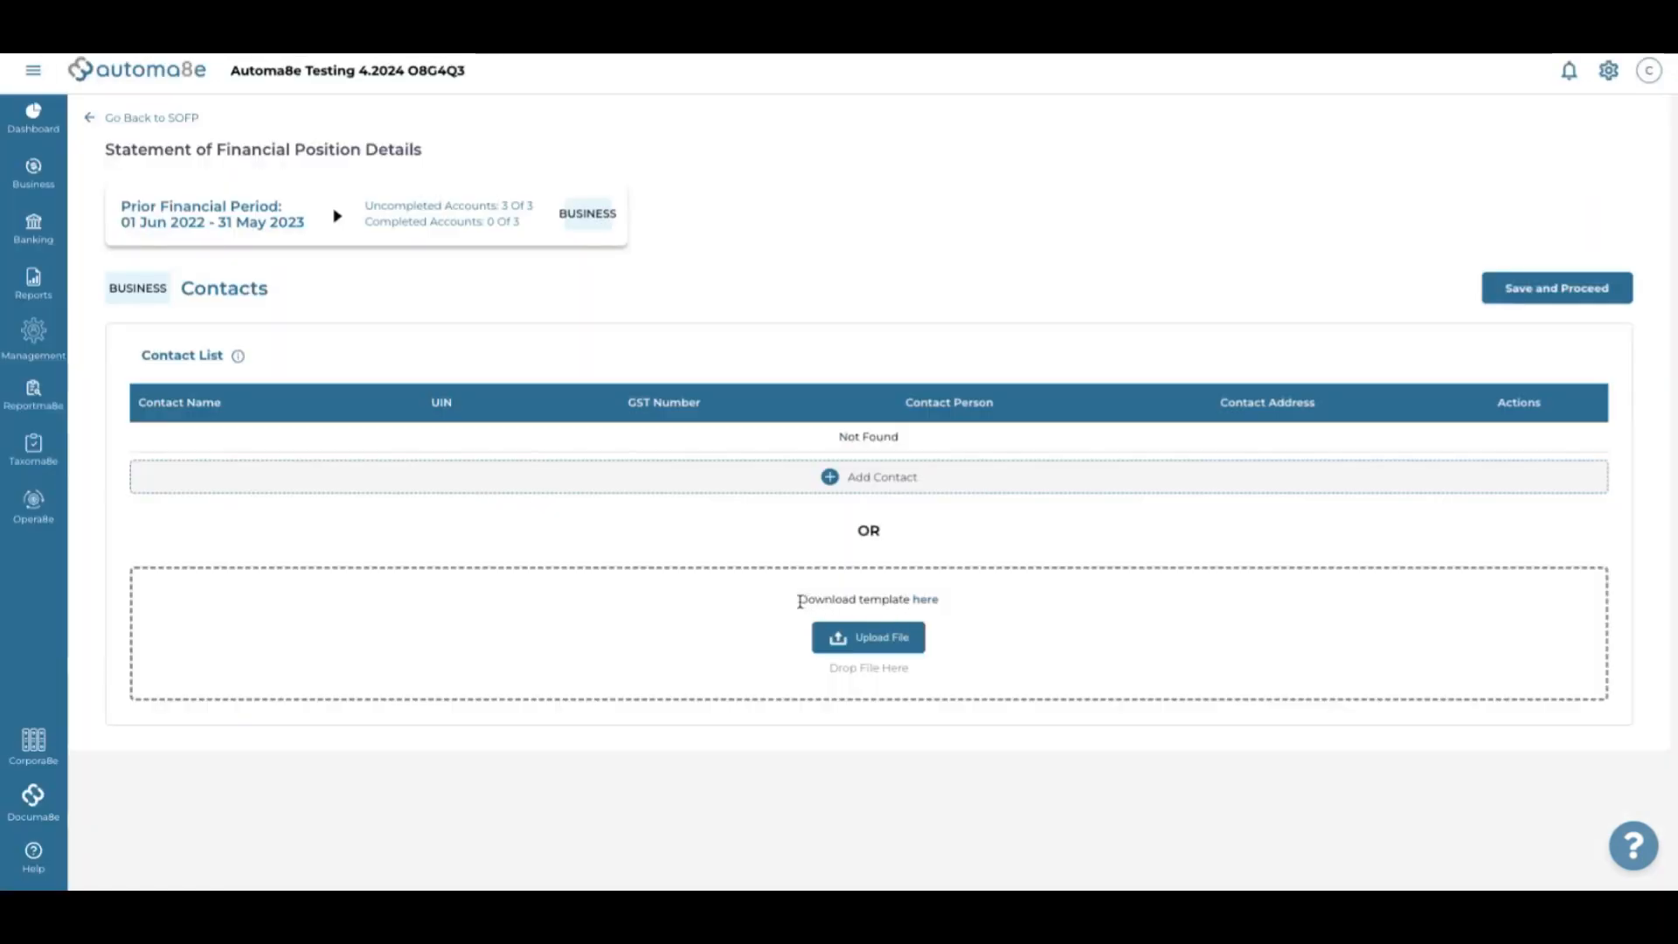
Upload ContactImportTemplate (2).xlsx, found by searching 'contact' in Downloads, to the Contact List
left_click_drag(799, 600, 948, 597)
left_click(962, 597)
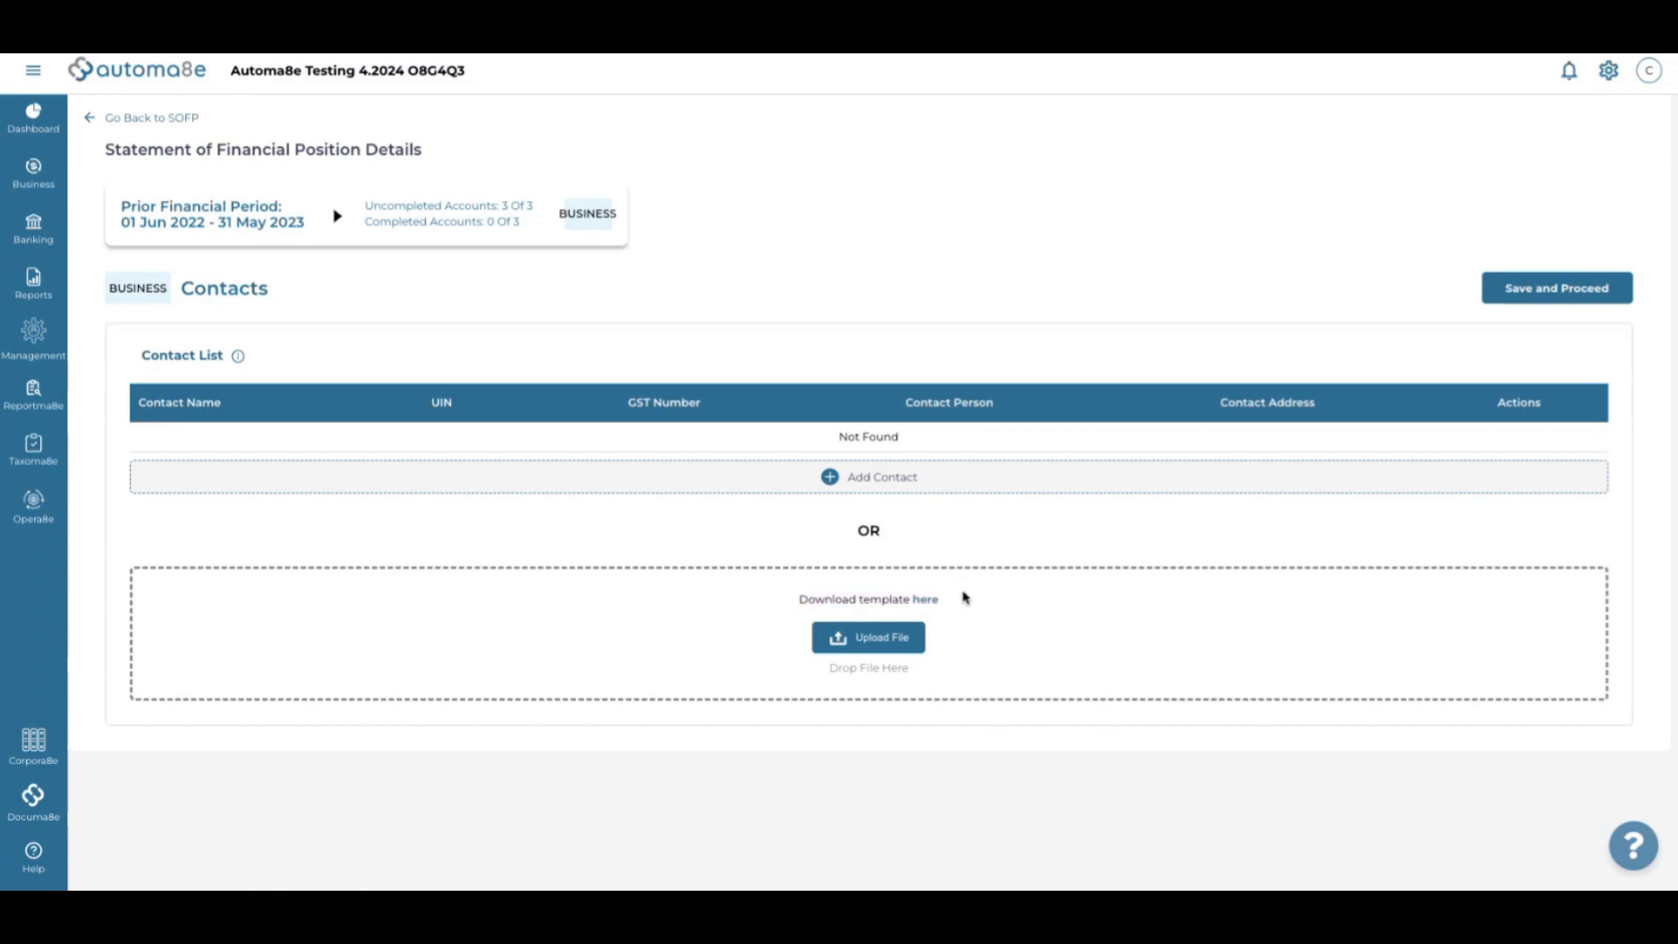
left_click(900, 639)
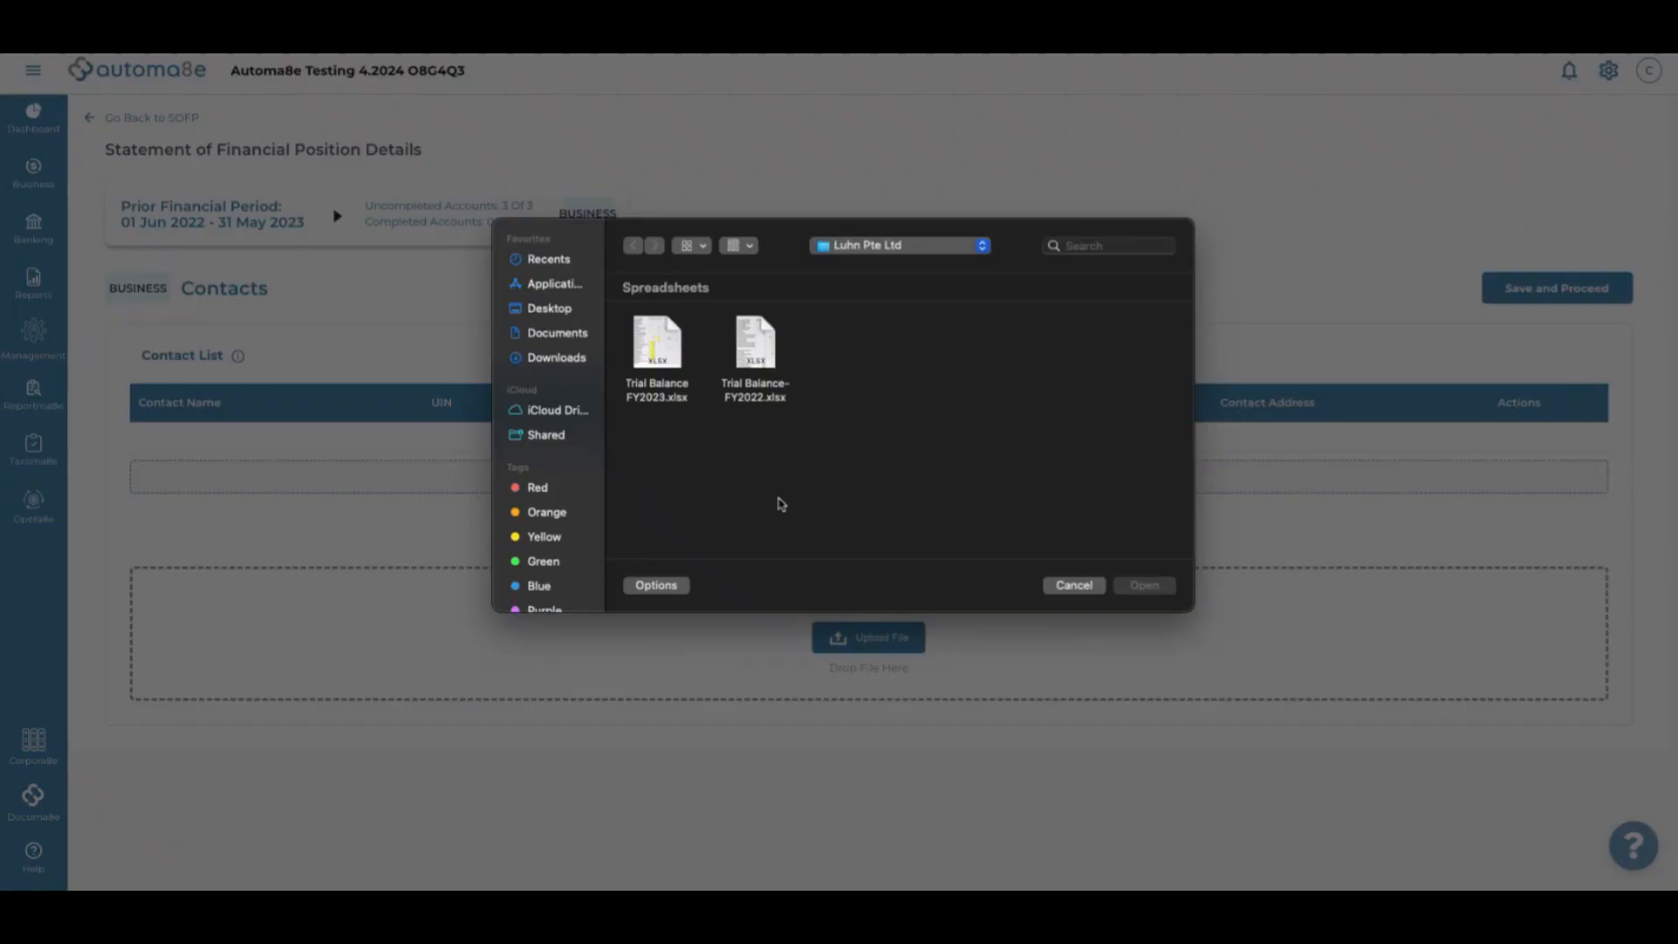
left_click(552, 339)
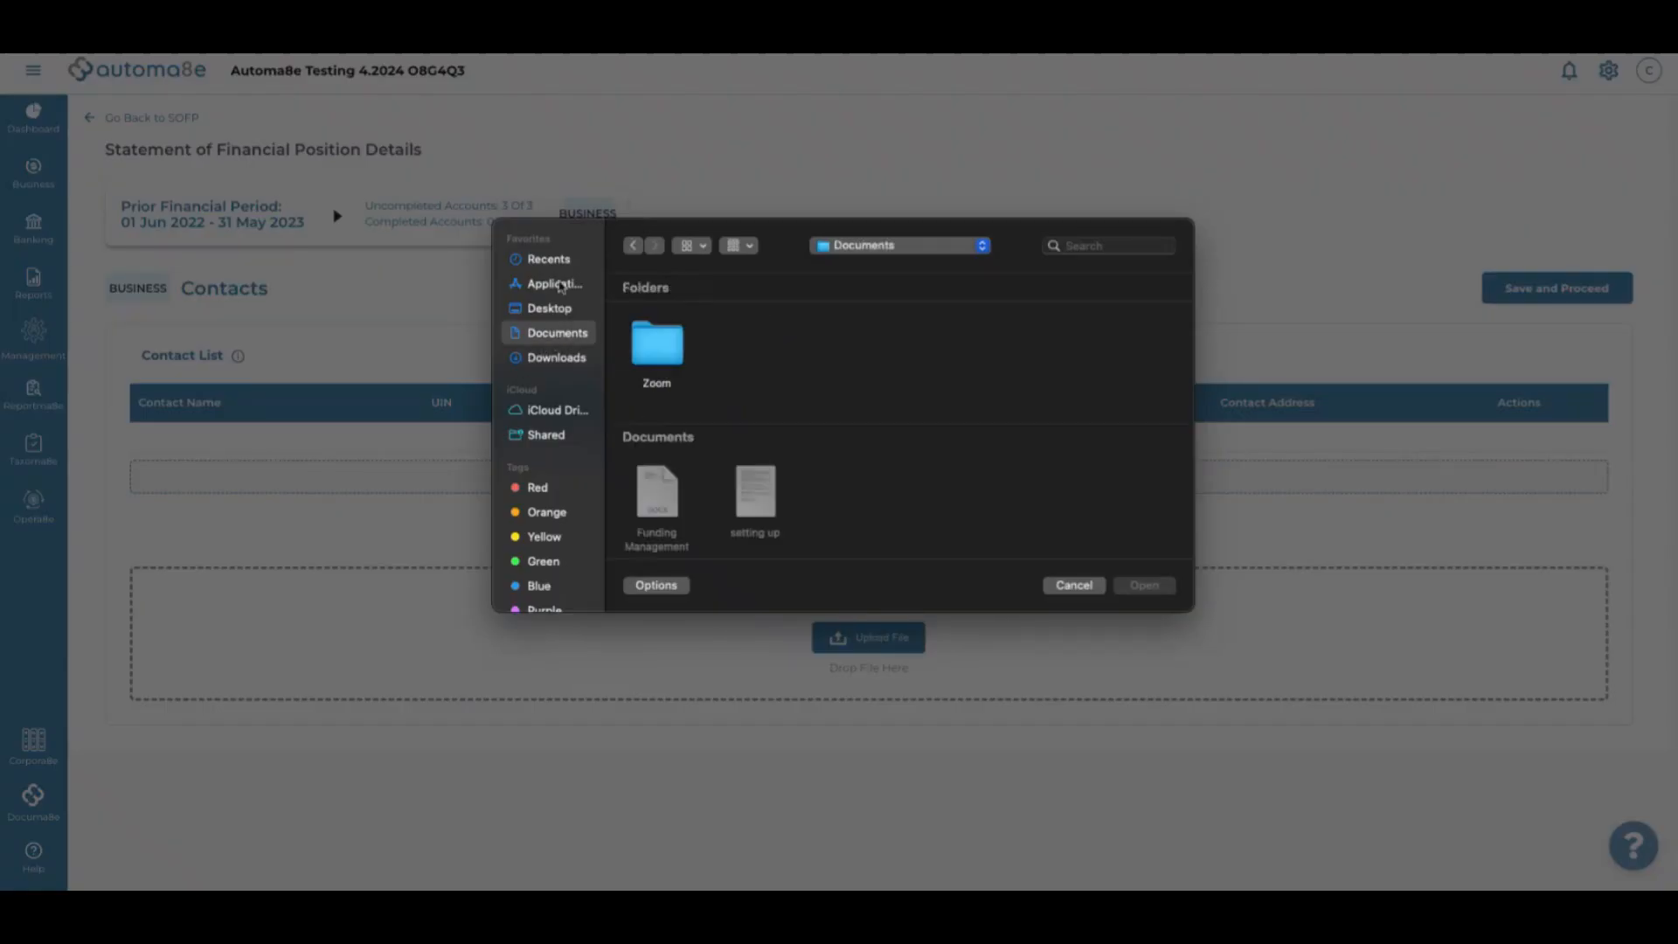
left_click(573, 359)
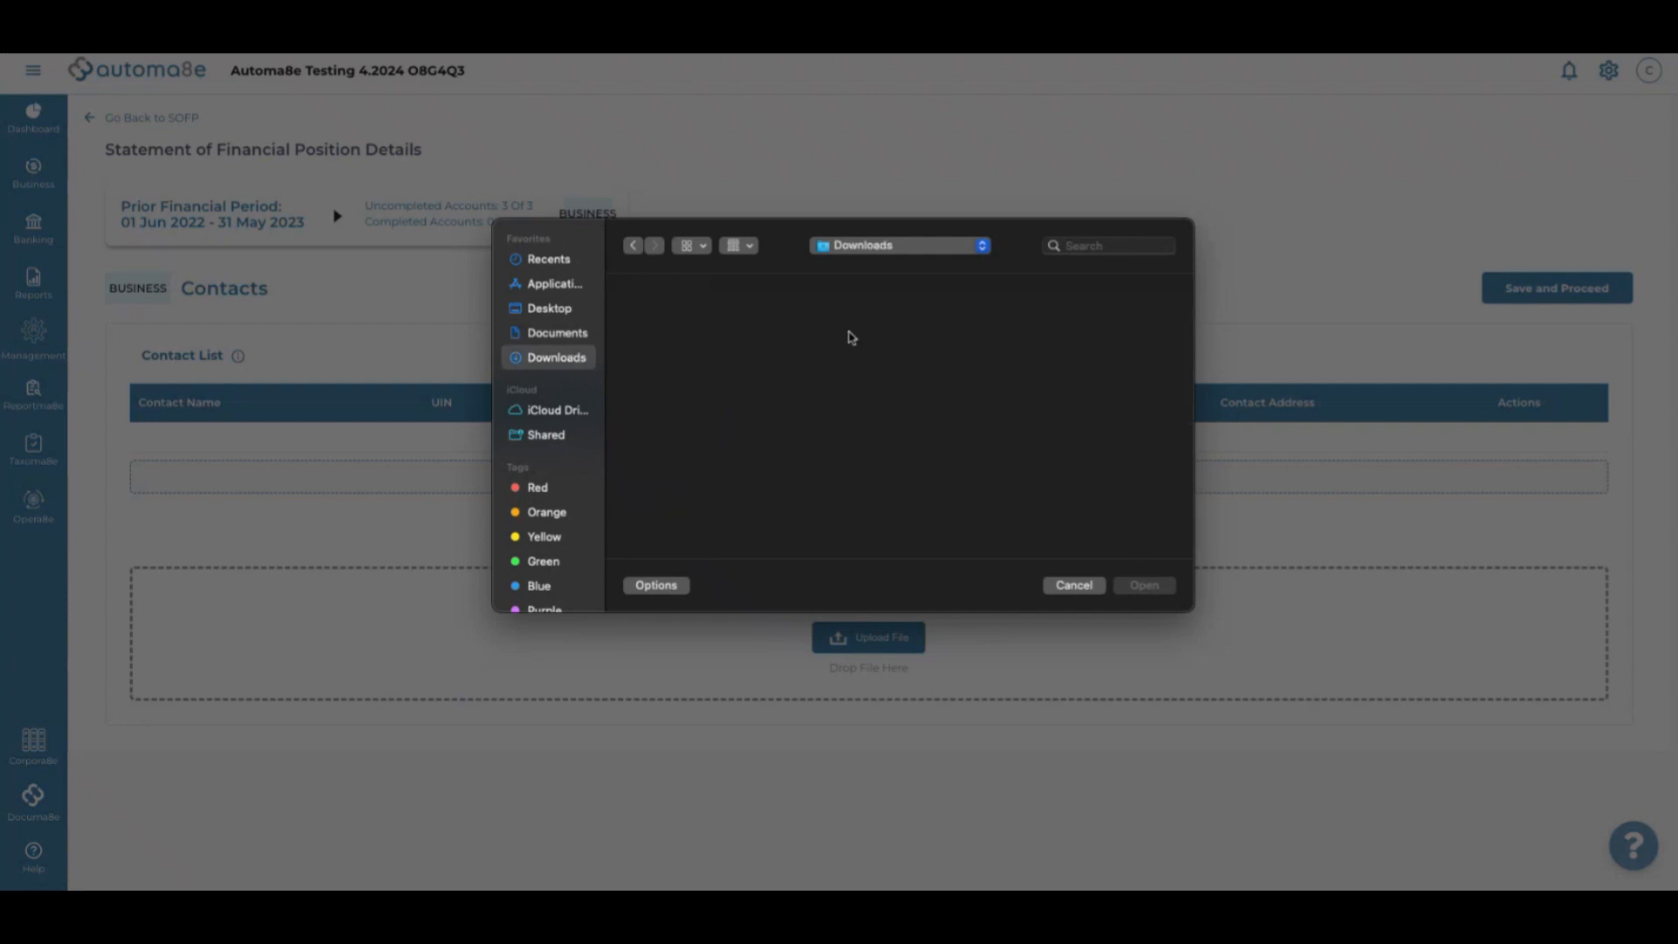
left_click(1096, 254)
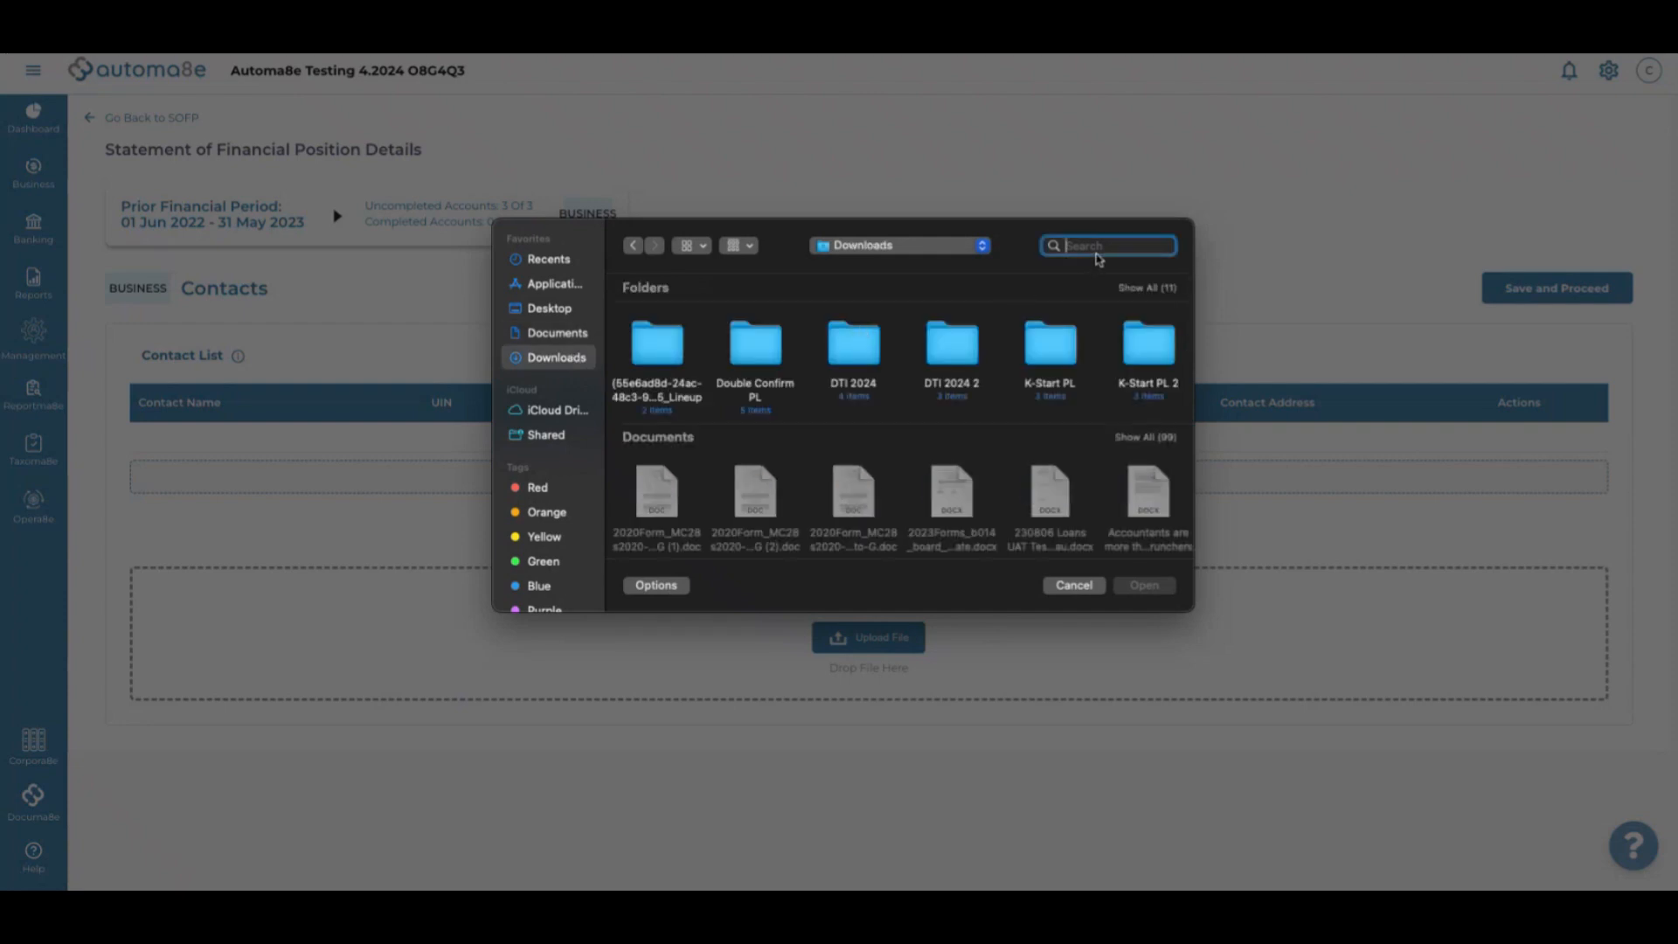
type("contact")
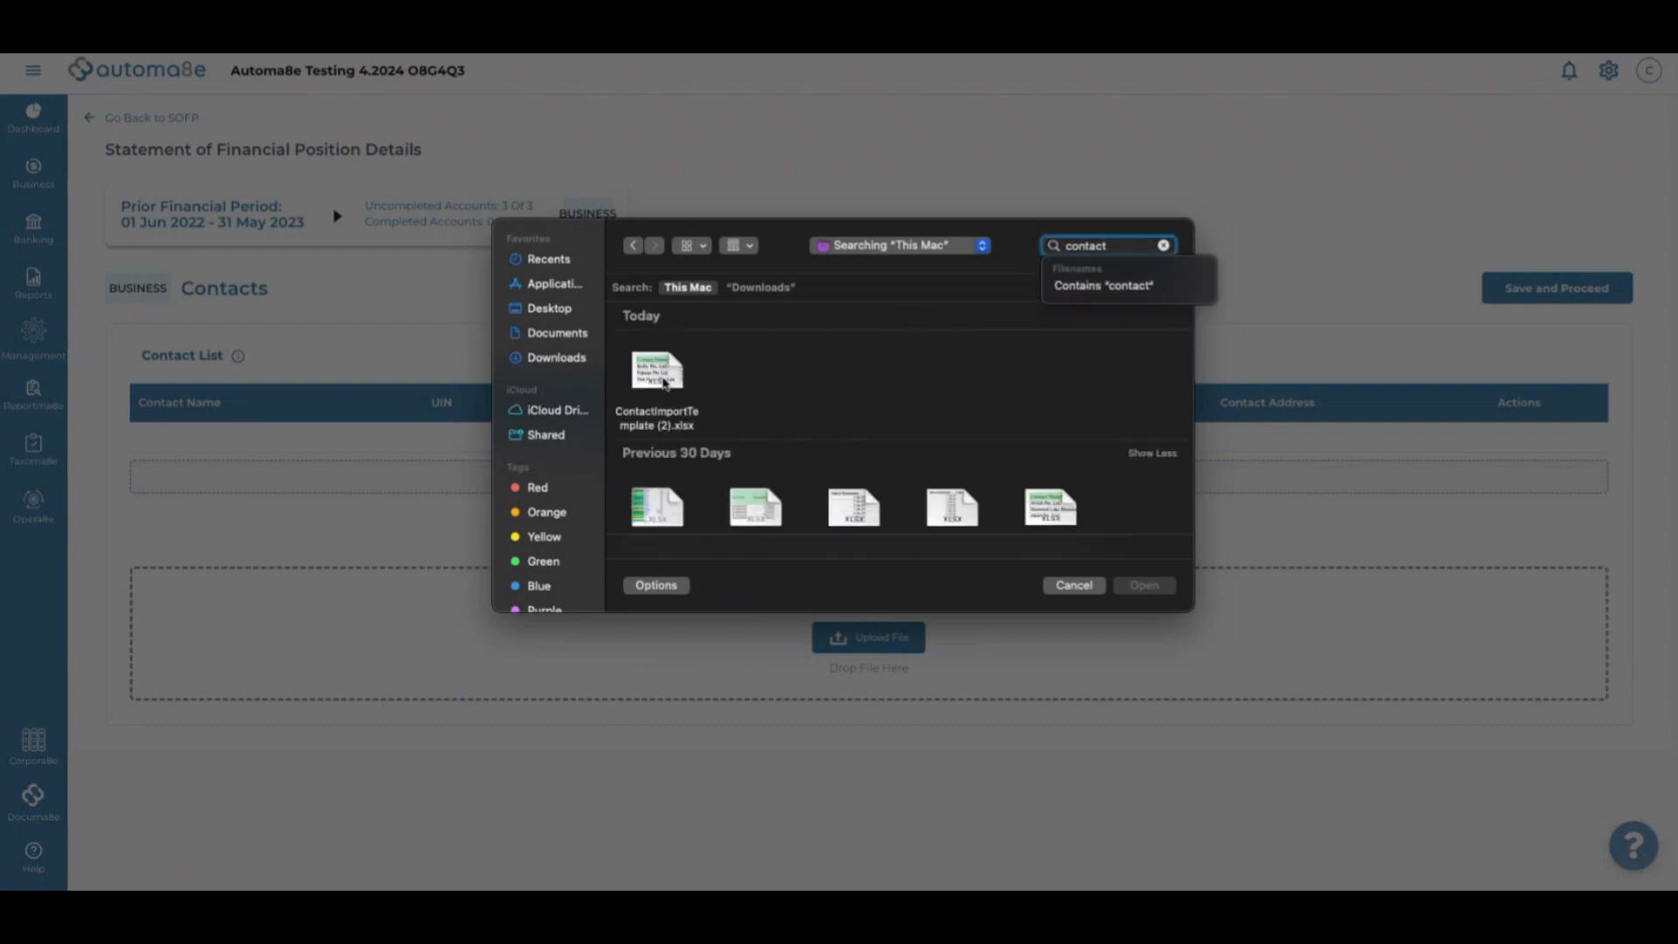
left_click(665, 382)
left_click(1163, 588)
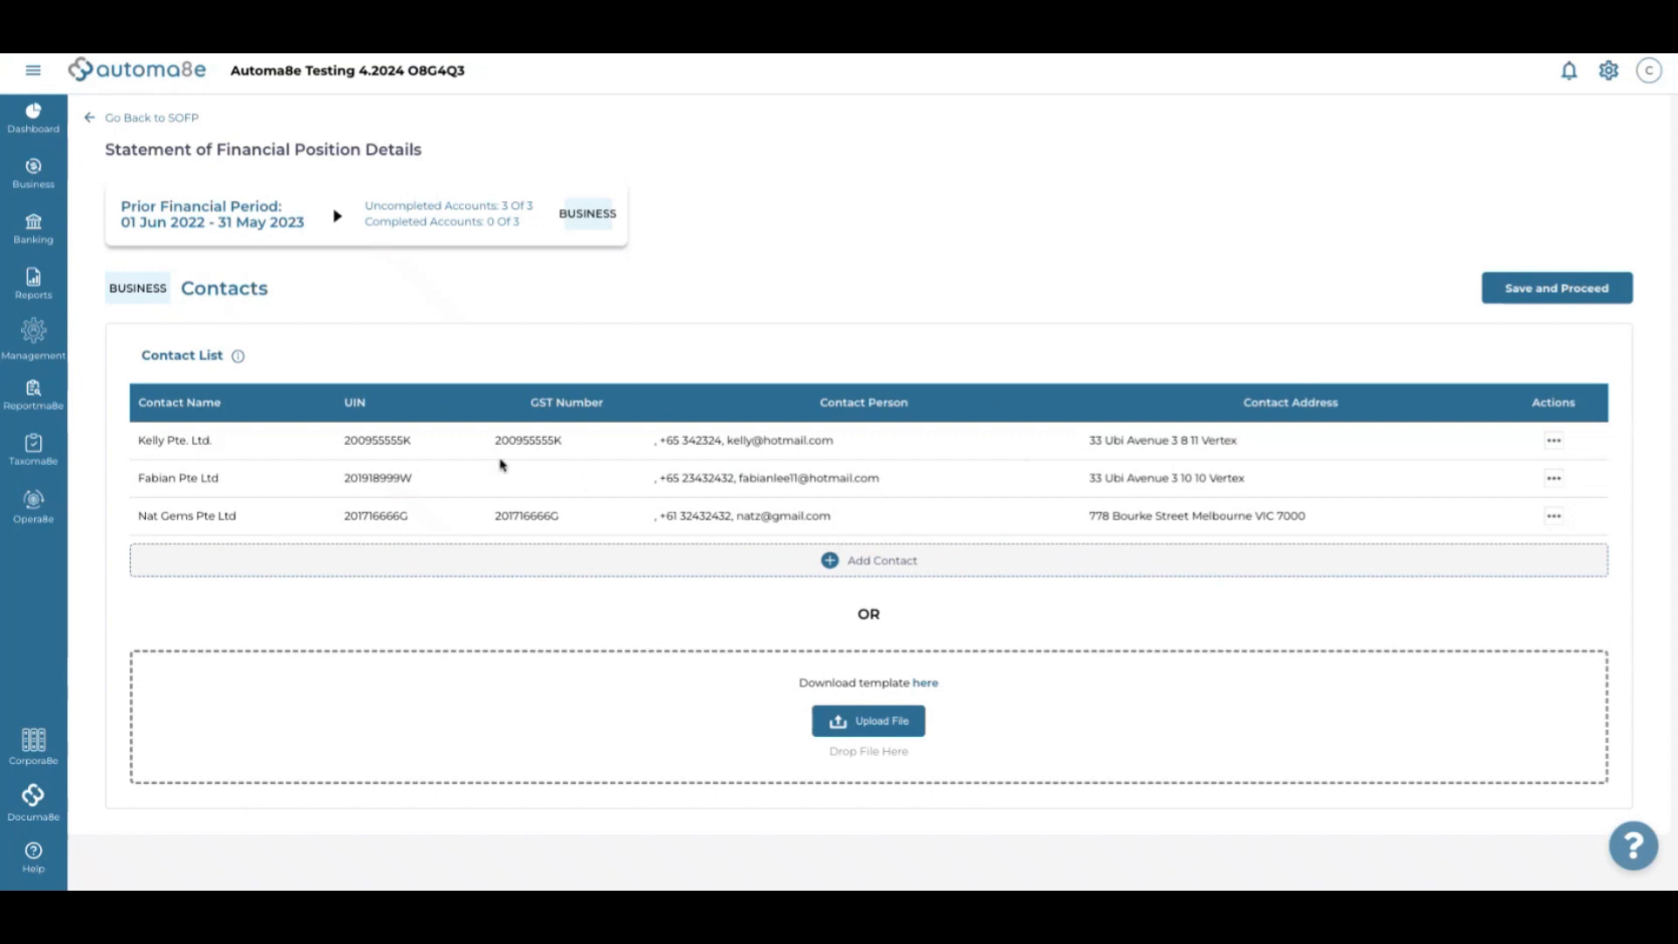
Start a manual contact and pick FASTCORP PTE. LTD. from the company name search
left_click(905, 574)
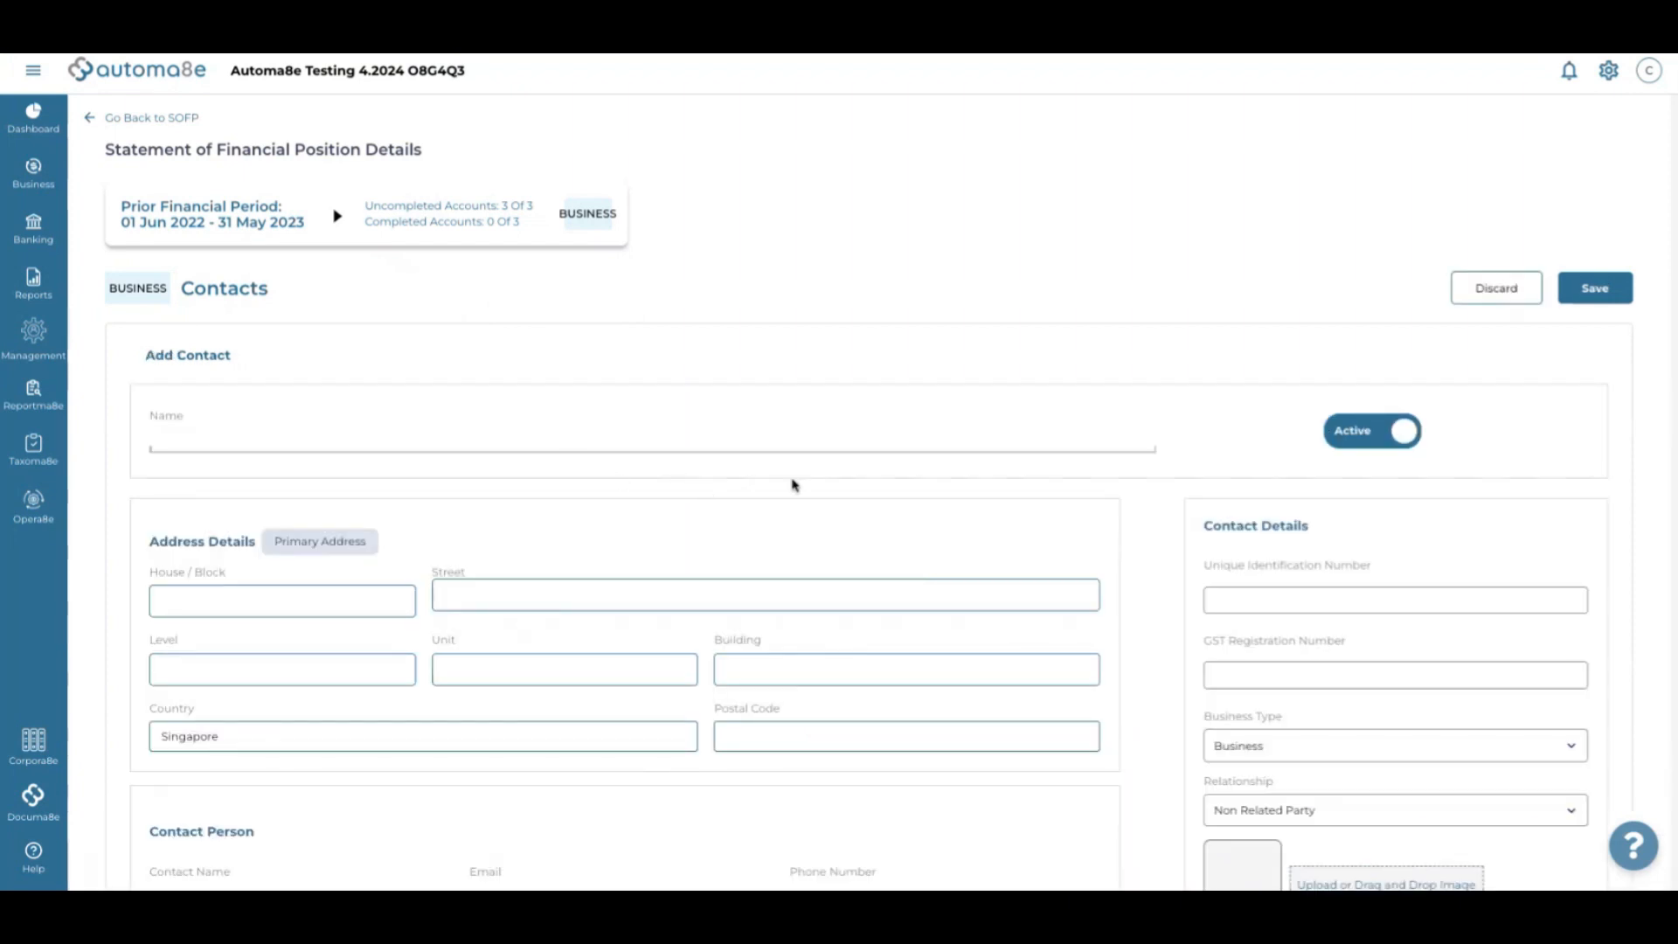
left_click(696, 450)
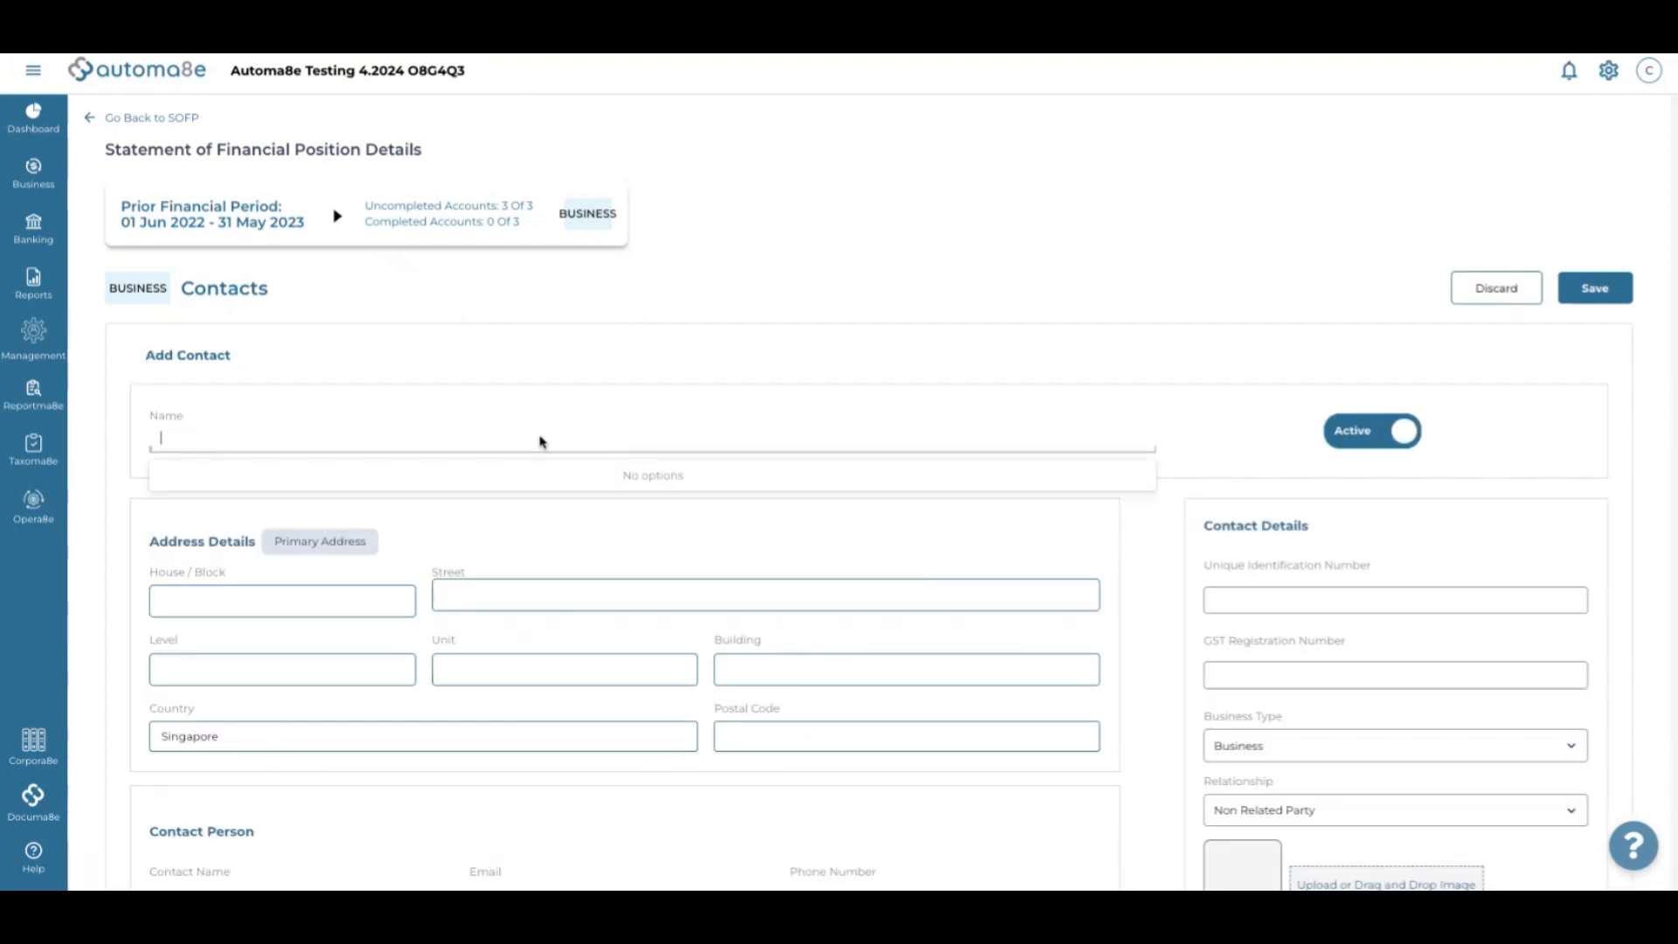
type("fa")
key("BackSpace")
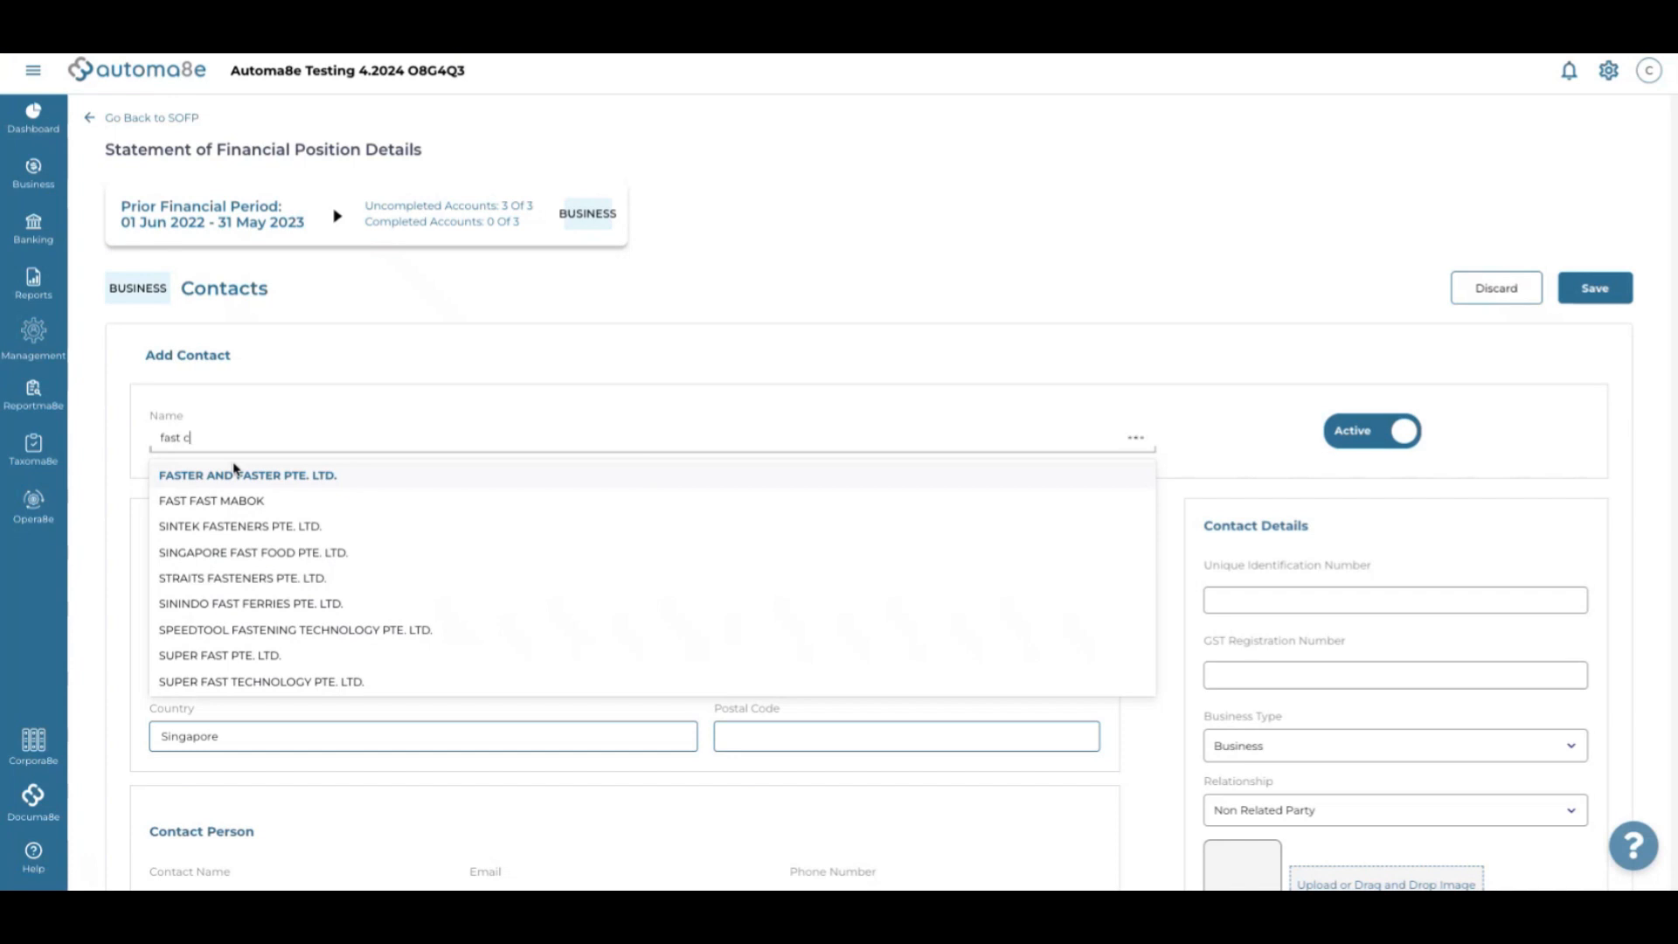
type("orp")
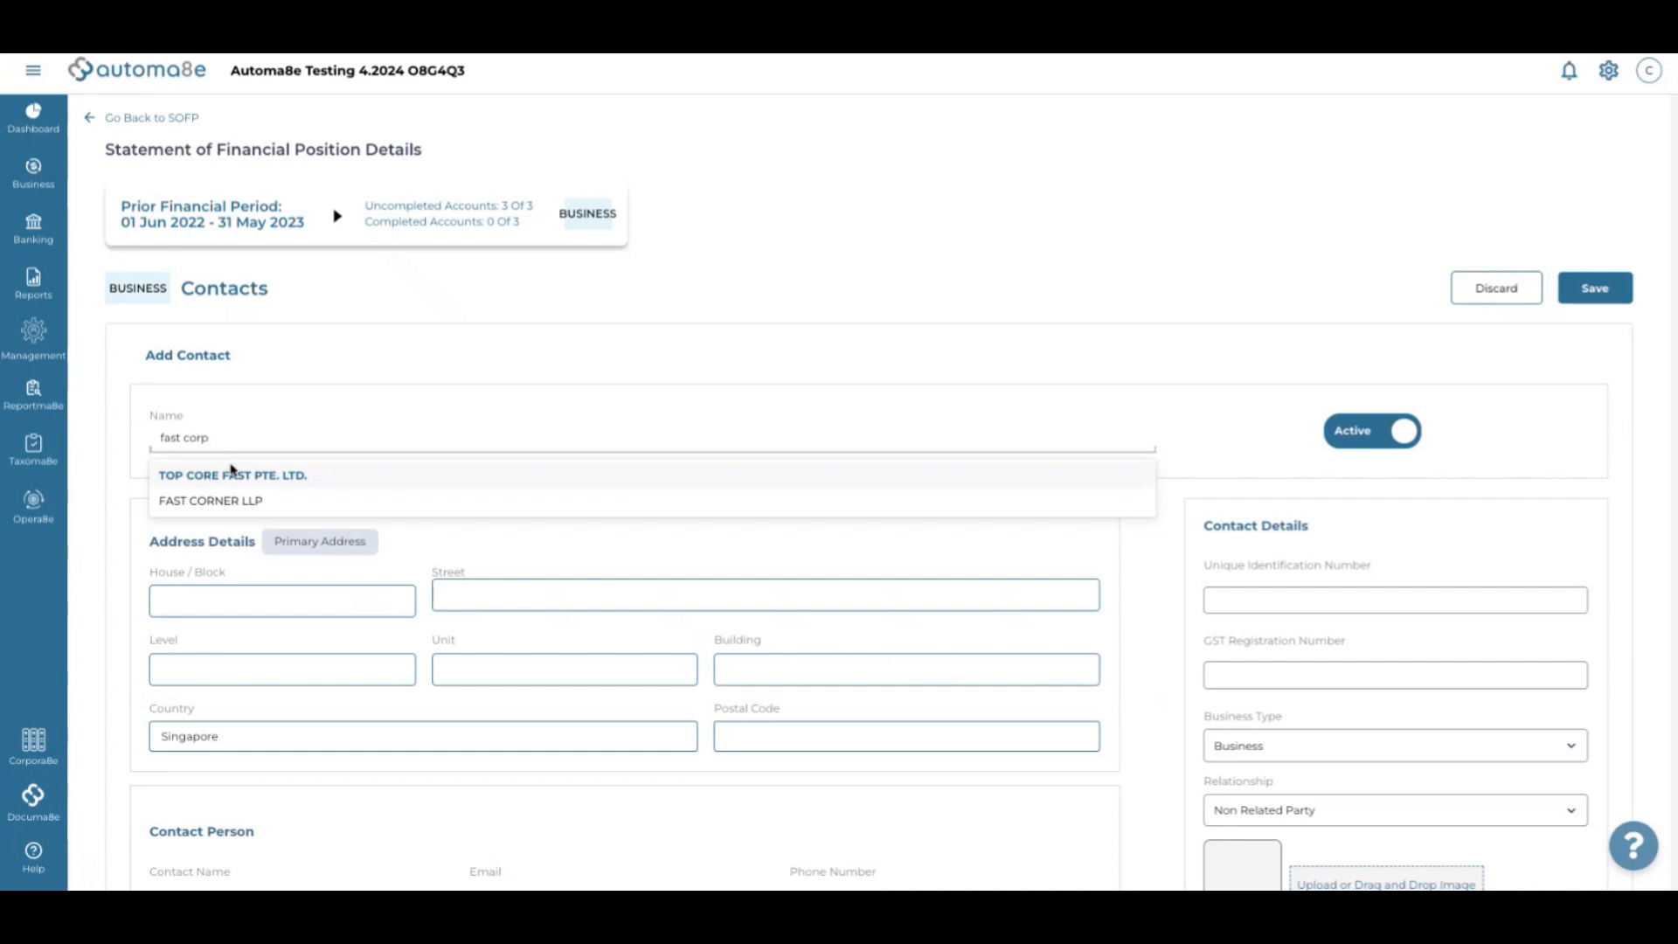
key("BackSpace")
key("BackSpace")
key("BackSpace")
key("BackSpace")
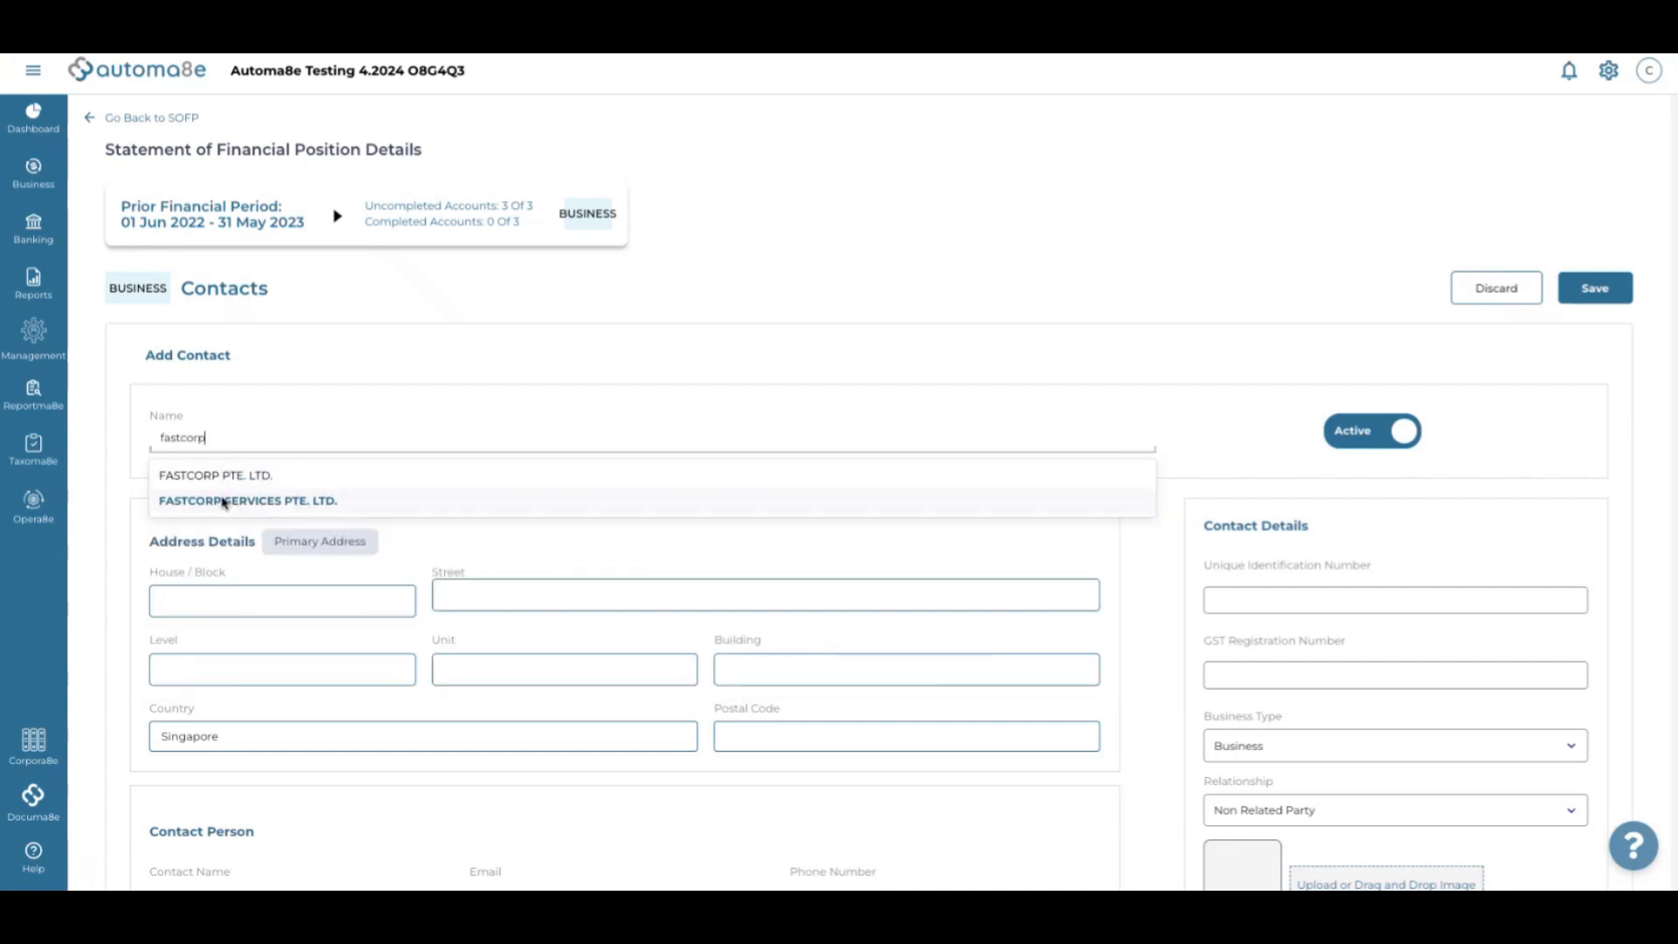
left_click(238, 477)
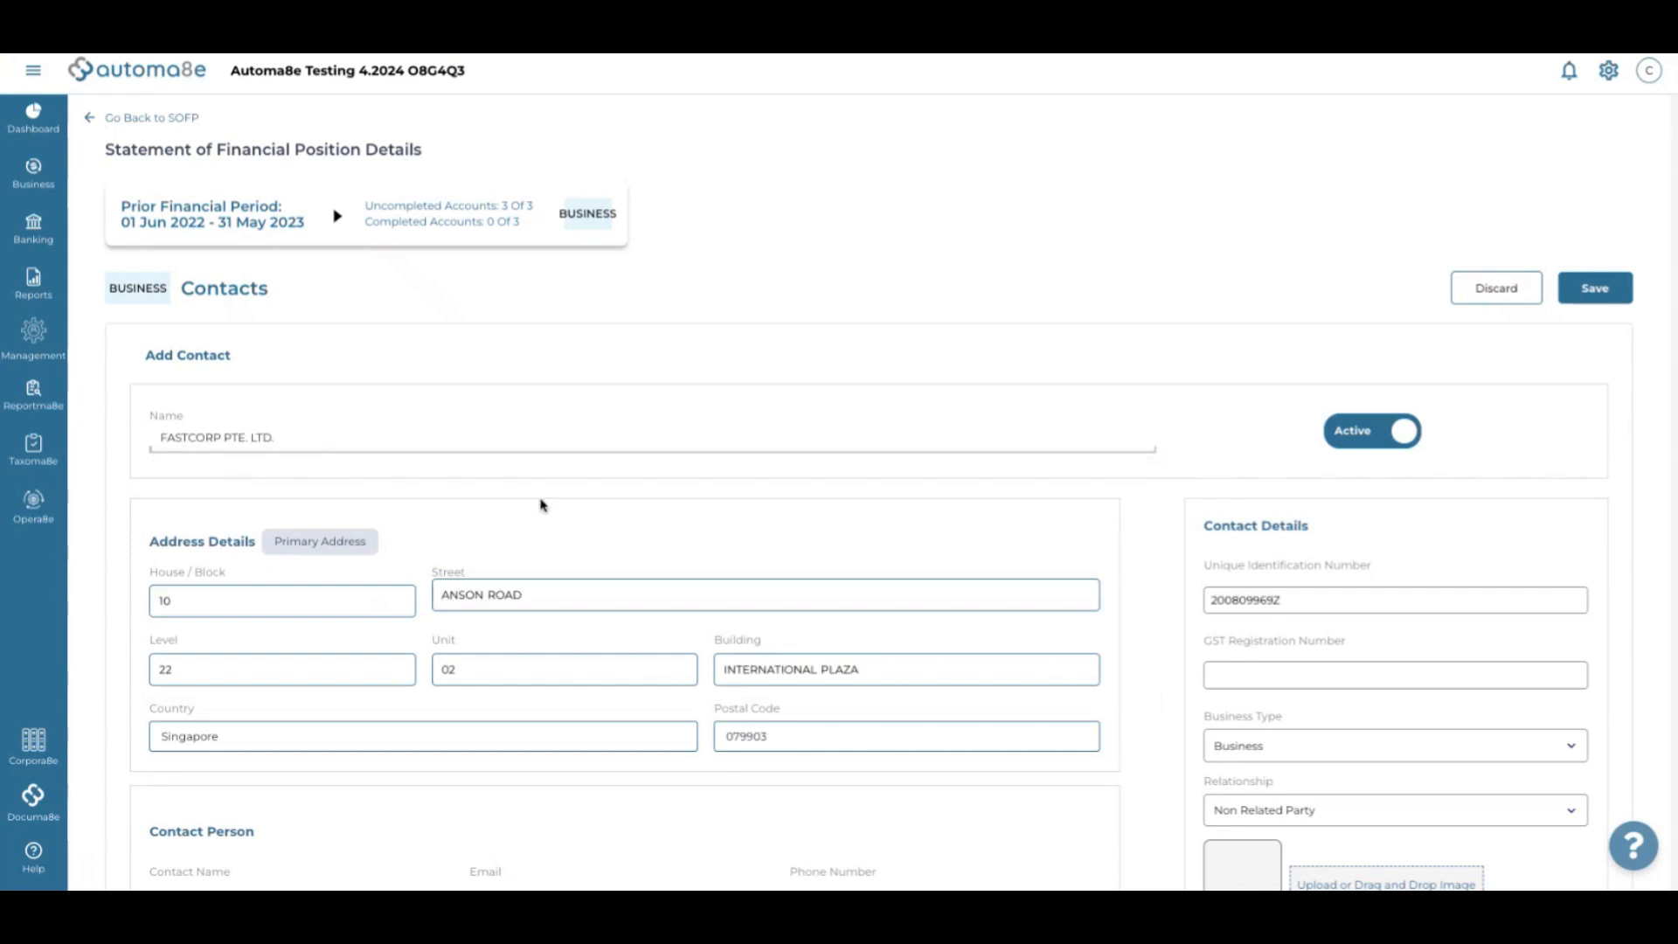
Save the FASTCORP PTE. LTD. contact and return to the Onboarding Summary with Contacts complete
scroll(540, 502, "down", 2)
scroll(540, 503, "up", 2)
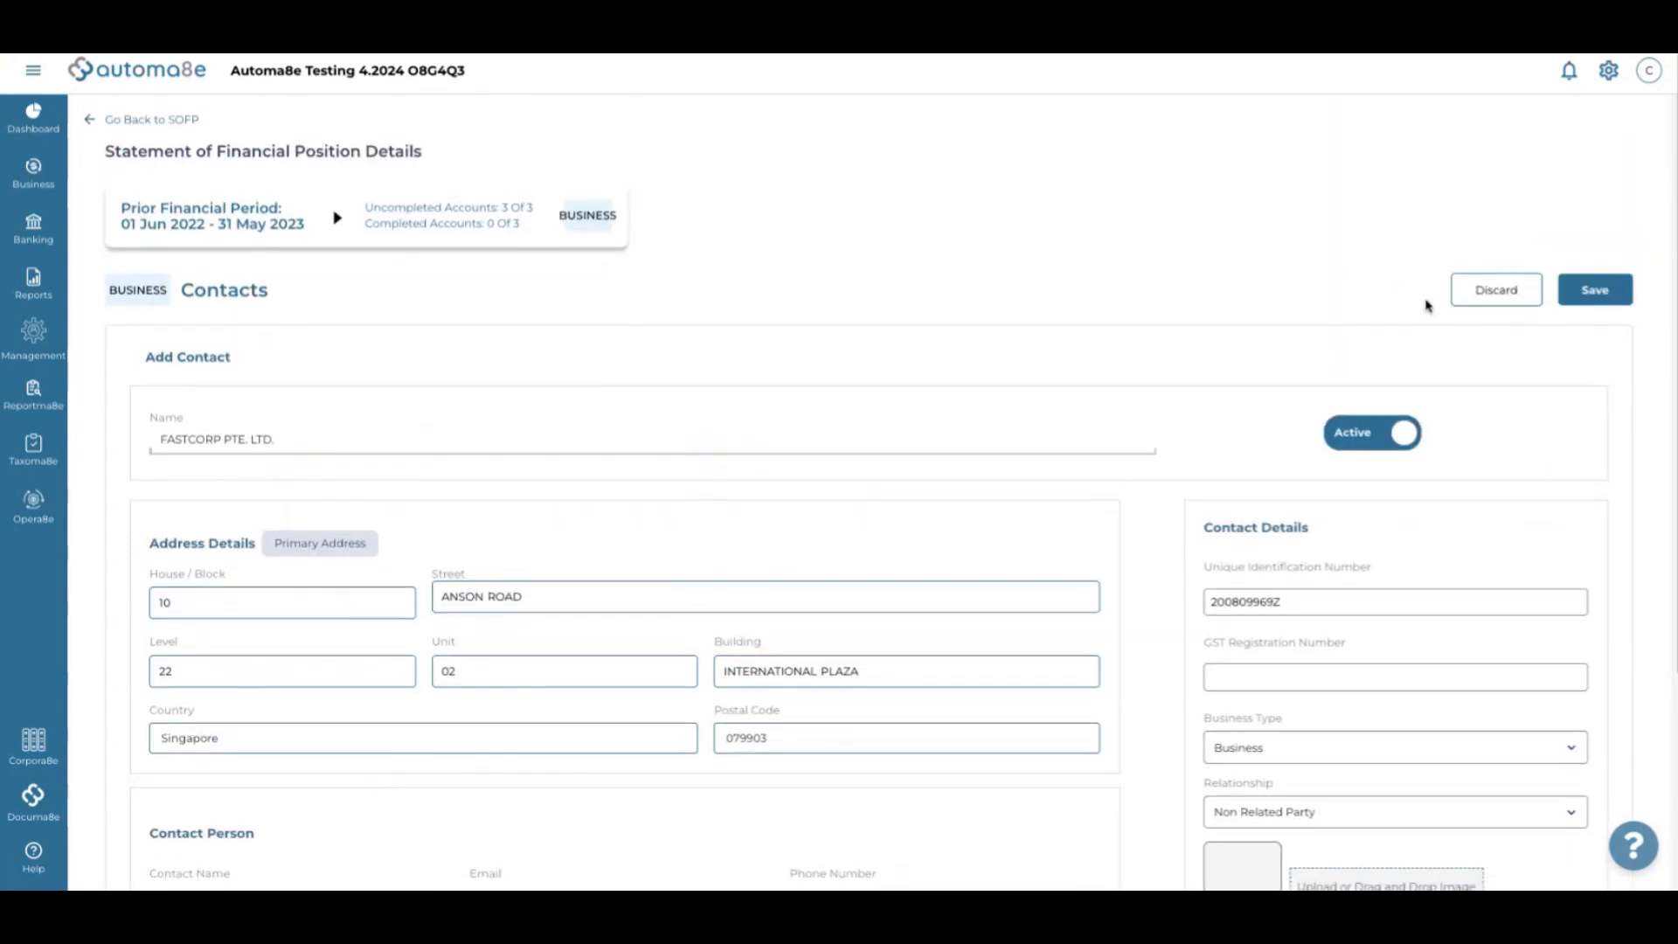
left_click(1595, 288)
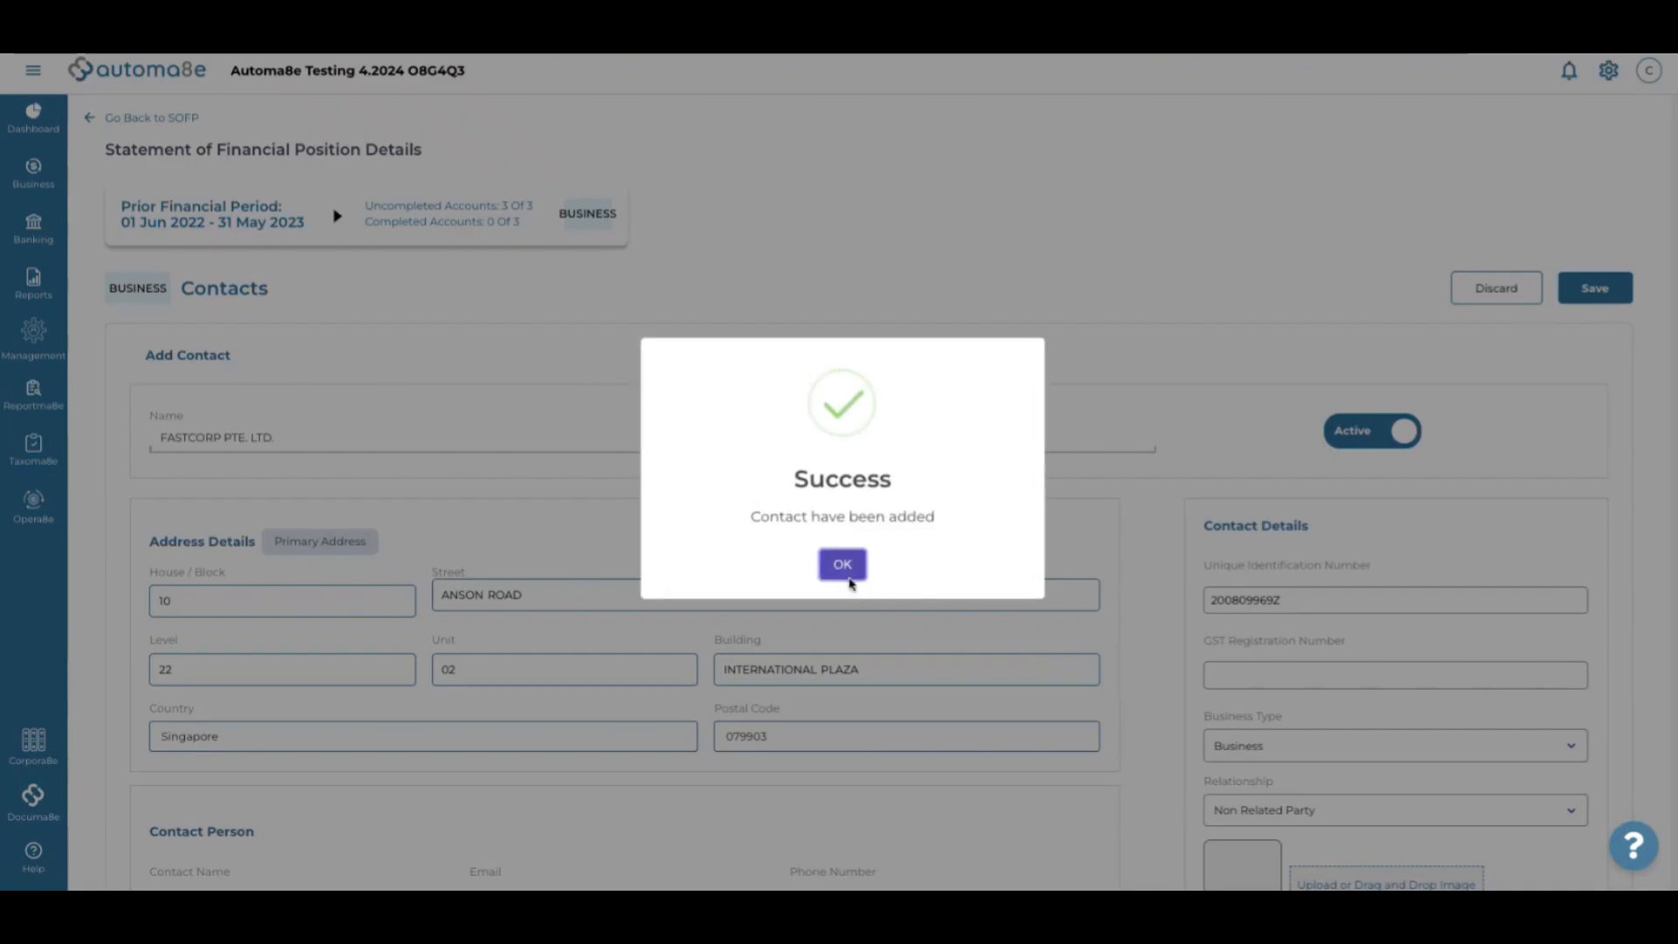
left_click(841, 564)
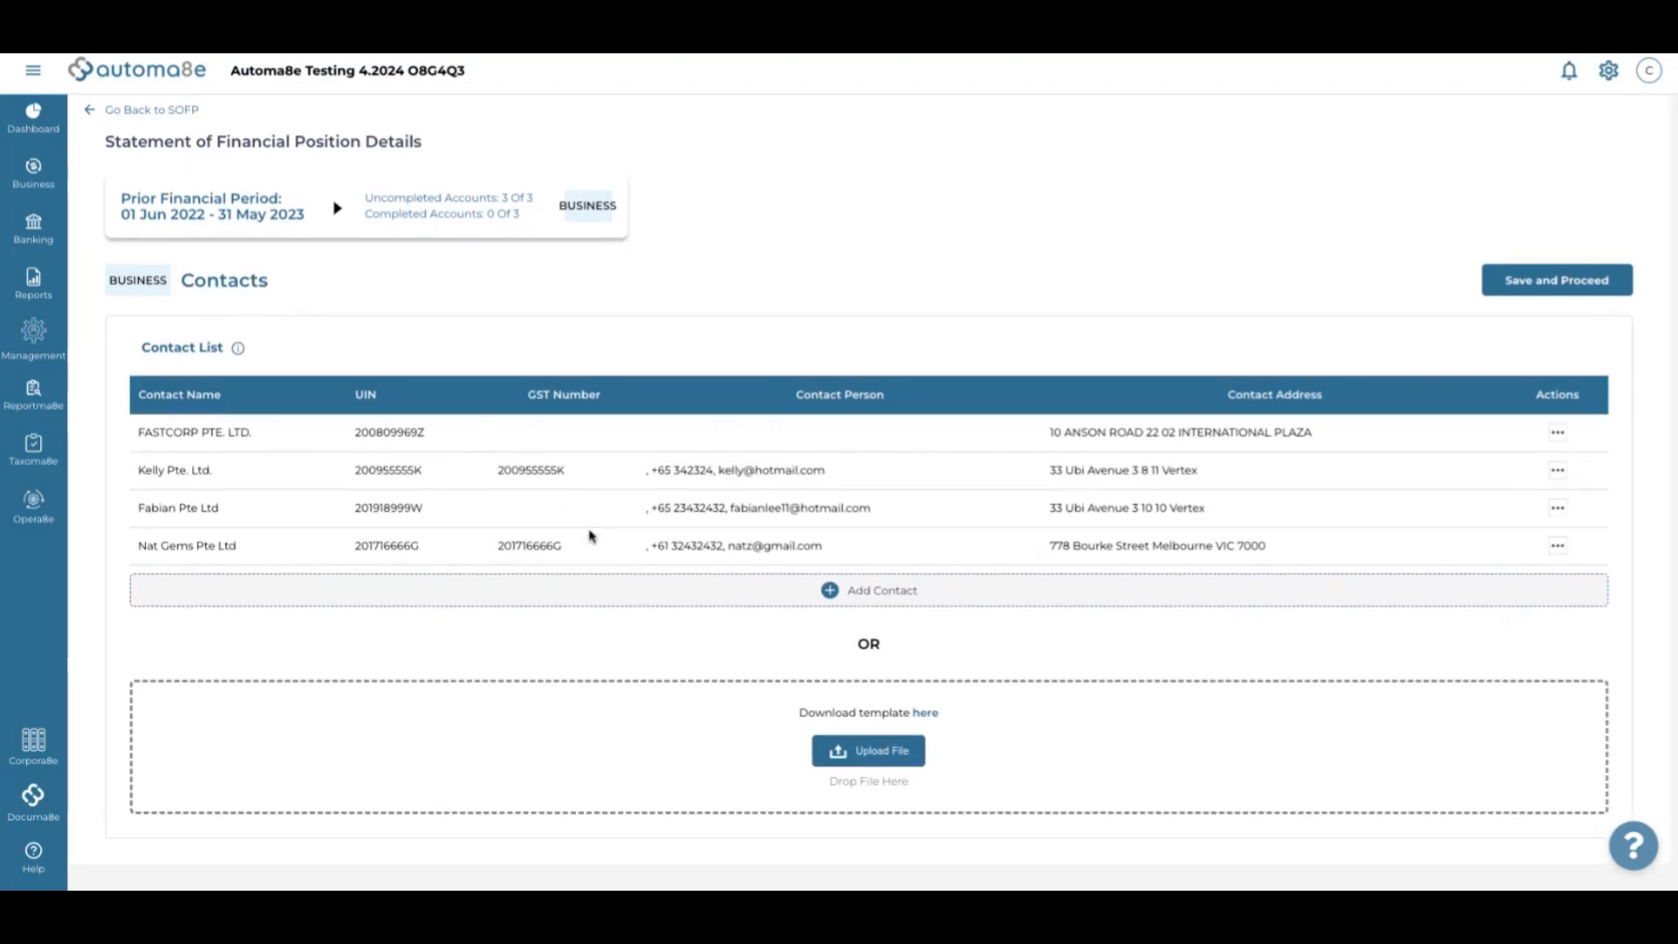
left_click(1549, 281)
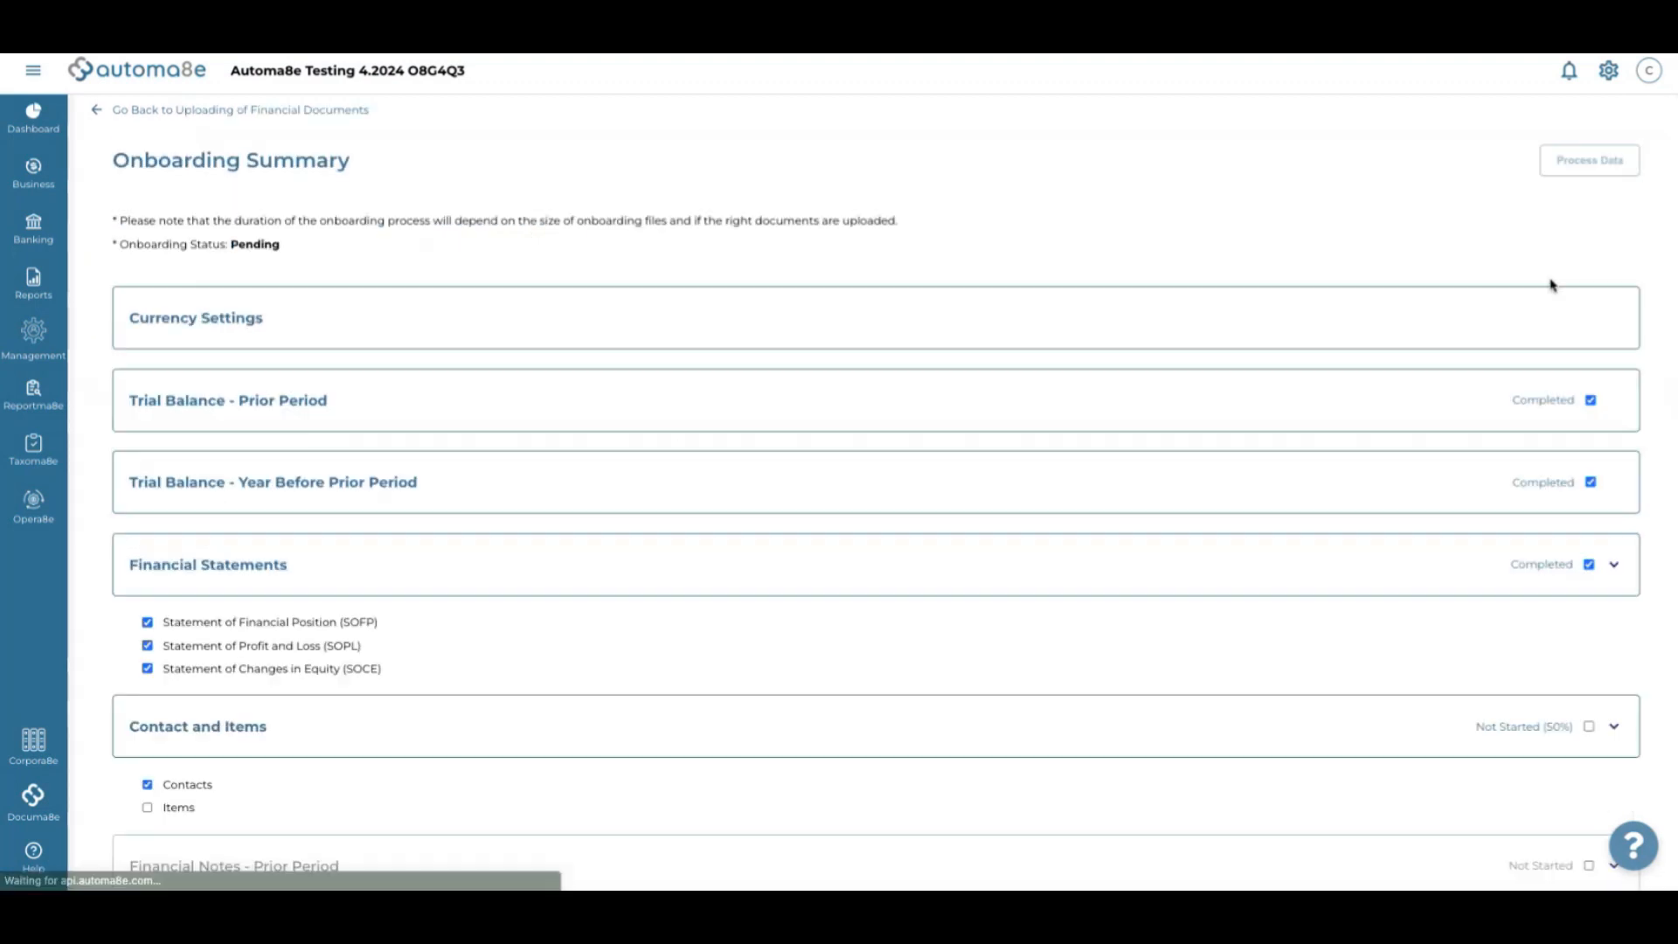
Upload ItemImportTemplate (4).xlsx in Items, adding Coat through Shorts to Trading Goods
scroll(618, 464, "down", 2)
left_click(174, 668)
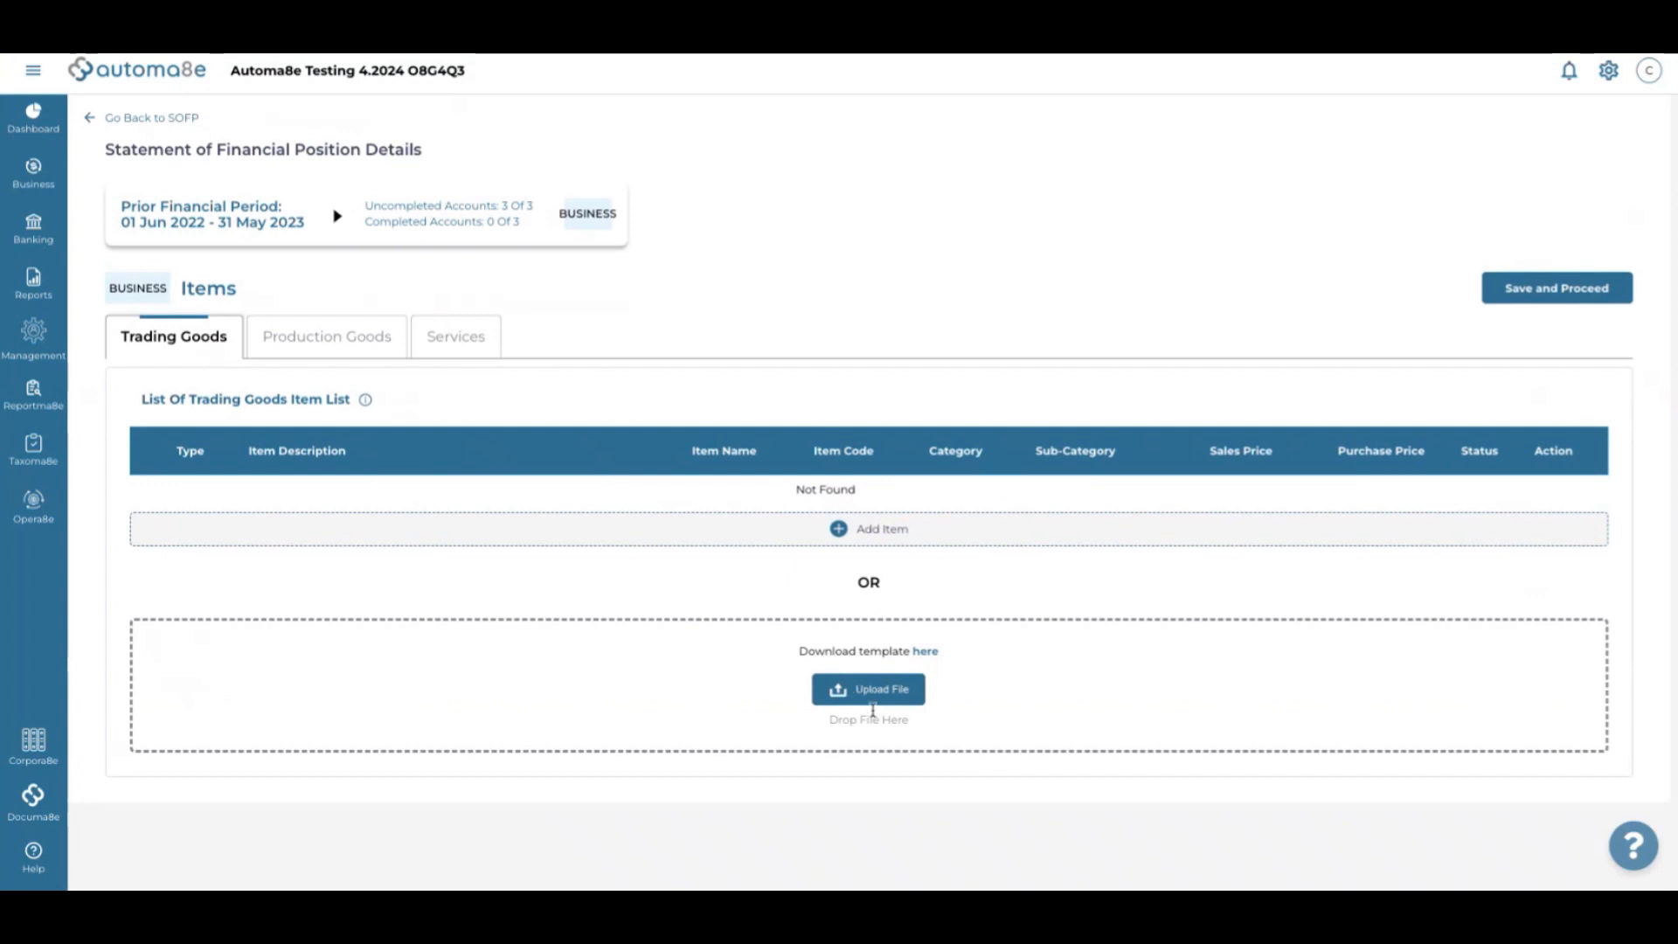
left_click(879, 689)
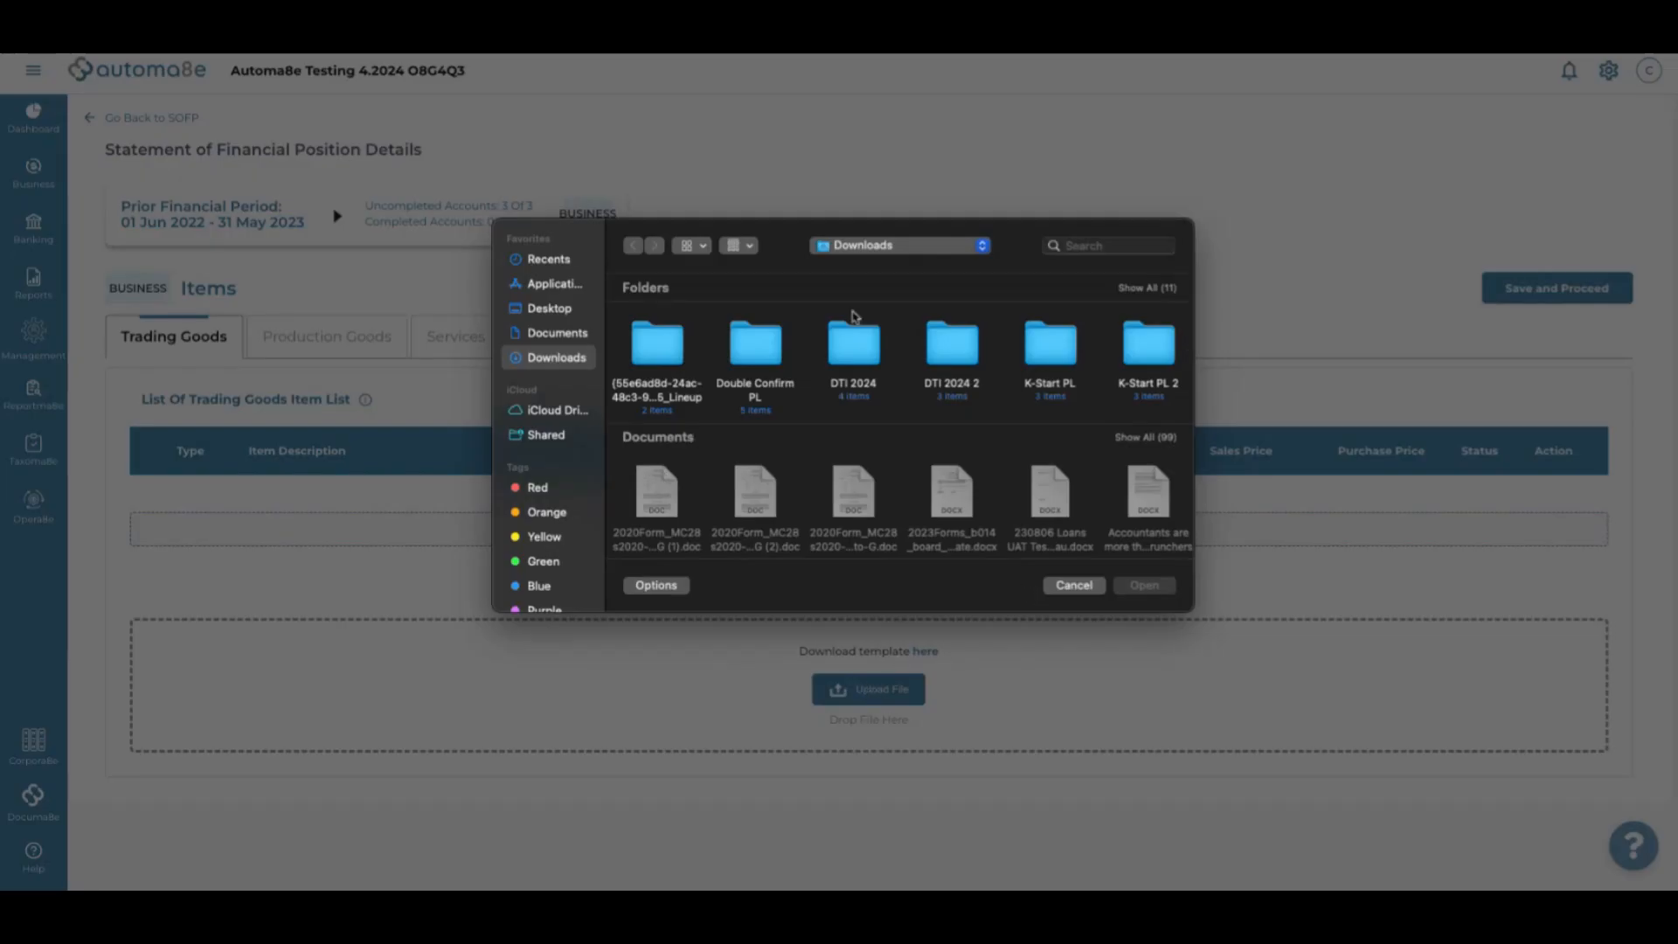
left_click(1112, 244)
type("item")
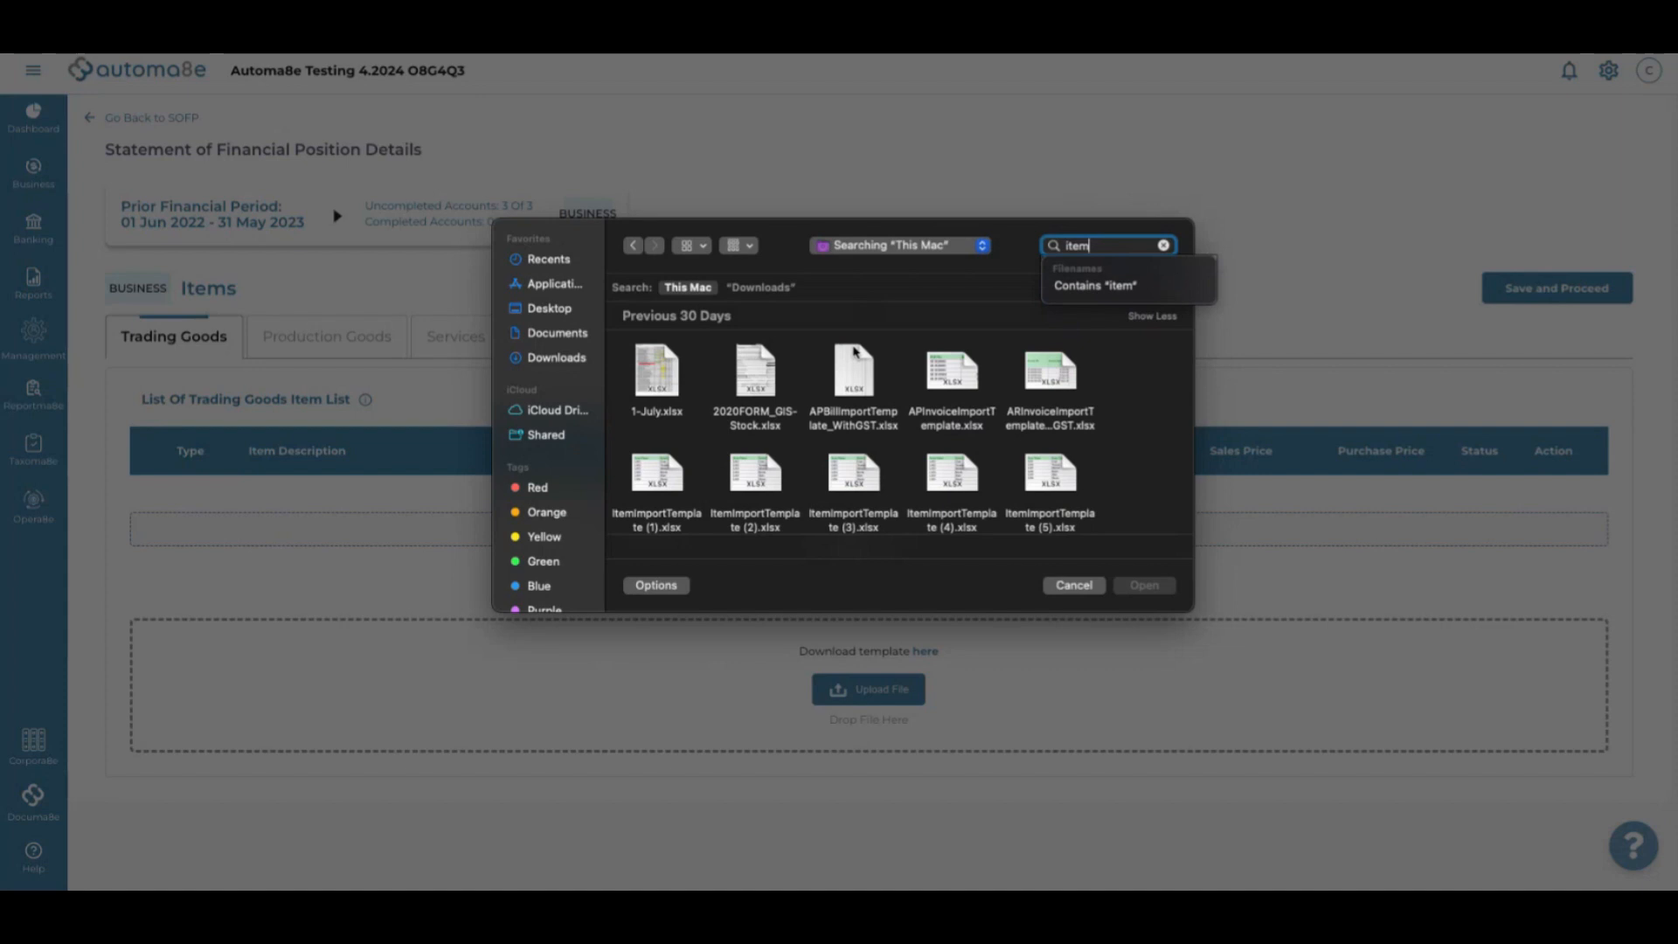
left_click(934, 470)
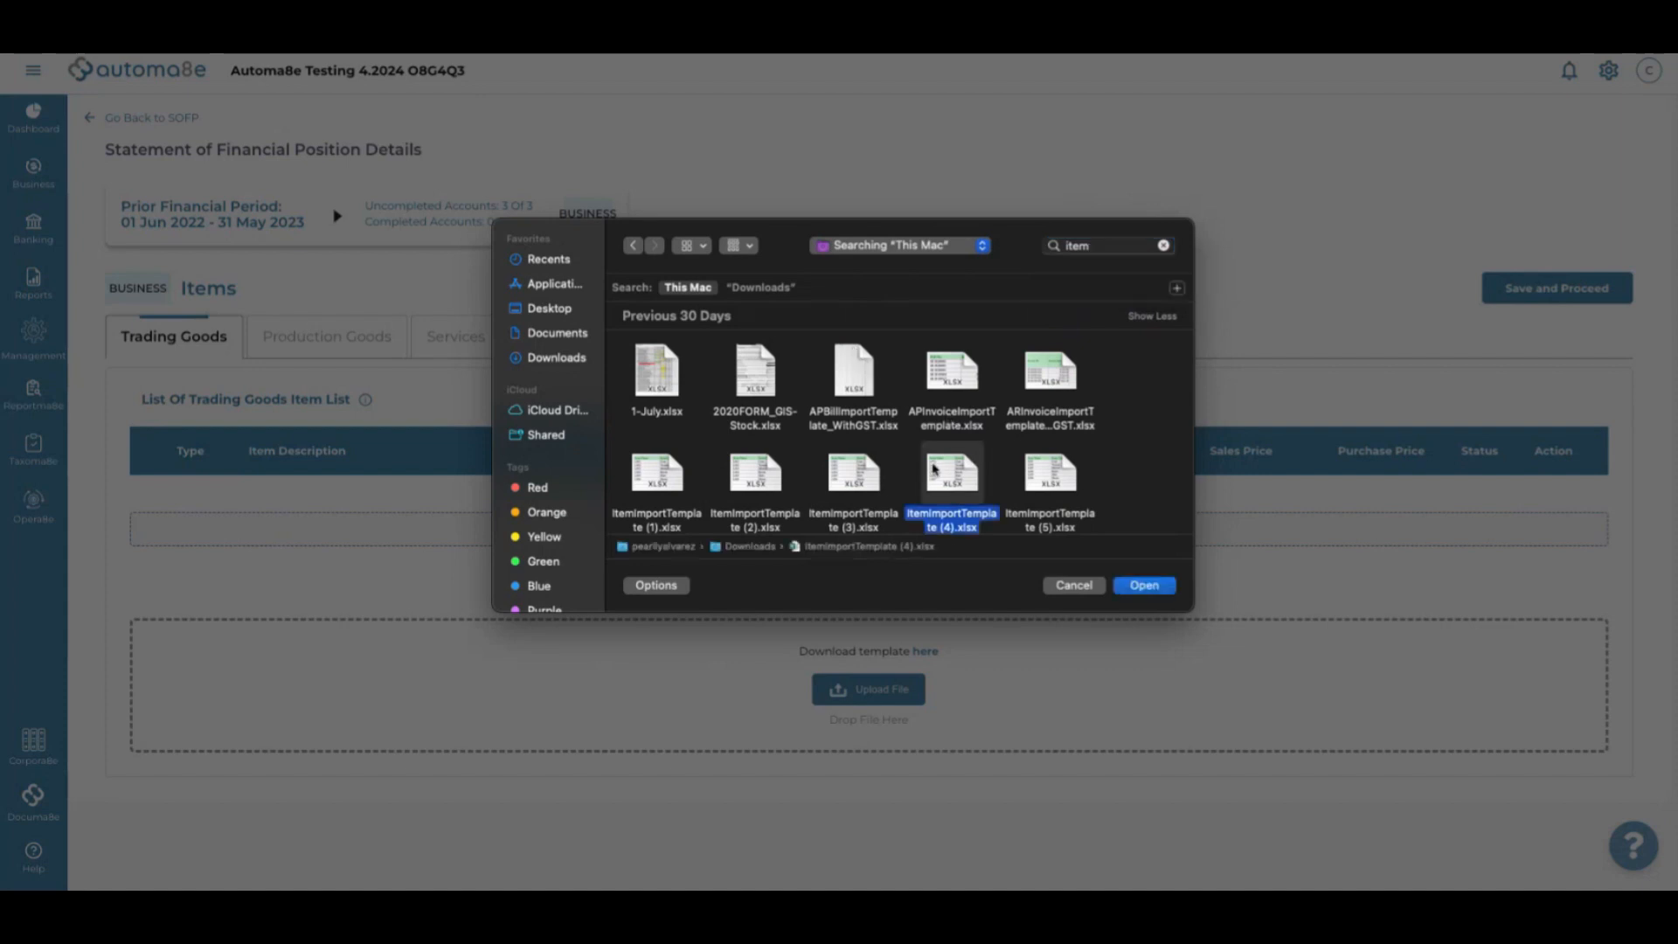
left_click(1147, 587)
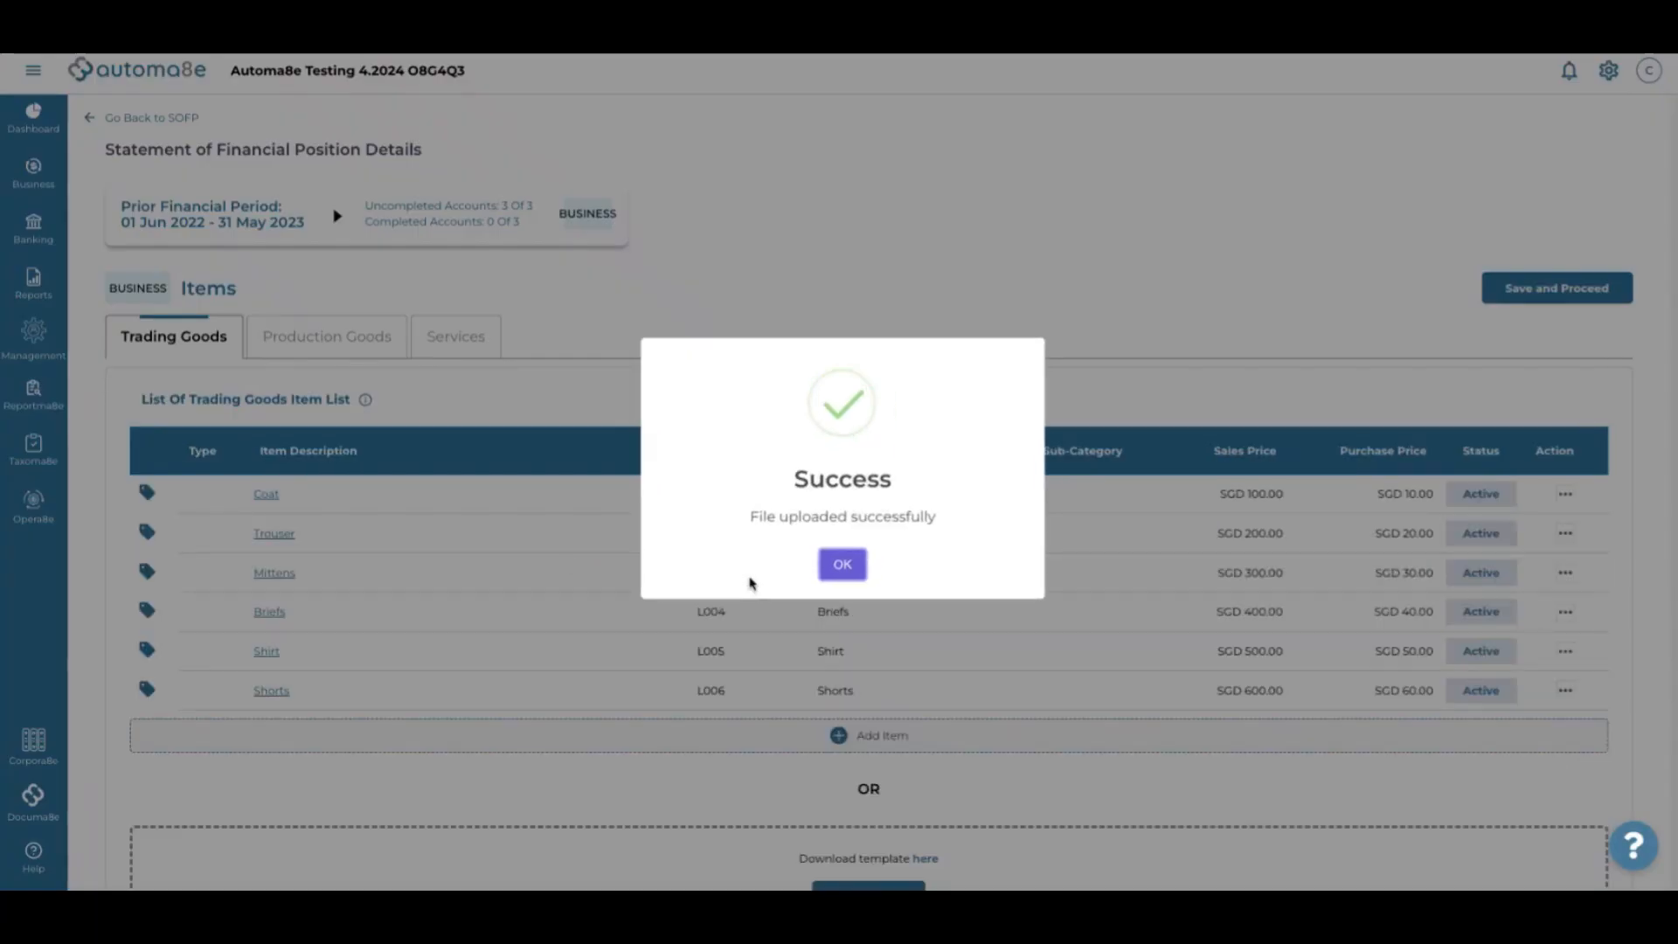
left_click(855, 565)
scroll(856, 566, "down", 3)
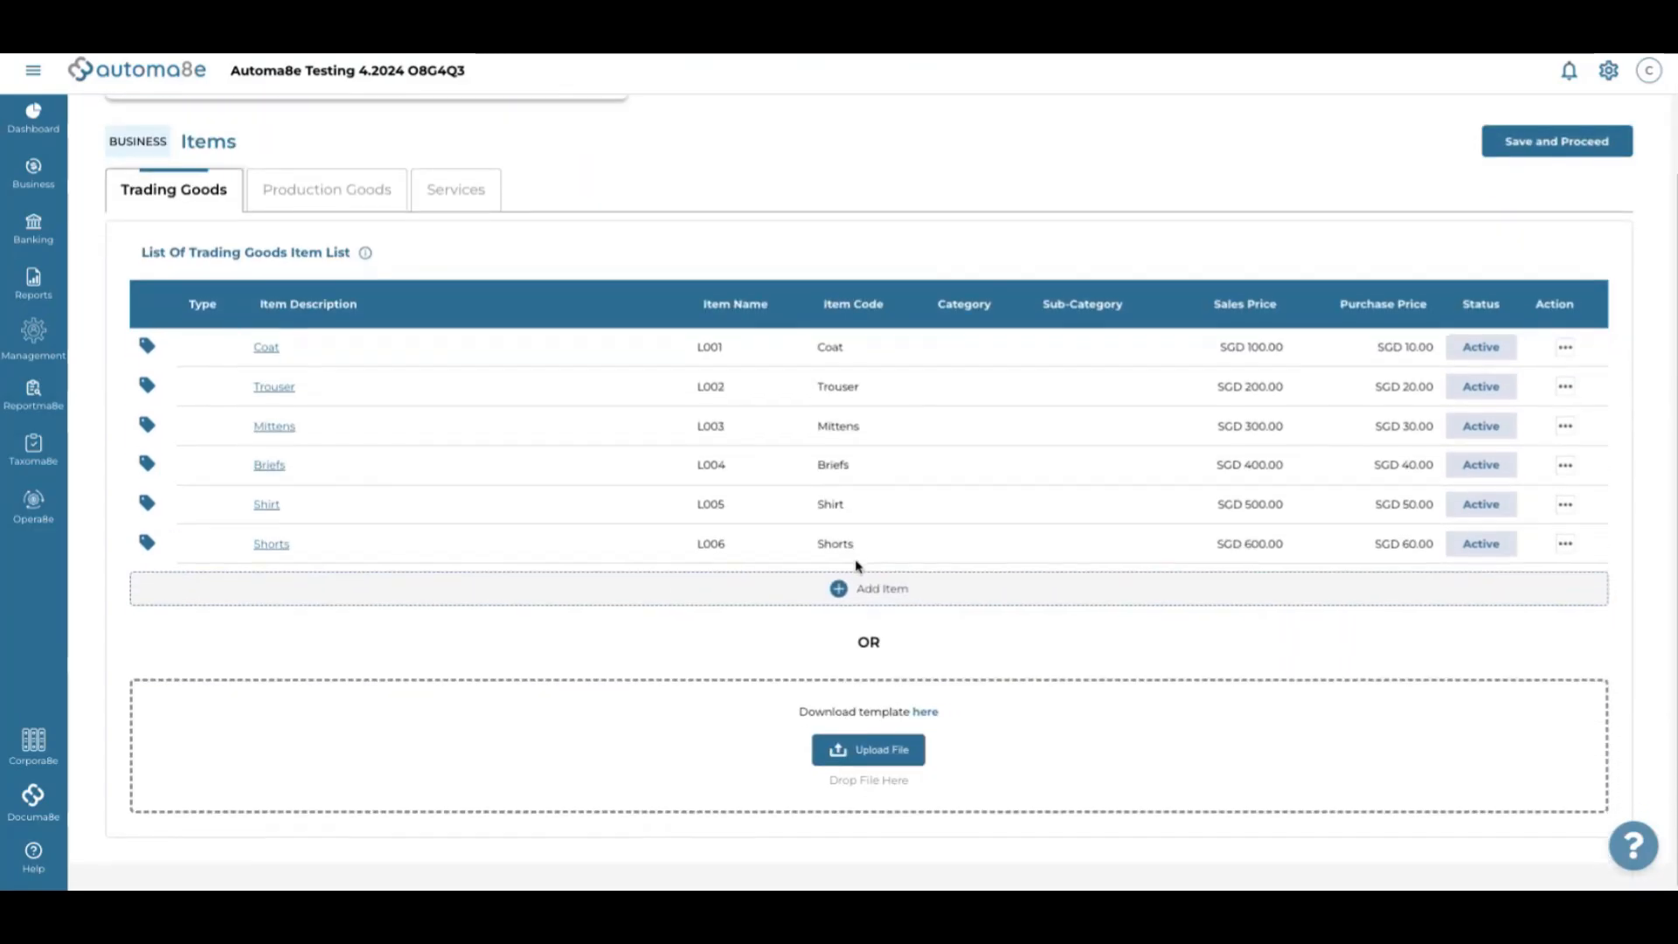
Start a Trading Goods item, copying 'Services' into its code and description fields
left_click(858, 601)
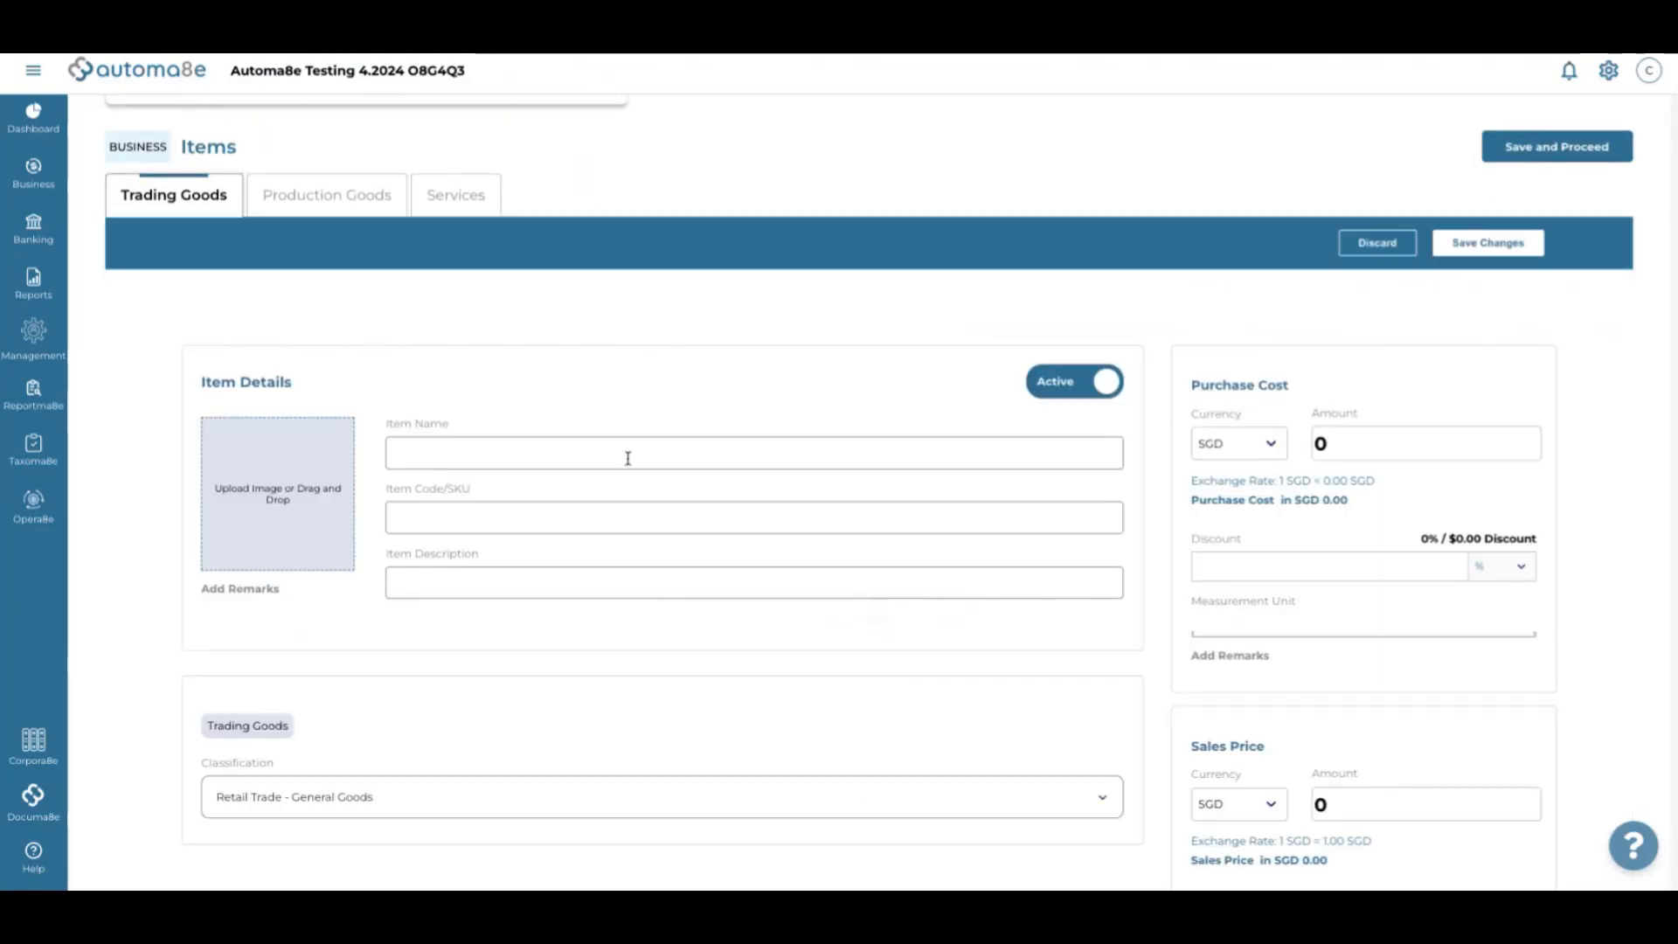
left_click(413, 452)
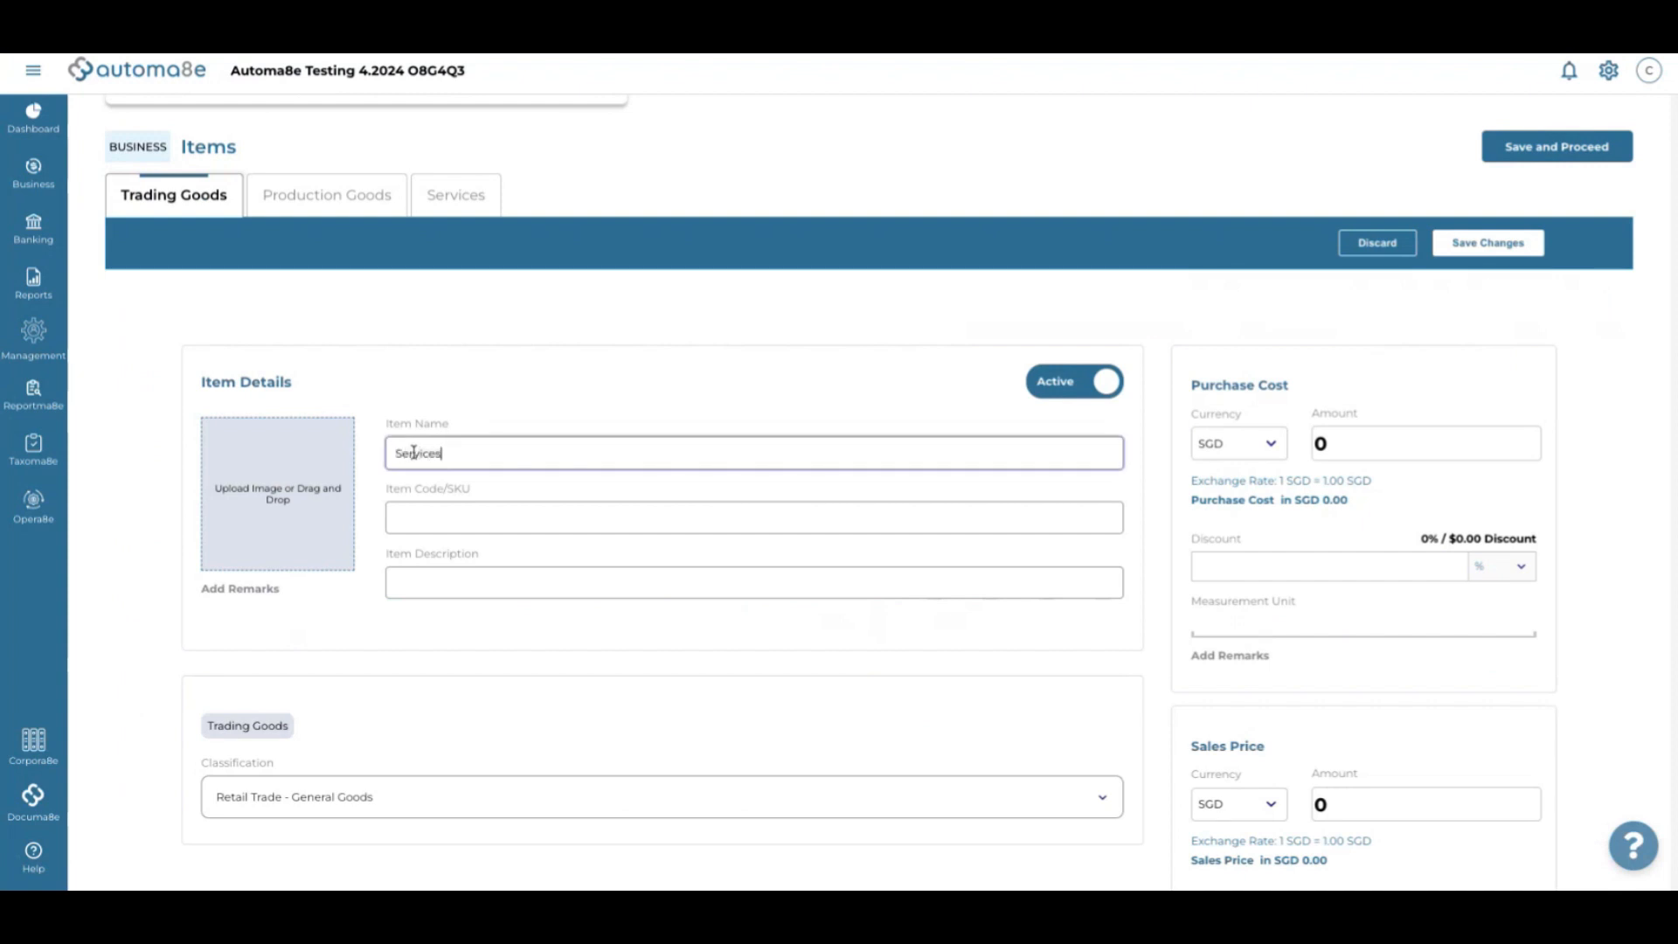
double_click(436, 447)
key("ctrl+c")
left_click(428, 516)
key("ctrl+v")
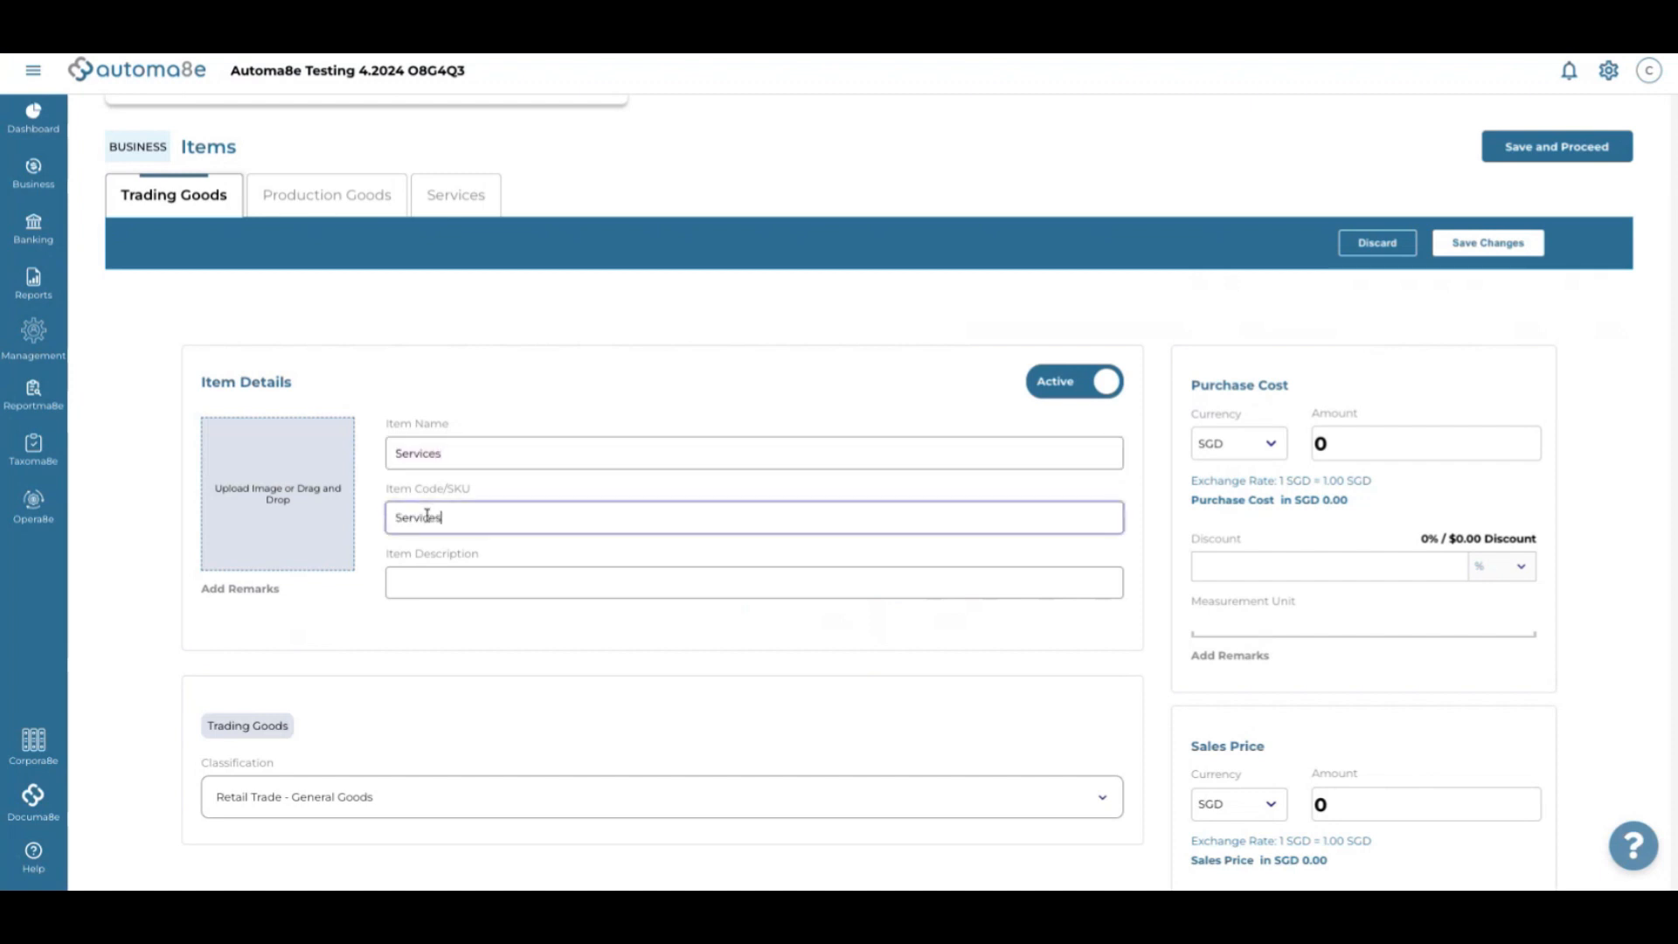
left_click(423, 576)
key("ctrl+v")
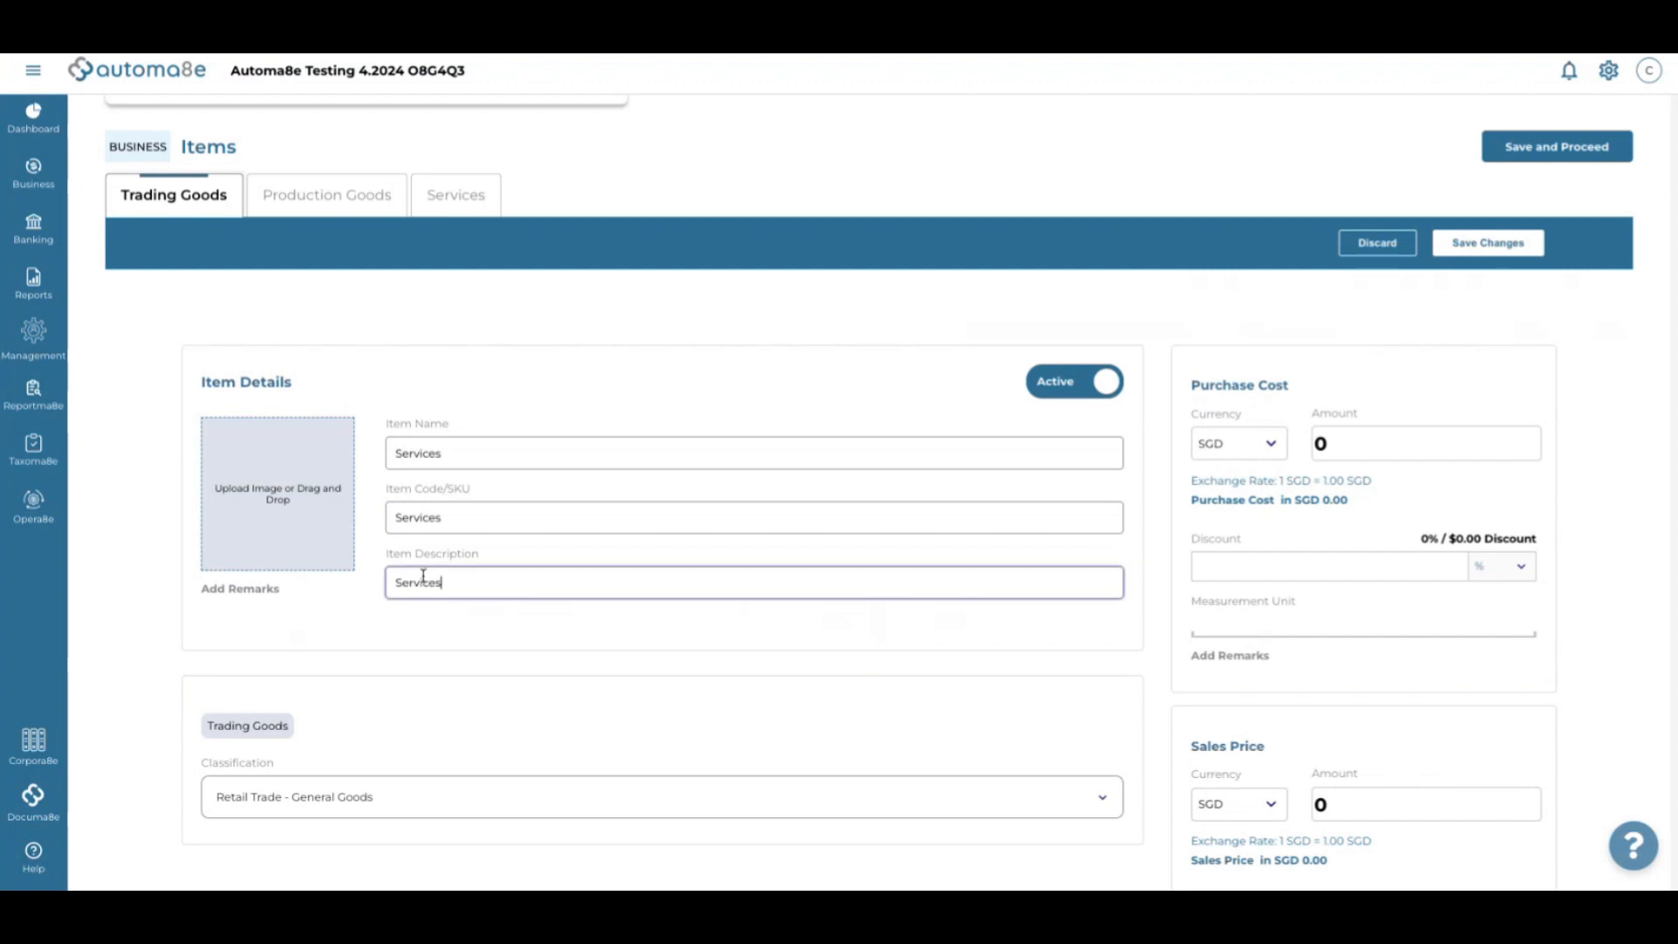
scroll(428, 719, "down", 3)
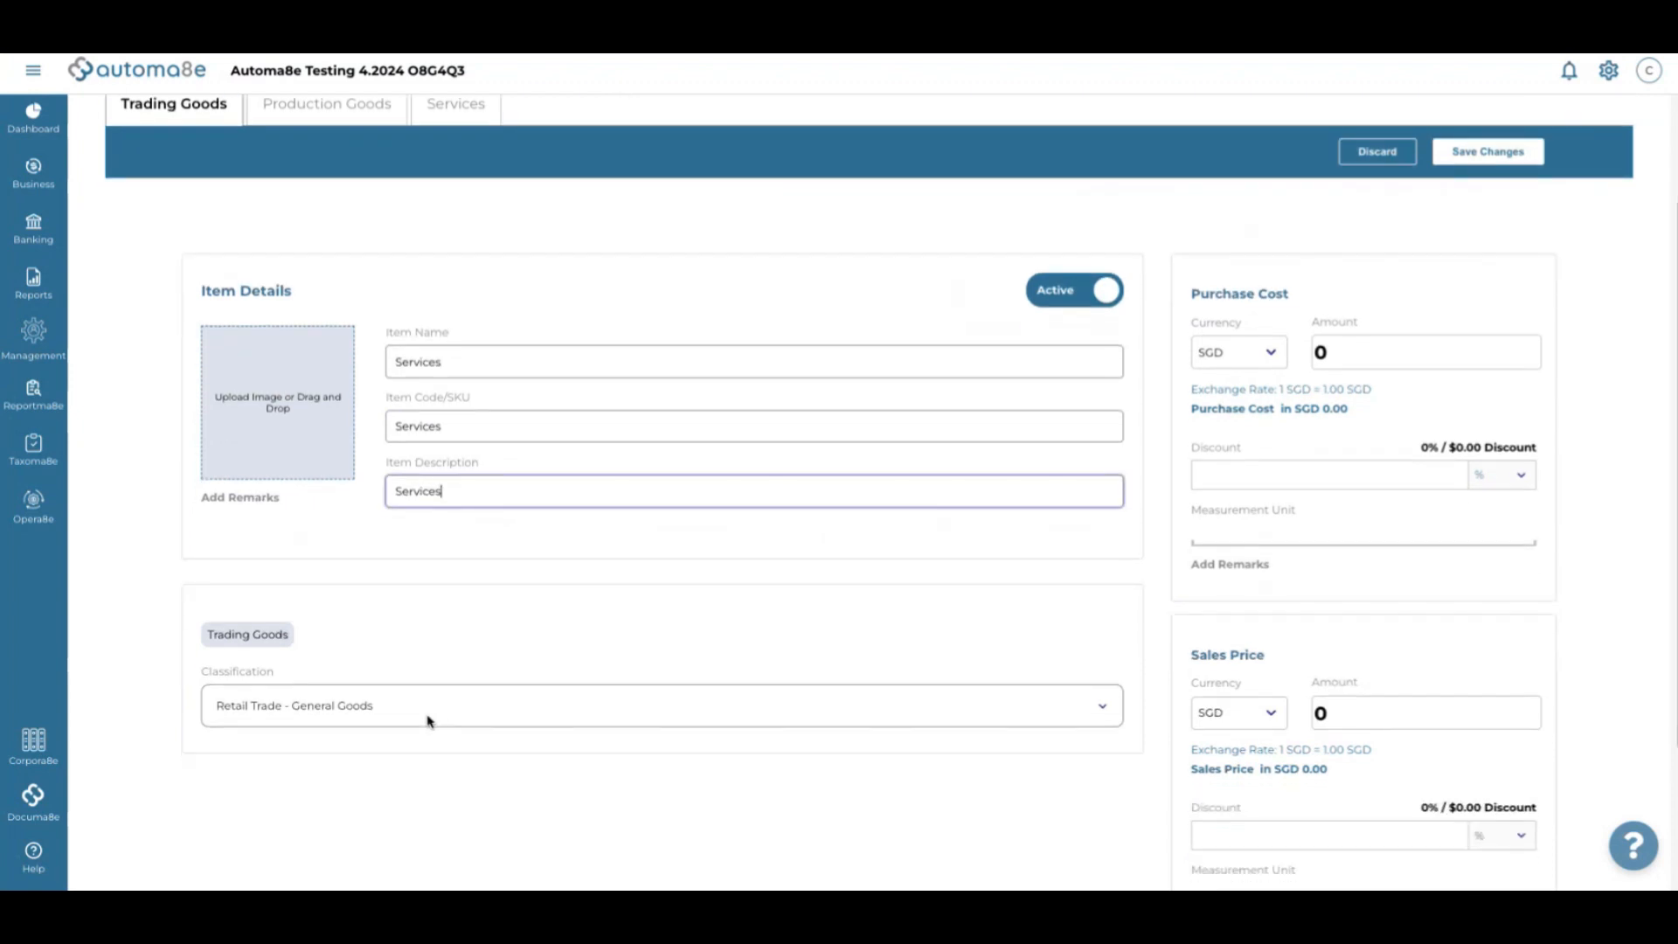
left_click(414, 597)
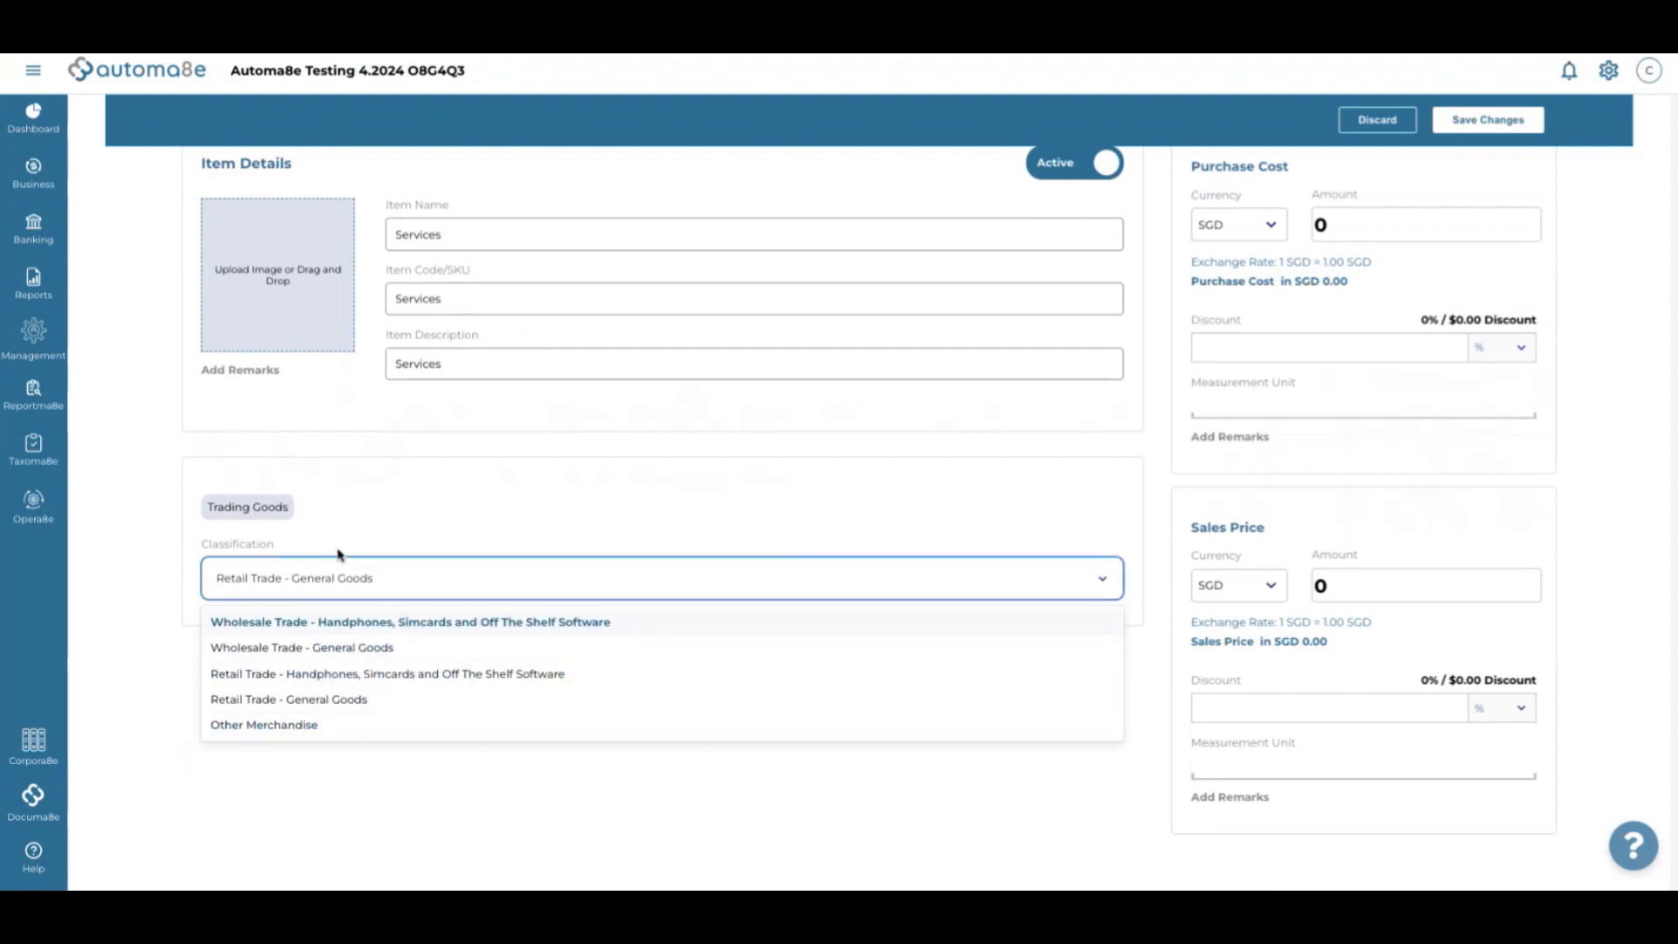
left_click(233, 523)
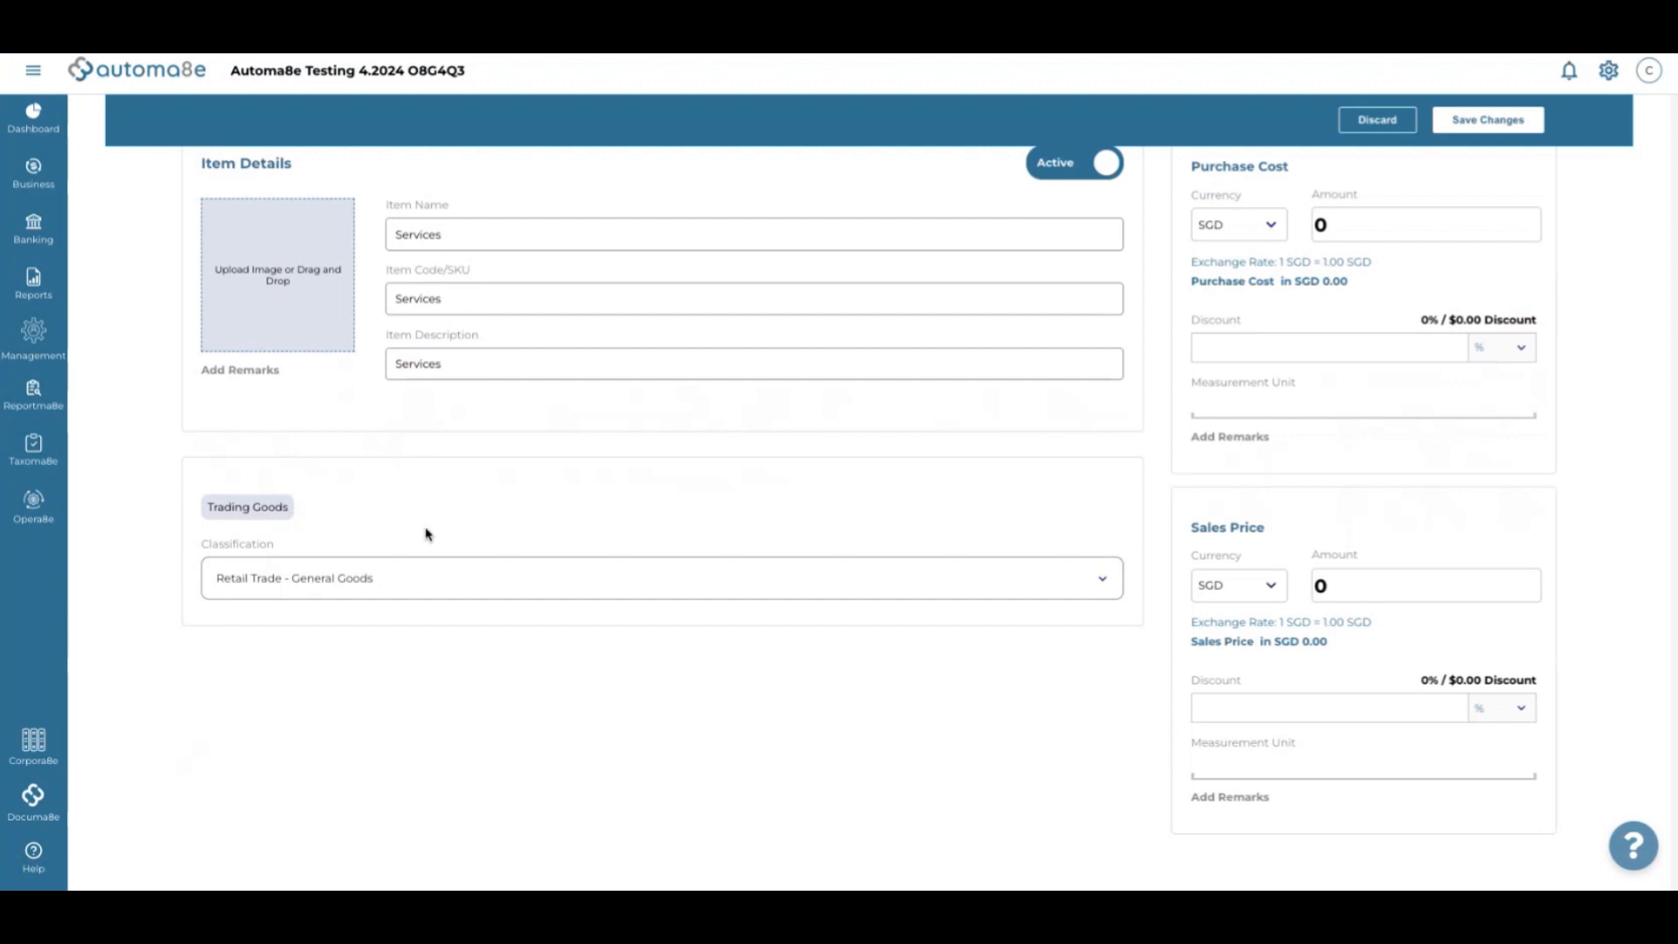
scroll(426, 532, "up", 2)
scroll(425, 532, "up", 2)
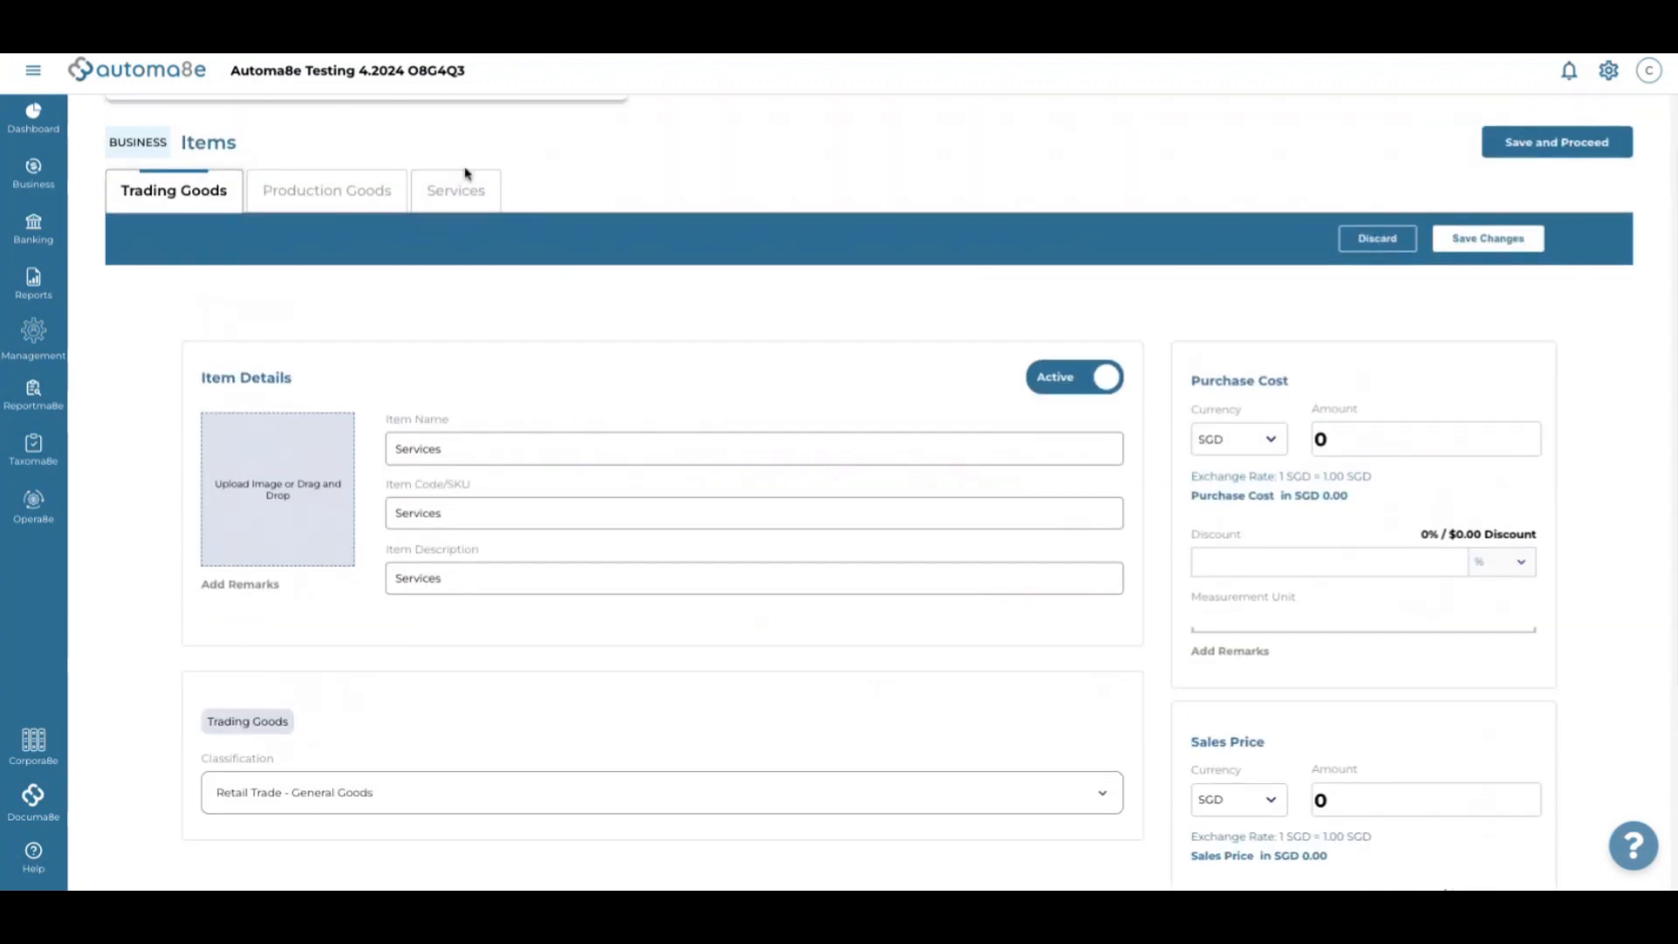
In the Services list, add a new item named Professional Services
left_click(443, 212)
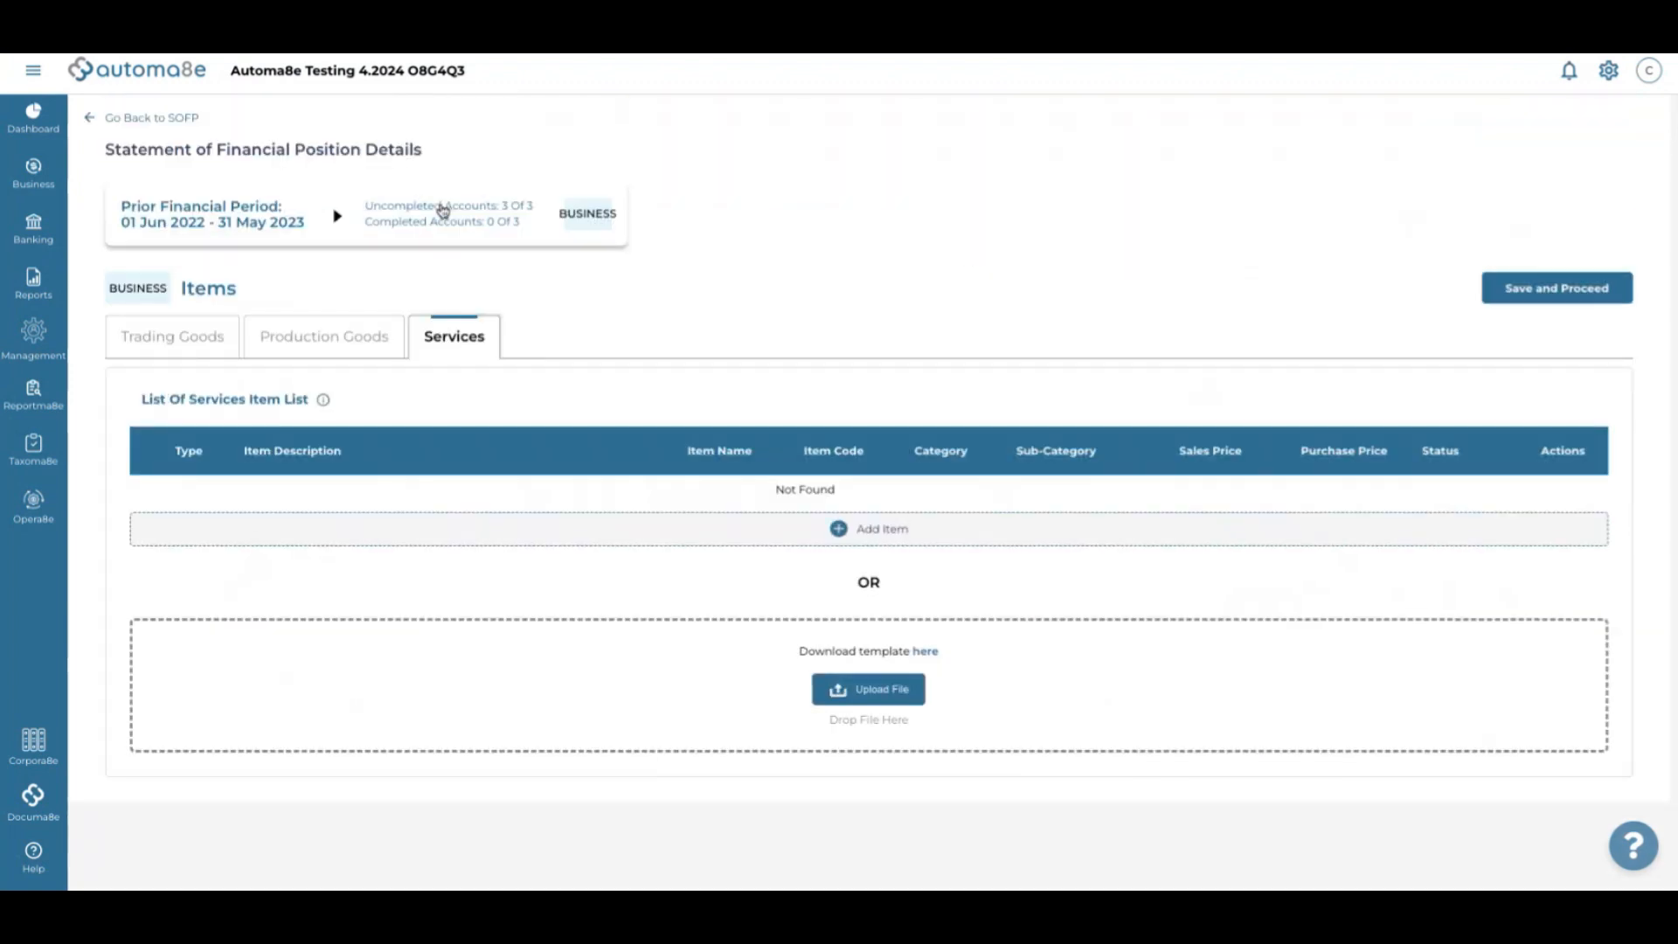
left_click(829, 547)
left_click(561, 580)
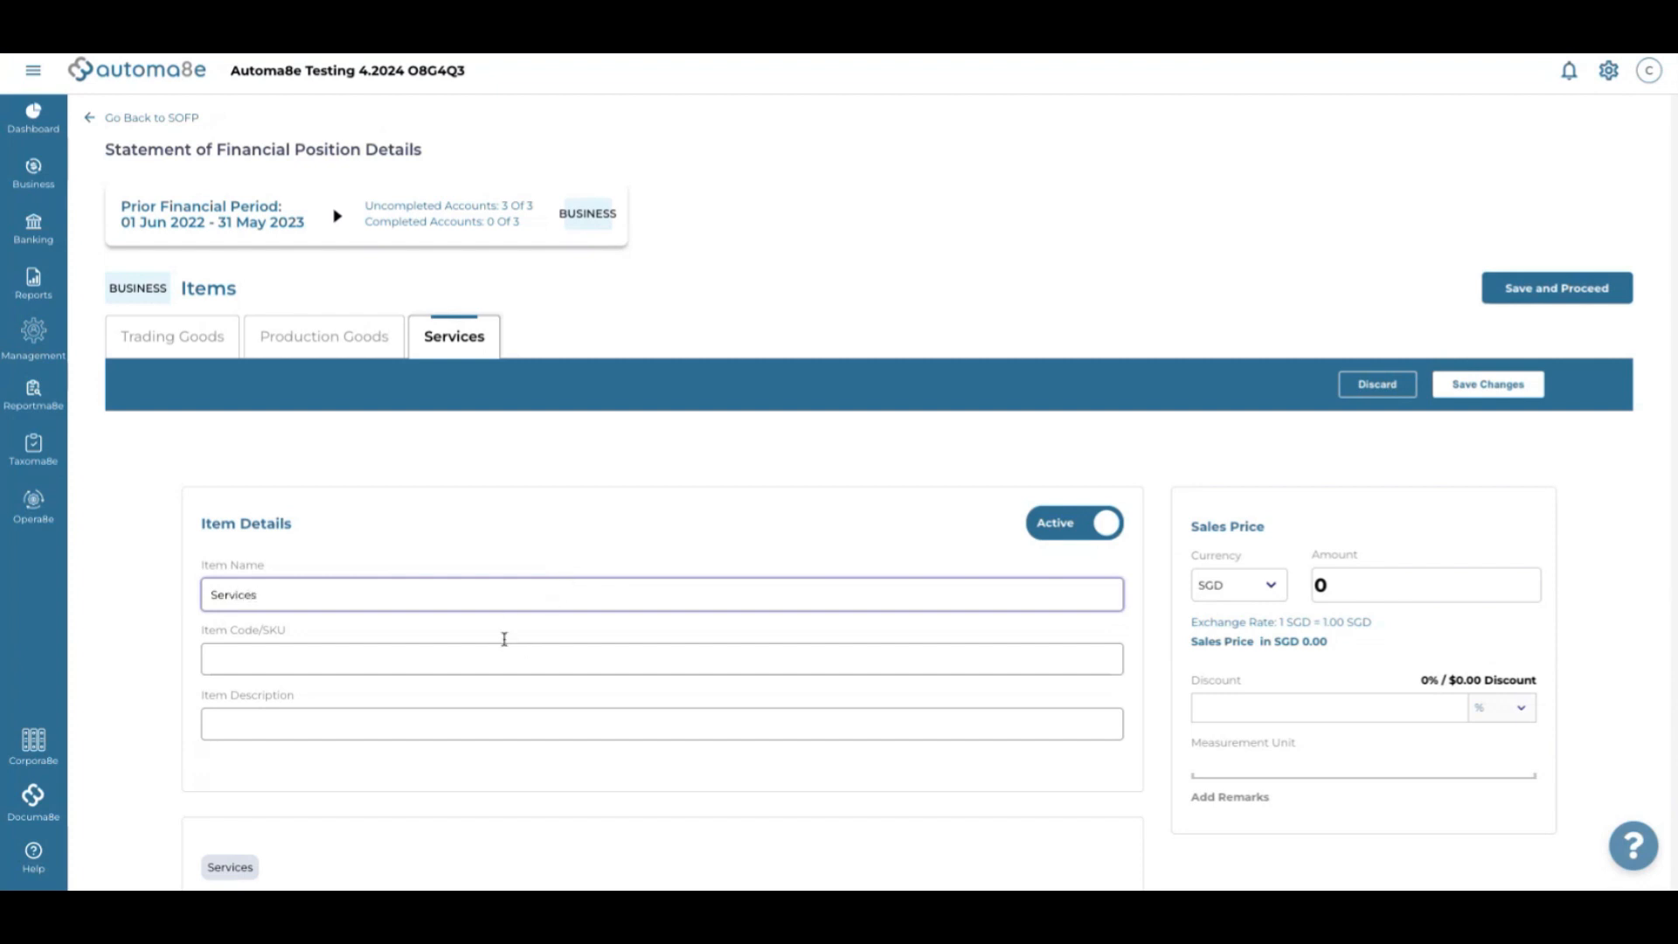
key("ctrl+a")
left_click(509, 602)
key("ctrl+a")
left_click(477, 601)
left_click(213, 597)
type("Professional")
Copy 'Professional Services' into the item code and description fields
triple_click(249, 596)
key("ctrl+c")
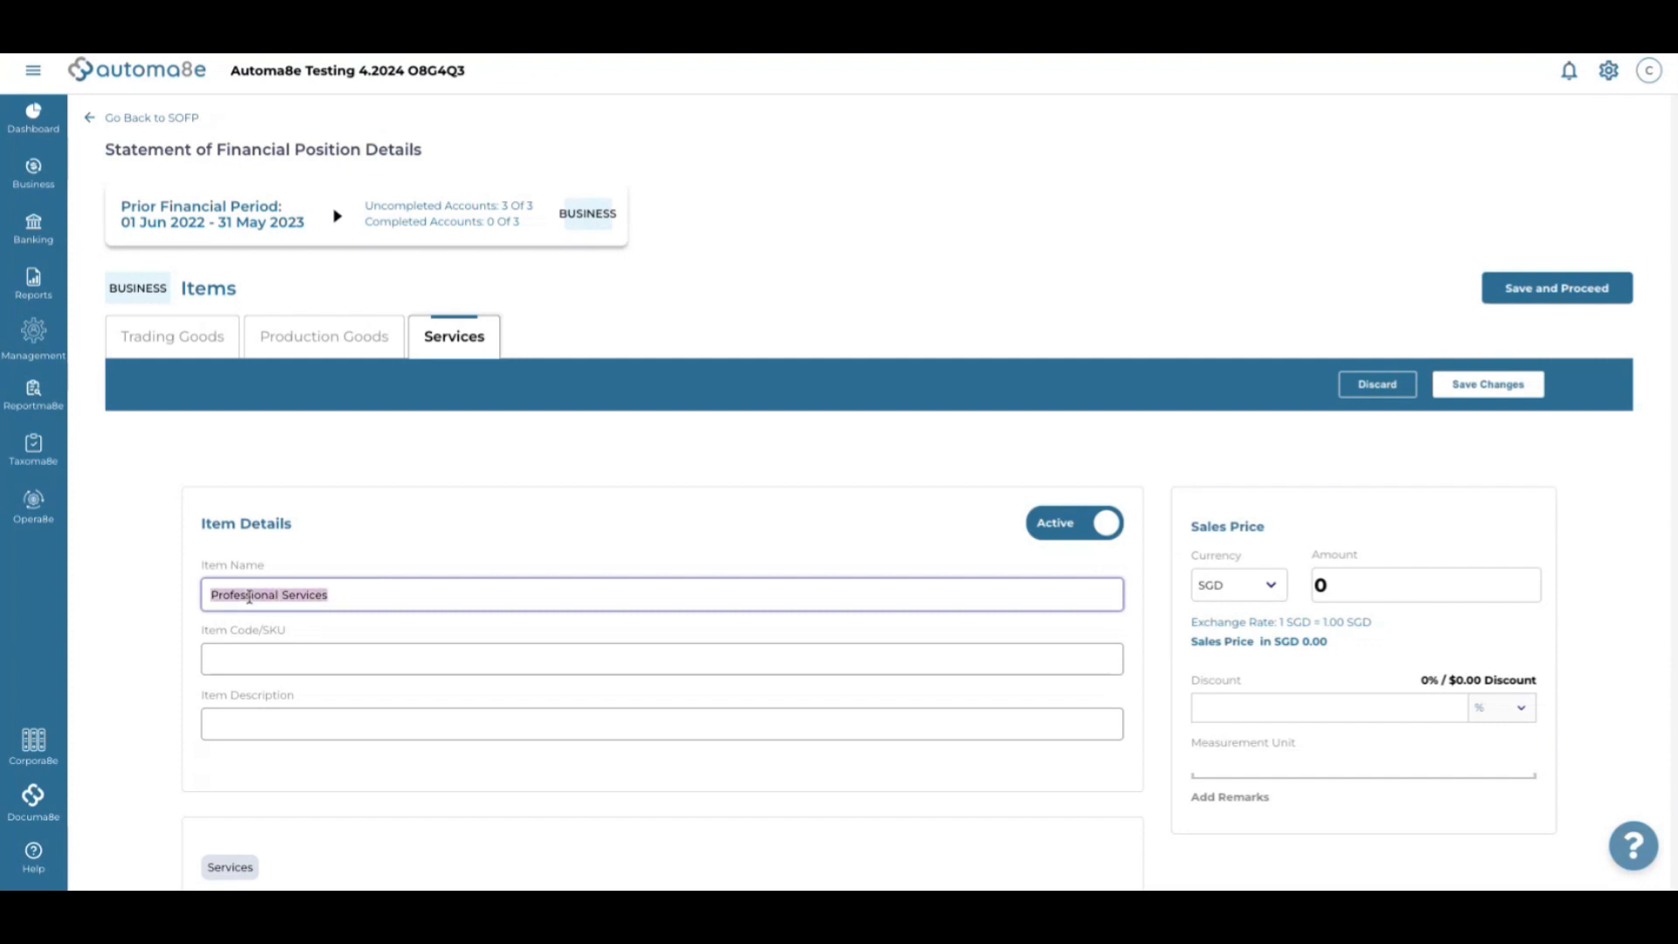
scroll(249, 596, "down", 1)
left_click(249, 559)
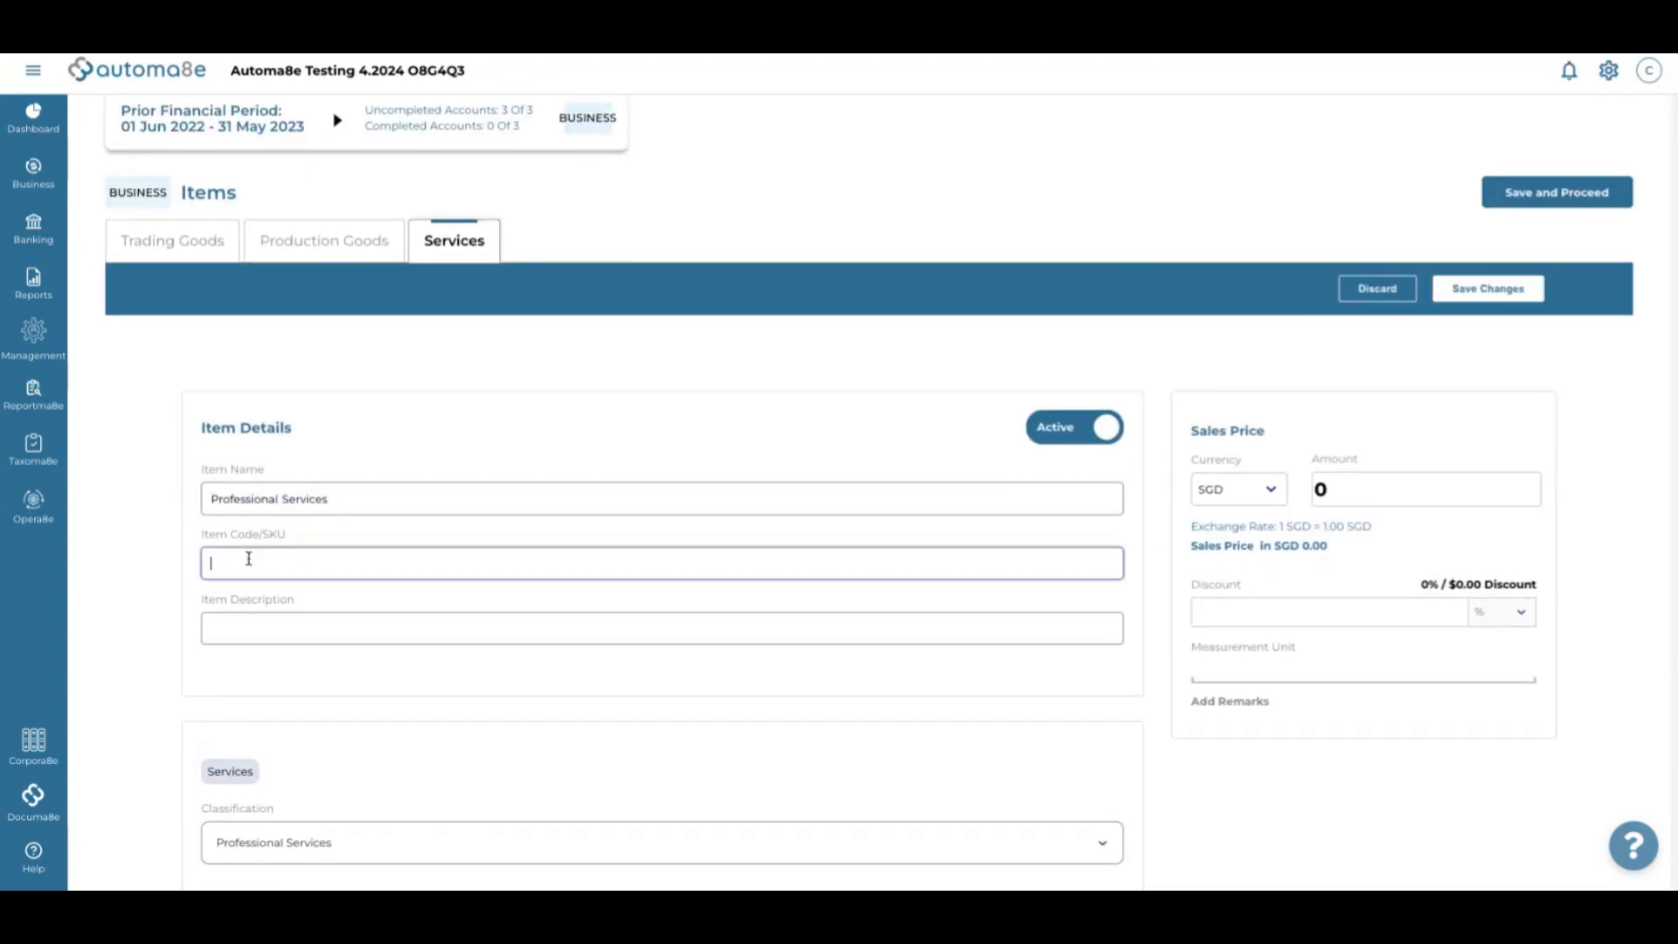
key("ctrl+v")
left_click(216, 654)
left_click(239, 626)
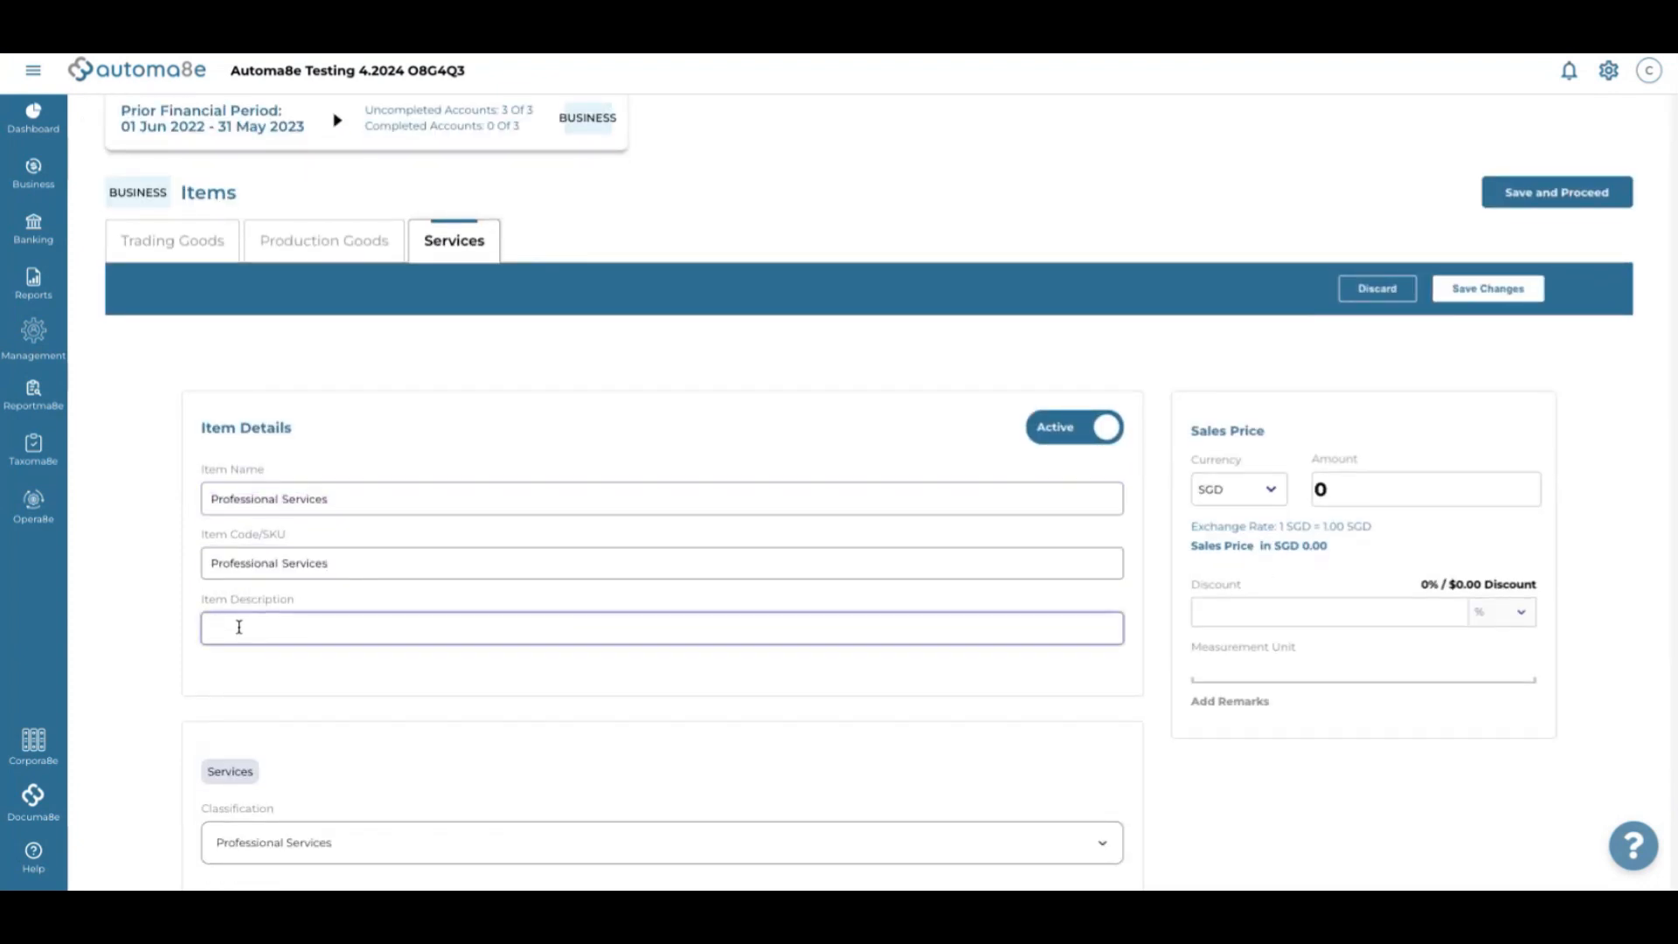
key("ctrl+v")
scroll(239, 626, "down", 1)
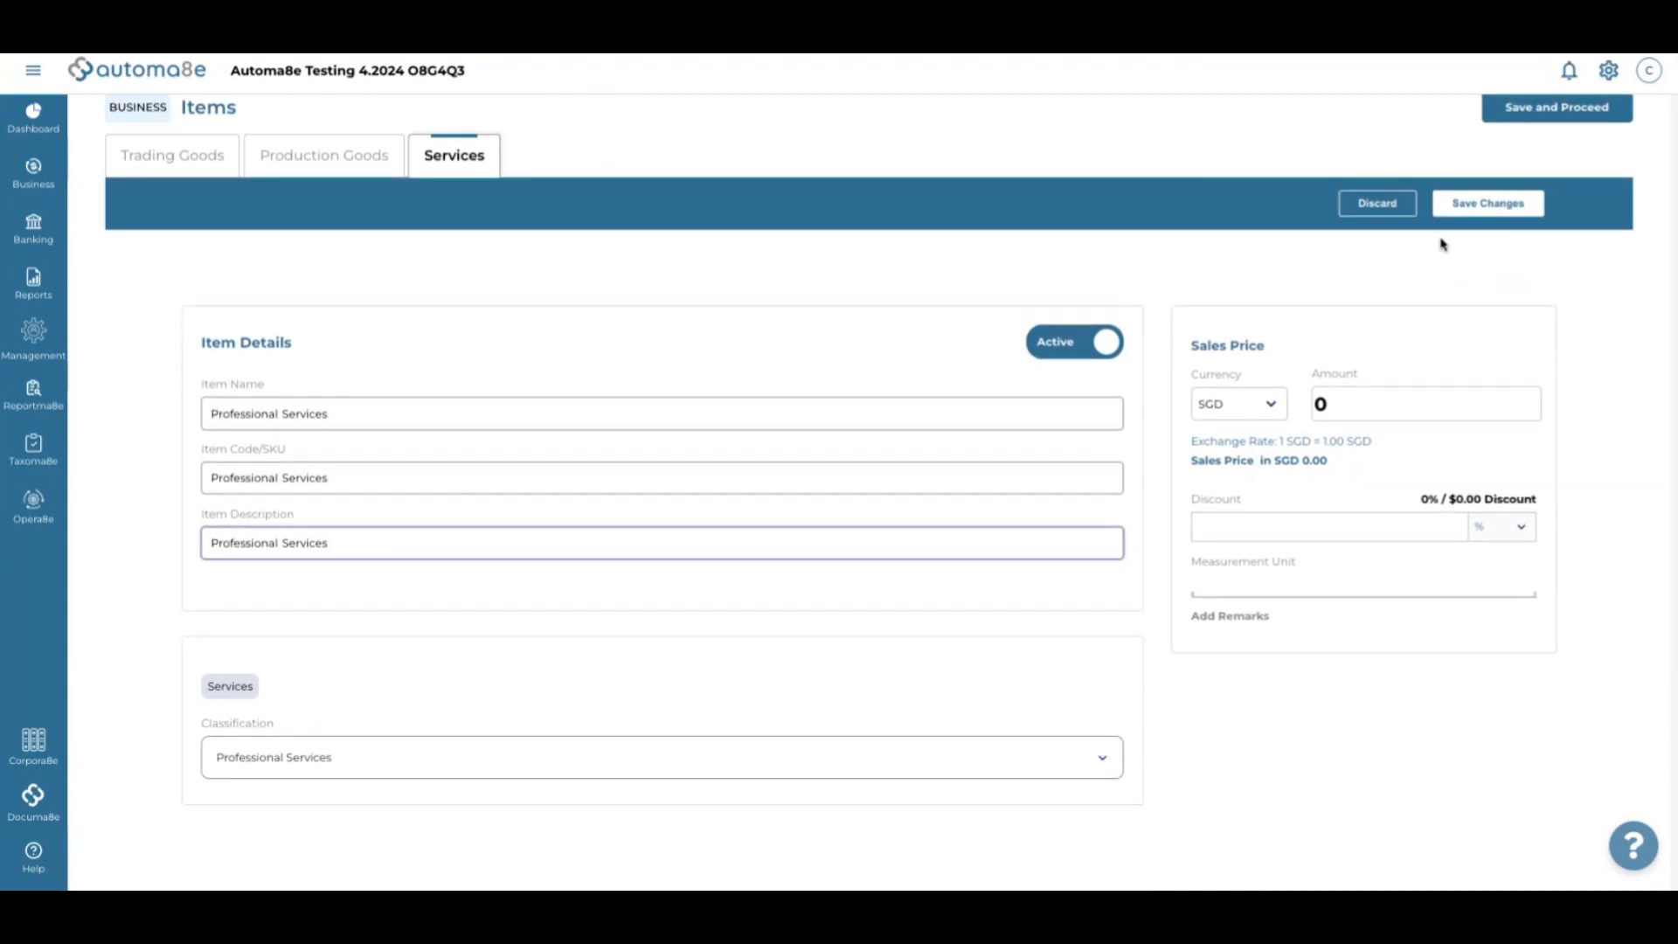
Set the sales price to 100 and save the Professional Services item
left_click(1494, 206)
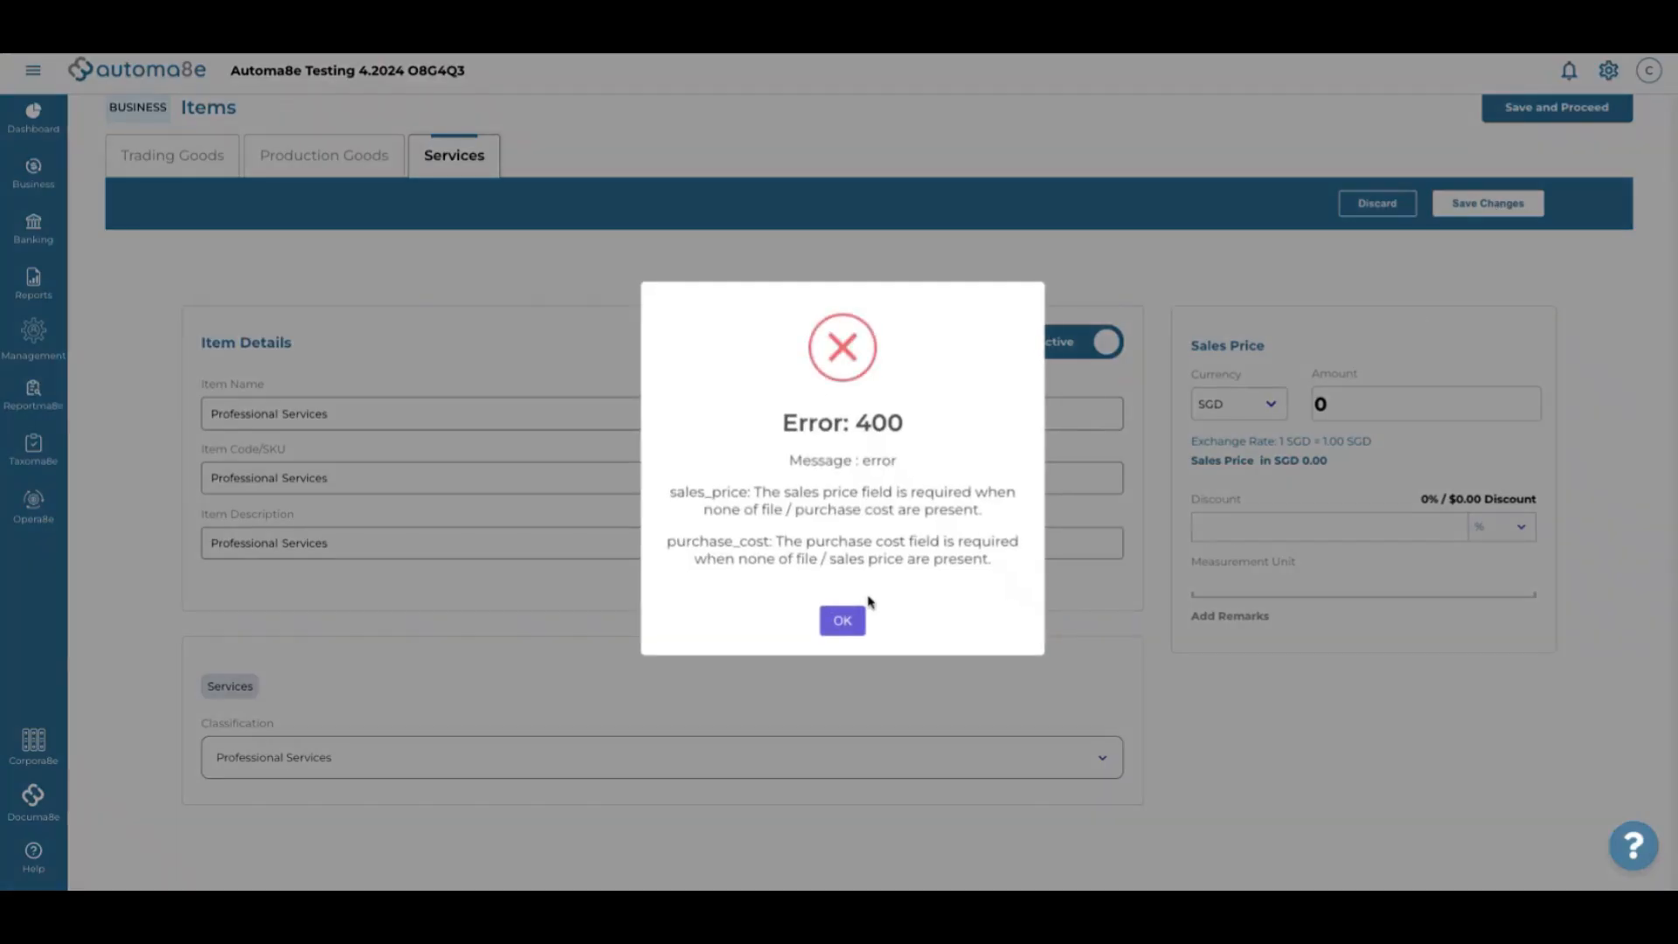
left_click(854, 617)
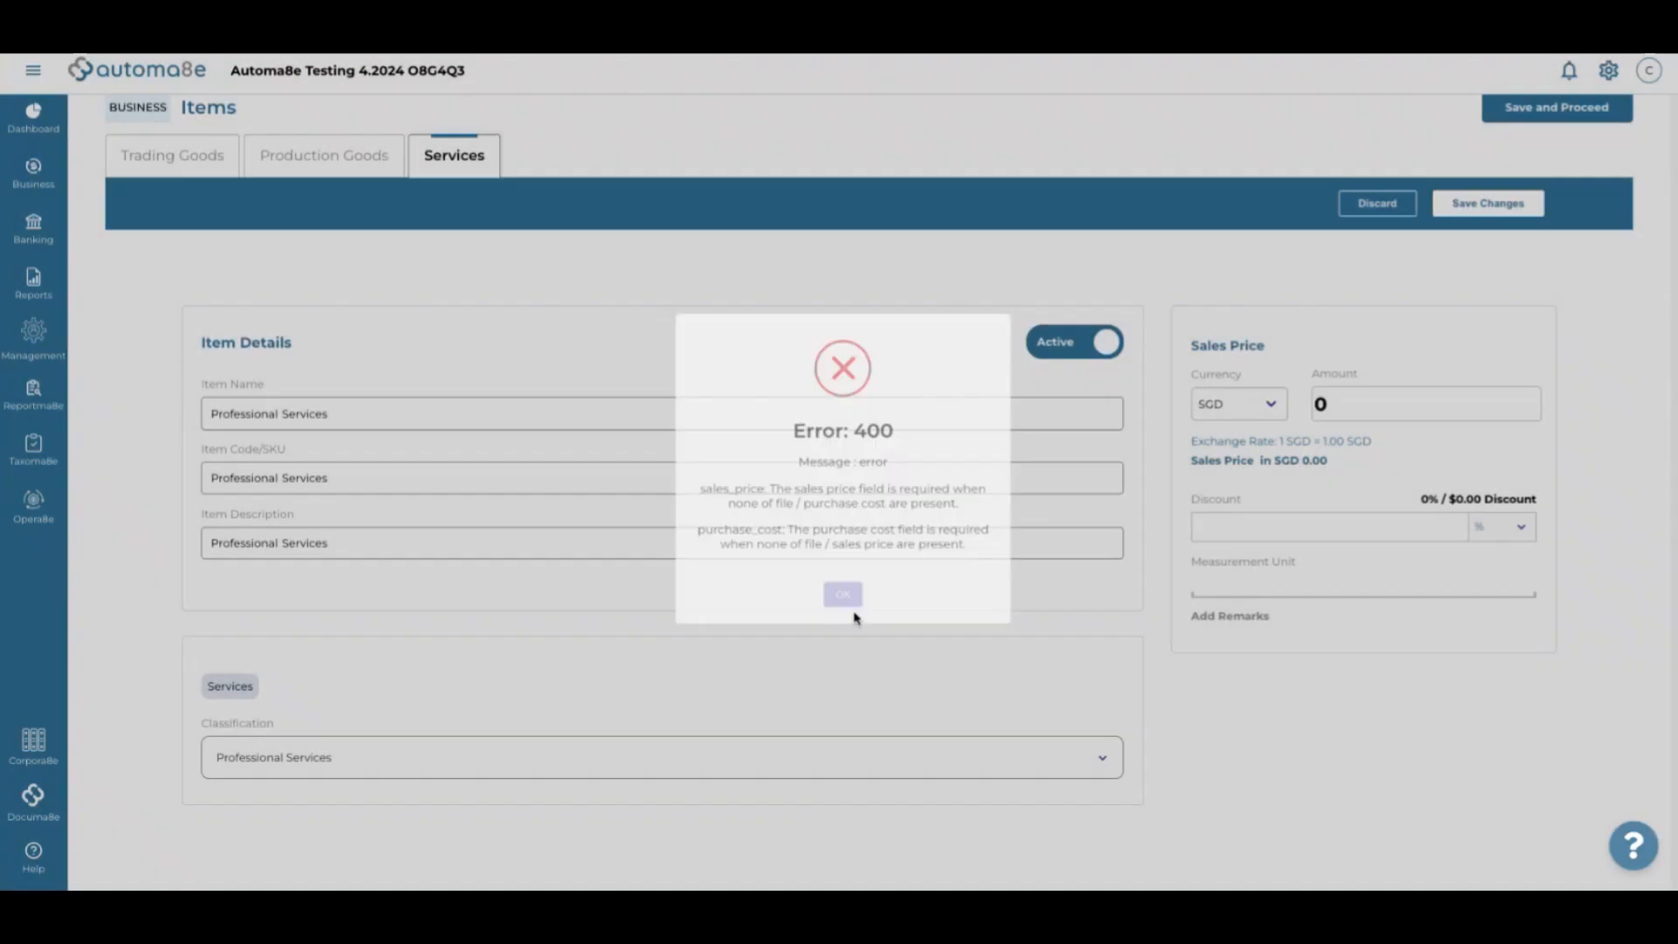
left_click(1411, 395)
key("BackSpace")
type("100")
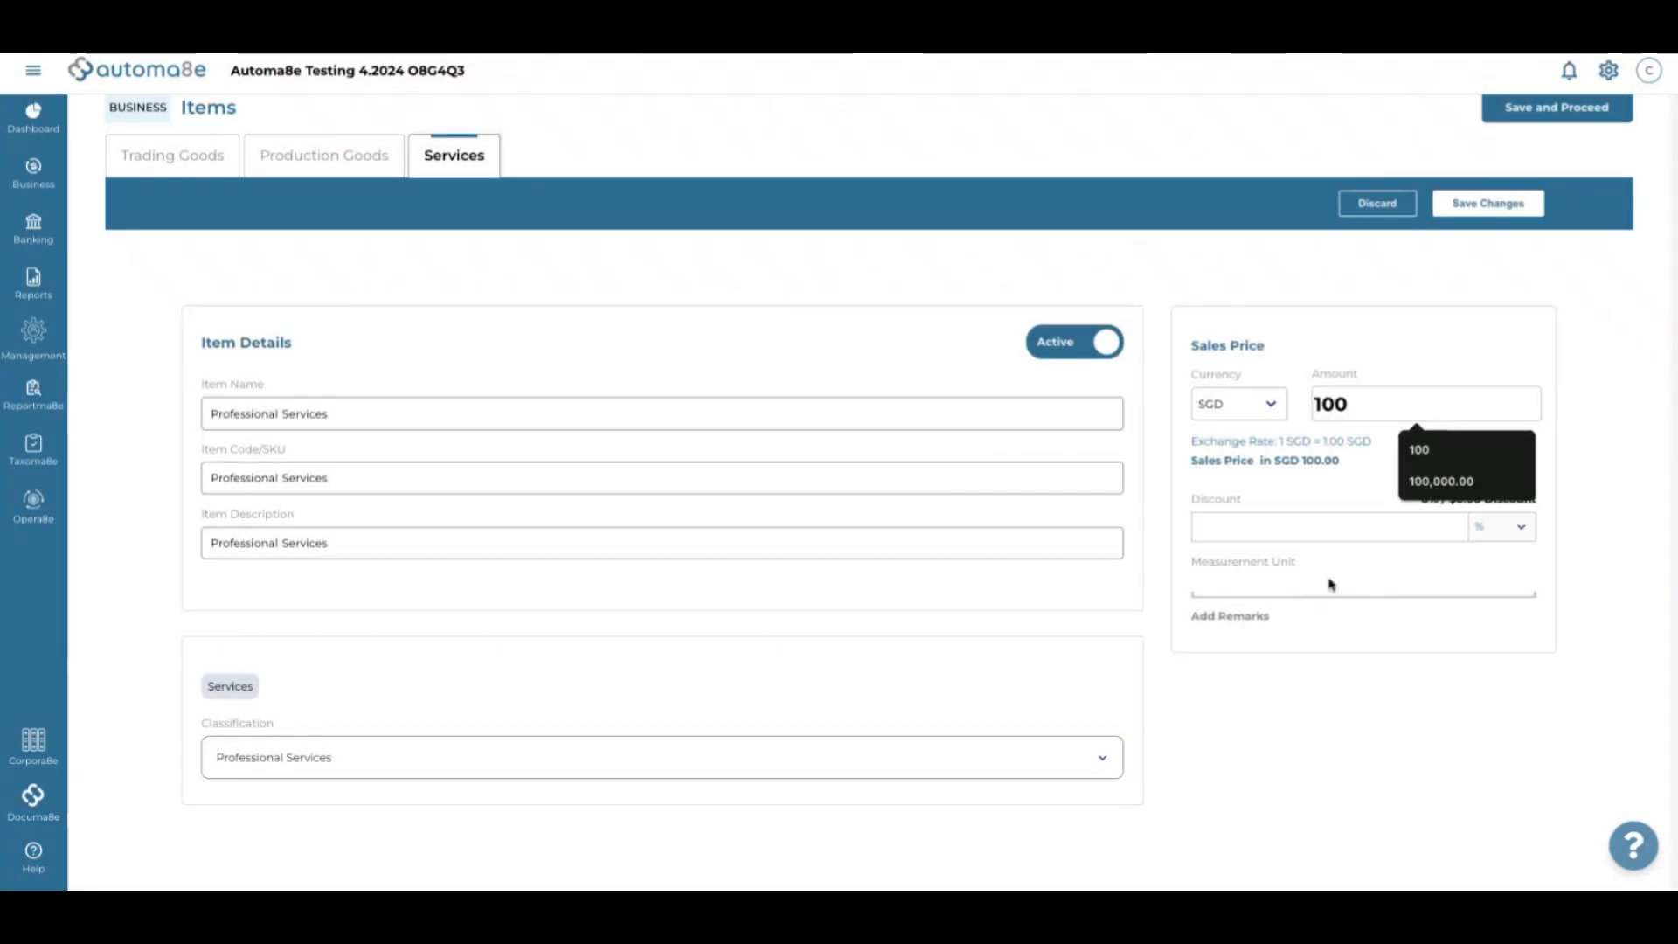
left_click(1476, 210)
left_click(843, 564)
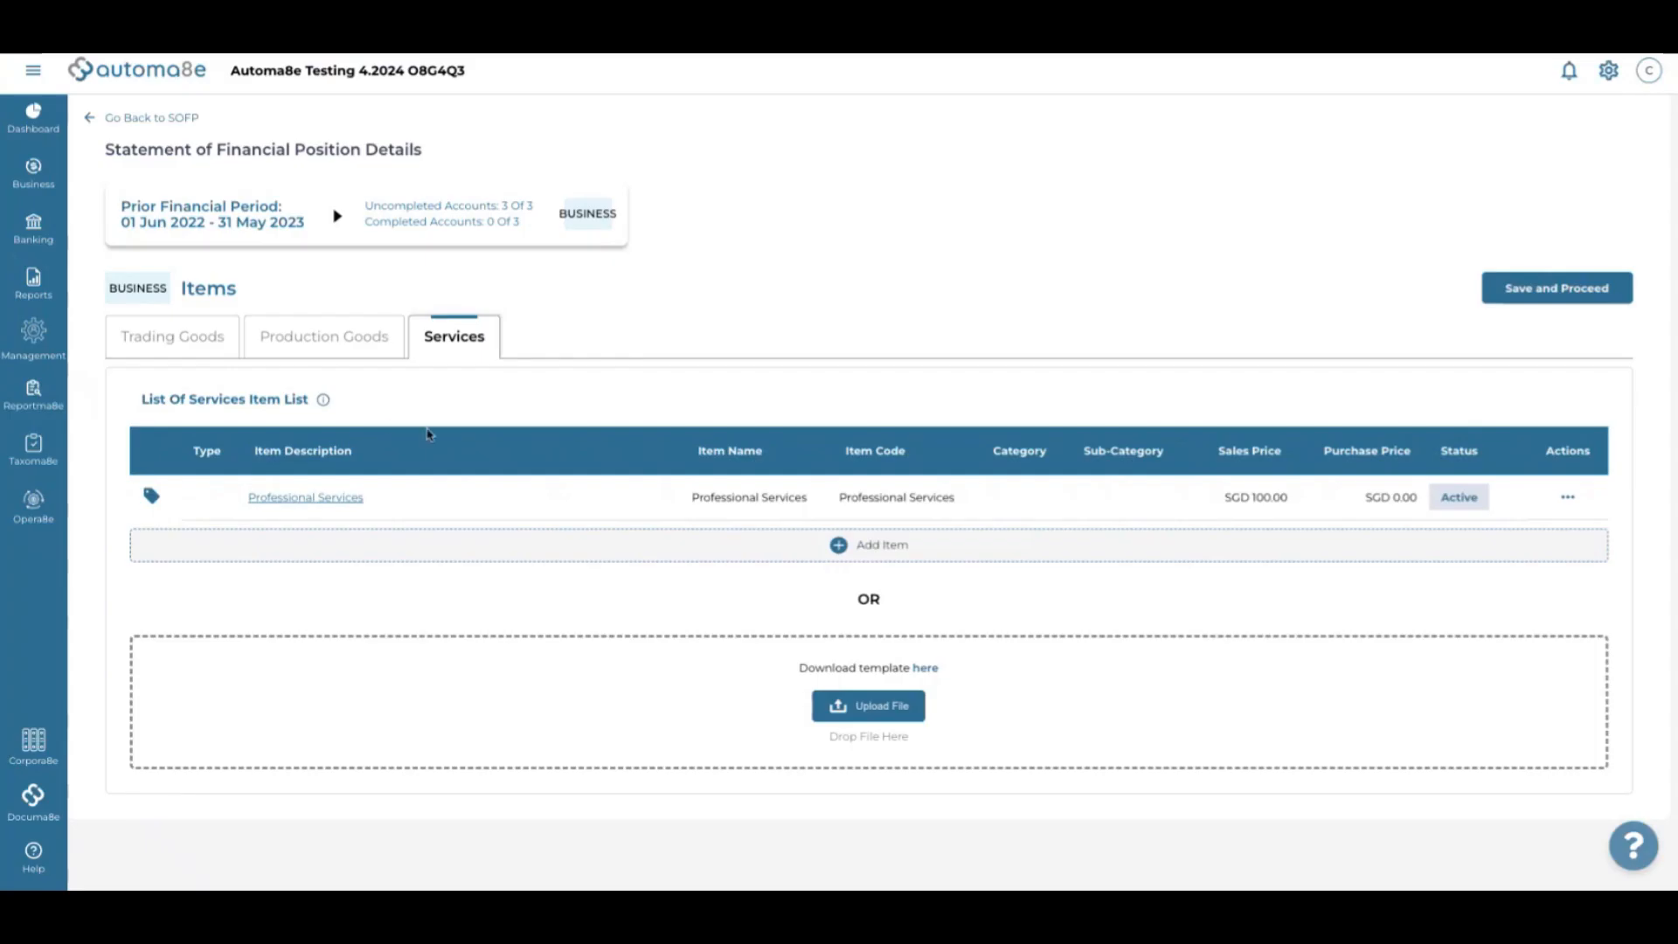
left_click(364, 354)
Discard the blank Trading Goods form and save the items step
left_click(160, 336)
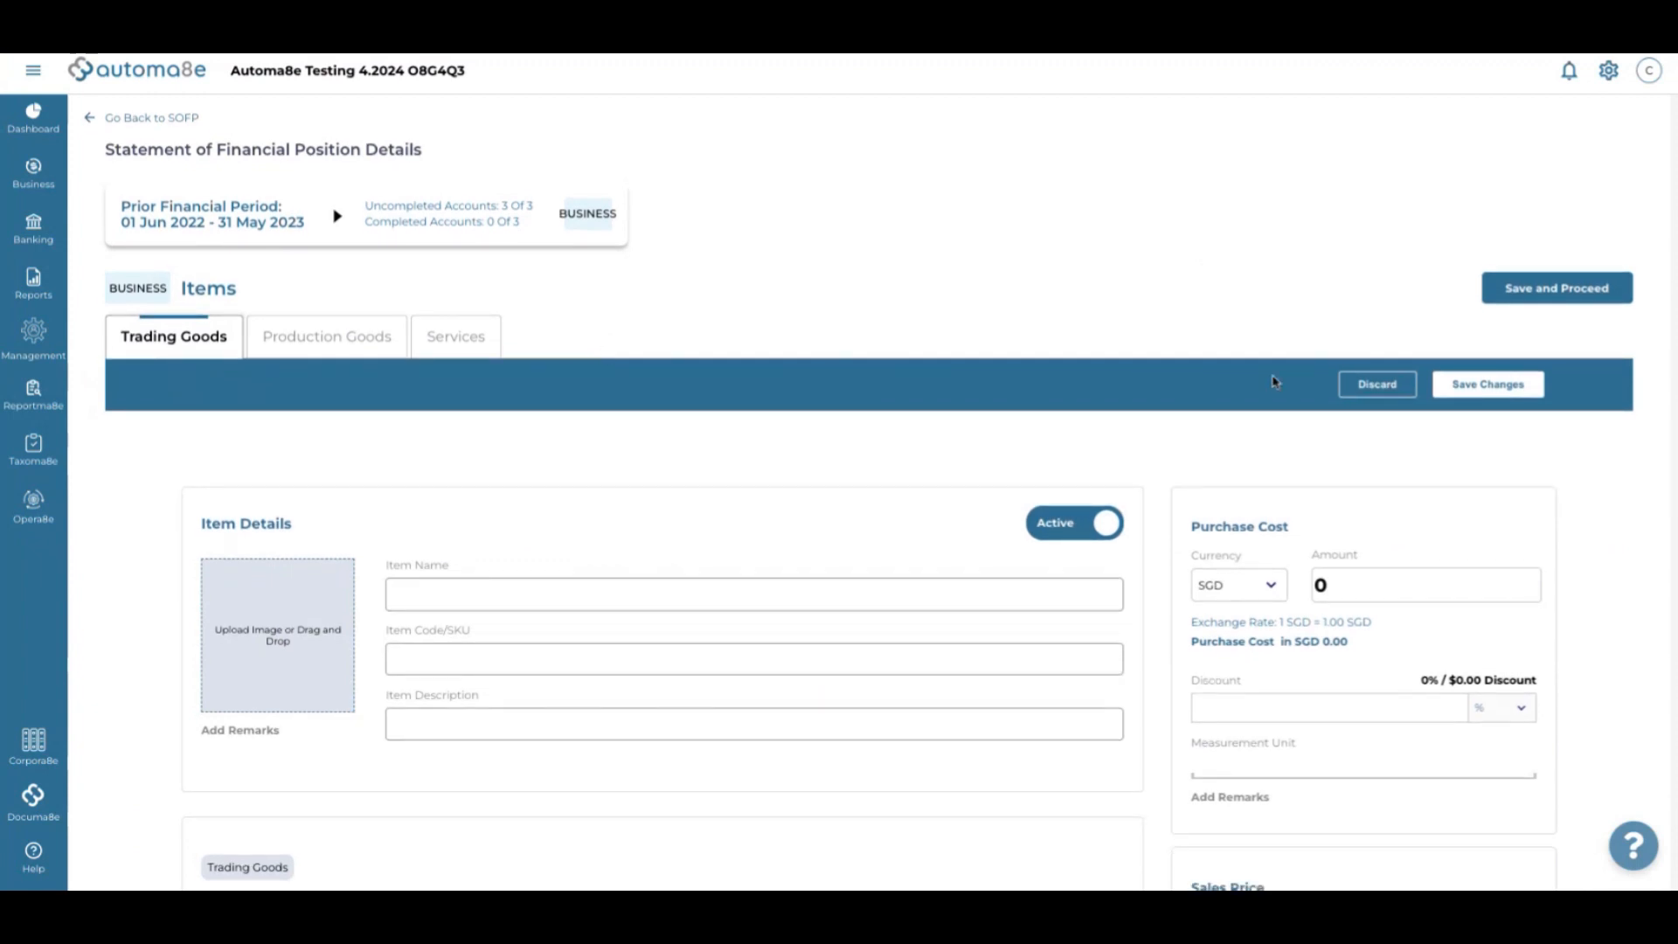
left_click(1391, 387)
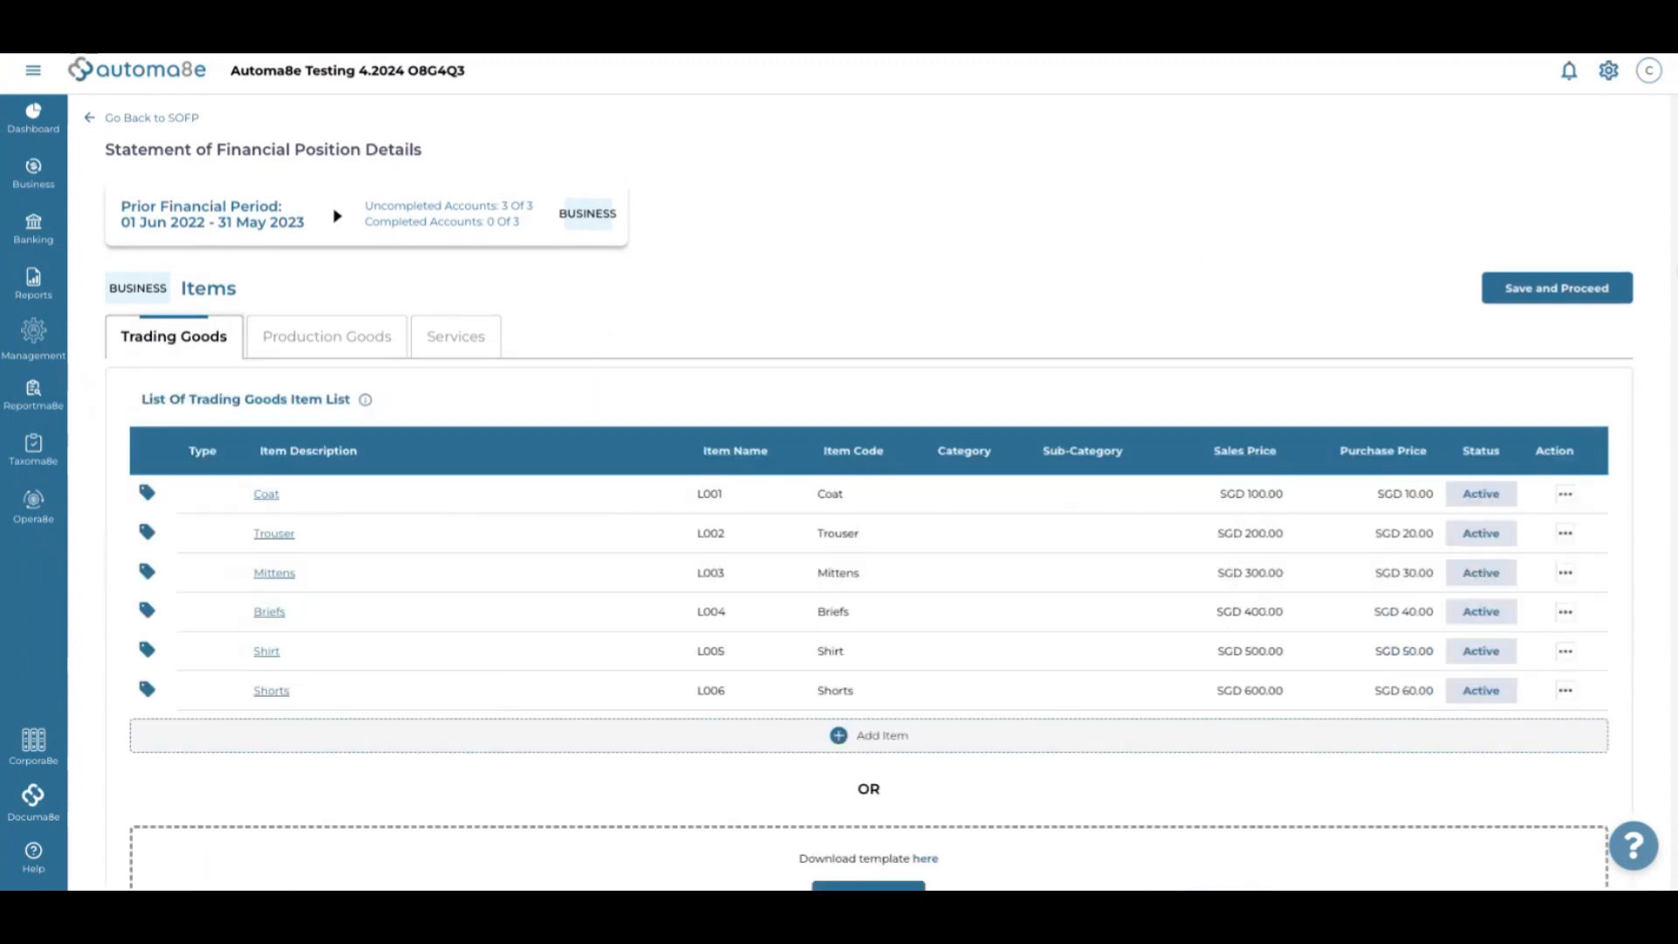
left_click(1542, 293)
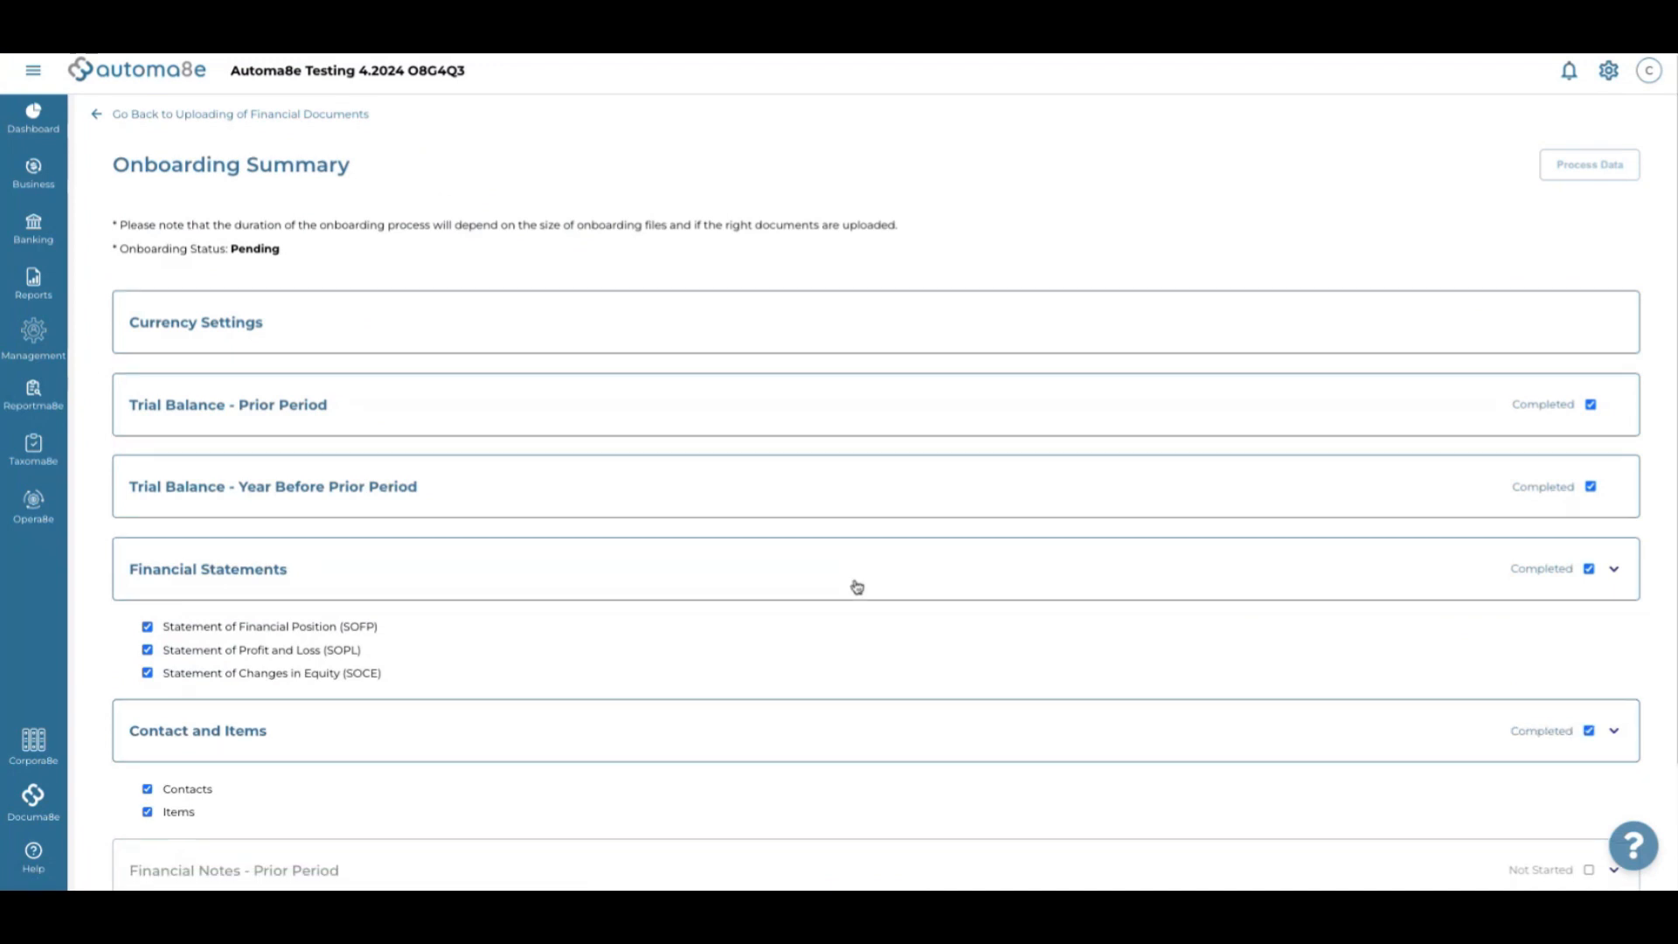
Open Cash and Cash Equivalents under Financial Notes - Prior Period, then the prior-period Trial Balance
scroll(857, 586, "down", 2)
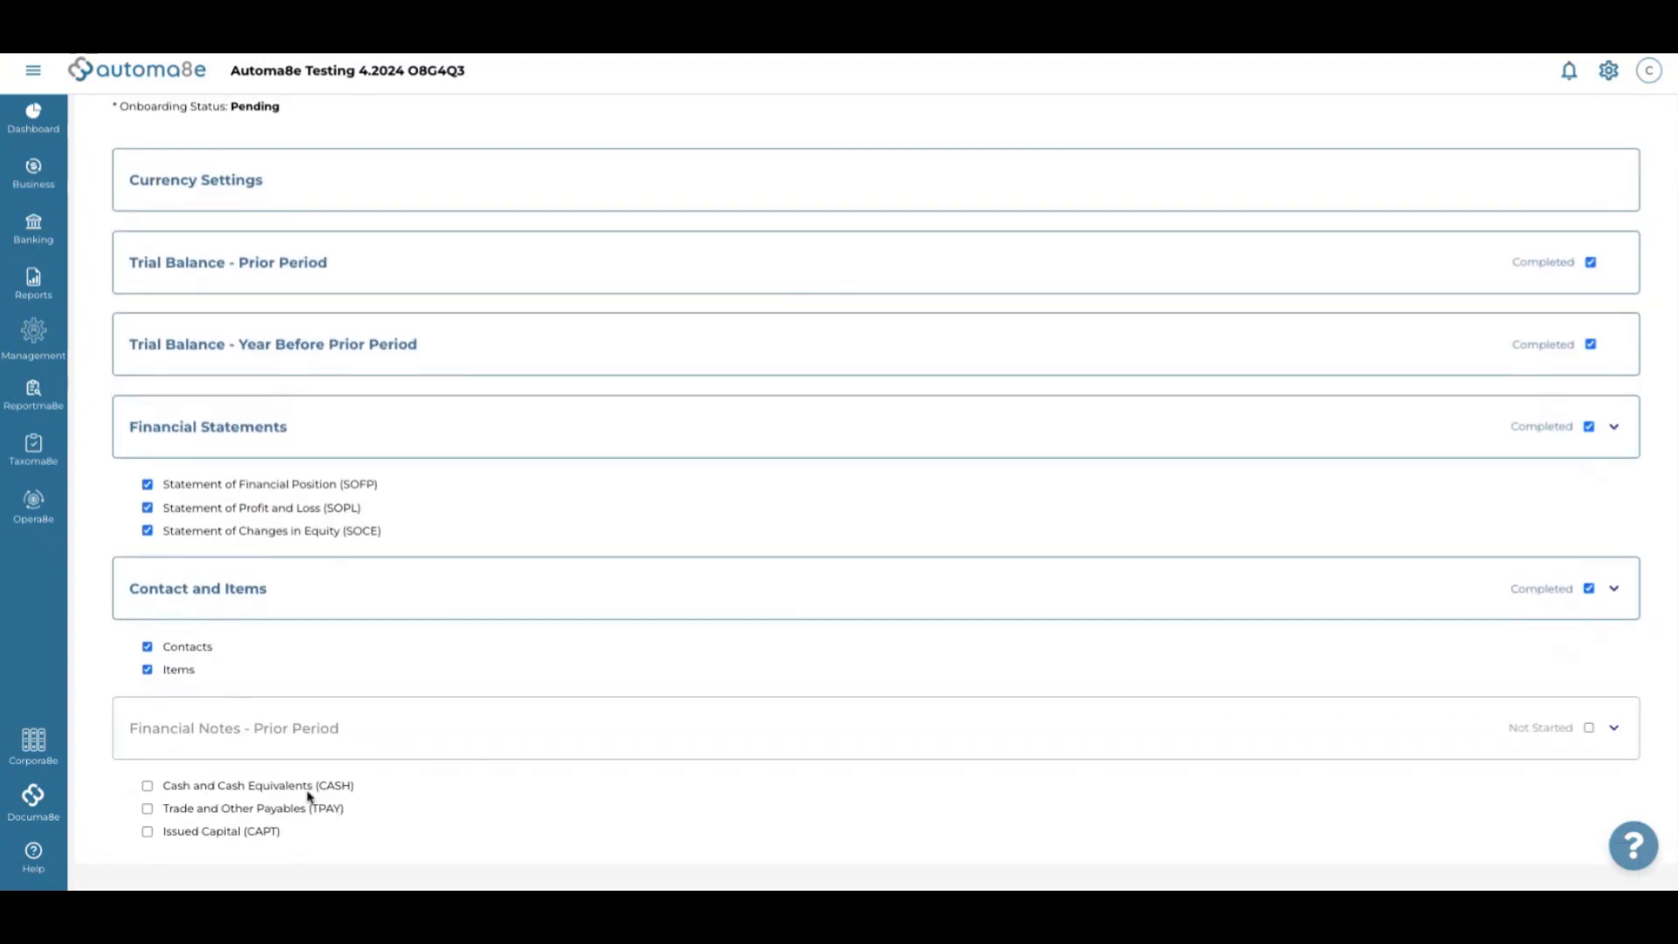
left_click(1589, 732)
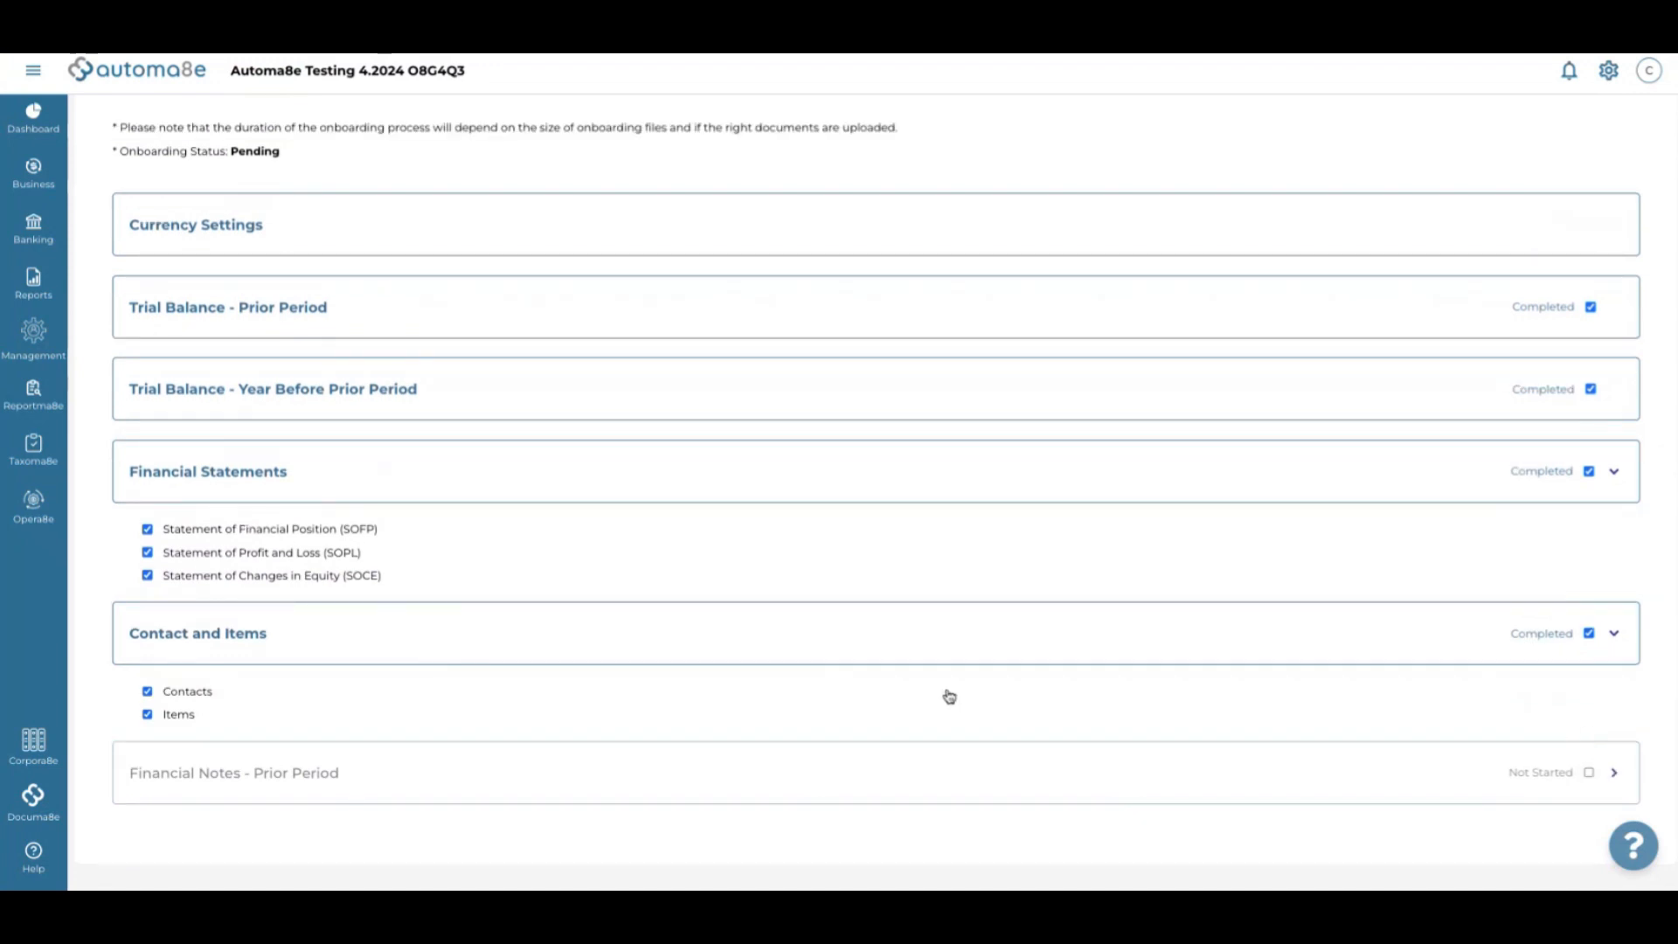
left_click(1608, 773)
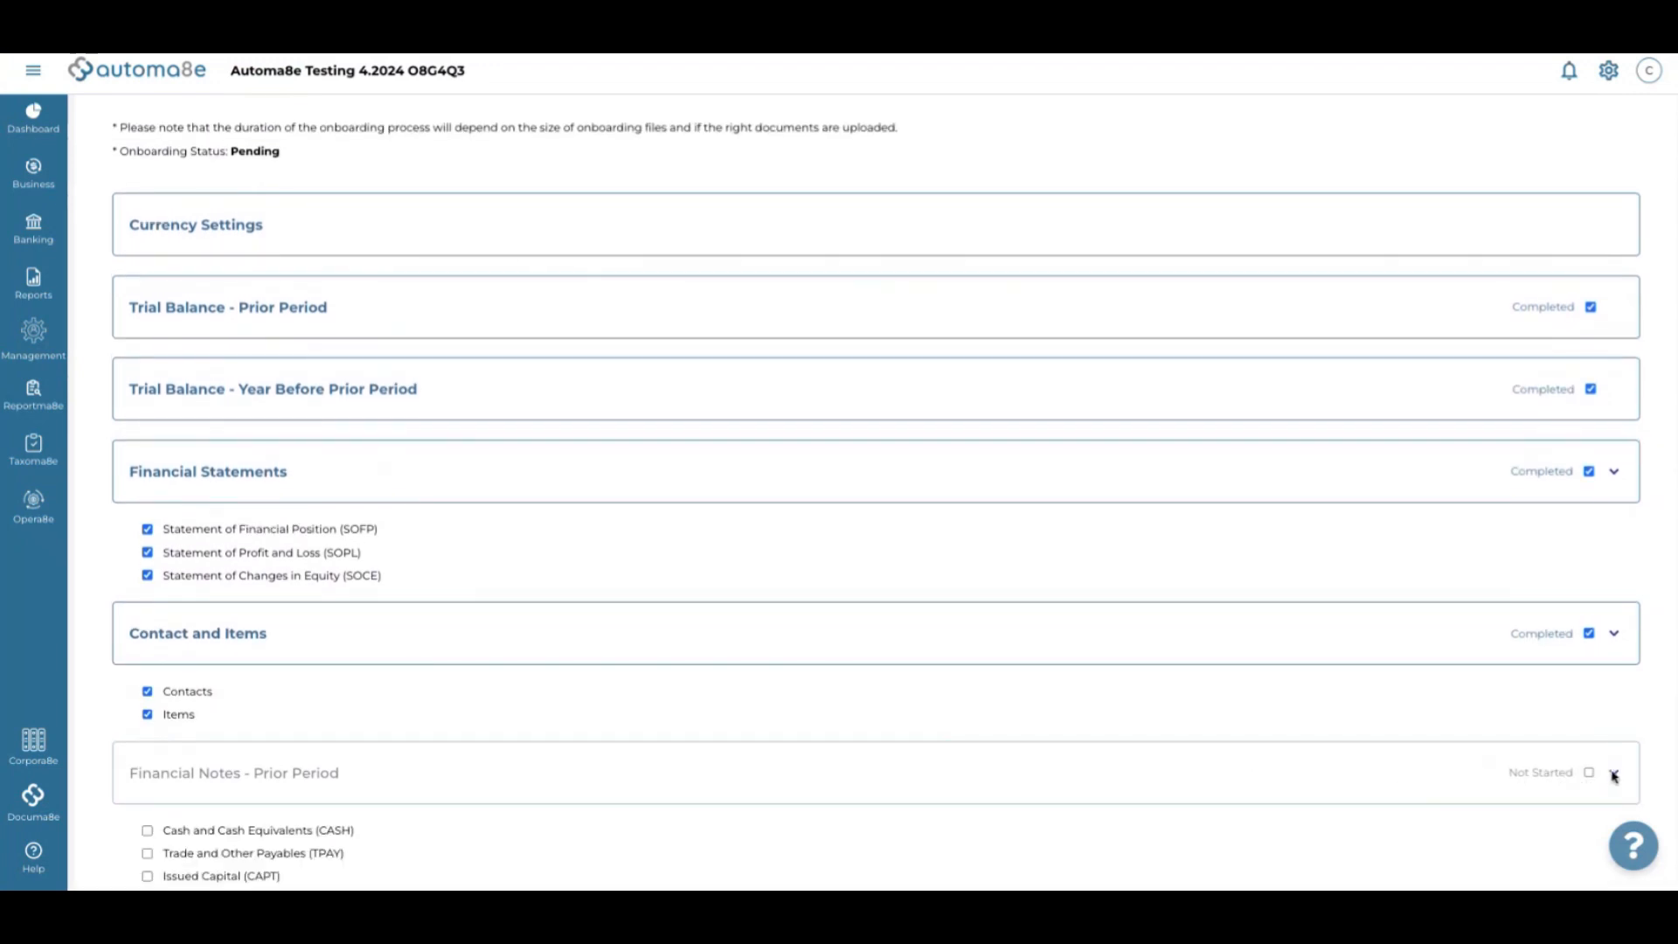
scroll(893, 837, "down", 1)
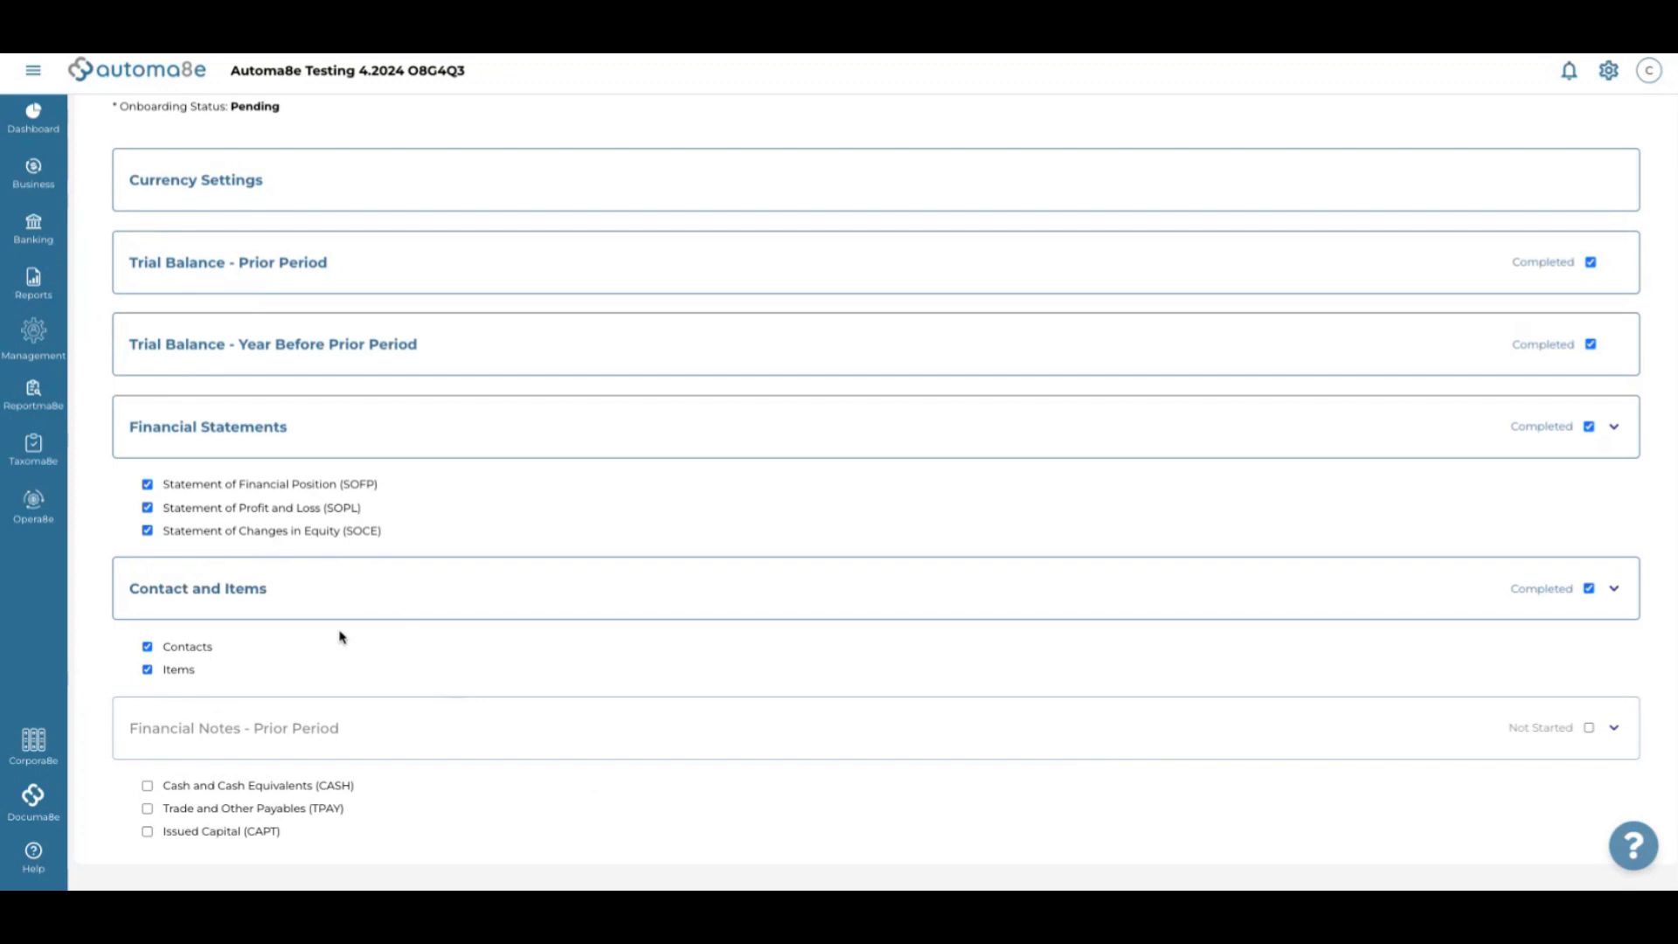
left_click(291, 786)
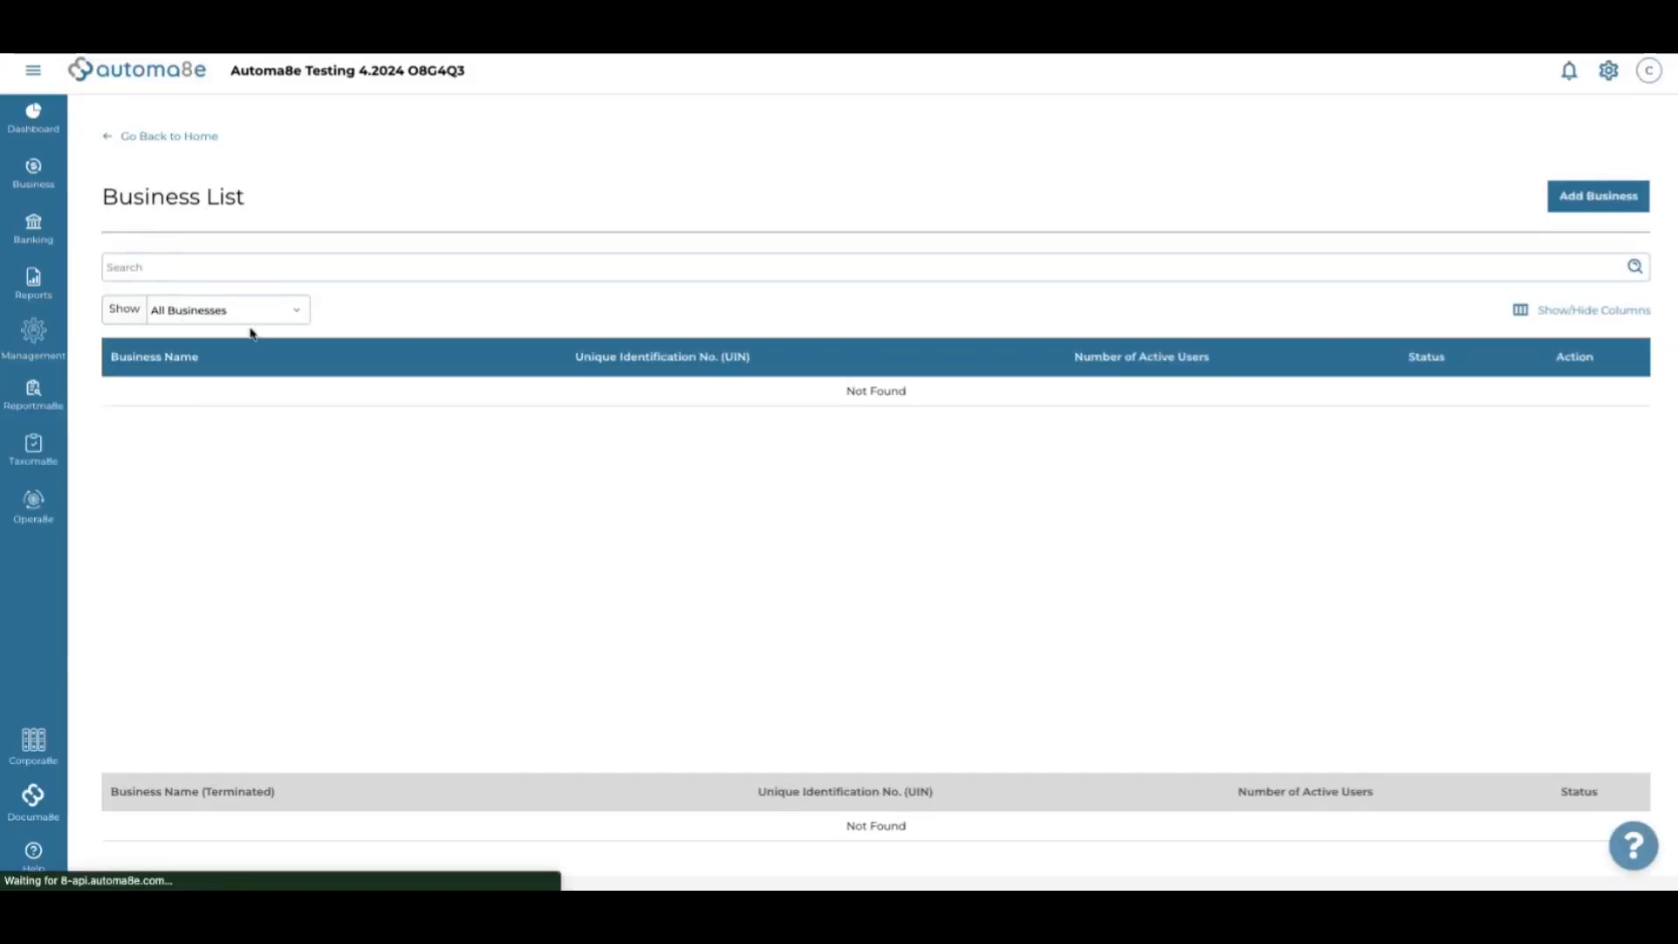
left_click(1611, 71)
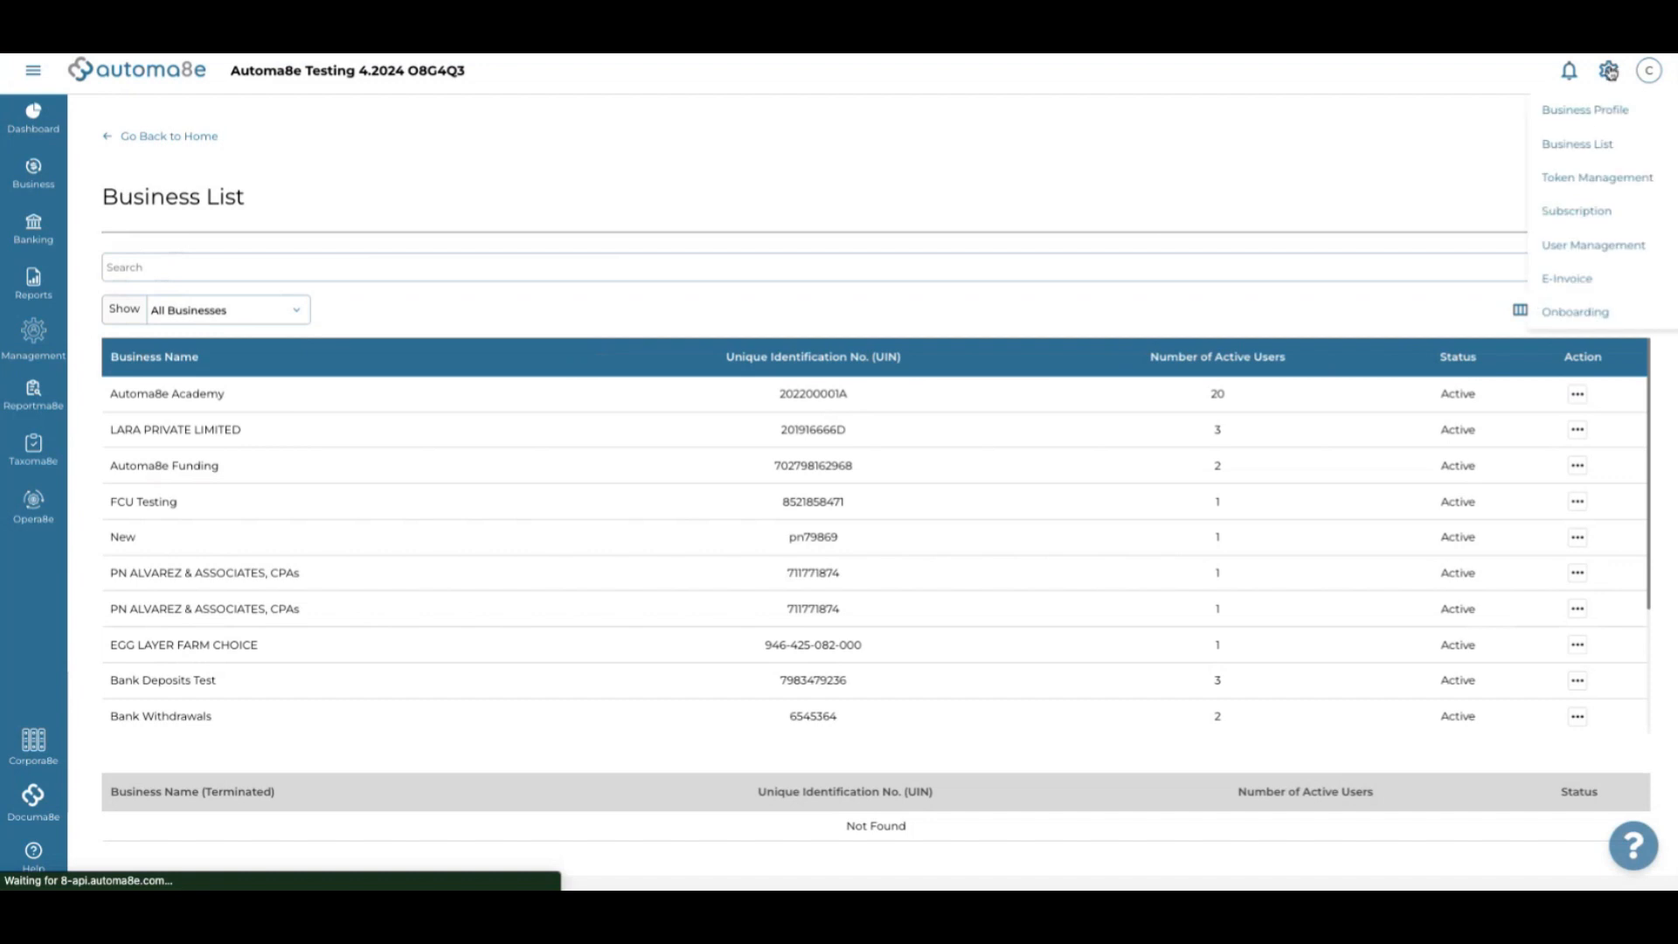
left_click(1573, 313)
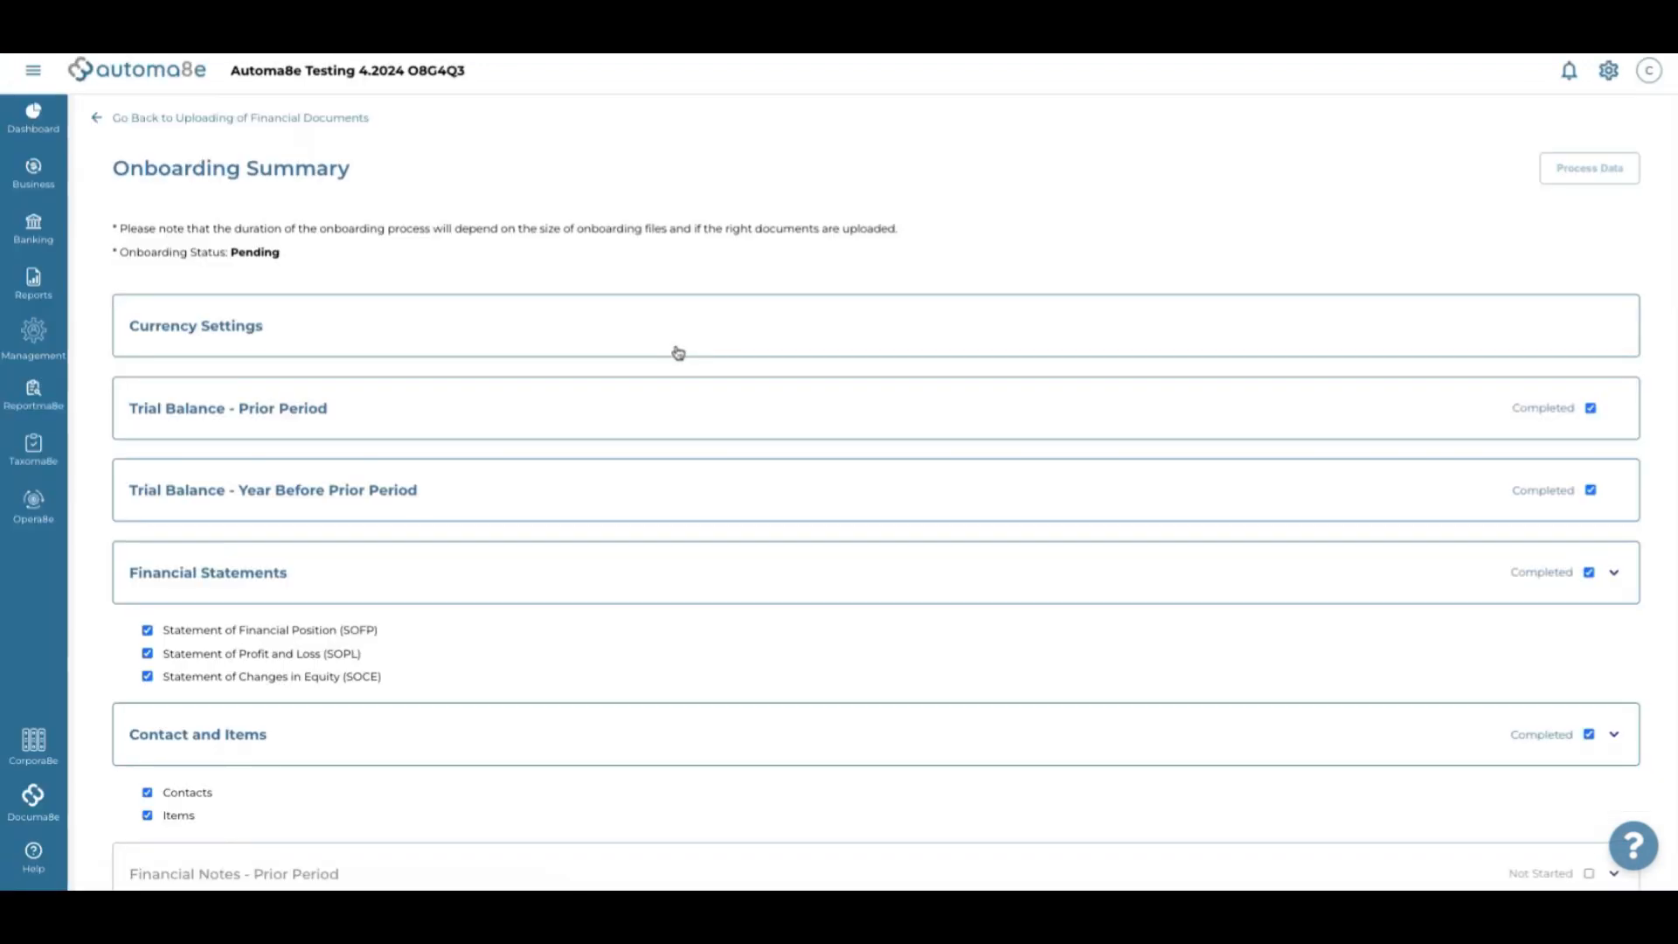
left_click(188, 406)
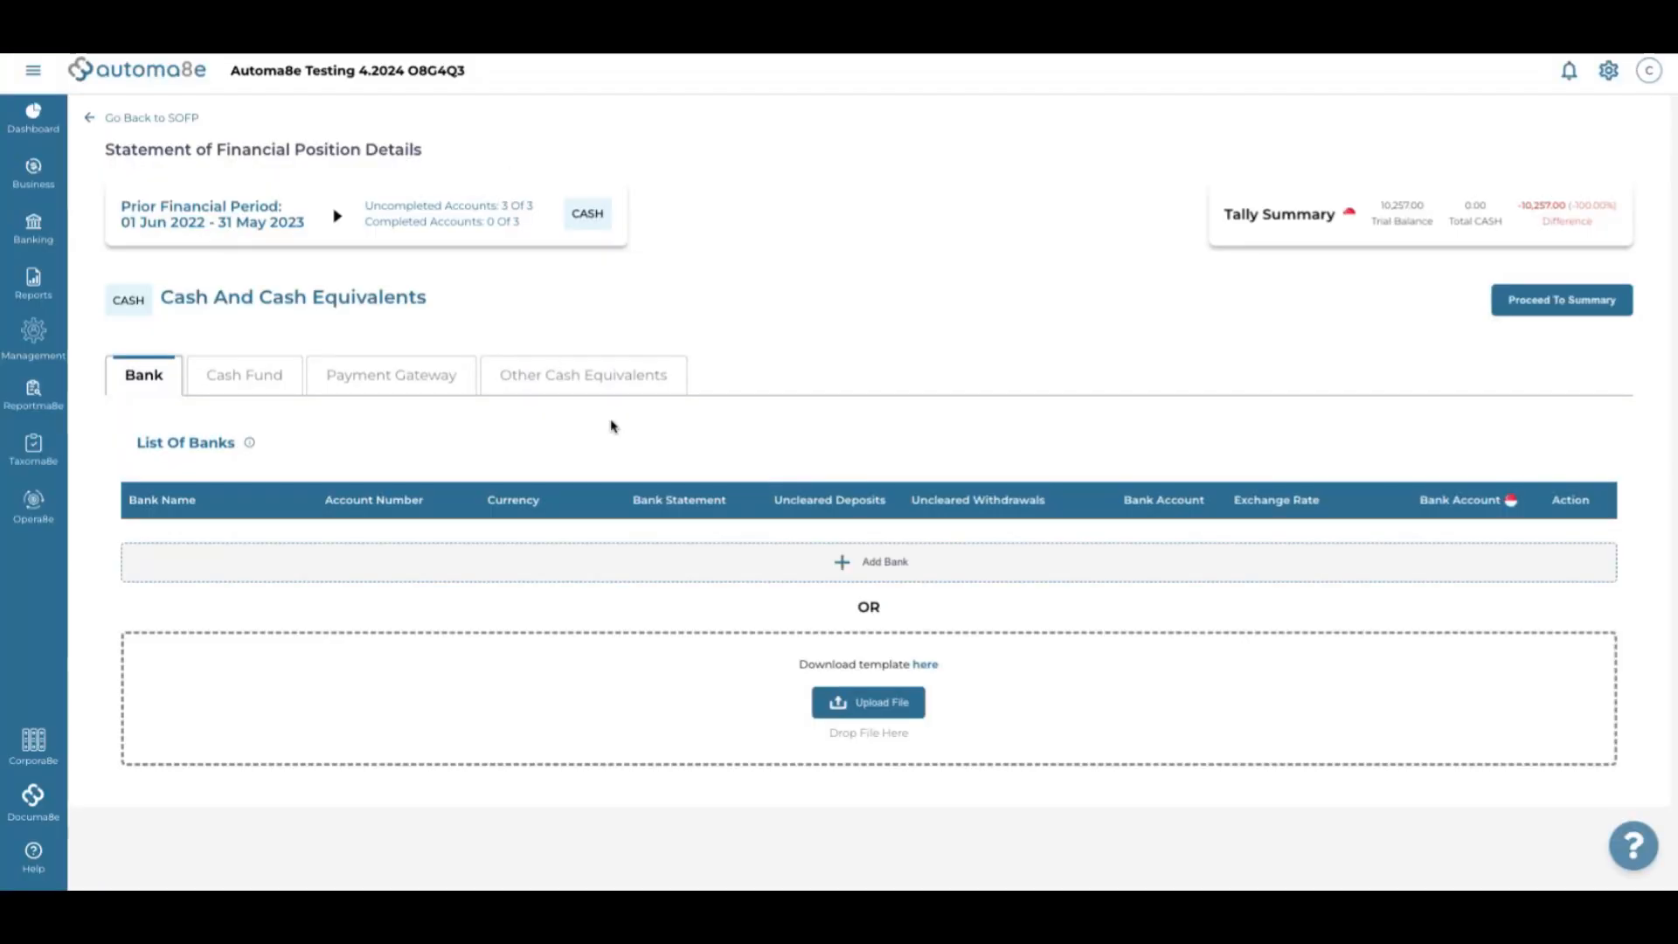
Add an OVERSEA-CHINESE BANKING CORPORATION LIMITED account with 5,000.00 balance, suggested name and account number
left_click(795, 566)
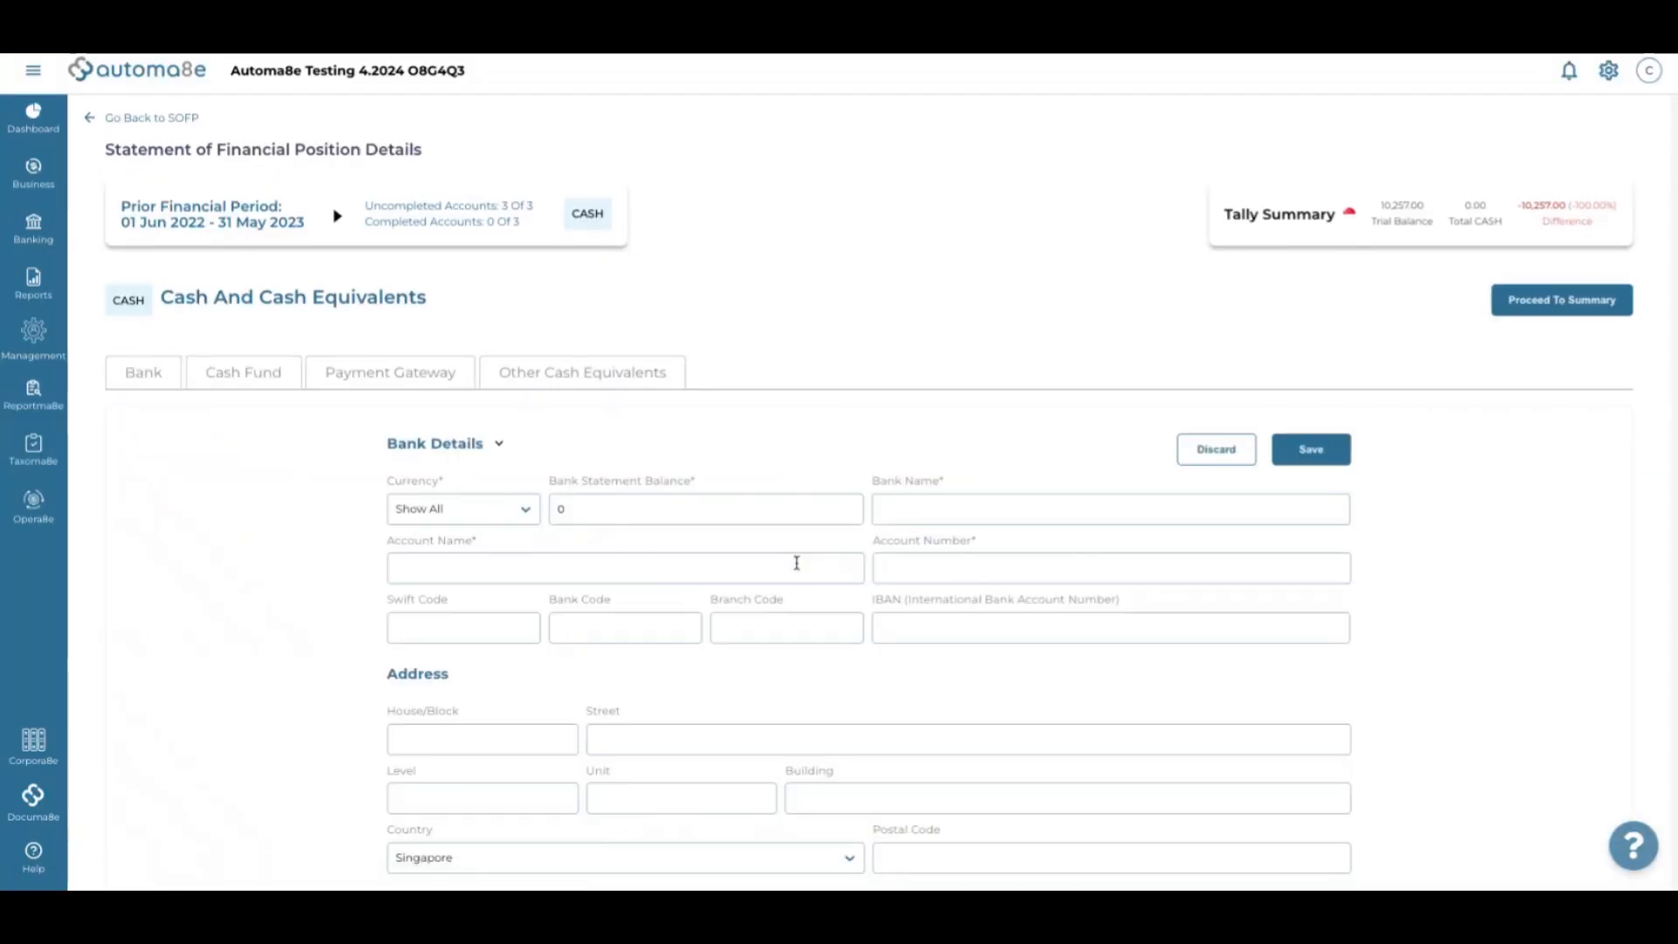
left_click(603, 513)
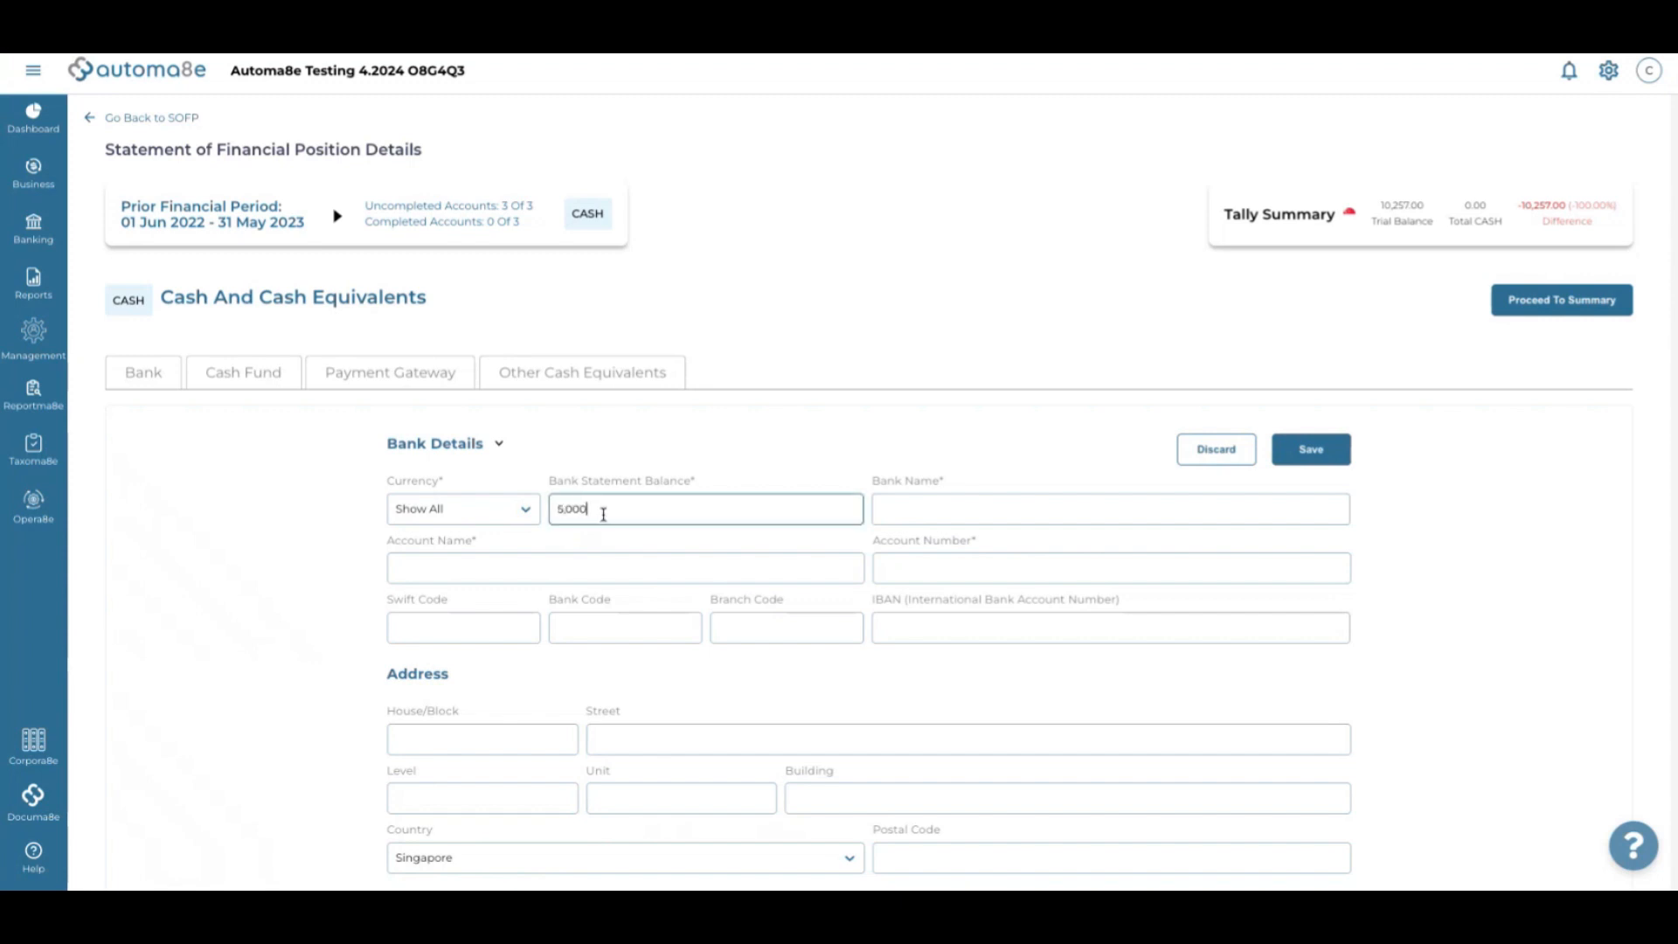
left_click(959, 508)
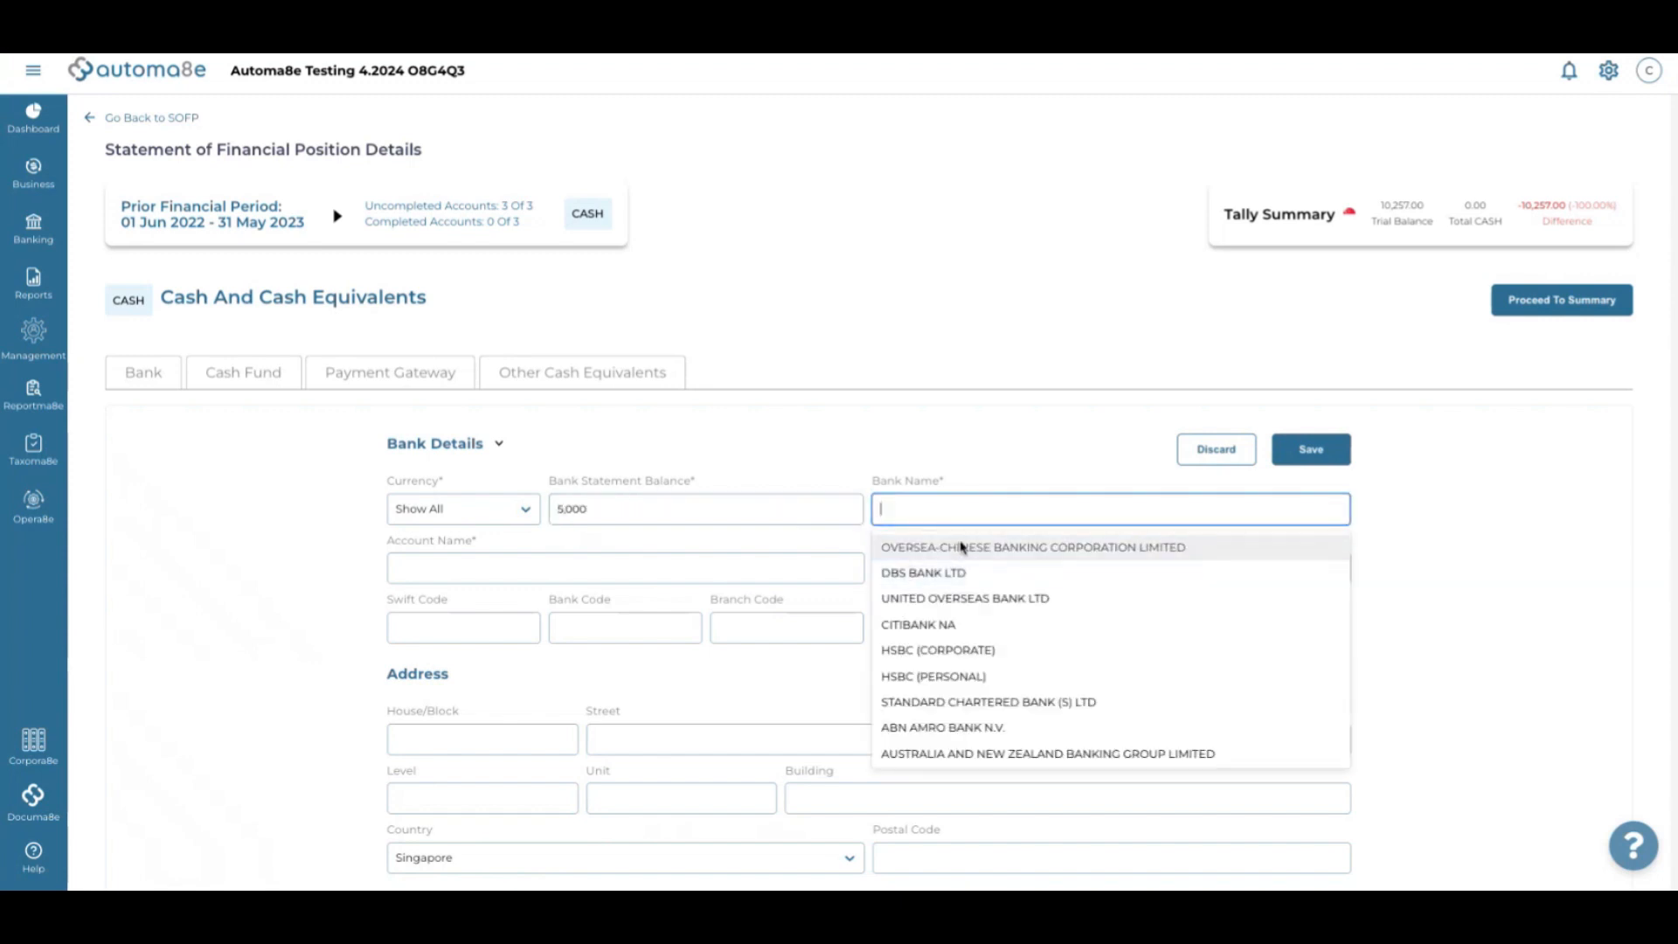
left_click(962, 545)
left_click(513, 570)
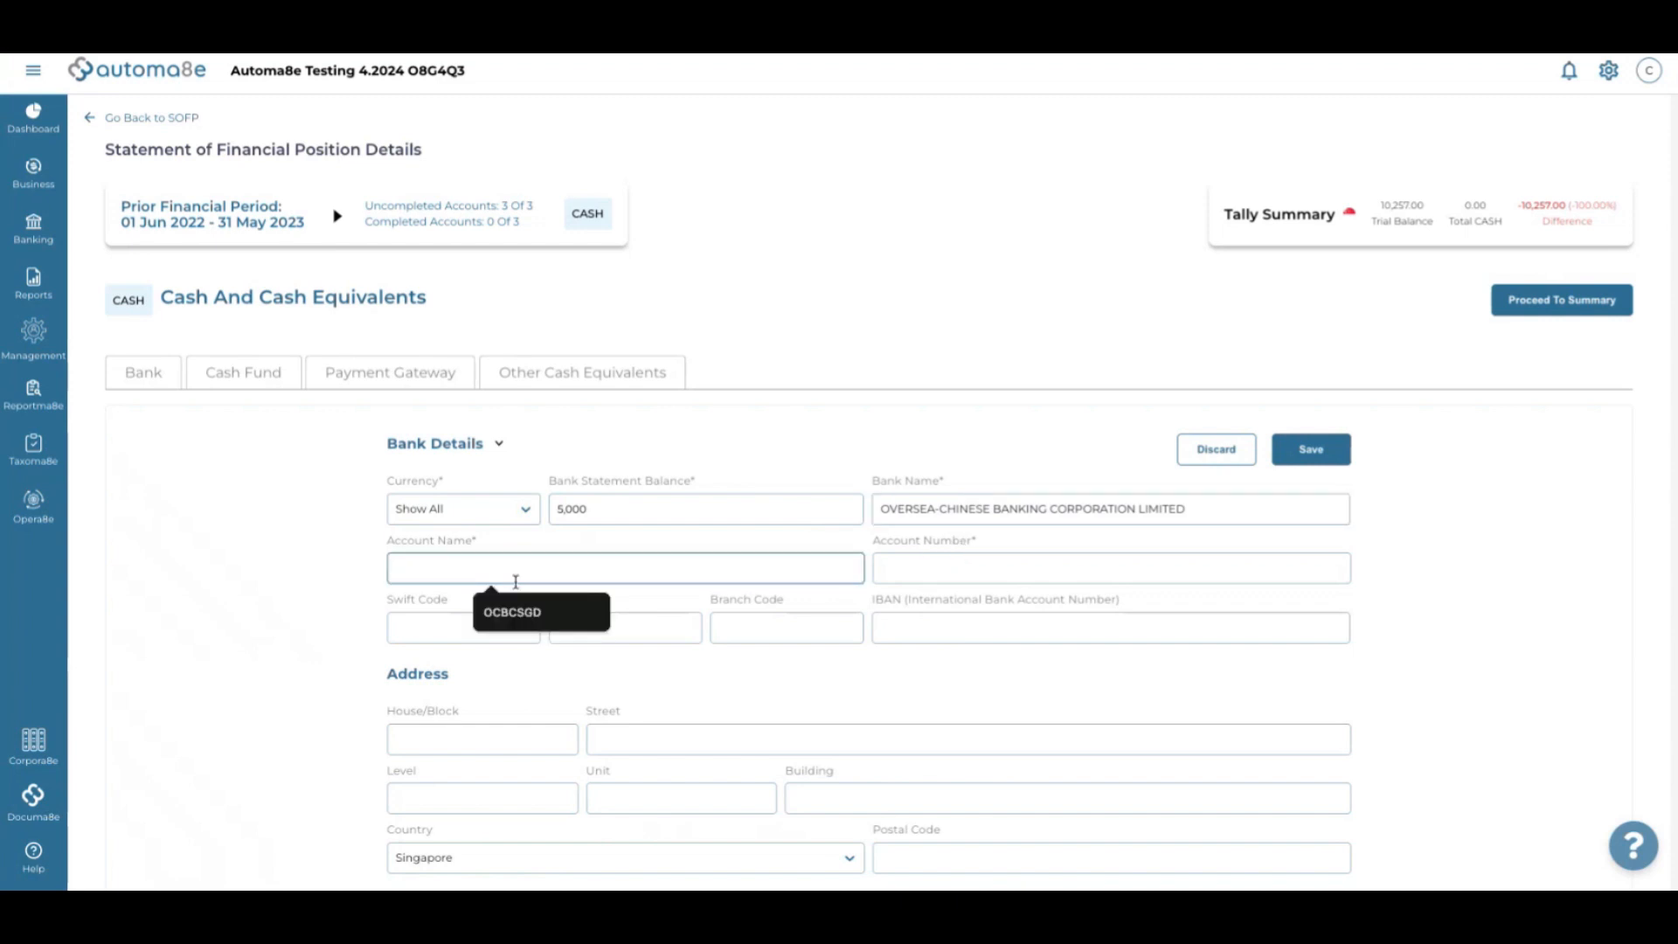
left_click(516, 613)
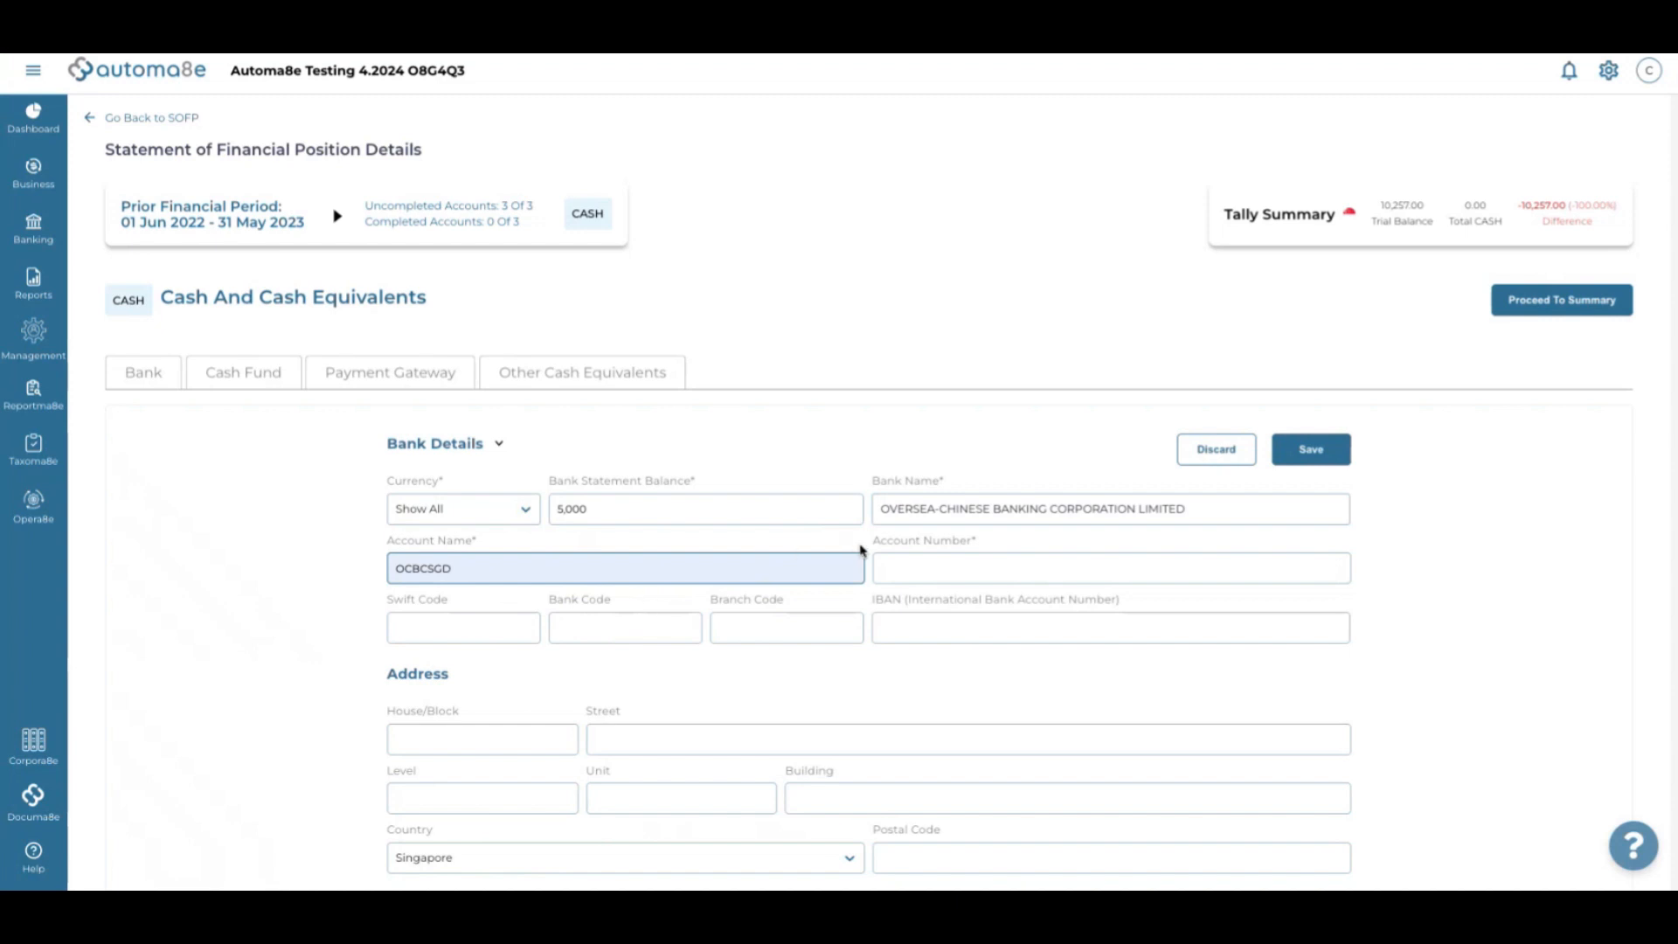
left_click(914, 575)
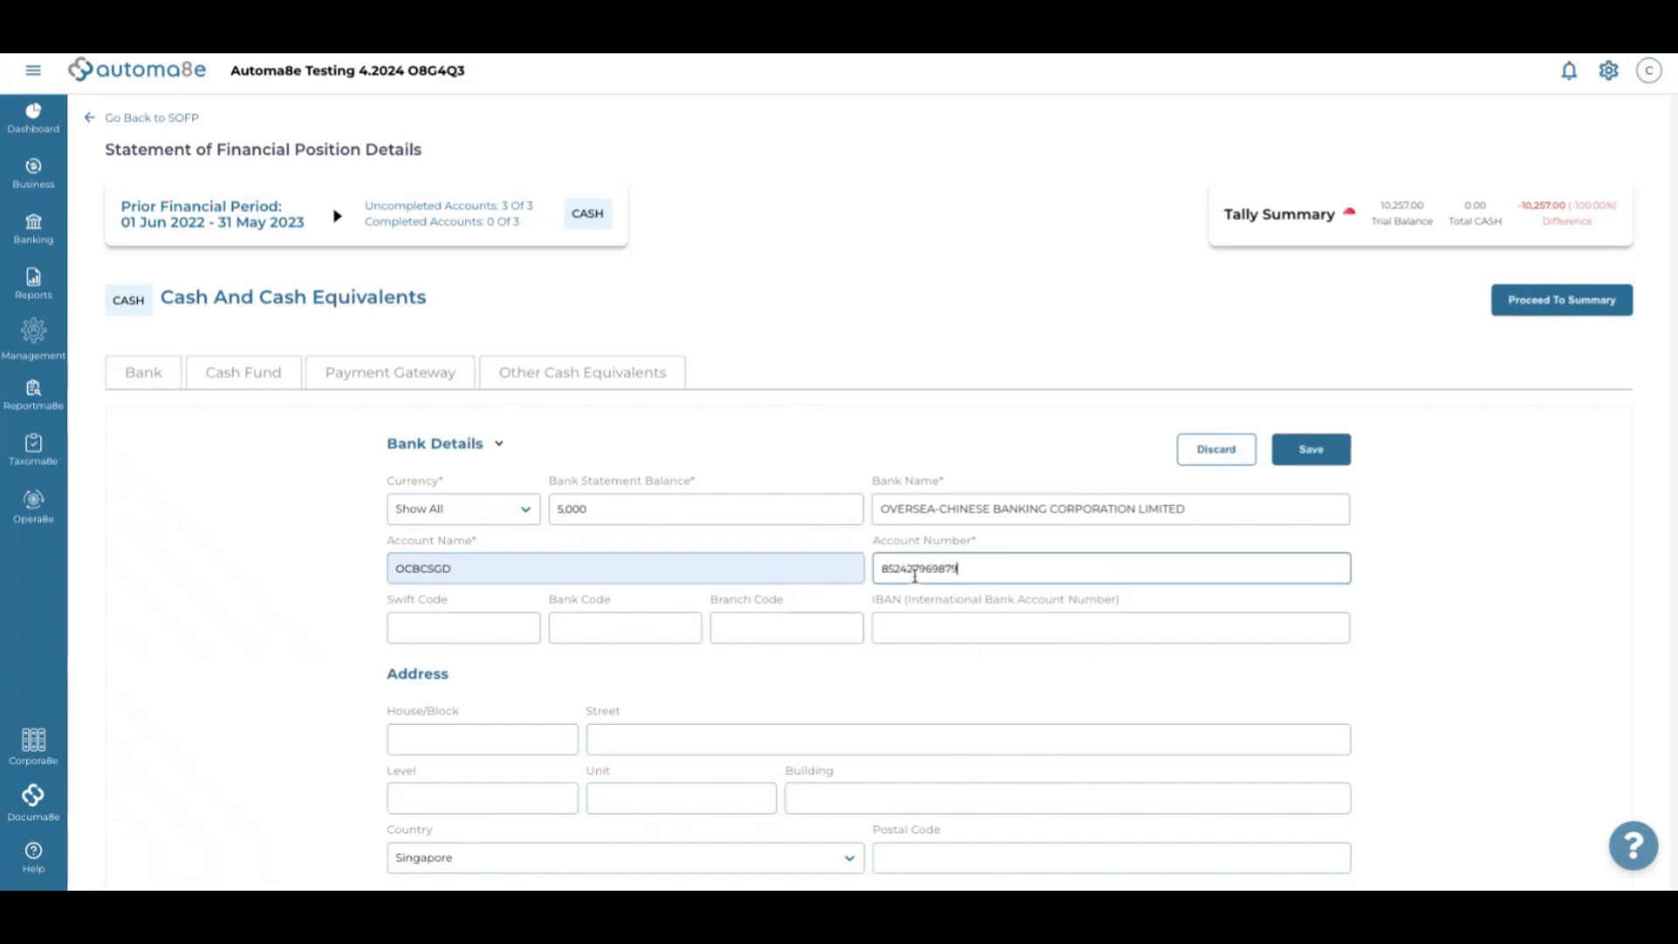
scroll(908, 614, "down", 3)
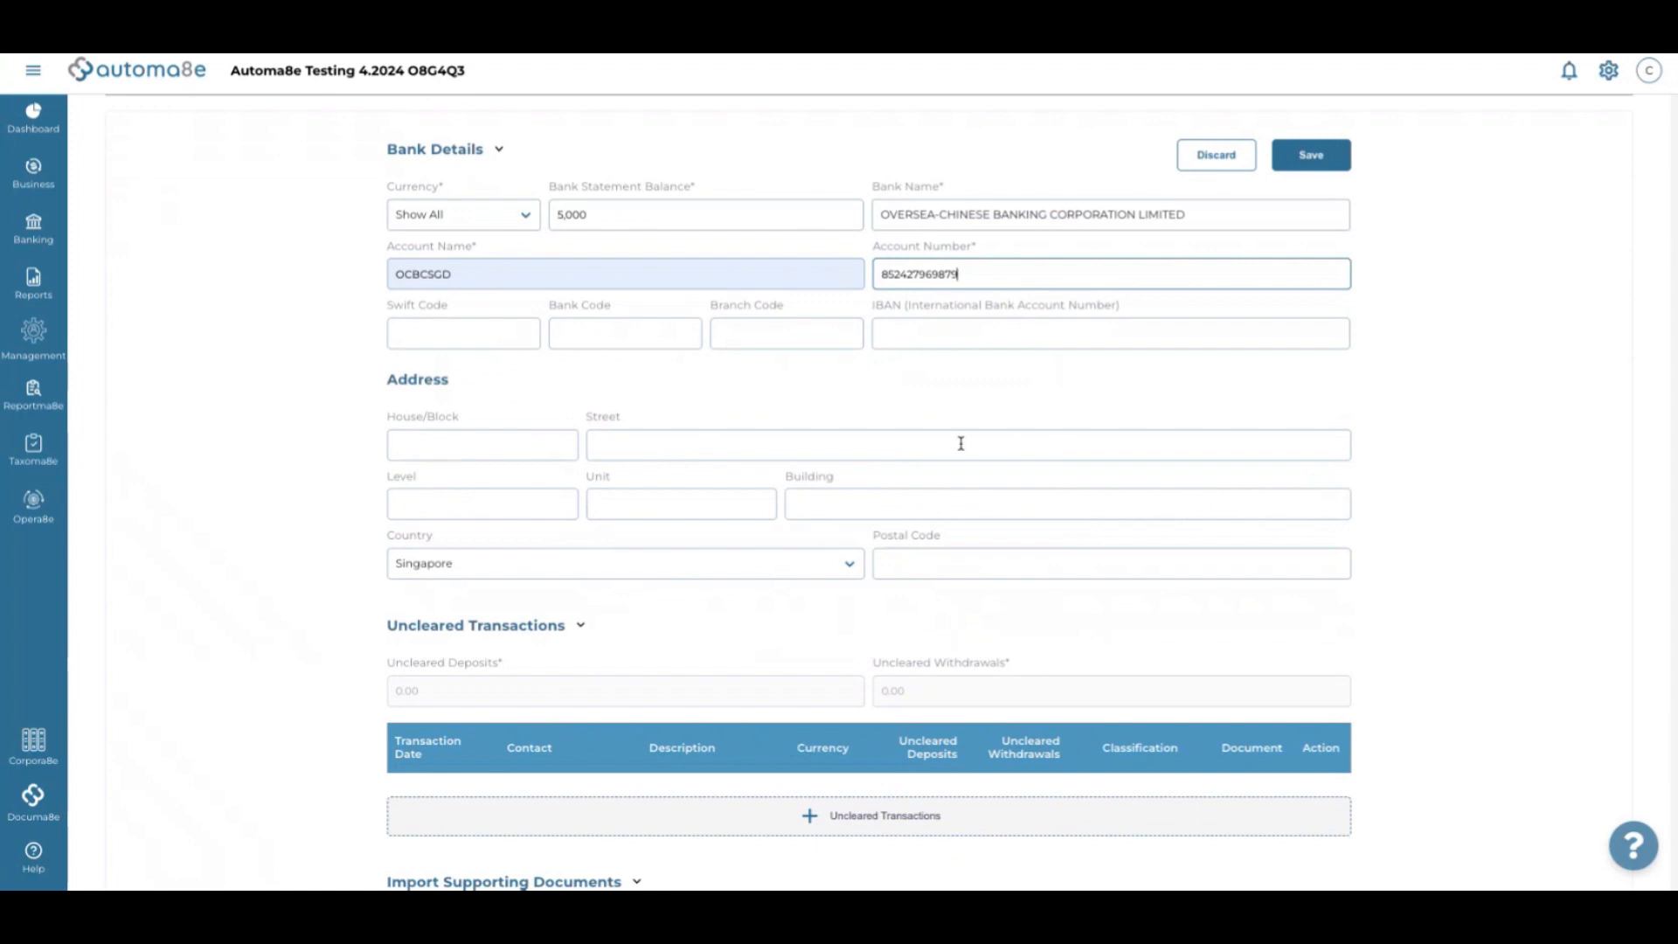
scroll(962, 442, "up", 2)
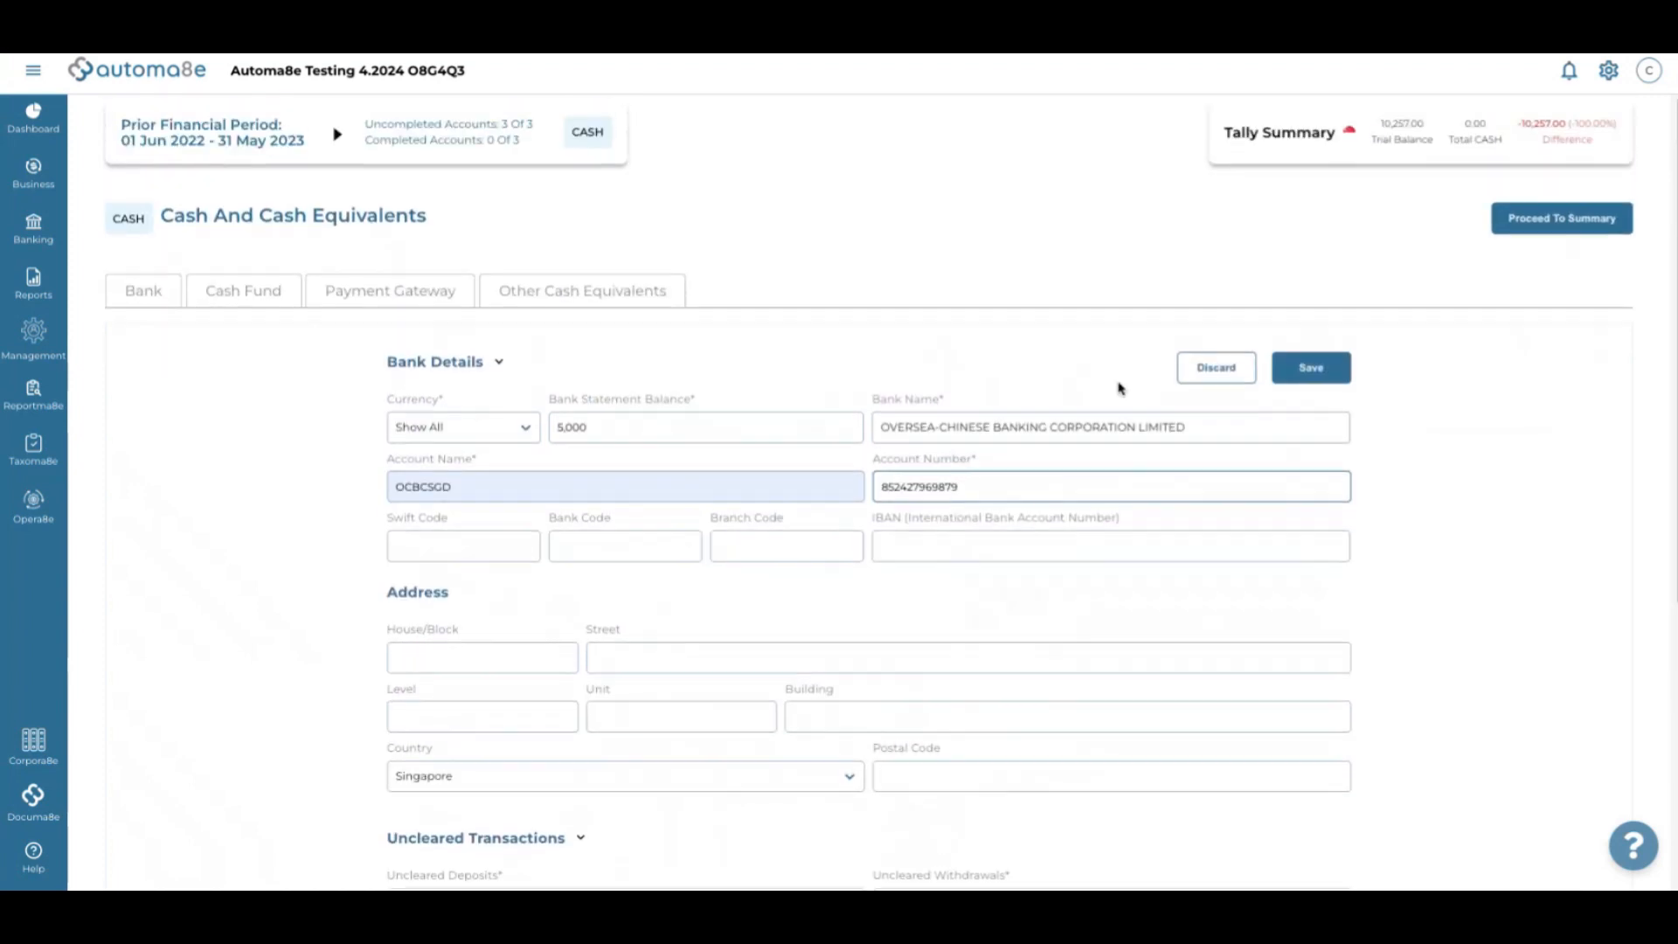
left_click(1312, 369)
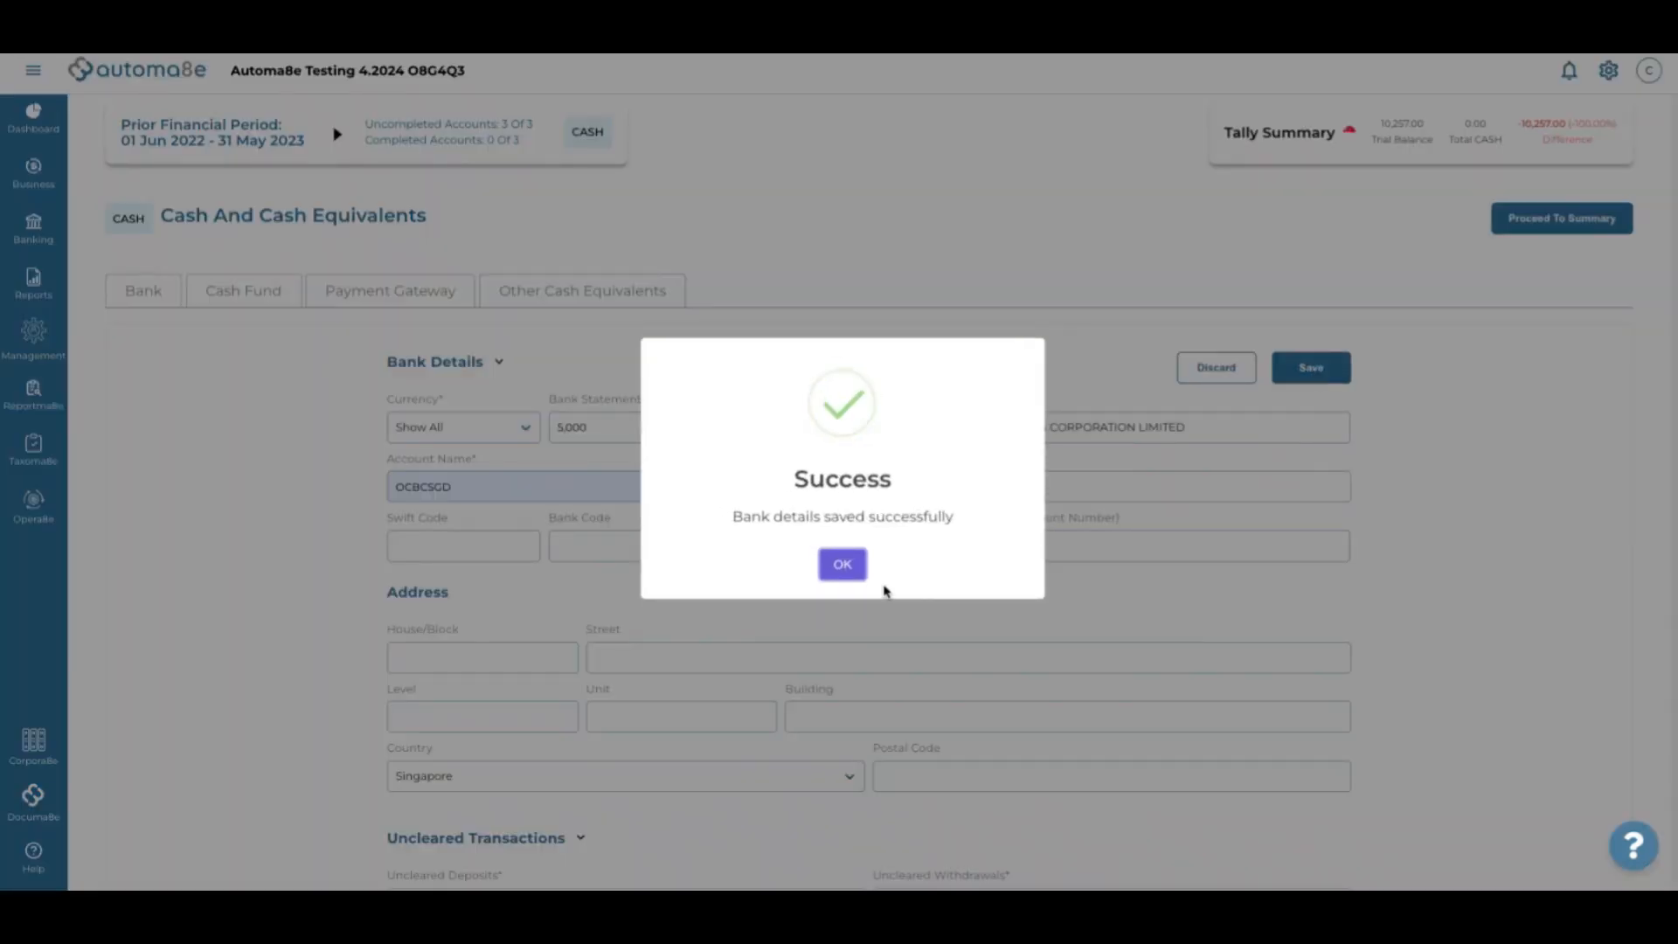
left_click(846, 565)
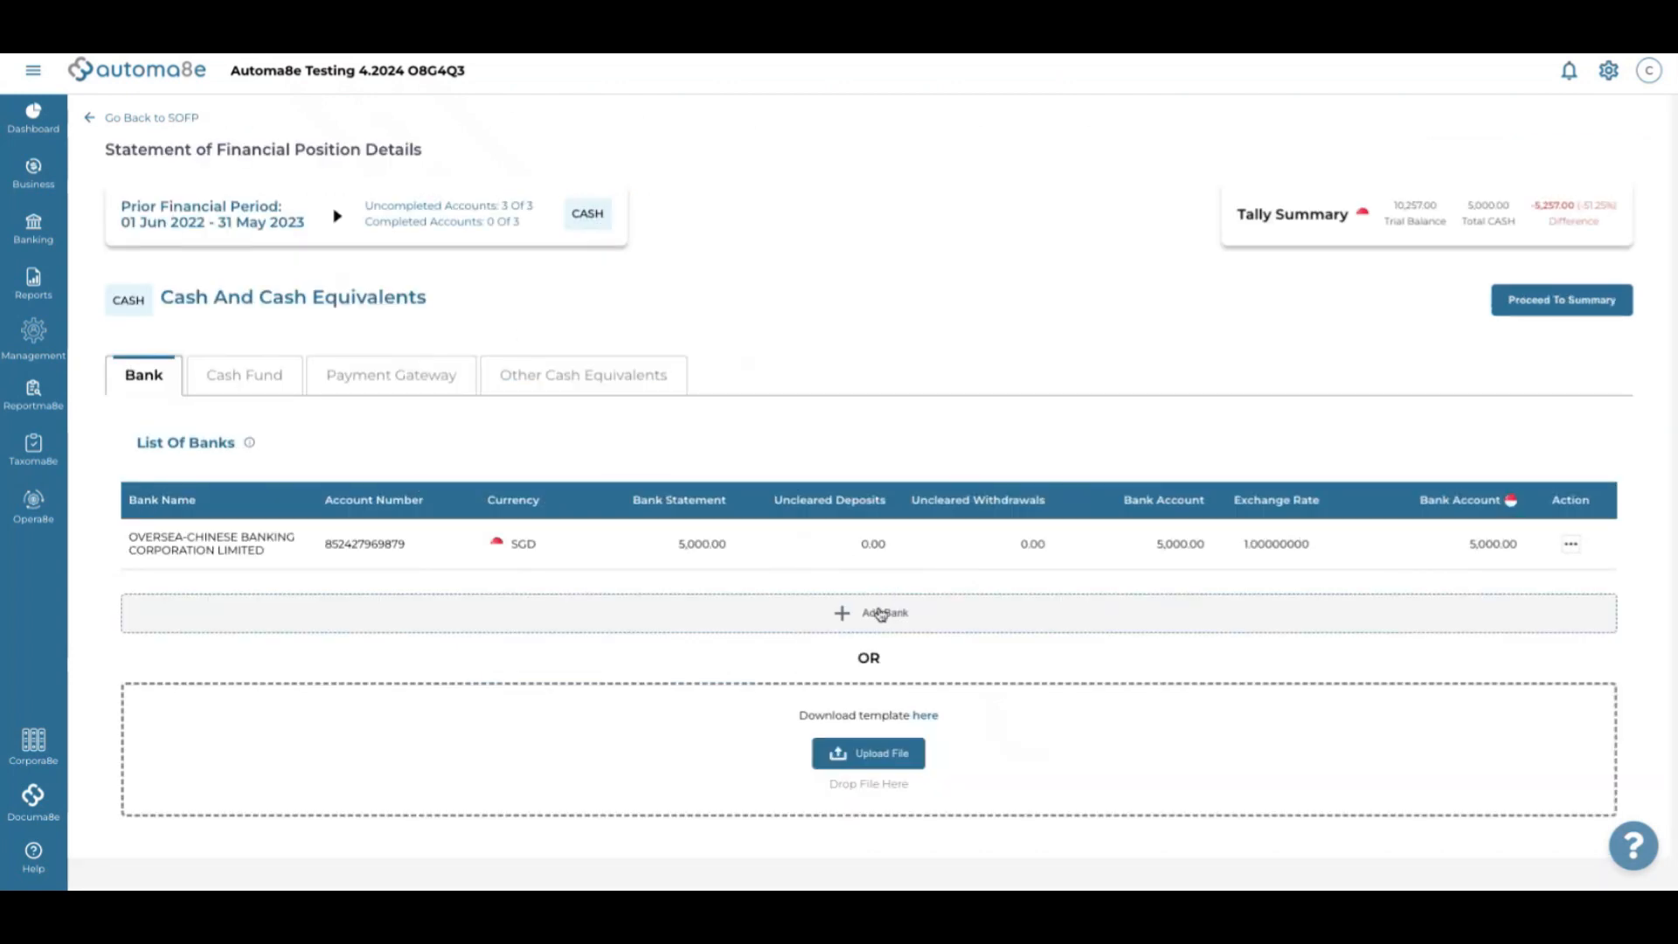
Enter a second bank account: DBS BANK LTD with a 5,257.00 balance, account name and number
left_click(877, 612)
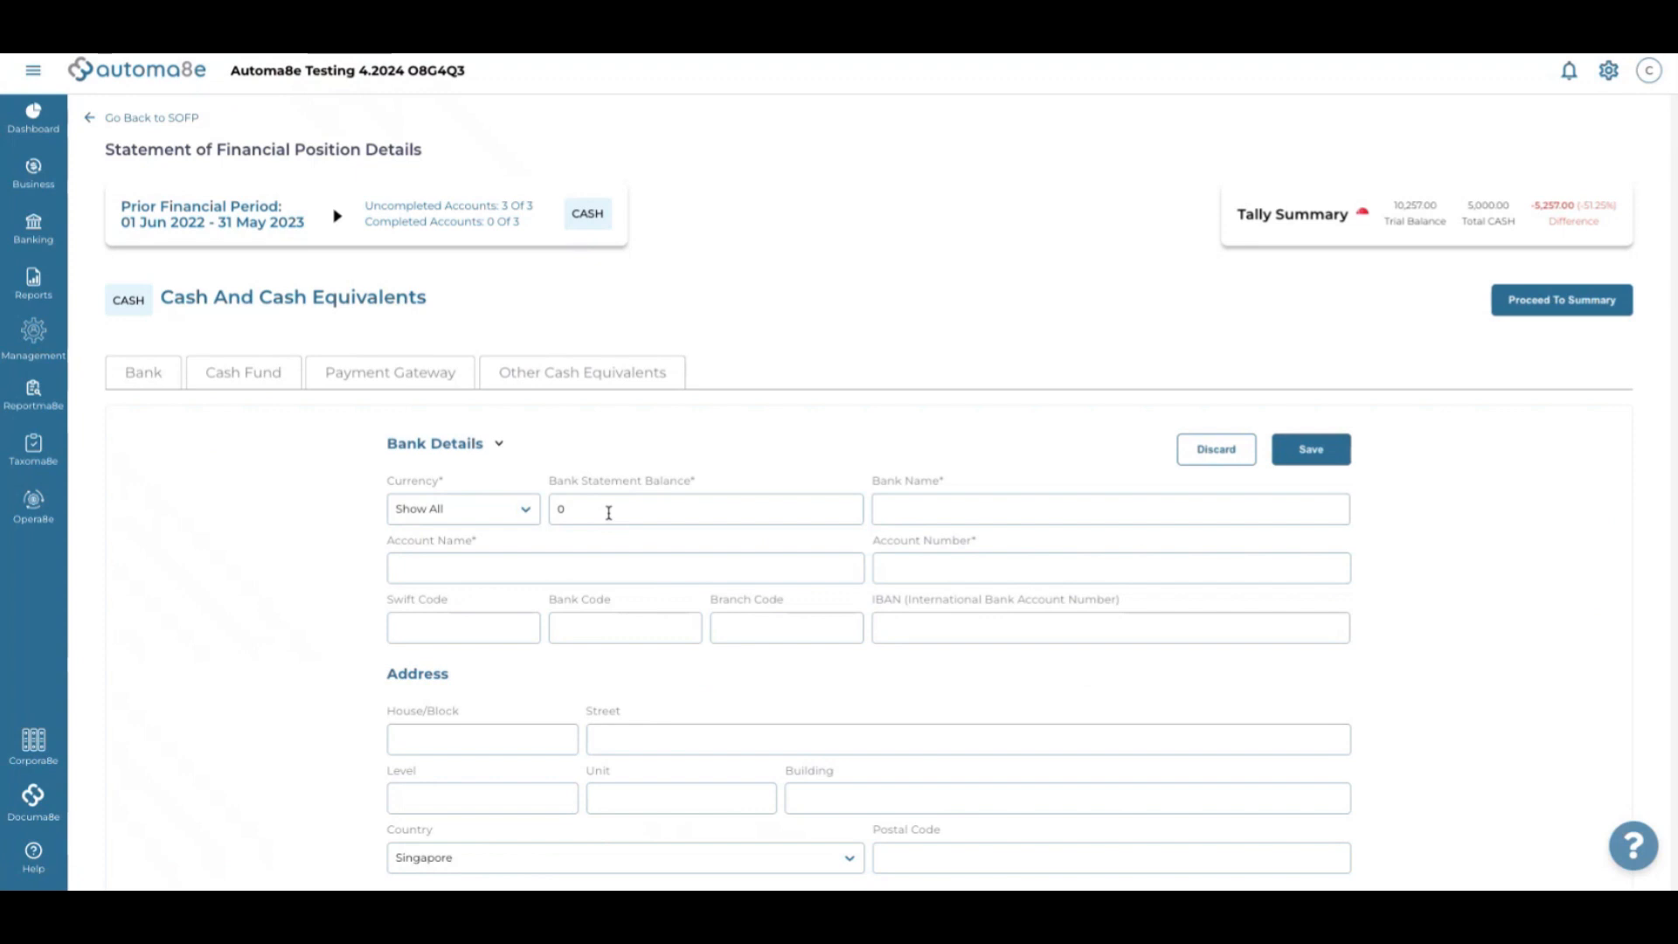
left_click(731, 509)
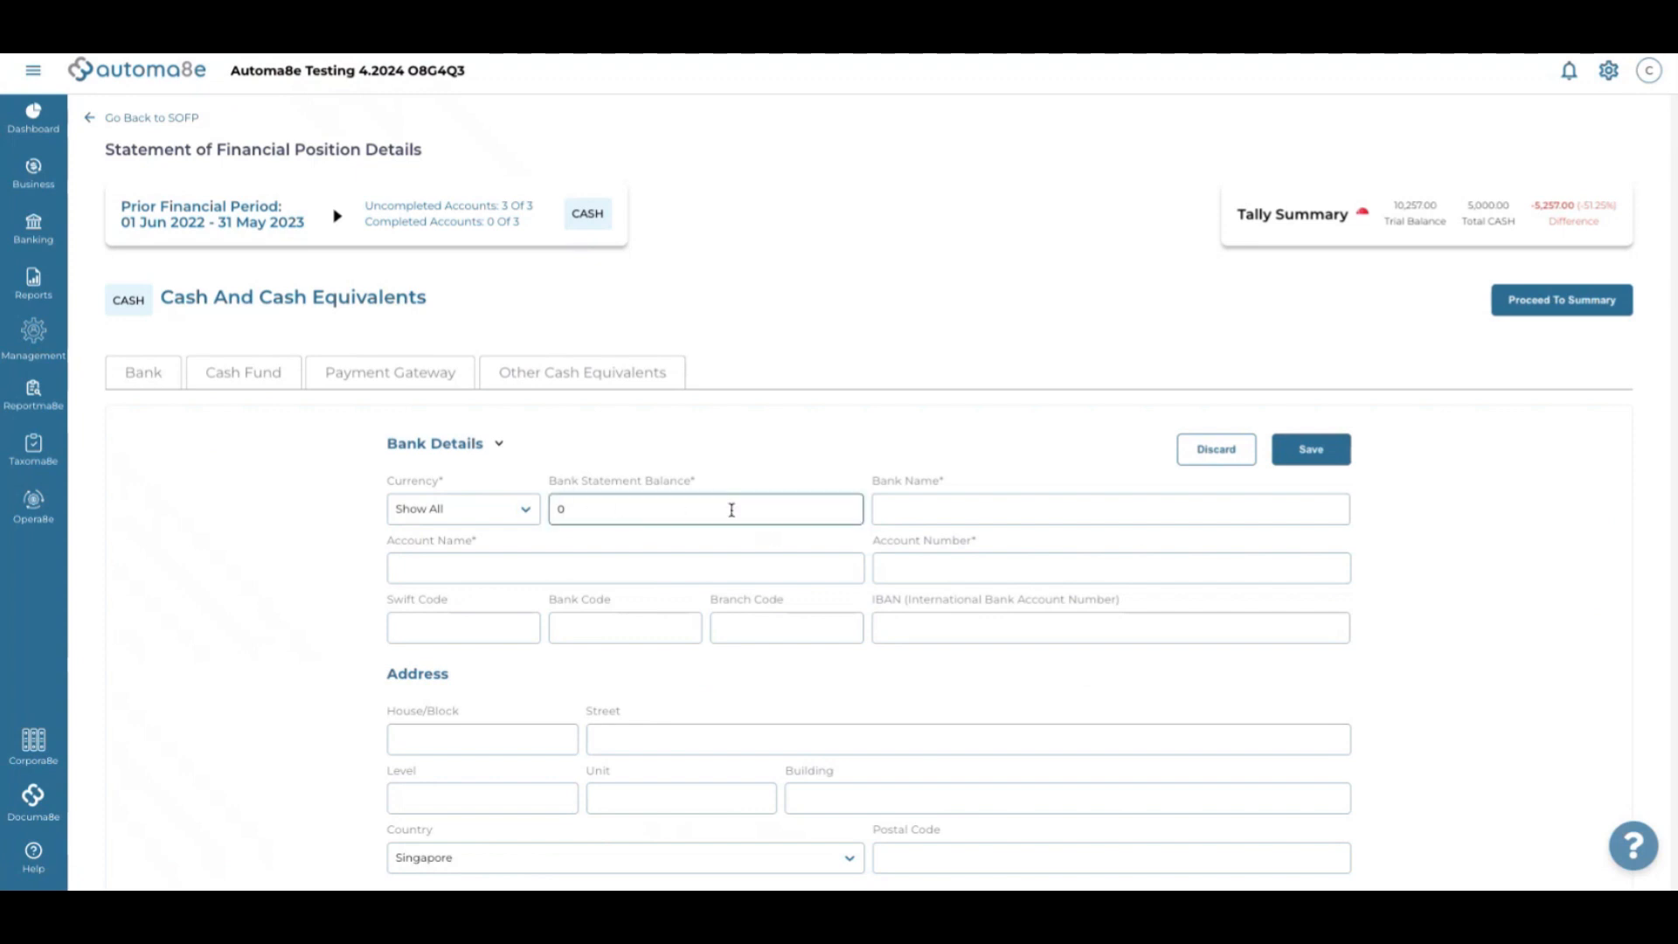
type("525")
left_click(986, 513)
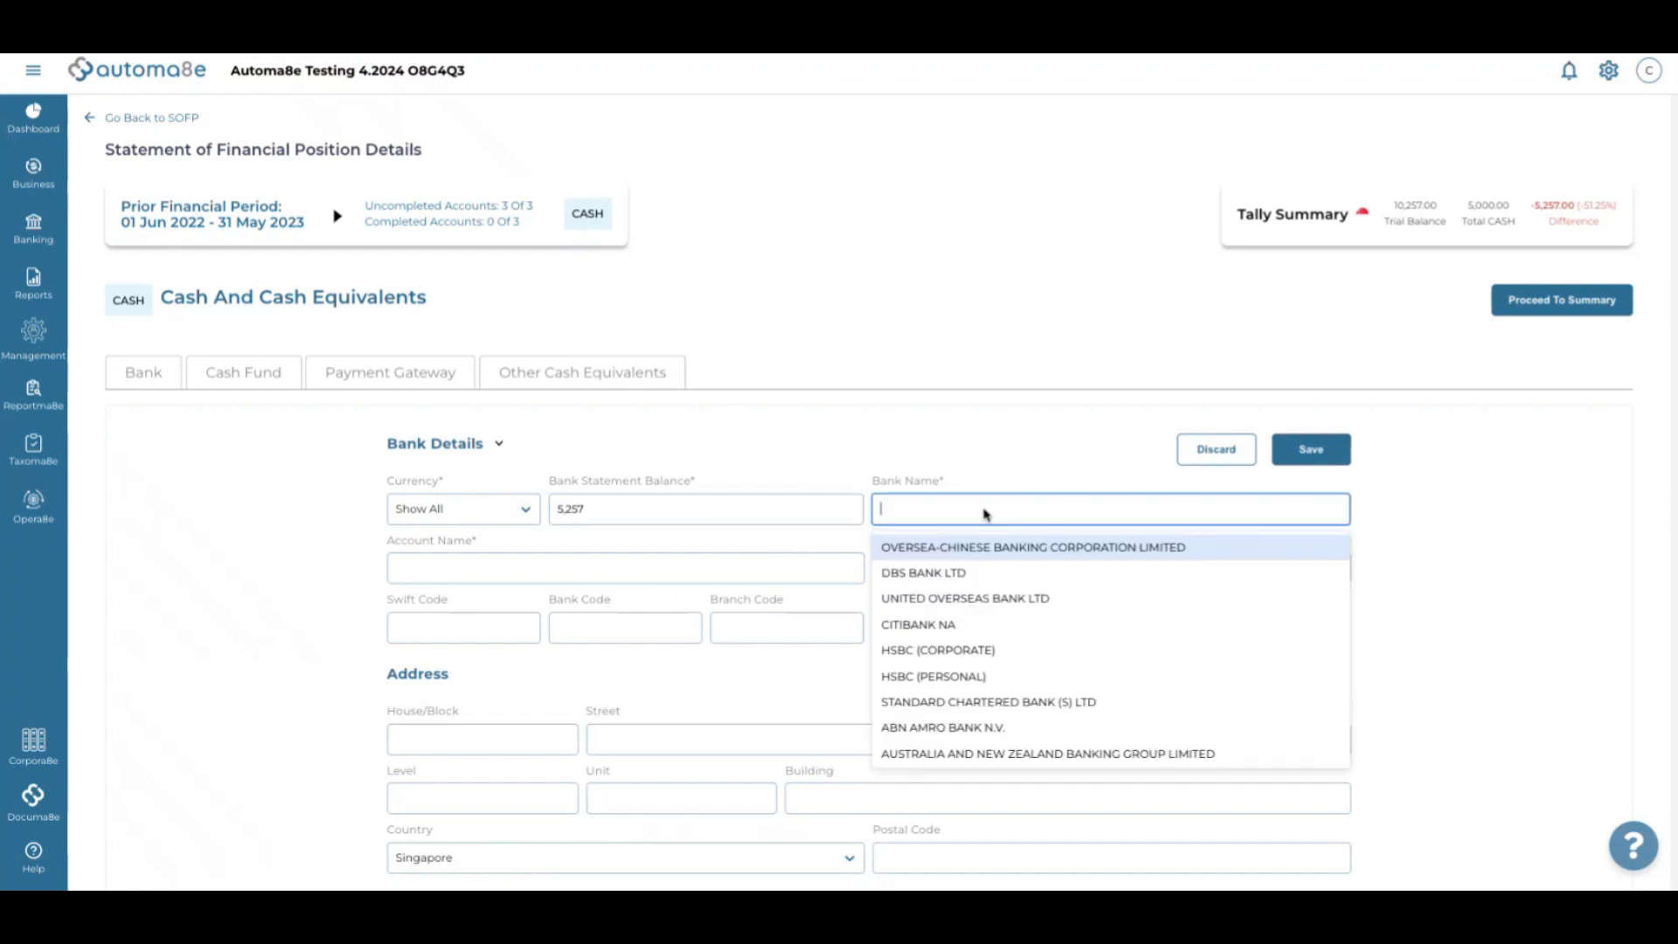
left_click(978, 574)
left_click(684, 566)
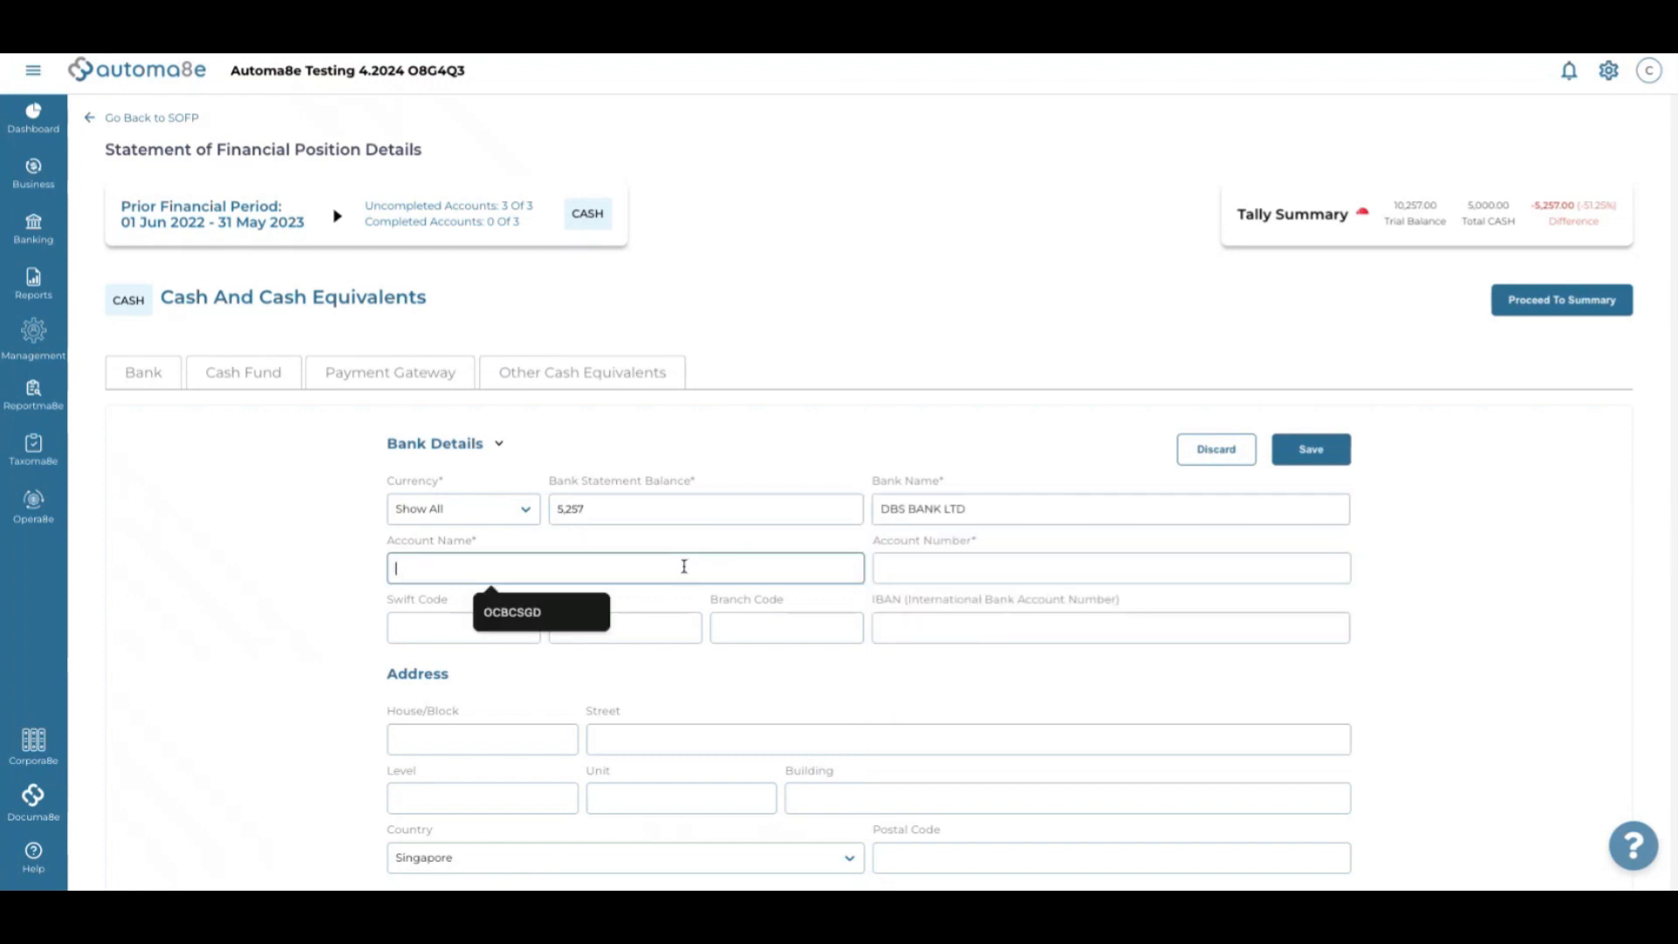
type("dbssgd")
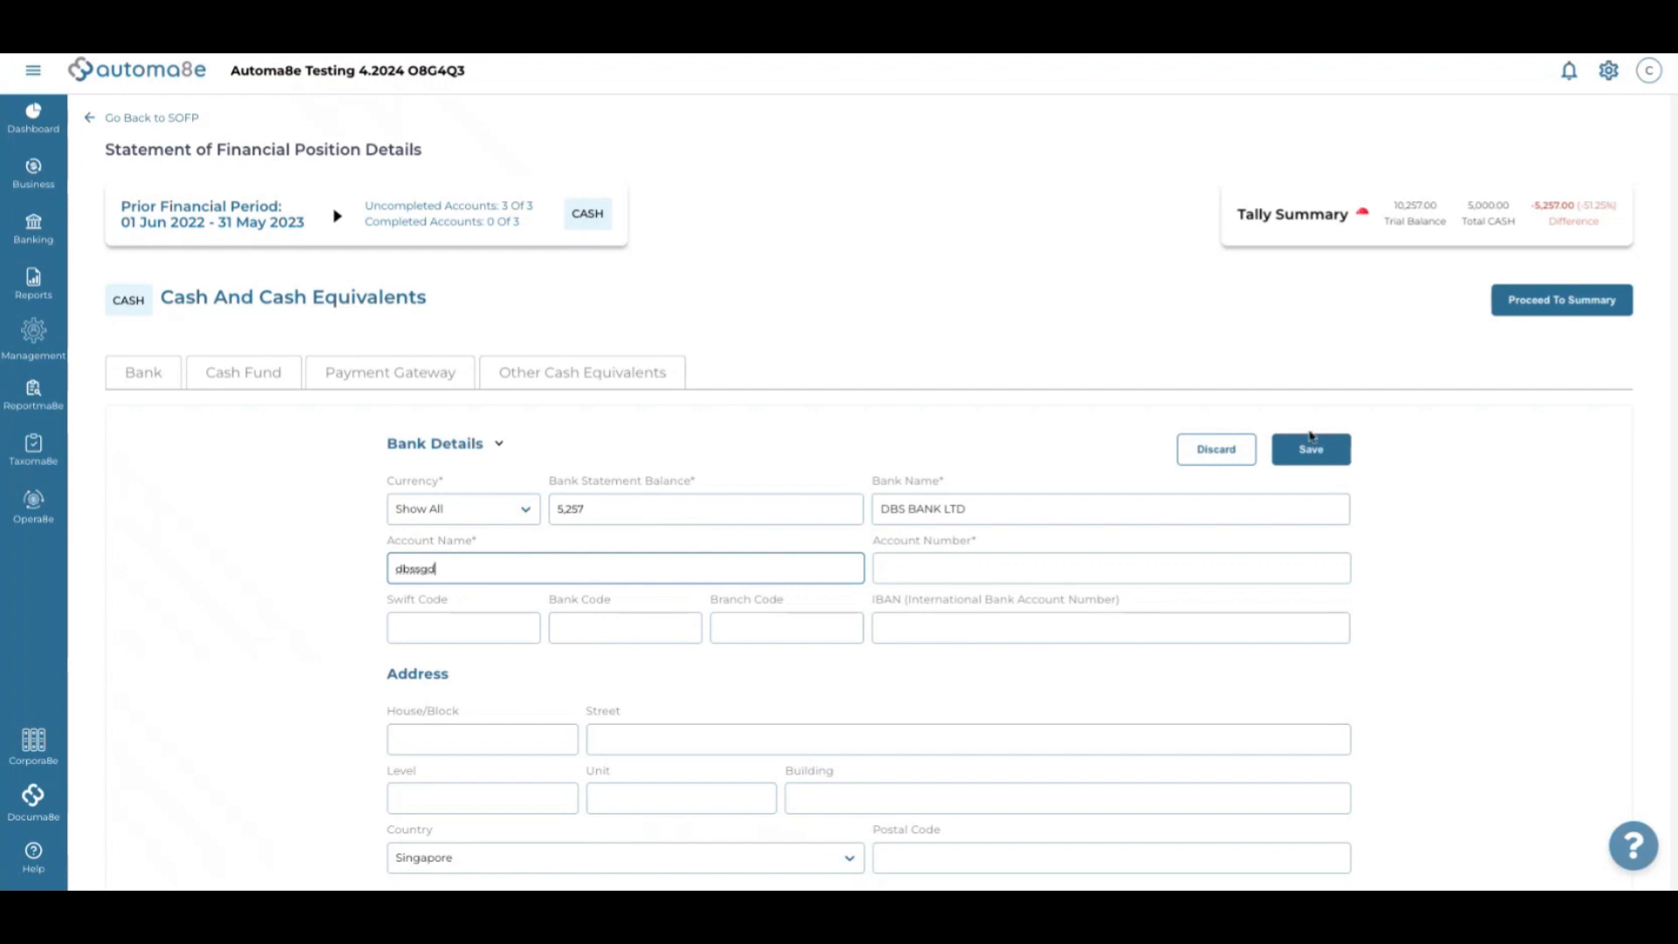
left_click(980, 576)
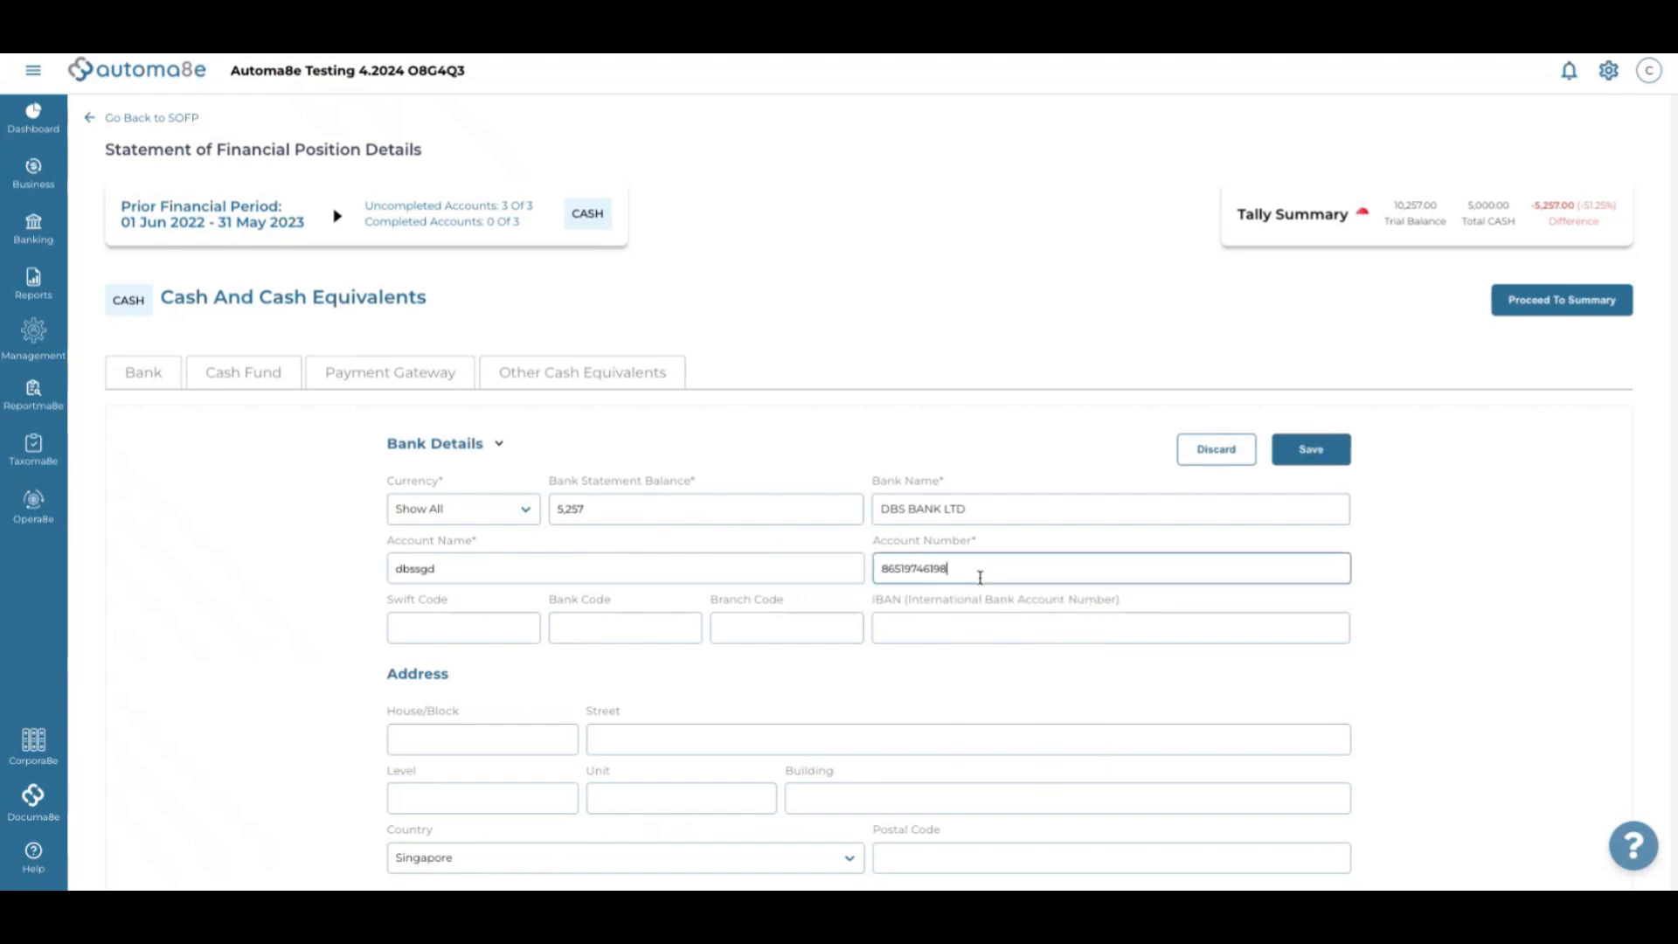
Save the DBS BANK LTD account and go to the cash summary
left_click(1311, 453)
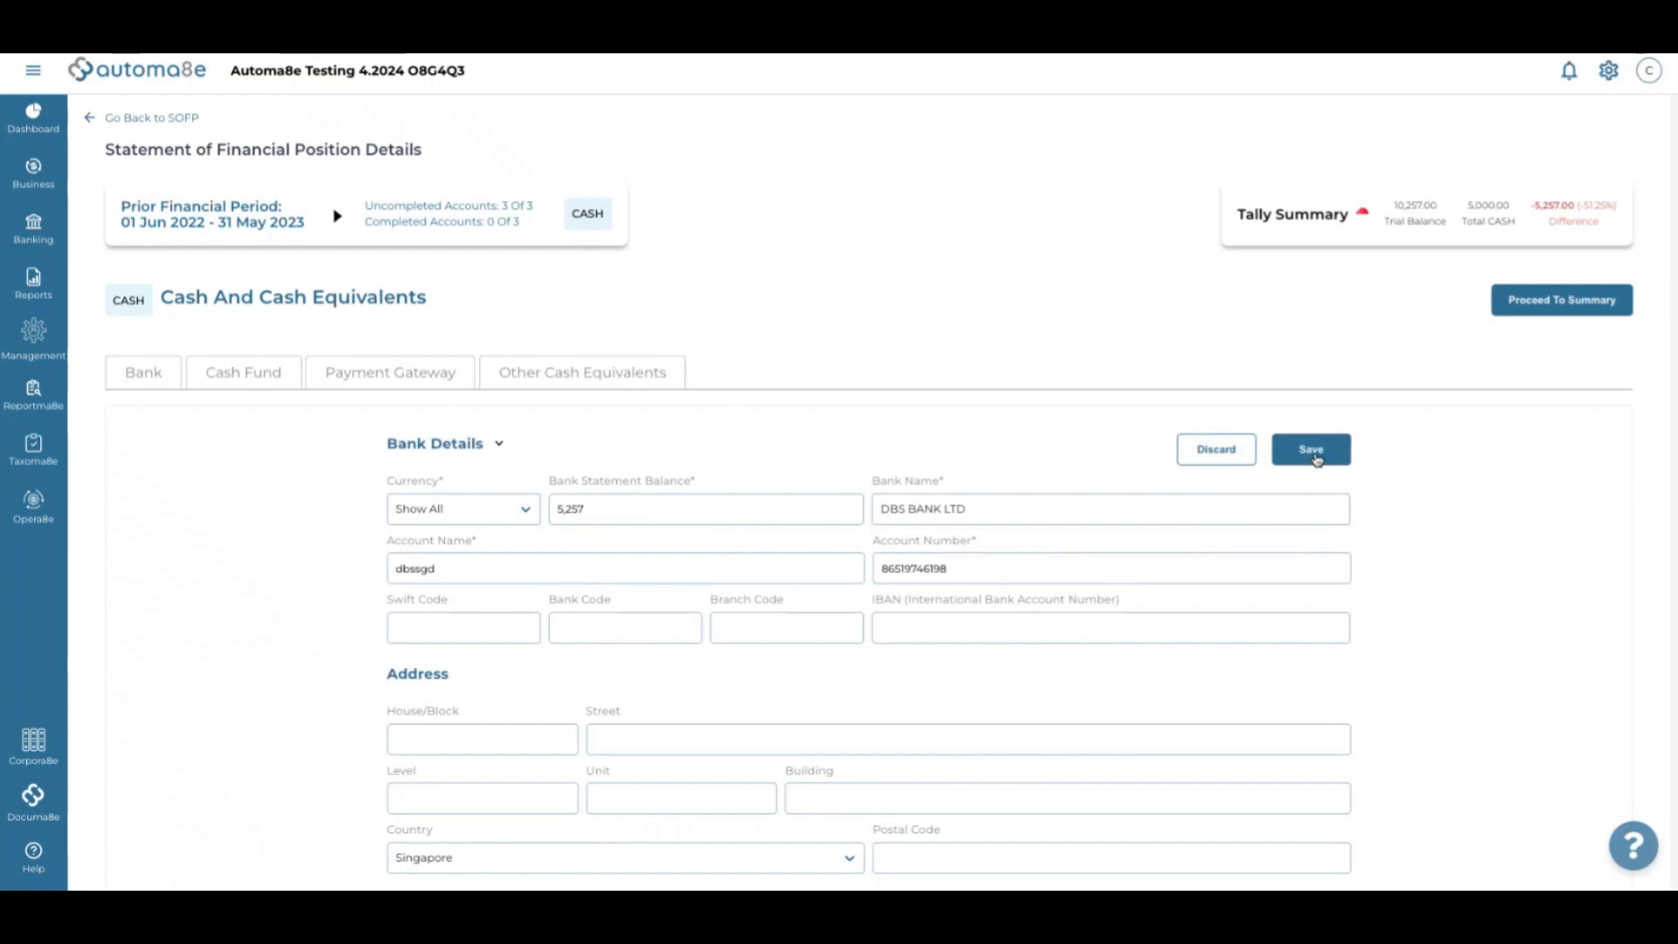
left_click(850, 564)
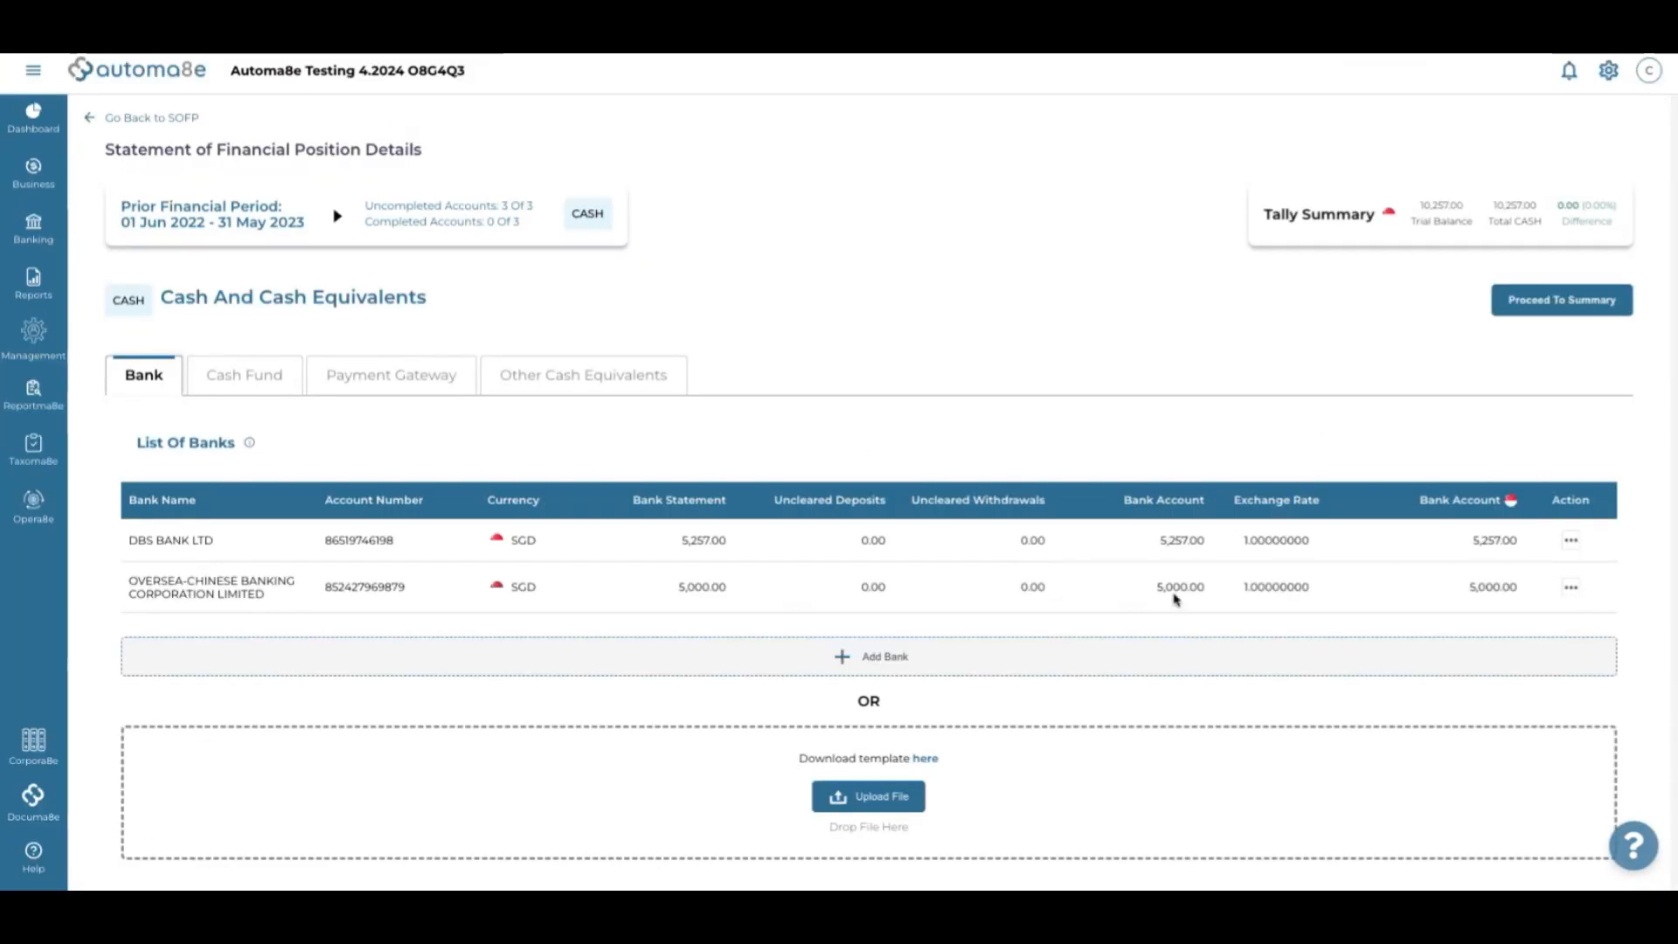
left_click(1534, 302)
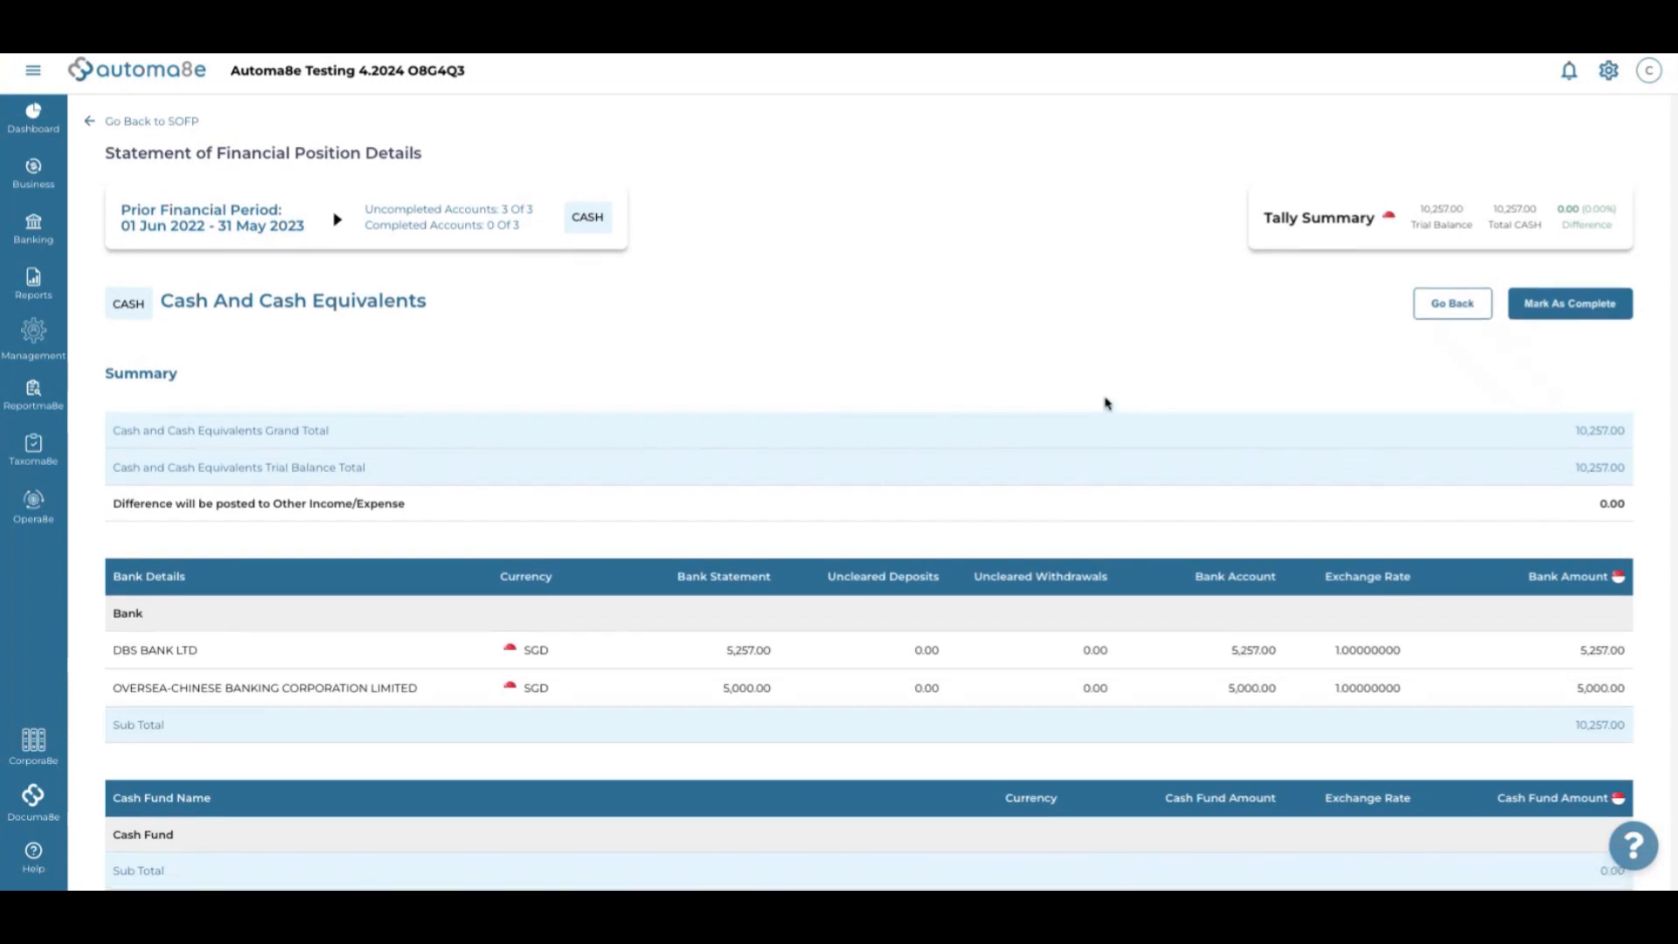
Mark Cash and Cash Equivalents complete, then open the prior-period Trade and Other Payables (TPAY) note
scroll(1107, 403, "down", 1)
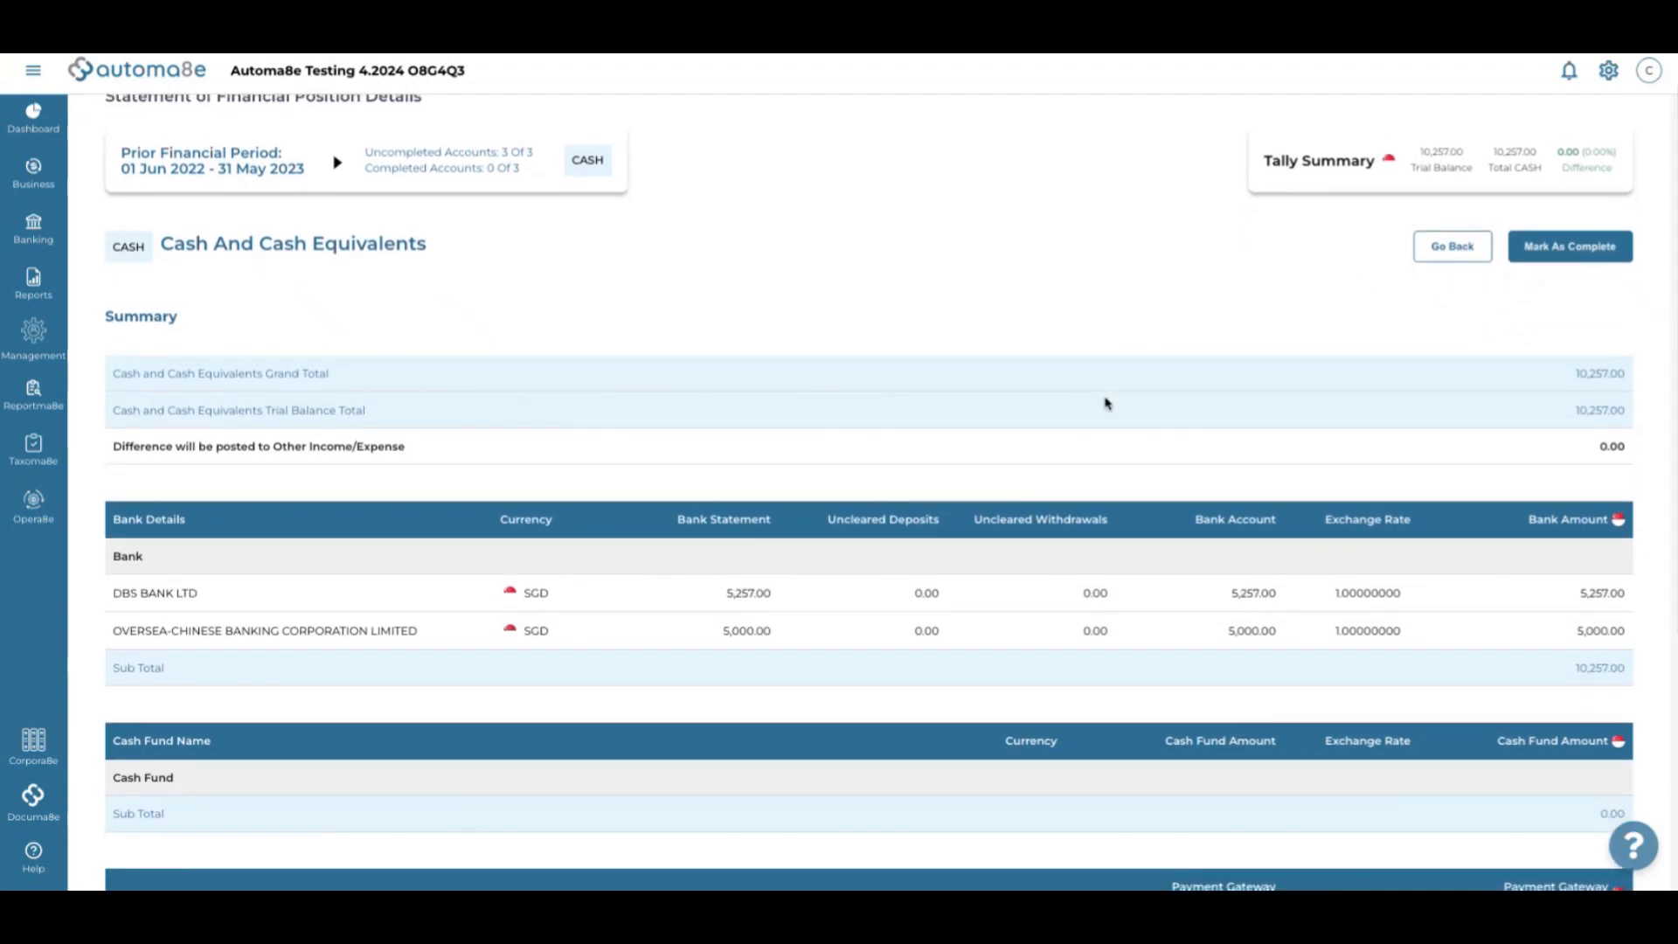
scroll(1106, 403, "down", 4)
scroll(1105, 397, "up", 5)
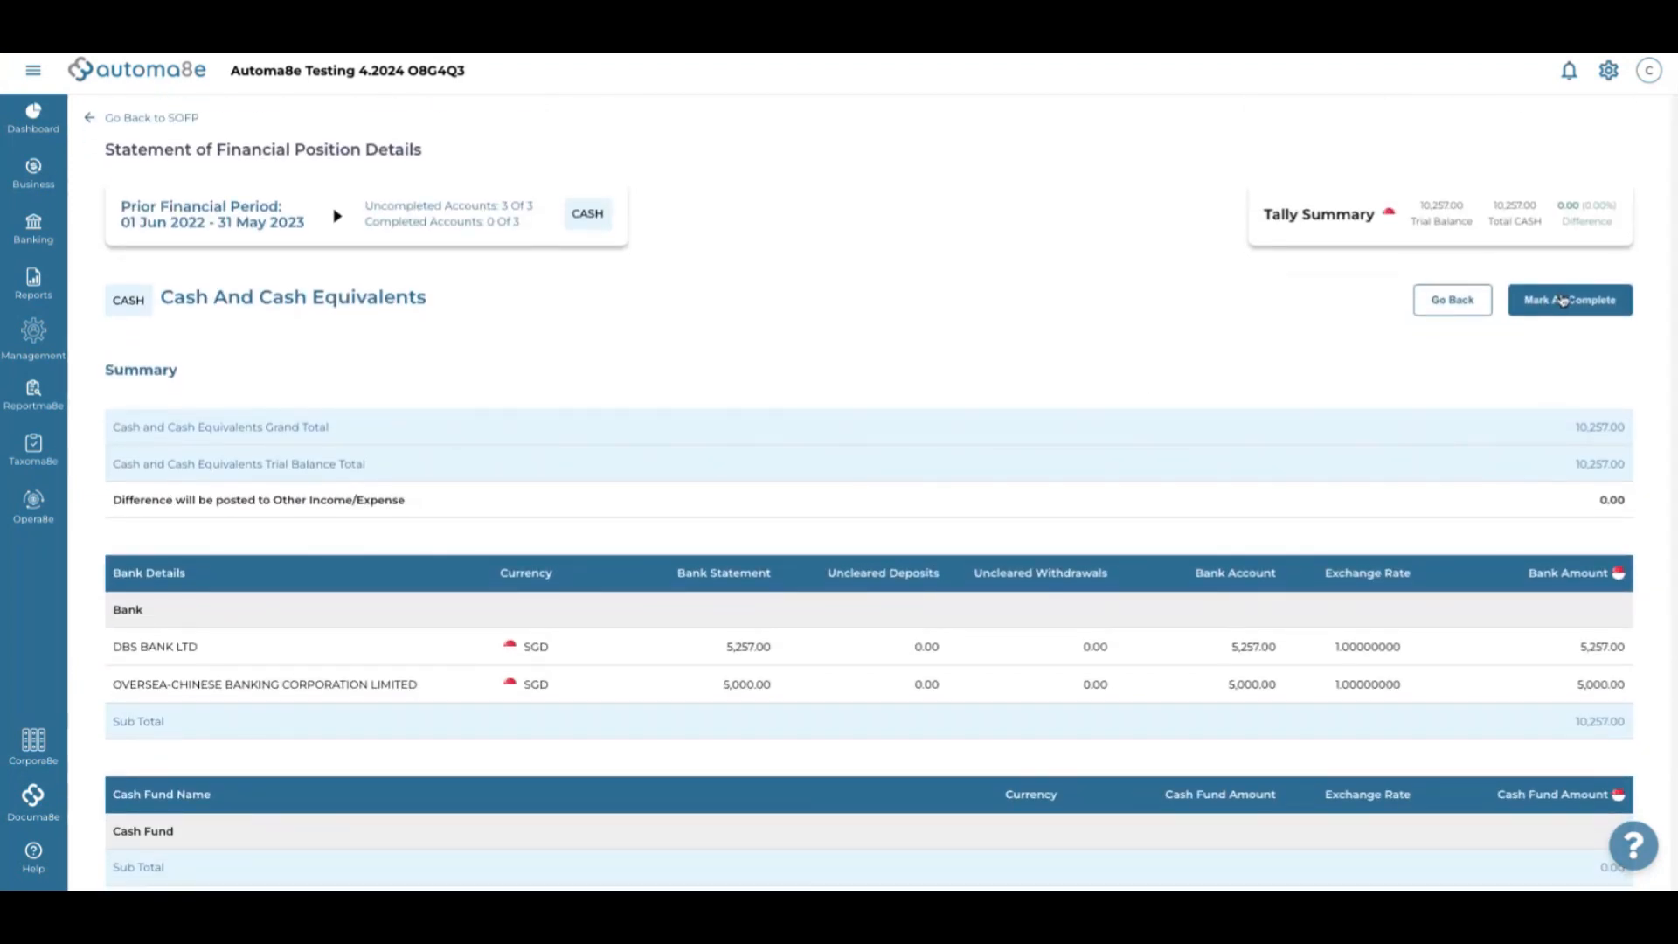
left_click(1561, 299)
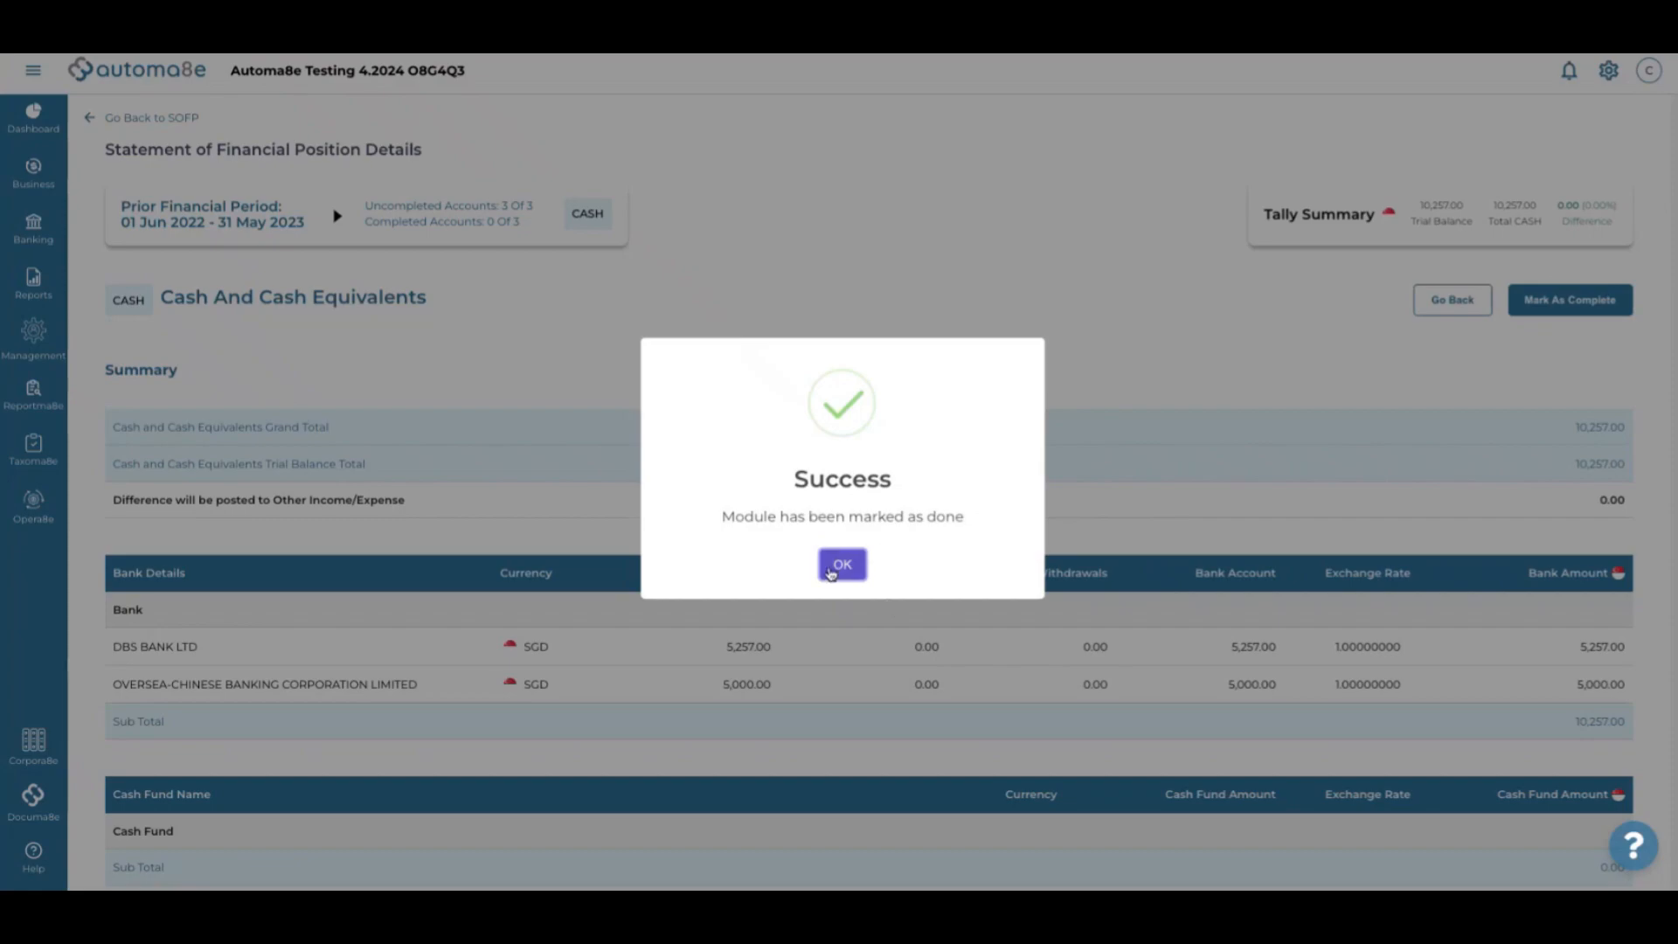
left_click(844, 558)
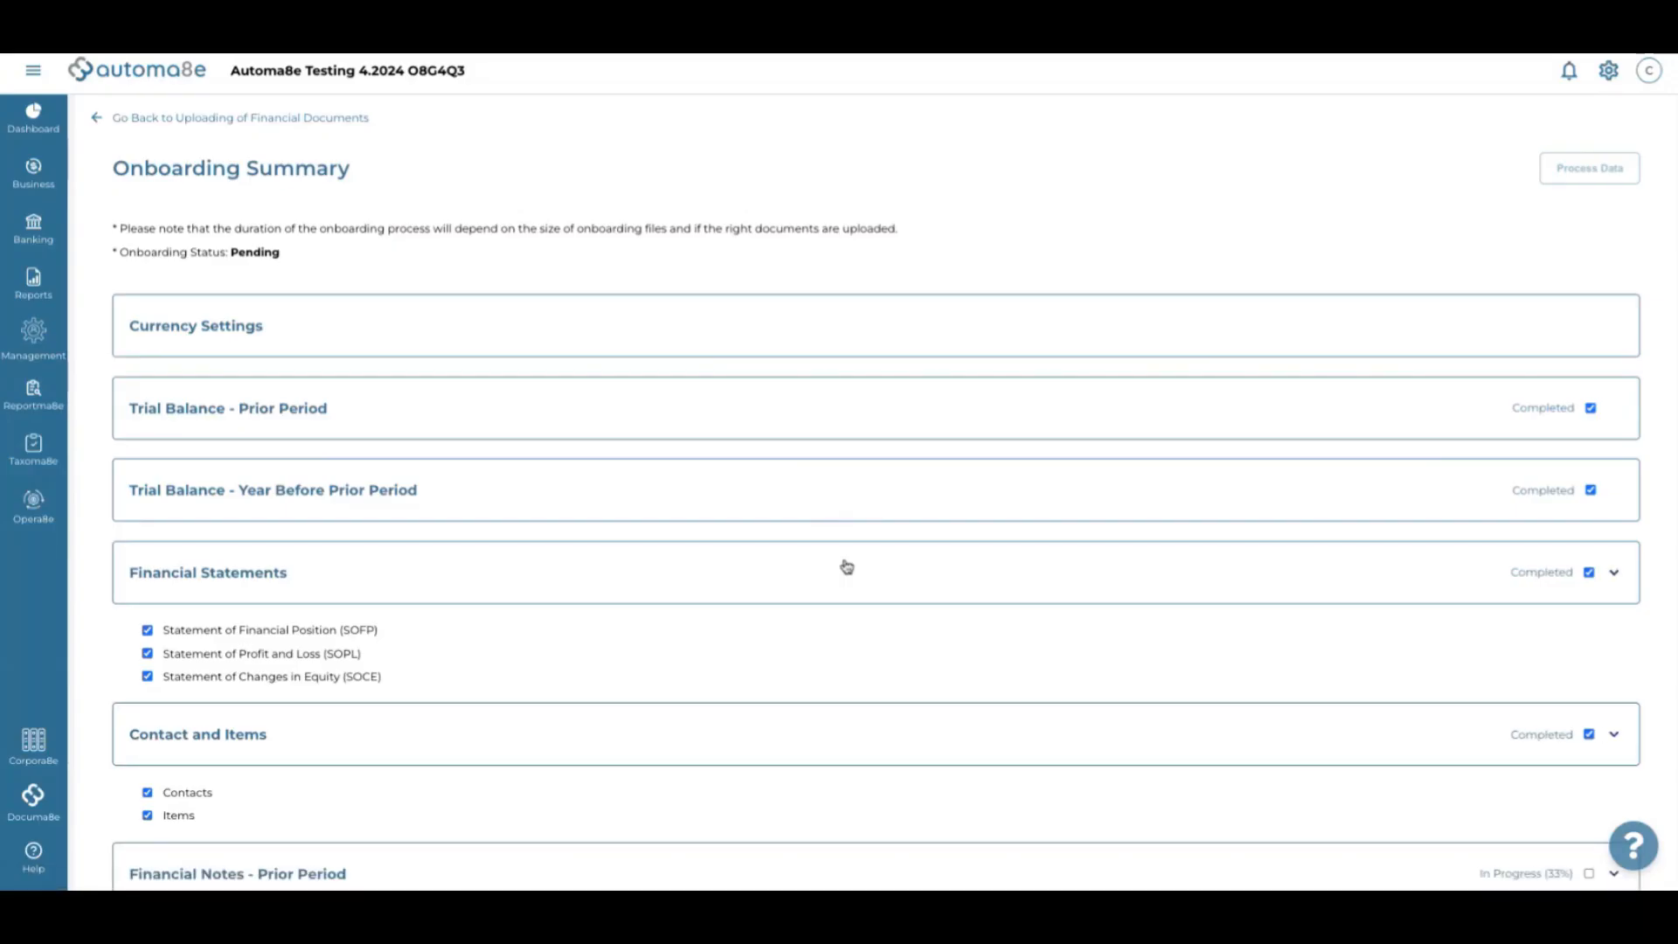
scroll(846, 566, "down", 2)
left_click(305, 808)
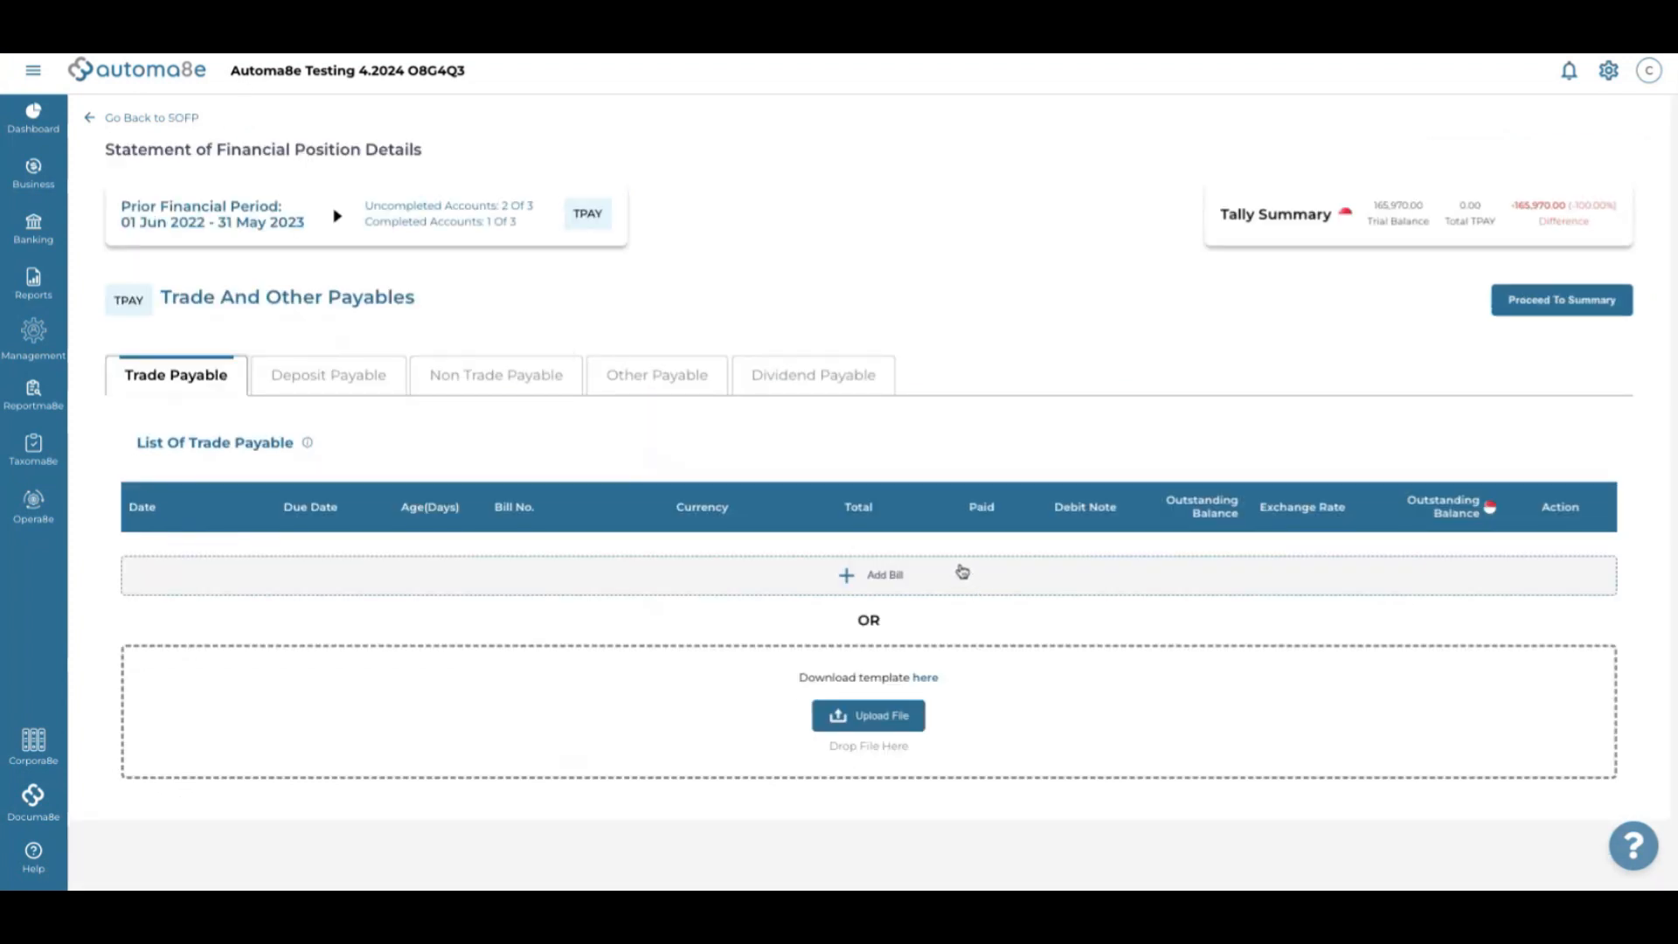
Add a new dividend payable row for Kelly Pte. Ltd
left_click(839, 384)
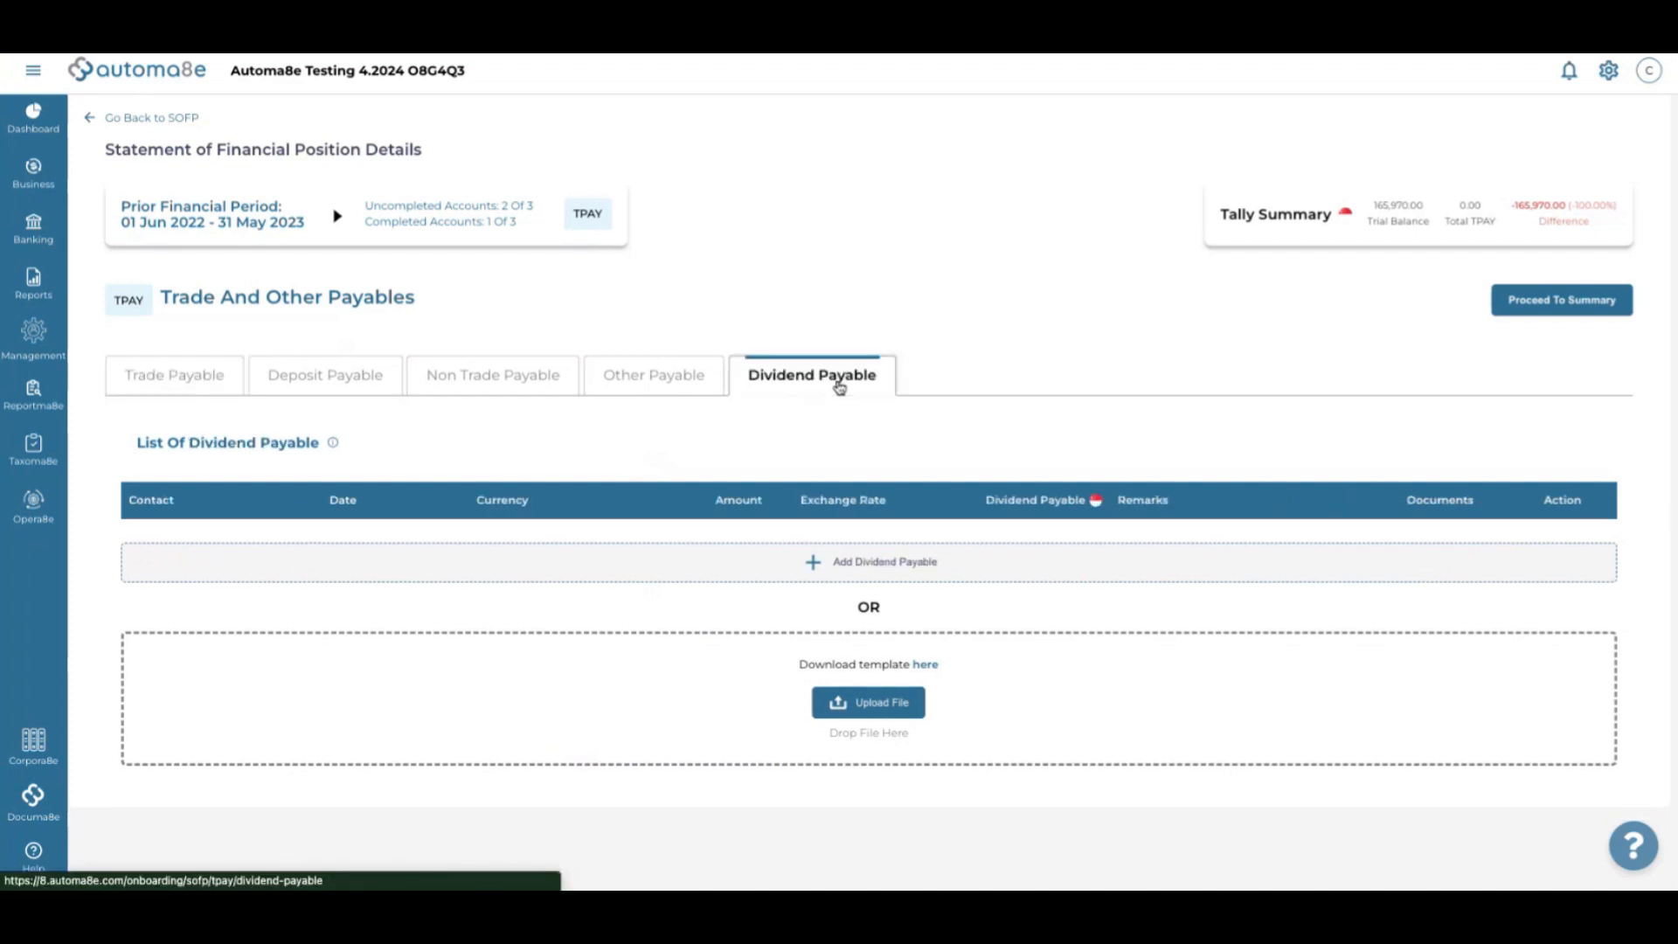
left_click(817, 559)
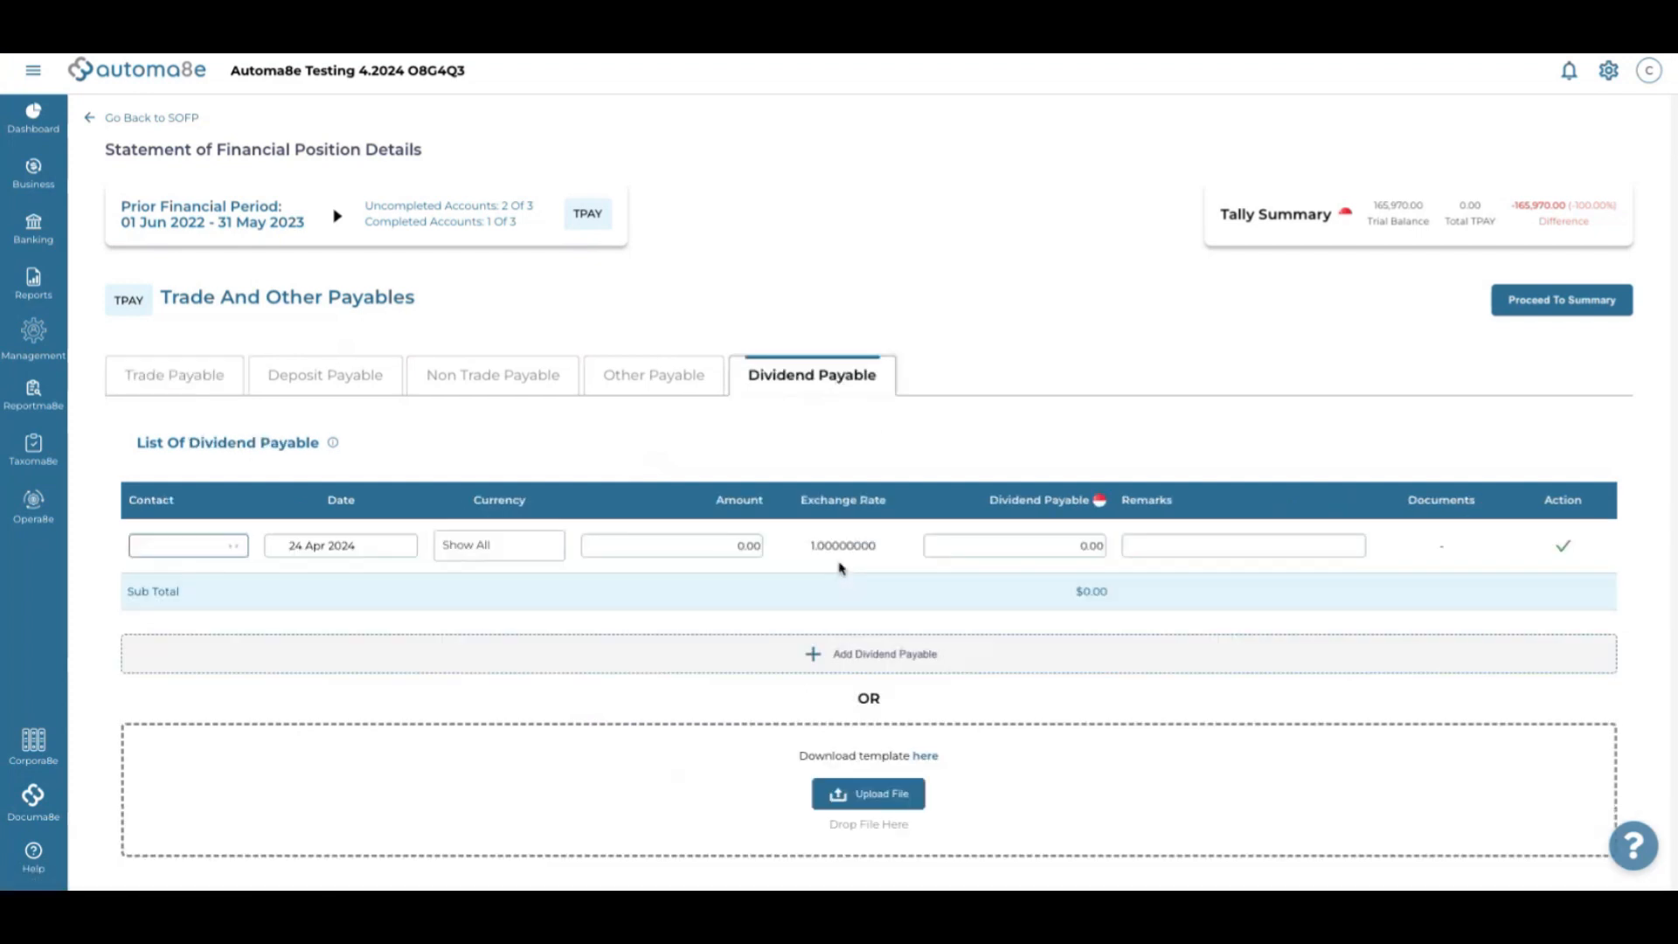
left_click(300, 557)
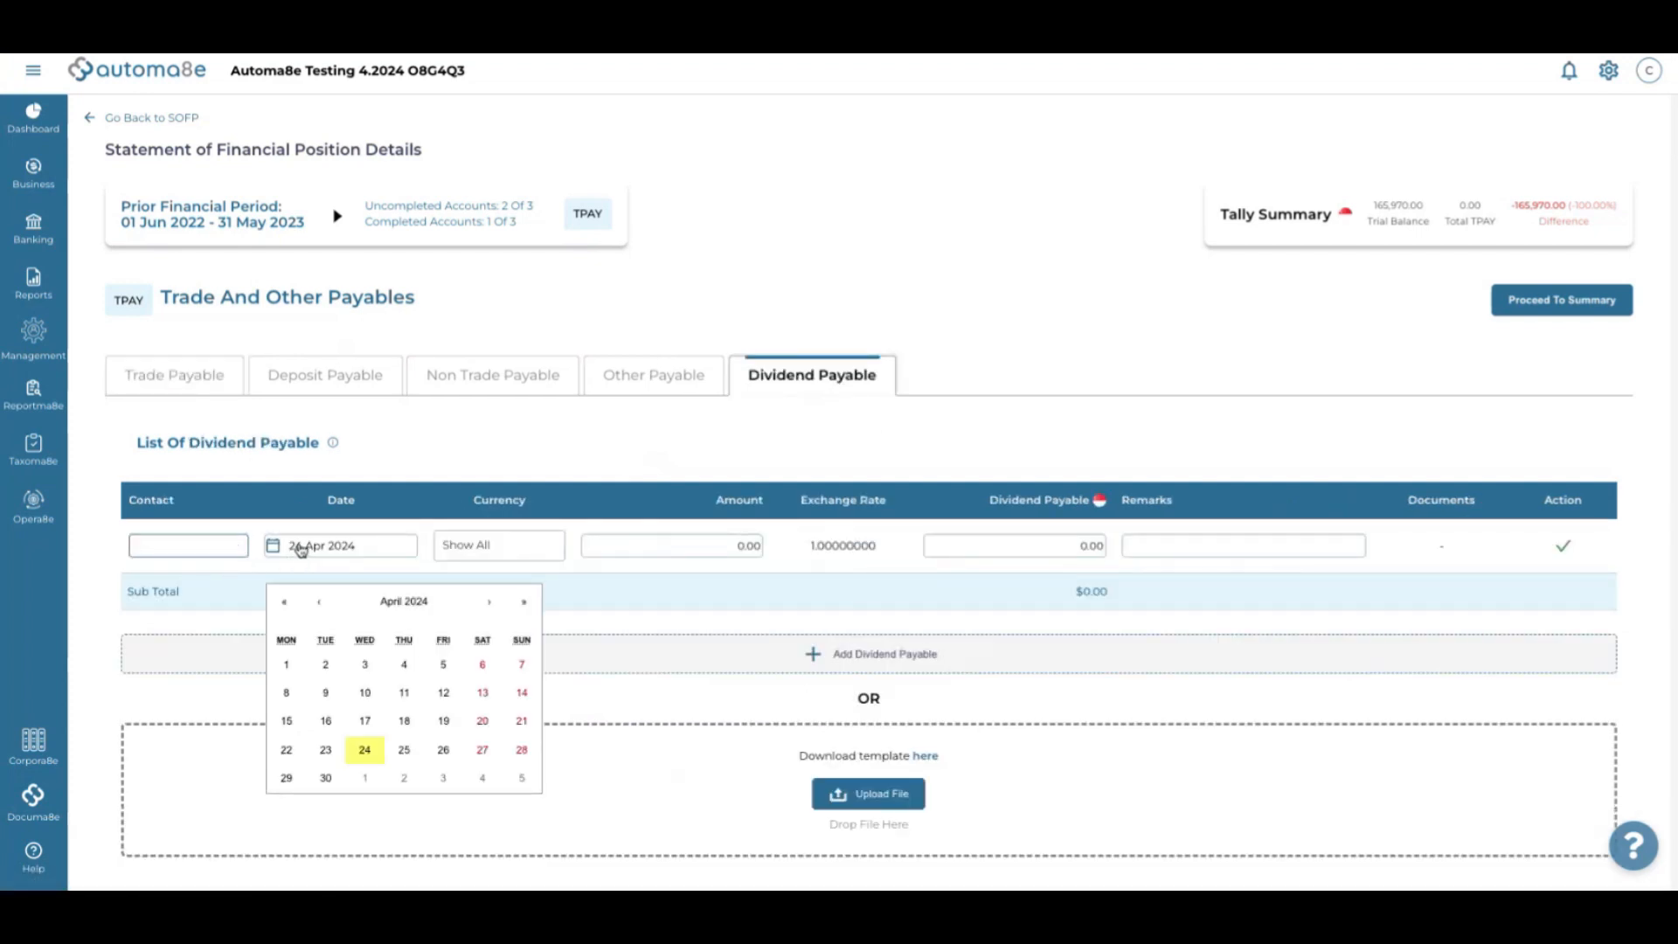
left_click(299, 548)
left_click(198, 547)
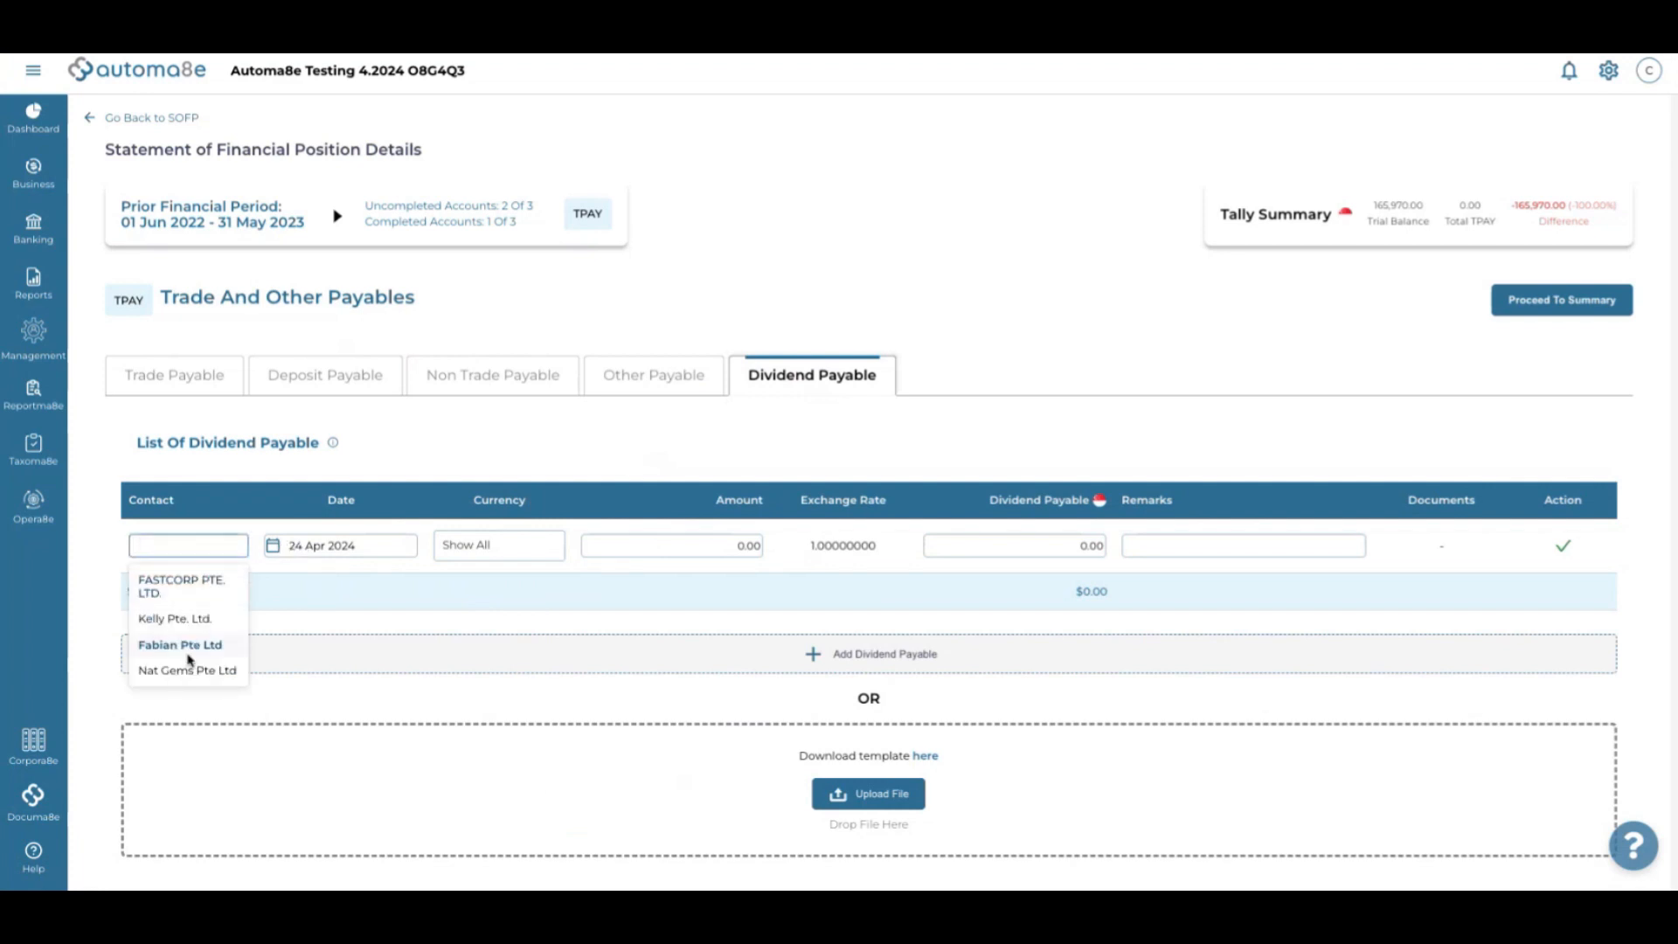
left_click(194, 619)
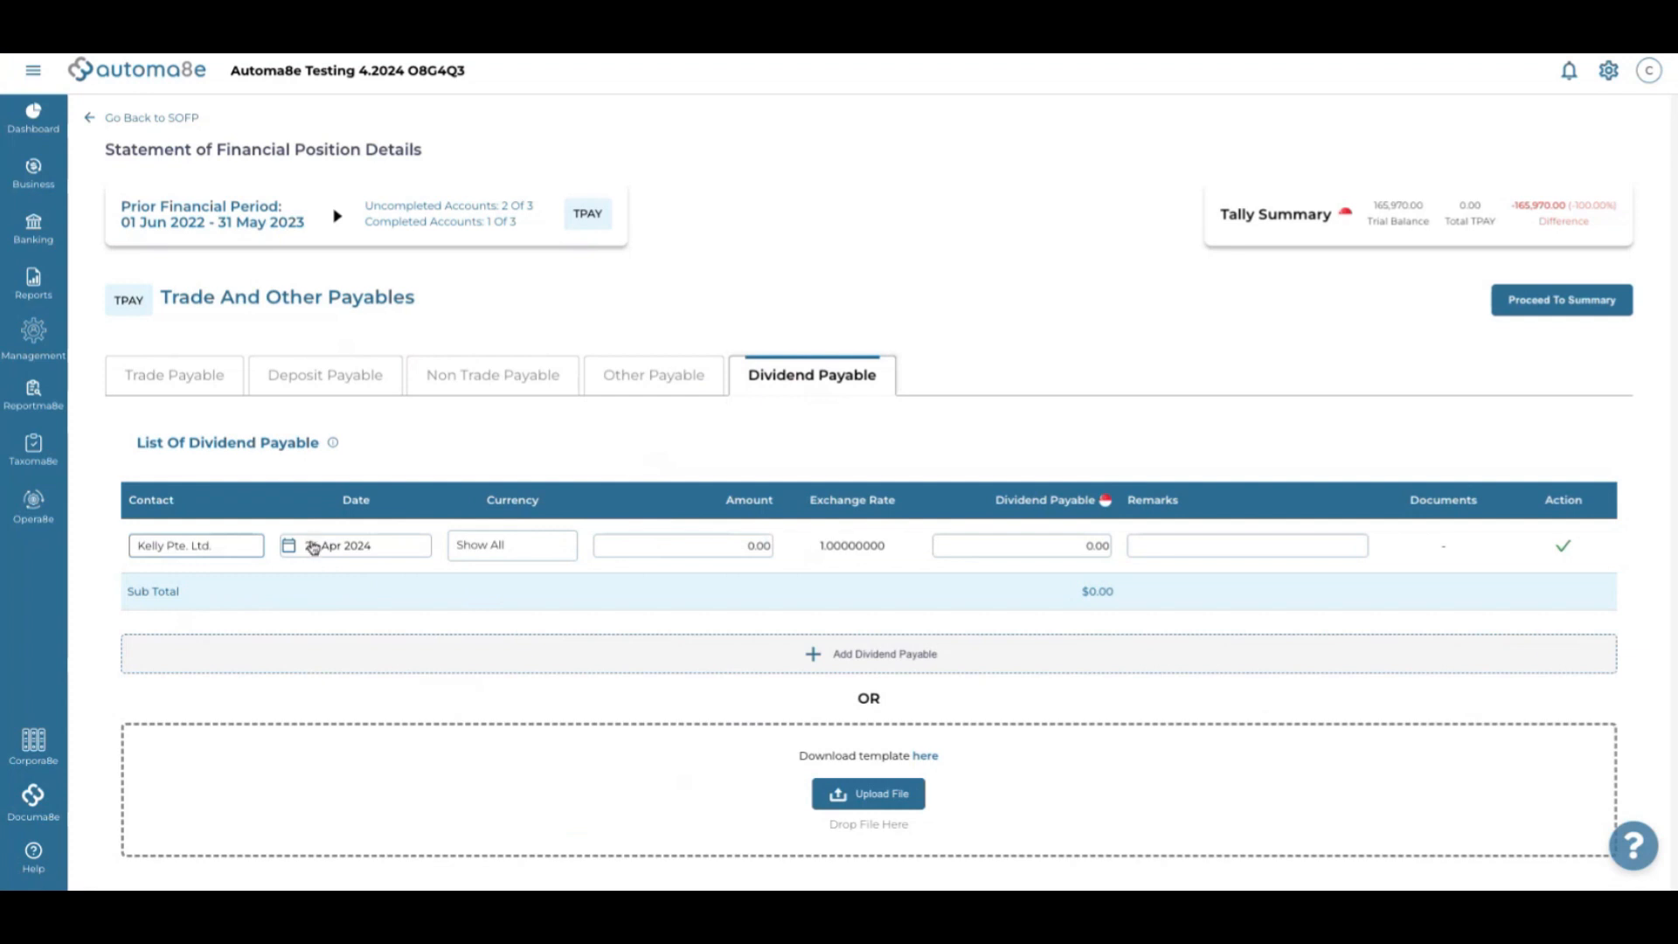
Date the dividend 31 May 2023 with an amount of 164,134.00 and save the row
left_click(313, 548)
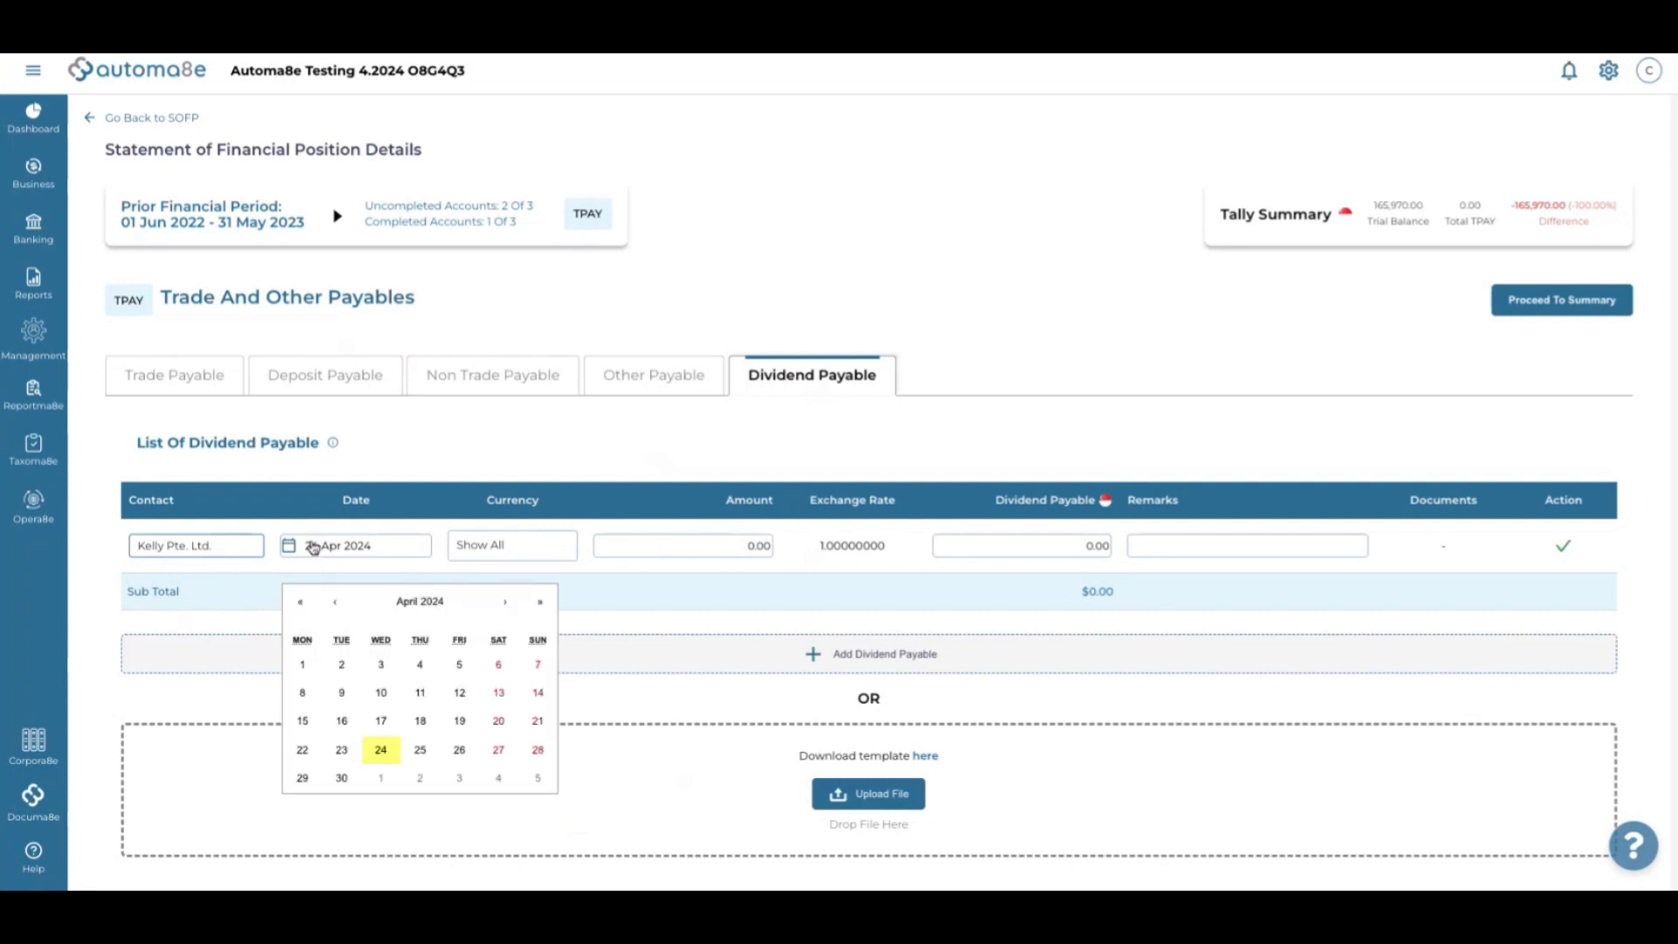
left_click(303, 605)
left_click(501, 612)
left_click(501, 611)
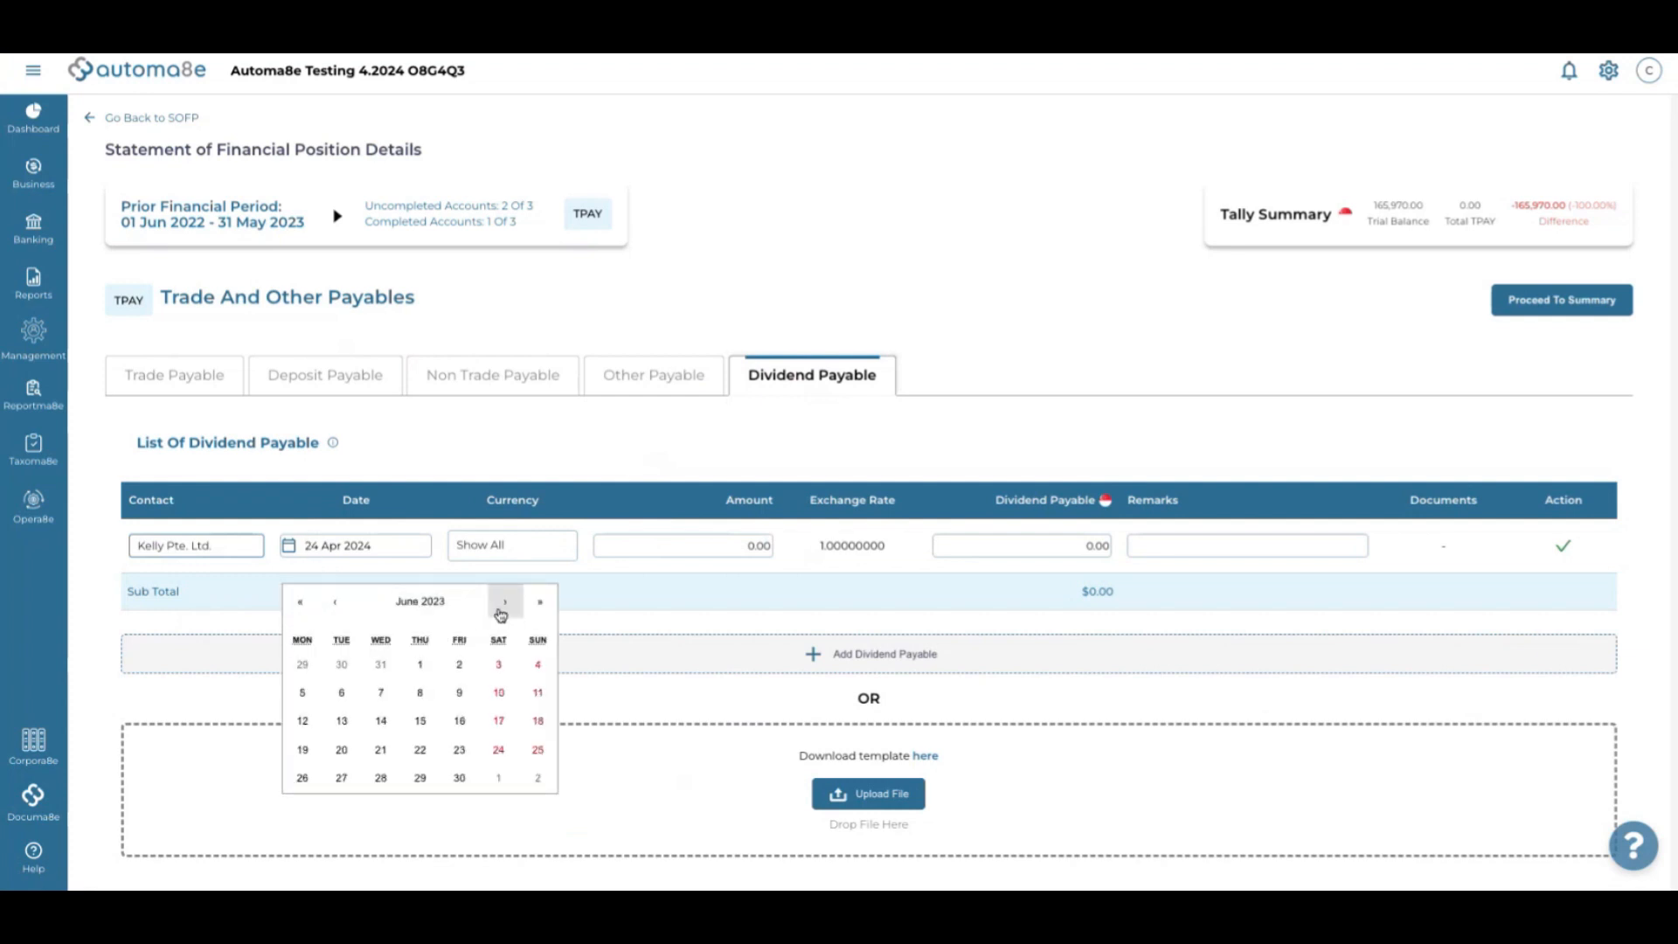
left_click(334, 602)
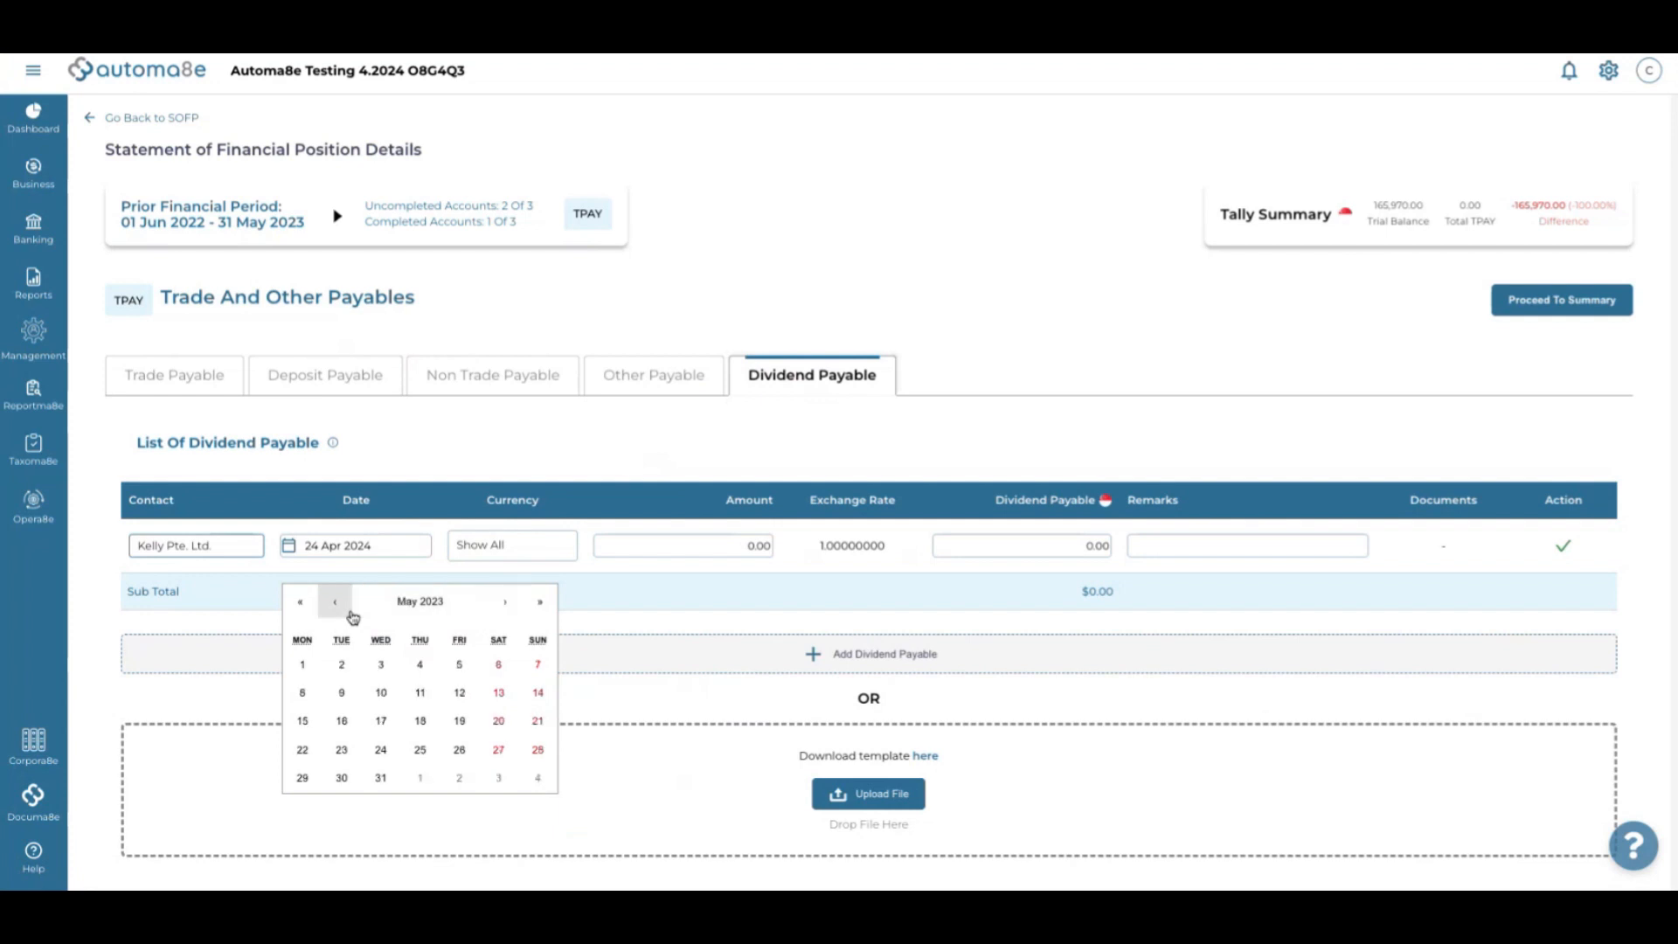
left_click(376, 780)
left_click(638, 539)
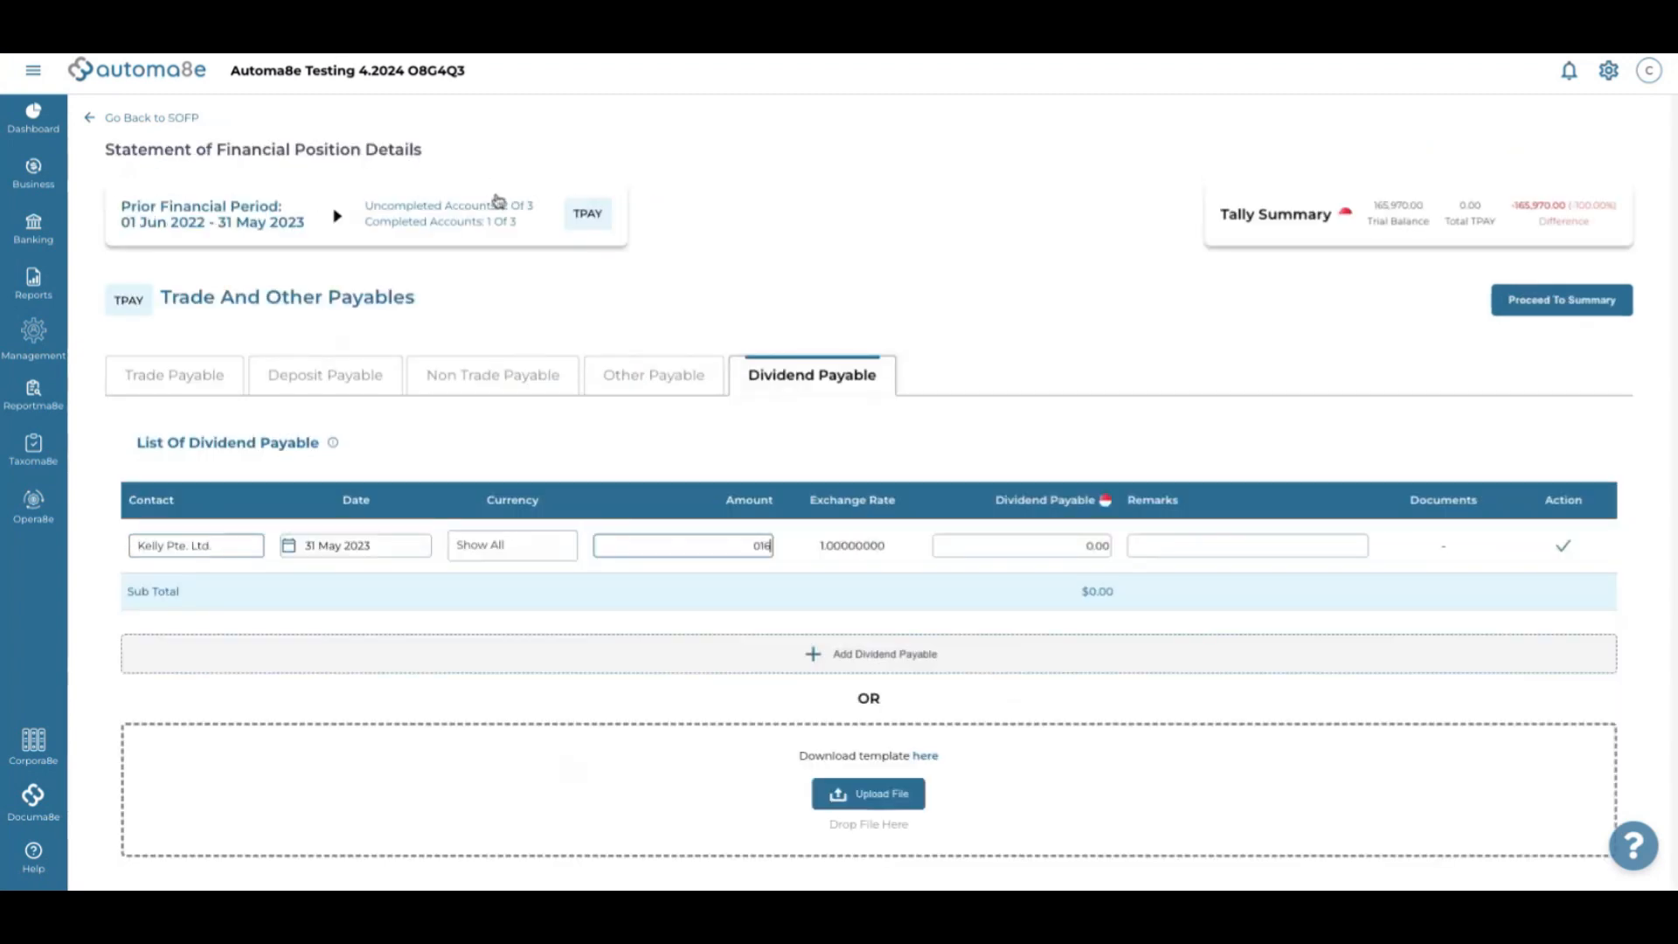
type("164134")
left_click(1007, 371)
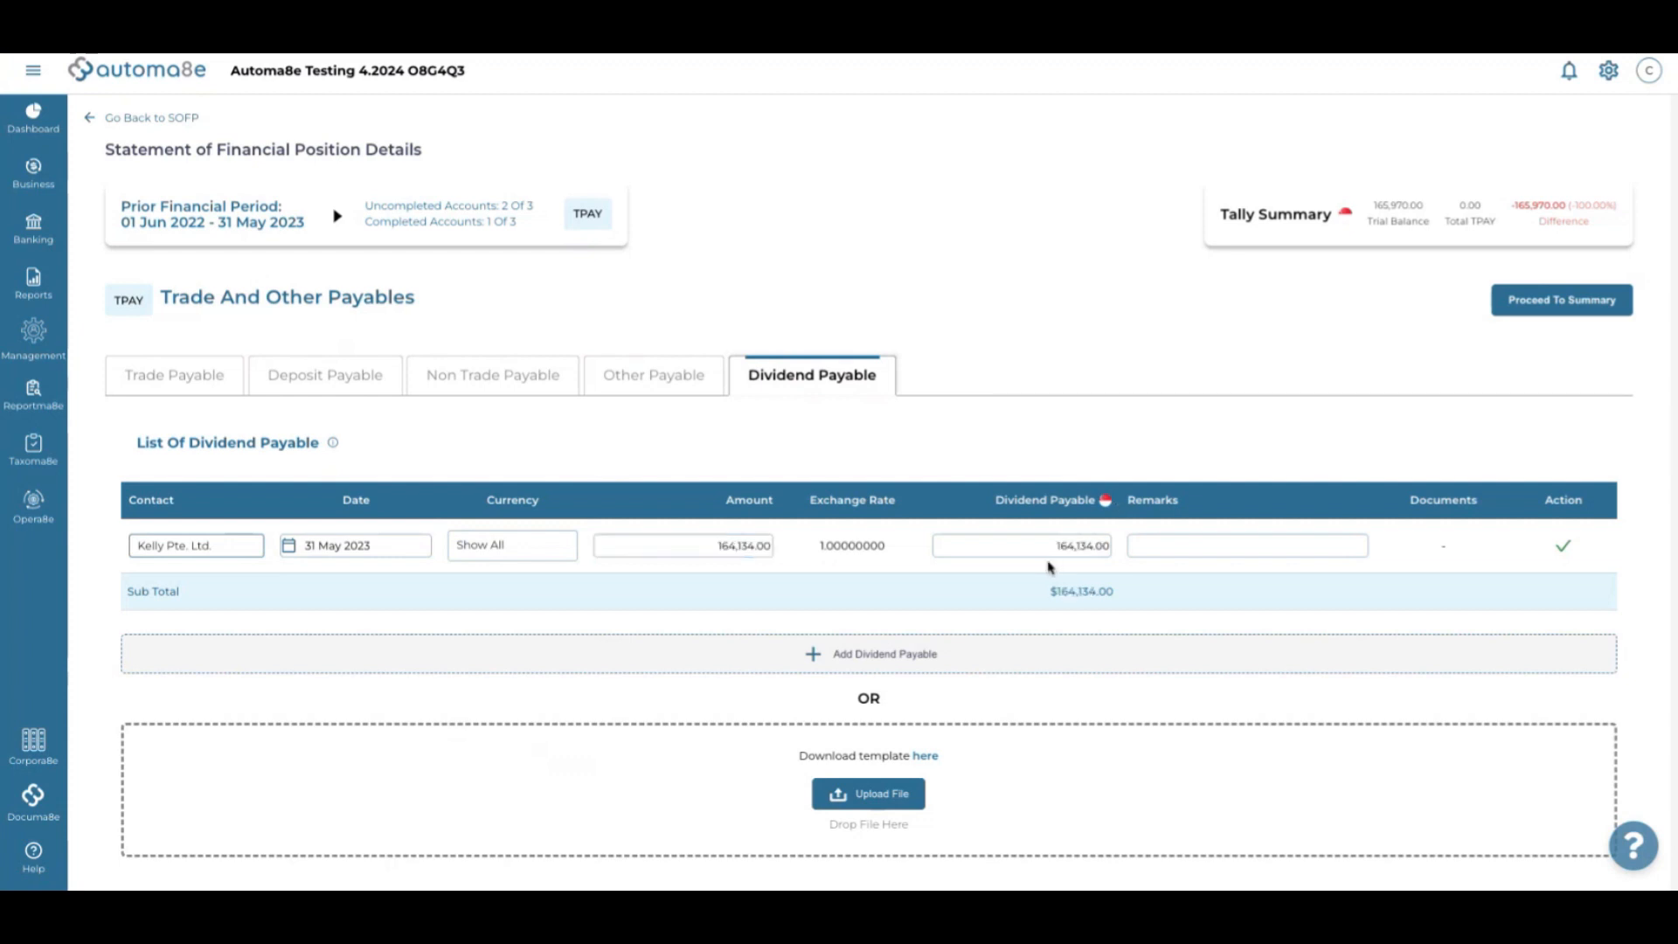
left_click(1561, 549)
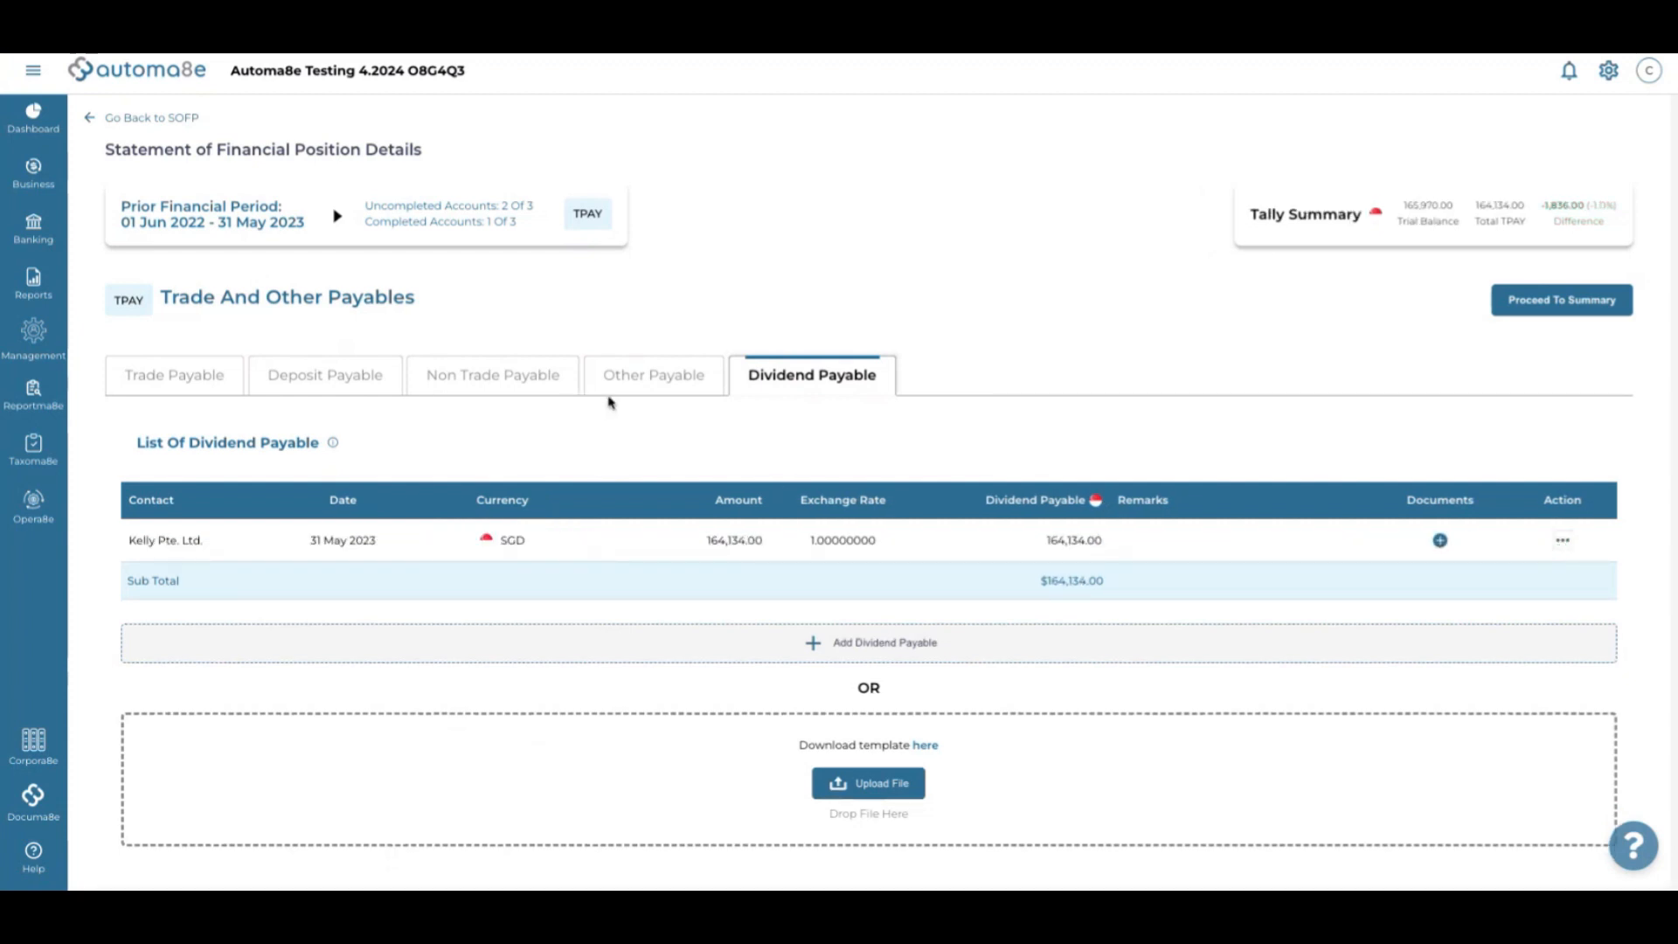
Compare the Other Payable list with the trial balance, then bring up the empty Trade Payable list
left_click(666, 382)
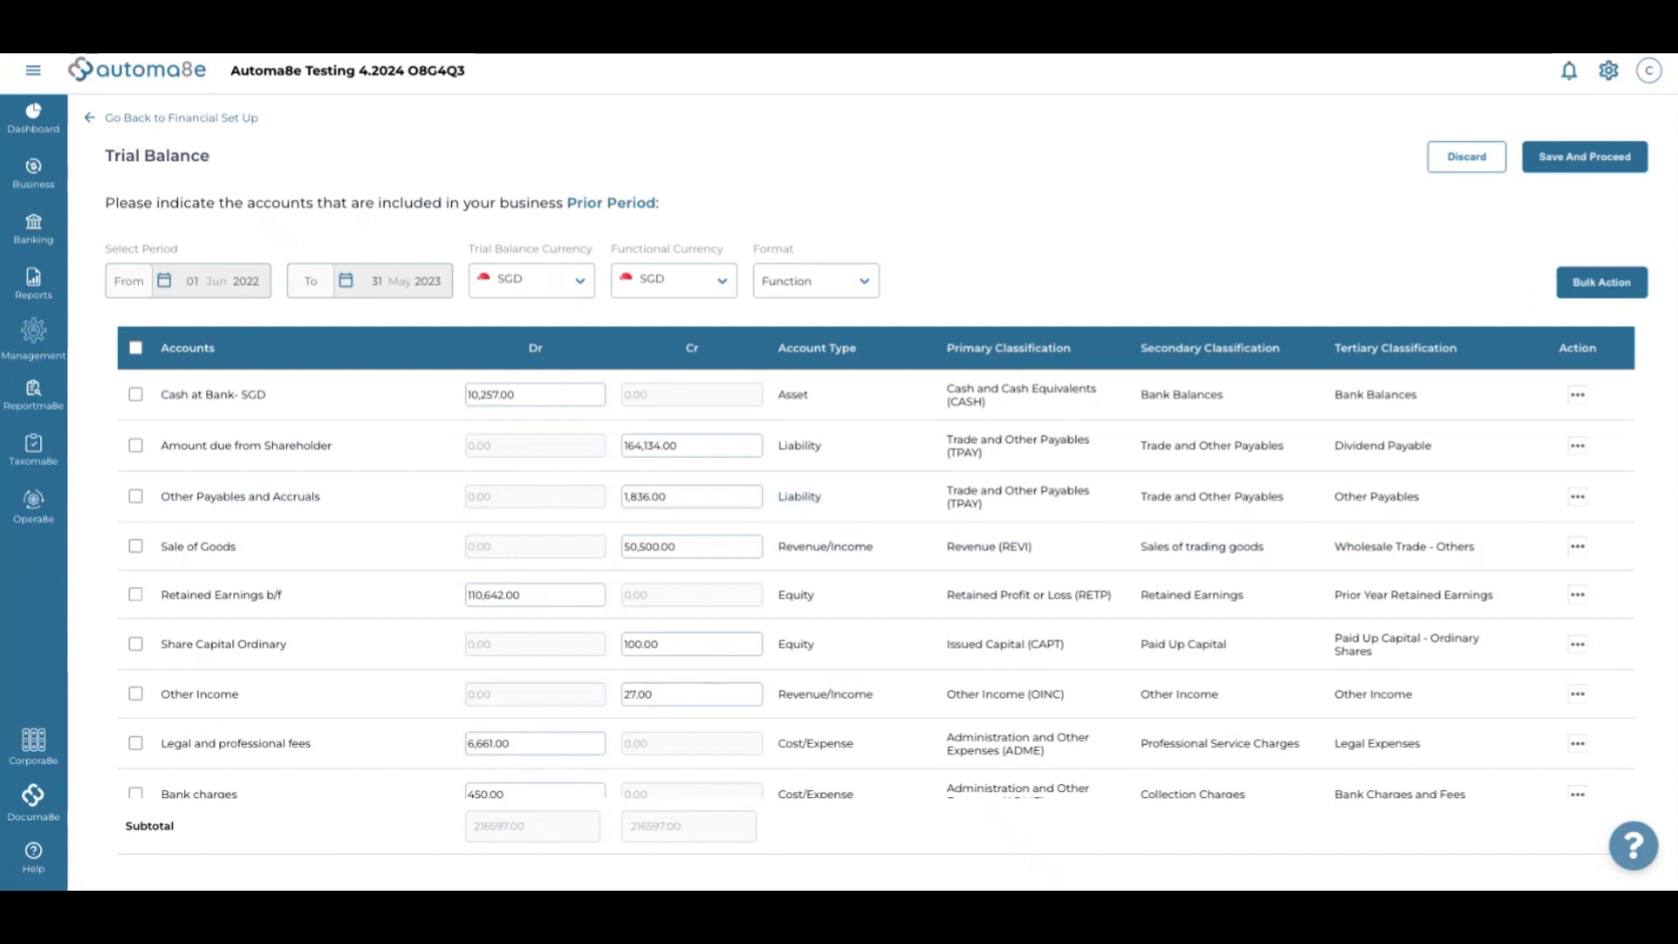
left_click(96, 27)
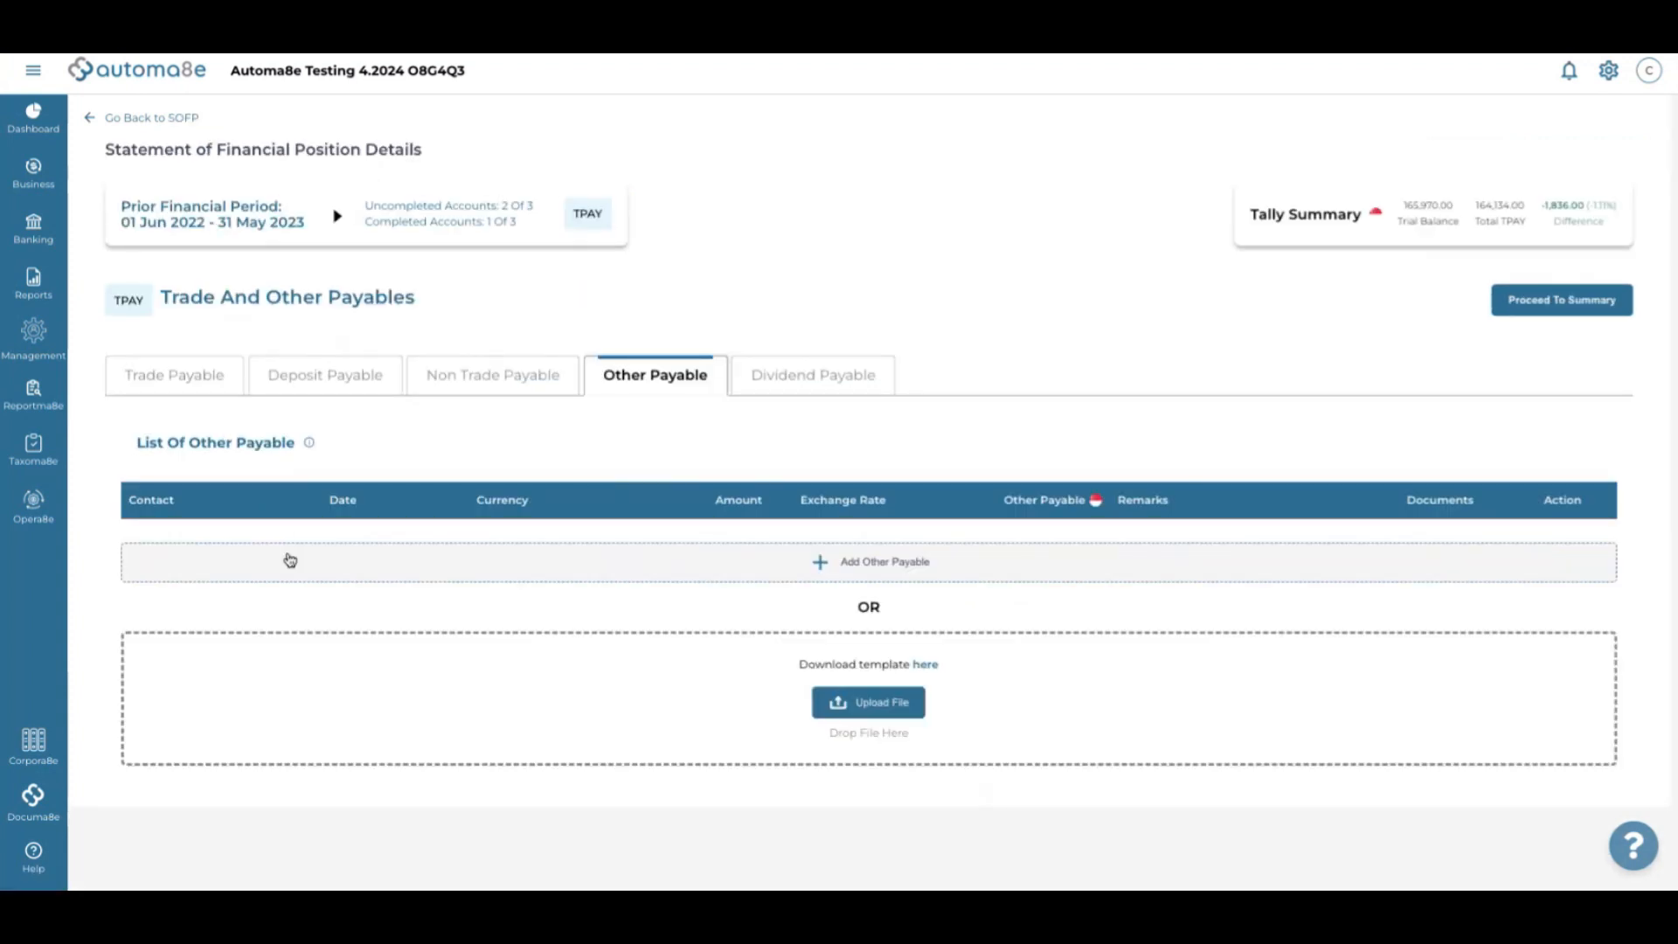
left_click(175, 374)
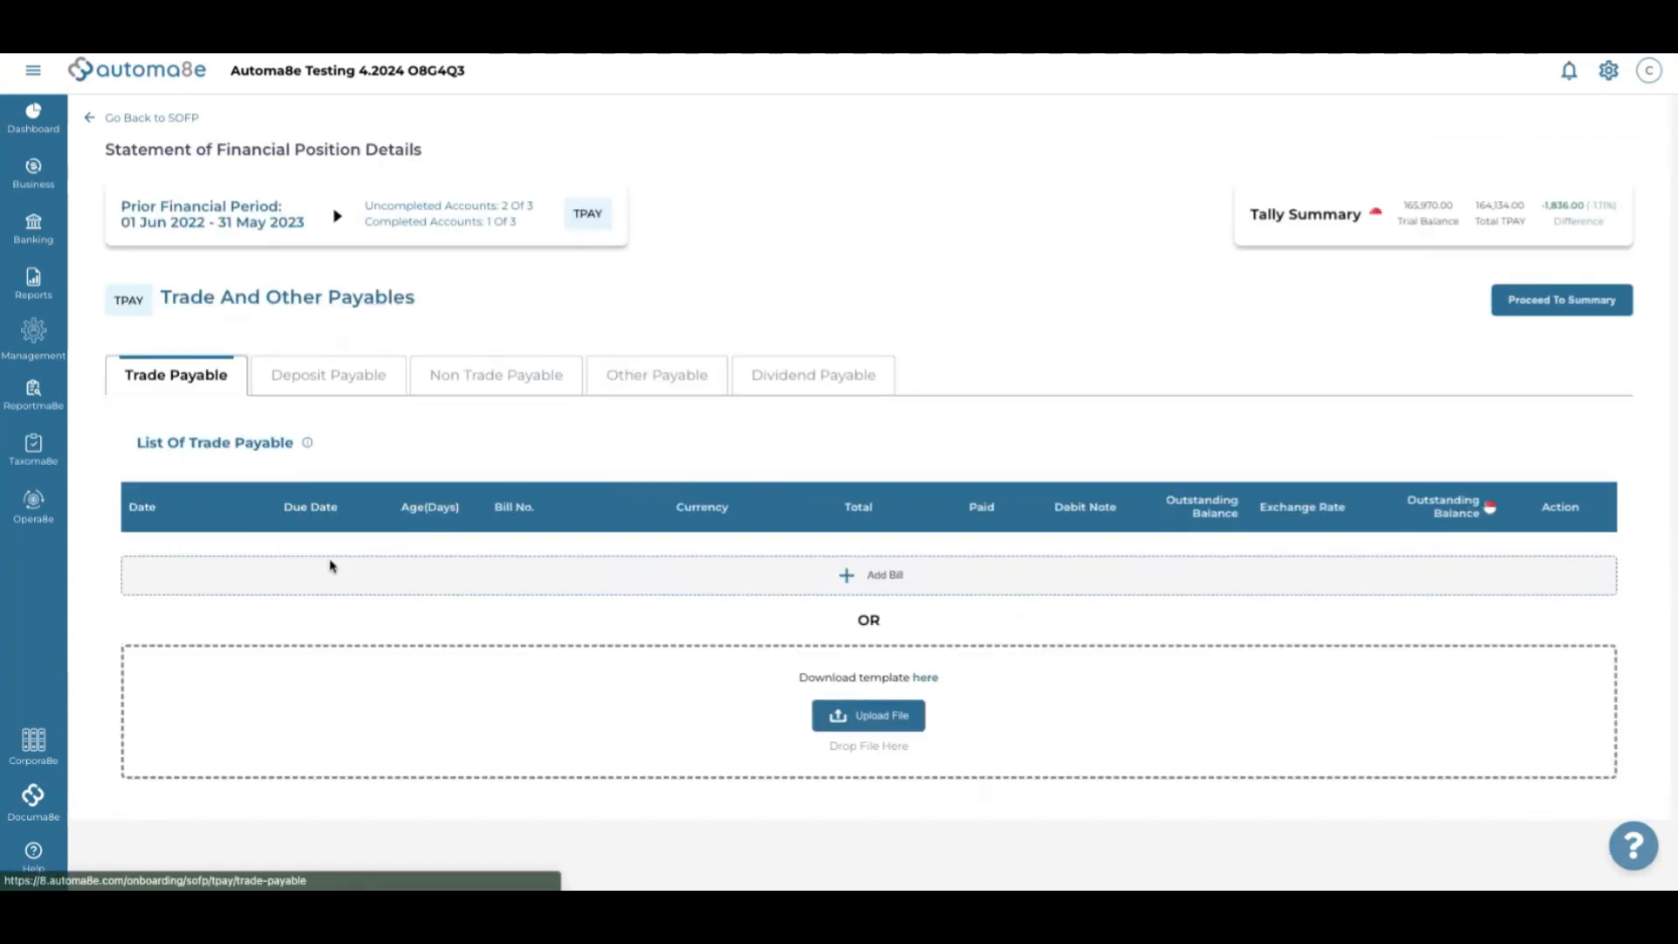
Start a new trade payable bill for supplier FASTCORP PTE. LTD
left_click(339, 565)
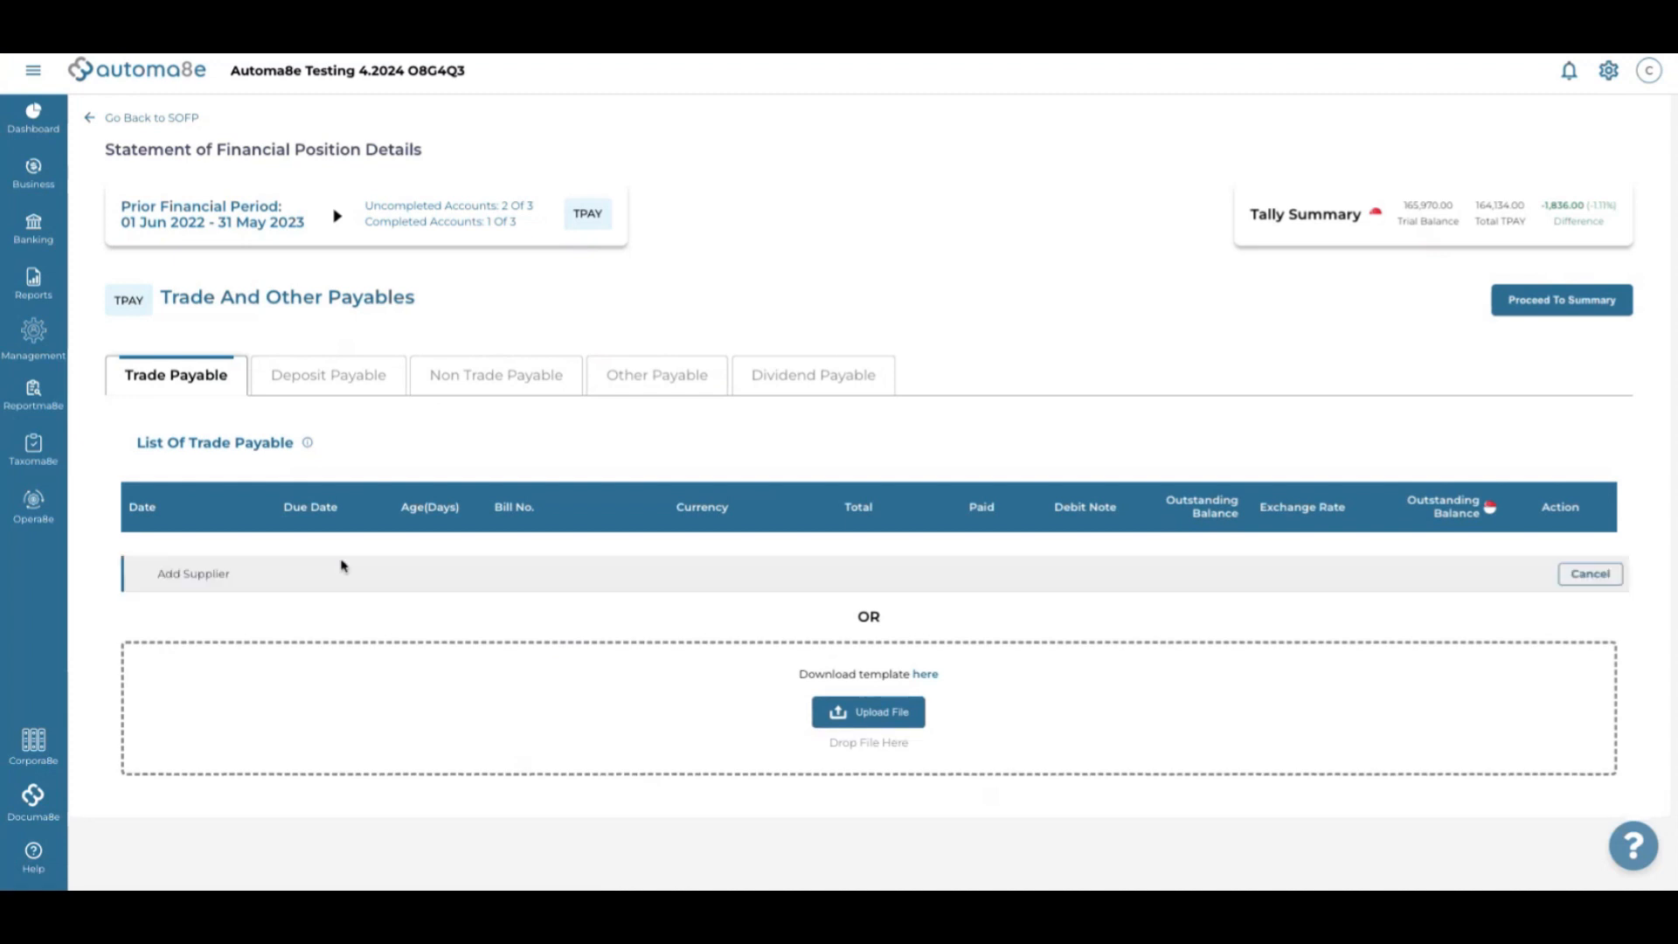
left_click(176, 572)
left_click(217, 616)
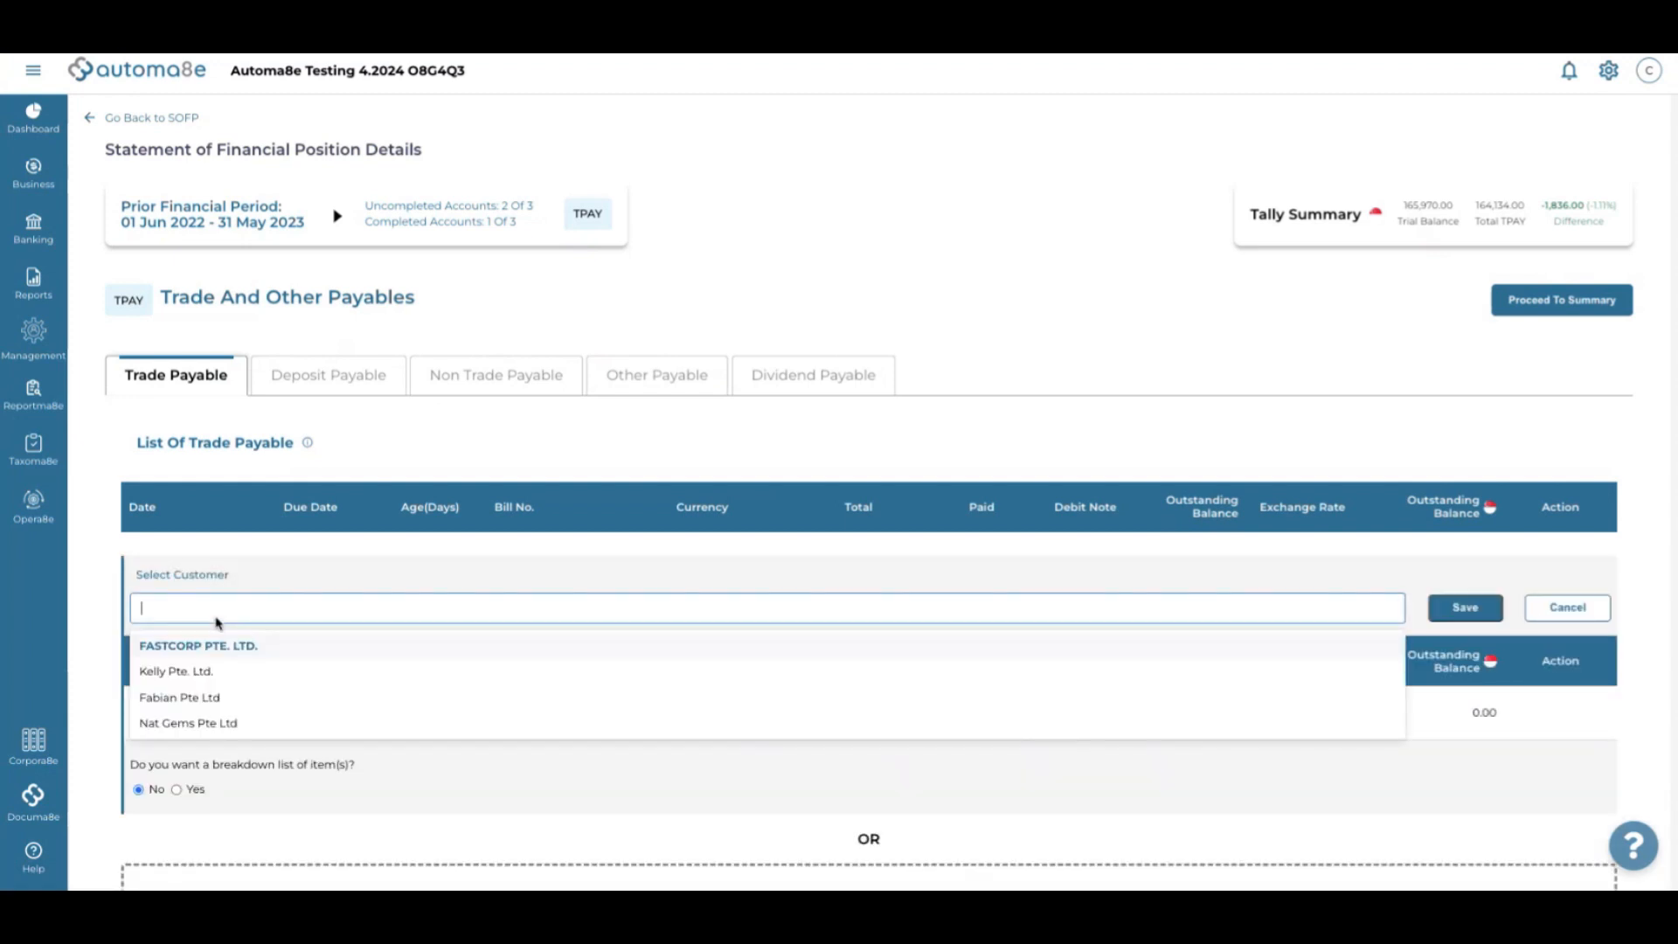
left_click(206, 644)
scroll(355, 649, "down", 1)
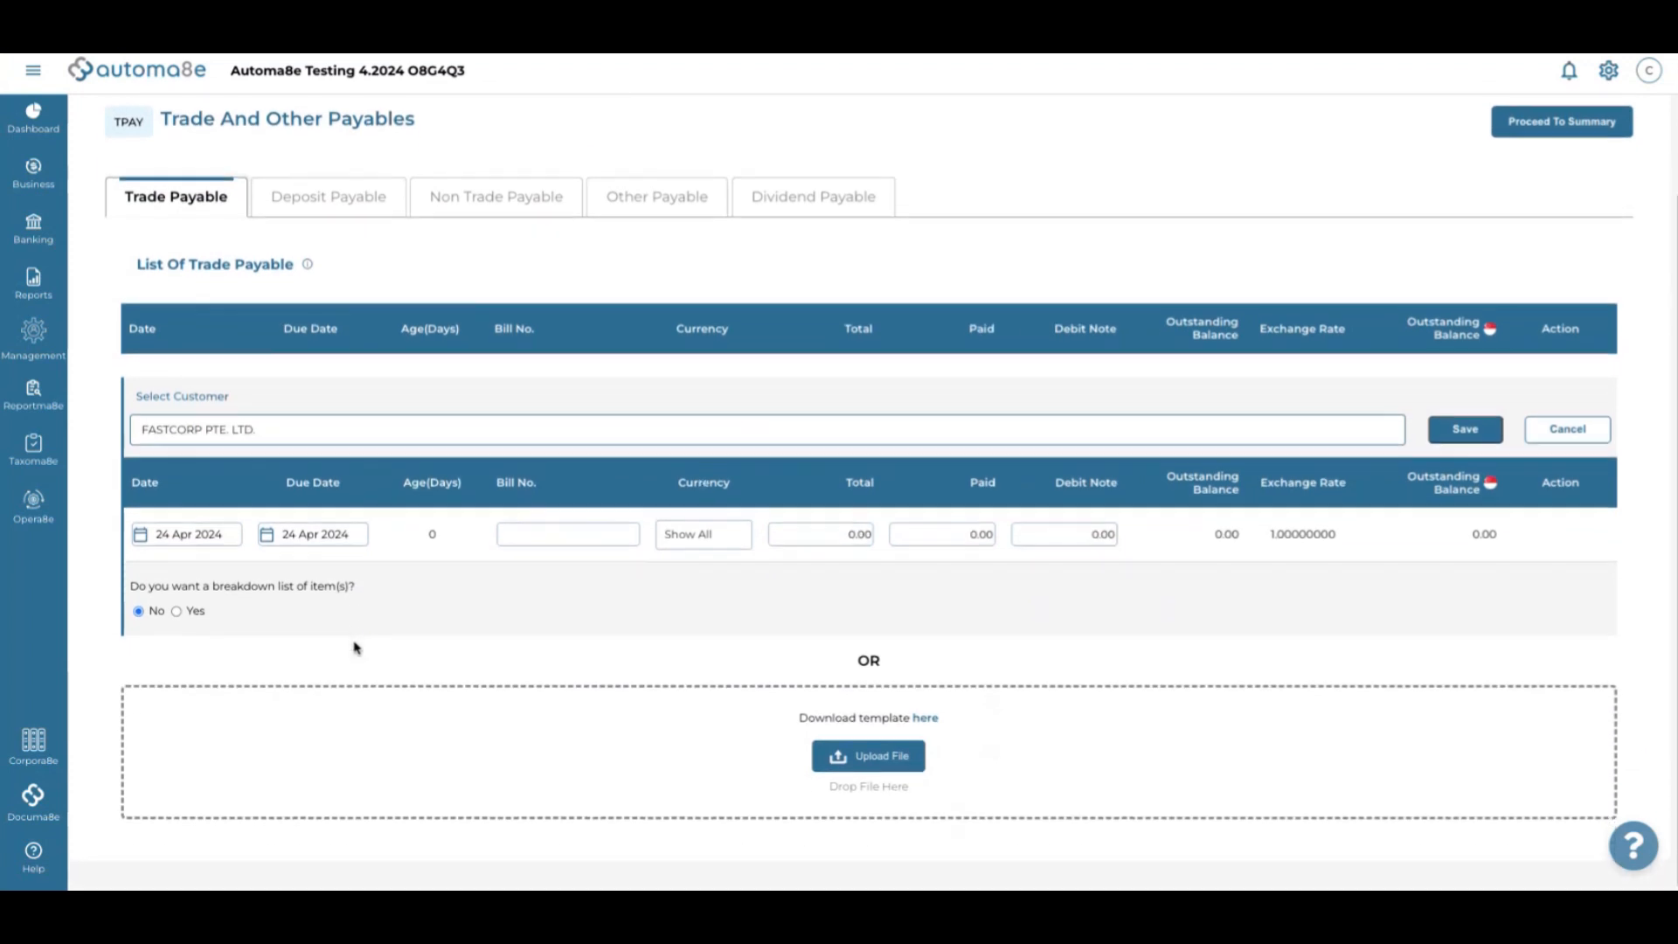
Set the bill date to 01 May 2023 and the due date to 31 May 2023
left_click(166, 538)
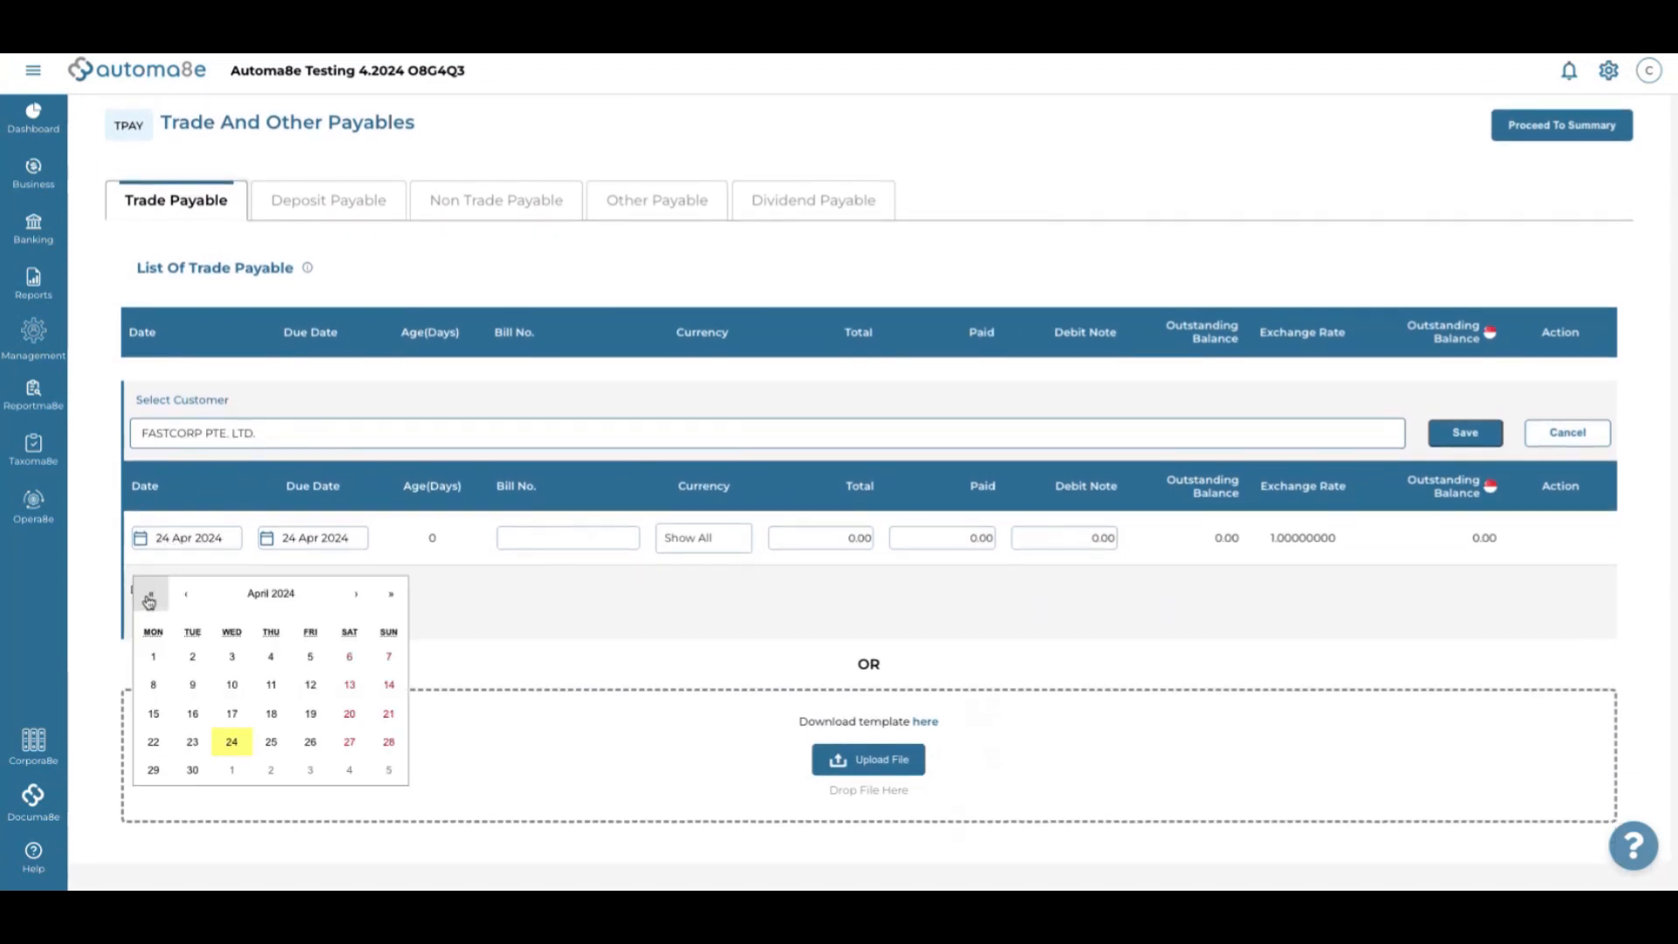
left_click(152, 594)
left_click(355, 595)
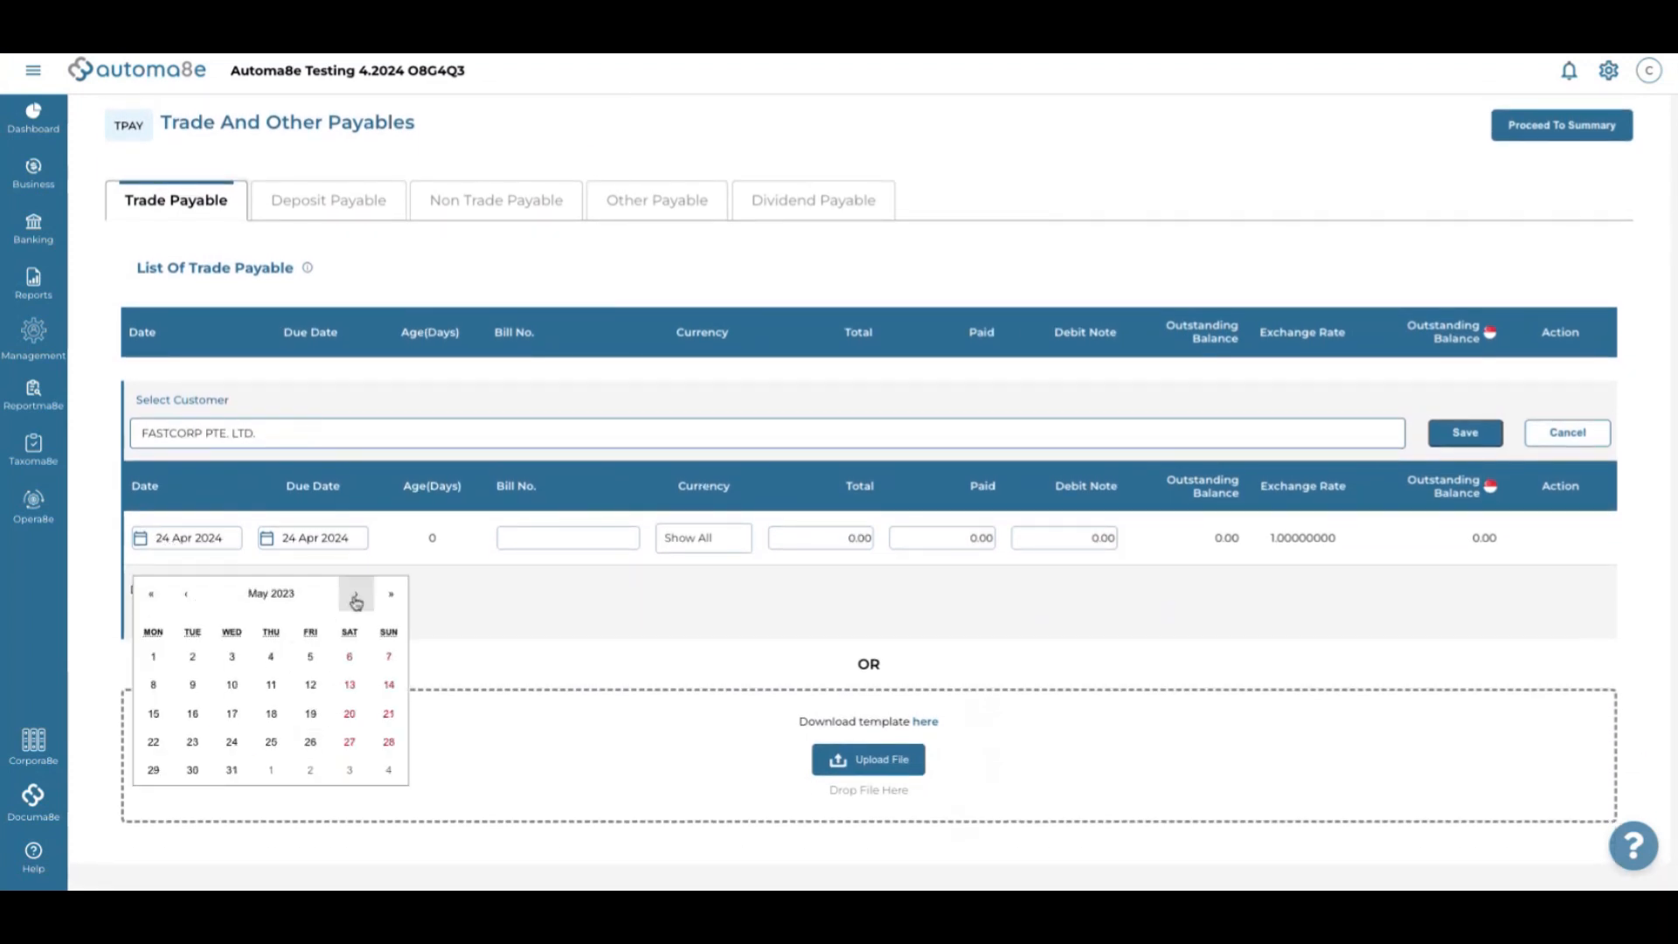
left_click(155, 657)
left_click(282, 541)
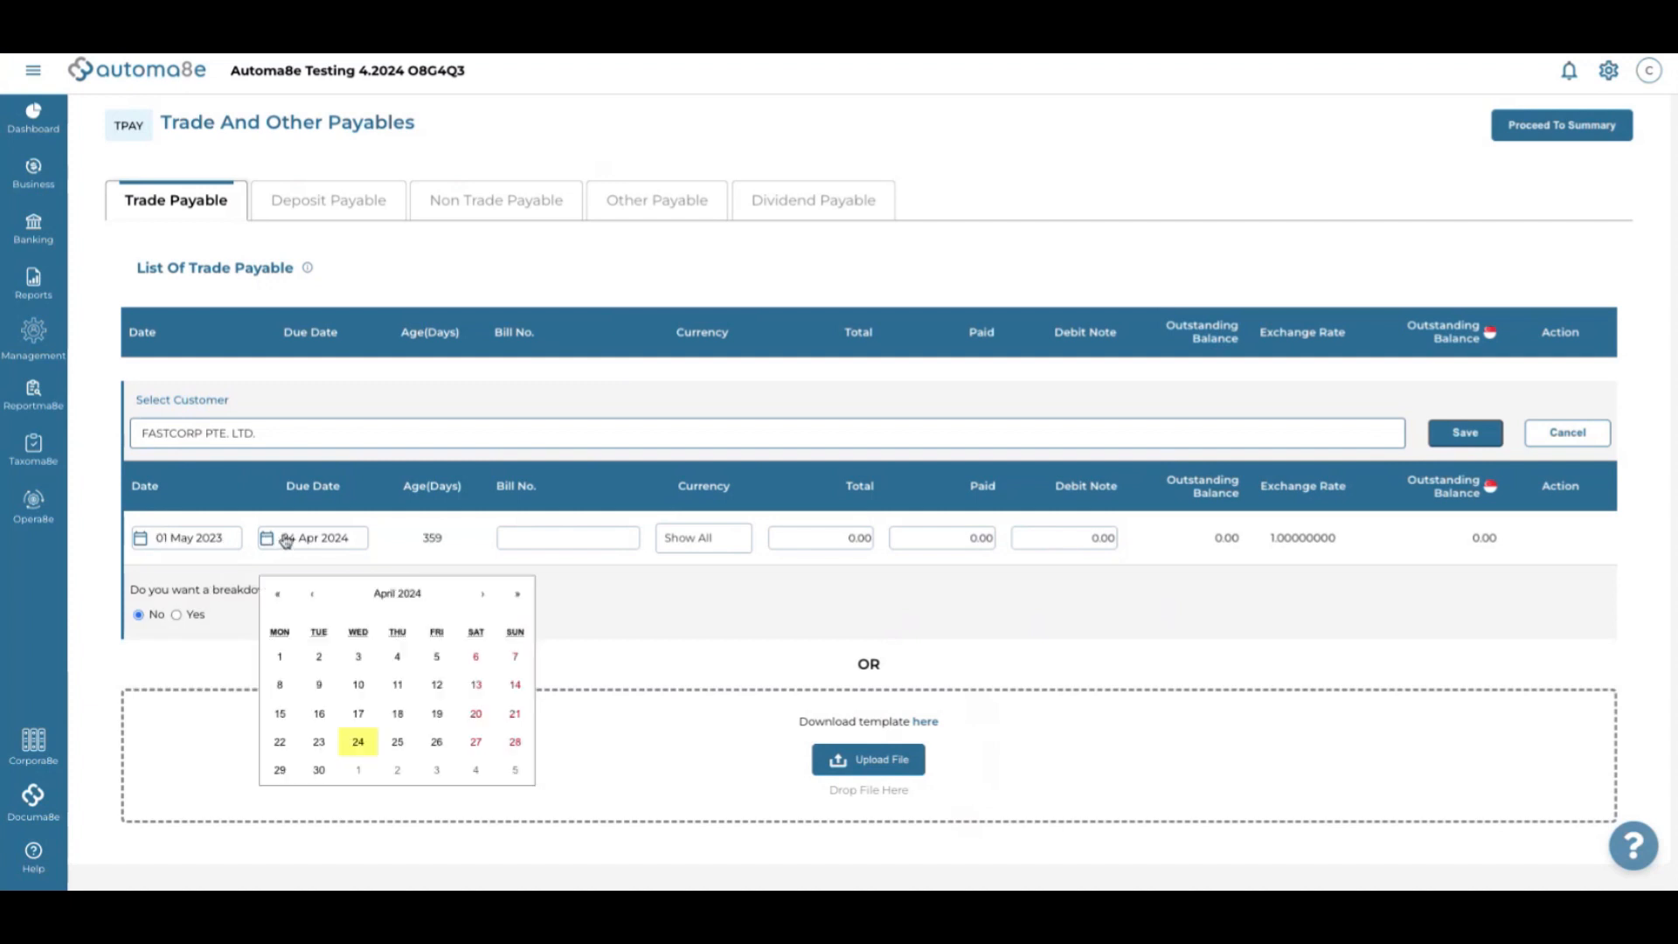
left_click(279, 598)
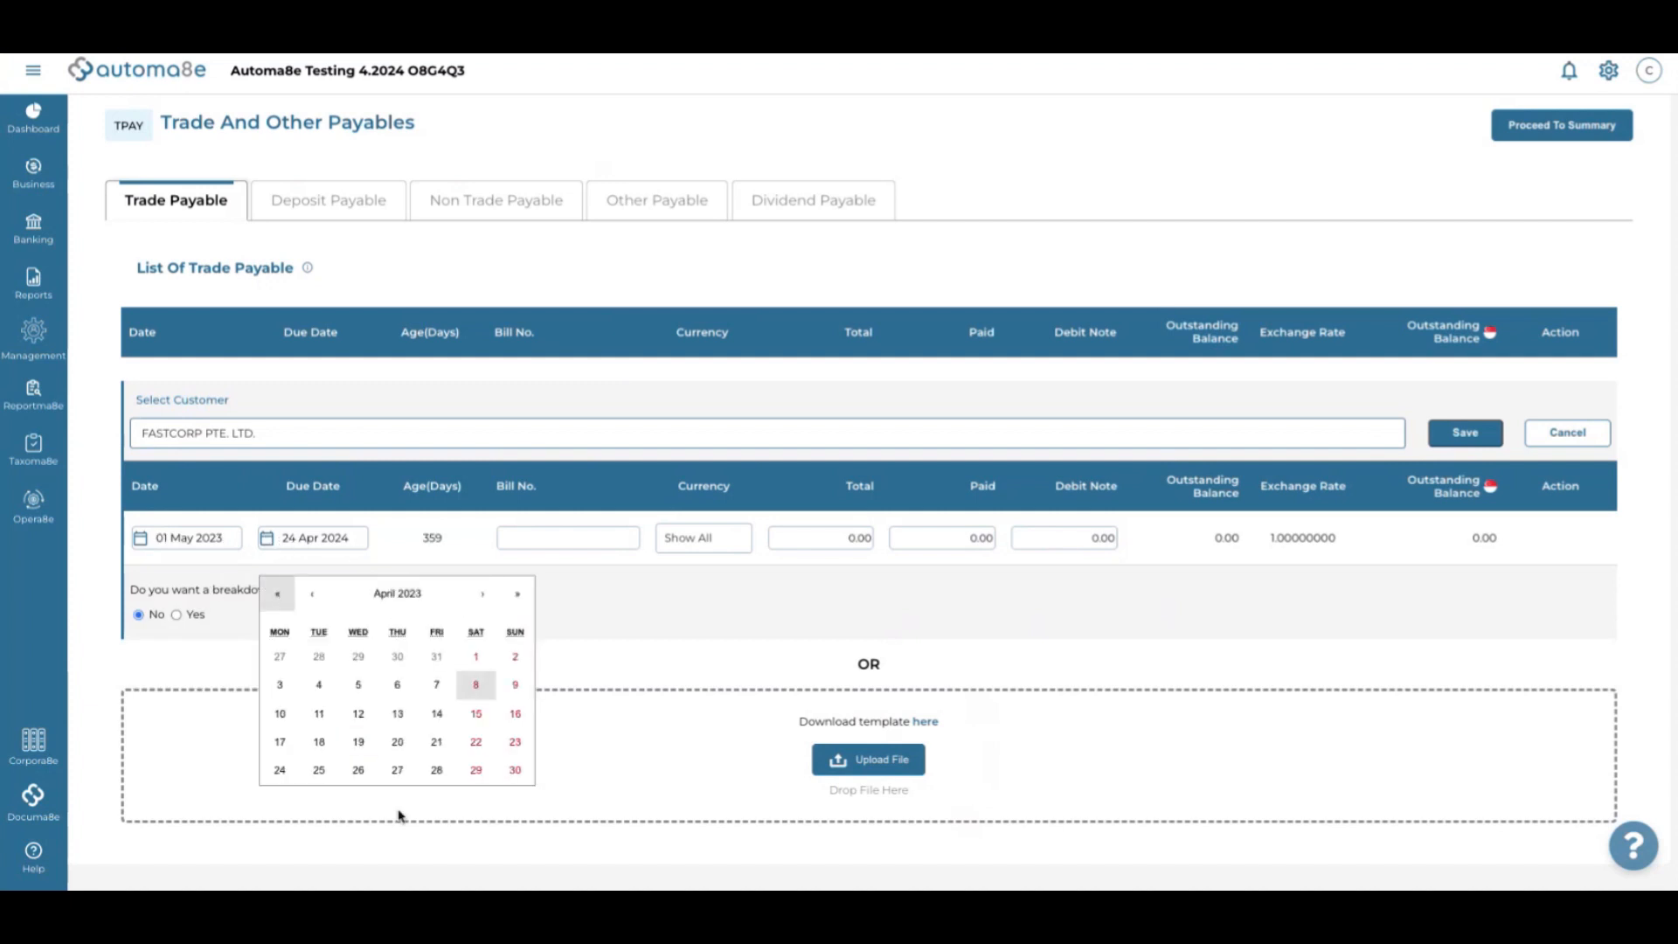
left_click(480, 595)
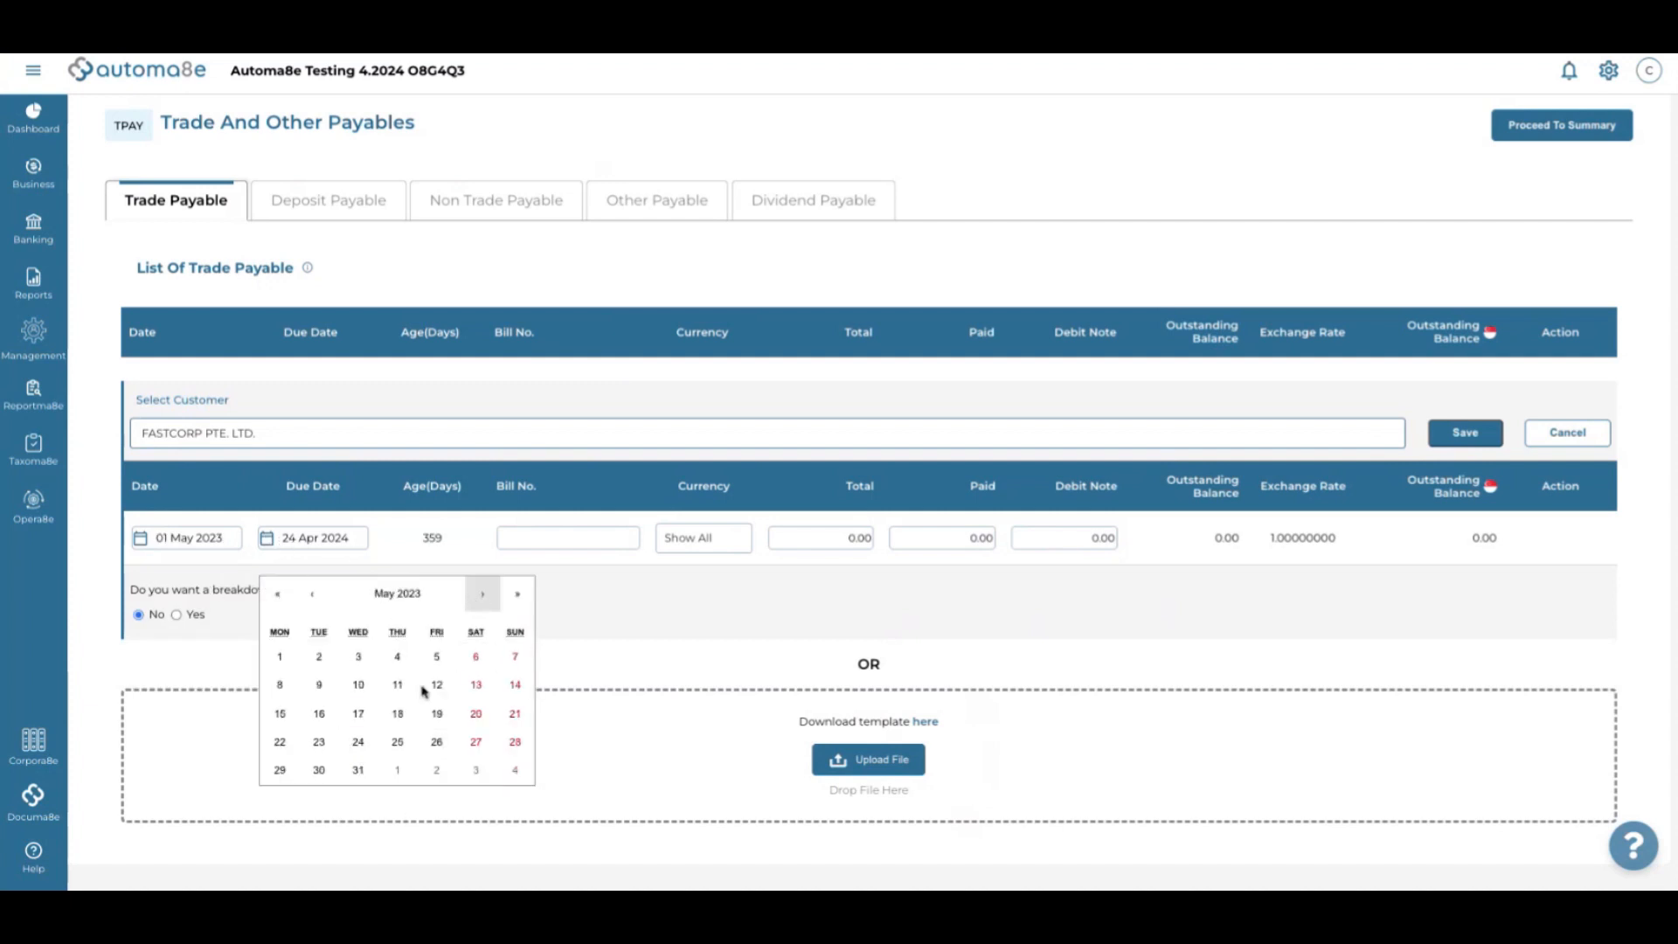
left_click(358, 770)
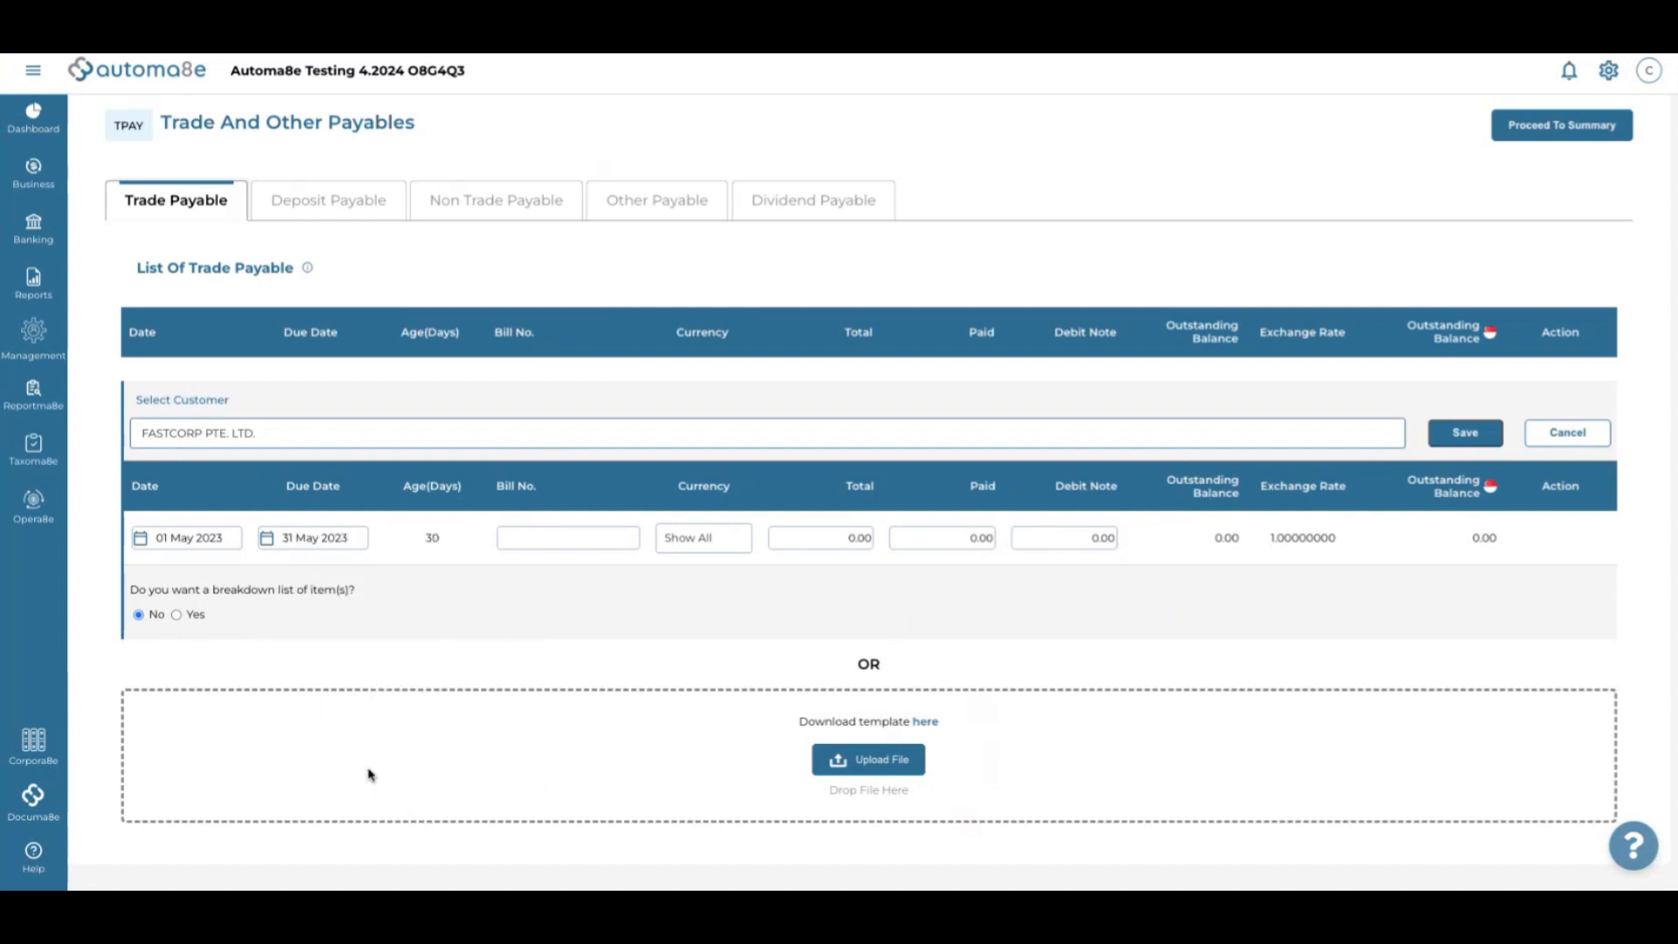
Enter bill number 7697257 with a total of 1,836.00 and save the bill
left_click(533, 542)
left_click(814, 539)
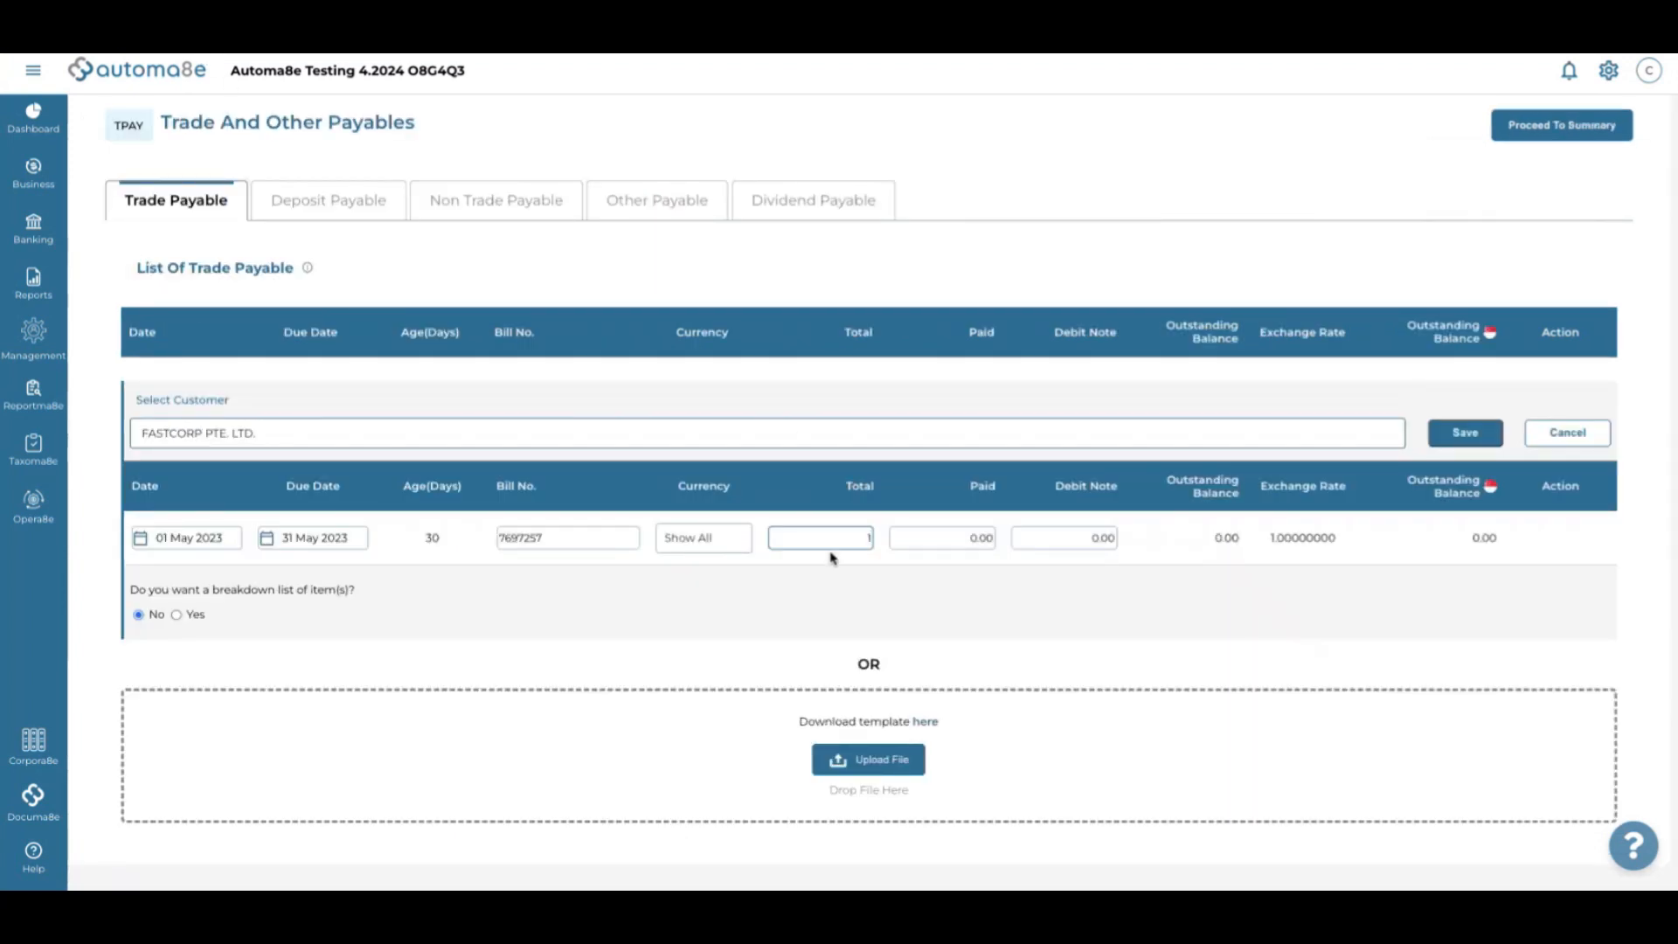
type("6")
left_click(1475, 436)
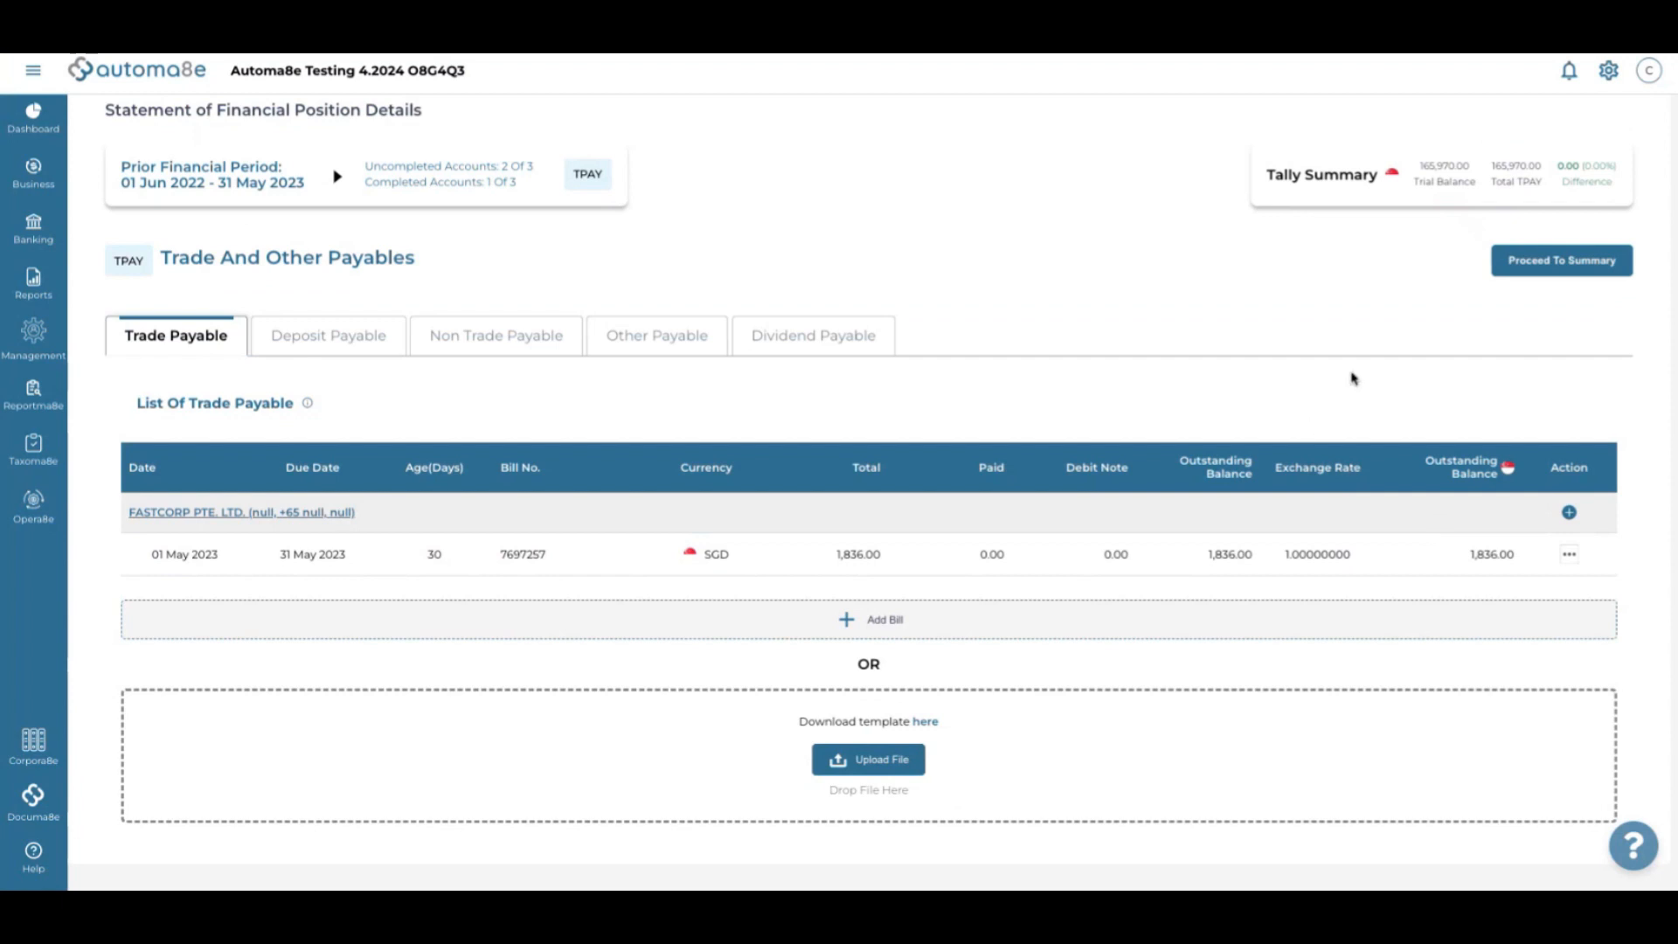
Review the Trade and Other Payables summary and mark the note complete
left_click(1549, 263)
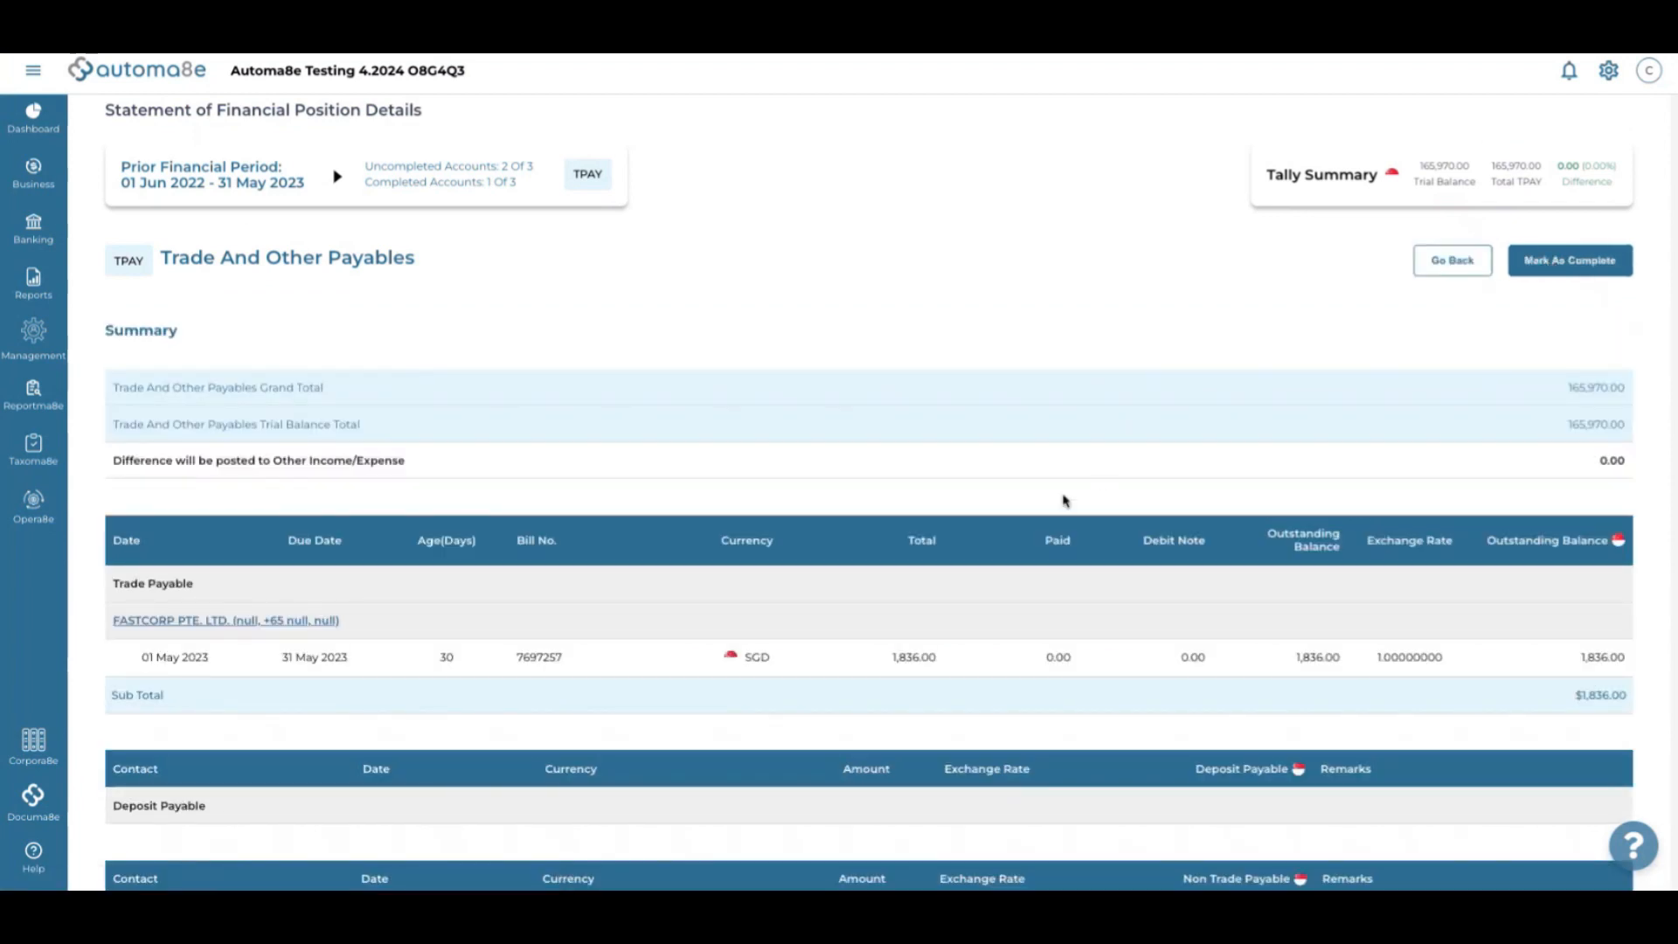
scroll(1065, 500, "down", 5)
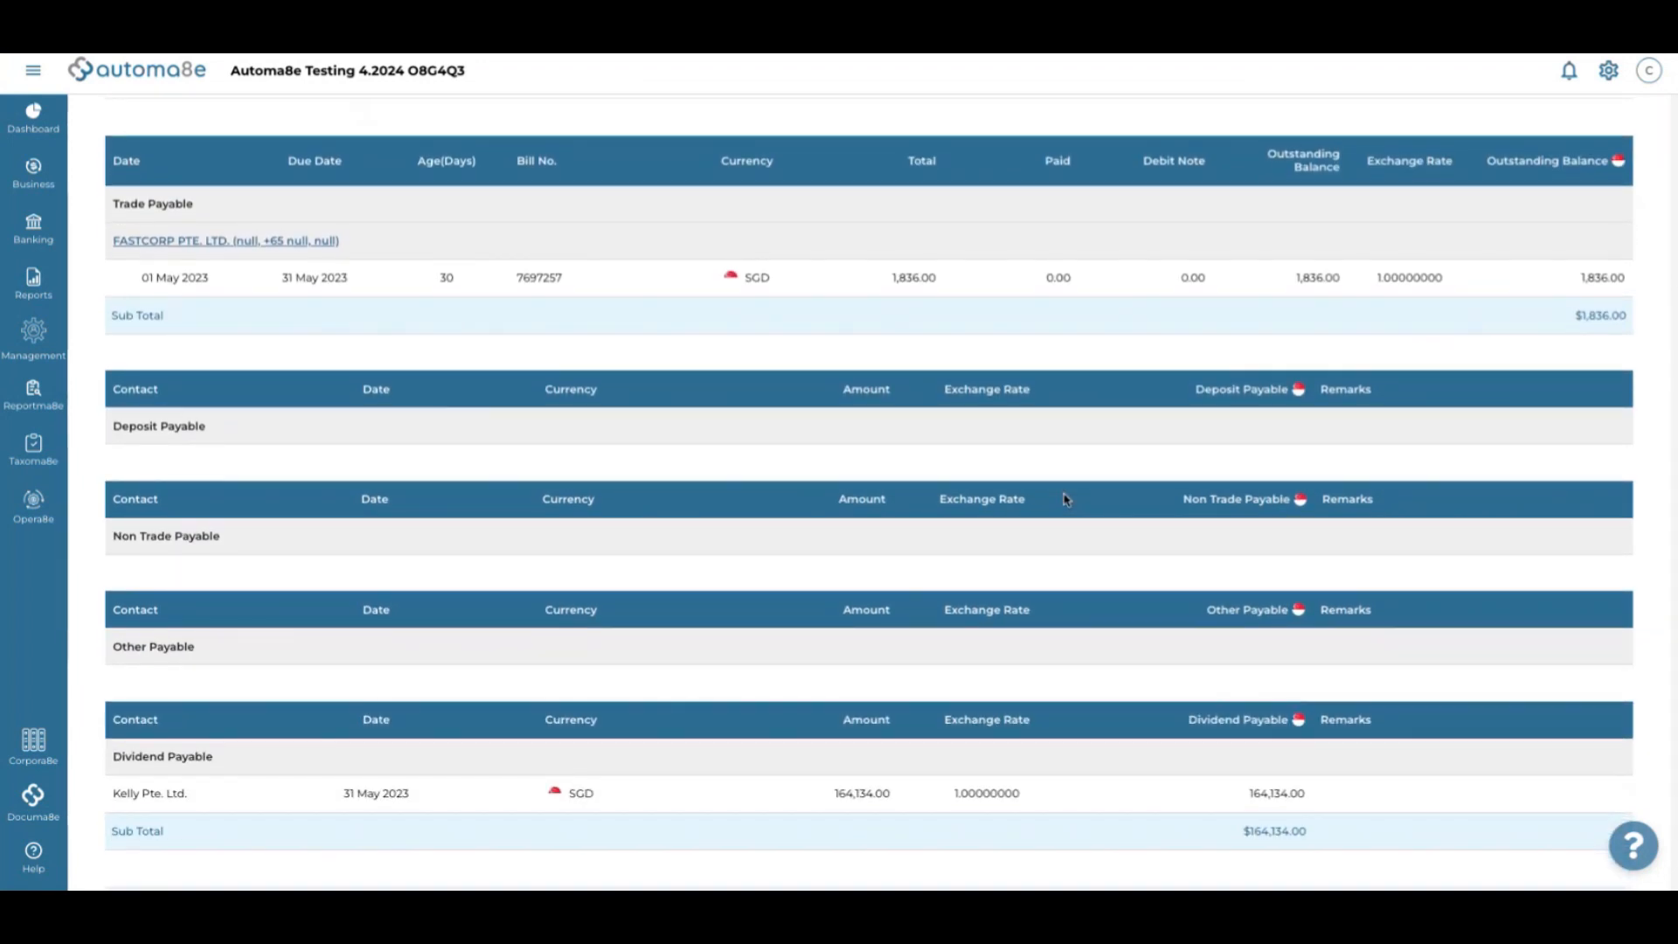
scroll(1065, 500, "down", 1)
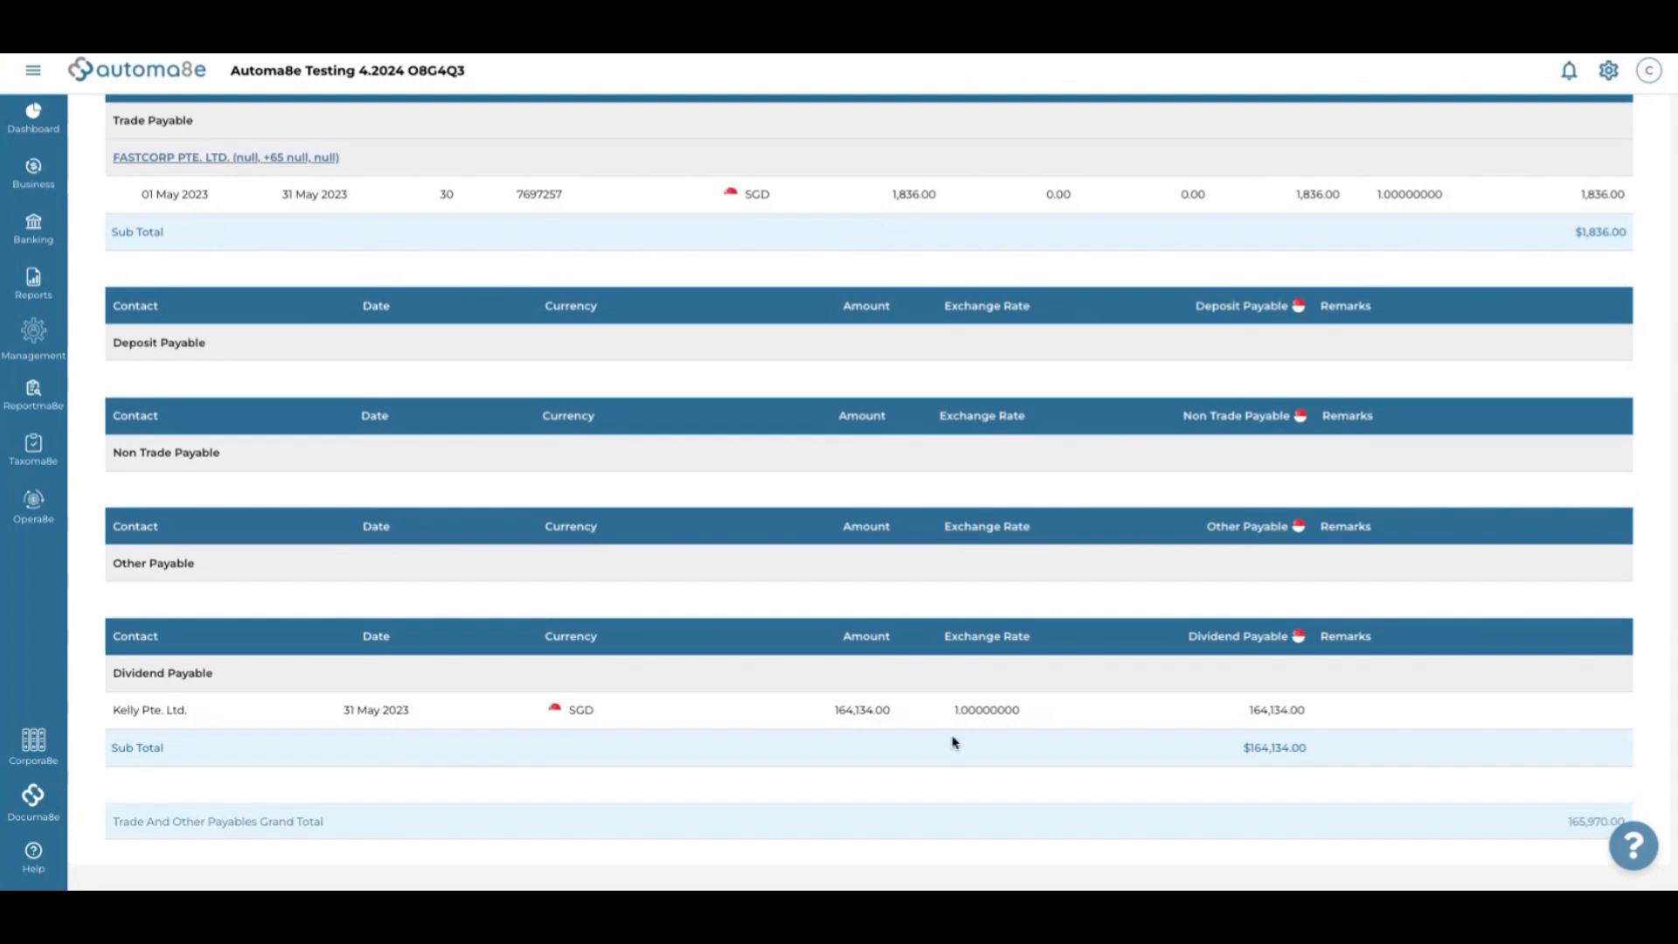
scroll(953, 742, "up", 4)
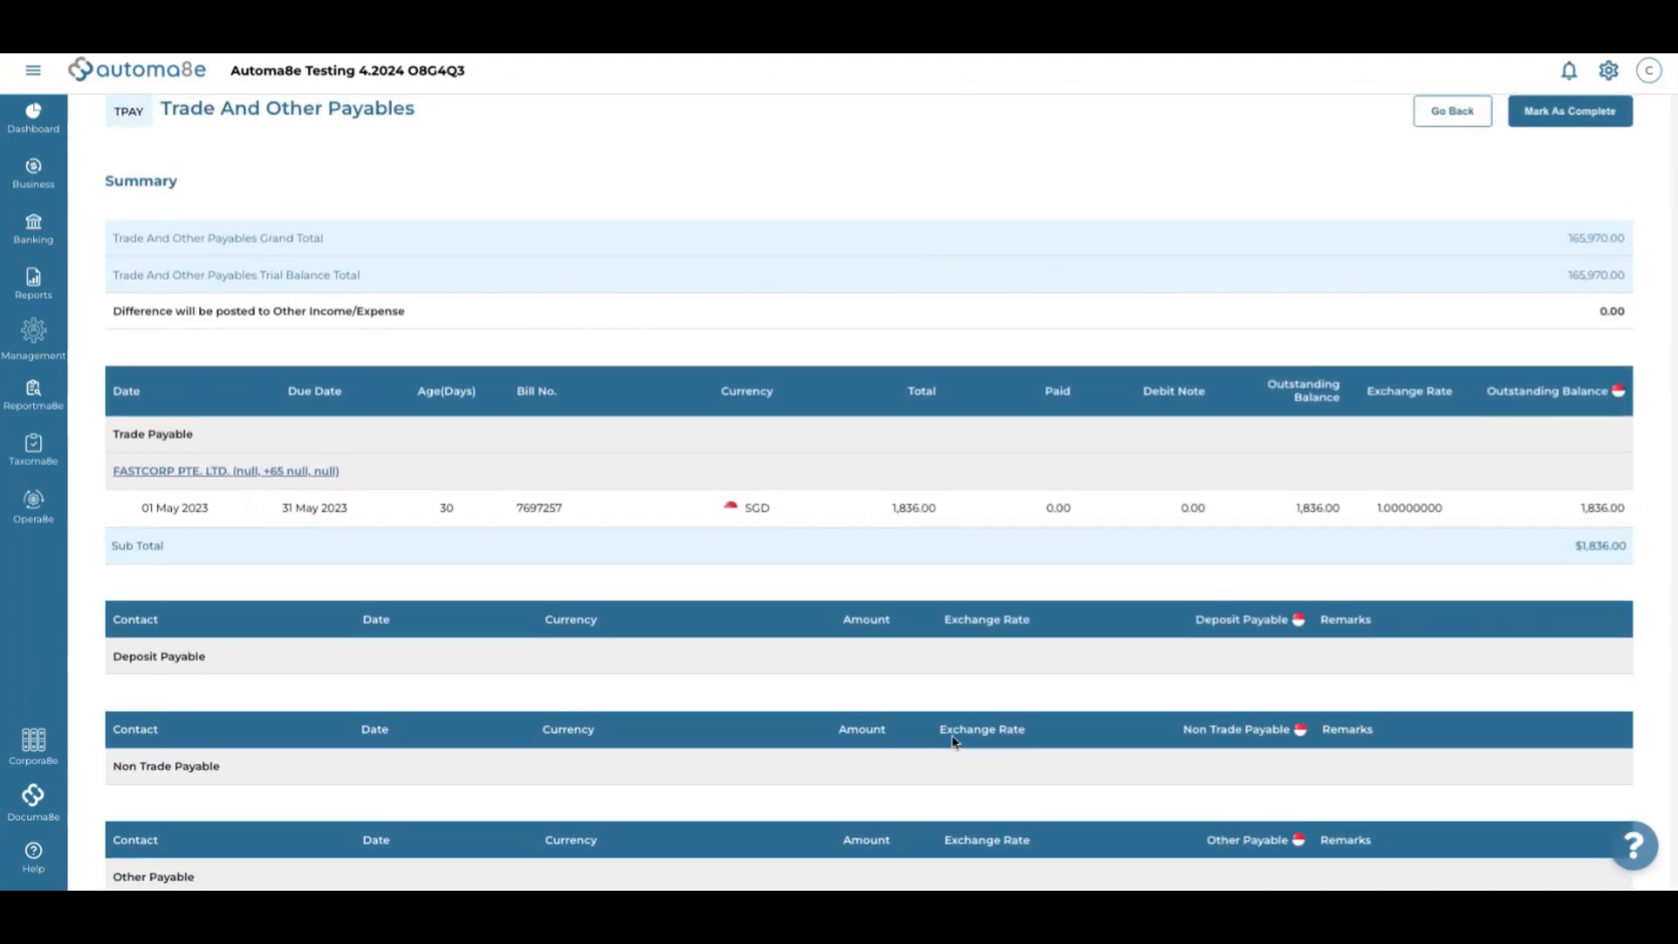
left_click(1558, 119)
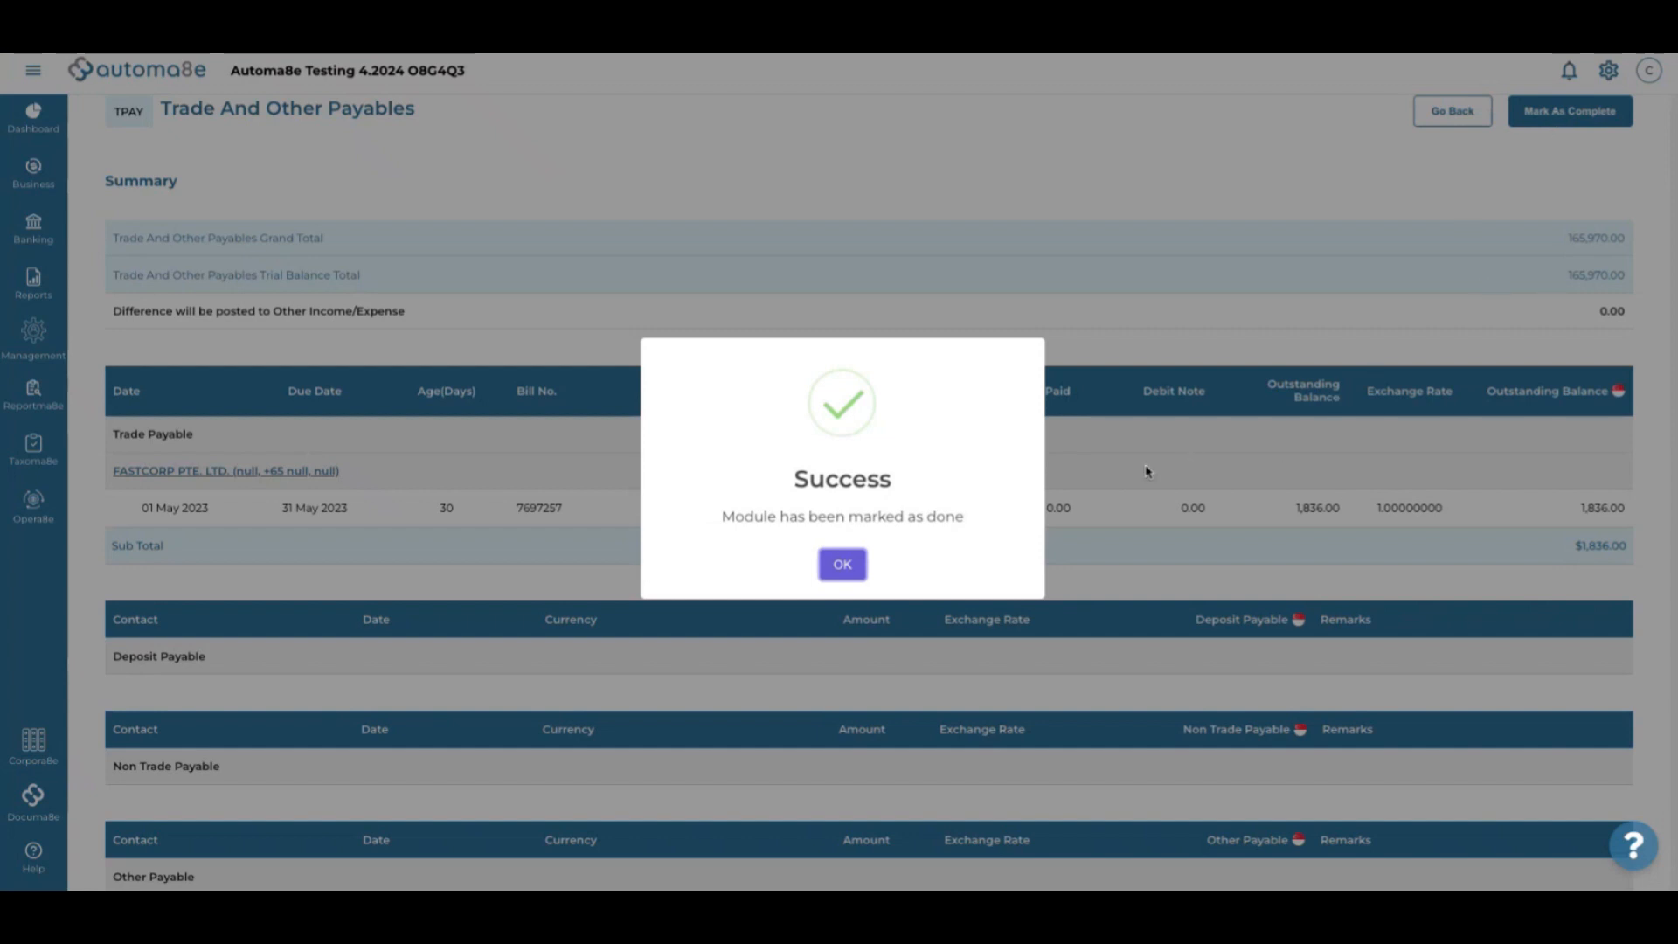
left_click(842, 564)
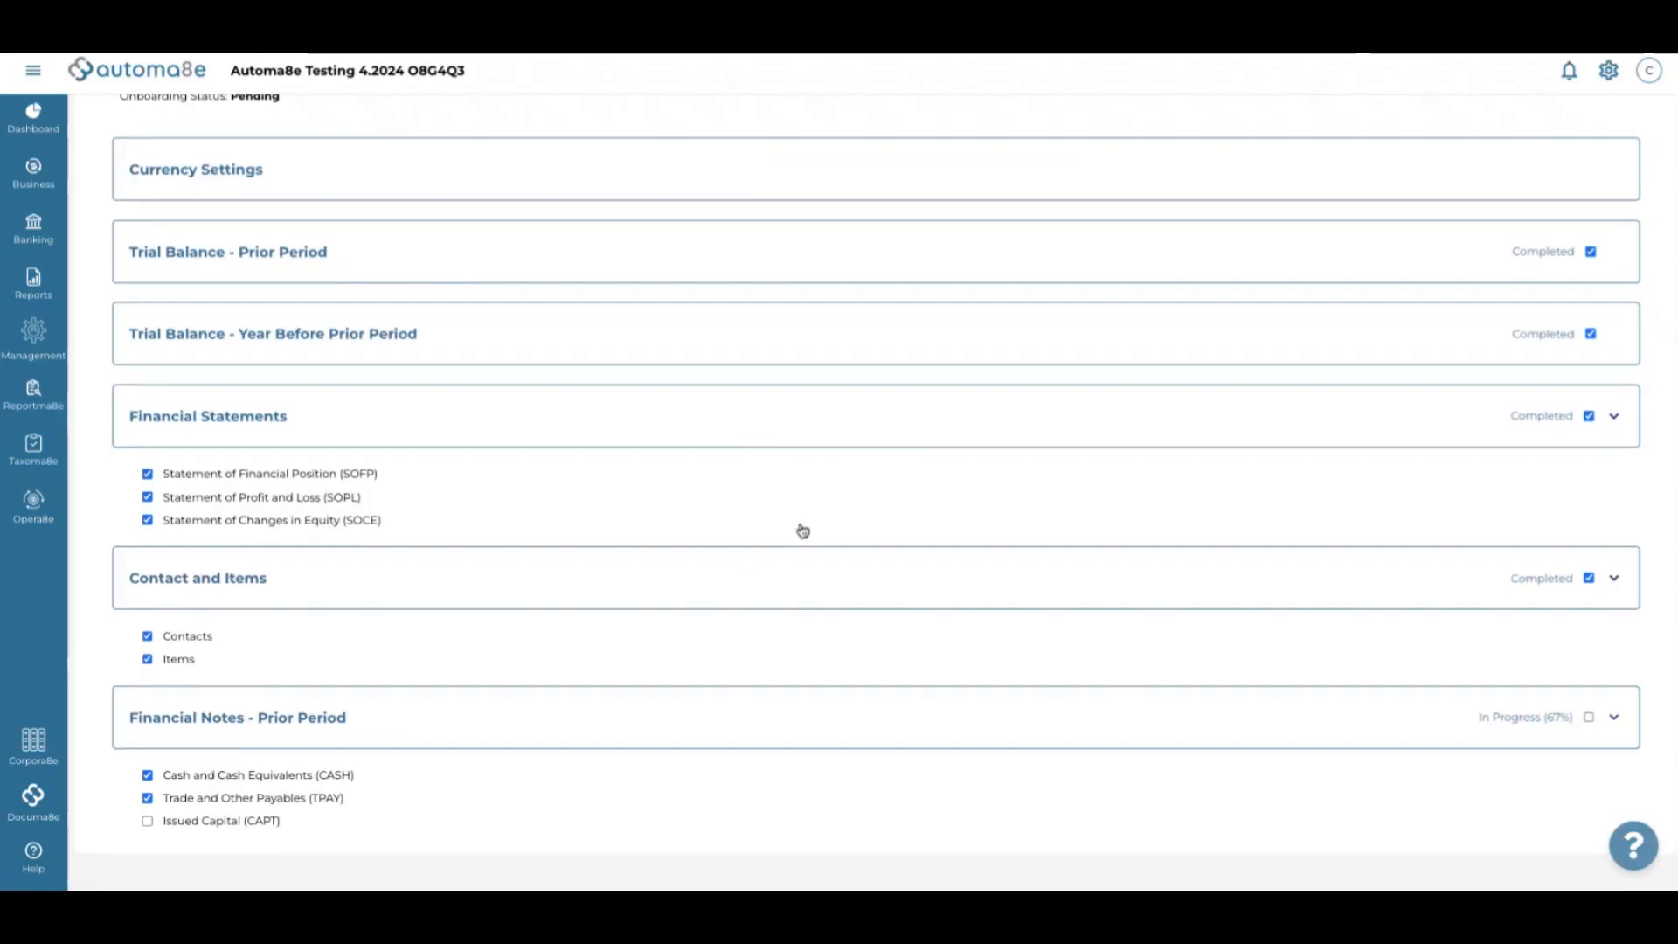
In the Issued Capital note, add an ordinary shares row dated 22 Jun 2021
left_click(254, 822)
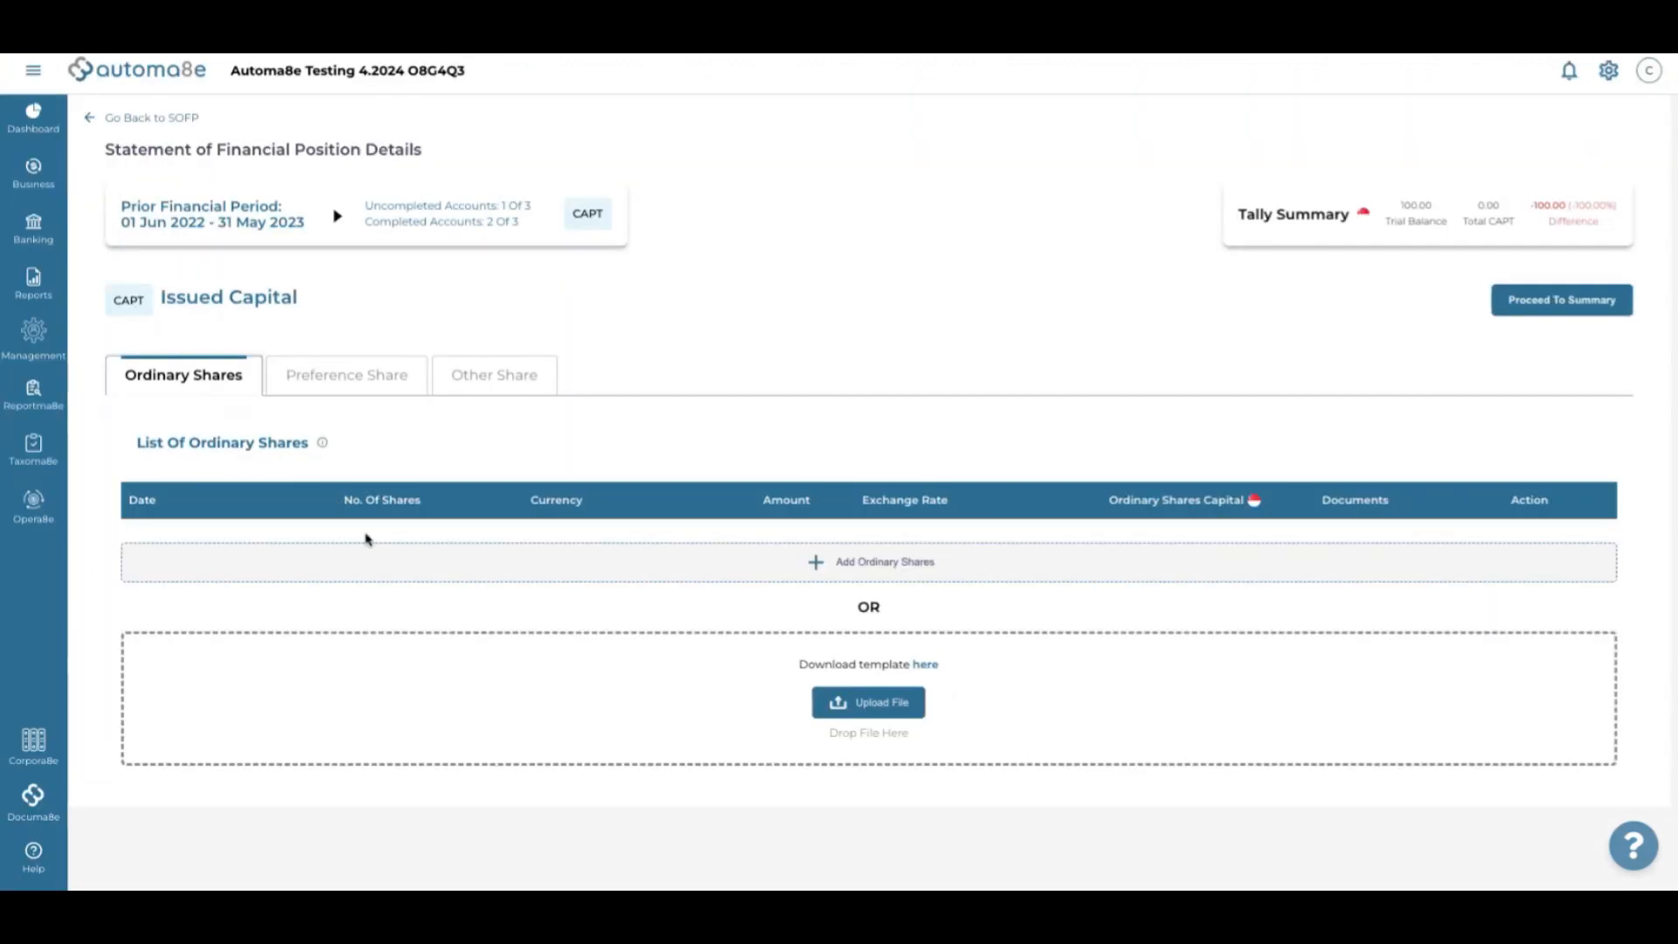
left_click(510, 565)
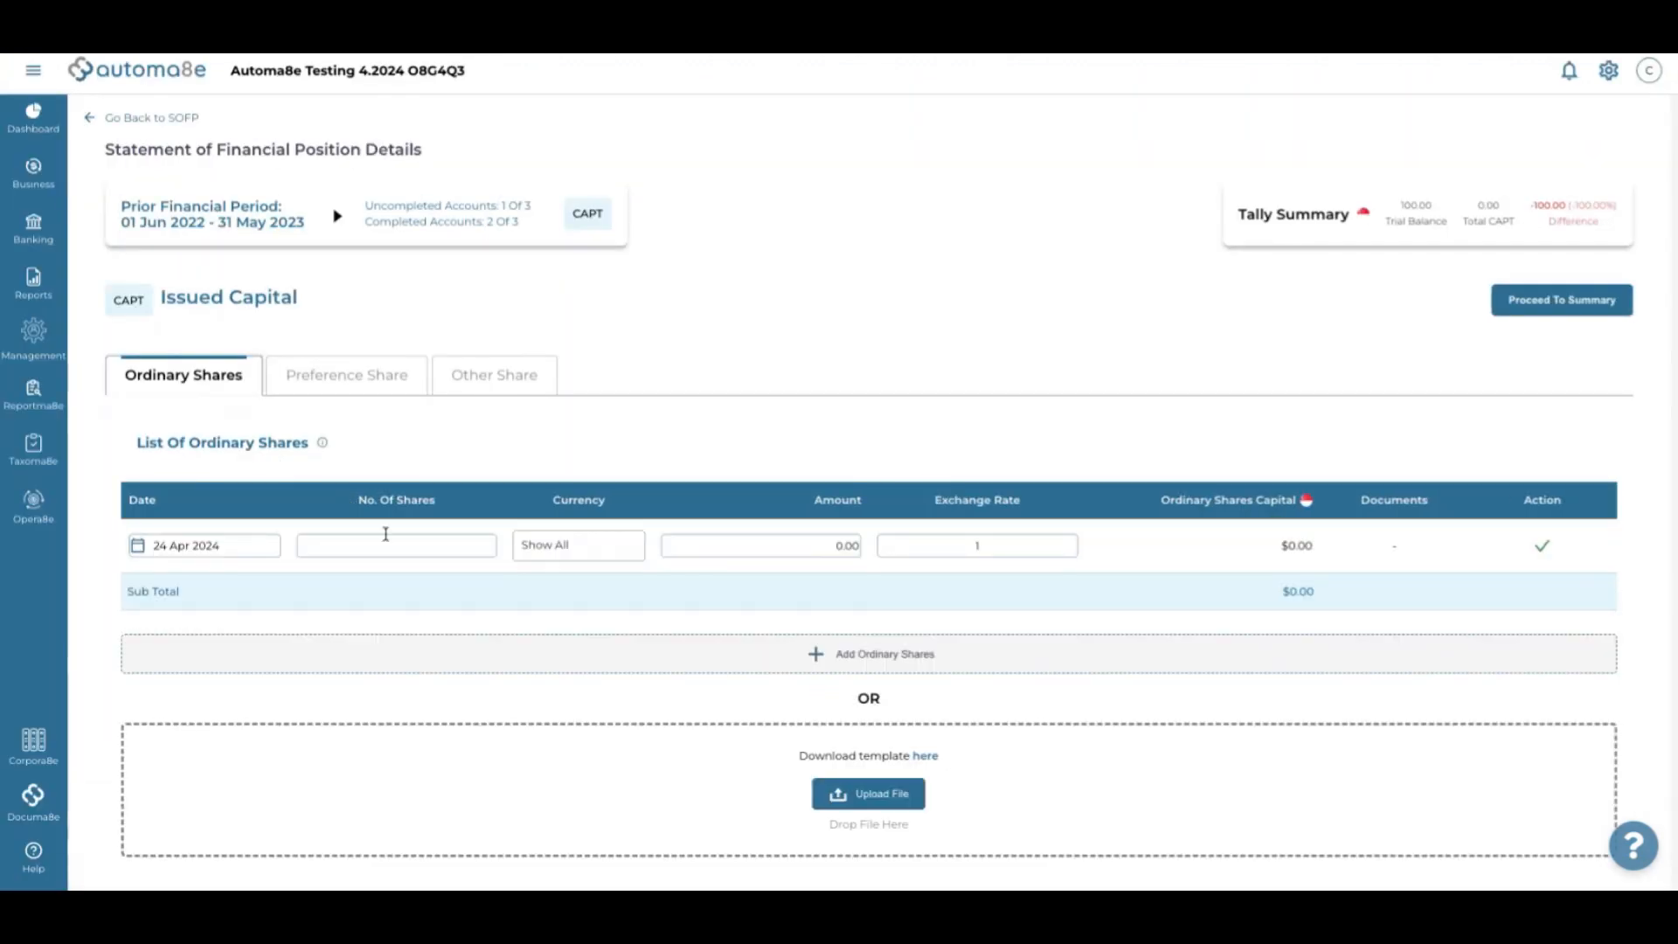
left_click(162, 547)
left_click(149, 602)
left_click(150, 604)
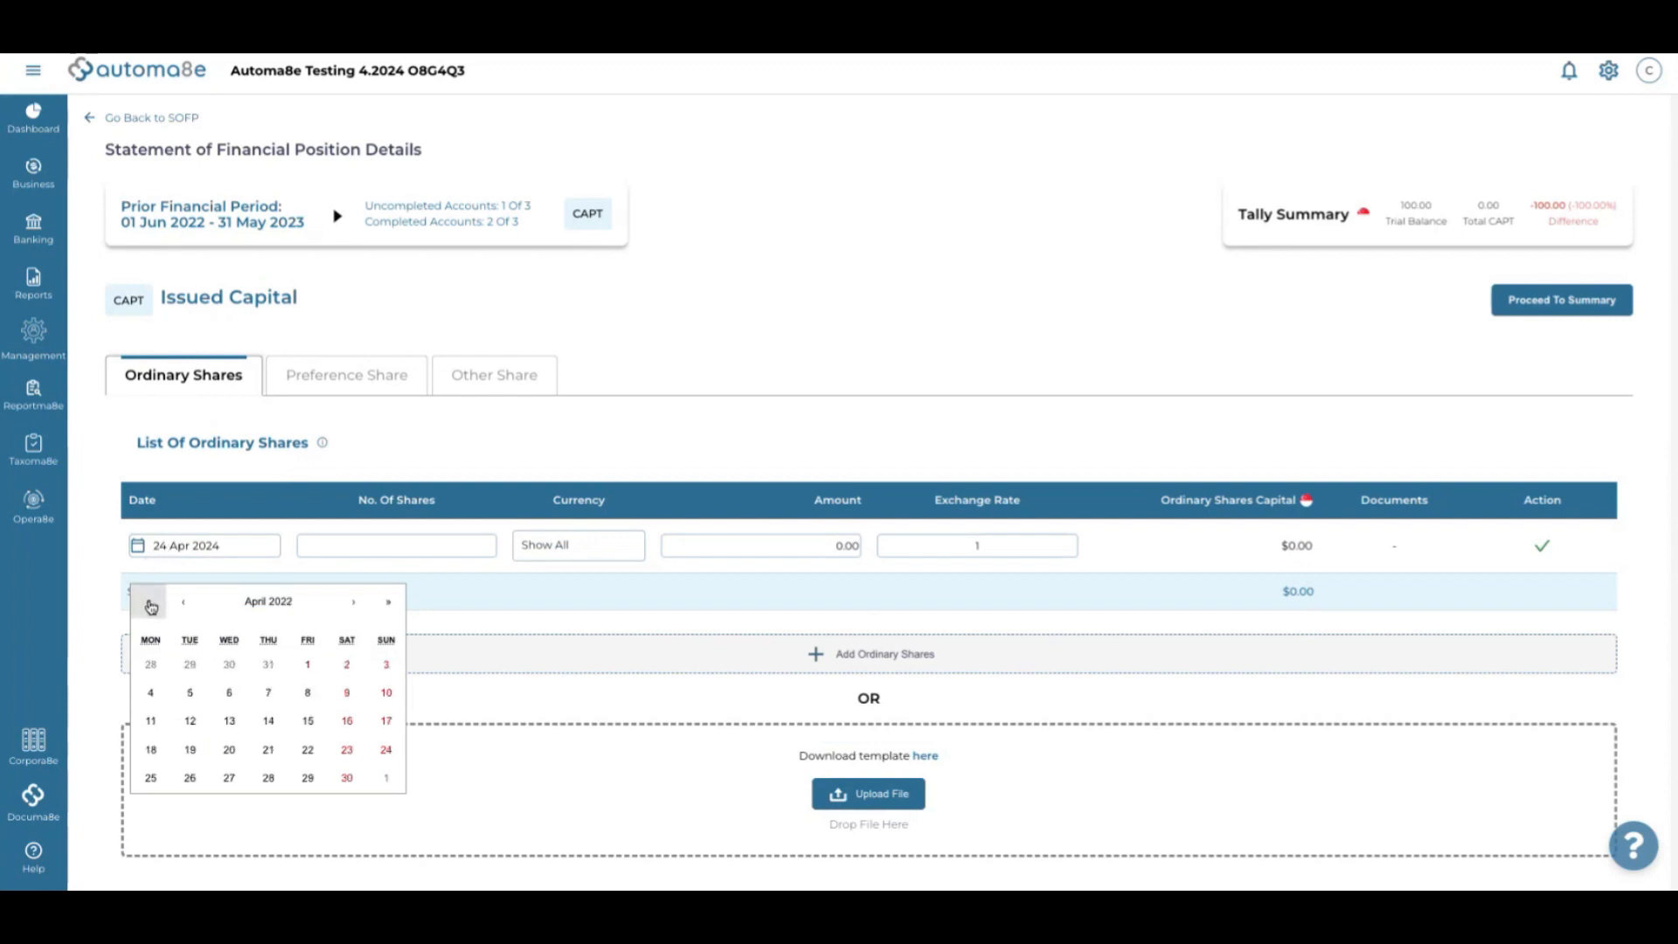
left_click(150, 605)
left_click(358, 609)
left_click(356, 606)
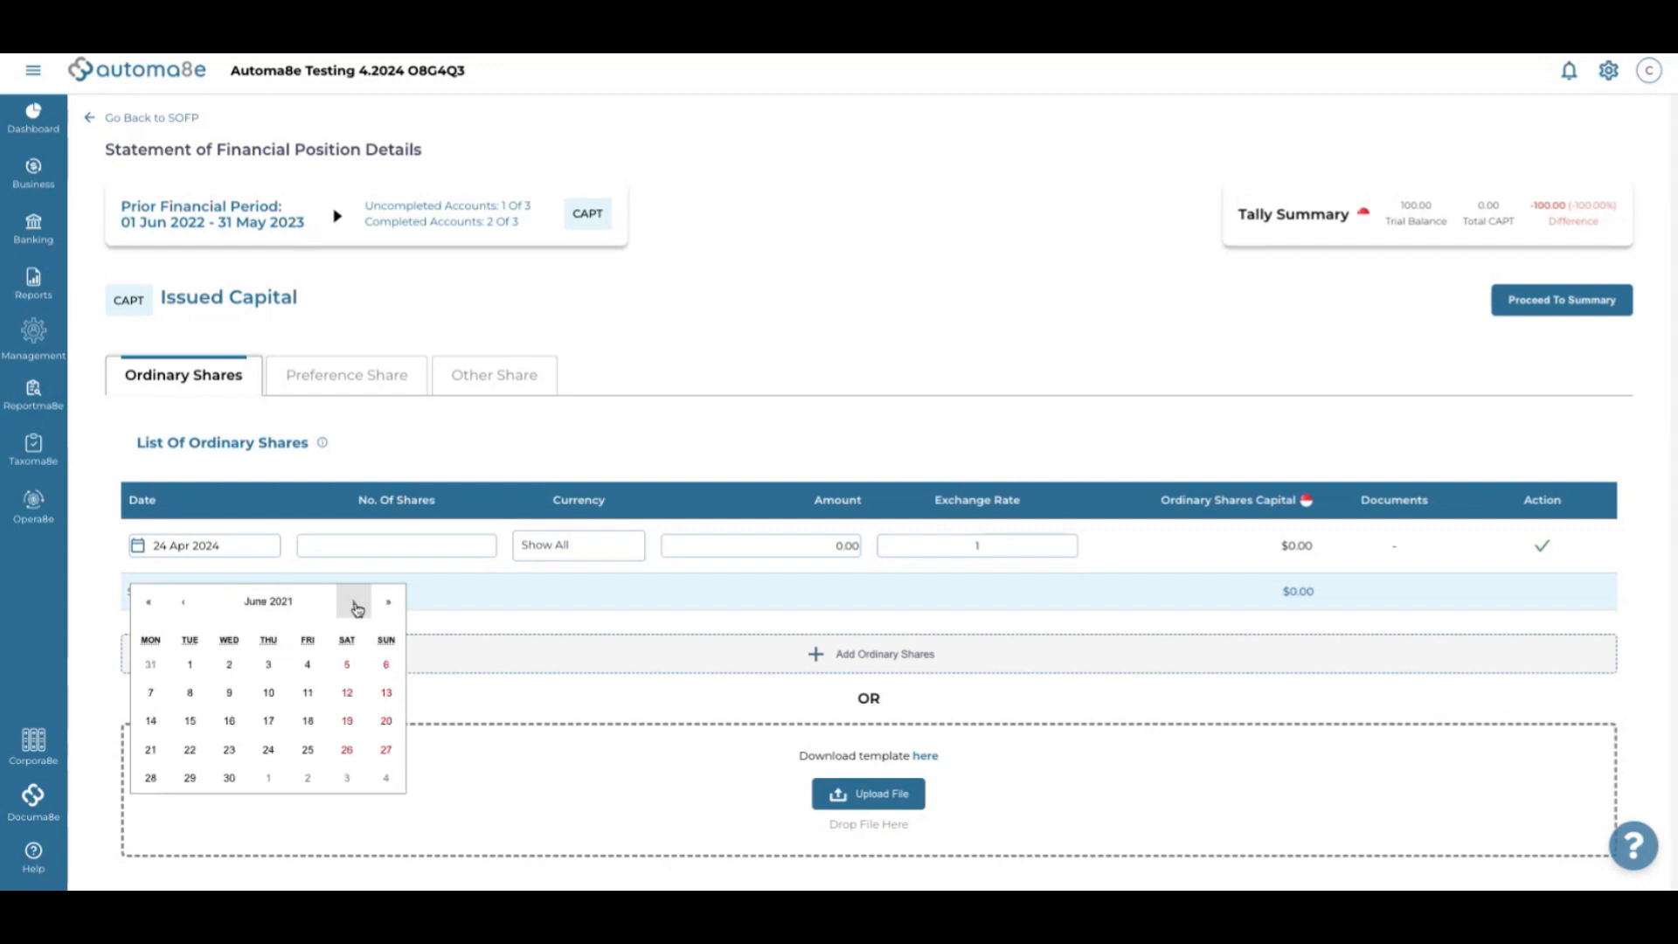
left_click(190, 747)
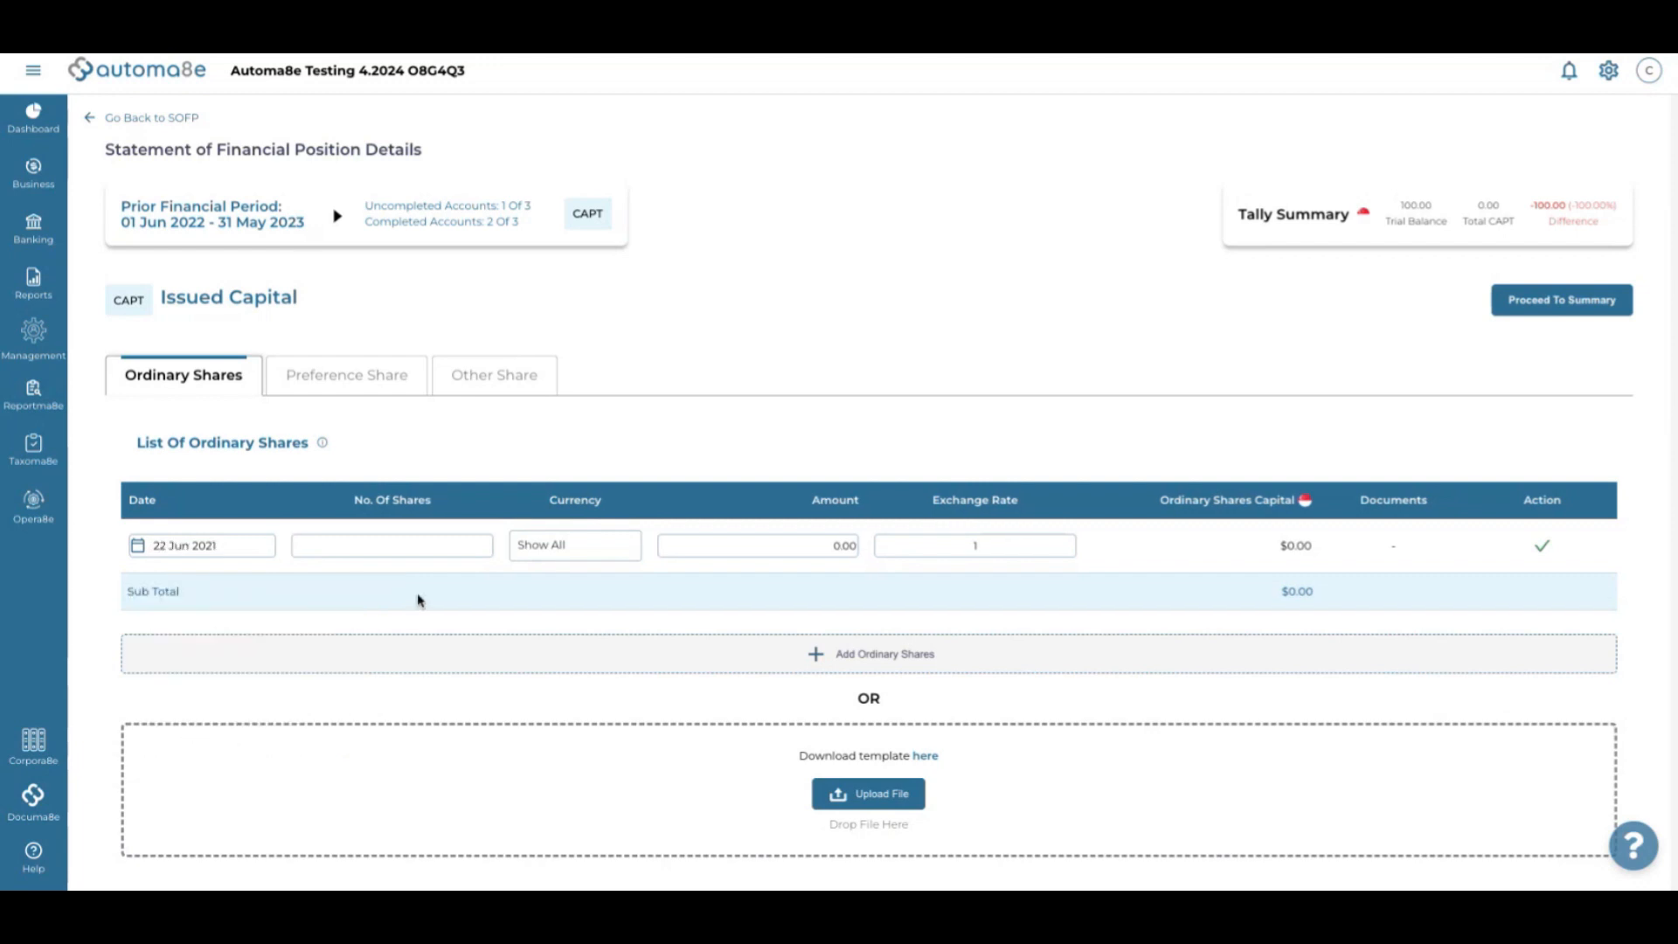
Enter 1 share for 100.00 SGD, commit the row and view the summary
left_click(391, 548)
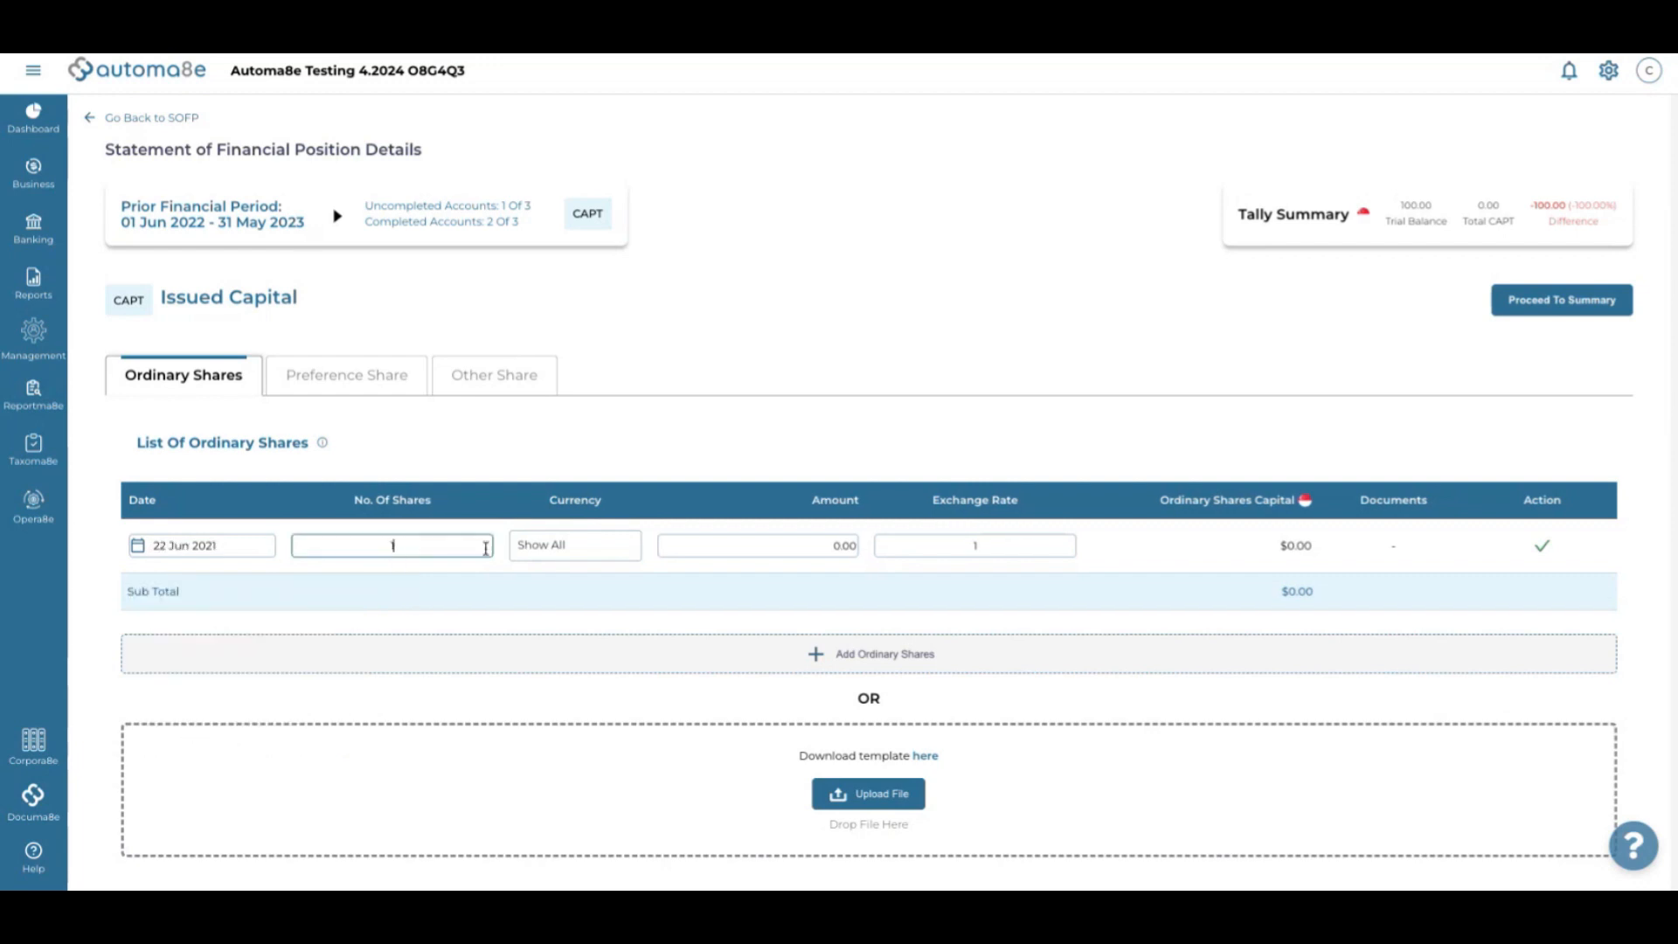
left_click(790, 548)
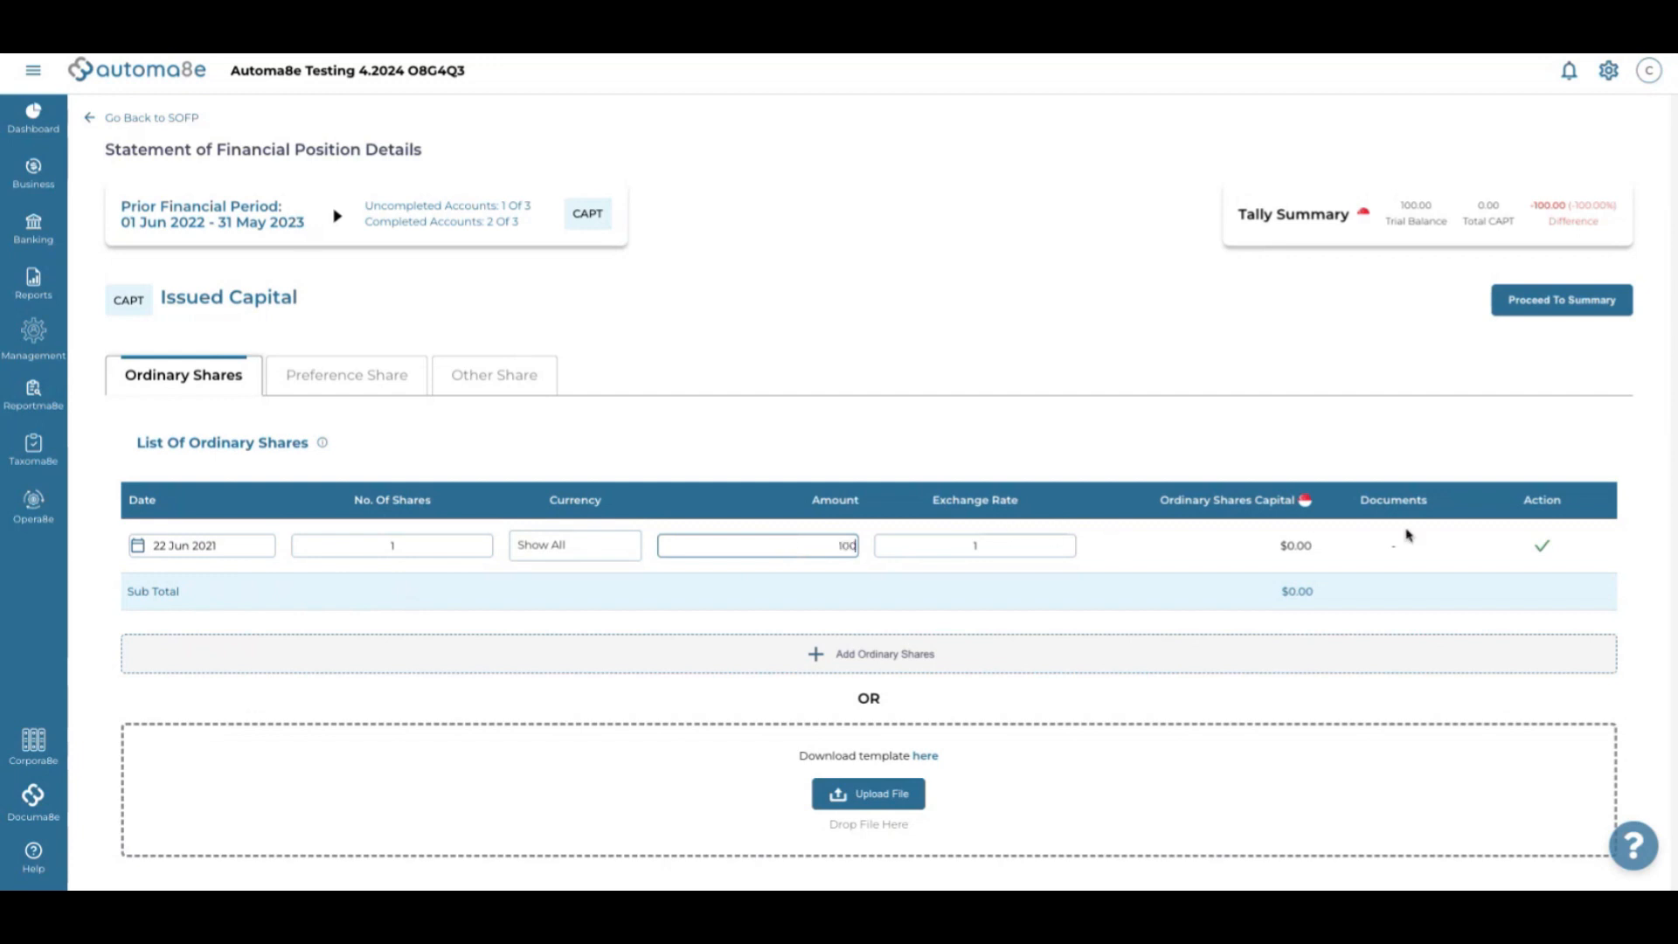
left_click(1541, 547)
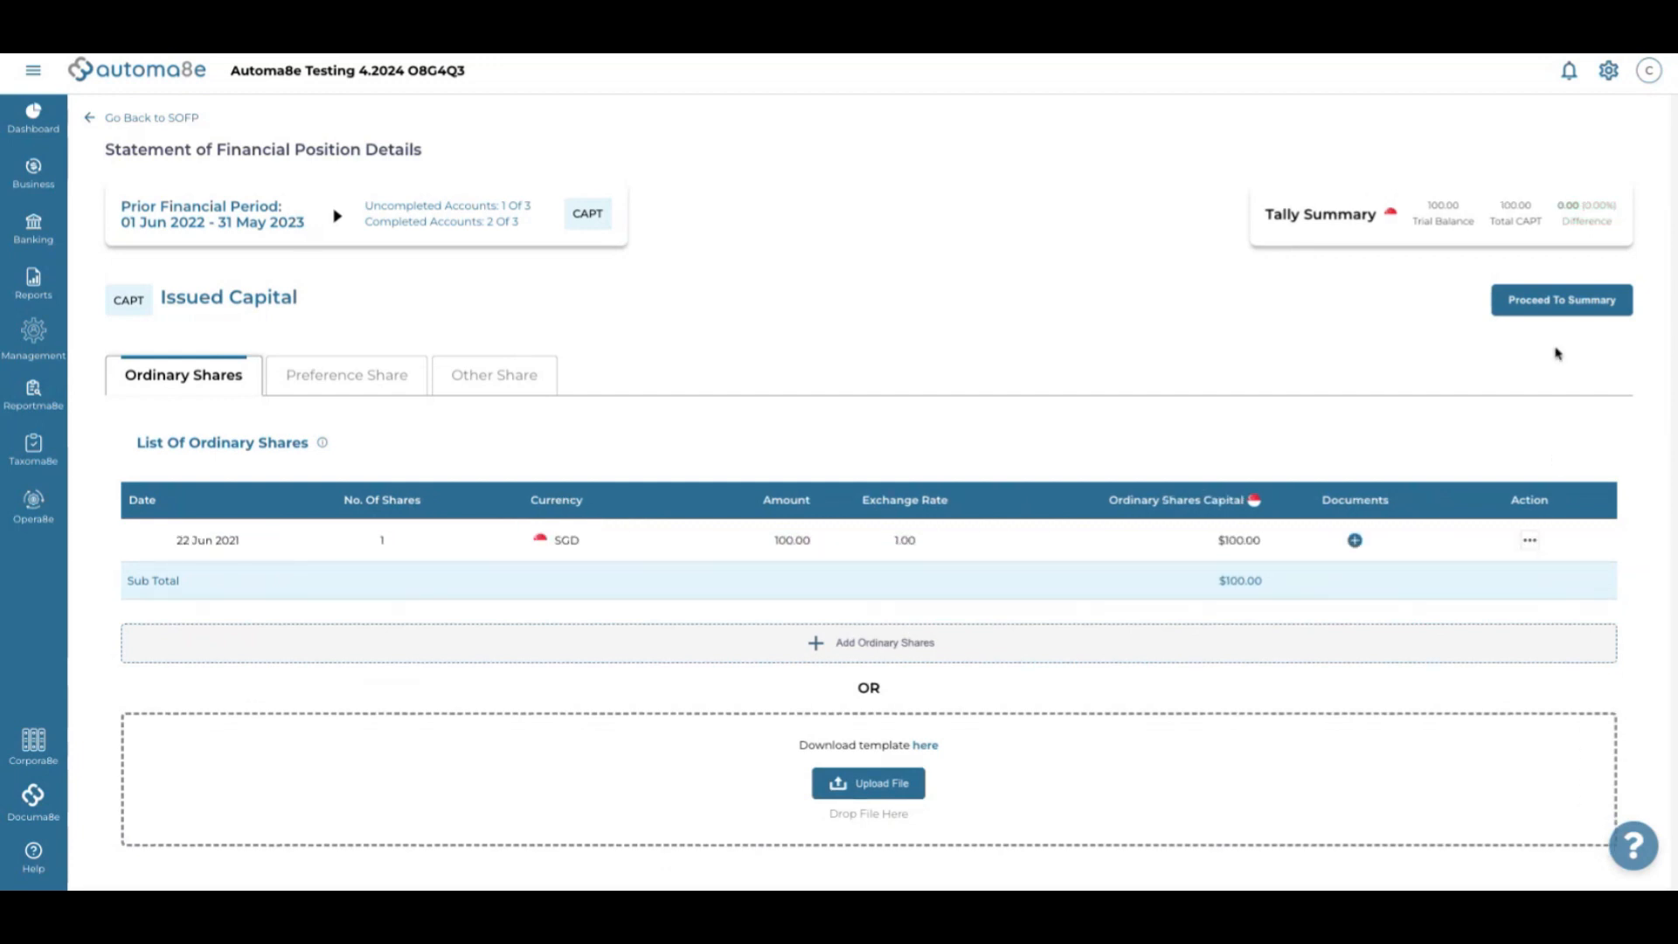
left_click(1561, 307)
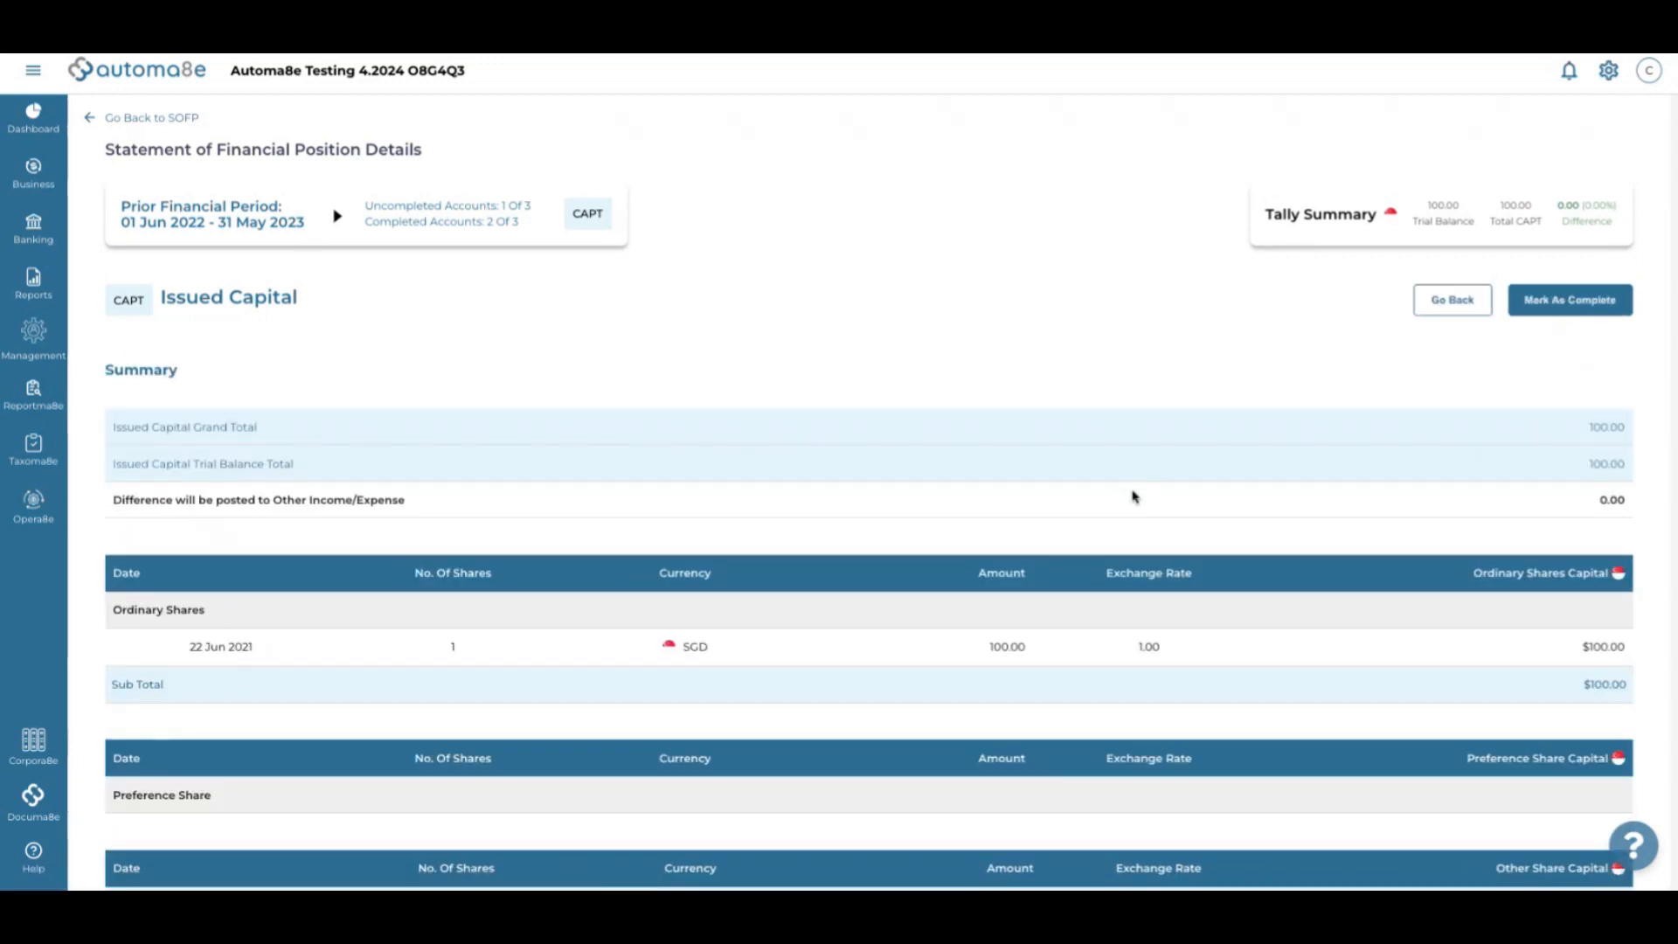
Mark Issued Capital complete and acknowledge the success message
left_click(1561, 310)
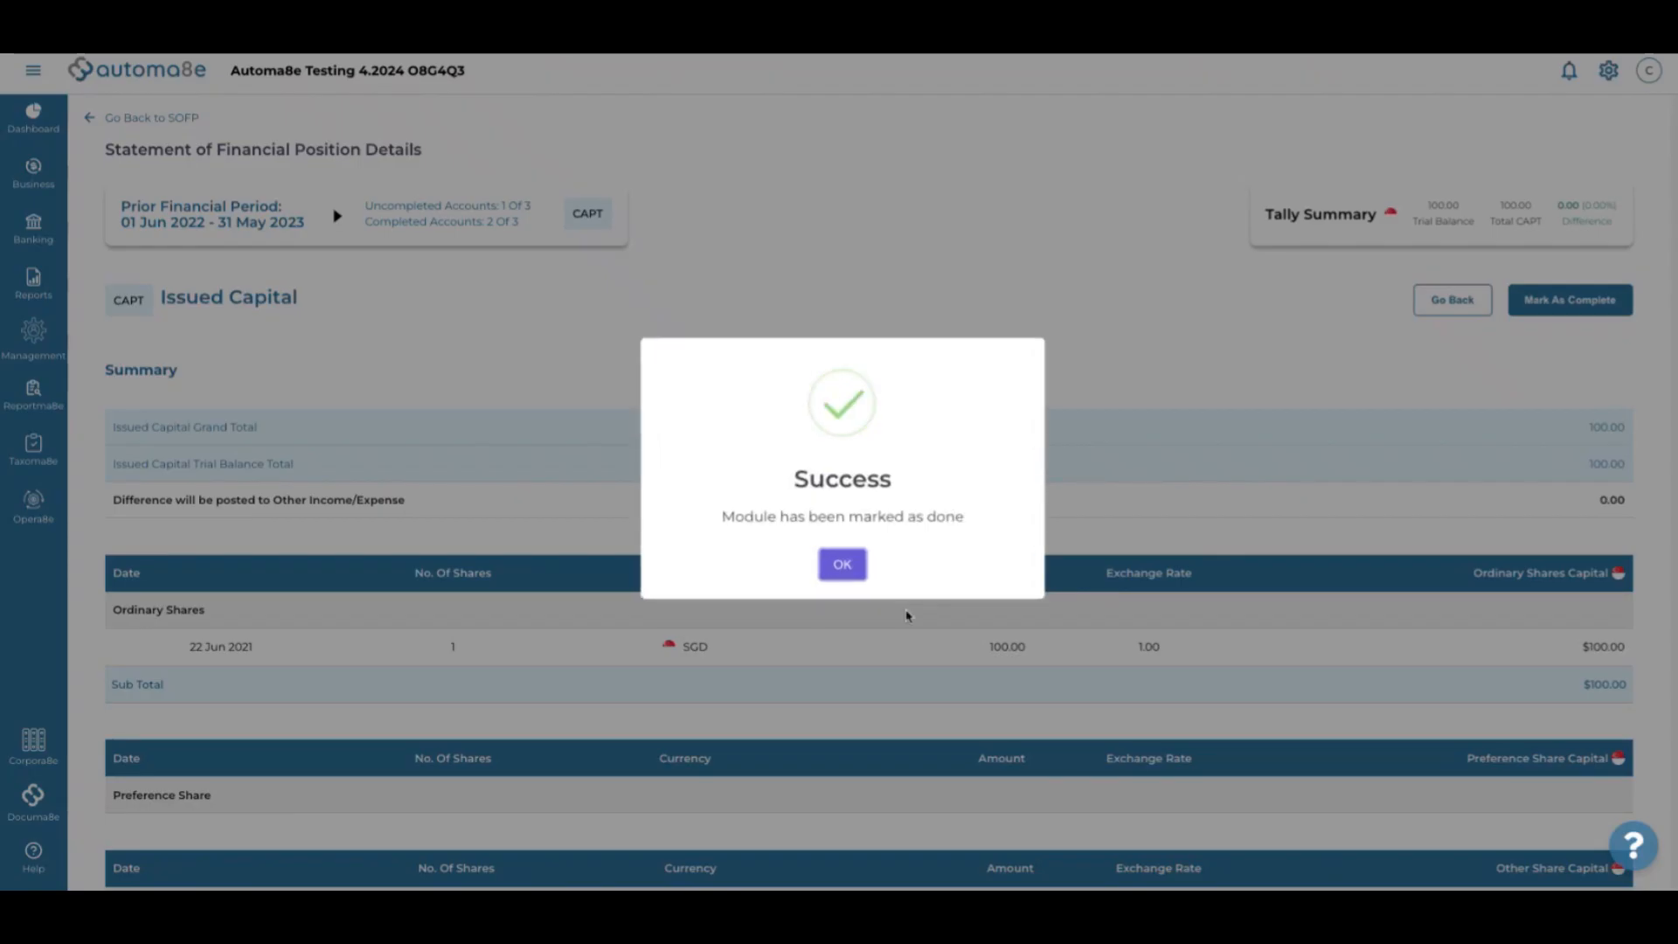
left_click(842, 564)
scroll(975, 570, "down", 2)
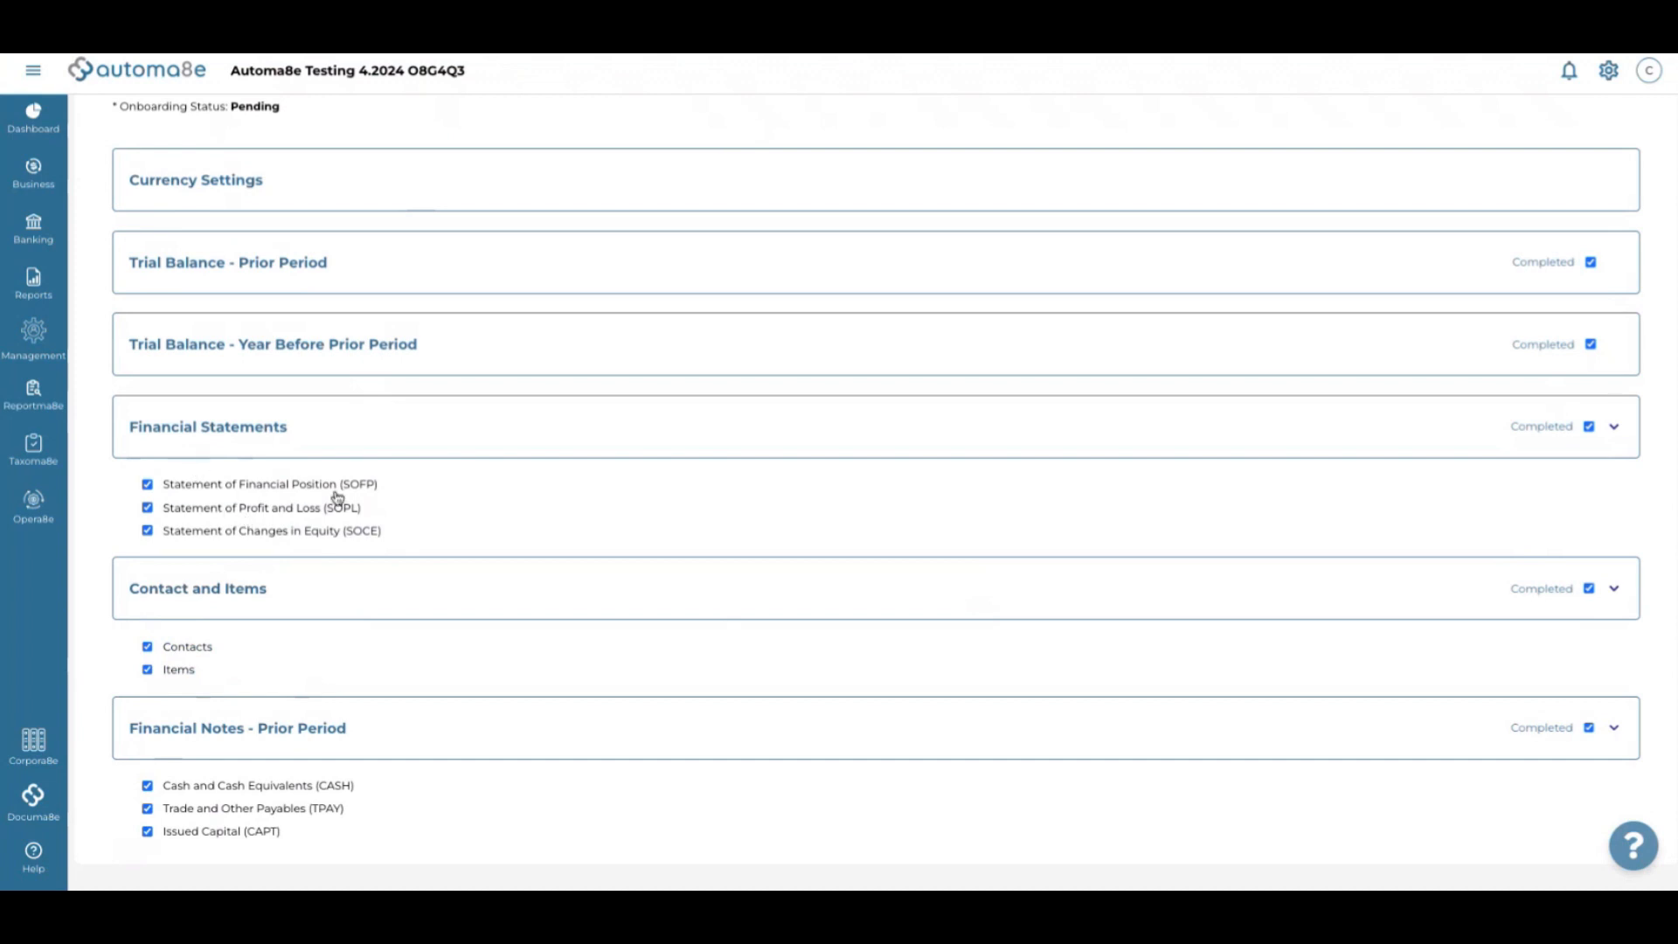
scroll(338, 499, "up", 2)
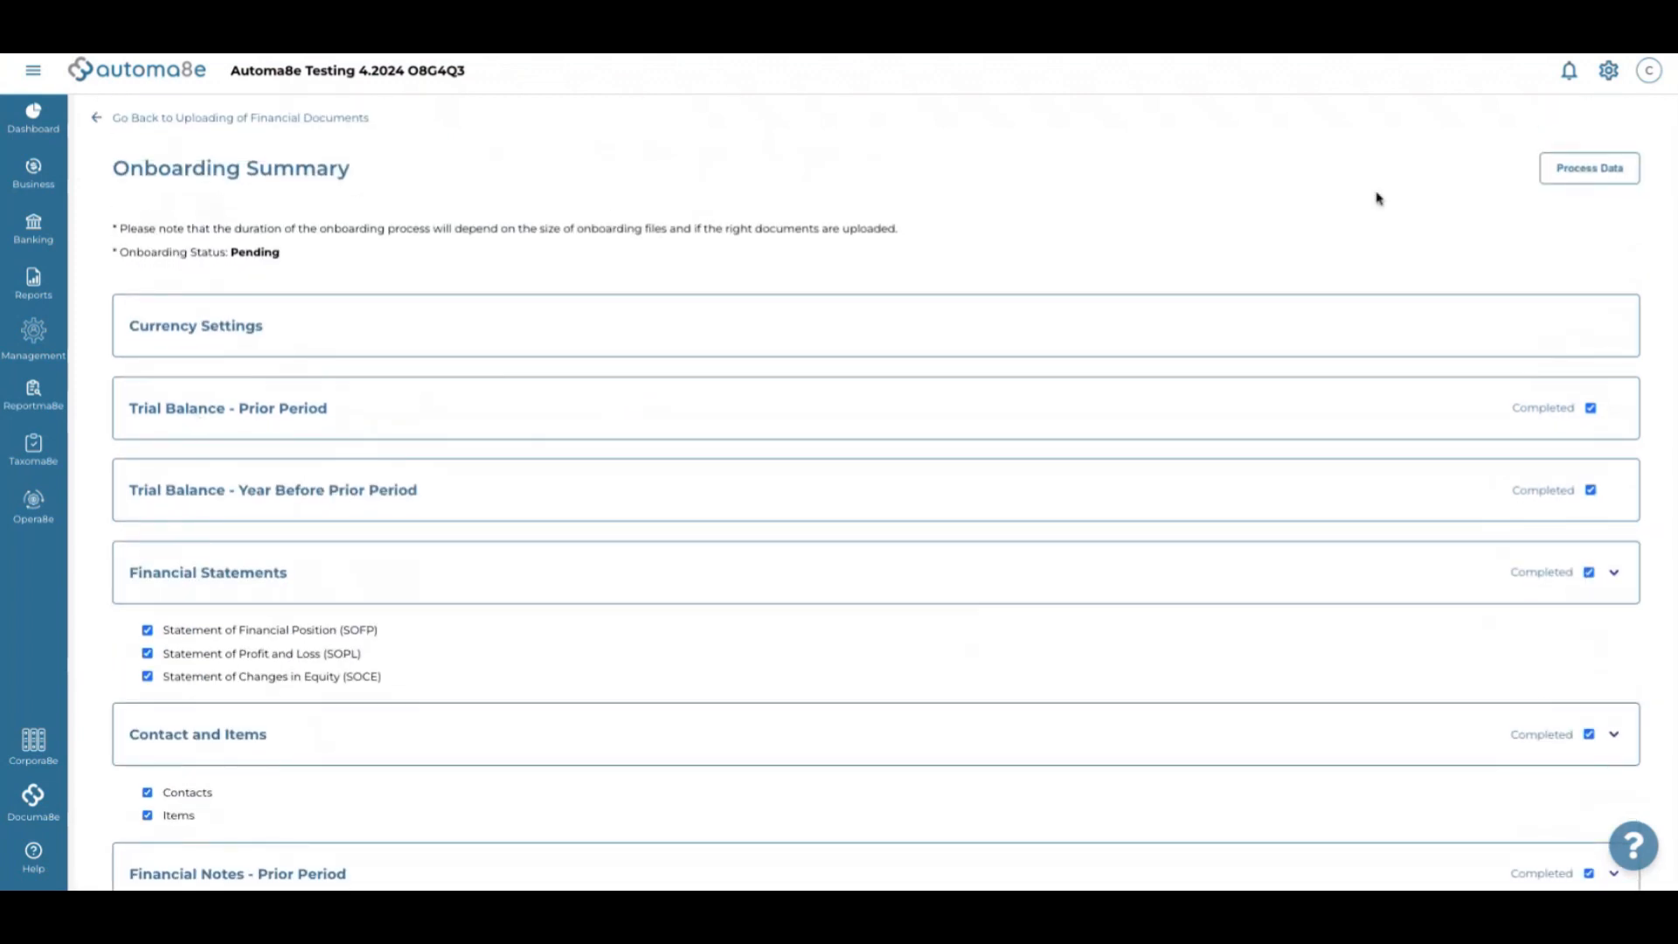
Check the prior-period trial balance, then return to the Onboarding Summary
left_click(278, 417)
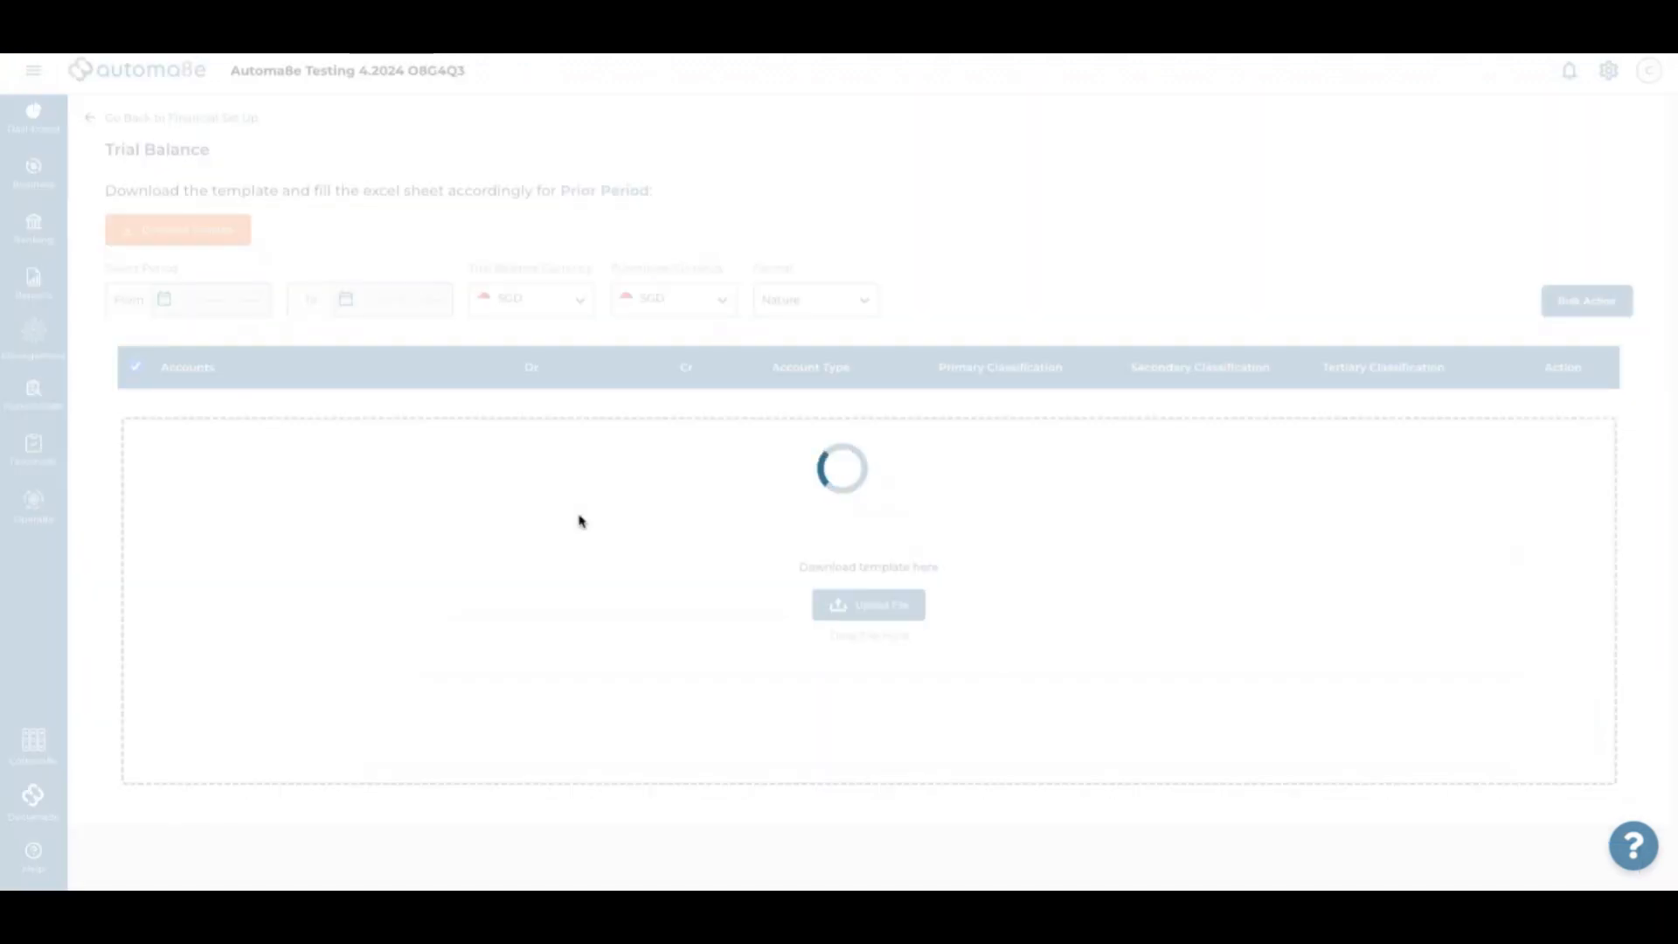
scroll(579, 520, "down", 6)
scroll(579, 521, "up", 6)
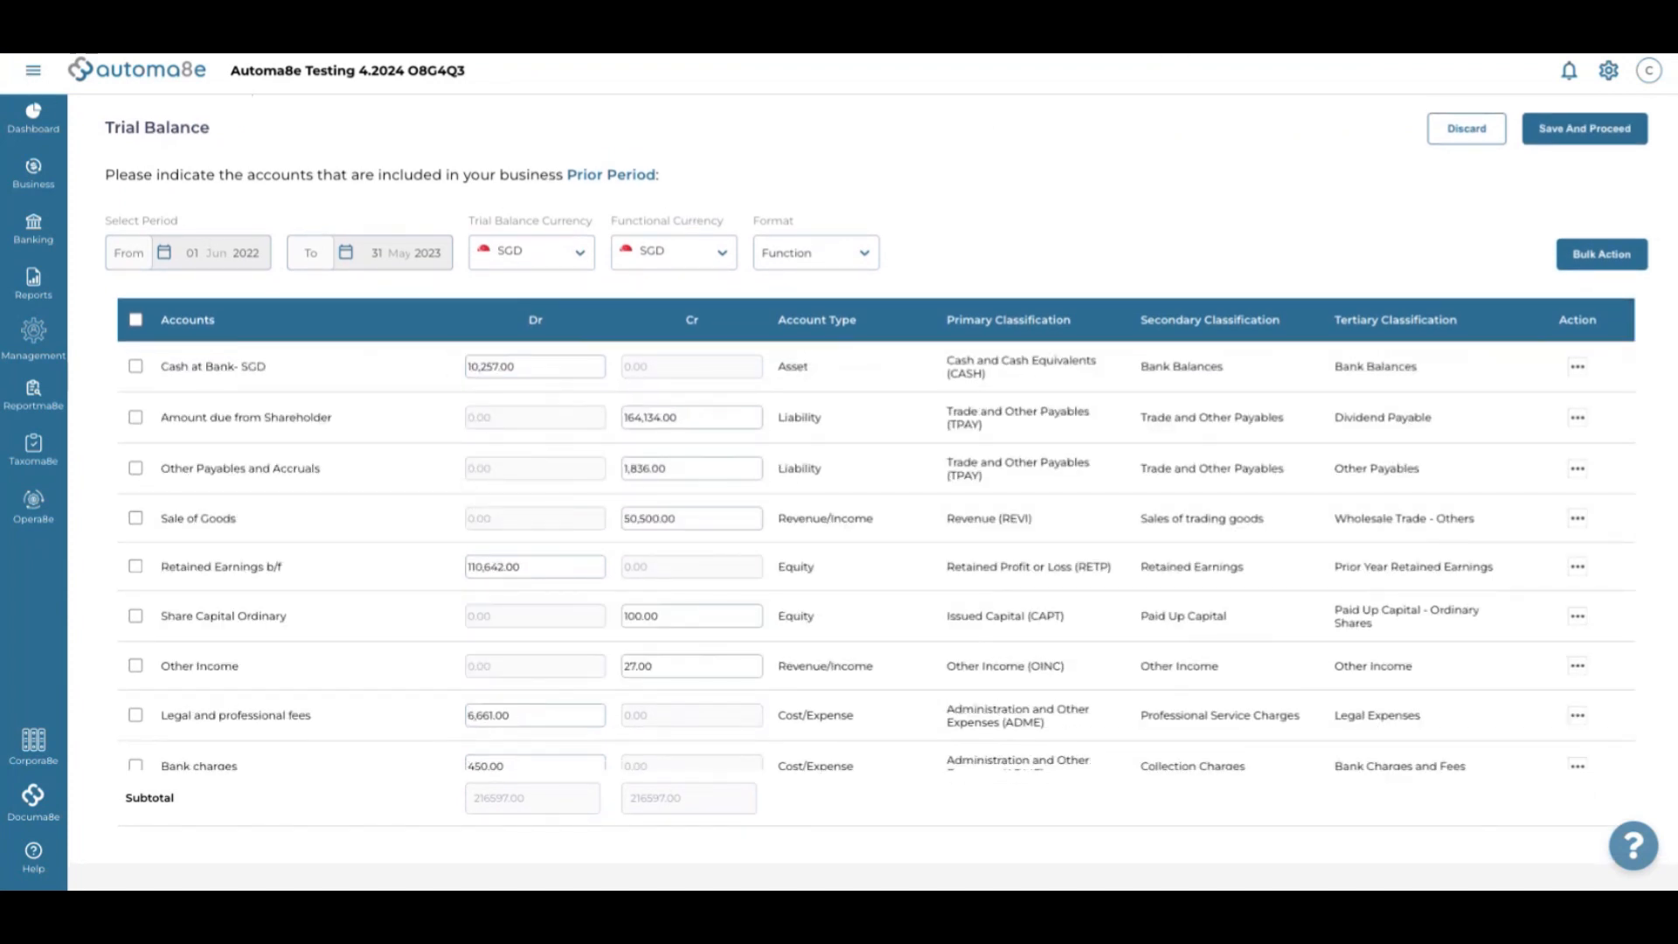
key("alt+Left")
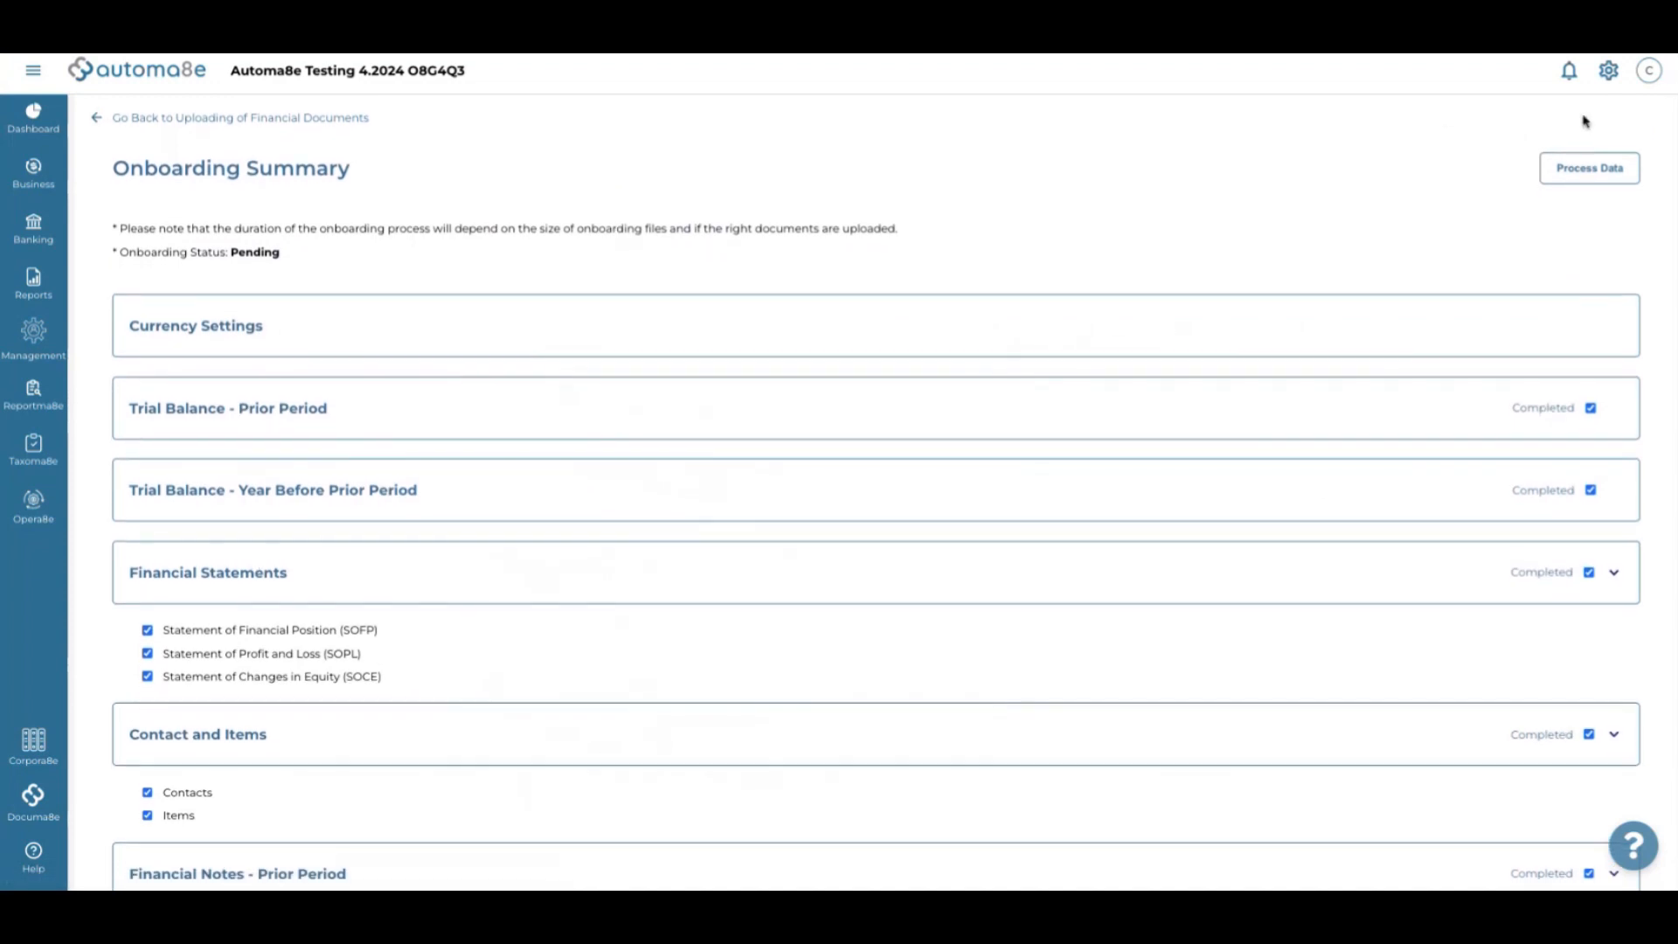
Process the onboarding data, confirm, and acknowledge the Saved! message to reach the April 2024 dashboard
left_click(1586, 169)
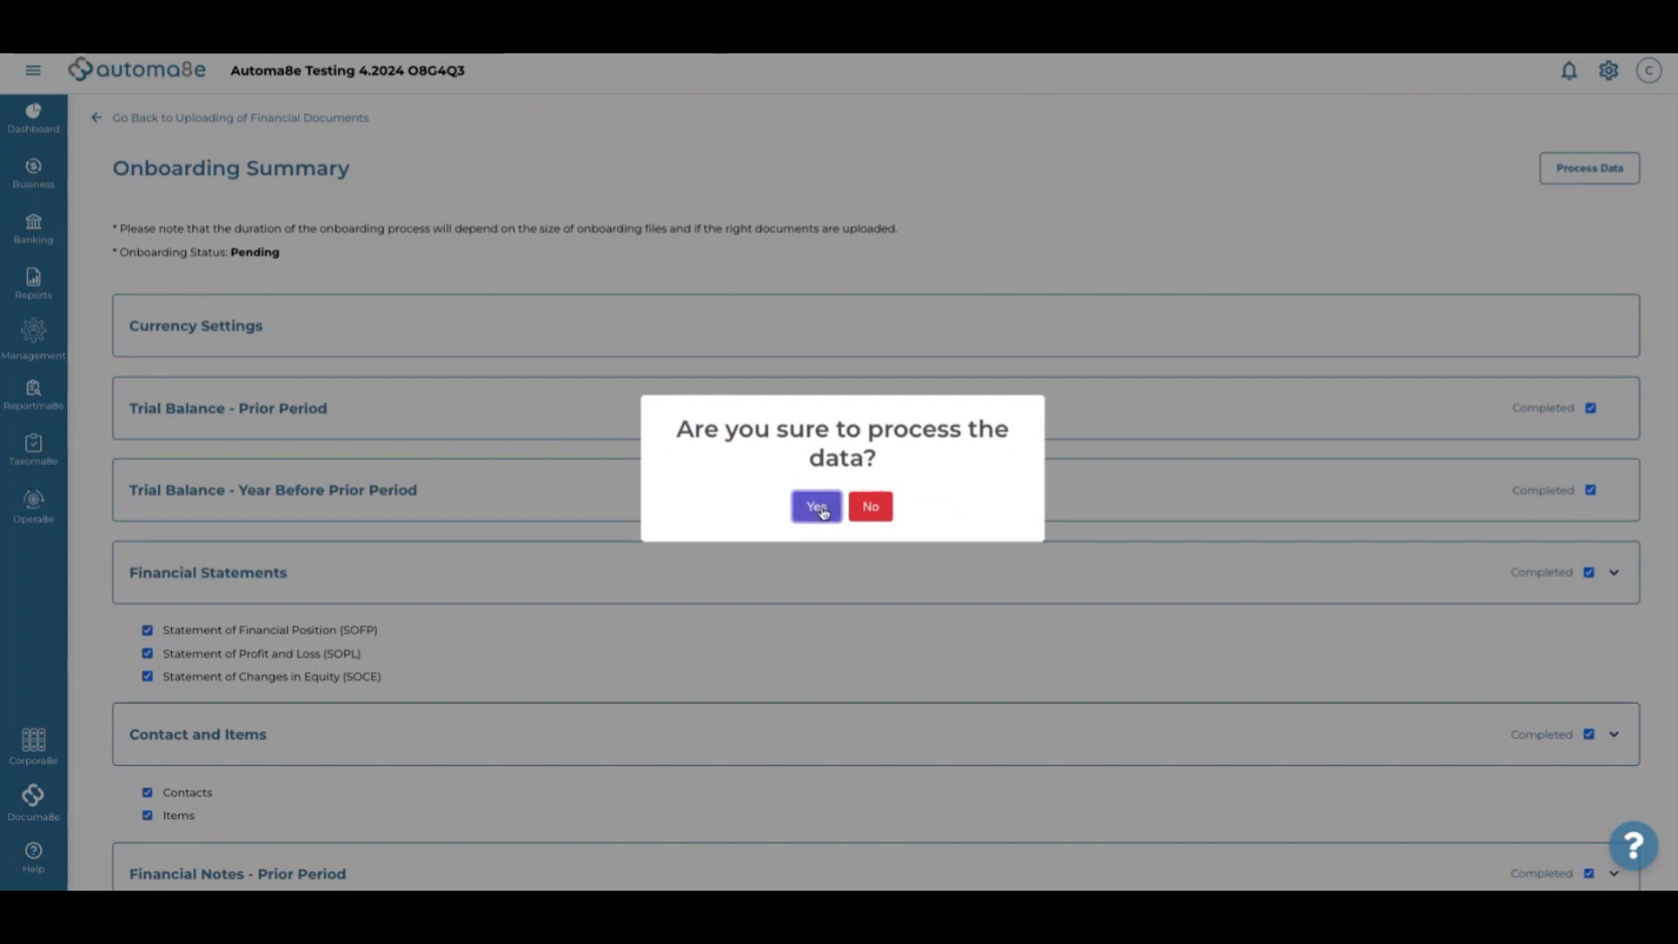
left_click(819, 516)
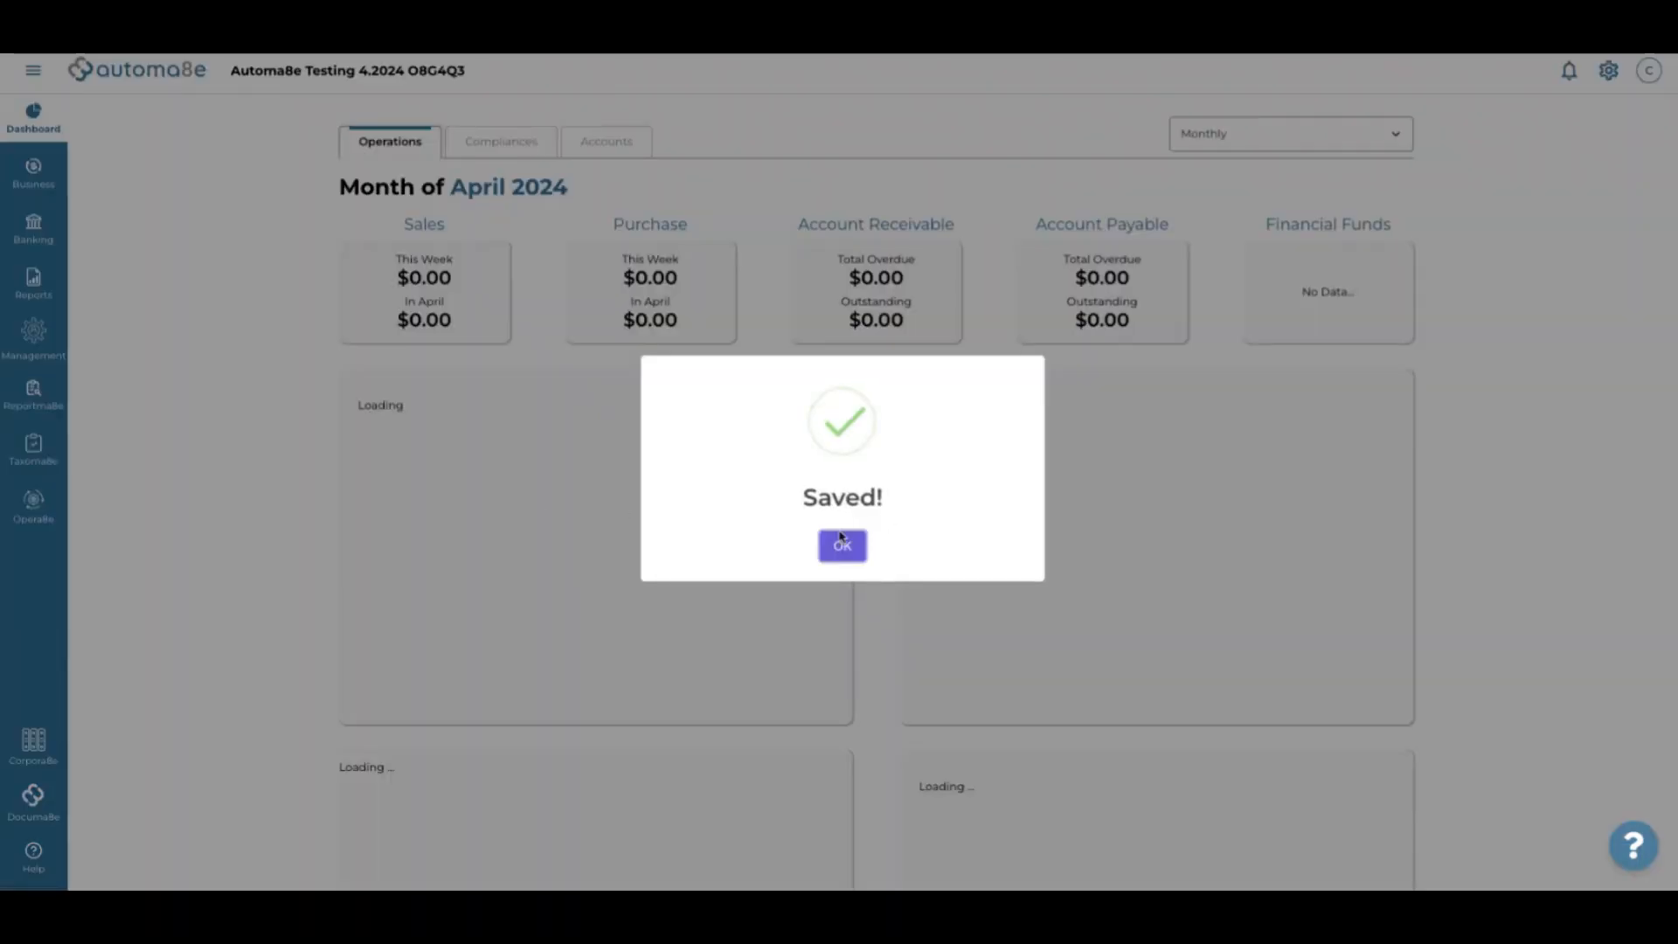
left_click(844, 545)
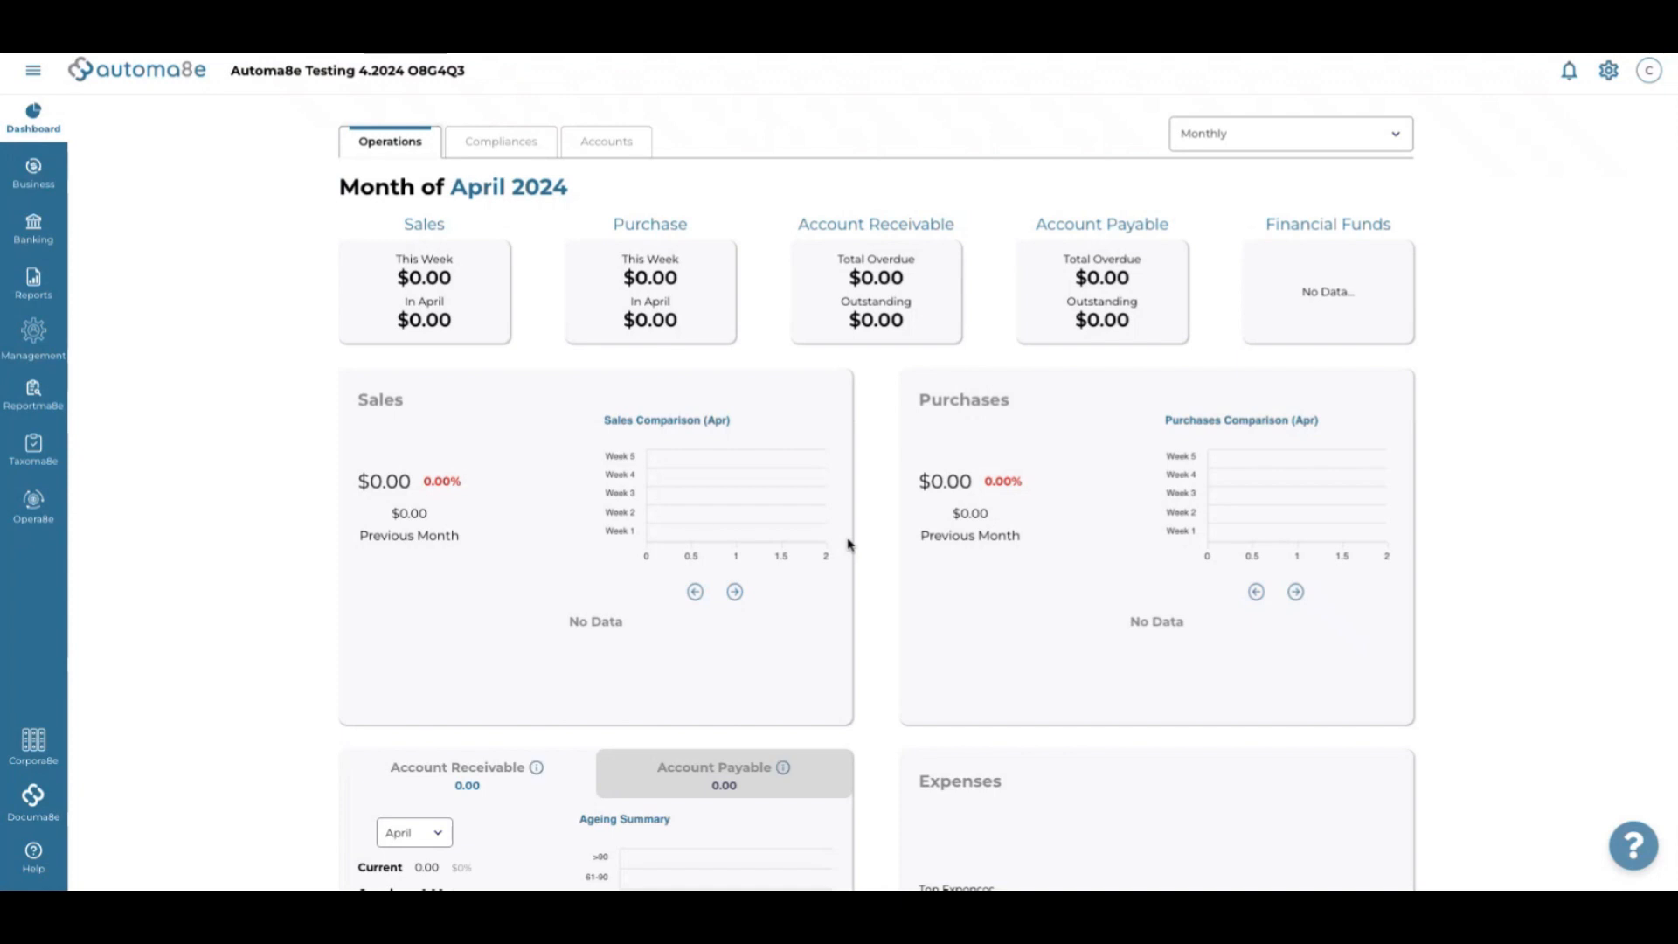
mouse_move(55, 398)
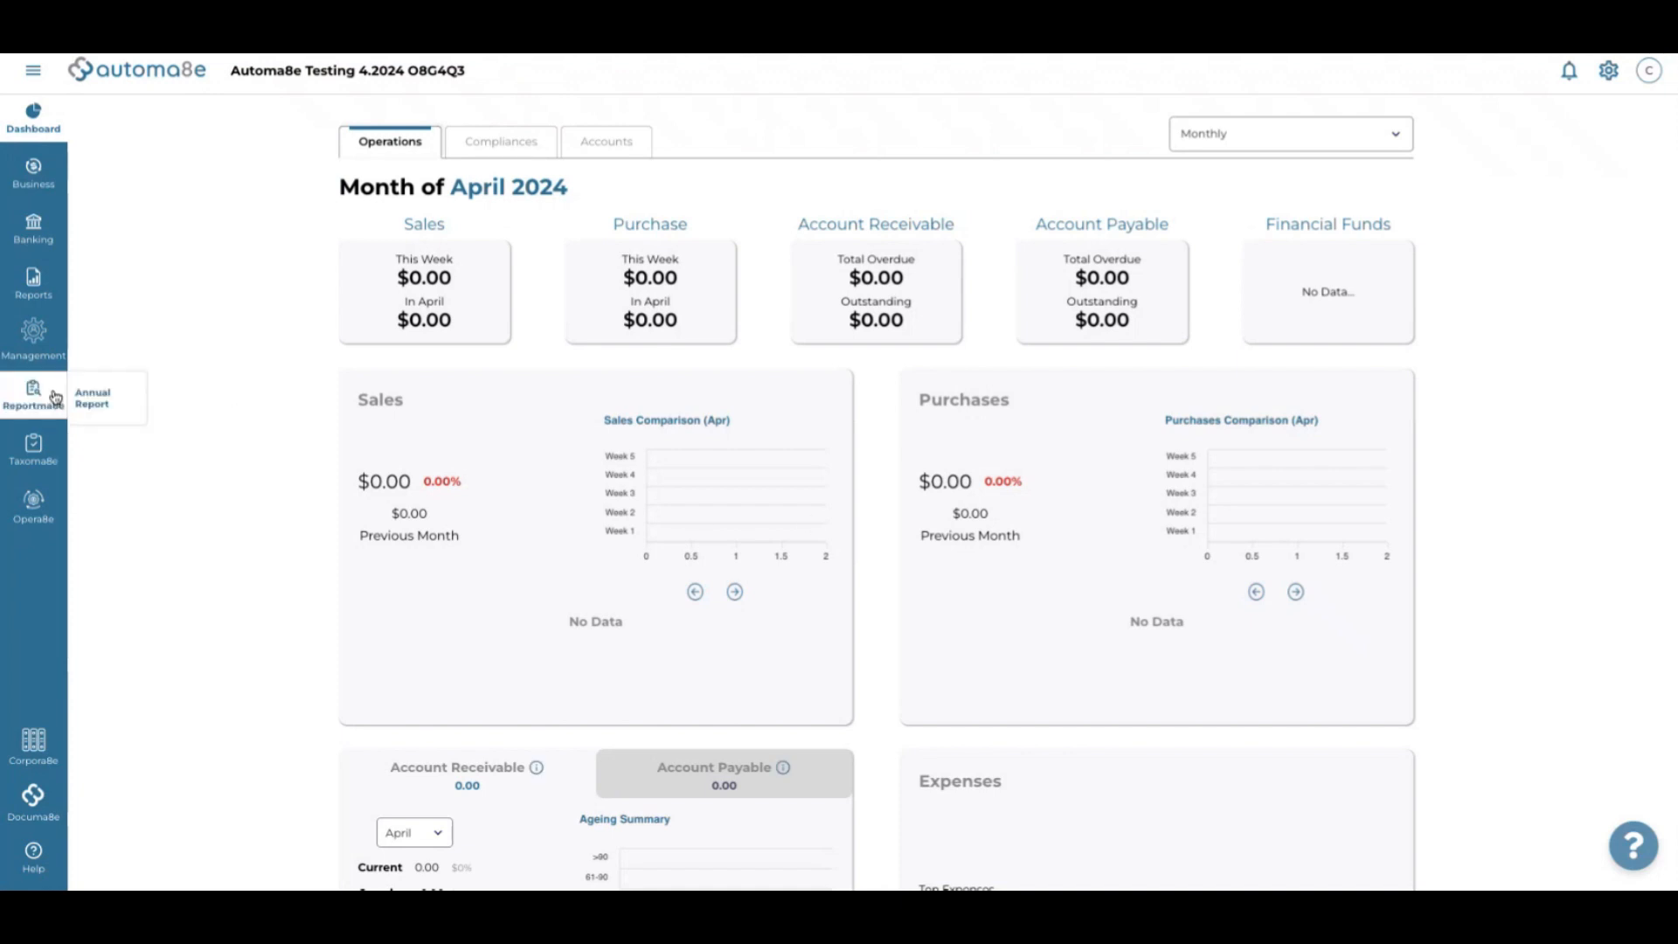